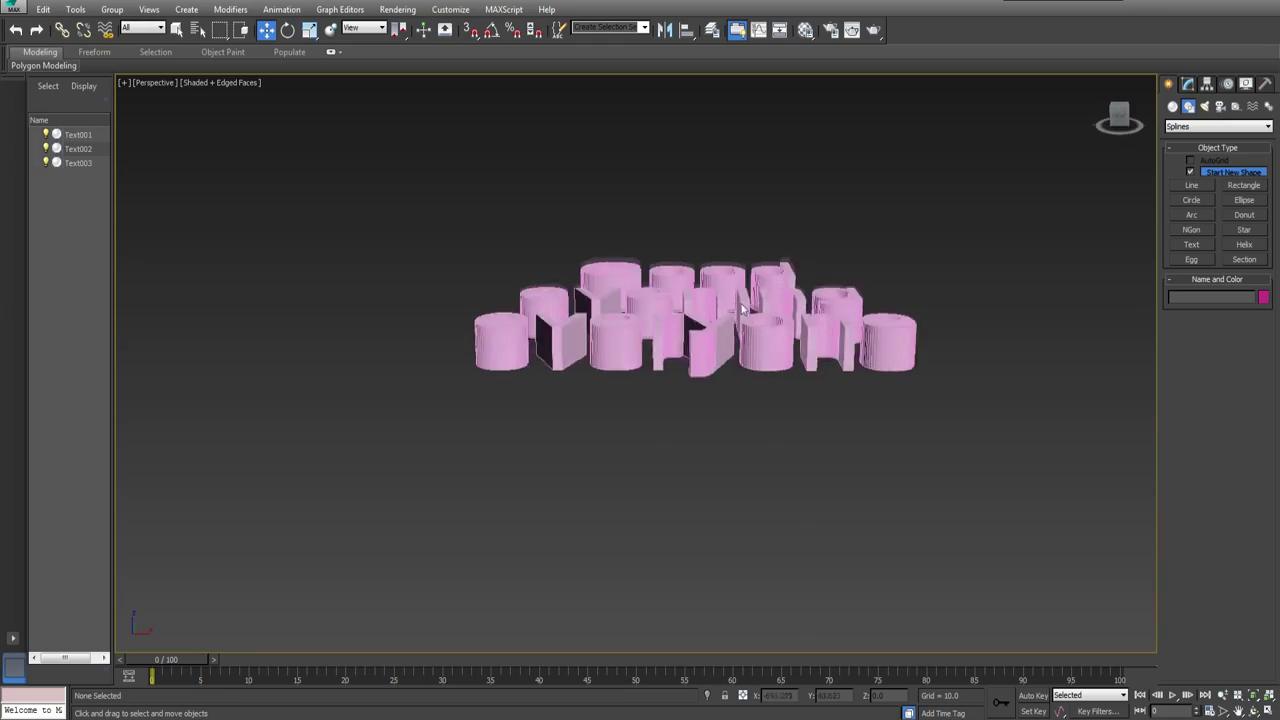
{"action": "middle_click_drag", "start_coordinate": [751, 339], "coordinate": [711, 450]}
{"action": "middle_click_drag", "start_coordinate": [711, 450], "coordinate": [710, 413], "text": "alt"}
{"action": "middle_click_drag", "start_coordinate": [1077, 335], "coordinate": [901, 348]}
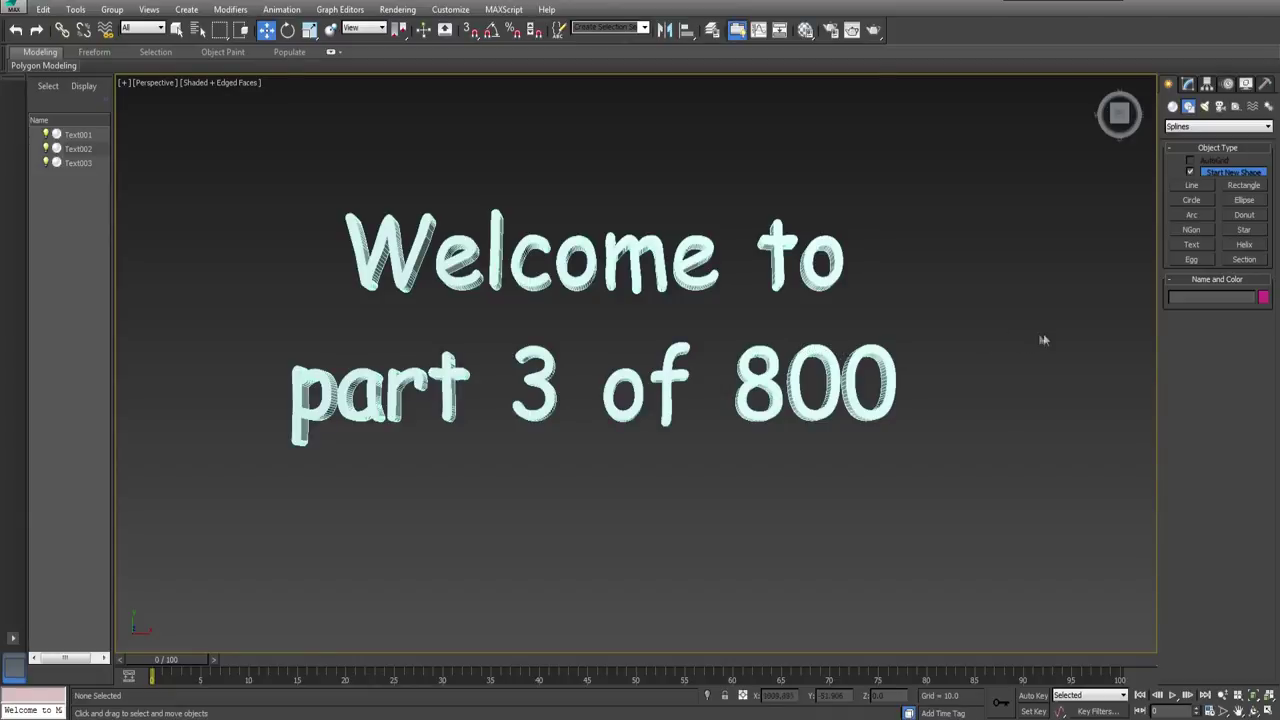
{"action": "middle_click_drag", "start_coordinate": [1043, 340], "coordinate": [531, 360]}
{"action": "middle_click_drag", "start_coordinate": [1045, 352], "coordinate": [826, 357]}
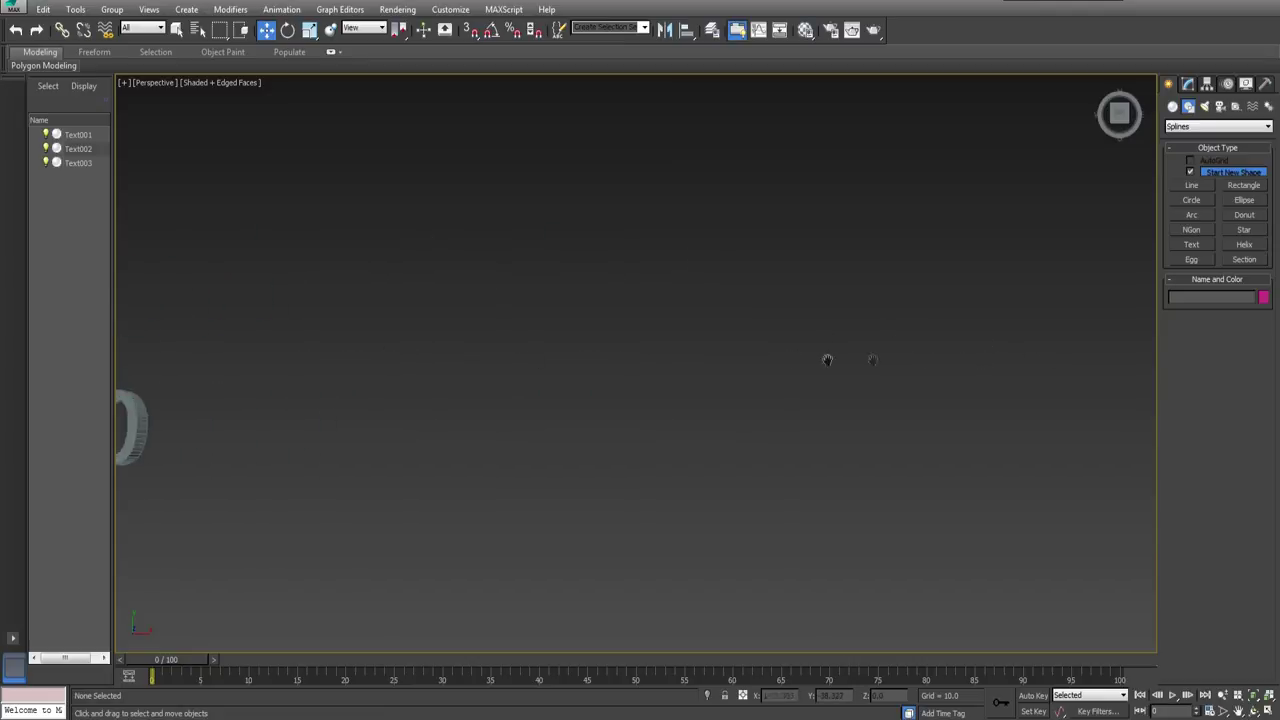
{"action": "middle_click_drag", "start_coordinate": [1130, 380], "coordinate": [476, 335]}
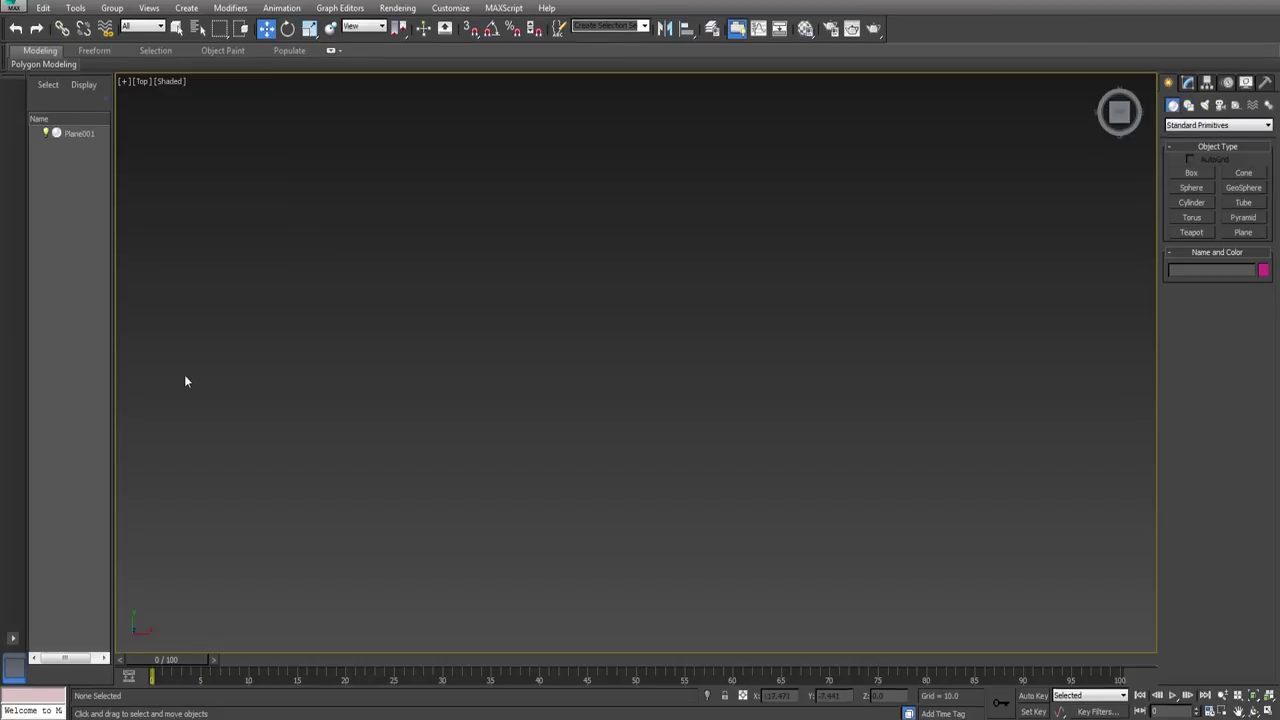
Step: Select the plane carrying the floor-plan sketch and switch from the Top view to the Perspective view
{"action": "middle_click_drag", "start_coordinate": [186, 380], "coordinate": [886, 388]}
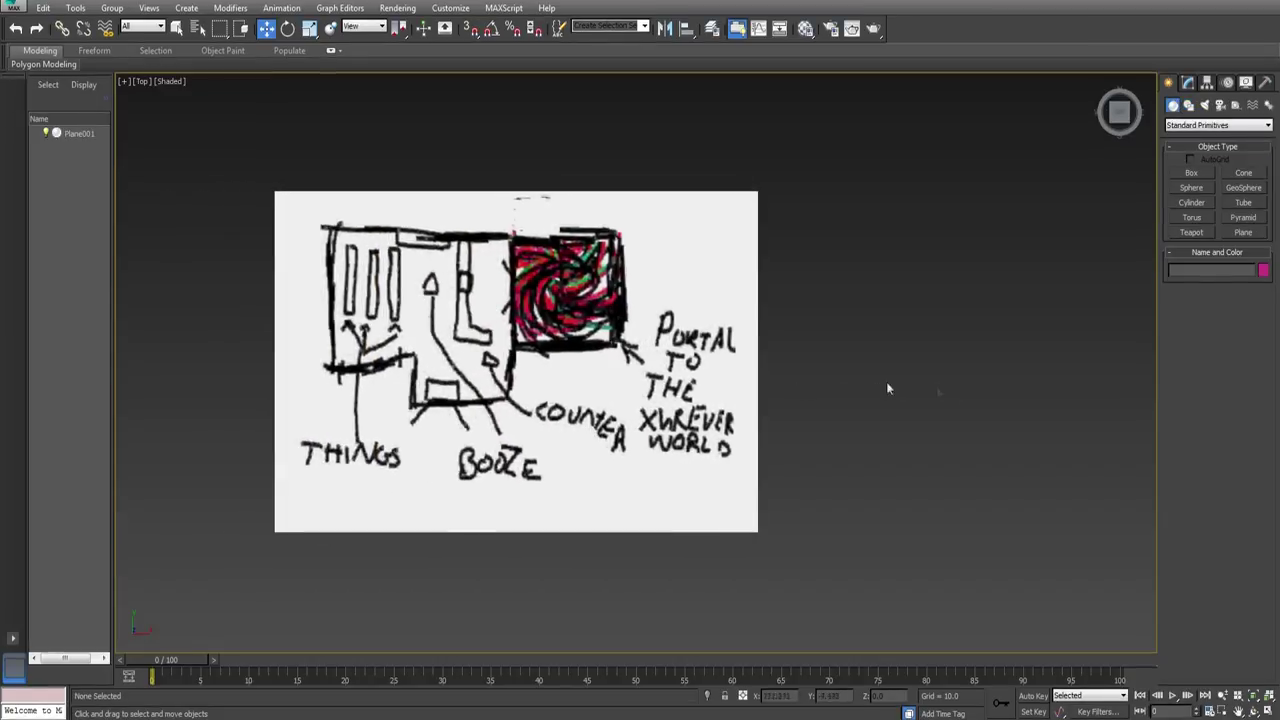
{"action": "scroll", "coordinate": [612, 356], "scroll_direction": "up", "scroll_amount": 2}
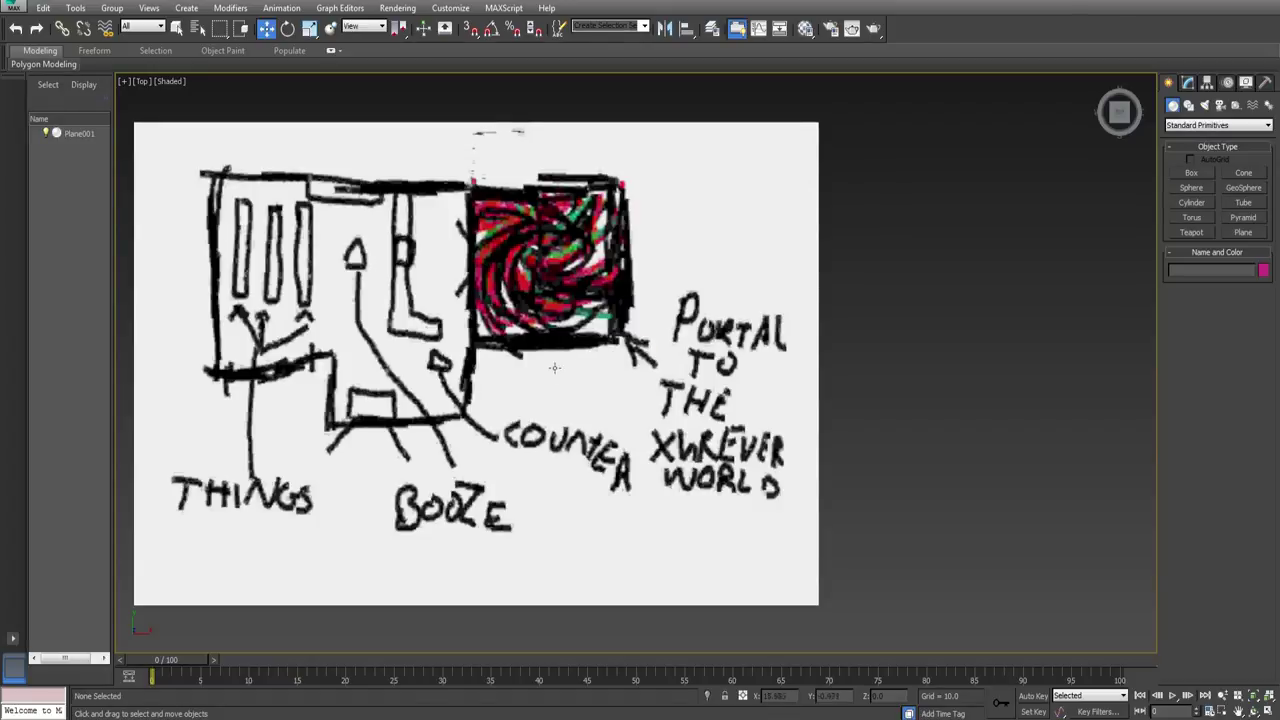
{"action": "mouse_move", "coordinate": [511, 381]}
{"action": "middle_mouse_down"}
{"action": "mouse_move", "coordinate": [671, 371]}
{"action": "mouse_move", "coordinate": [585, 285]}
{"action": "mouse_move", "coordinate": [628, 408]}
{"action": "mouse_move", "coordinate": [657, 367]}
{"action": "mouse_move", "coordinate": [589, 384]}
{"action": "mouse_move", "coordinate": [679, 440]}
{"action": "middle_mouse_up"}
{"action": "left_click", "coordinate": [612, 416]}
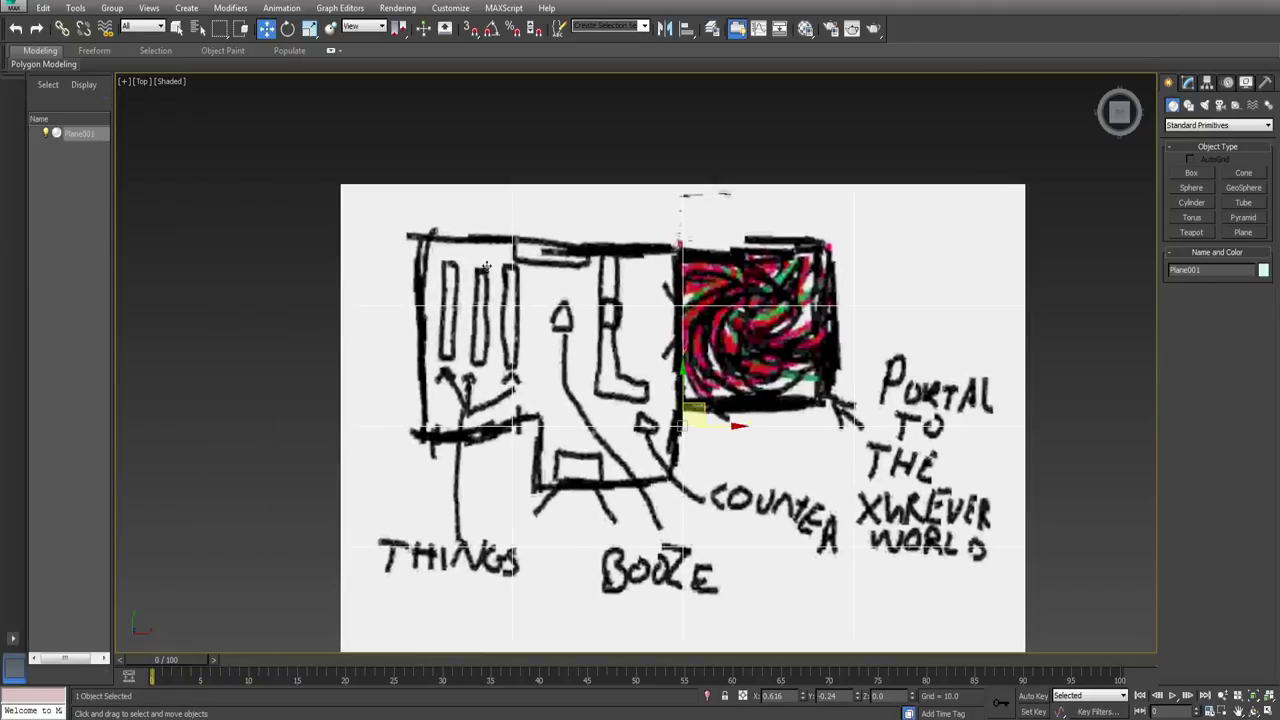
{"action": "key", "text": "r"}
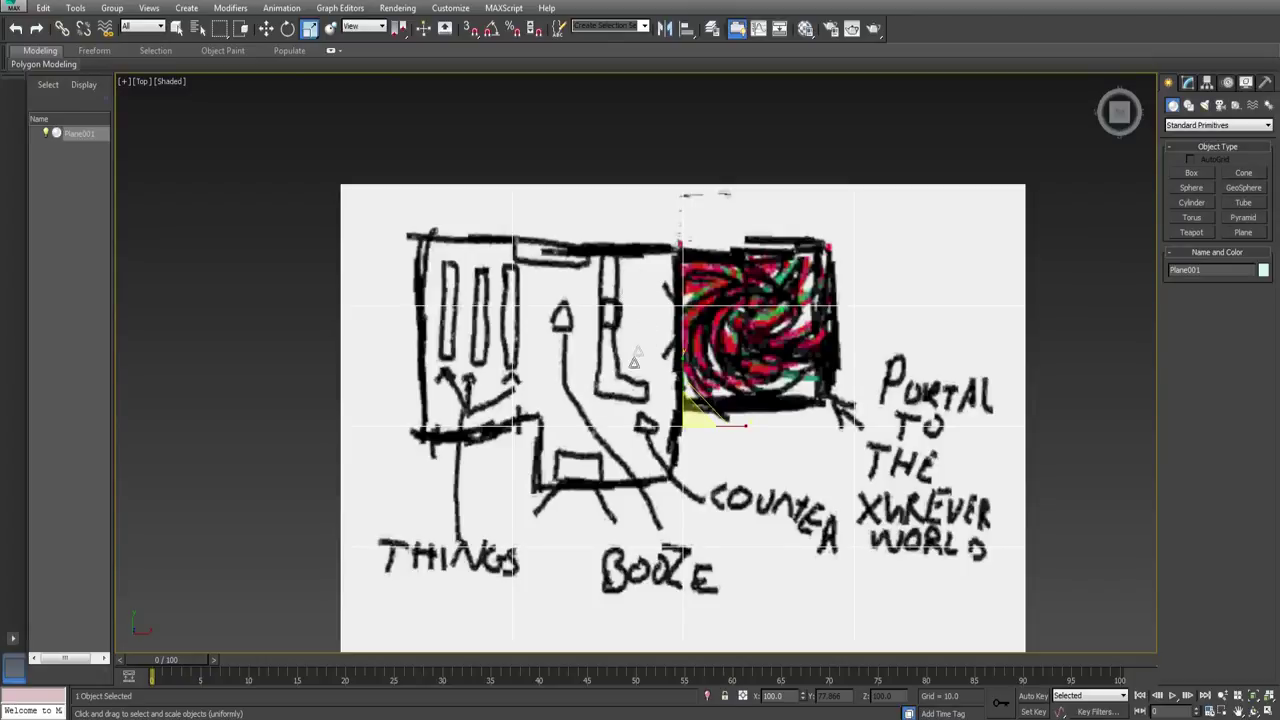
{"action": "middle_click_drag", "start_coordinate": [668, 342], "coordinate": [490, 364]}
{"action": "scroll", "coordinate": [507, 343], "scroll_direction": "up", "scroll_amount": 2}
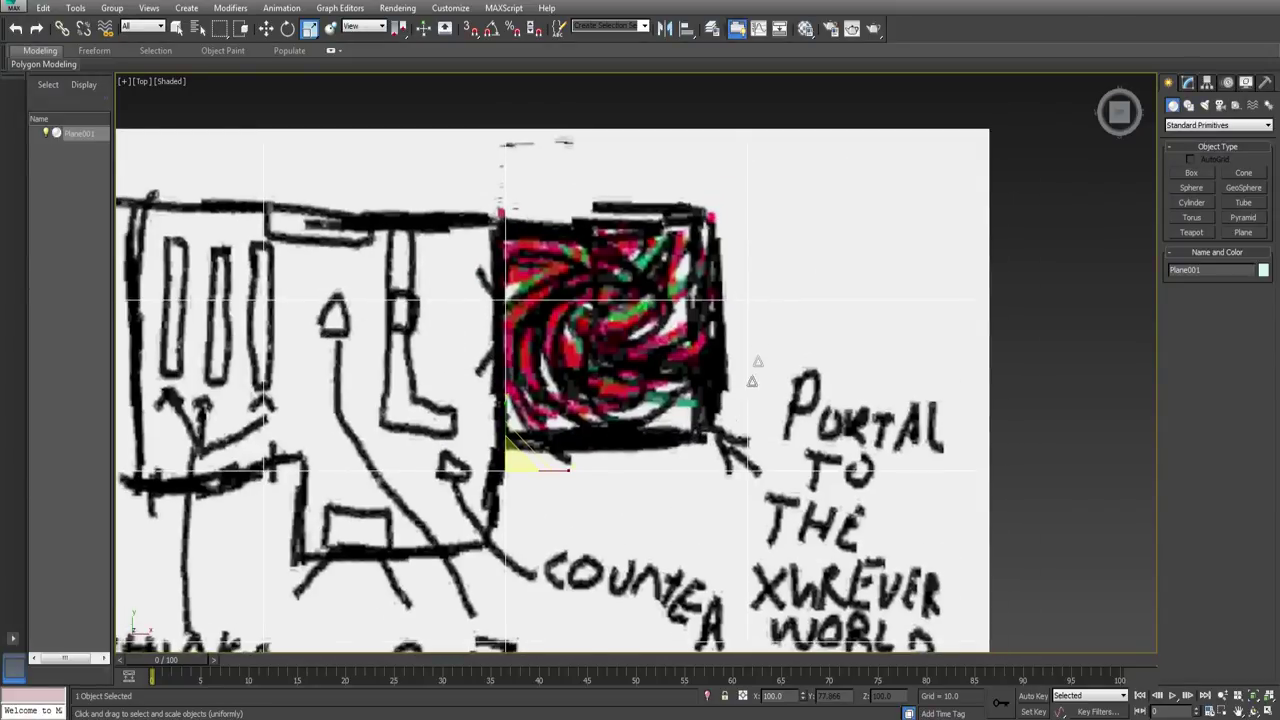
{"action": "scroll", "coordinate": [755, 370], "scroll_direction": "down", "scroll_amount": 2}
{"action": "key", "text": "w"}
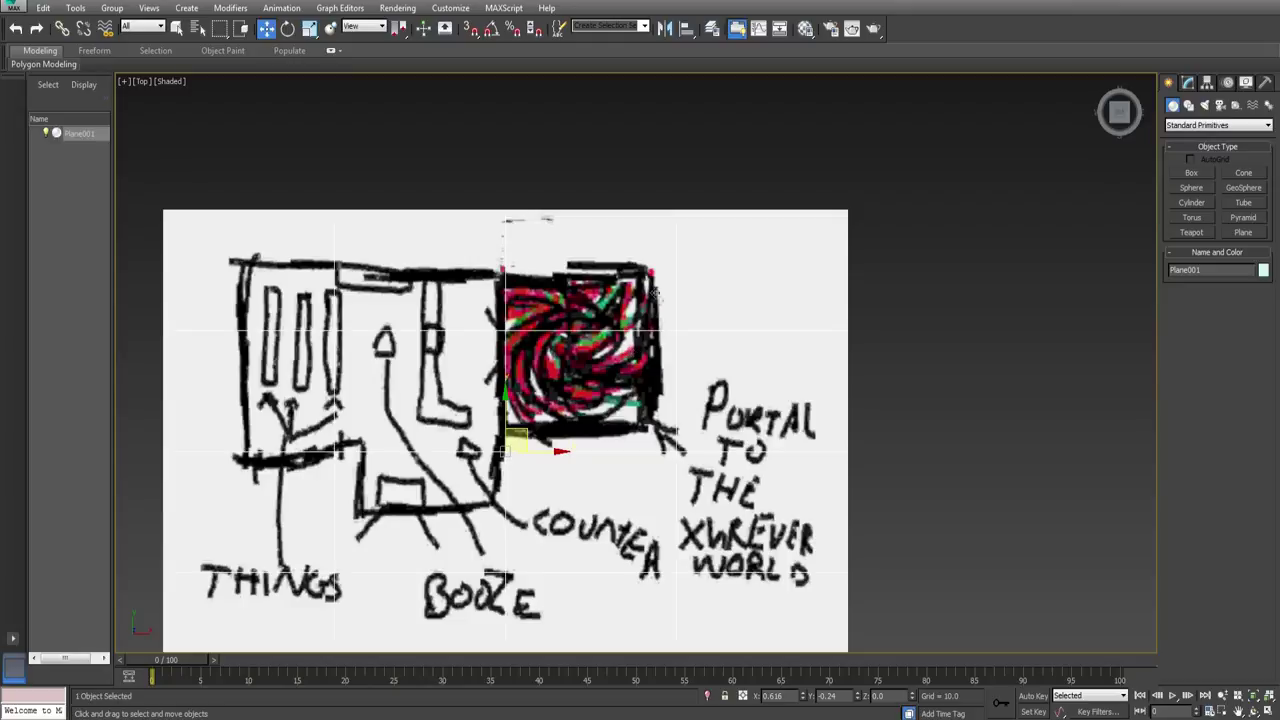
{"action": "key", "text": "p"}
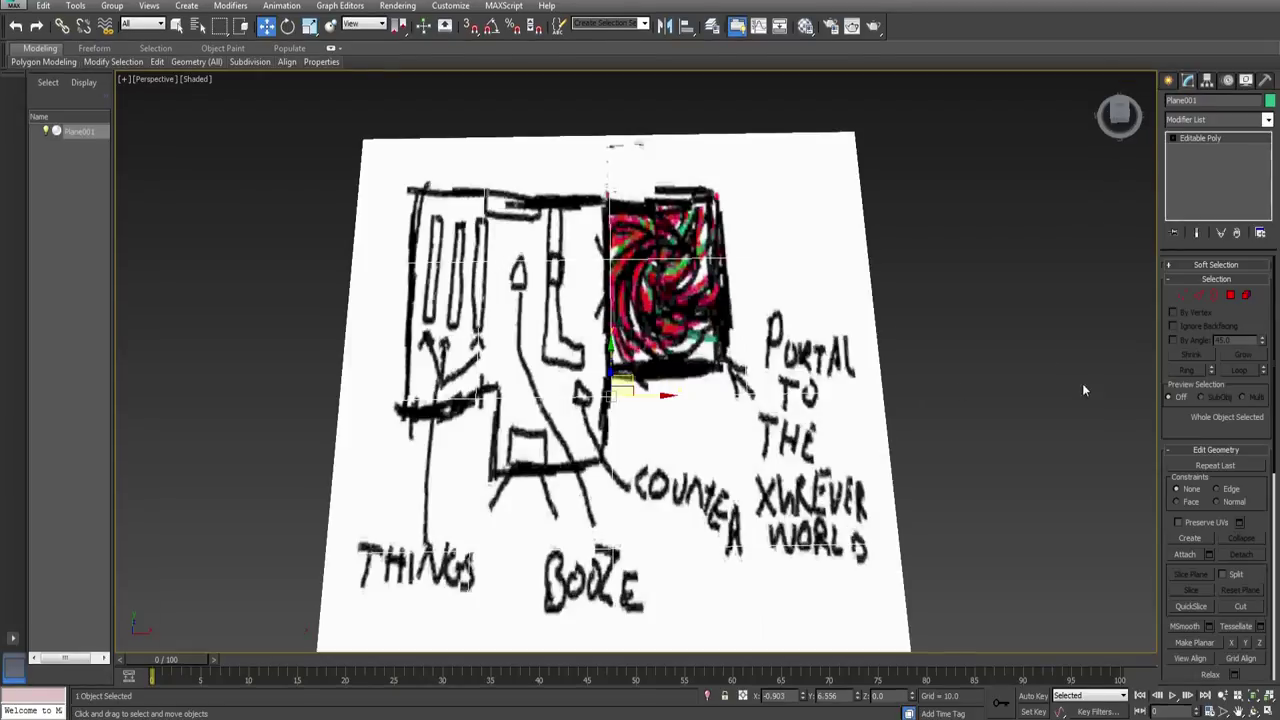
Step: Cut a closed outline into the plane at vertex level, tracing the sketched outer walls of the main room and the portal room
{"action": "left_click", "coordinate": [1179, 295]}
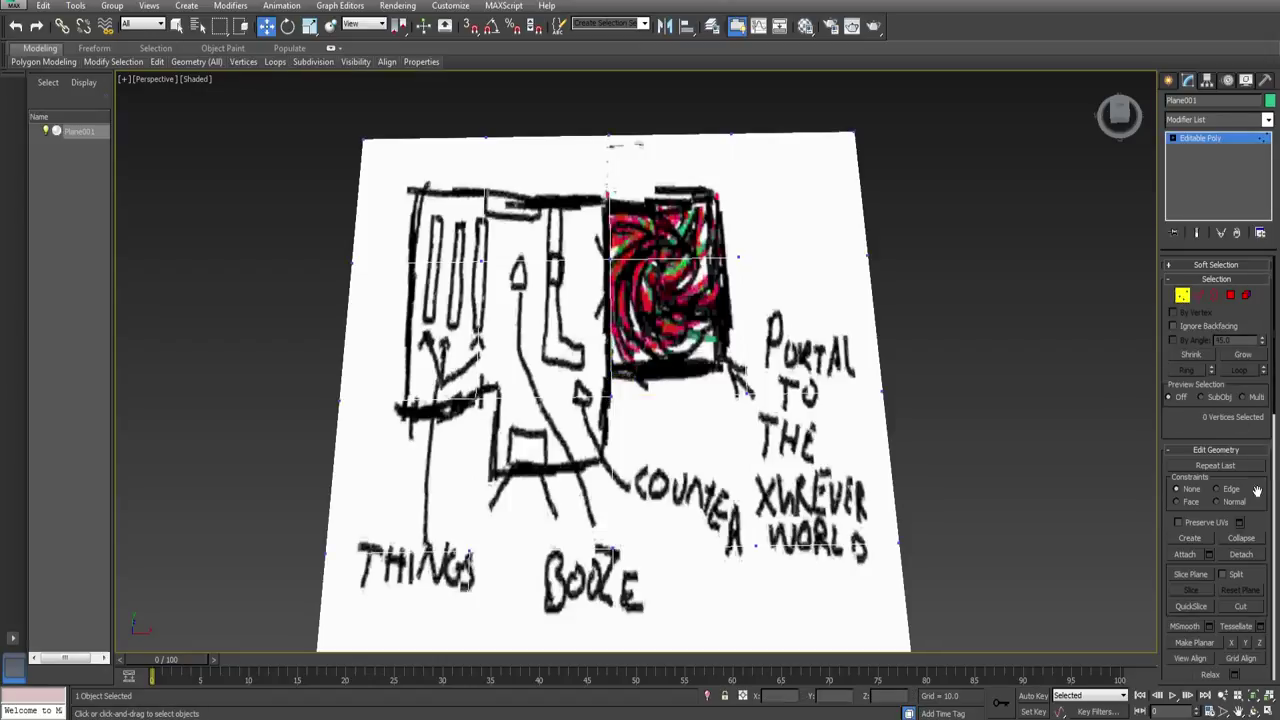
{"action": "scroll", "coordinate": [1250, 490], "scroll_direction": "down", "scroll_amount": 3}
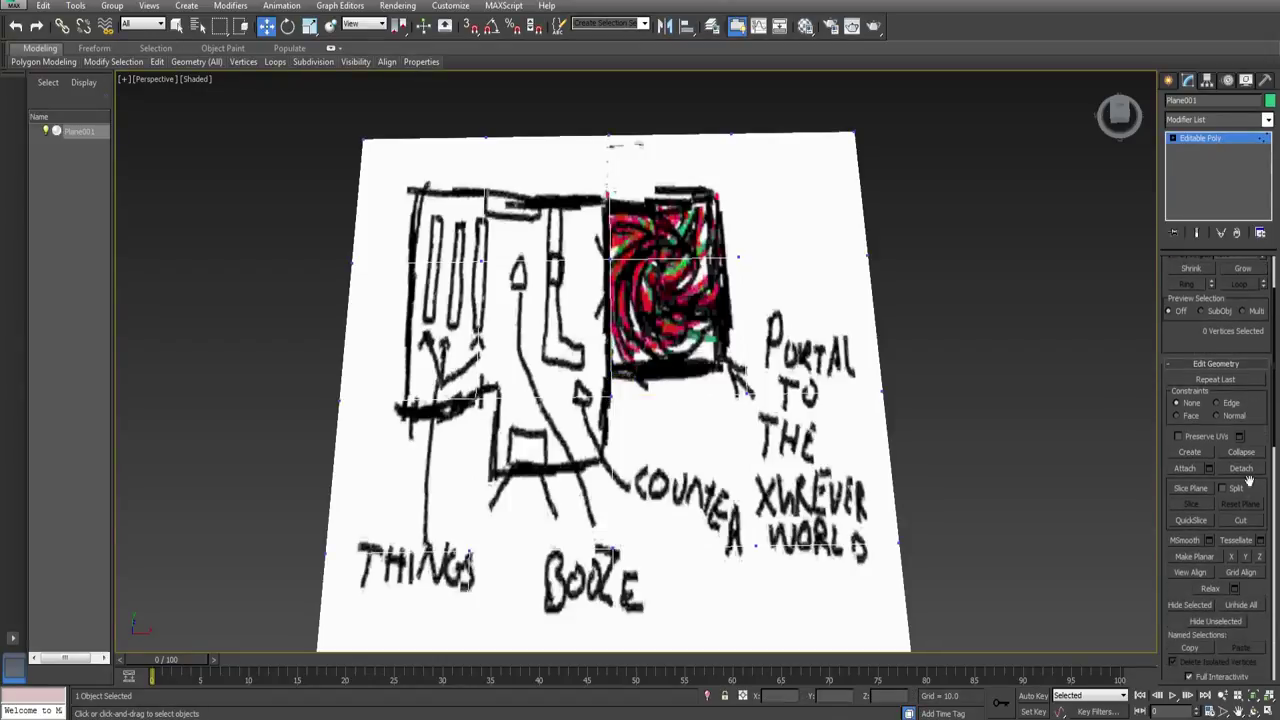
{"action": "left_click", "coordinate": [1247, 525]}
{"action": "scroll", "coordinate": [323, 325], "scroll_direction": "up", "scroll_amount": 4}
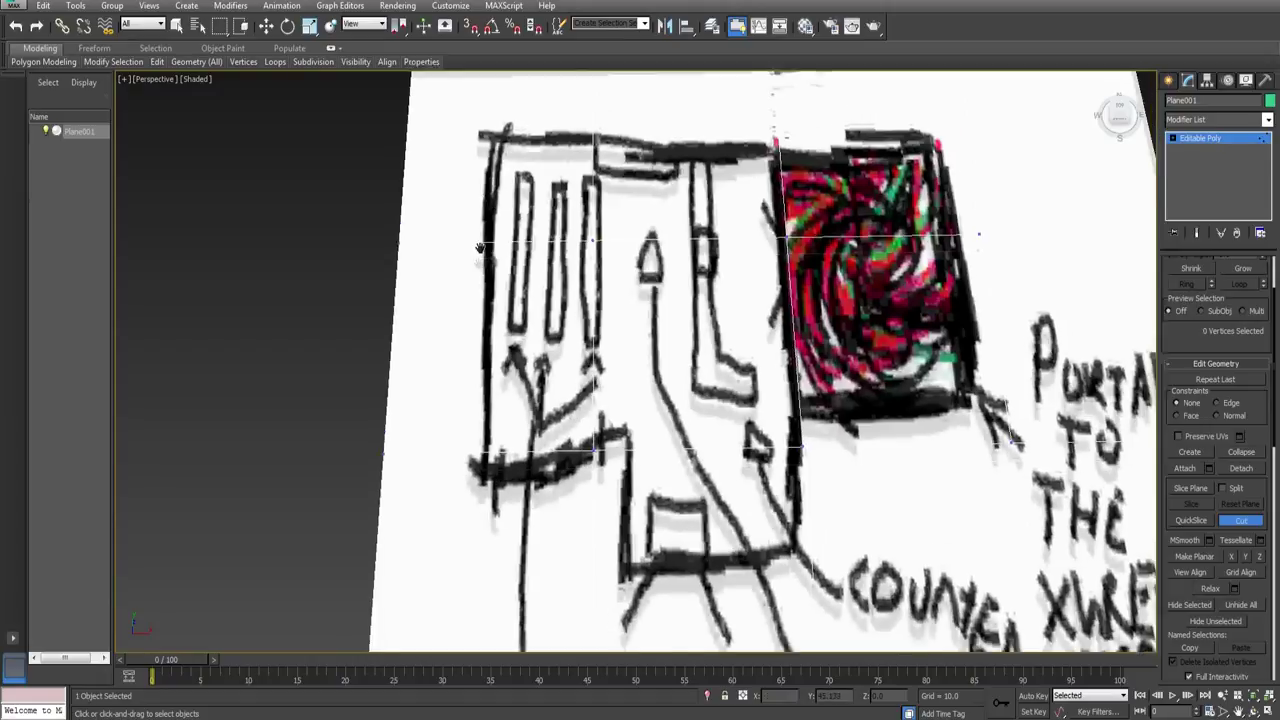
{"action": "middle_click_drag", "start_coordinate": [480, 248], "coordinate": [484, 303]}
{"action": "left_click", "coordinate": [486, 297]}
{"action": "left_click", "coordinate": [487, 190]}
{"action": "left_click", "coordinate": [778, 195]}
{"action": "left_click", "coordinate": [939, 196]}
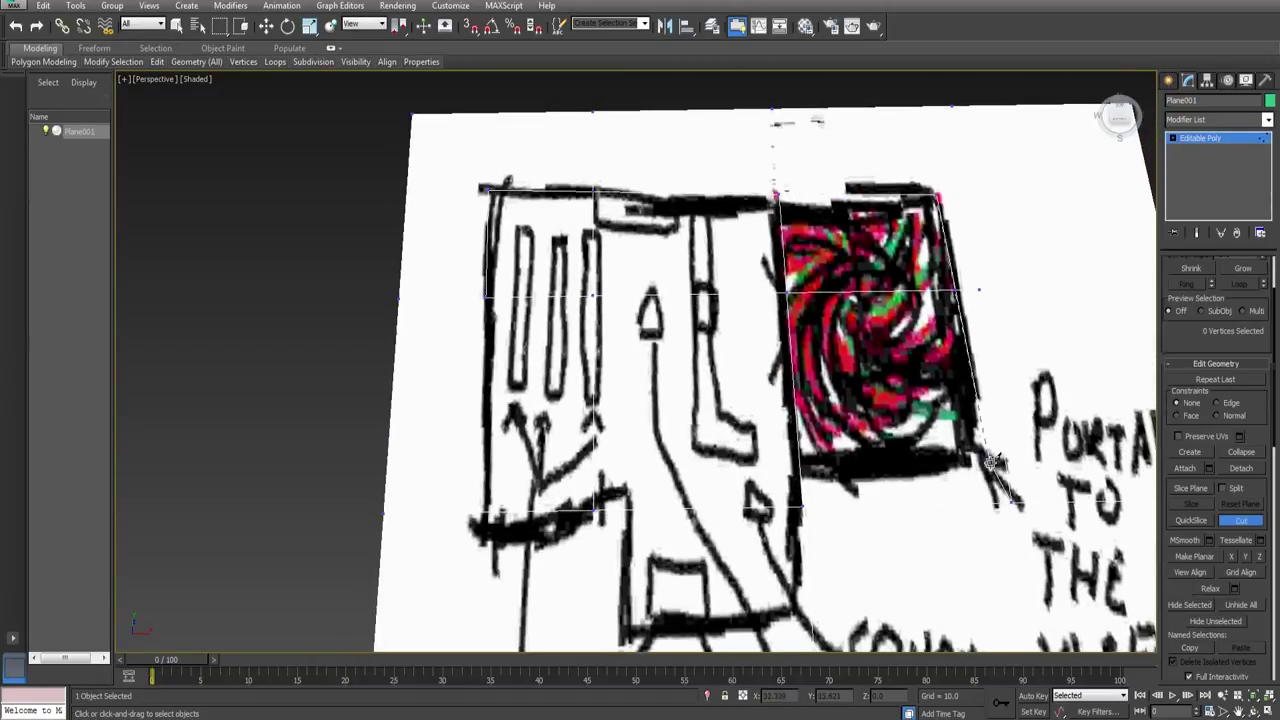
{"action": "left_click", "coordinate": [990, 462]}
{"action": "left_click", "coordinate": [798, 463]}
{"action": "left_click", "coordinate": [794, 613]}
{"action": "left_click", "coordinate": [625, 637]}
{"action": "left_click", "coordinate": [628, 491]}
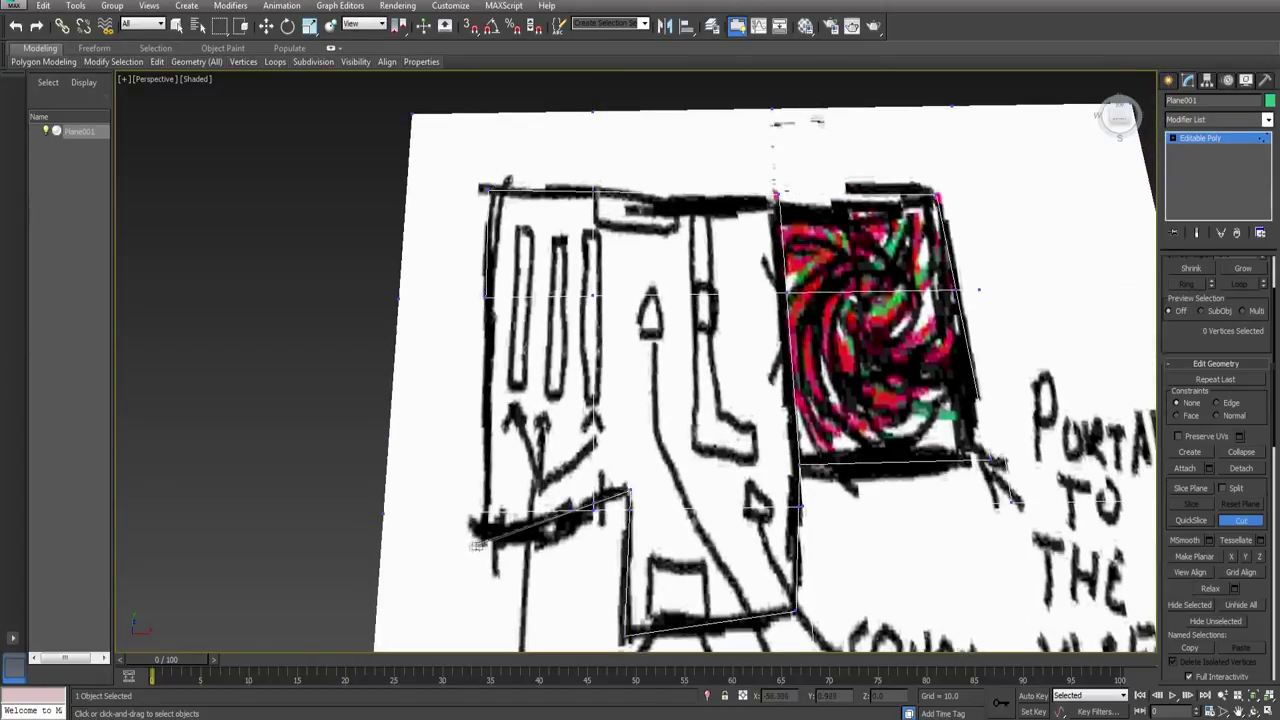
{"action": "left_click", "coordinate": [480, 545]}
{"action": "left_click", "coordinate": [486, 297]}
{"action": "right_click", "coordinate": [541, 326]}
Step: Delete all polygons outside the cut floor-plan outline, including the parts carrying the handwritten labels
{"action": "left_click", "coordinate": [1173, 138]}
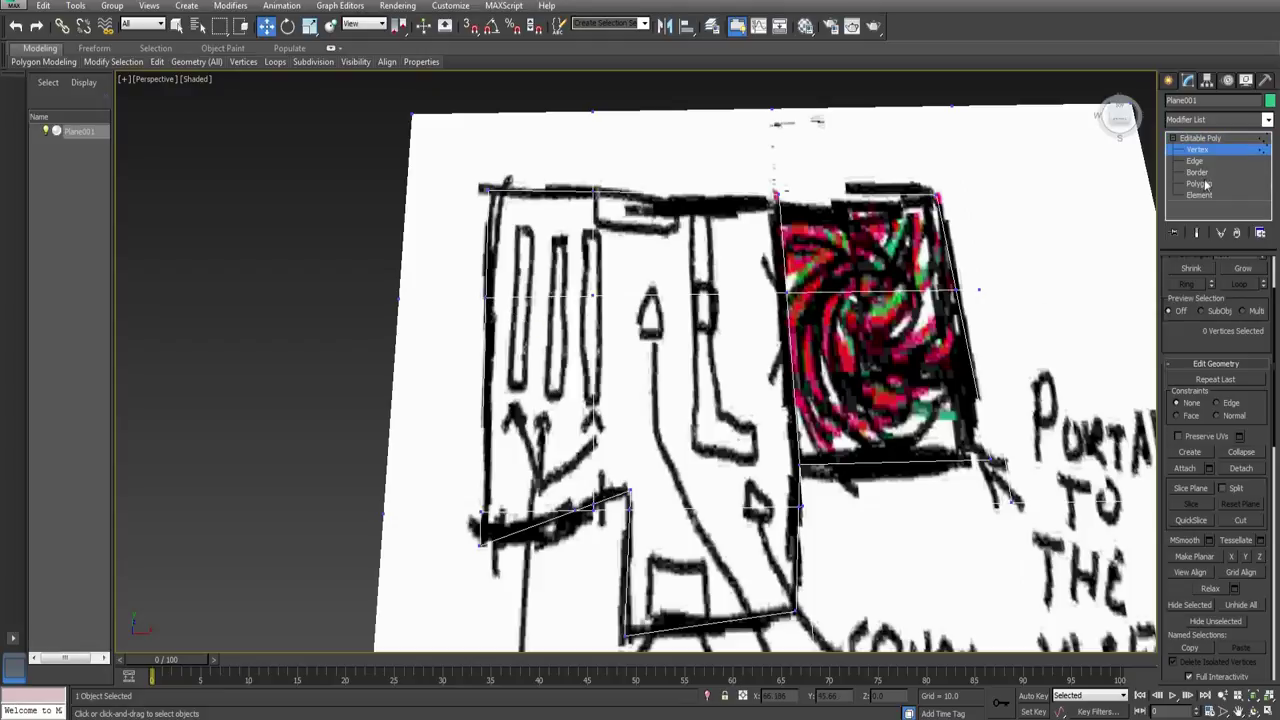
{"action": "left_click", "coordinate": [1199, 184]}
{"action": "scroll", "coordinate": [850, 301], "scroll_direction": "down", "scroll_amount": 4}
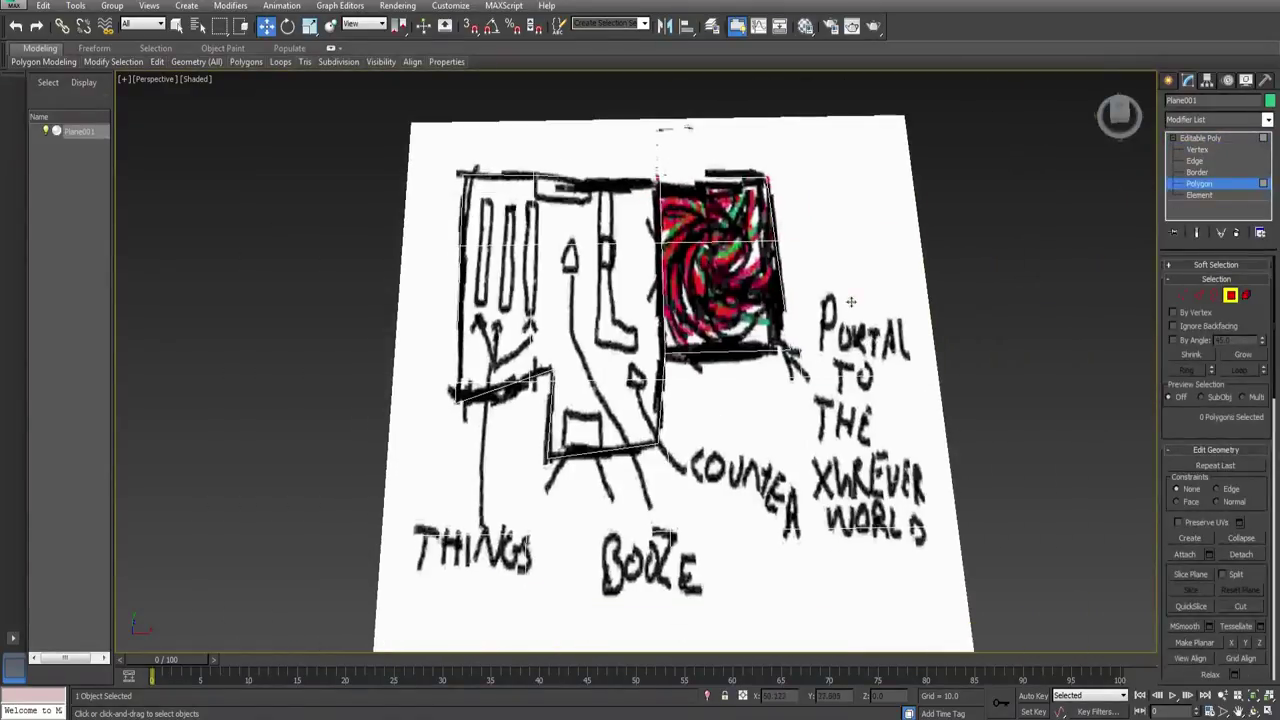
{"action": "left_click", "coordinate": [851, 301]}
{"action": "key", "text": "Delete"}
{"action": "left_click", "coordinate": [745, 430]}
{"action": "key", "text": "Delete"}
{"action": "left_click", "coordinate": [597, 150]}
{"action": "key", "text": "Delete"}
{"action": "left_click", "coordinate": [434, 302]}
{"action": "key", "text": "Delete"}
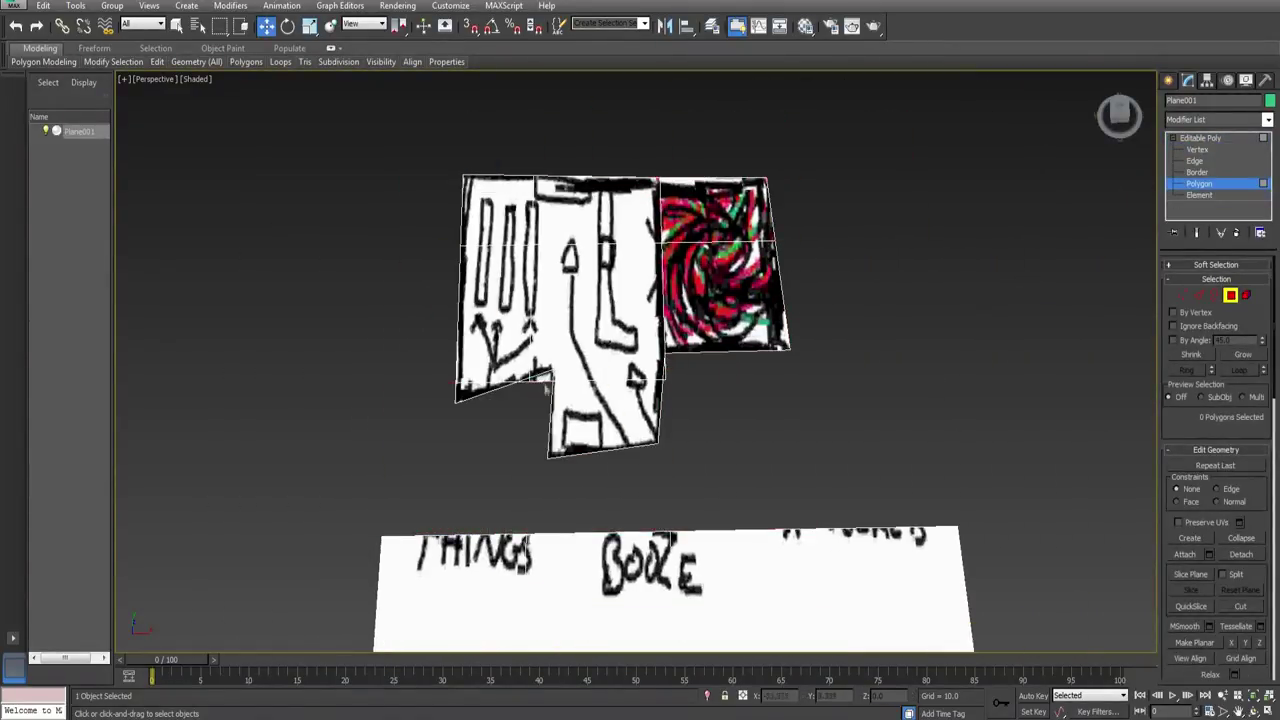
{"action": "middle_click_drag", "start_coordinate": [556, 534], "coordinate": [522, 425]}
{"action": "left_click_drag", "start_coordinate": [360, 366], "coordinate": [940, 520]}
{"action": "key", "text": "Delete"}
Step: Cut a line across the floor beside the portal room's boundary to form a narrow strip dividing it from the main room
{"action": "scroll", "coordinate": [640, 340], "scroll_direction": "up", "scroll_amount": 5}
{"action": "middle_click_drag", "start_coordinate": [642, 342], "coordinate": [720, 320]}
{"action": "left_click", "coordinate": [1195, 150]}
{"action": "left_click", "coordinate": [1241, 607]}
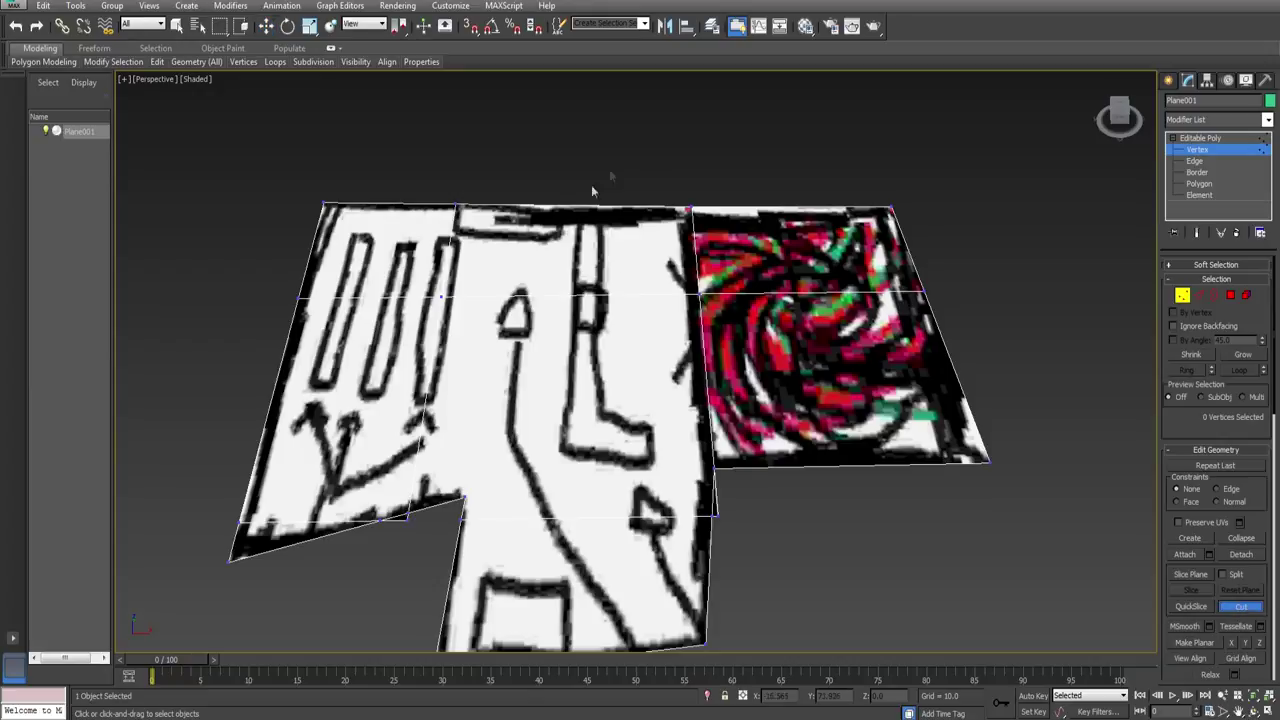
{"action": "left_click", "coordinate": [690, 206]}
{"action": "left_click", "coordinate": [729, 469]}
{"action": "right_click", "coordinate": [794, 408]}
{"action": "right_click", "coordinate": [813, 401]}
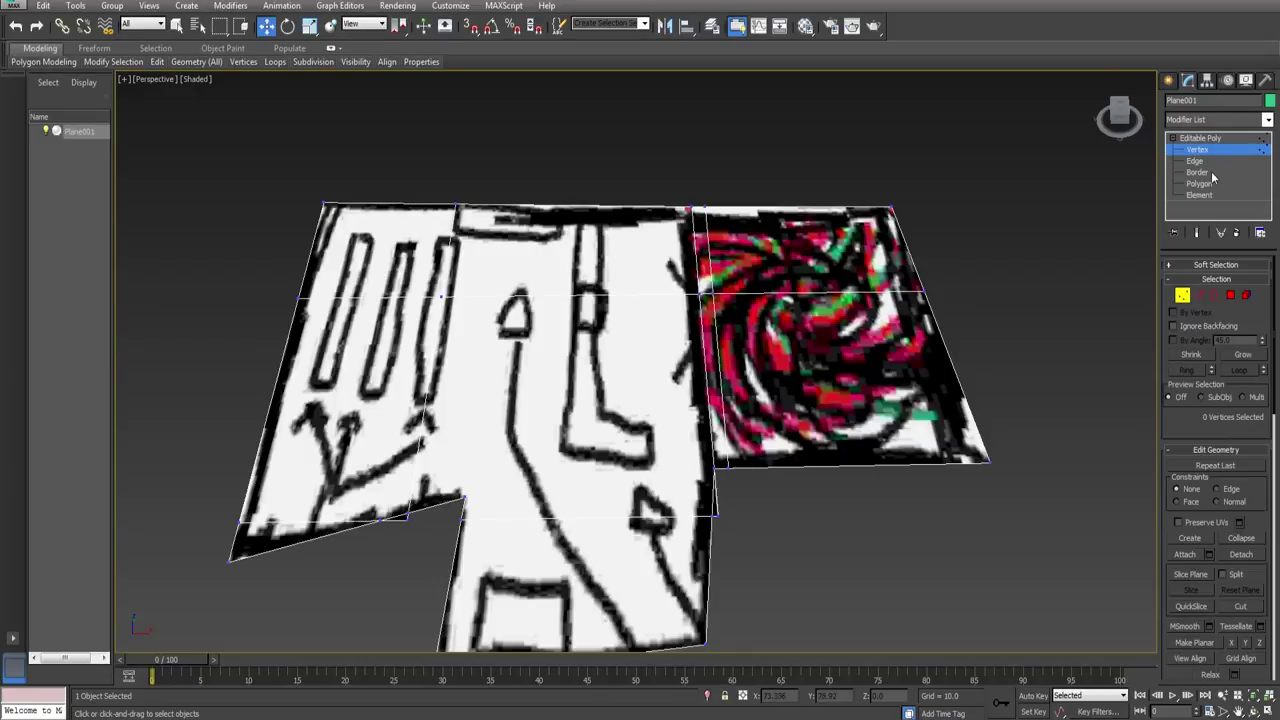
Step: Extrude the floor's outer border straight up to form the walls around the whole plan
{"action": "left_click", "coordinate": [1212, 174]}
{"action": "middle_click_drag", "start_coordinate": [425, 455], "coordinate": [511, 383], "text": "alt"}
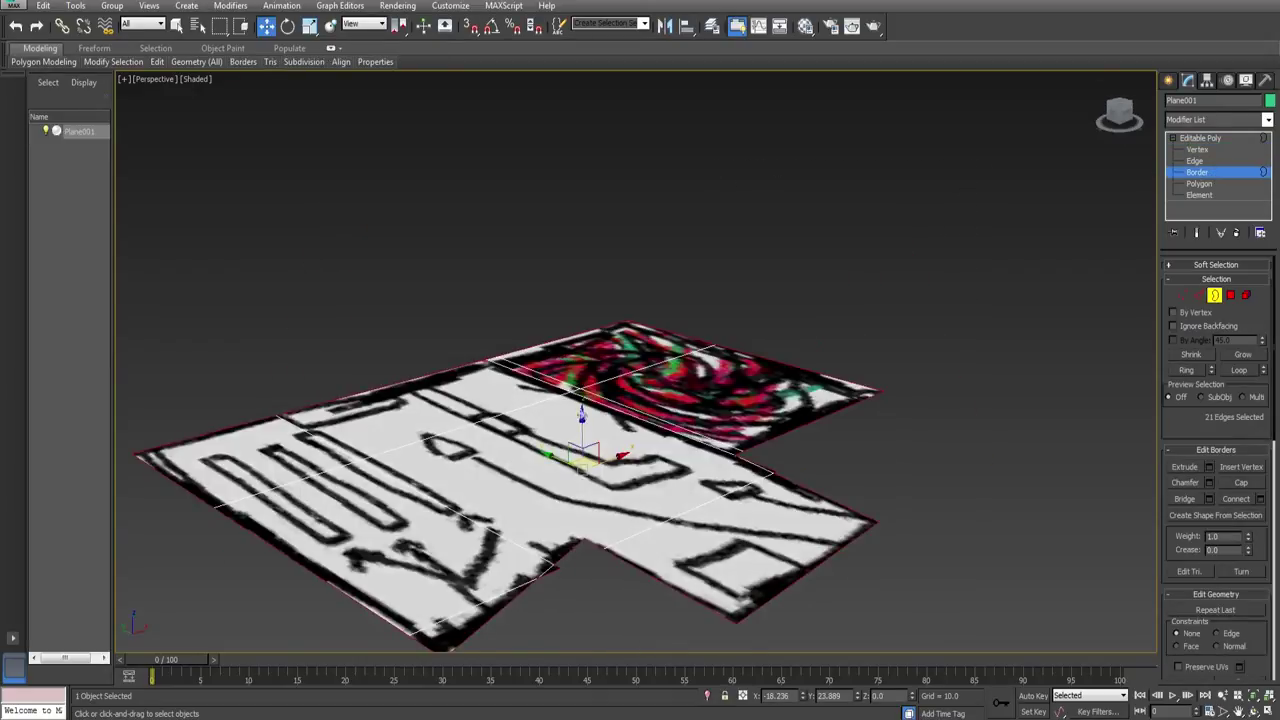
{"action": "left_click_drag", "start_coordinate": [580, 427], "coordinate": [571, 196], "text": "shift"}
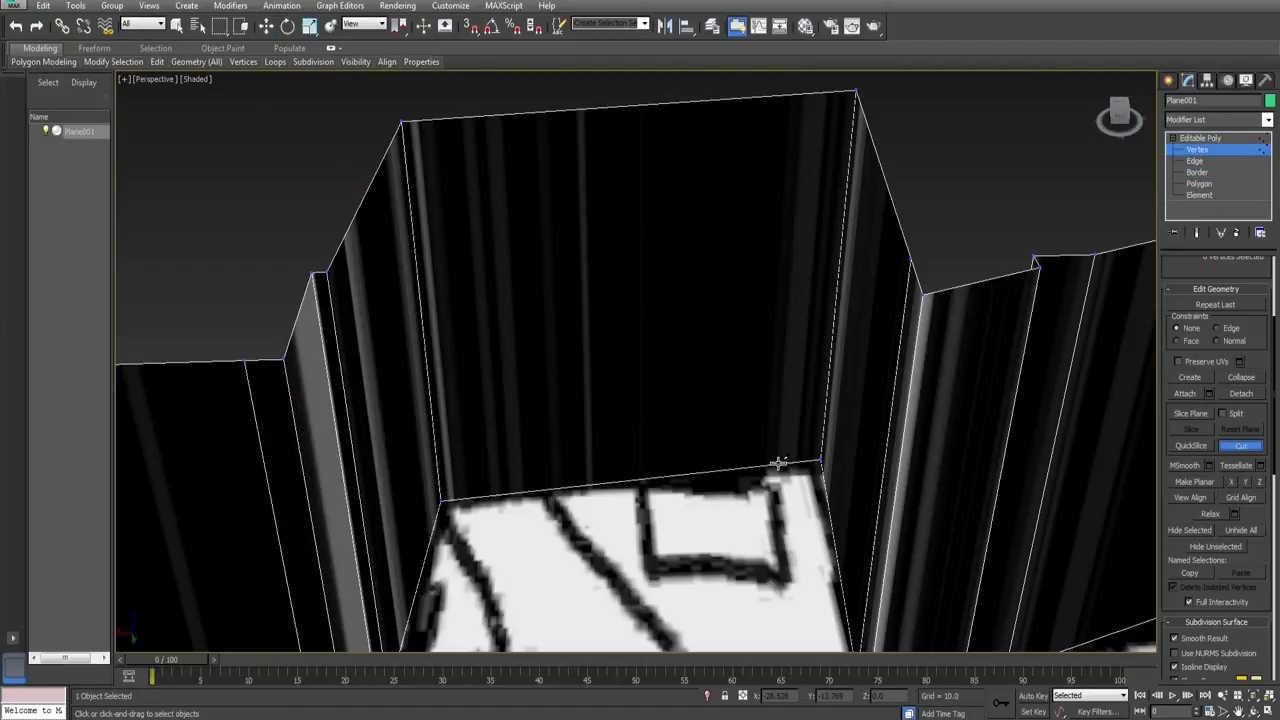
Step: Cut a rectangular doorway into the end wall of the entrance area, starting at floor level, and delete its polygon
{"action": "middle_click_drag", "start_coordinate": [771, 457], "coordinate": [760, 454]}
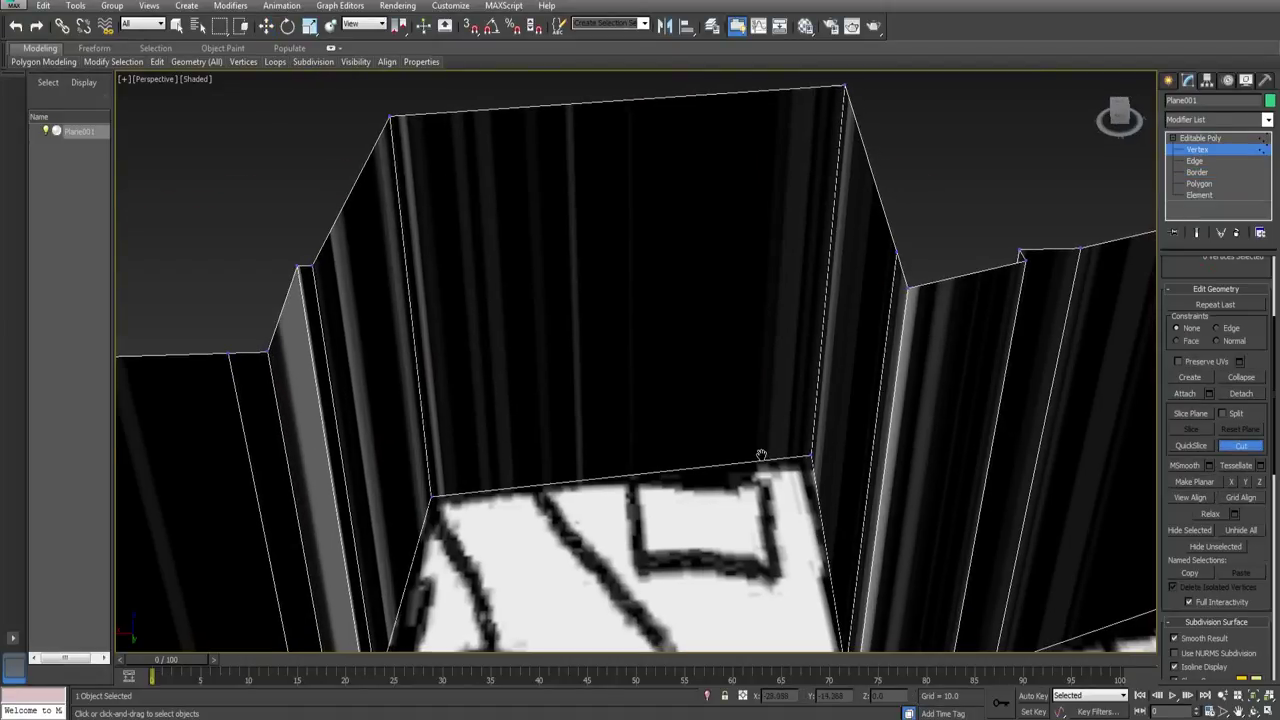
{"action": "left_click", "coordinate": [748, 461]}
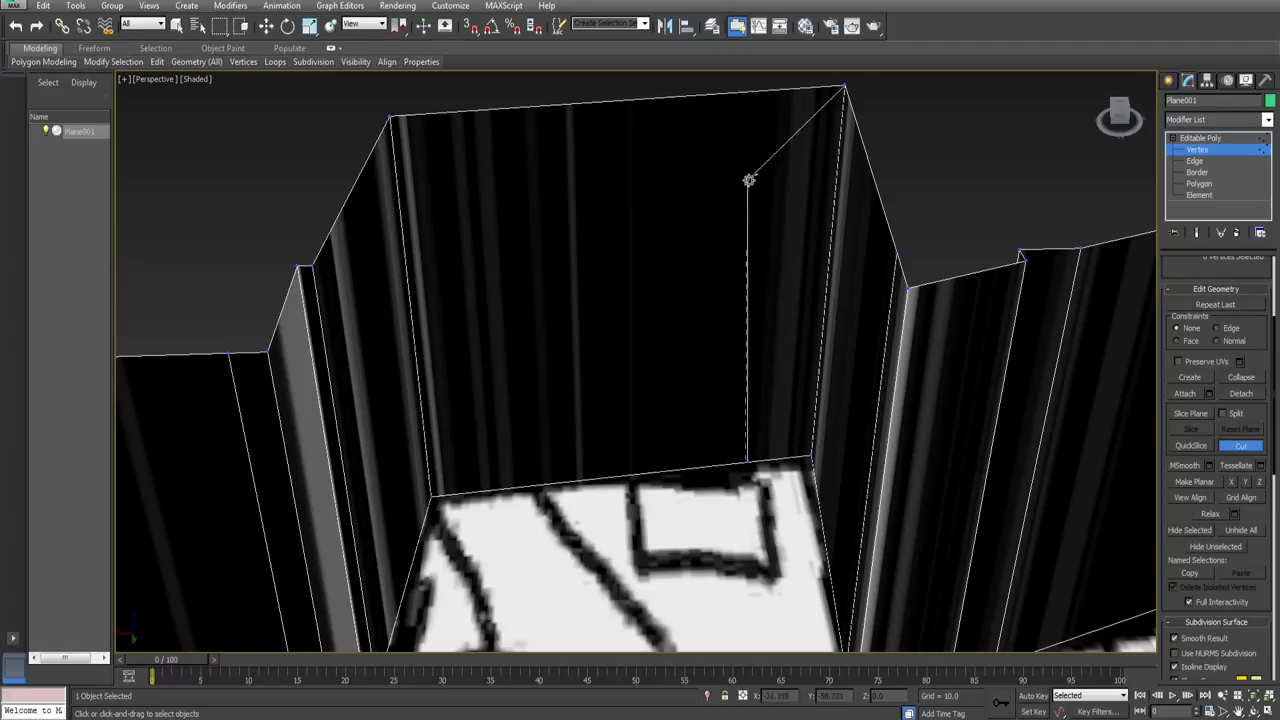
{"action": "left_click", "coordinate": [757, 183]}
{"action": "left_click", "coordinate": [457, 193]}
{"action": "left_click", "coordinate": [478, 491]}
{"action": "left_click", "coordinate": [1199, 184]}
{"action": "left_click", "coordinate": [686, 337]}
{"action": "key", "text": "Delete"}
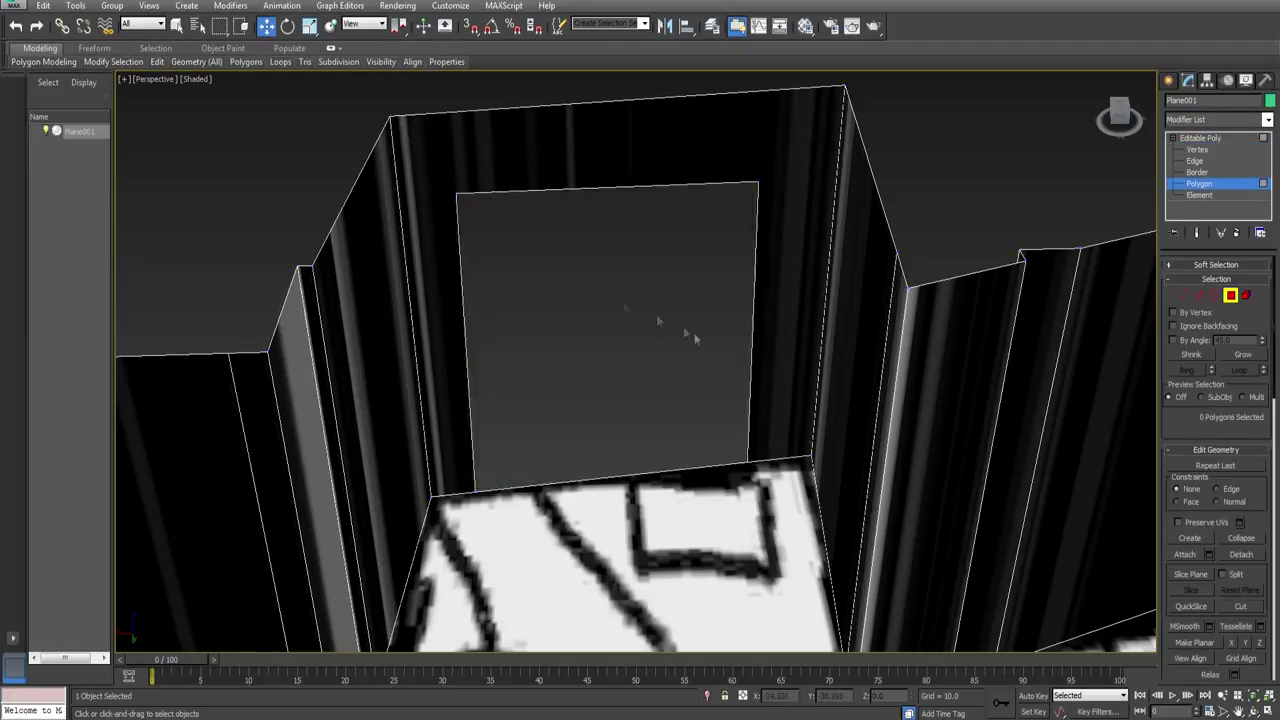
Step: Cut a rectangular window into the wall beside the entrance area and delete the enclosed polygon to open it
{"action": "middle_click_drag", "start_coordinate": [686, 337], "coordinate": [420, 263]}
{"action": "left_click", "coordinate": [1197, 150]}
{"action": "left_click", "coordinate": [1241, 606]}
{"action": "left_click", "coordinate": [1014, 101]}
{"action": "left_click", "coordinate": [942, 252]}
{"action": "left_click", "coordinate": [756, 266]}
{"action": "left_click", "coordinate": [742, 474]}
{"action": "left_click", "coordinate": [933, 440]}
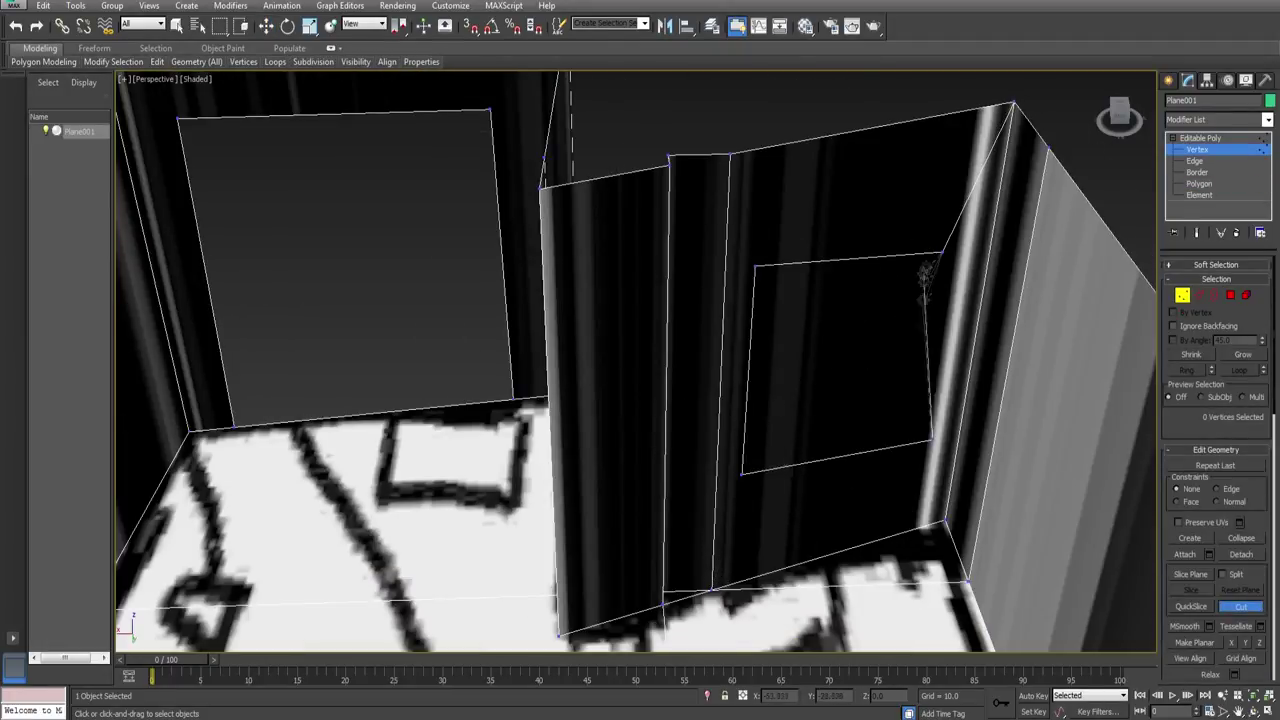
{"action": "left_click", "coordinate": [942, 252]}
{"action": "left_click", "coordinate": [1230, 296]}
{"action": "key", "text": "Delete"}
Step: Select the window opening's border and extrude it a short distance along Y, out from the wall
{"action": "left_click", "coordinate": [1214, 296]}
{"action": "left_click", "coordinate": [937, 345]}
{"action": "middle_click_drag", "start_coordinate": [937, 345], "coordinate": [770, 298], "text": "alt"}
{"action": "left_click", "coordinate": [848, 363]}
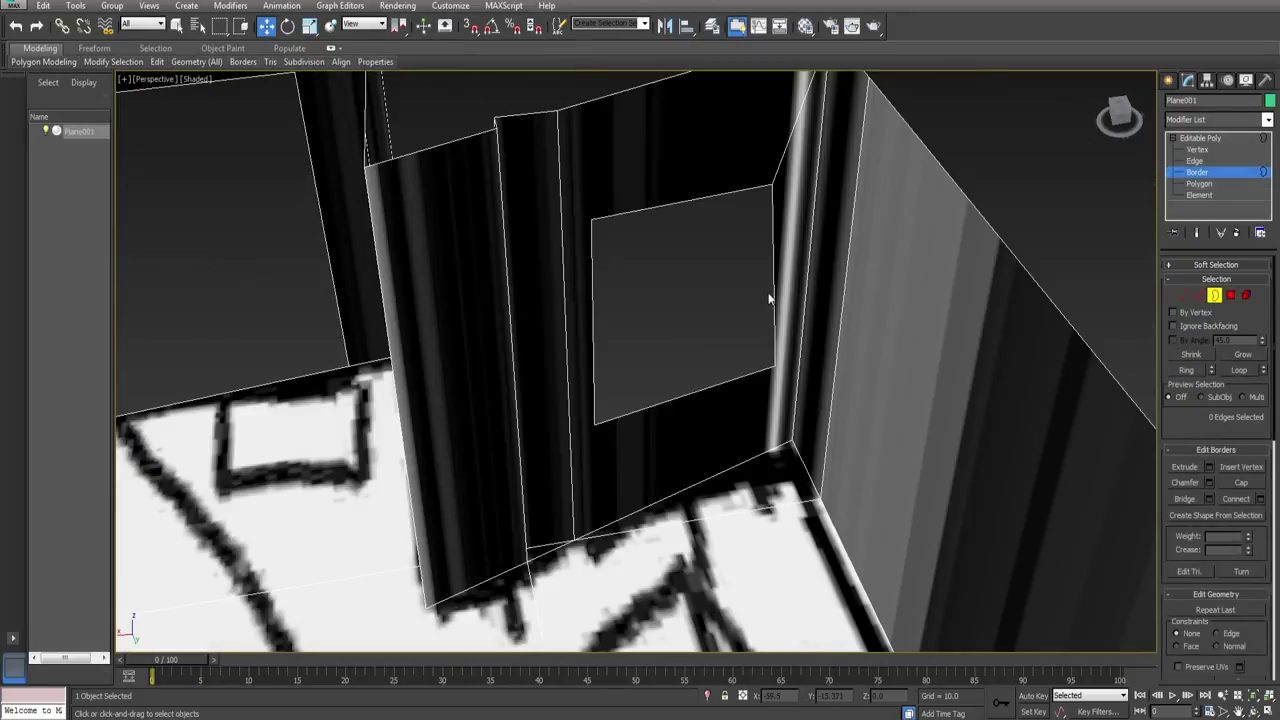
{"action": "left_click", "coordinate": [772, 291]}
{"action": "left_click_drag", "start_coordinate": [697, 325], "coordinate": [707, 350], "text": "shift"}
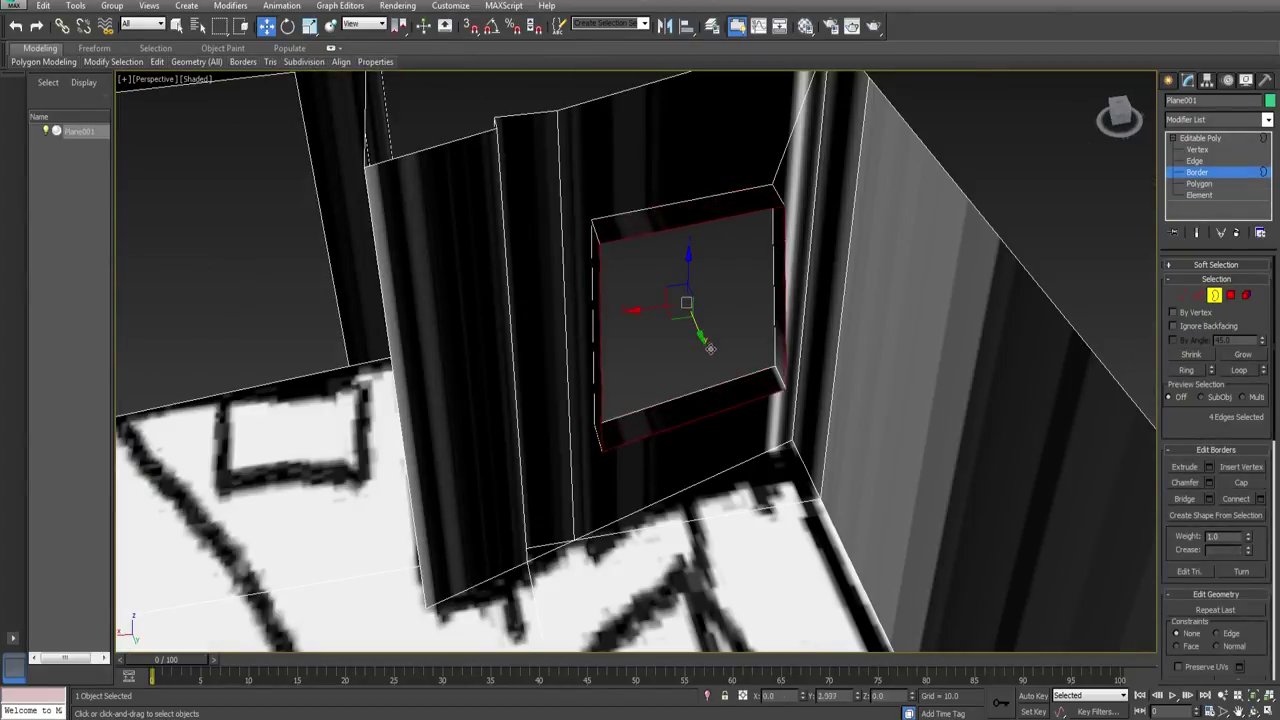
Step: Scale a new edge loop inward from the window border and extrude it back along Y to complete the window frame
{"action": "left_click", "coordinate": [310, 29]}
{"action": "middle_click_drag", "start_coordinate": [709, 413], "coordinate": [697, 379], "text": "alt"}
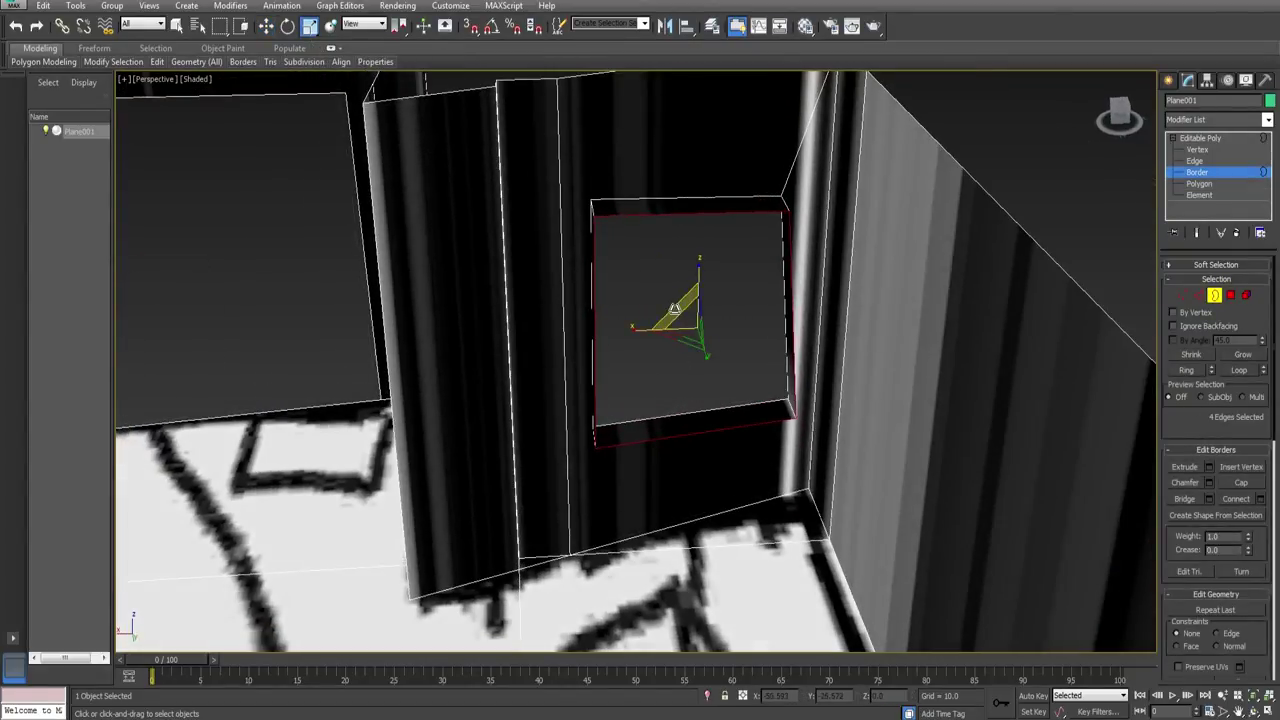
{"action": "left_click_drag", "start_coordinate": [675, 309], "coordinate": [682, 324], "text": "shift"}
{"action": "left_click", "coordinate": [266, 26]}
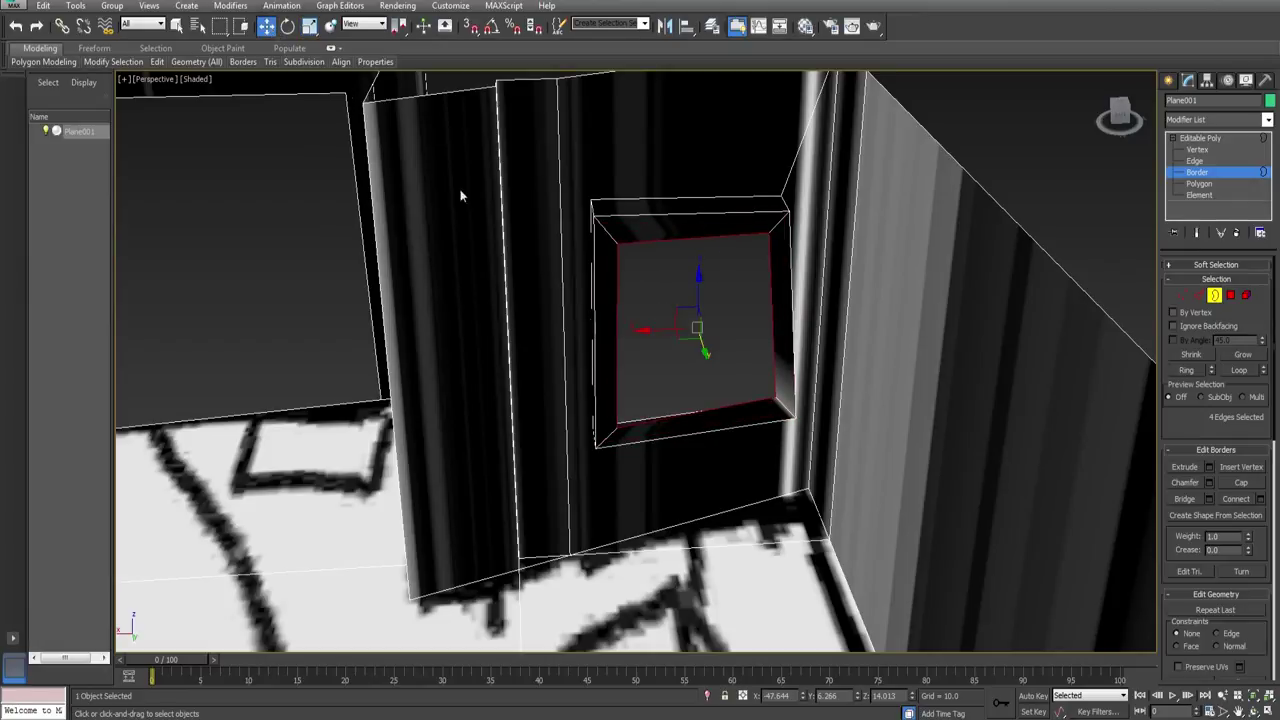
{"action": "middle_click_drag", "start_coordinate": [617, 357], "coordinate": [650, 362], "text": "alt"}
{"action": "left_click_drag", "start_coordinate": [716, 348], "coordinate": [696, 324], "text": "shift"}
{"action": "left_click", "coordinate": [726, 313]}
Step: Select the two narrow floor polygons between the portal area and the main shop floor and extrude them upward as a dividing wall
{"action": "middle_click_drag", "start_coordinate": [729, 354], "coordinate": [600, 350], "text": "alt"}
{"action": "middle_click_drag", "start_coordinate": [457, 360], "coordinate": [642, 322]}
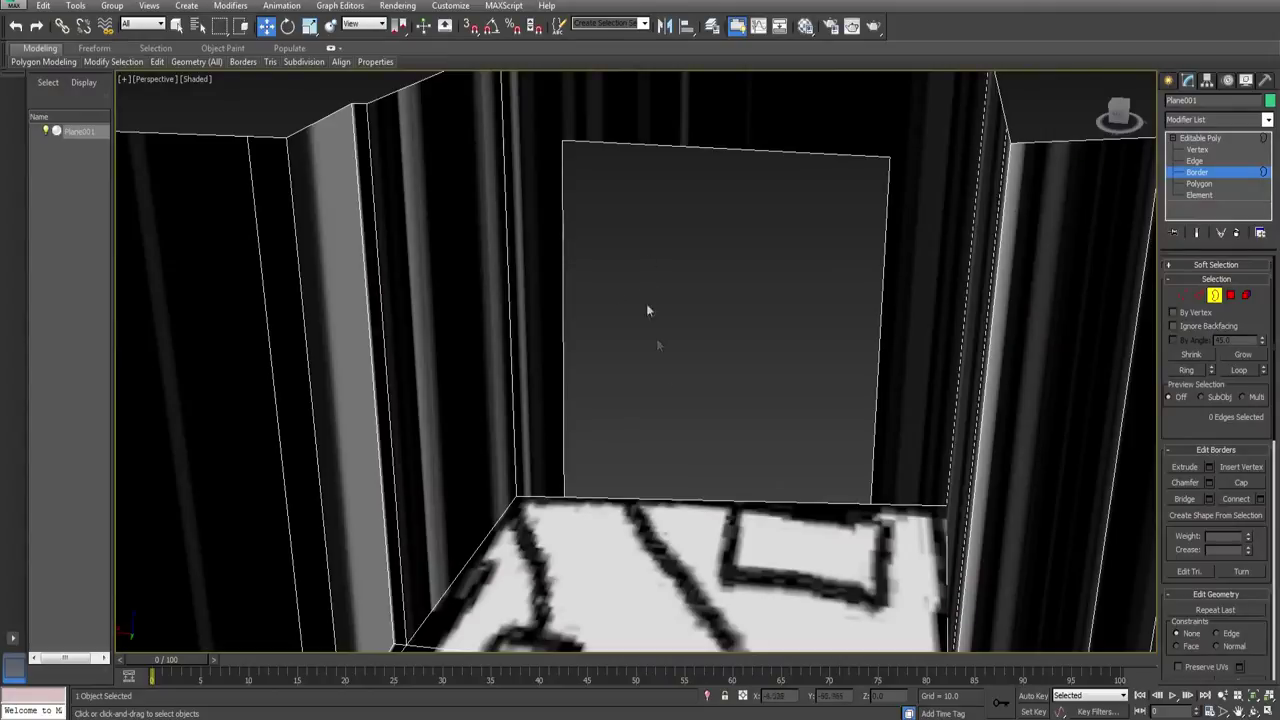
{"action": "middle_click_drag", "start_coordinate": [746, 423], "coordinate": [540, 378]}
{"action": "scroll", "coordinate": [661, 396], "scroll_direction": "up", "scroll_amount": 3}
{"action": "scroll", "coordinate": [675, 397], "scroll_direction": "down", "scroll_amount": 6}
{"action": "key", "text": "4"}
{"action": "left_click", "coordinate": [540, 377]}
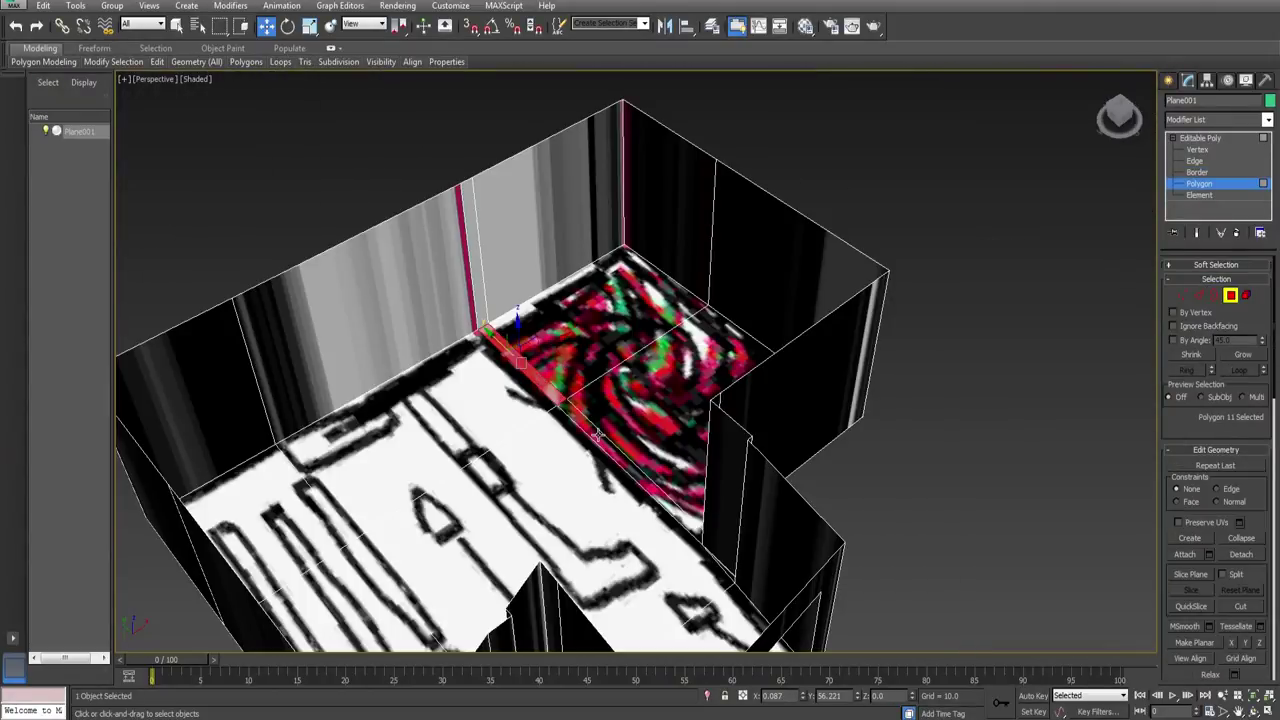
{"action": "left_click", "coordinate": [594, 437], "text": "ctrl"}
{"action": "middle_click_drag", "start_coordinate": [617, 428], "coordinate": [666, 421], "text": "alt"}
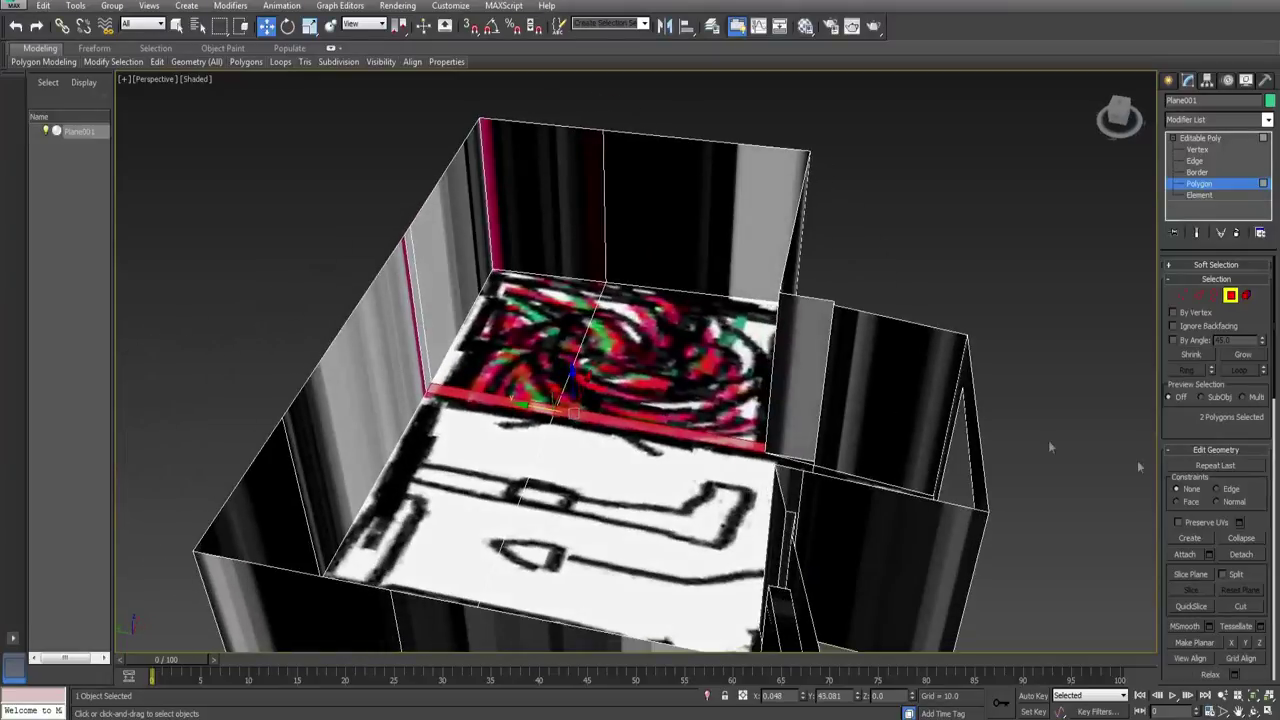
{"action": "left_click_drag", "start_coordinate": [1257, 503], "coordinate": [1235, 259]}
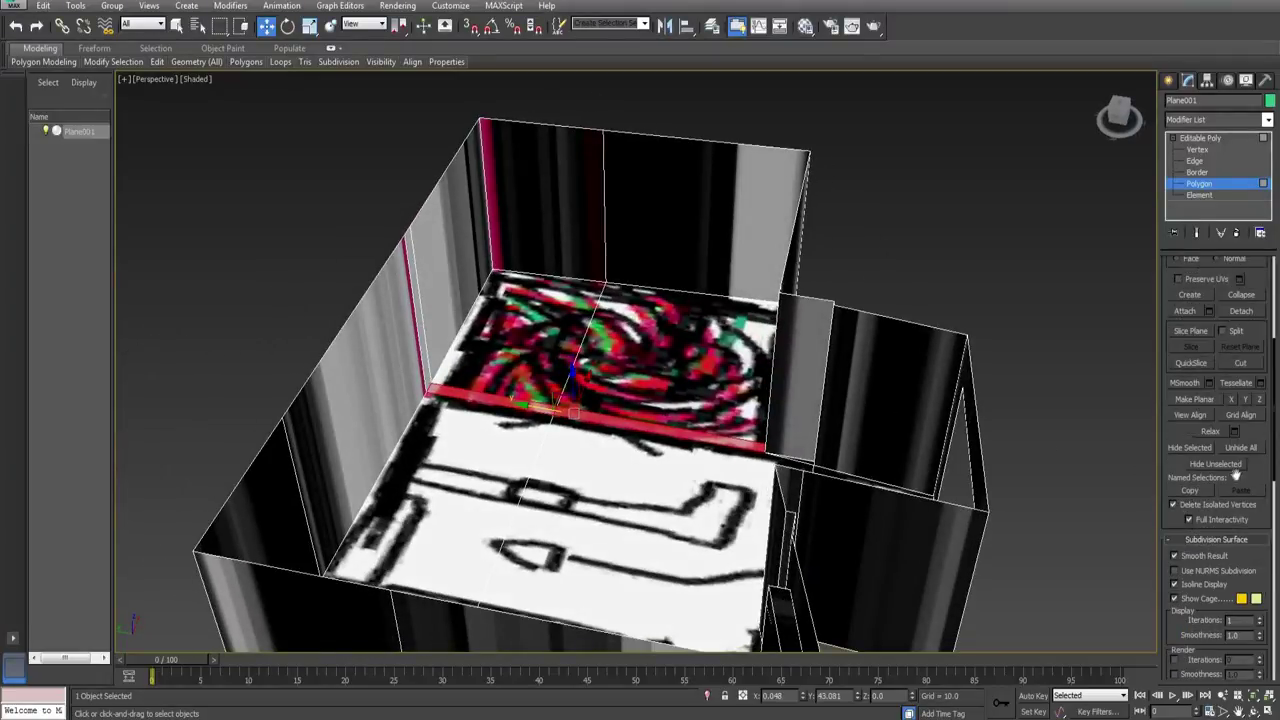
{"action": "scroll", "coordinate": [1207, 495], "scroll_direction": "down", "scroll_amount": 5}
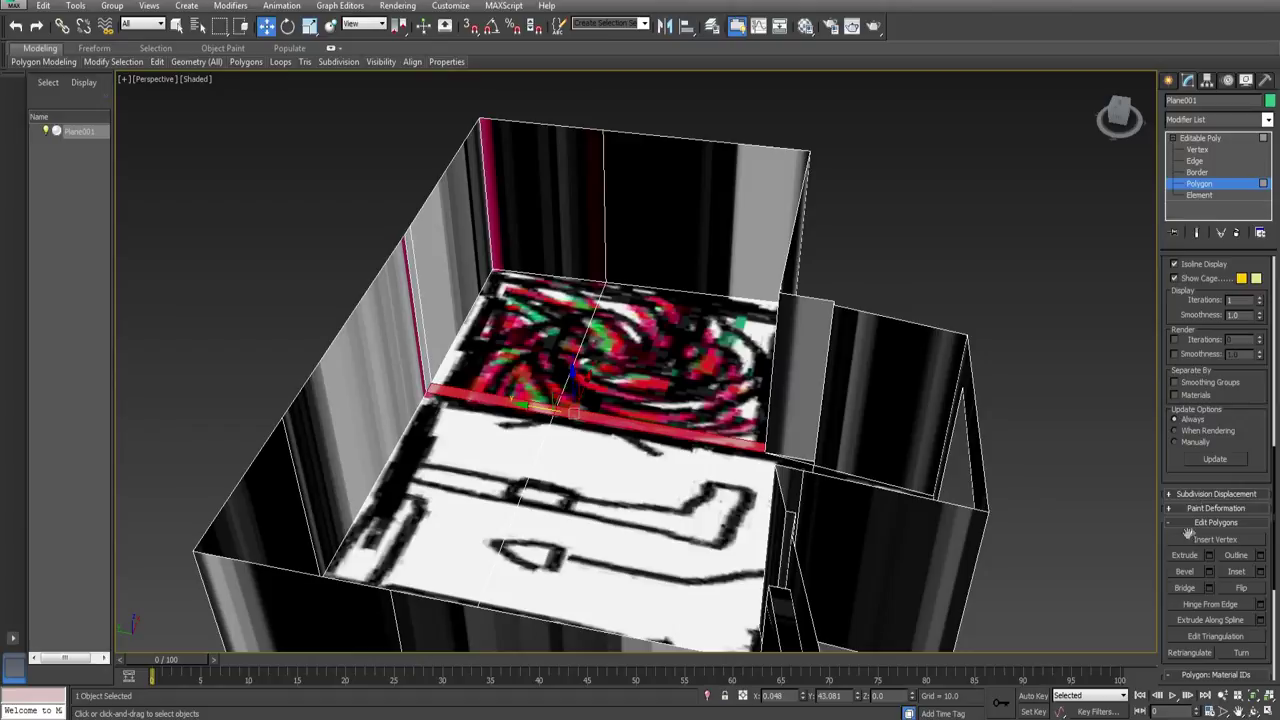
{"action": "left_click", "coordinate": [1184, 555]}
{"action": "left_click_drag", "start_coordinate": [662, 428], "coordinate": [637, 243]}
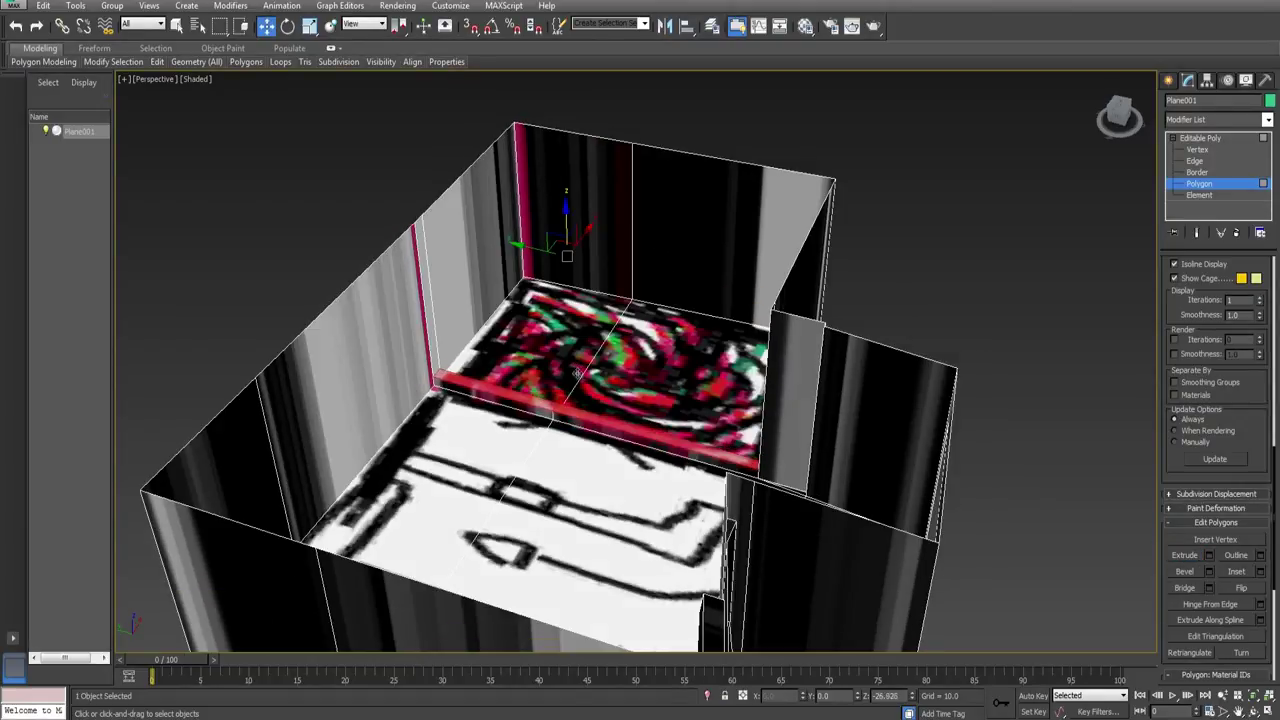
{"action": "left_click_drag", "start_coordinate": [578, 374], "coordinate": [555, 209]}
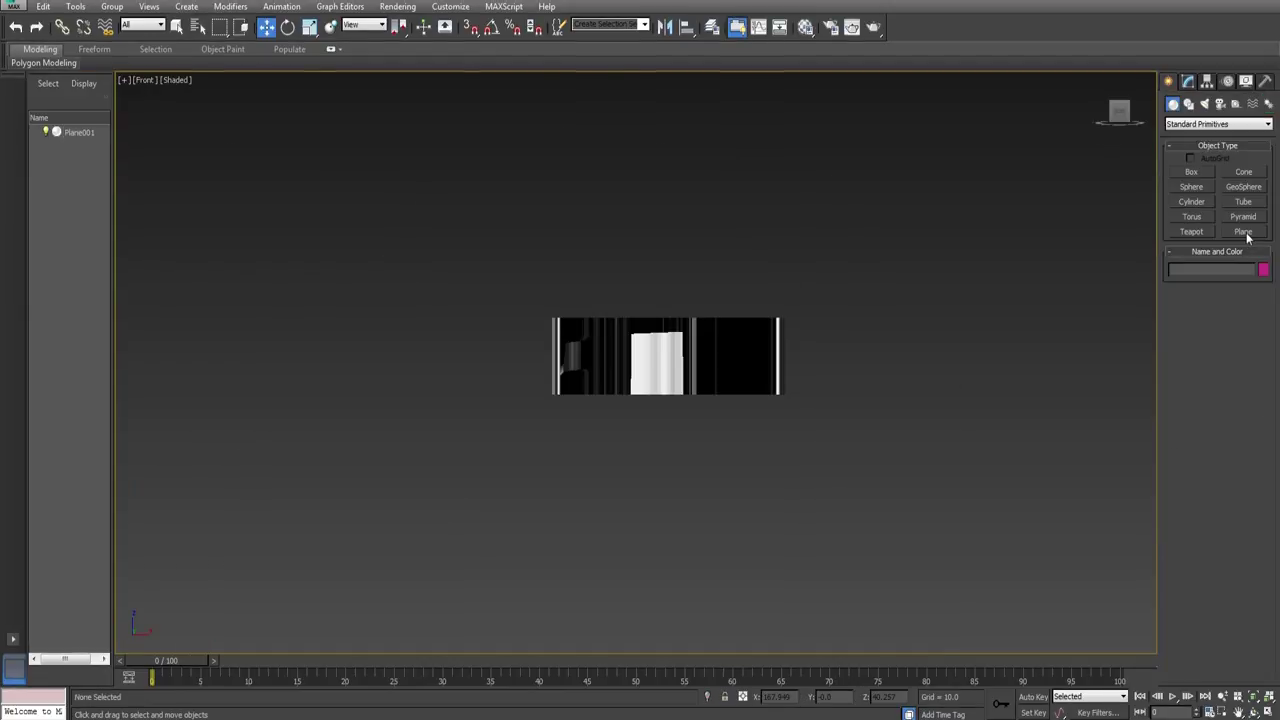
Step: Create a plane about 15.6 wide and 13.1 long in the Front view, with one length segment and one width segment
{"action": "left_click", "coordinate": [1243, 232]}
{"action": "left_click_drag", "start_coordinate": [382, 222], "coordinate": [423, 257]}
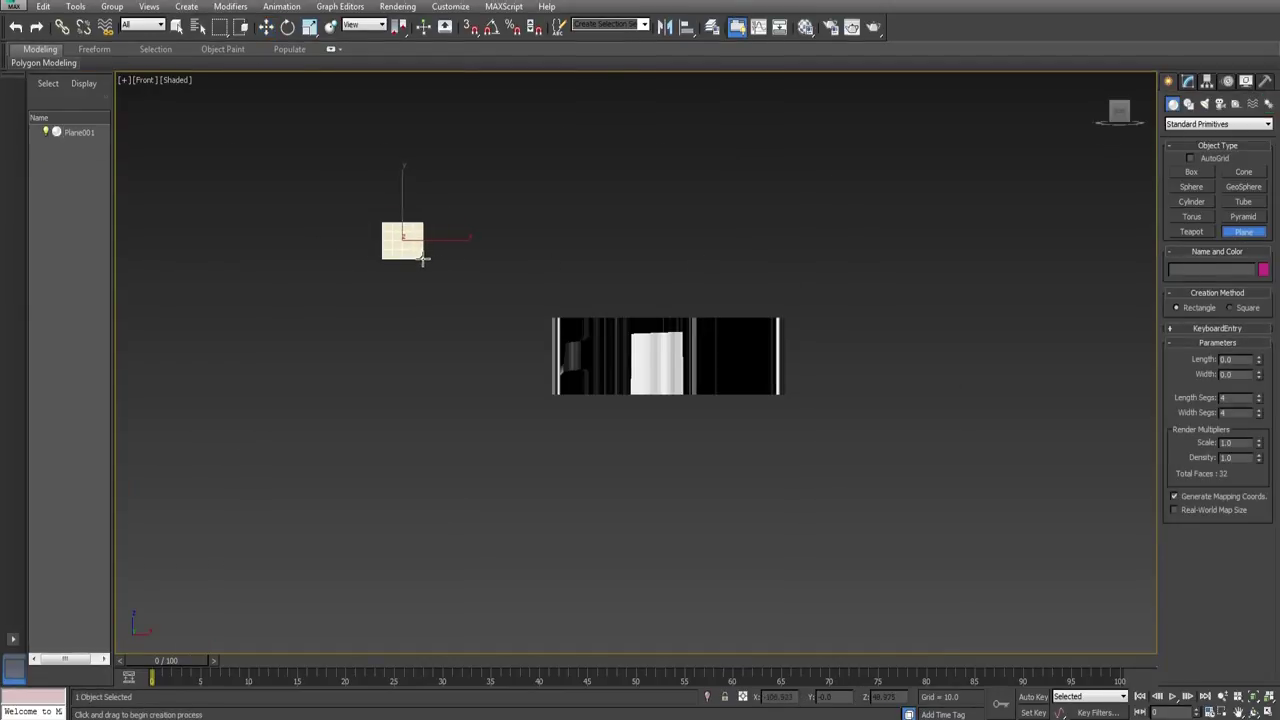
{"action": "left_click", "coordinate": [266, 27]}
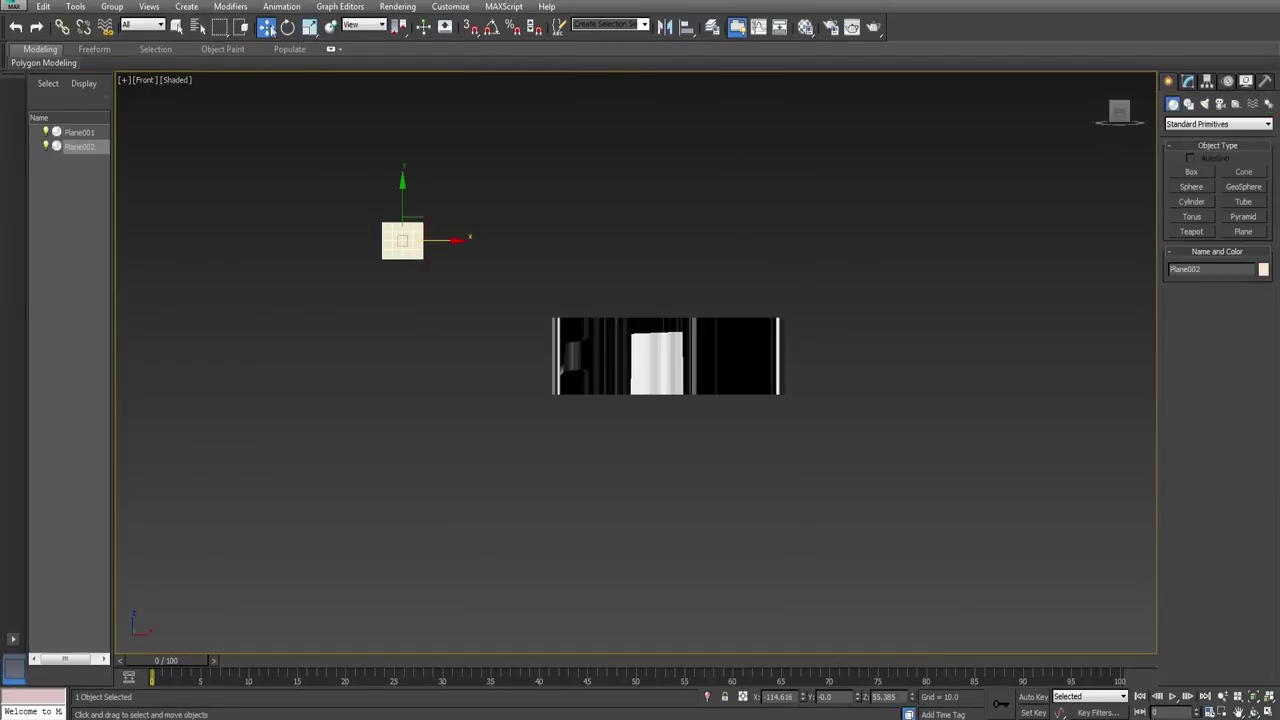
{"action": "left_click", "coordinate": [1187, 82]}
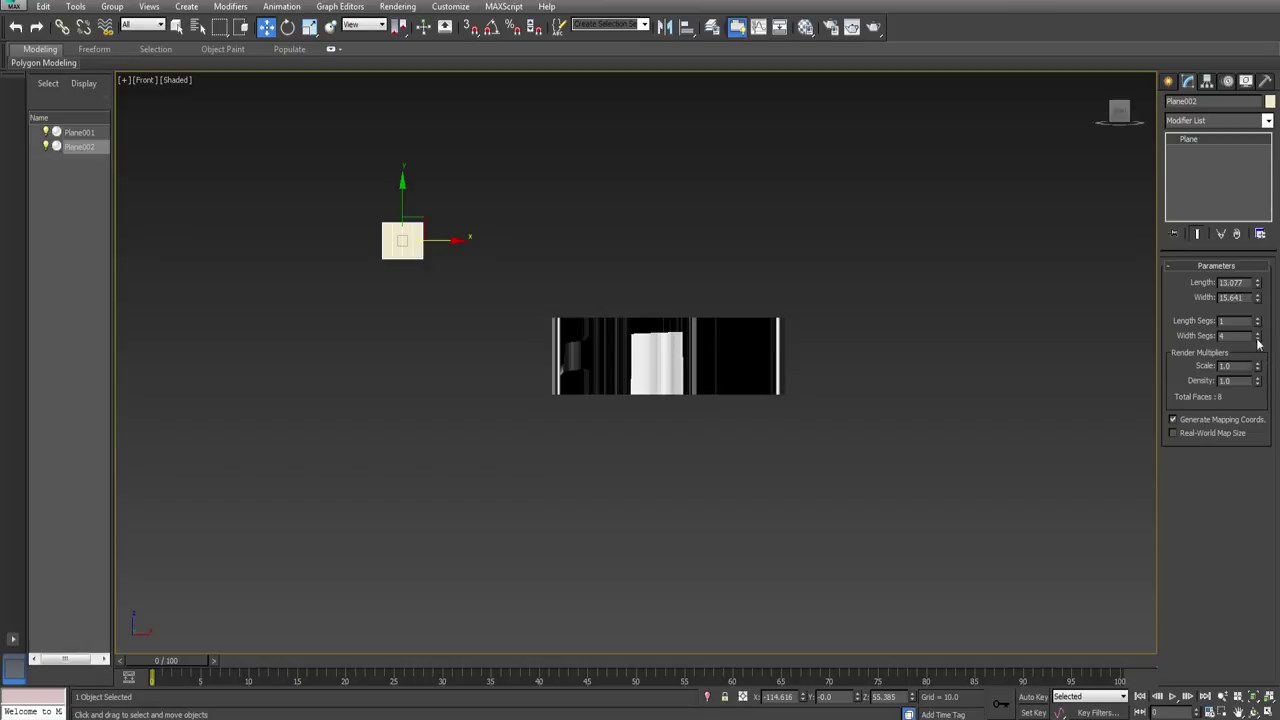
Step: Move the new plane across the scene and along Y until it sits in the window frame of the shop wall
{"action": "key", "text": "p"}
{"action": "middle_click_drag", "start_coordinate": [562, 394], "coordinate": [544, 401], "text": "alt"}
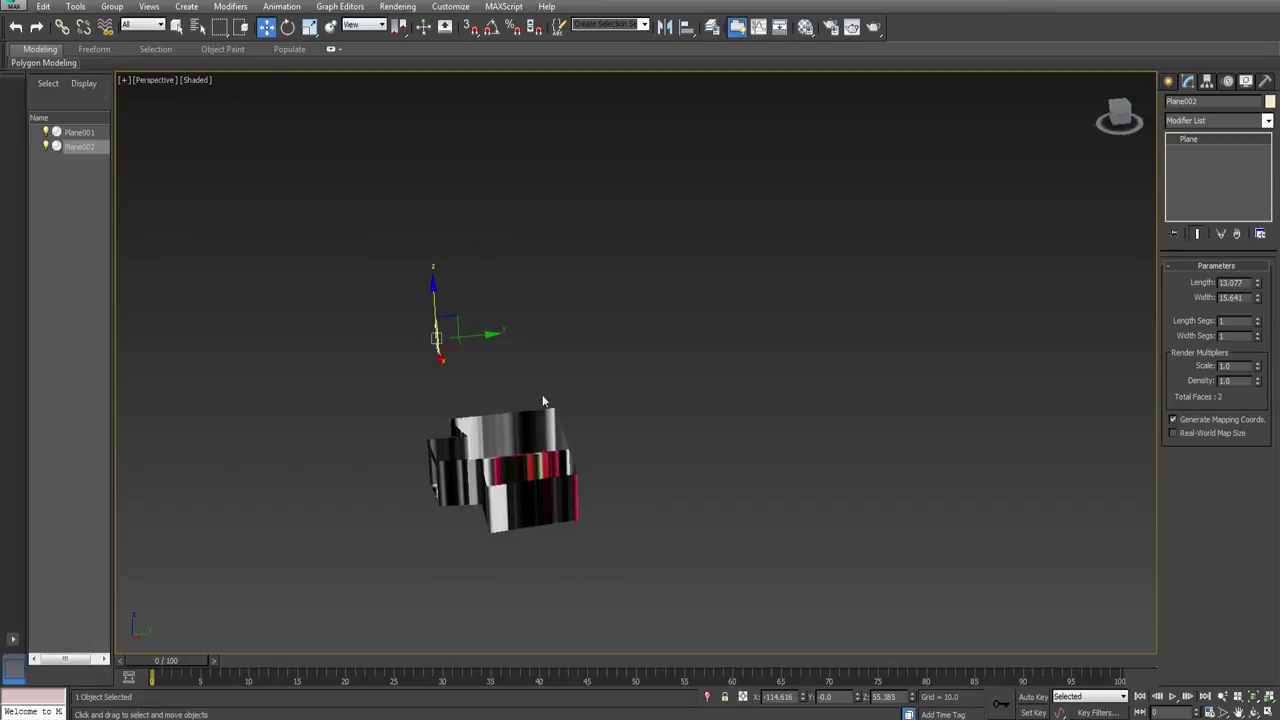
{"action": "left_click_drag", "start_coordinate": [452, 348], "coordinate": [498, 436]}
{"action": "key", "text": "z"}
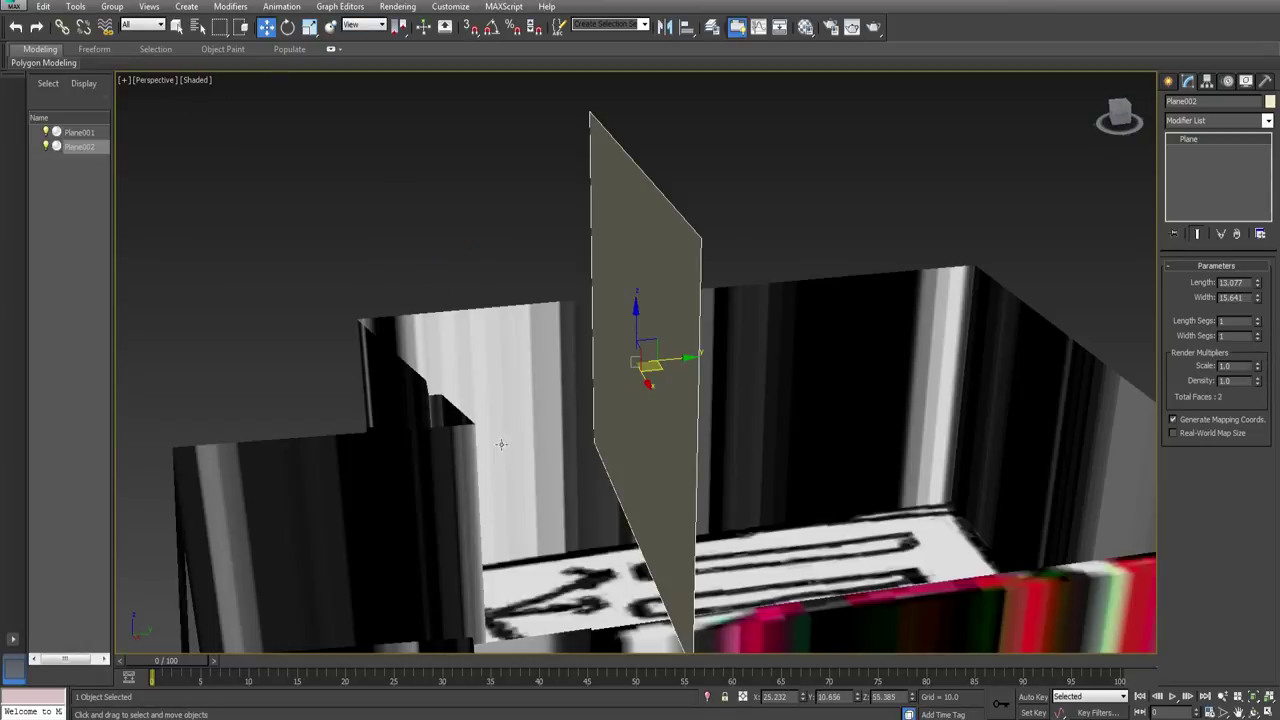
{"action": "middle_click_drag", "start_coordinate": [503, 443], "coordinate": [444, 328], "text": "alt"}
{"action": "scroll", "coordinate": [614, 417], "scroll_direction": "down", "scroll_amount": 5}
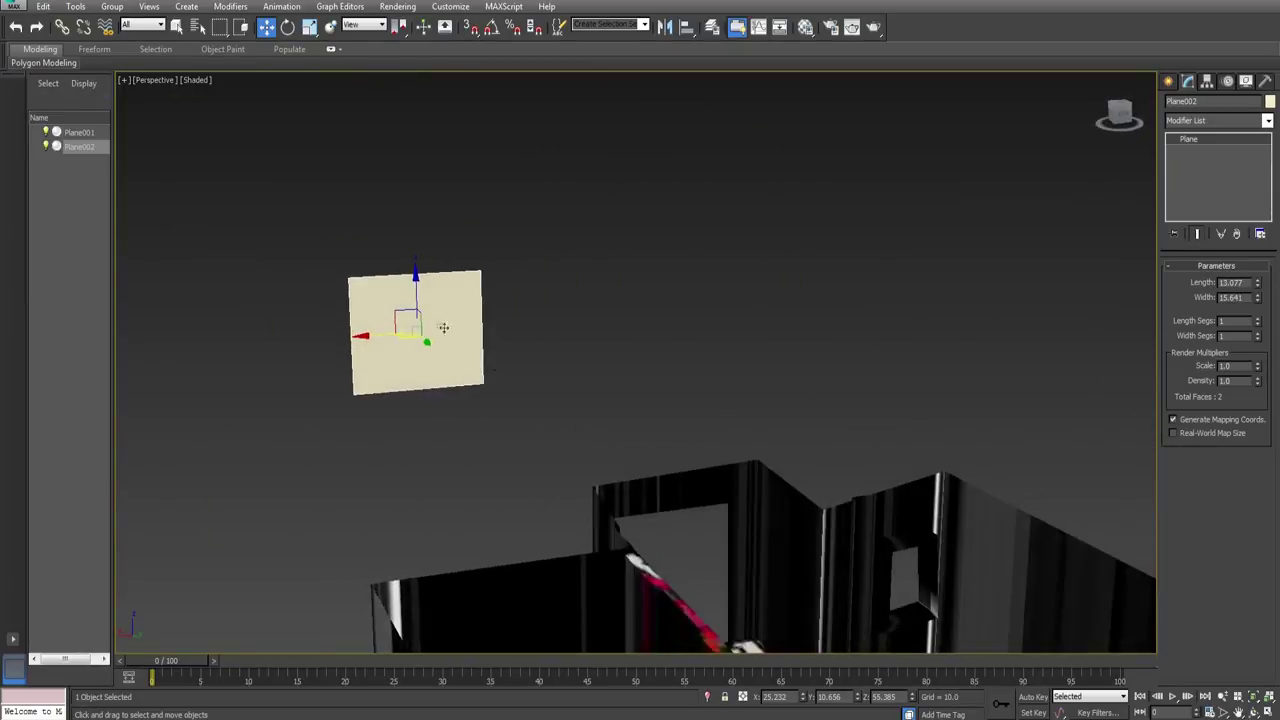
{"action": "left_click_drag", "start_coordinate": [407, 313], "coordinate": [912, 583]}
{"action": "middle_click_drag", "start_coordinate": [912, 583], "coordinate": [740, 450]}
{"action": "scroll", "coordinate": [740, 450], "scroll_direction": "up", "scroll_amount": 4}
{"action": "middle_click_drag", "start_coordinate": [740, 450], "coordinate": [755, 462], "text": "alt"}
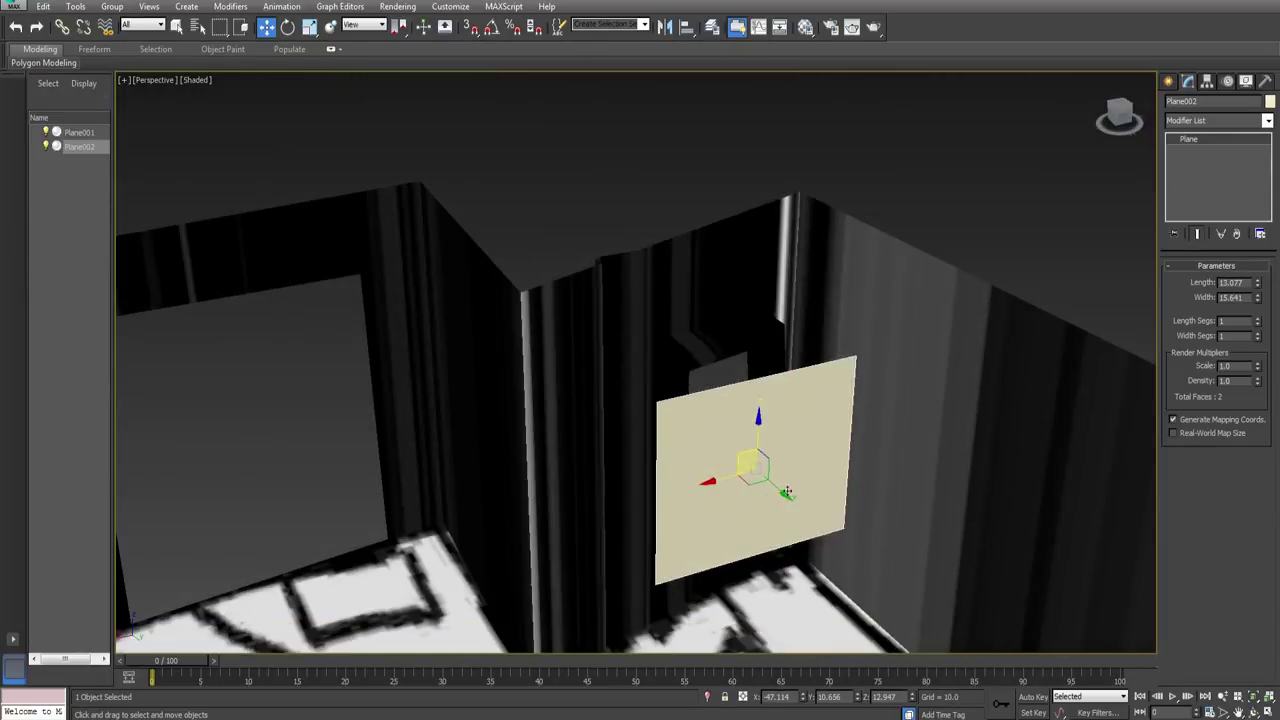
{"action": "left_click_drag", "start_coordinate": [777, 481], "coordinate": [829, 437]}
Step: Turn on angle snap and convert the window plane to an editable poly
{"action": "key", "text": "e"}
{"action": "key", "text": "a"}
{"action": "middle_click_drag", "start_coordinate": [829, 437], "coordinate": [830, 385]}
{"action": "scroll", "coordinate": [766, 397], "scroll_direction": "up", "scroll_amount": 4}
{"action": "right_click", "coordinate": [885, 305]}
{"action": "left_click", "coordinate": [1030, 442]}
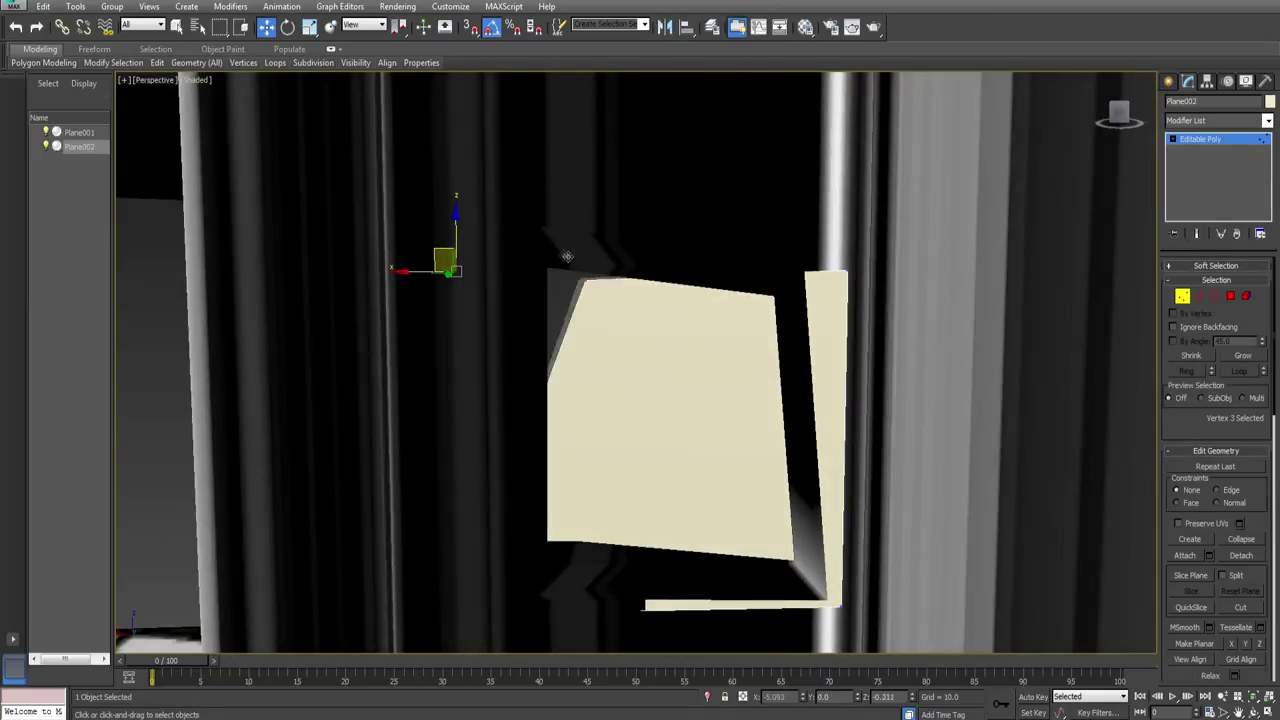
Step: Move the plane's corner vertices to fit the window opening and shift the plane slightly along Y into the frame
{"action": "left_click_drag", "start_coordinate": [524, 239], "coordinate": [526, 240]}
{"action": "left_click", "coordinate": [847, 271]}
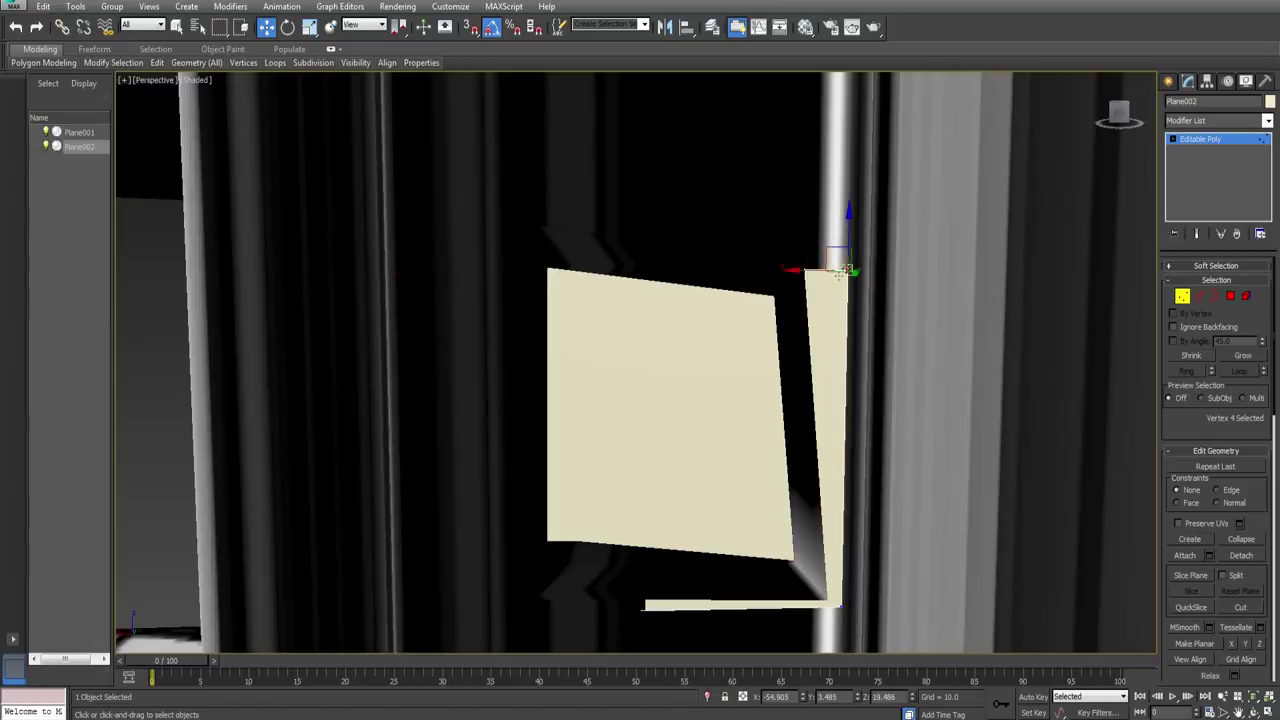
{"action": "left_click_drag", "start_coordinate": [839, 251], "coordinate": [768, 268]}
{"action": "left_click", "coordinate": [840, 605]}
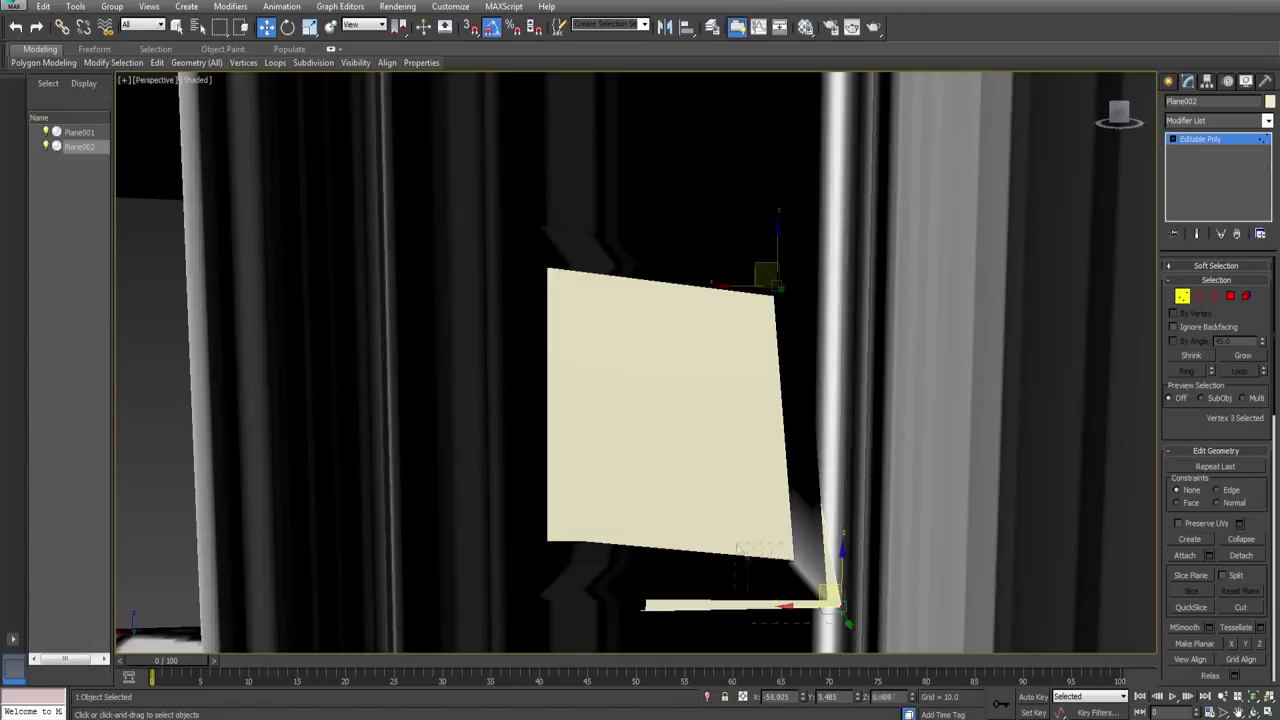
{"action": "left_click_drag", "start_coordinate": [830, 589], "coordinate": [787, 551]}
{"action": "left_click_drag", "start_coordinate": [634, 489], "coordinate": [528, 543]}
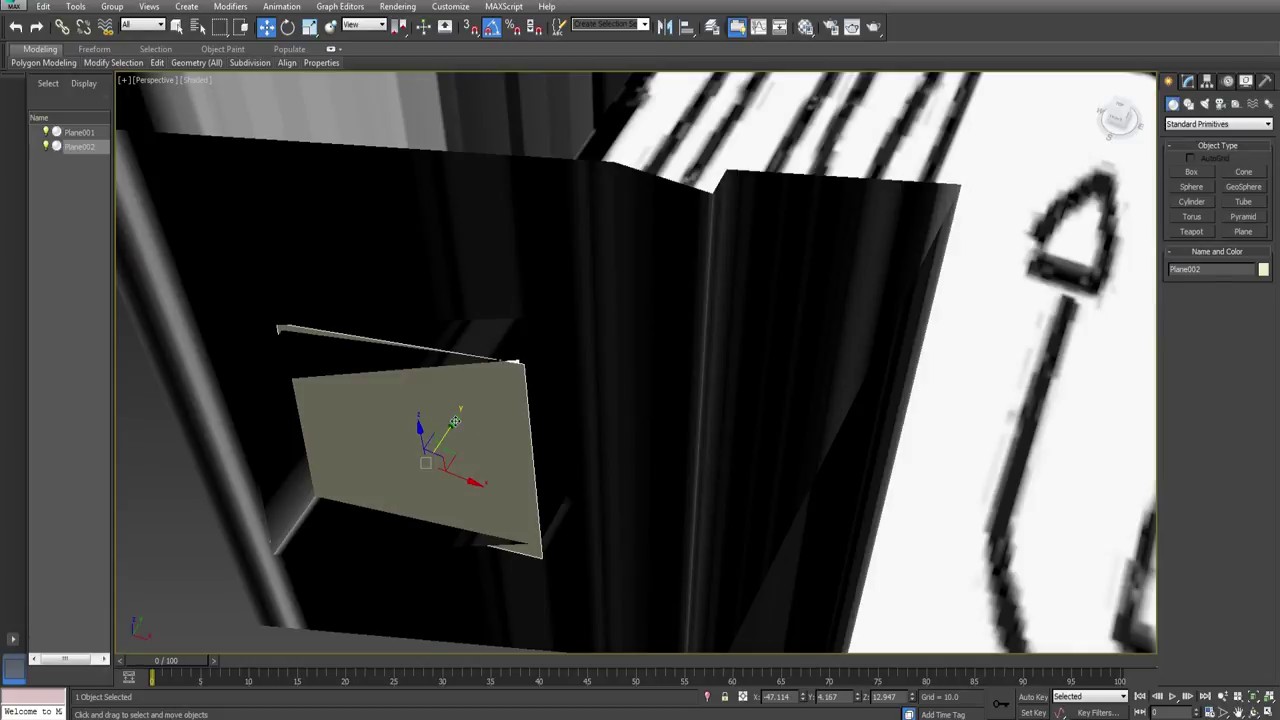
{"action": "left_click_drag", "start_coordinate": [455, 421], "coordinate": [475, 405]}
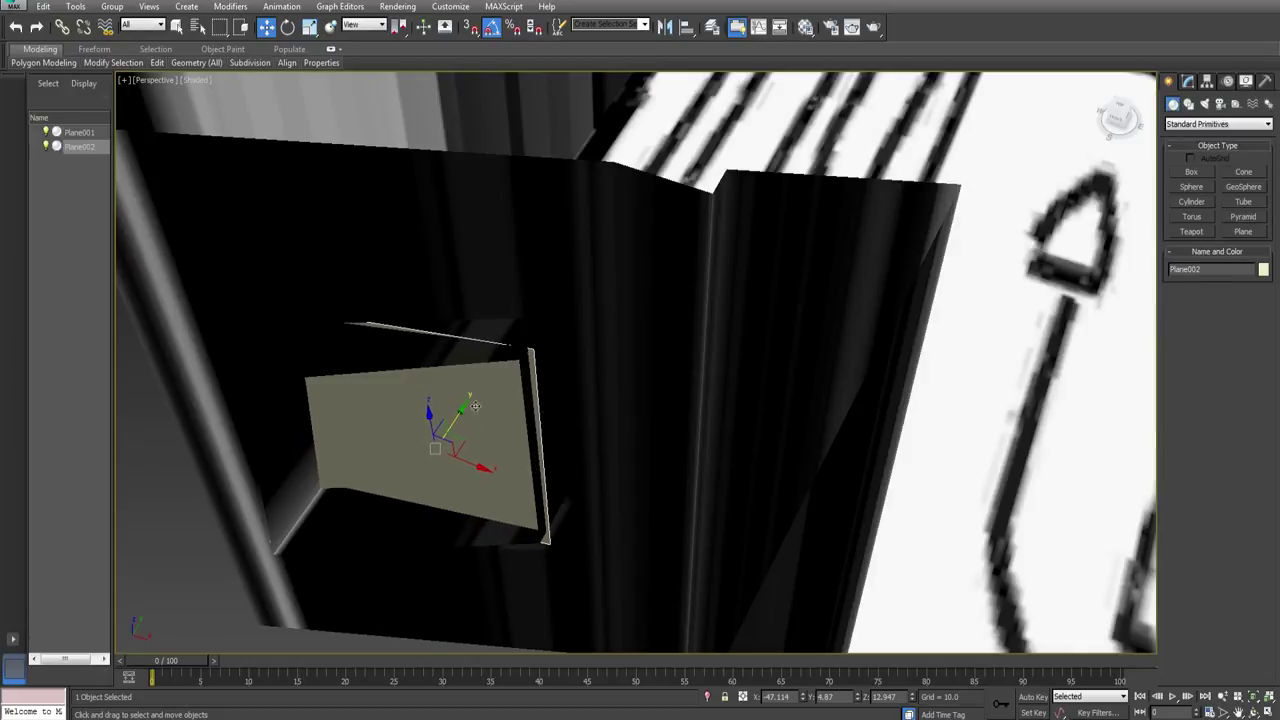
{"action": "middle_click_drag", "start_coordinate": [676, 426], "coordinate": [527, 402], "text": "alt"}
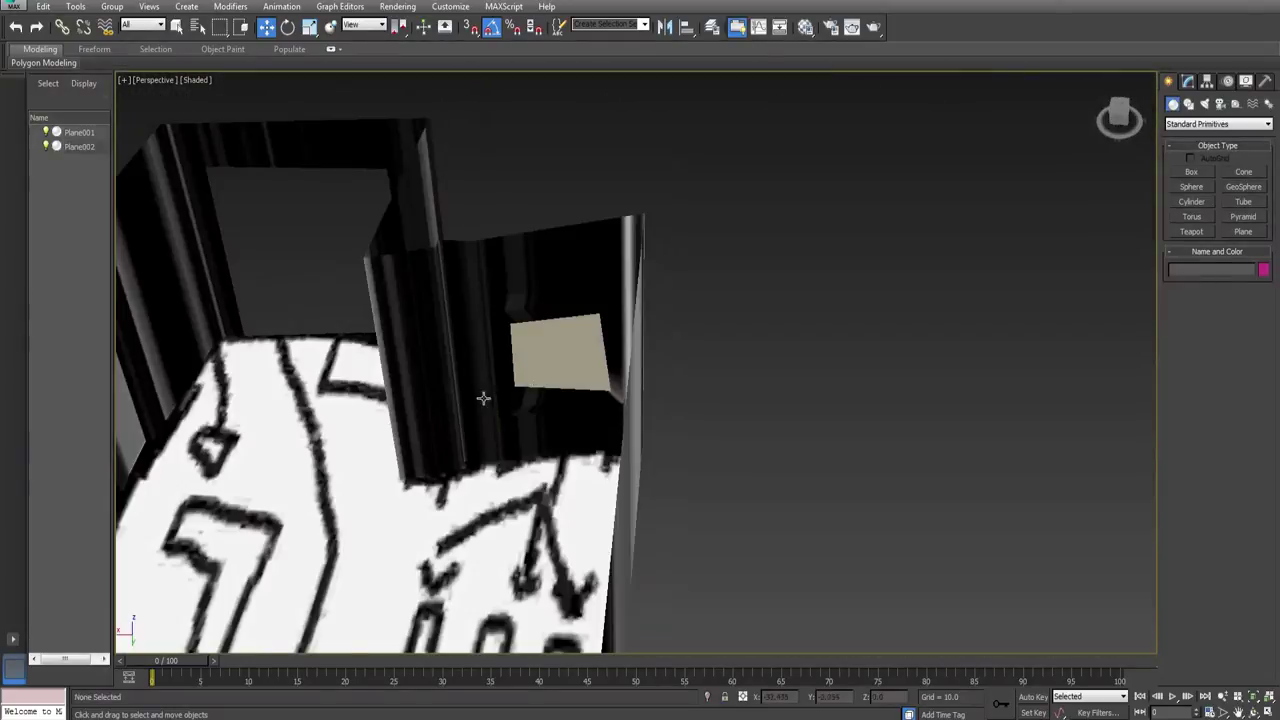
{"action": "middle_click_drag", "start_coordinate": [483, 397], "coordinate": [630, 343]}
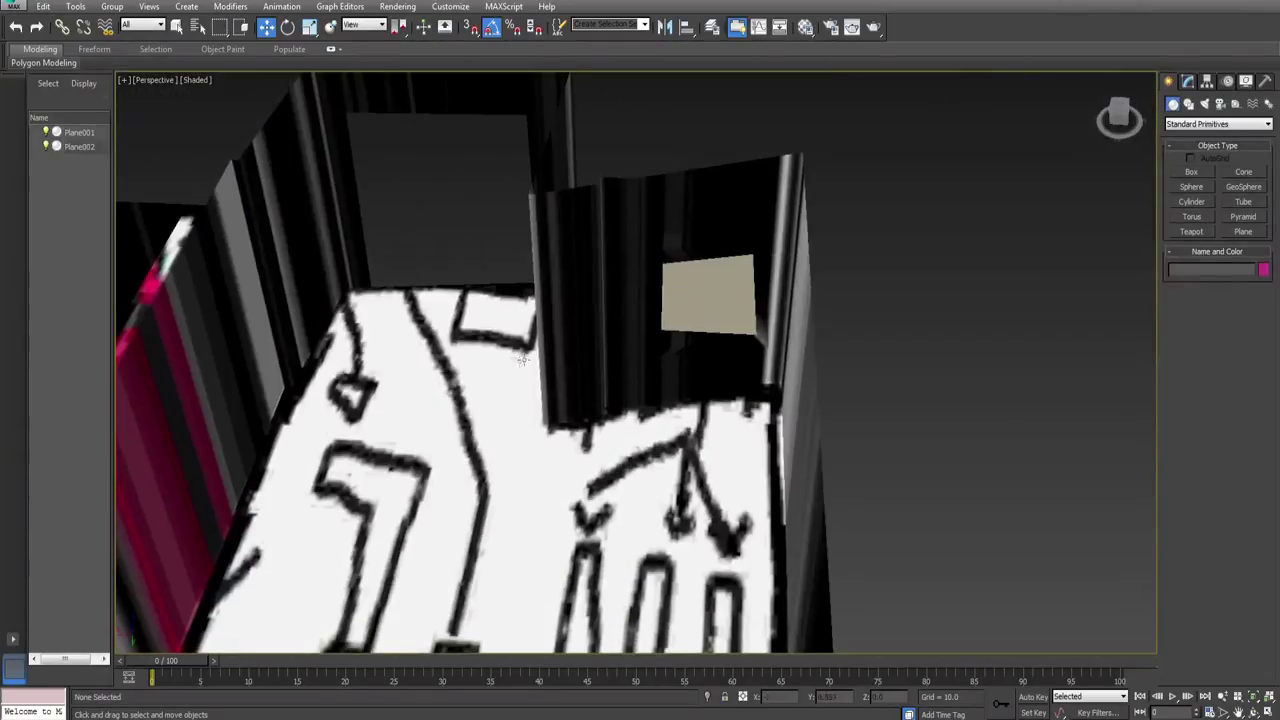
{"action": "left_click", "coordinate": [457, 399]}
{"action": "key", "text": "z"}
{"action": "middle_click_drag", "start_coordinate": [513, 415], "coordinate": [357, 275], "text": "alt"}
{"action": "left_click_drag", "start_coordinate": [388, 169], "coordinate": [388, 169]}
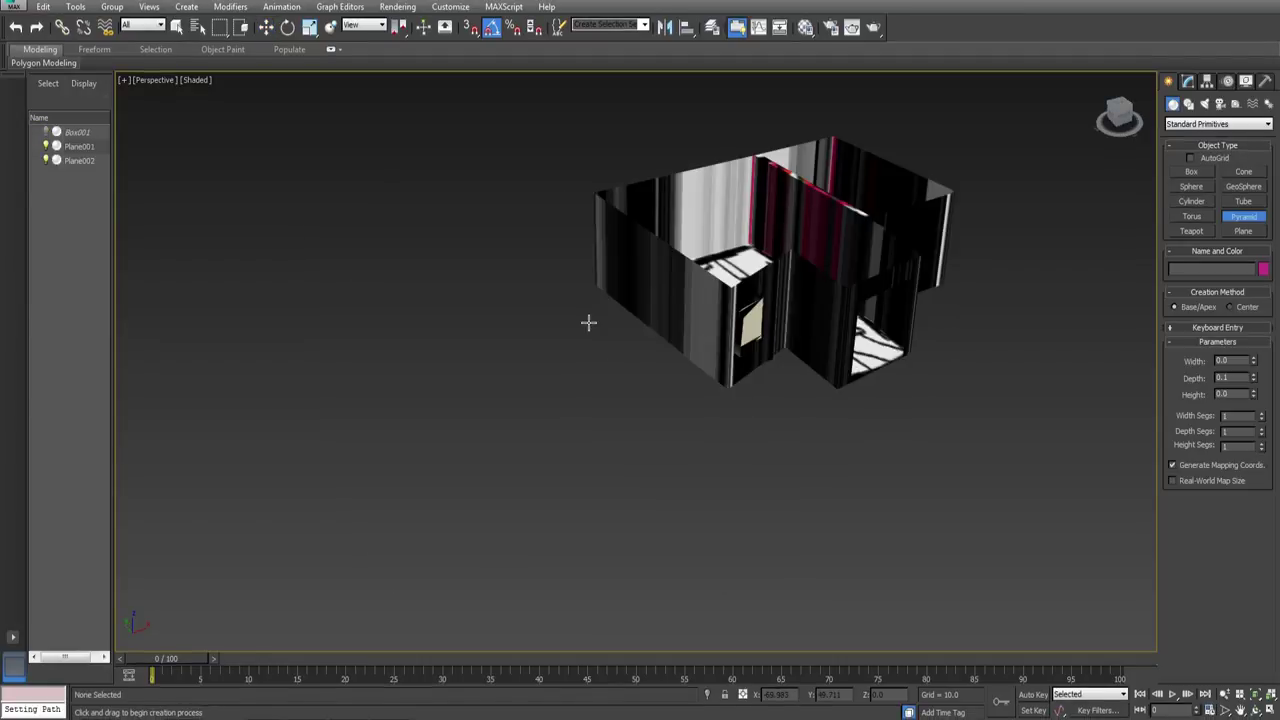
Step: Try out standard primitives by creating a pyramid about 8.8 by 13.4 and 23.3 high and a sphere outside the shop walls
{"action": "scroll", "coordinate": [590, 329], "scroll_direction": "up", "scroll_amount": 2}
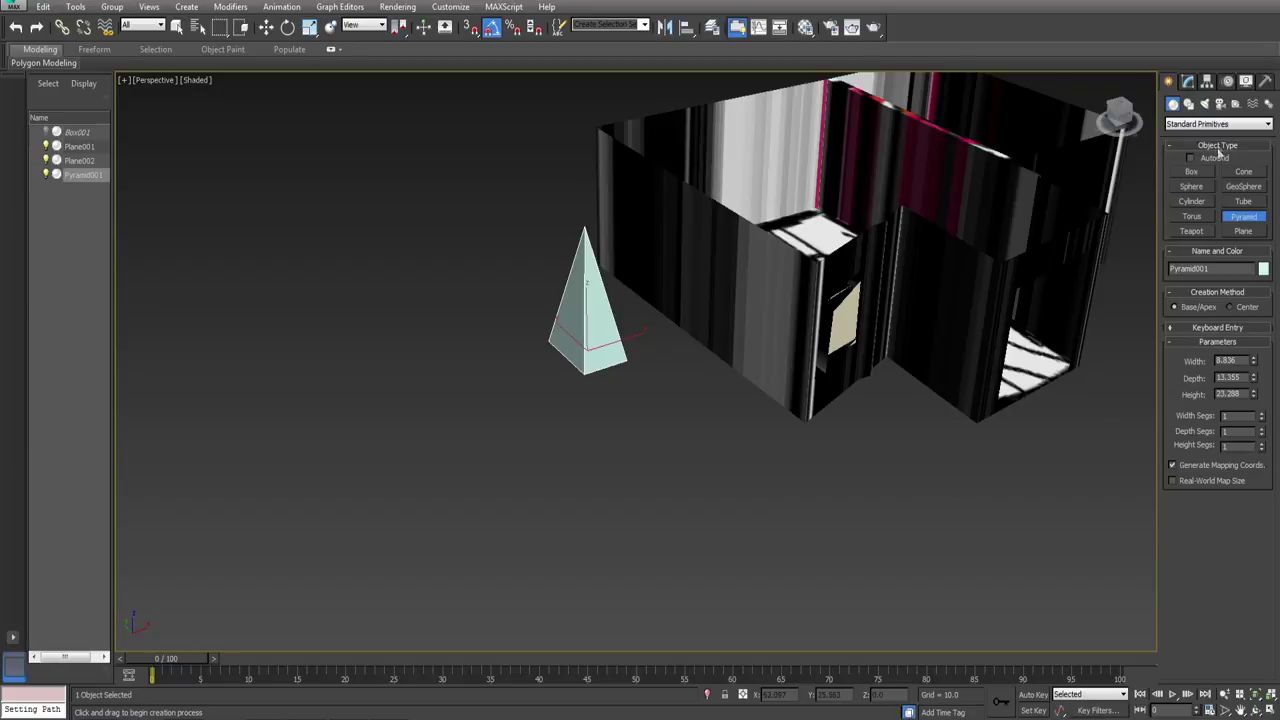
{"action": "left_click", "coordinate": [1195, 187]}
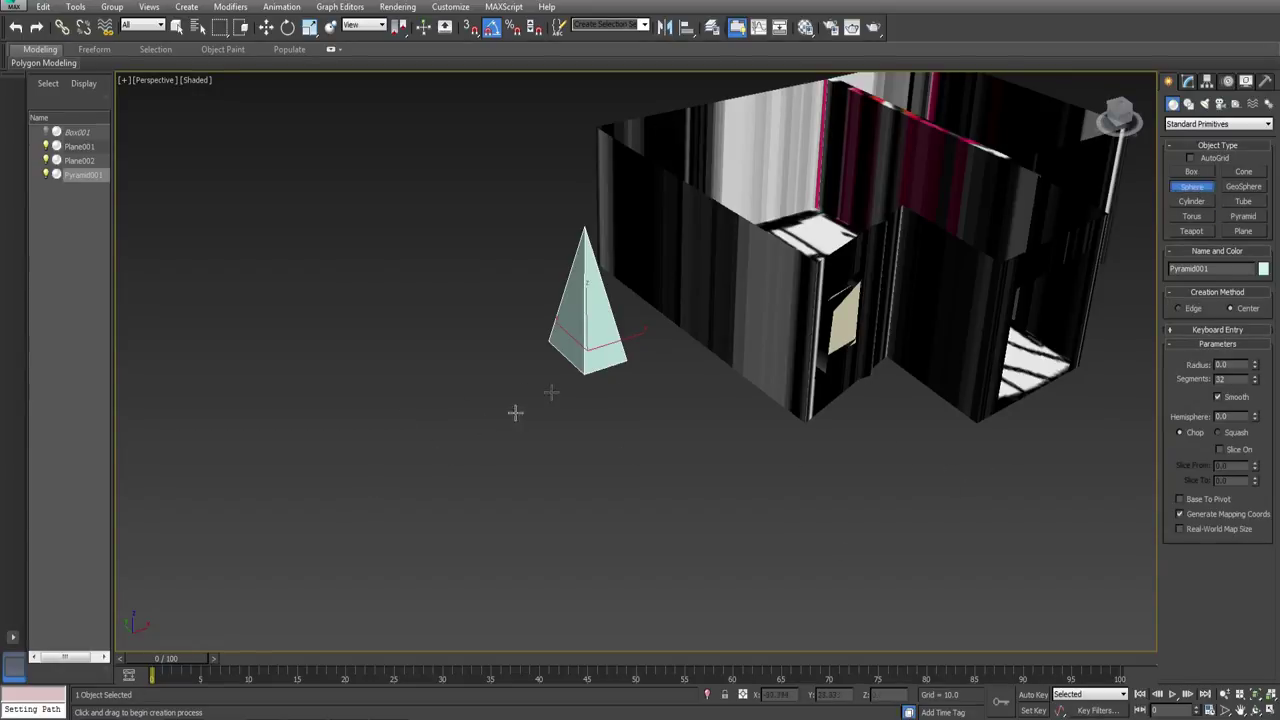
{"action": "left_click_drag", "start_coordinate": [593, 375], "coordinate": [625, 378]}
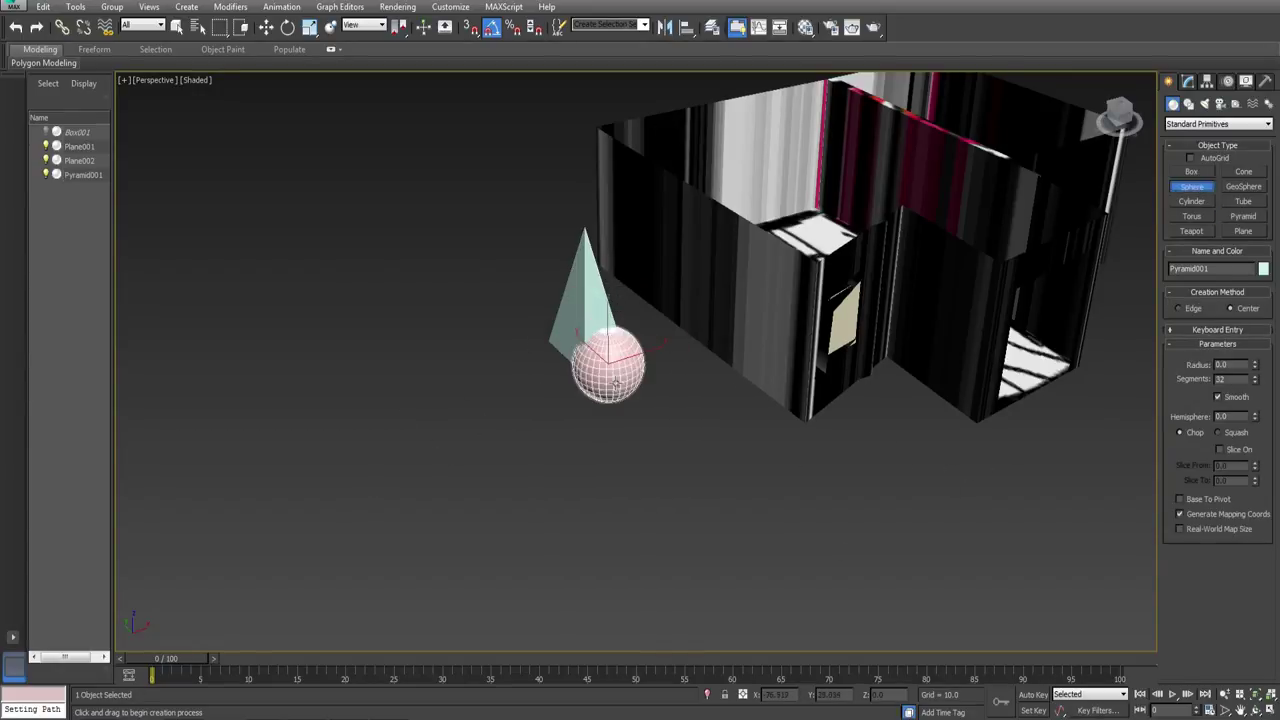
{"action": "left_click_drag", "start_coordinate": [533, 335], "coordinate": [584, 326]}
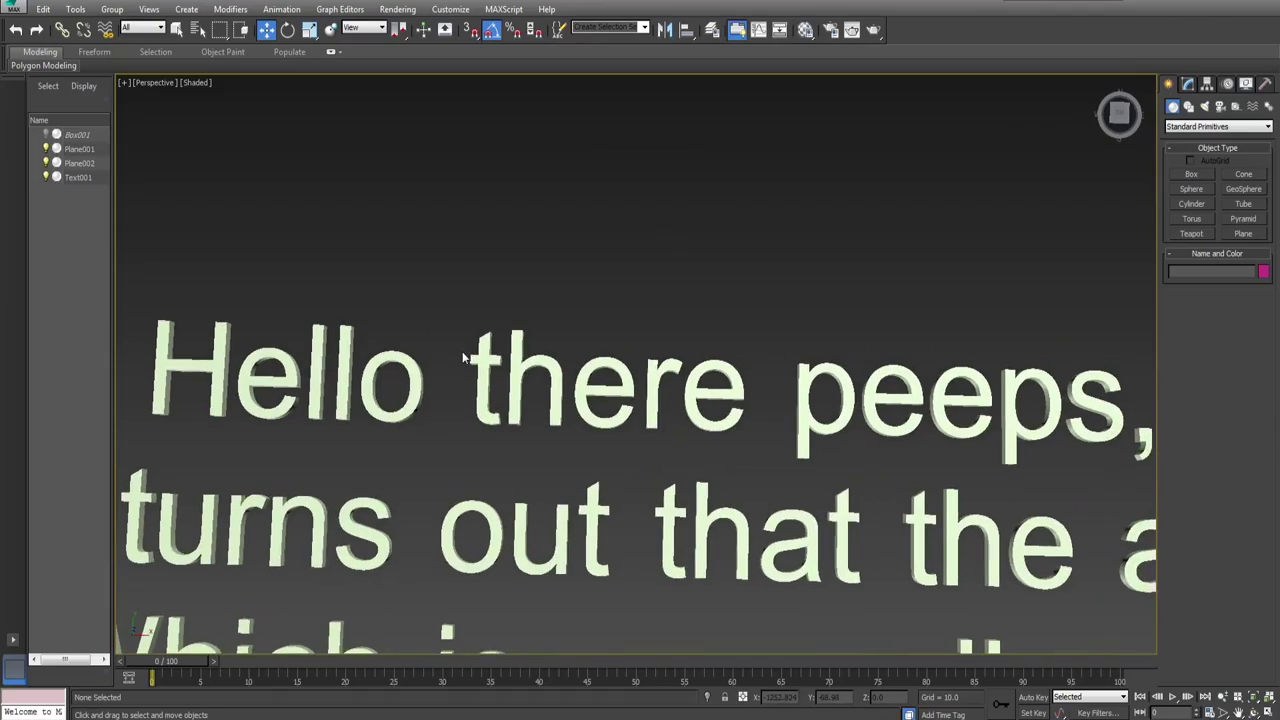
Step: Read through all lines of the extruded 3D text placed near the shop model, from beginning to end
{"action": "middle_click_drag", "start_coordinate": [669, 422], "coordinate": [194, 406]}
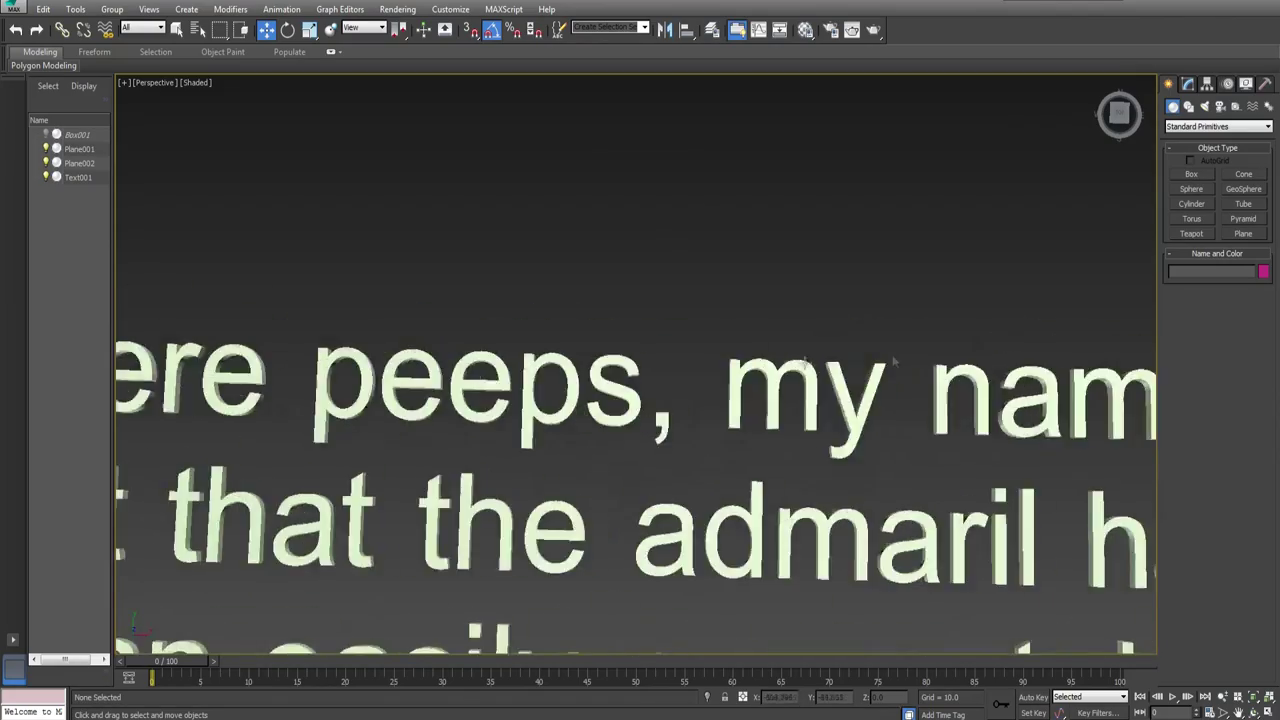
{"action": "middle_click_drag", "start_coordinate": [897, 363], "coordinate": [246, 367]}
{"action": "mouse_move", "coordinate": [627, 434]}
{"action": "middle_mouse_down"}
{"action": "mouse_move", "coordinate": [580, 413]}
{"action": "mouse_move", "coordinate": [714, 371]}
{"action": "mouse_move", "coordinate": [692, 391]}
{"action": "mouse_move", "coordinate": [631, 377]}
{"action": "mouse_move", "coordinate": [515, 405]}
{"action": "middle_mouse_up"}
{"action": "scroll", "coordinate": [795, 367], "scroll_direction": "down", "scroll_amount": 5}
{"action": "middle_click_drag", "start_coordinate": [797, 370], "coordinate": [610, 399]}
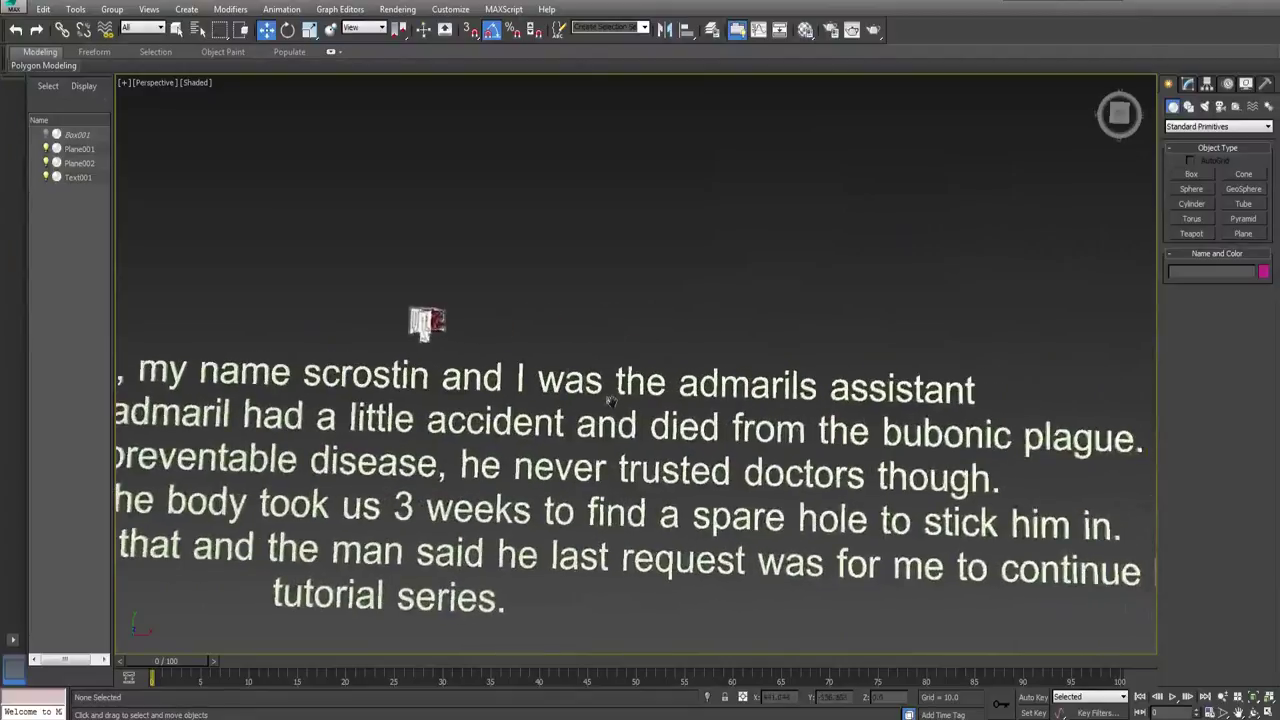
{"action": "left_click_drag", "start_coordinate": [969, 409], "coordinate": [975, 408]}
{"action": "left_click", "coordinate": [789, 273]}
{"action": "middle_click_drag", "start_coordinate": [430, 398], "coordinate": [663, 372]}
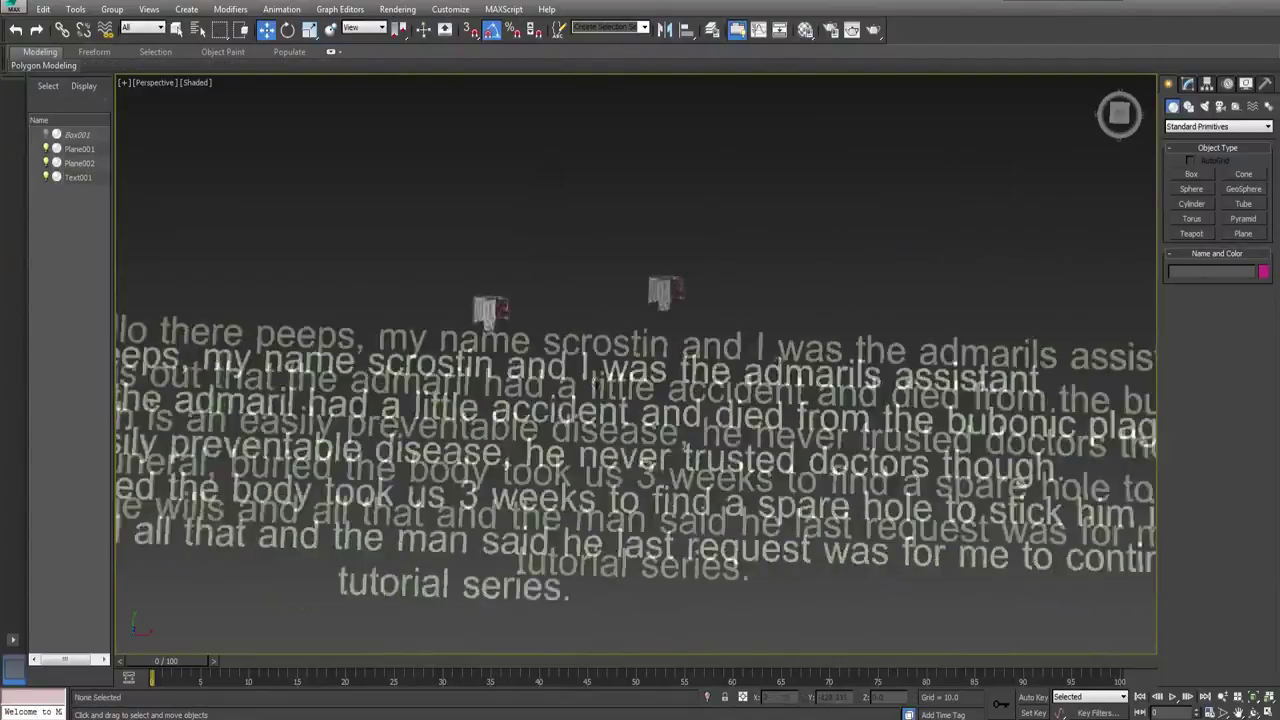
{"action": "middle_click_drag", "start_coordinate": [215, 405], "coordinate": [630, 378]}
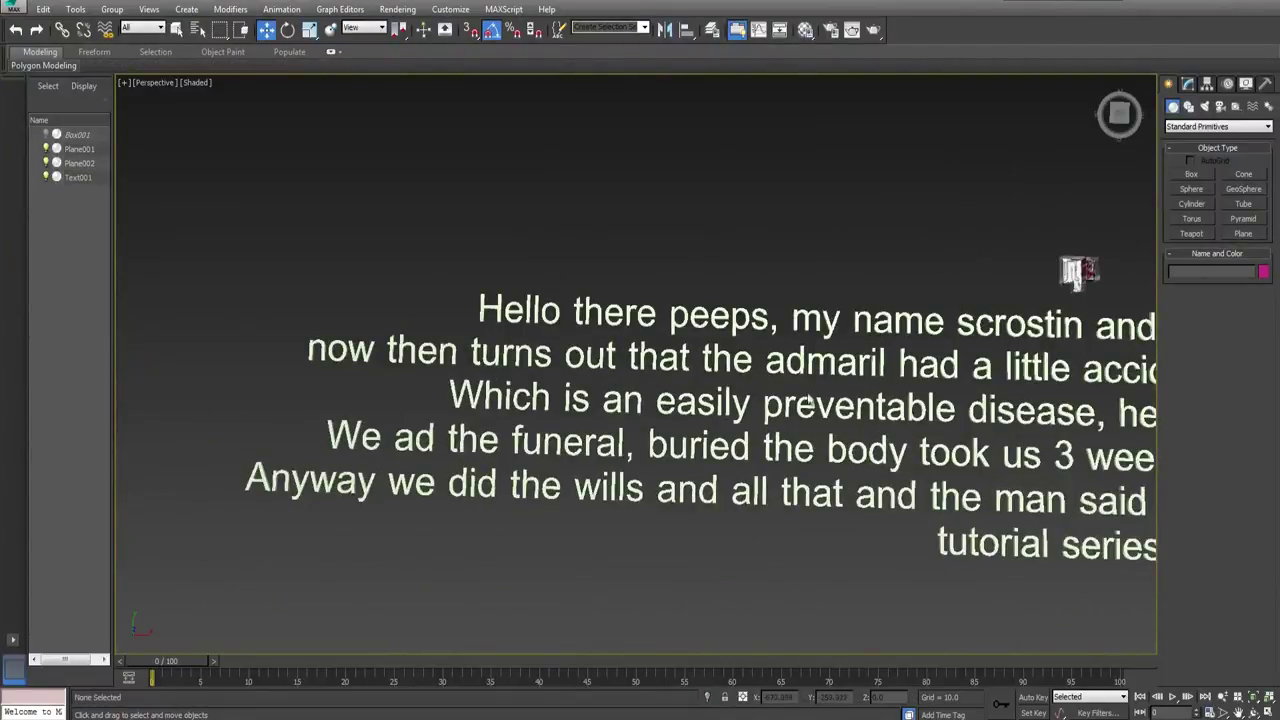
{"action": "middle_click_drag", "start_coordinate": [809, 400], "coordinate": [235, 400]}
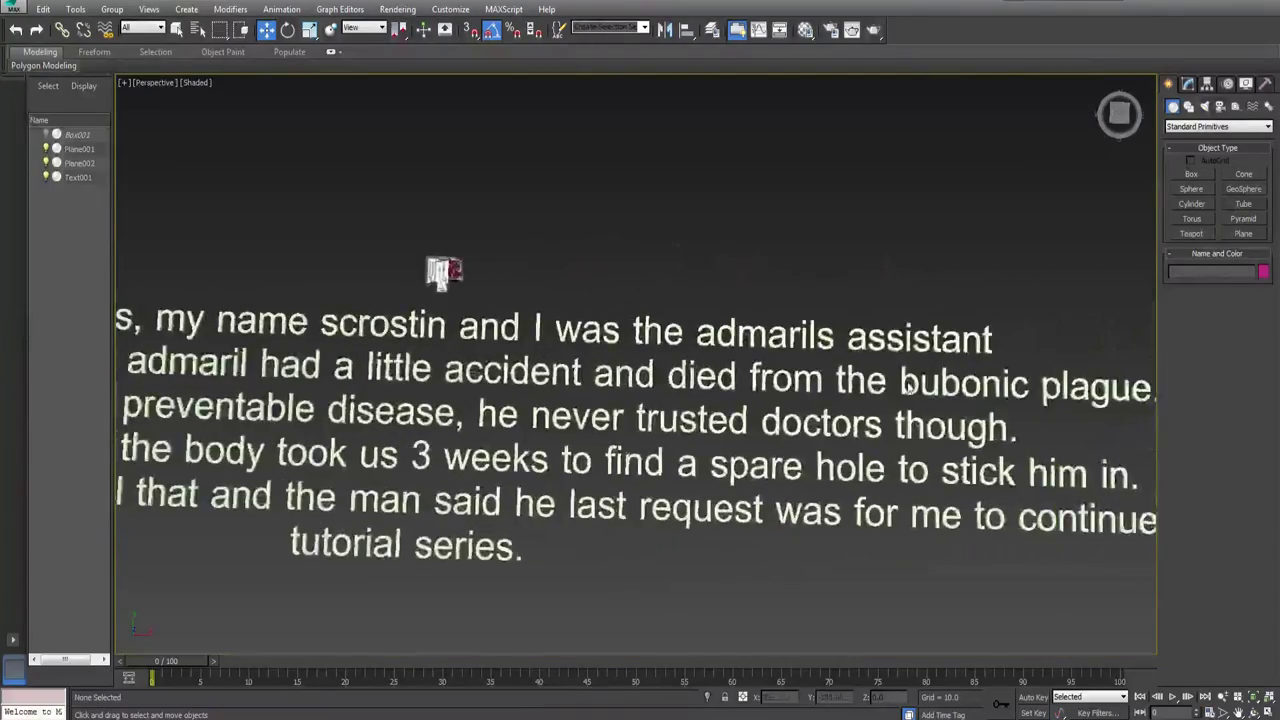
{"action": "middle_click_drag", "start_coordinate": [908, 388], "coordinate": [778, 400]}
{"action": "middle_click_drag", "start_coordinate": [140, 425], "coordinate": [485, 358]}
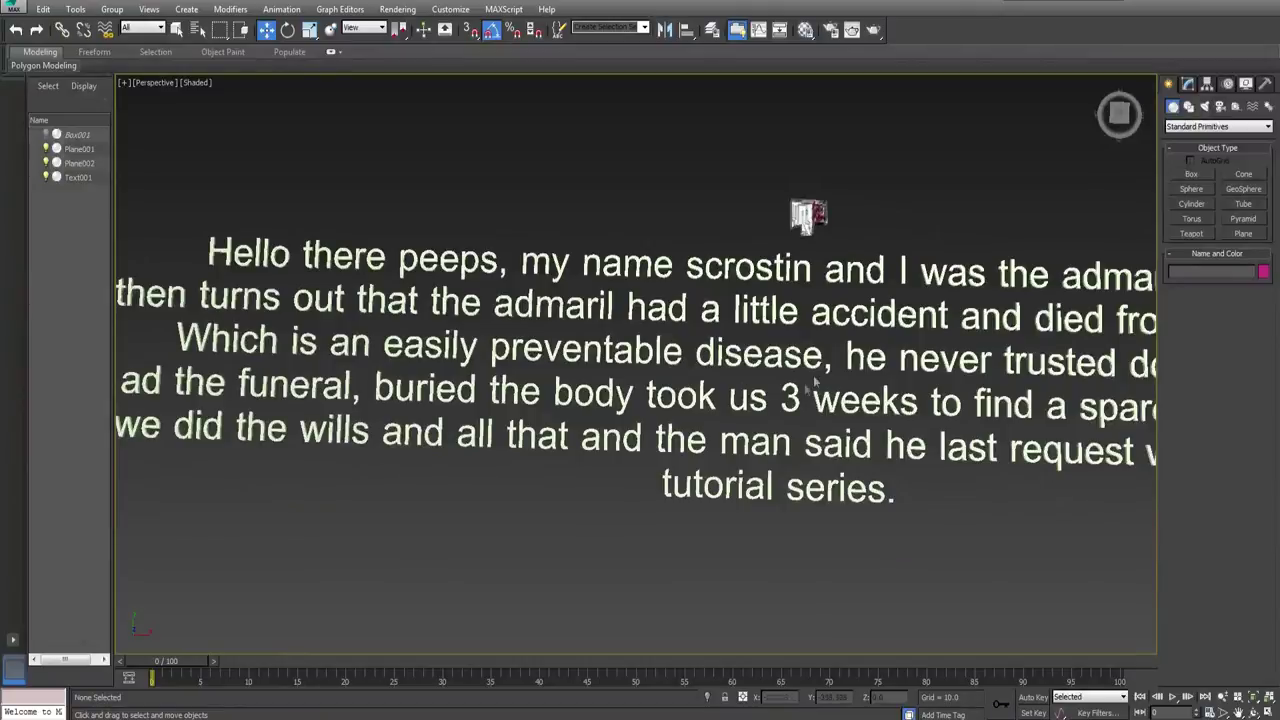
{"action": "middle_click_drag", "start_coordinate": [840, 398], "coordinate": [446, 397]}
{"action": "mouse_move", "coordinate": [125, 391]}
{"action": "middle_mouse_down"}
{"action": "mouse_move", "coordinate": [720, 385]}
{"action": "mouse_move", "coordinate": [497, 375]}
{"action": "middle_mouse_up"}
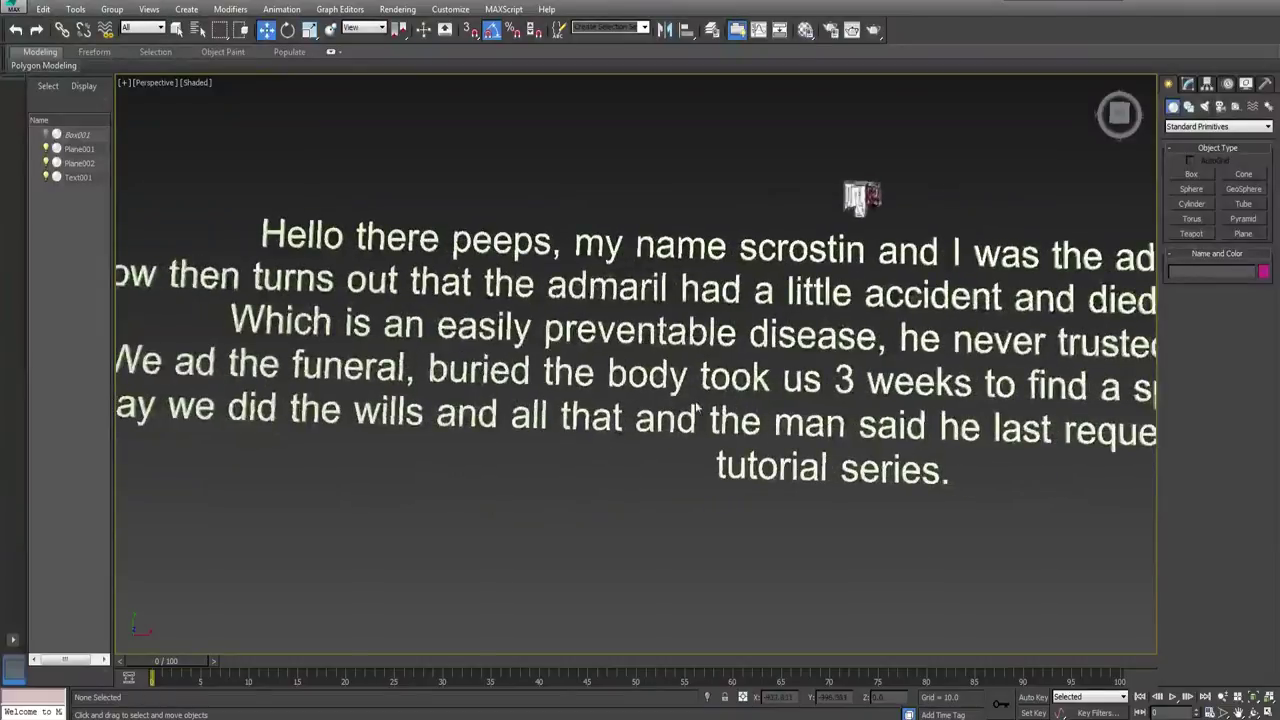
{"action": "mouse_move", "coordinate": [750, 394]}
{"action": "middle_mouse_down"}
{"action": "mouse_move", "coordinate": [675, 389]}
{"action": "mouse_move", "coordinate": [714, 422]}
{"action": "middle_mouse_up"}
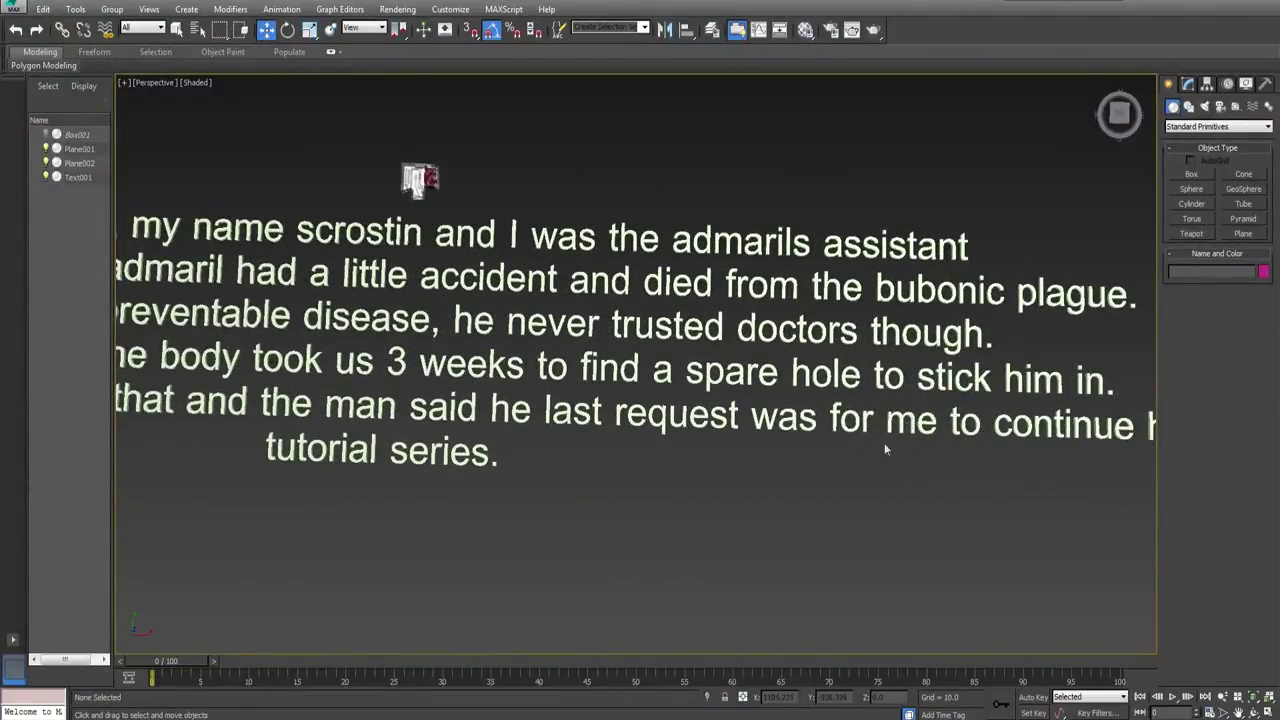
{"action": "middle_click_drag", "start_coordinate": [781, 461], "coordinate": [1087, 455]}
{"action": "mouse_move", "coordinate": [506, 429]}
{"action": "middle_mouse_down"}
{"action": "mouse_move", "coordinate": [737, 429]}
{"action": "mouse_move", "coordinate": [566, 398]}
{"action": "middle_mouse_up"}
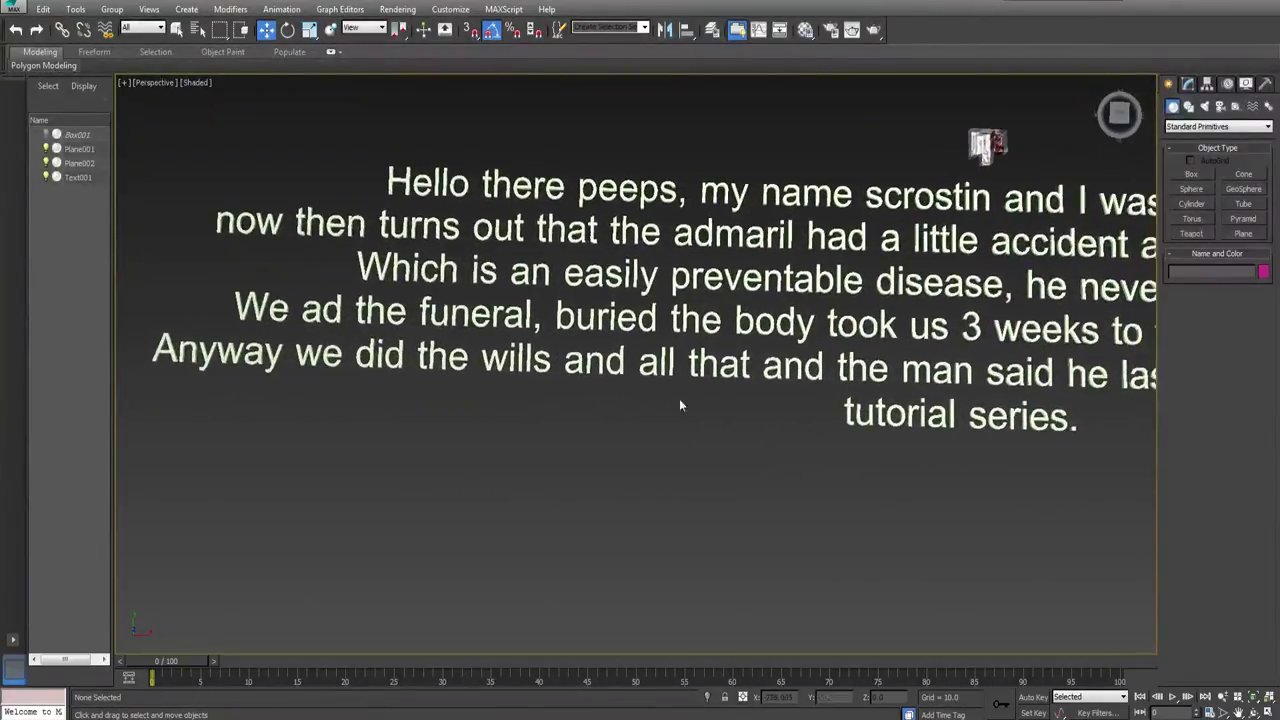
{"action": "middle_click_drag", "start_coordinate": [679, 404], "coordinate": [662, 405]}
{"action": "middle_click_drag", "start_coordinate": [888, 432], "coordinate": [673, 521]}
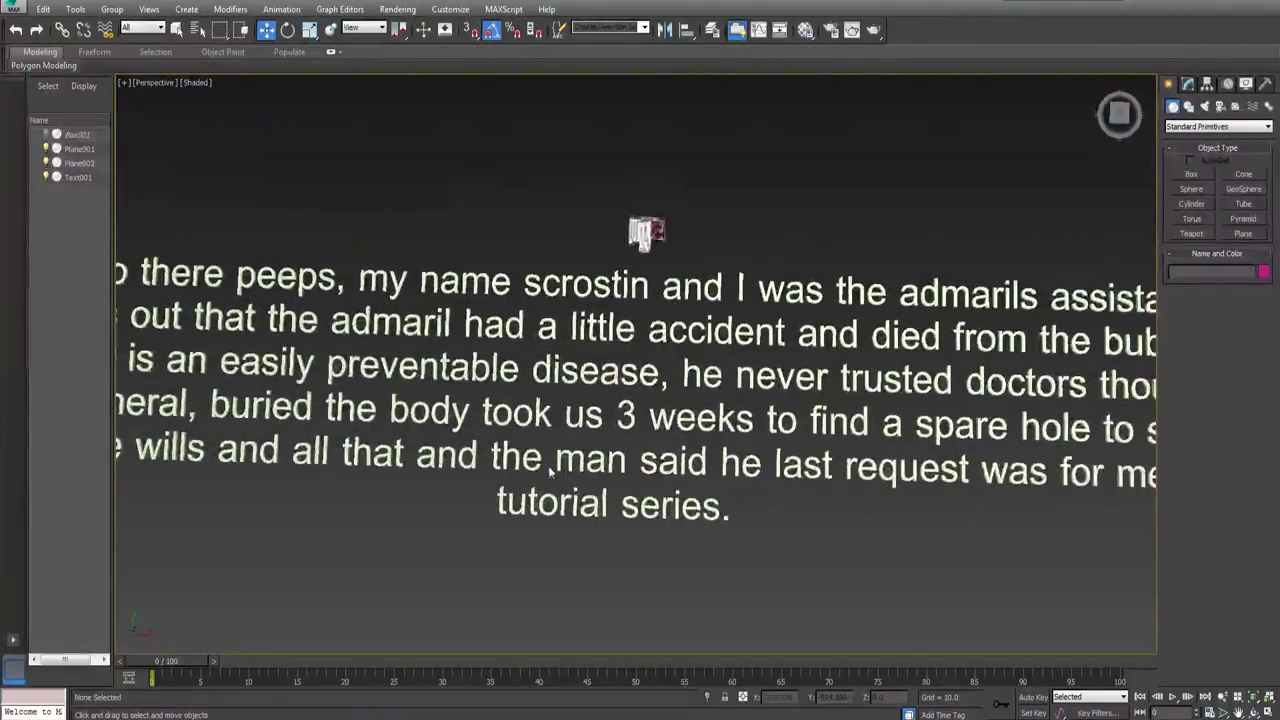
{"action": "middle_click_drag", "start_coordinate": [549, 472], "coordinate": [591, 257], "text": "alt"}
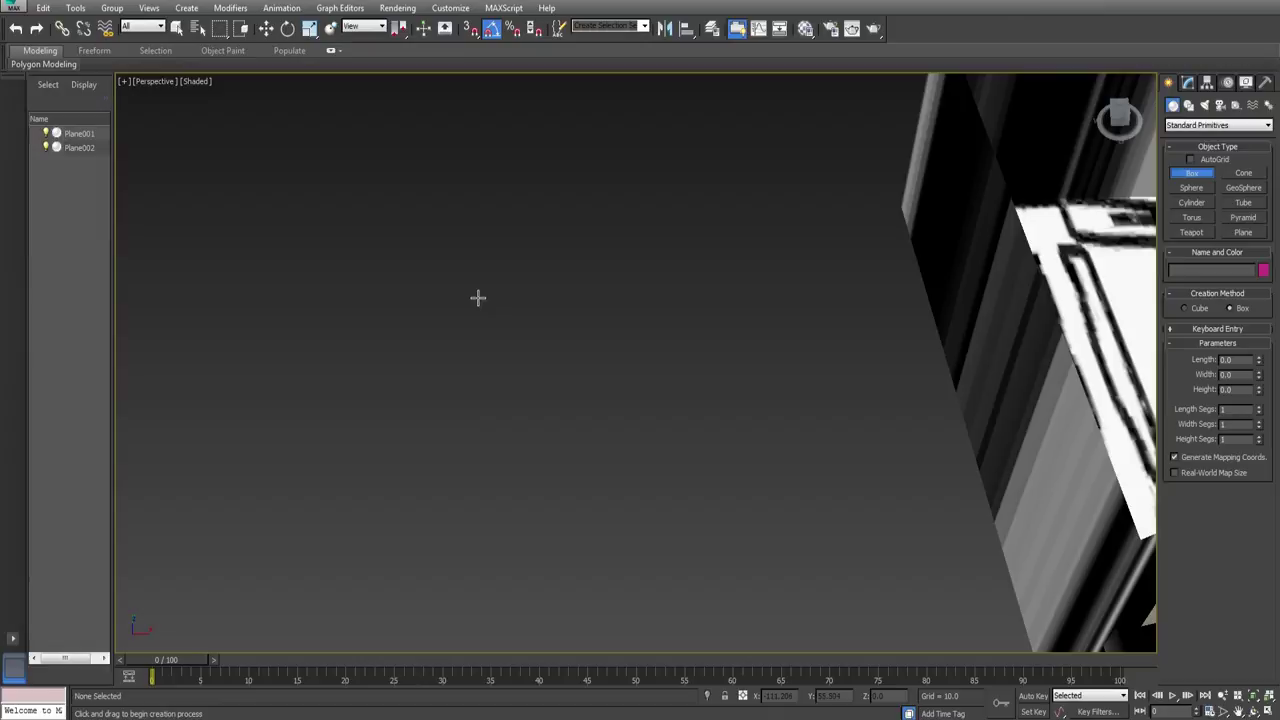
Step: Create a box about 12 long by 38 wide outside the shop as the start of a shelf unit
{"action": "left_click_drag", "start_coordinate": [477, 297], "coordinate": [763, 363]}
{"action": "left_click", "coordinate": [707, 321]}
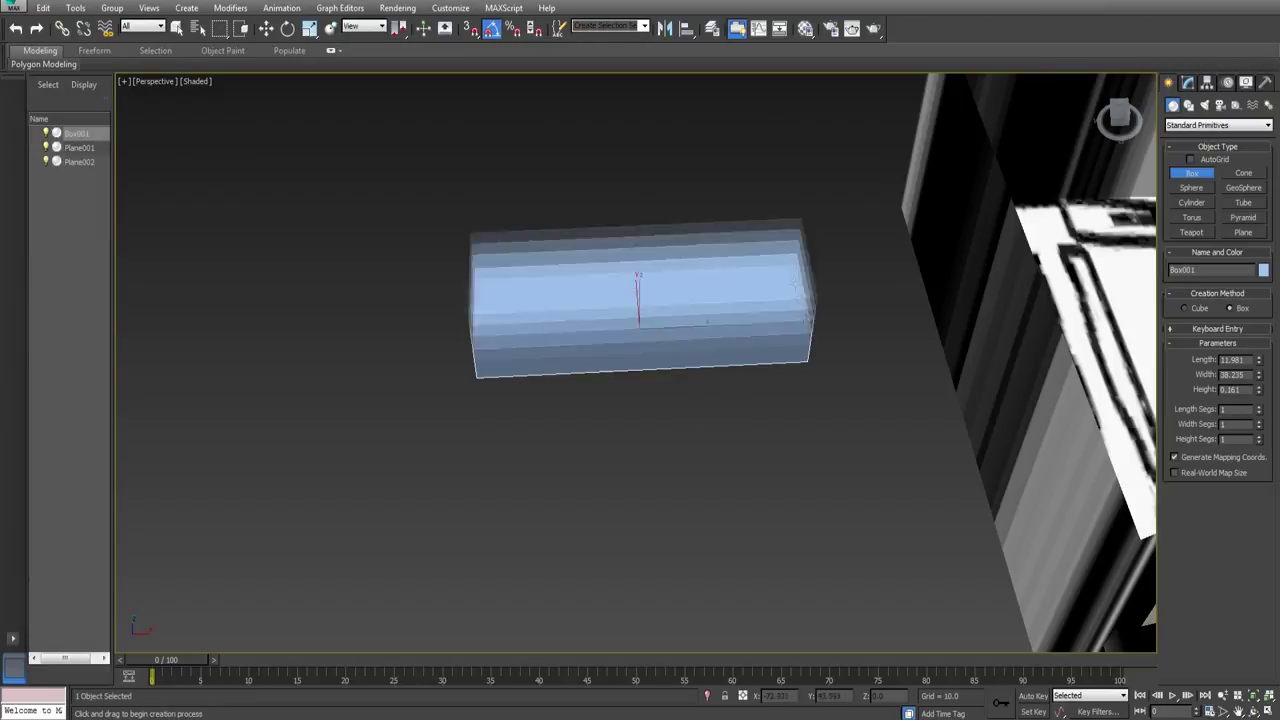
{"action": "scroll", "coordinate": [758, 362], "scroll_direction": "up", "scroll_amount": 5}
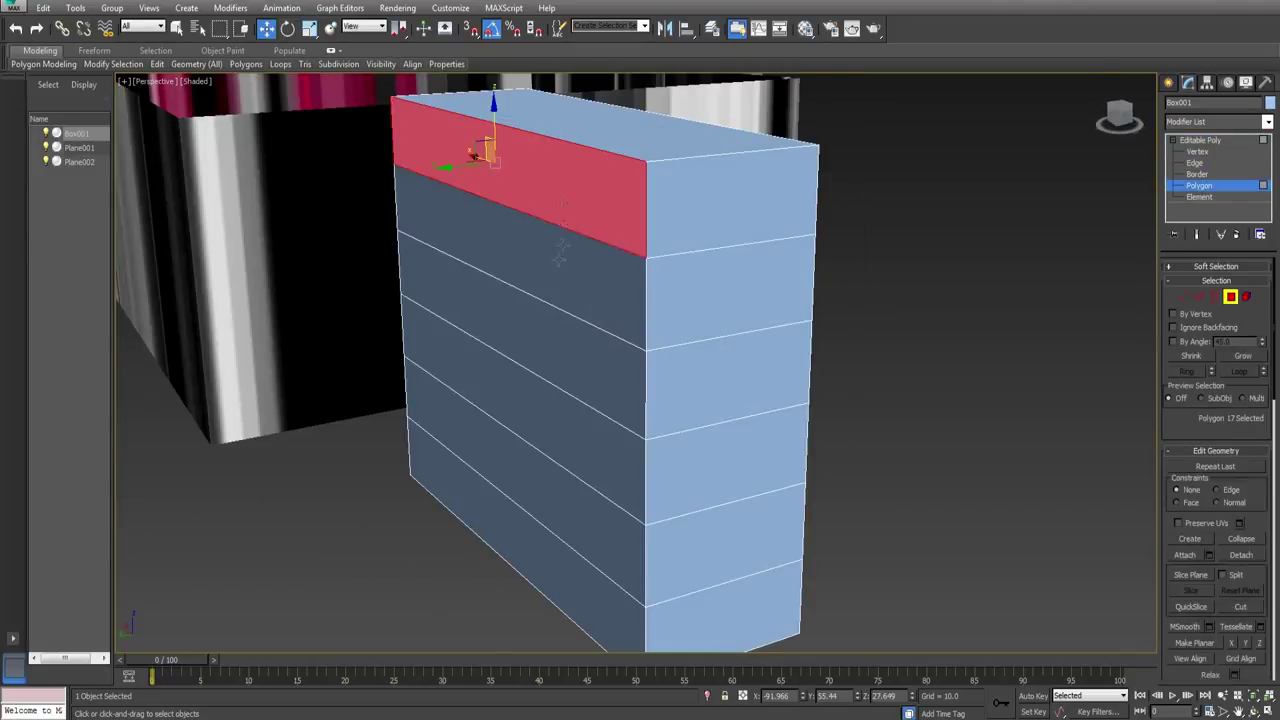
Step: Inset the upper five polygons on both long faces of the box individually and delete the inner faces to open the shelf compartments
{"action": "left_click_drag", "start_coordinate": [560, 250], "coordinate": [580, 490], "text": "ctrl"}
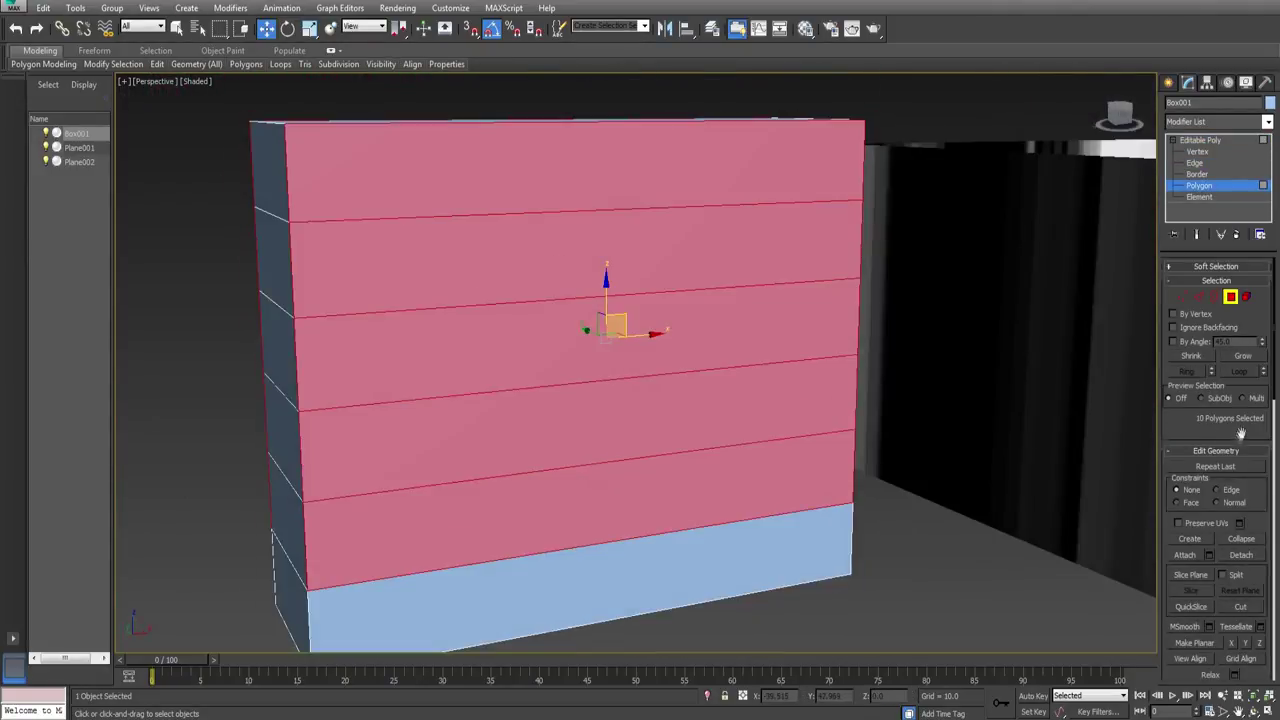
{"action": "scroll", "coordinate": [1241, 433], "scroll_direction": "down", "scroll_amount": 10}
{"action": "left_click", "coordinate": [1261, 521]}
{"action": "left_click", "coordinate": [660, 380]}
{"action": "left_click", "coordinate": [678, 397]}
{"action": "left_click_drag", "start_coordinate": [650, 393], "coordinate": [648, 396]}
{"action": "key", "text": "Delete"}
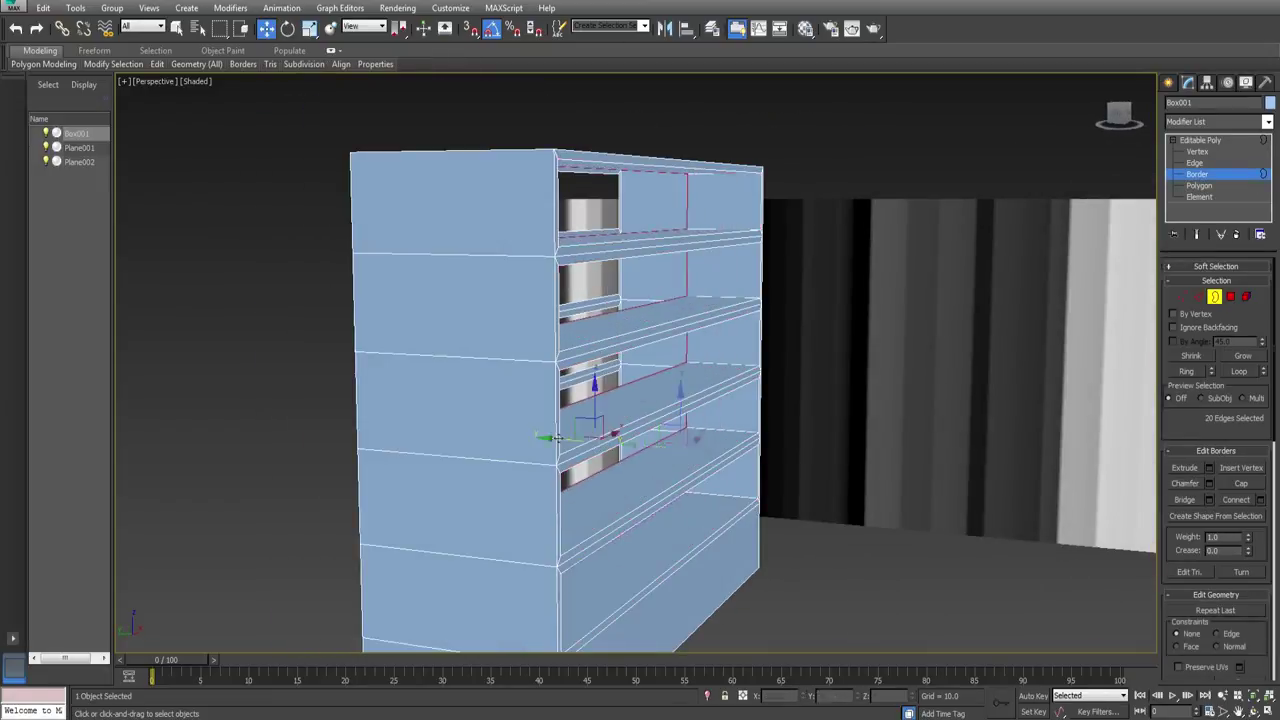
Step: Extend the borders of the shelf openings inward from both sides and cap them to form shelves with back panels
{"action": "left_click_drag", "start_coordinate": [557, 438], "coordinate": [550, 438], "text": "shift"}
{"action": "middle_click_drag", "start_coordinate": [550, 438], "coordinate": [470, 325], "text": "alt"}
{"action": "left_click_drag", "start_coordinate": [494, 165], "coordinate": [540, 508]}
{"action": "middle_click_drag", "start_coordinate": [500, 400], "coordinate": [560, 390], "text": "alt"}
{"action": "left_click_drag", "start_coordinate": [508, 395], "coordinate": [533, 378], "text": "shift"}
{"action": "scroll", "coordinate": [1037, 483], "scroll_direction": "up", "scroll_amount": 3}
{"action": "middle_click_drag", "start_coordinate": [533, 378], "coordinate": [914, 306], "text": "alt"}
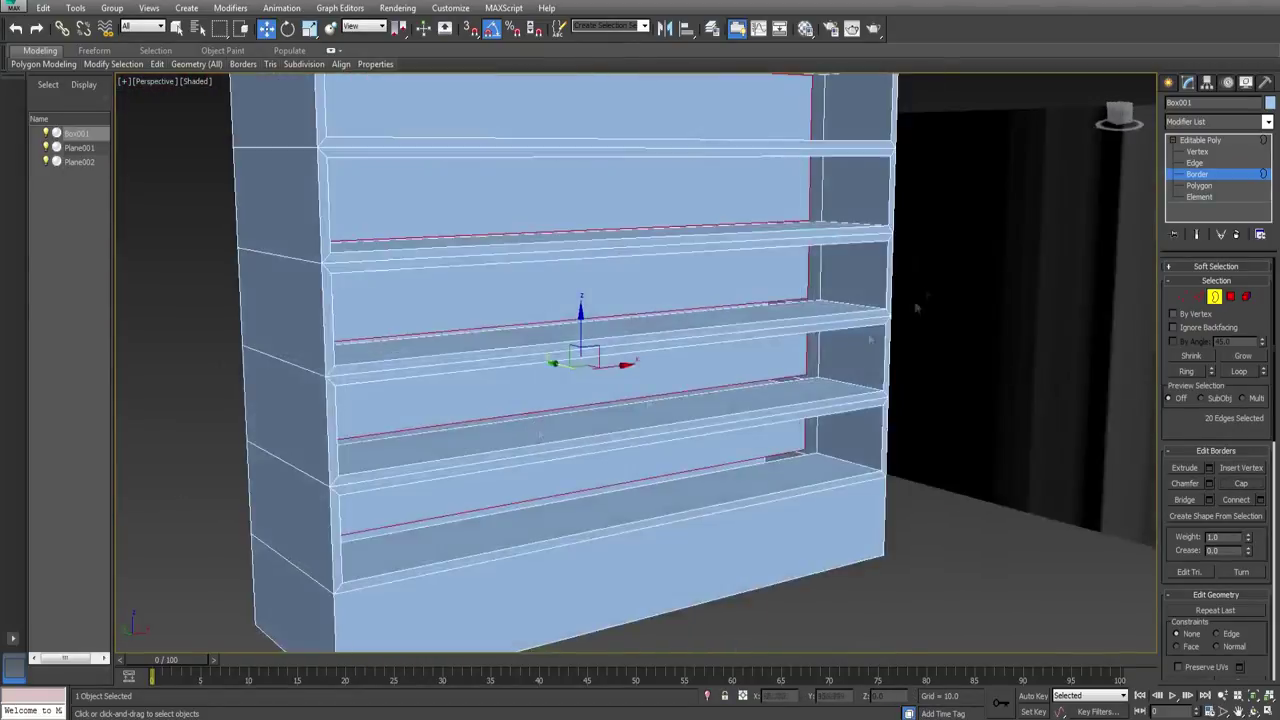
{"action": "scroll", "coordinate": [914, 306], "scroll_direction": "down", "scroll_amount": 3}
{"action": "left_click", "coordinate": [1242, 483]}
Step: Cut an arched leg outline into the base panel on one long side of the shelf unit
{"action": "middle_click_drag", "start_coordinate": [850, 470], "coordinate": [702, 427], "text": "alt"}
{"action": "key", "text": "1"}
{"action": "scroll", "coordinate": [637, 449], "scroll_direction": "up", "scroll_amount": 3}
{"action": "key", "text": "alt+c"}
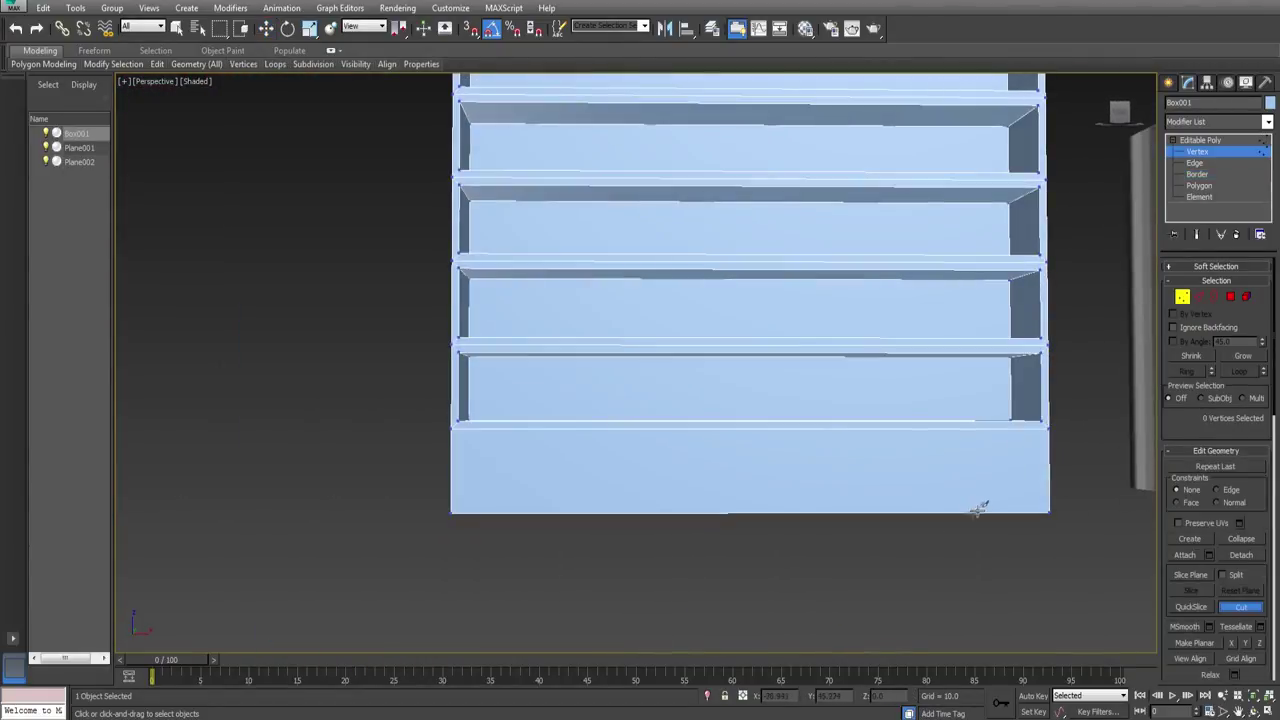
{"action": "left_click", "coordinate": [488, 513]}
{"action": "right_click", "coordinate": [488, 513]}
Step: Cut a similar arched leg outline into the base panel on the opposite long side
{"action": "middle_click_drag", "start_coordinate": [490, 514], "coordinate": [751, 531], "text": "alt"}
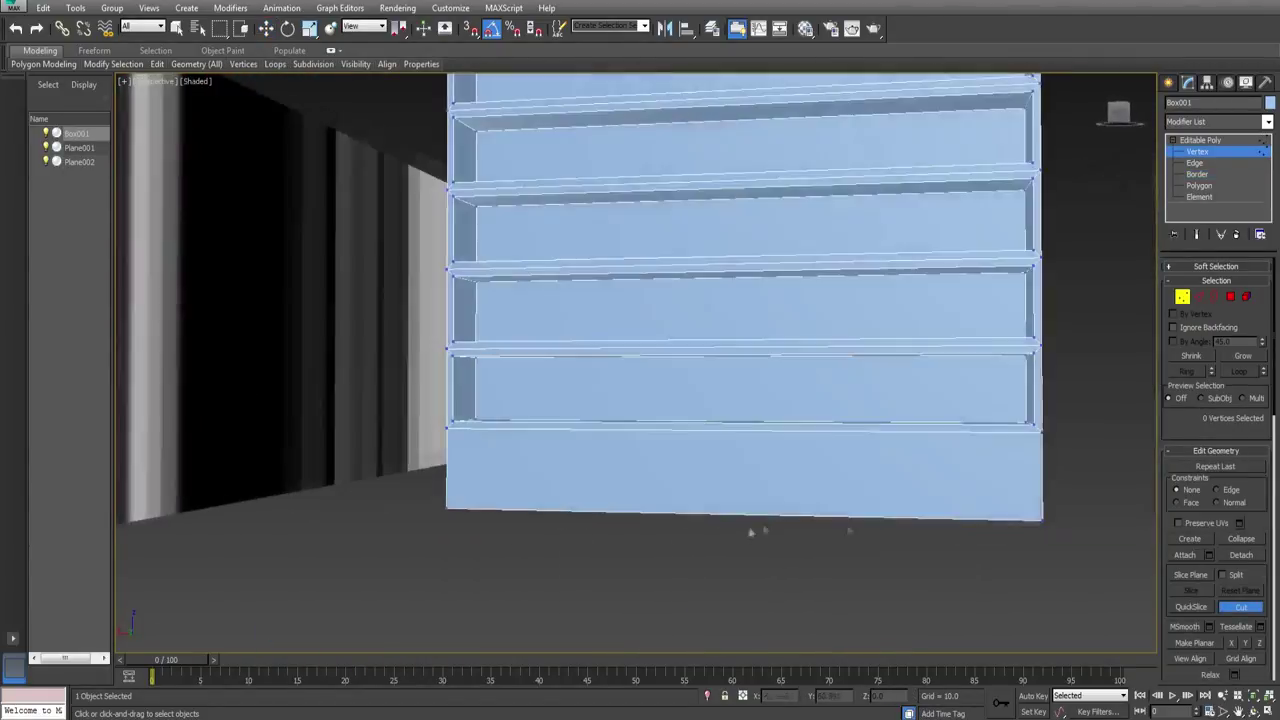
{"action": "left_click", "coordinate": [973, 518]}
{"action": "left_click", "coordinate": [948, 478]}
{"action": "left_click", "coordinate": [479, 510]}
{"action": "right_click", "coordinate": [479, 510]}
Step: Join the two arch outlines with cuts across the underside at both legs and delete the enclosed base polygons
{"action": "middle_click_drag", "start_coordinate": [479, 510], "coordinate": [504, 501], "text": "alt"}
{"action": "left_click", "coordinate": [520, 523]}
{"action": "left_click", "coordinate": [461, 386]}
{"action": "right_click", "coordinate": [1024, 497]}
{"action": "left_click", "coordinate": [1024, 497]}
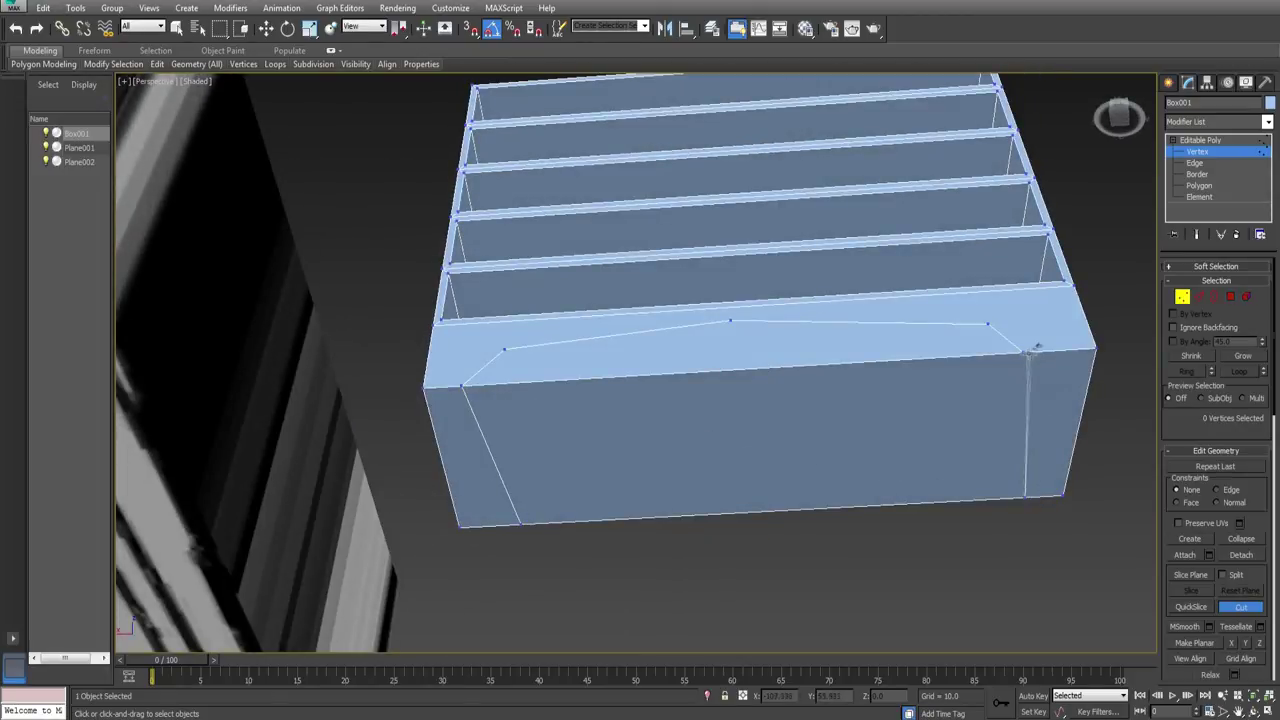
{"action": "left_click", "coordinate": [1231, 297]}
{"action": "left_click", "coordinate": [800, 430]}
{"action": "left_click", "coordinate": [800, 345], "text": "ctrl"}
{"action": "key", "text": "Delete"}
Step: Select the four edges of one arch and extend them across the depth of the base to form the arch's inner surface
{"action": "left_click", "coordinate": [1199, 297]}
{"action": "double_click", "coordinate": [860, 323]}
{"action": "left_click", "coordinate": [860, 323]}
{"action": "middle_click_drag", "start_coordinate": [870, 350], "coordinate": [975, 493], "text": "alt"}
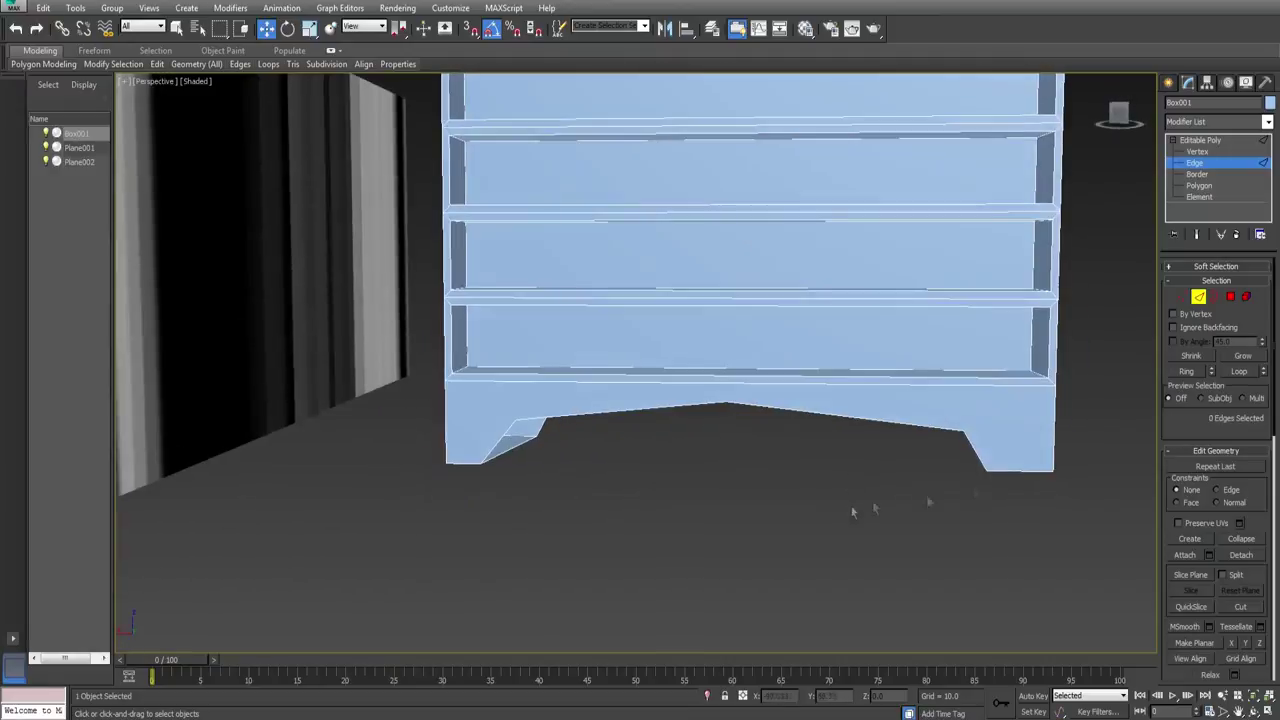
{"action": "left_click", "coordinate": [665, 408], "text": "ctrl"}
{"action": "left_click", "coordinate": [500, 440], "text": "ctrl"}
{"action": "middle_click_drag", "start_coordinate": [655, 520], "coordinate": [700, 400], "text": "alt"}
{"action": "left_click_drag", "start_coordinate": [735, 388], "coordinate": [712, 571], "text": "shift"}
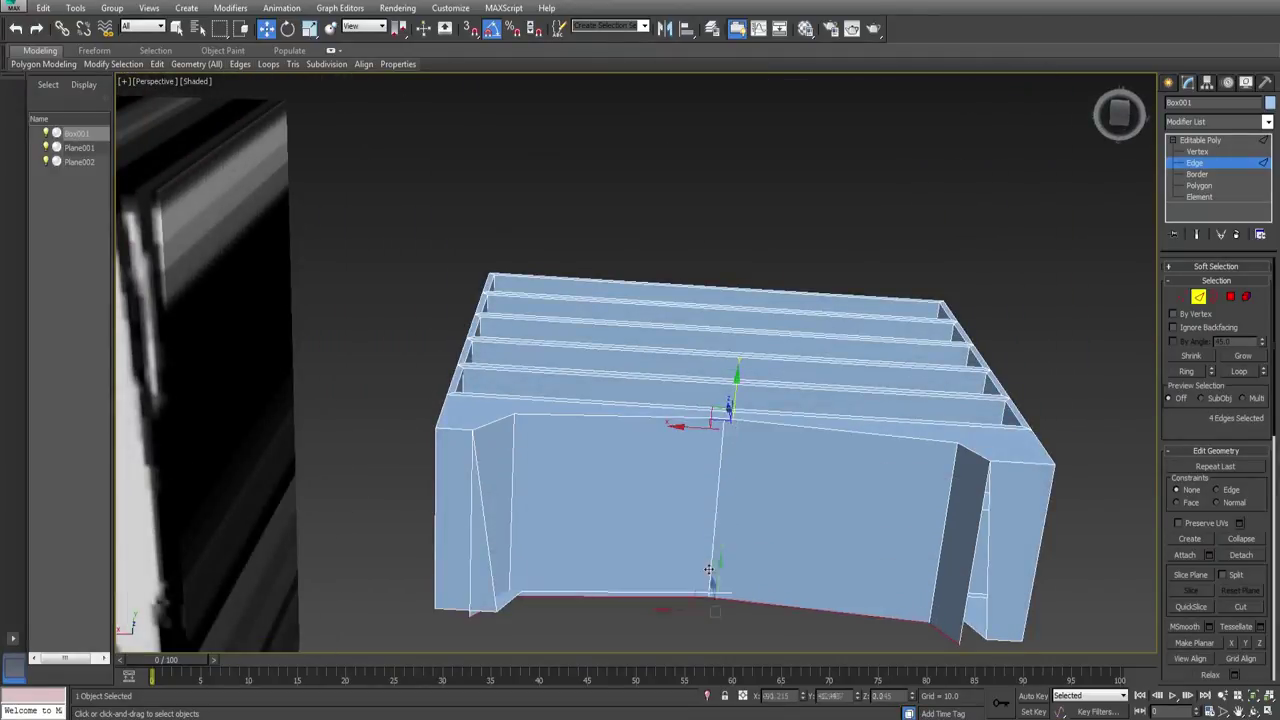
Step: Move the extended strip's two vertices at the first leg onto the foot and corner of the opposite arch outline
{"action": "middle_click_drag", "start_coordinate": [712, 571], "coordinate": [606, 420], "text": "alt"}
{"action": "scroll", "coordinate": [570, 425], "scroll_direction": "up", "scroll_amount": 2}
{"action": "key", "text": "1"}
{"action": "left_click", "coordinate": [598, 443]}
{"action": "left_click_drag", "start_coordinate": [612, 431], "coordinate": [602, 430]}
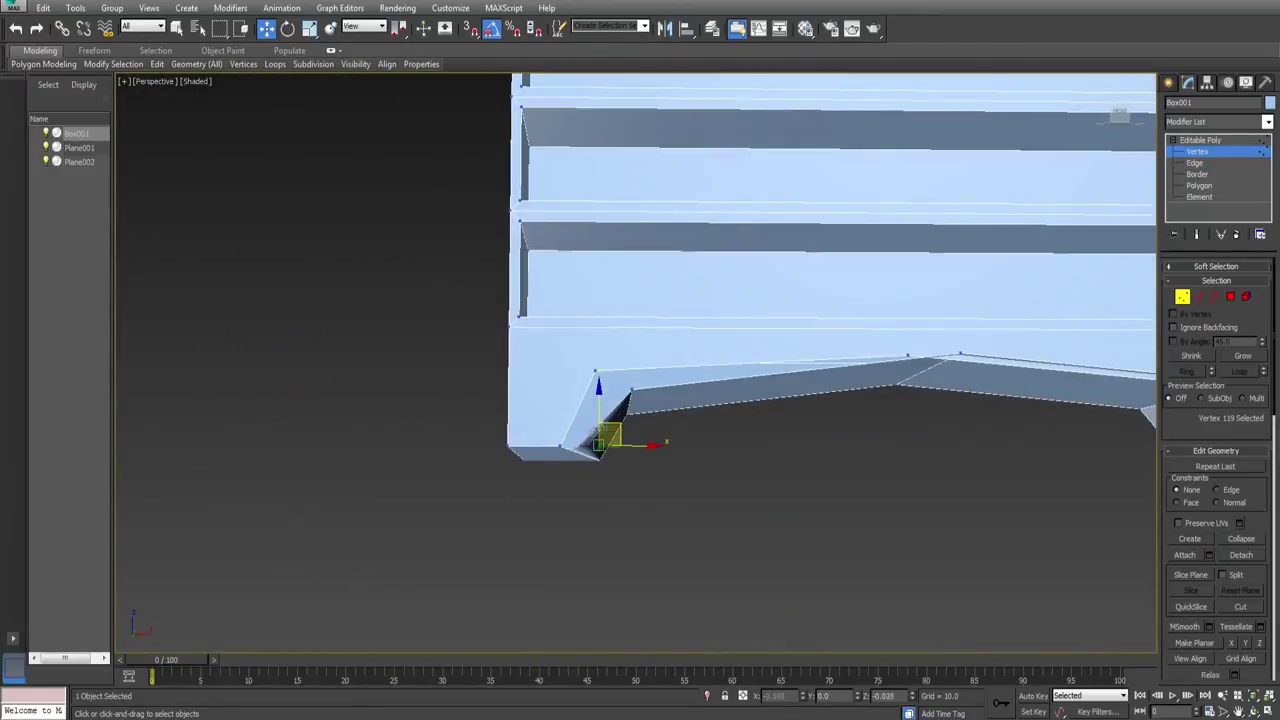
{"action": "left_click", "coordinate": [633, 390]}
{"action": "left_click_drag", "start_coordinate": [645, 379], "coordinate": [608, 360]}
Step: Move the extended strip's middle vertex onto the peak of the opposite arch outline
{"action": "middle_click_drag", "start_coordinate": [950, 380], "coordinate": [870, 390]}
{"action": "left_click", "coordinate": [880, 363]}
{"action": "left_click_drag", "start_coordinate": [896, 347], "coordinate": [848, 346]}
{"action": "middle_click_drag", "start_coordinate": [860, 430], "coordinate": [892, 365], "text": "alt"}
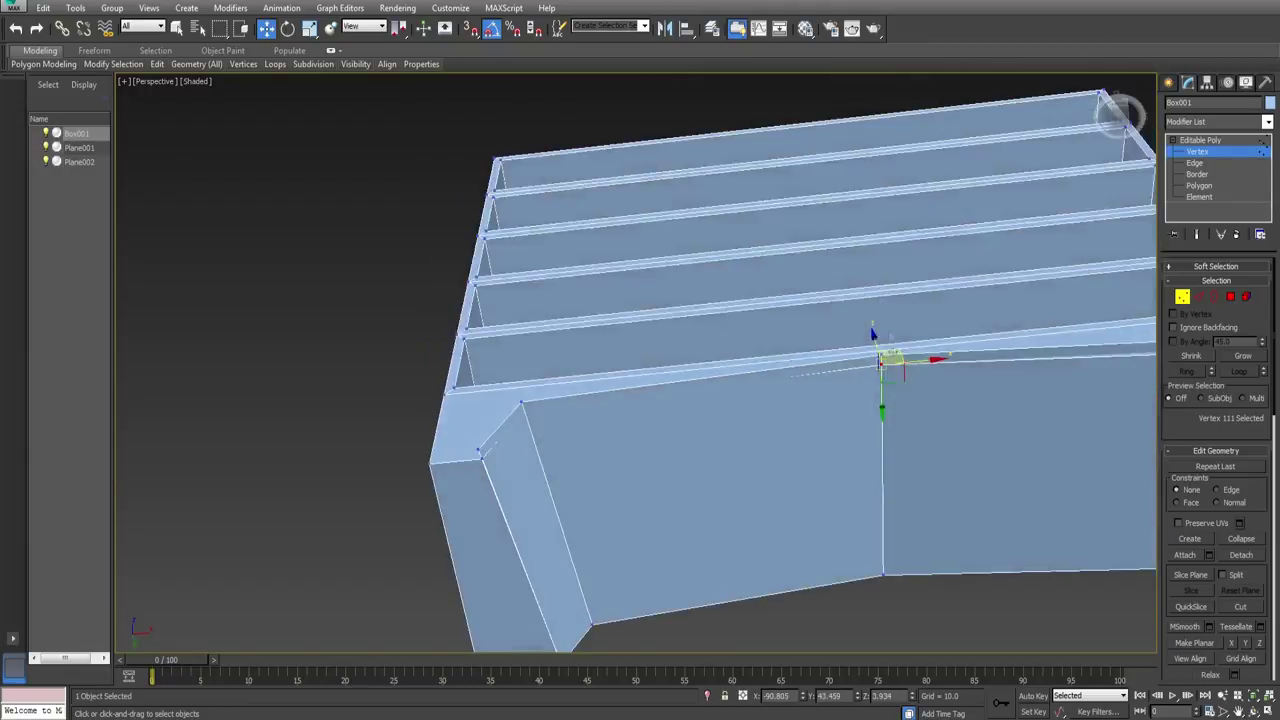
{"action": "left_click_drag", "start_coordinate": [895, 377], "coordinate": [899, 396]}
{"action": "middle_click_drag", "start_coordinate": [899, 396], "coordinate": [832, 436], "text": "alt"}
{"action": "left_click", "coordinate": [854, 369]}
{"action": "left_click_drag", "start_coordinate": [864, 372], "coordinate": [862, 378]}
Step: Move the extended strip's vertices at the other leg onto the matching corners of the arch outline
{"action": "middle_click_drag", "start_coordinate": [750, 430], "coordinate": [841, 368], "text": "alt"}
{"action": "left_click", "coordinate": [912, 372]}
{"action": "left_click_drag", "start_coordinate": [925, 378], "coordinate": [906, 395]}
{"action": "left_click", "coordinate": [980, 385]}
{"action": "left_click_drag", "start_coordinate": [998, 395], "coordinate": [962, 410]}
{"action": "middle_click_drag", "start_coordinate": [962, 410], "coordinate": [919, 478], "text": "alt"}
Step: Collapse each pair of overlapping vertices along the arch into one to close the base of the shelf unit
{"action": "left_click_drag", "start_coordinate": [919, 466], "coordinate": [961, 407]}
{"action": "middle_click_drag", "start_coordinate": [893, 404], "coordinate": [871, 446]}
{"action": "left_click_drag", "start_coordinate": [866, 396], "coordinate": [906, 350]}
{"action": "left_click", "coordinate": [1248, 538]}
{"action": "left_click_drag", "start_coordinate": [586, 346], "coordinate": [622, 308]}
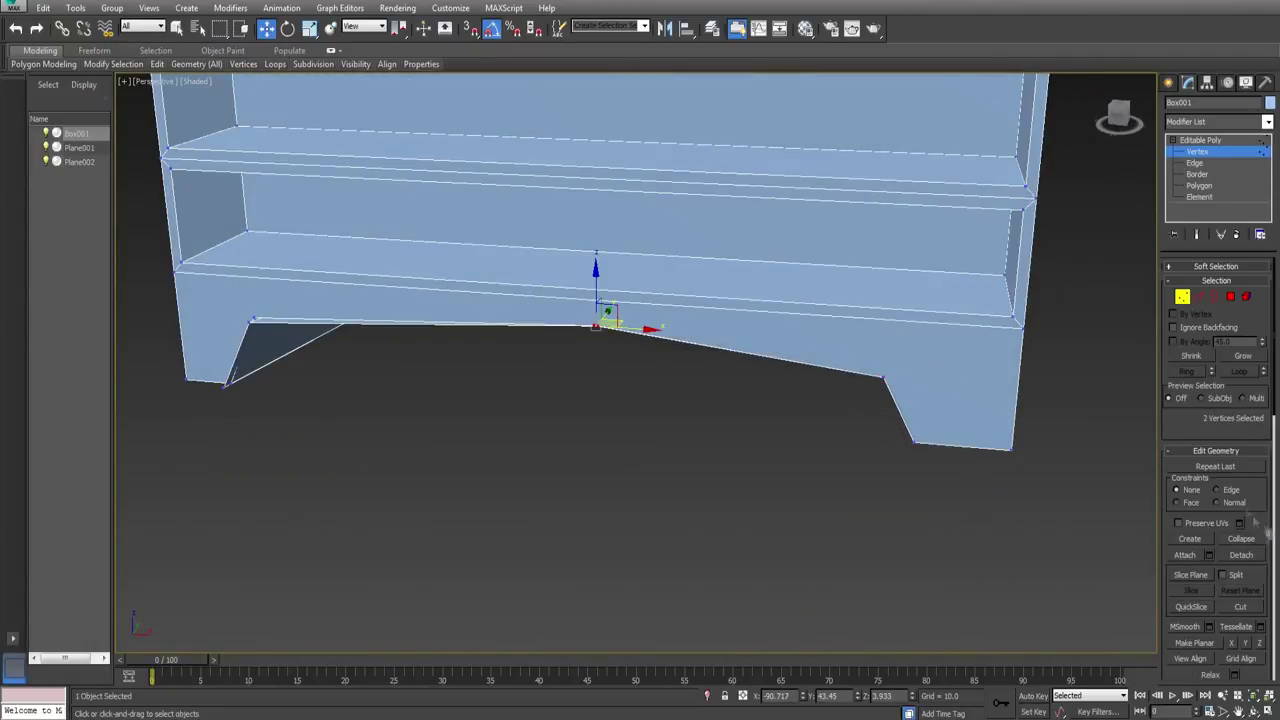
{"action": "left_click", "coordinate": [1242, 538]}
{"action": "middle_click_drag", "start_coordinate": [502, 406], "coordinate": [762, 394], "text": "alt"}
{"action": "left_click_drag", "start_coordinate": [420, 414], "coordinate": [462, 368]}
{"action": "left_click", "coordinate": [1234, 539]}
{"action": "middle_click_drag", "start_coordinate": [610, 485], "coordinate": [668, 497], "text": "alt"}
{"action": "left_click_drag", "start_coordinate": [449, 510], "coordinate": [393, 460]}
{"action": "left_click", "coordinate": [1241, 539]}
{"action": "scroll", "coordinate": [749, 471], "scroll_direction": "down", "scroll_amount": 4}
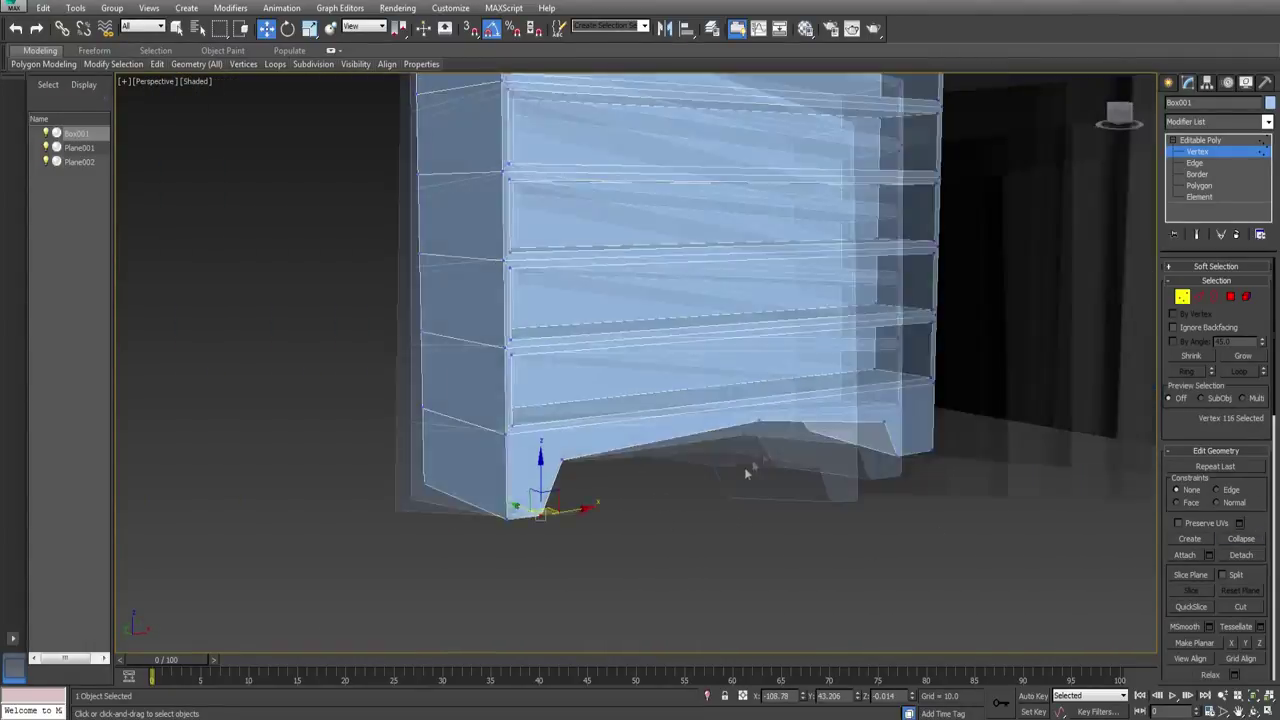
{"action": "left_click", "coordinate": [700, 543]}
{"action": "middle_click_drag", "start_coordinate": [749, 471], "coordinate": [610, 515], "text": "alt"}
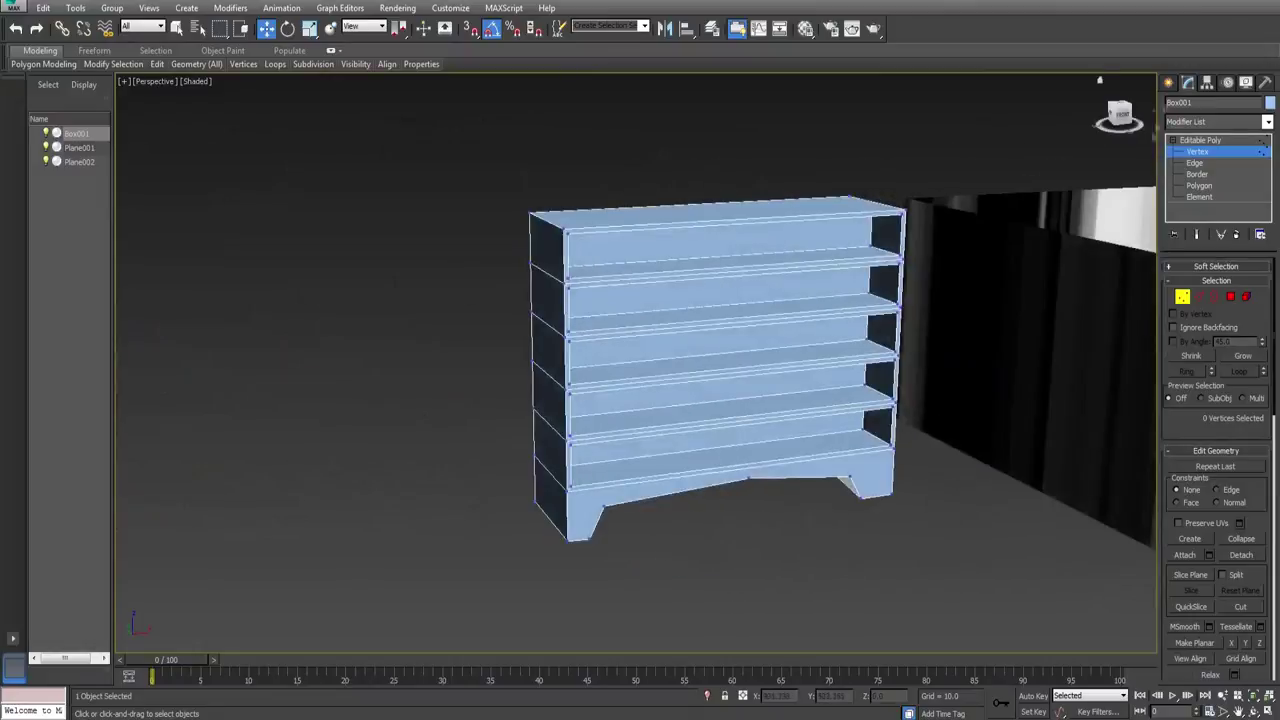
Step: Unhide all objects in the scene and select the shelf unit outside the shop
{"action": "left_click", "coordinate": [1168, 83]}
{"action": "middle_click_drag", "start_coordinate": [635, 372], "coordinate": [412, 345], "text": "alt"}
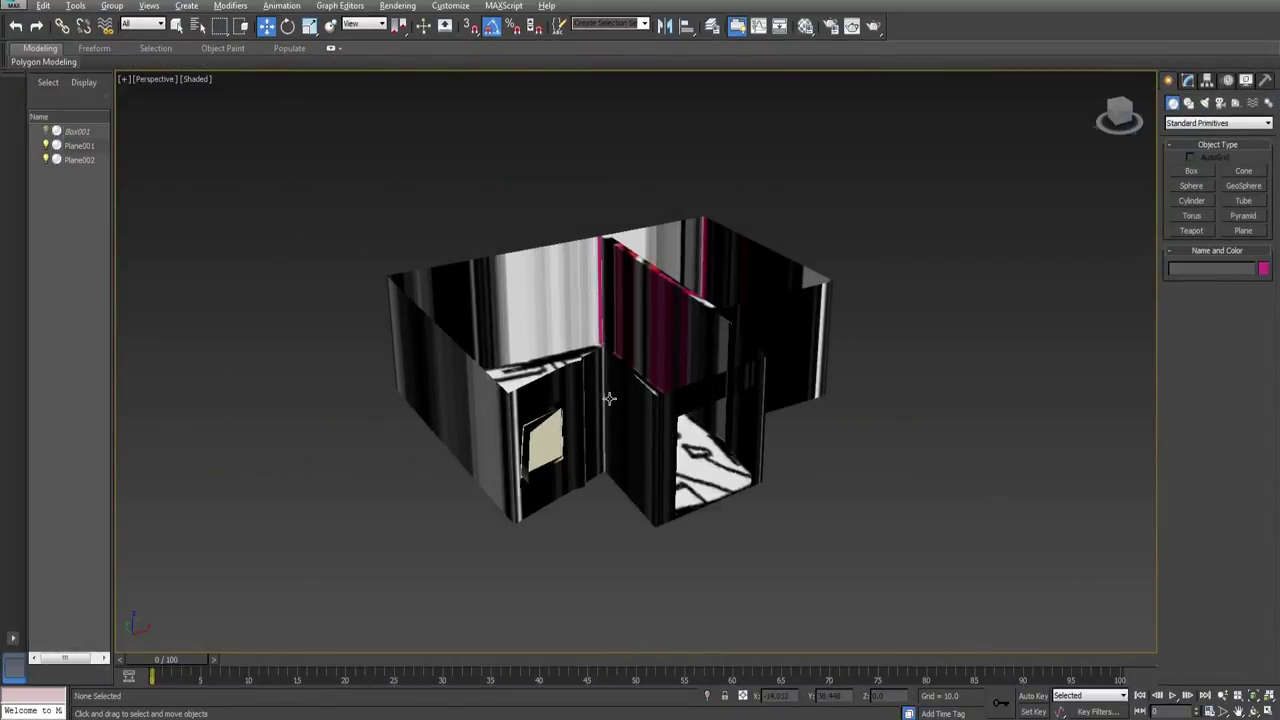
{"action": "middle_click_drag", "start_coordinate": [609, 399], "coordinate": [520, 404], "text": "alt"}
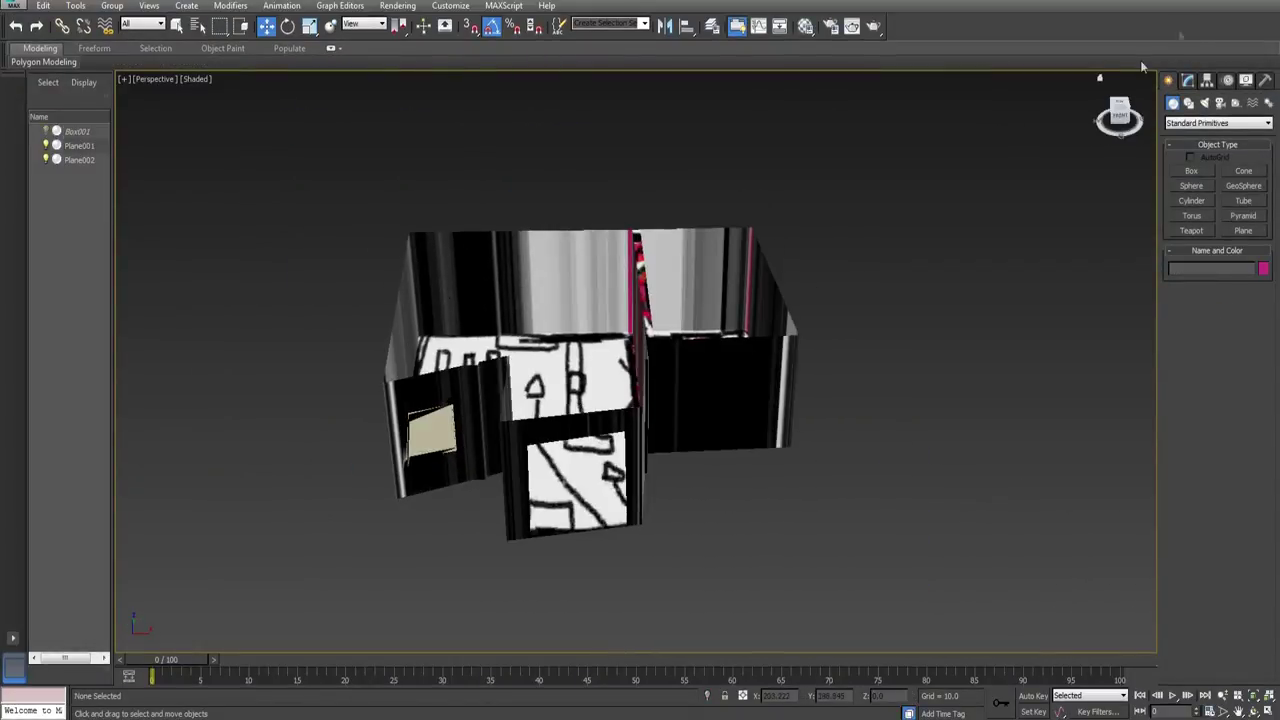
{"action": "left_click", "coordinate": [1246, 81]}
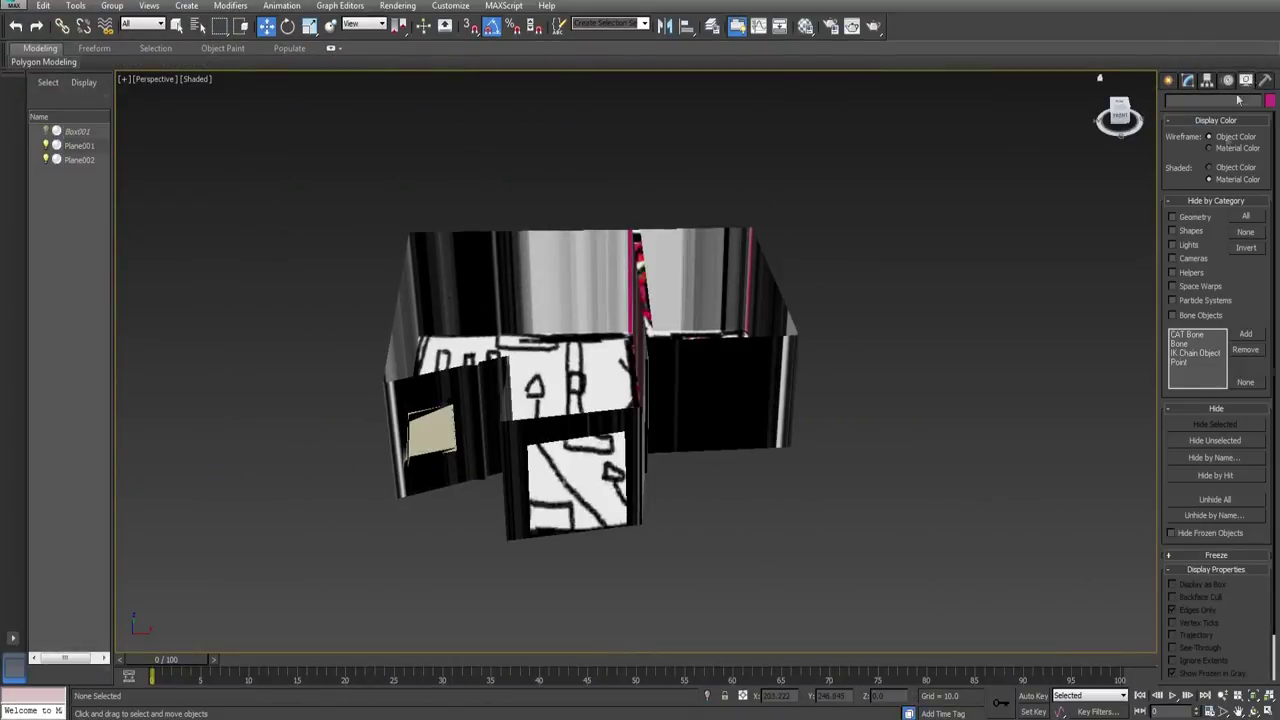
{"action": "left_click", "coordinate": [1215, 505]}
{"action": "middle_click_drag", "start_coordinate": [340, 440], "coordinate": [412, 424], "text": "alt"}
{"action": "left_click", "coordinate": [383, 480]}
Step: Scale the shelf unit down uniformly to suit the shop model
{"action": "middle_click_drag", "start_coordinate": [383, 480], "coordinate": [350, 425], "text": "alt"}
{"action": "middle_click_drag", "start_coordinate": [350, 425], "coordinate": [363, 314]}
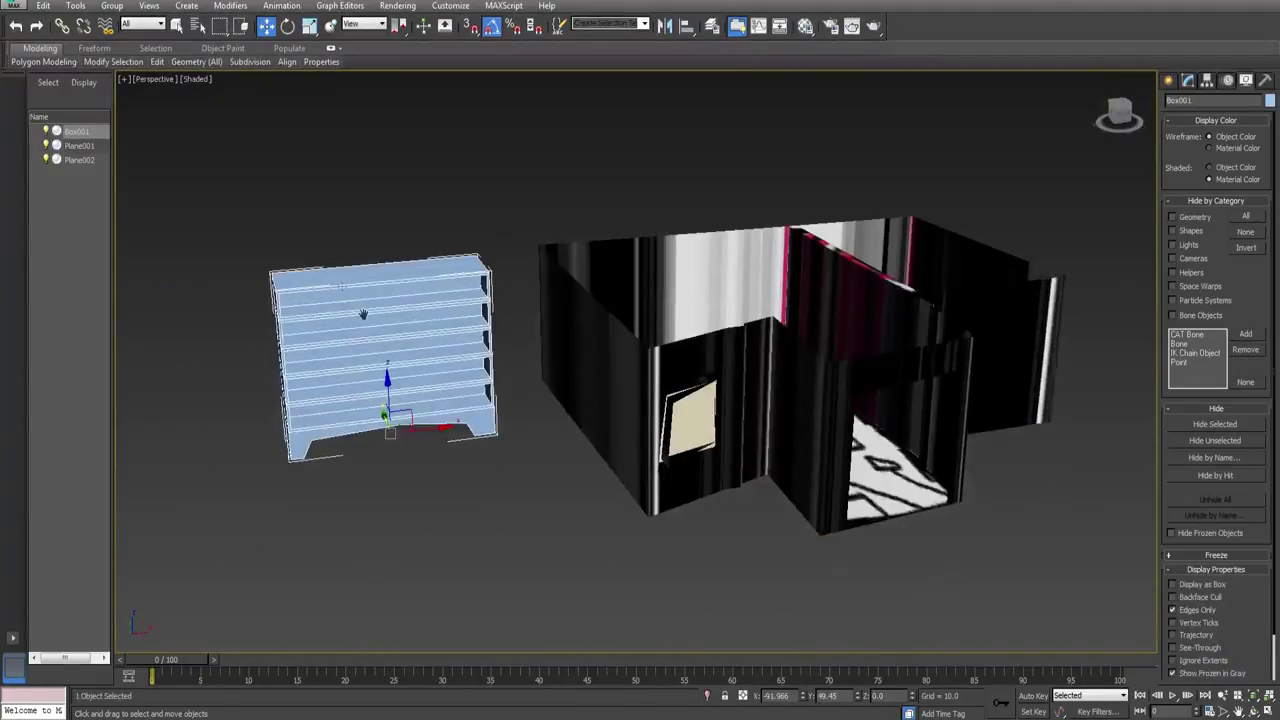
{"action": "left_click", "coordinate": [311, 26]}
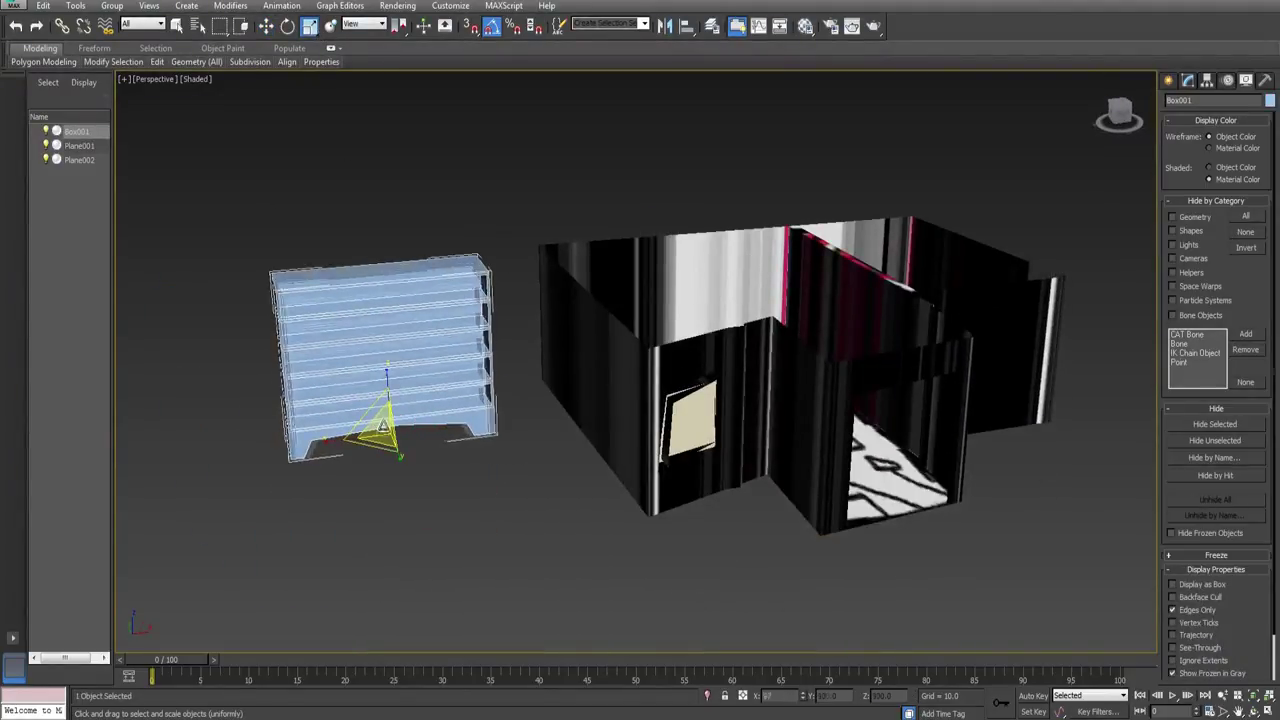
{"action": "left_click_drag", "start_coordinate": [384, 422], "coordinate": [374, 472]}
{"action": "left_click", "coordinate": [267, 26]}
Step: Clone the shelf unit as one copy and place it in front of the original outside the shop
{"action": "middle_click_drag", "start_coordinate": [463, 277], "coordinate": [447, 340], "text": "alt"}
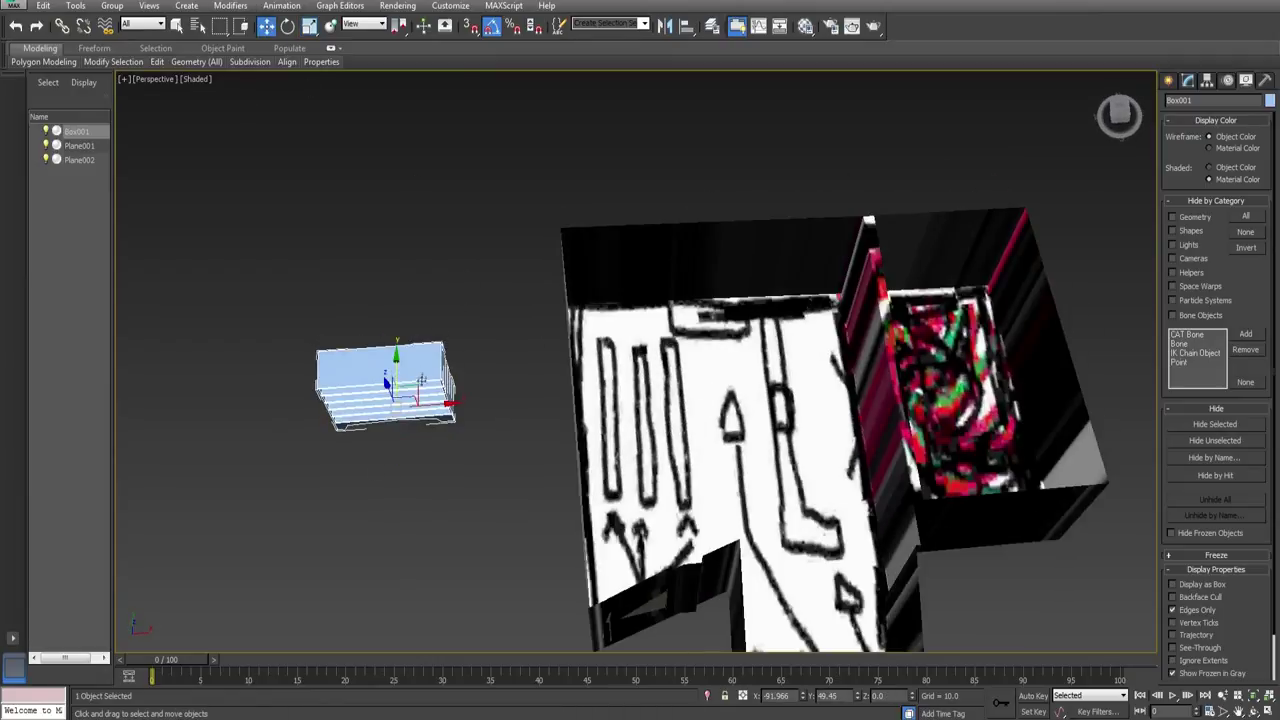
{"action": "left_click_drag", "start_coordinate": [423, 380], "coordinate": [625, 390]}
{"action": "left_click_drag", "start_coordinate": [514, 383], "coordinate": [678, 374], "text": "shift"}
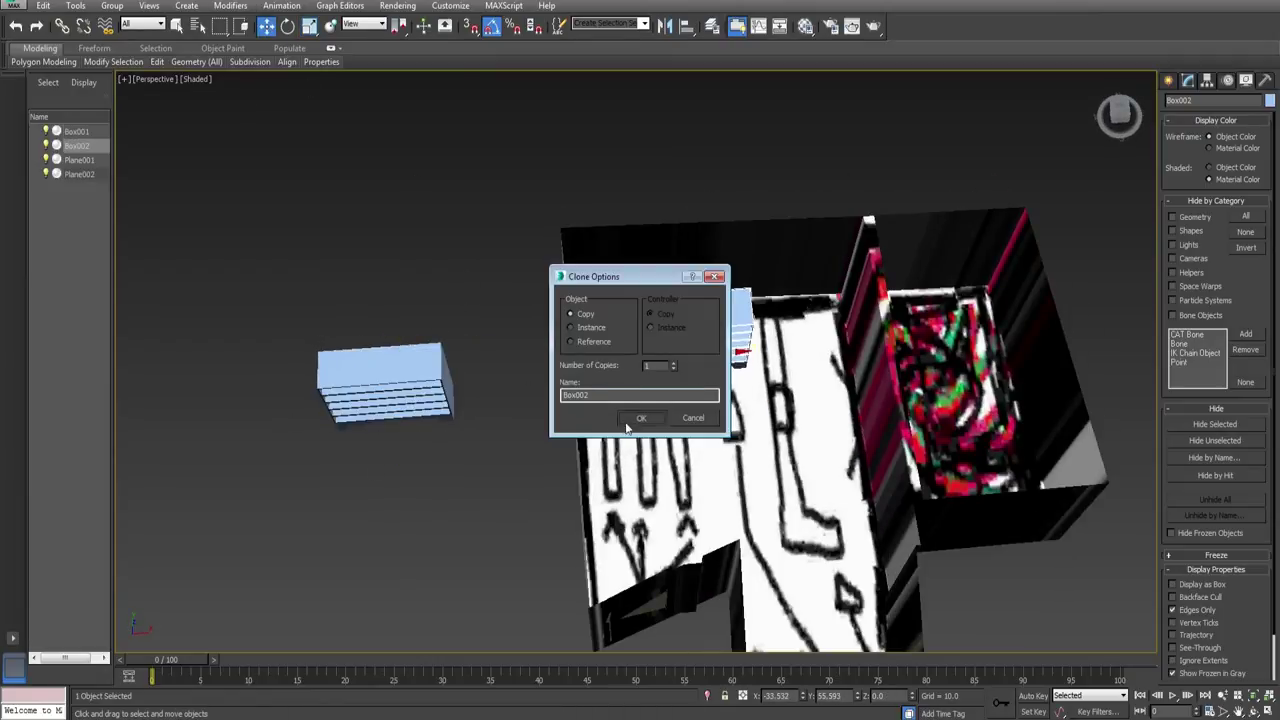
{"action": "left_click", "coordinate": [640, 418]}
{"action": "mouse_move", "coordinate": [640, 418]}
{"action": "middle_mouse_down", "text": "alt"}
{"action": "mouse_move", "coordinate": [589, 360]}
{"action": "mouse_move", "coordinate": [507, 398]}
{"action": "mouse_move", "coordinate": [583, 383]}
{"action": "mouse_move", "coordinate": [509, 409]}
{"action": "mouse_move", "coordinate": [531, 390]}
{"action": "middle_mouse_up", "text": "alt"}
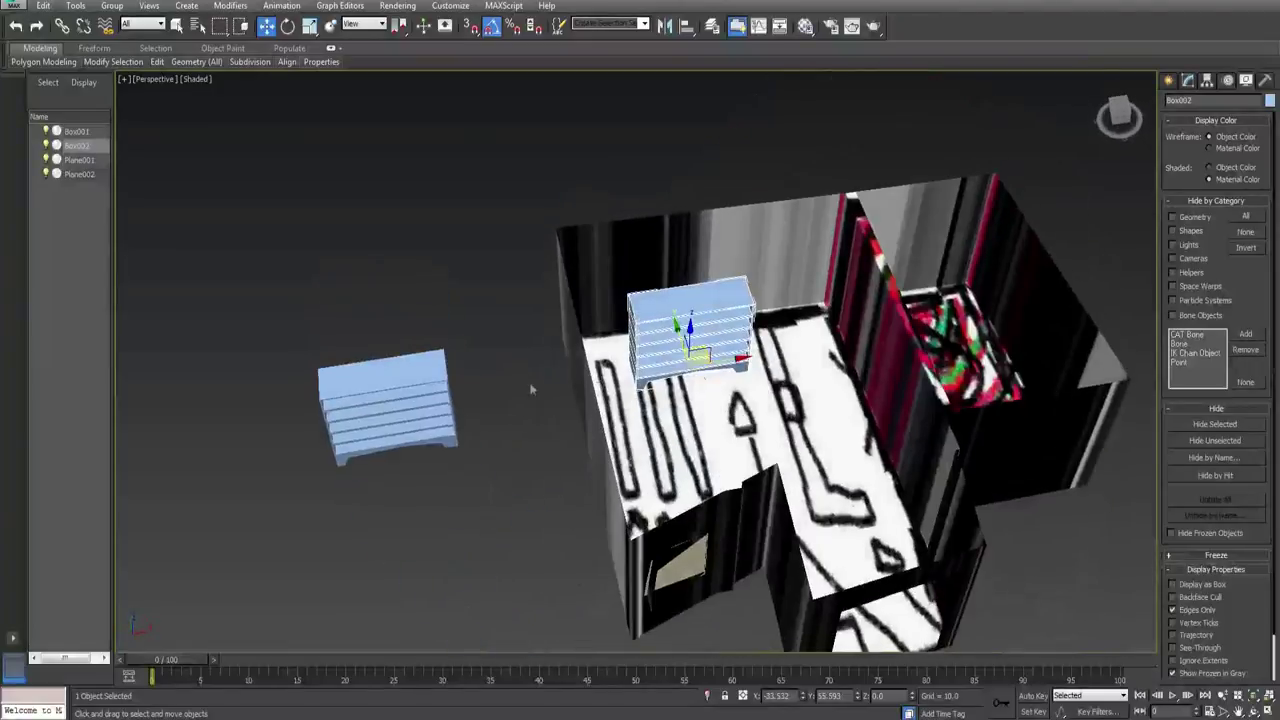
{"action": "left_click_drag", "start_coordinate": [704, 342], "coordinate": [405, 482]}
{"action": "left_click", "coordinate": [534, 368]}
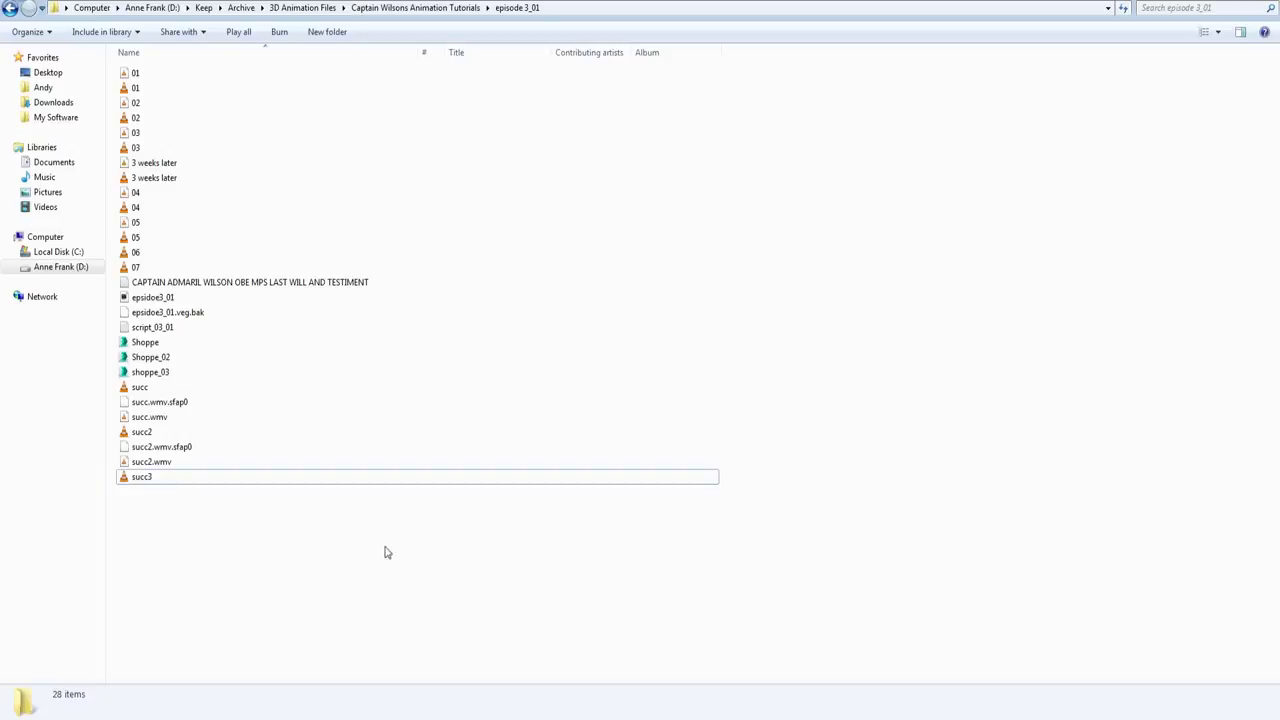
Step: Switch to the episode 3_01 folder, open the last will and testament text file, read it and close it
{"action": "left_click_drag", "start_coordinate": [377, 563], "coordinate": [514, 603]}
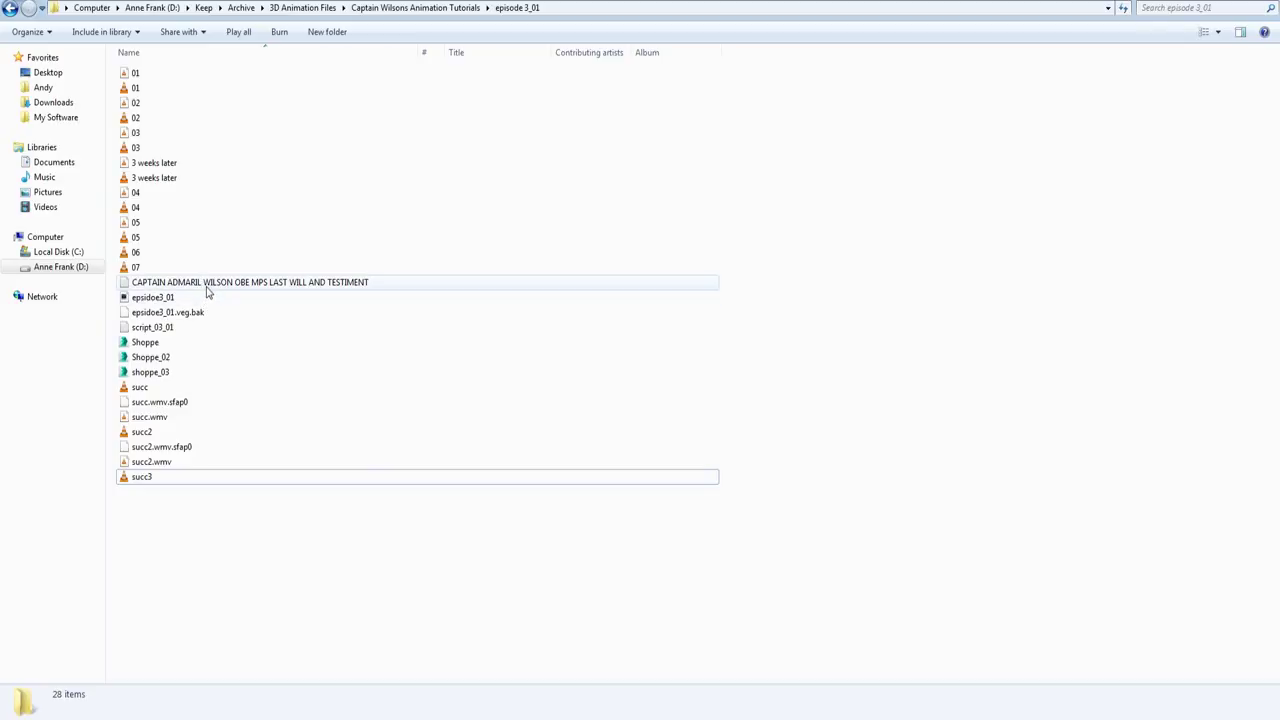
{"action": "left_click", "coordinate": [216, 288]}
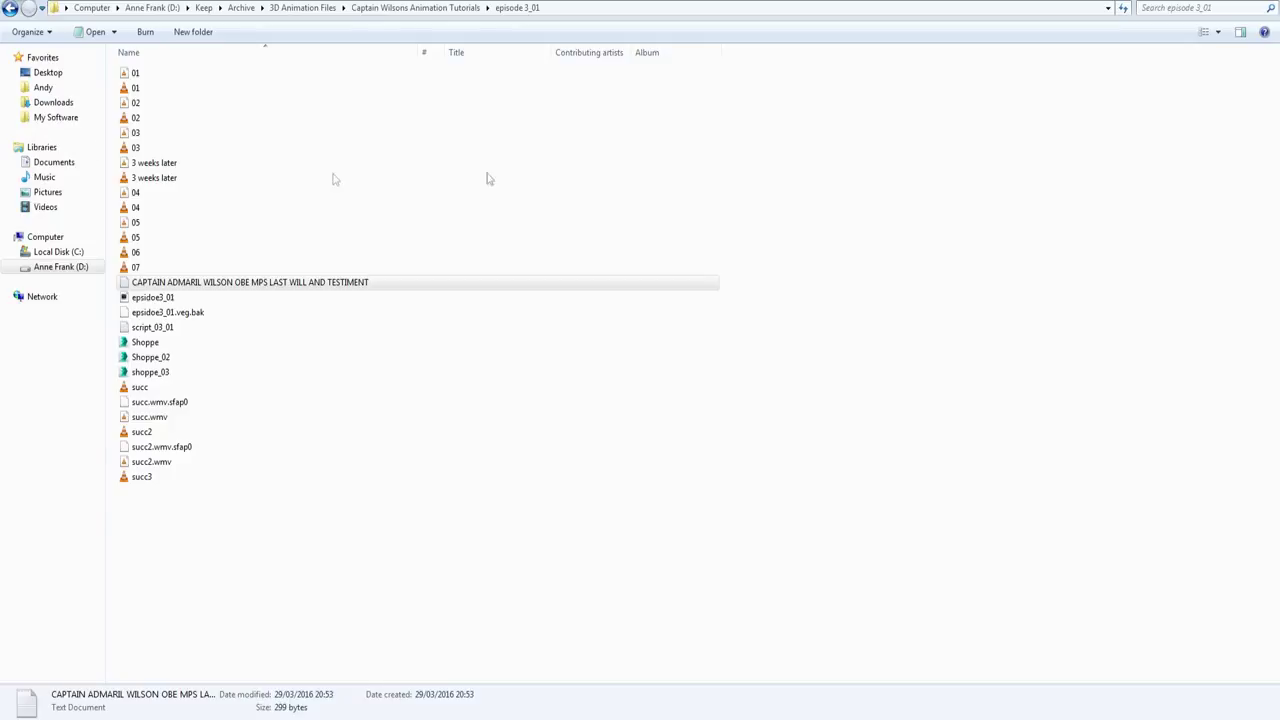
{"action": "key", "text": "Return"}
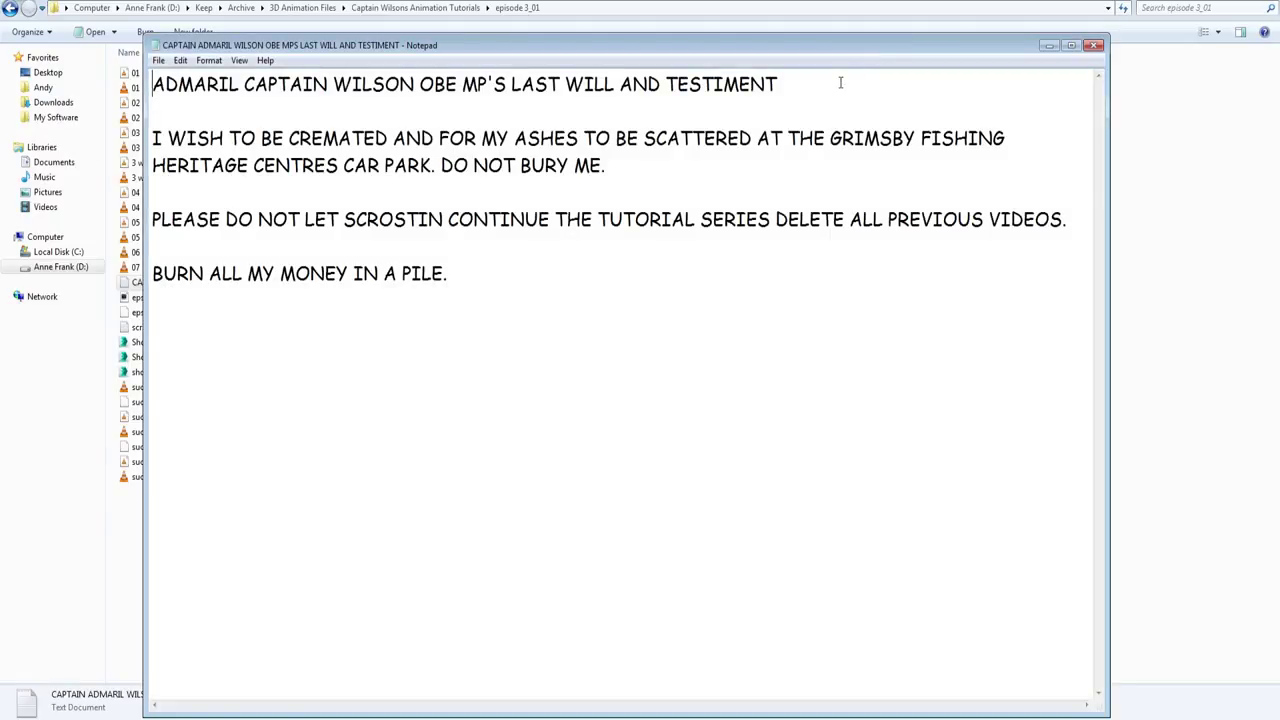
{"action": "left_click", "coordinate": [1094, 45]}
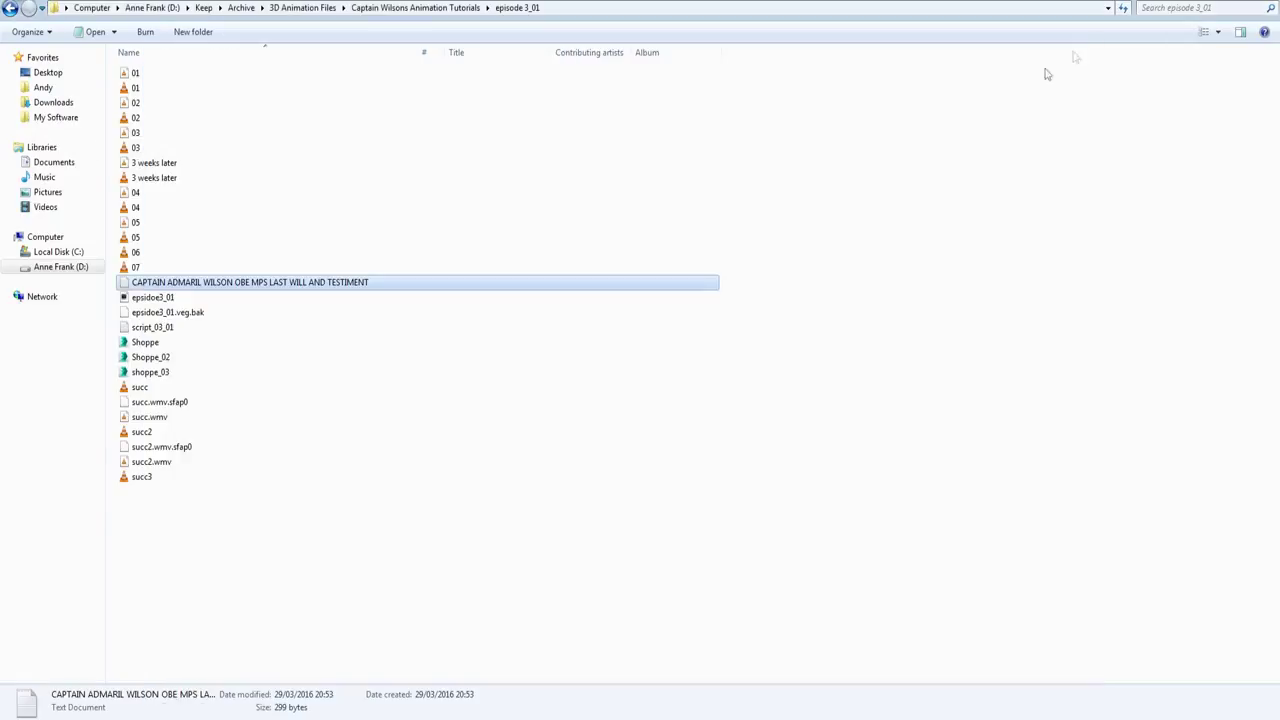
{"action": "left_click_drag", "start_coordinate": [331, 514], "coordinate": [580, 572]}
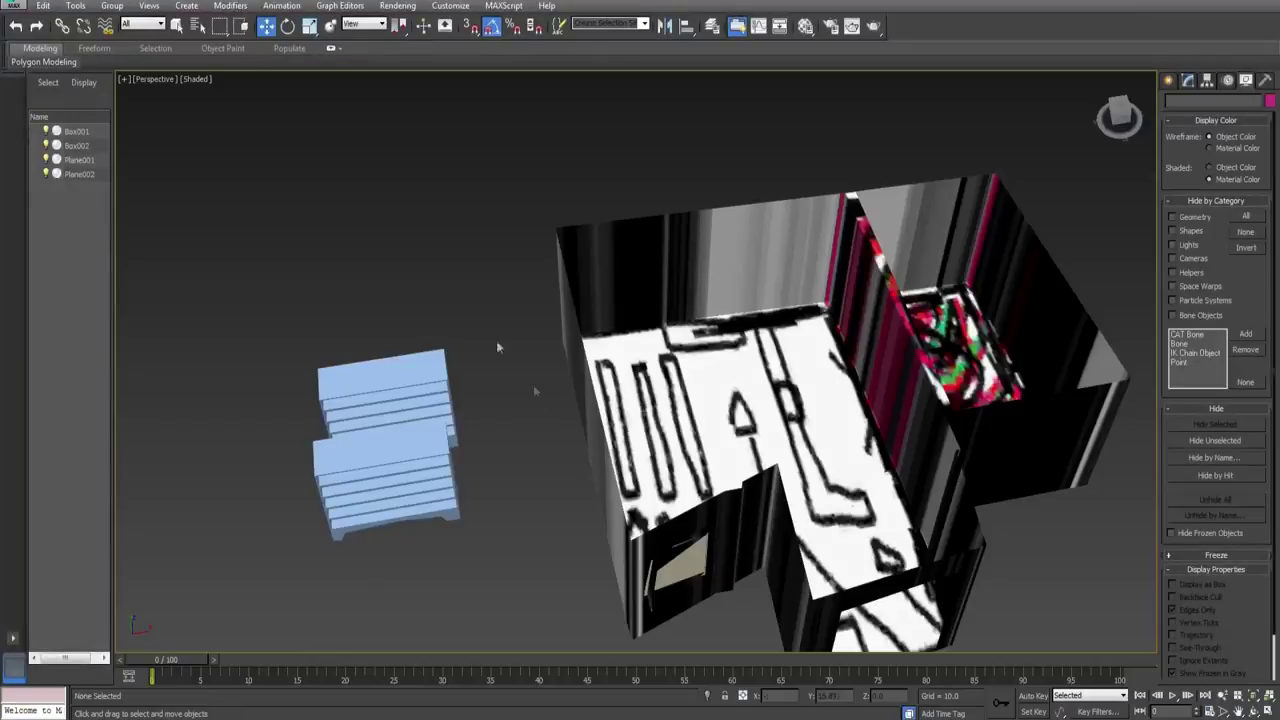
Step: Orbit the shop model, switch to its screenshot in Paint.NET and draw a black rectangle outline over the shop's back corner with the brush
{"action": "mouse_move", "coordinate": [569, 352]}
{"action": "middle_mouse_down", "text": "alt"}
{"action": "mouse_move", "coordinate": [757, 366]}
{"action": "mouse_move", "coordinate": [647, 350]}
{"action": "mouse_move", "coordinate": [629, 320]}
{"action": "mouse_move", "coordinate": [587, 397]}
{"action": "middle_mouse_up", "text": "alt"}
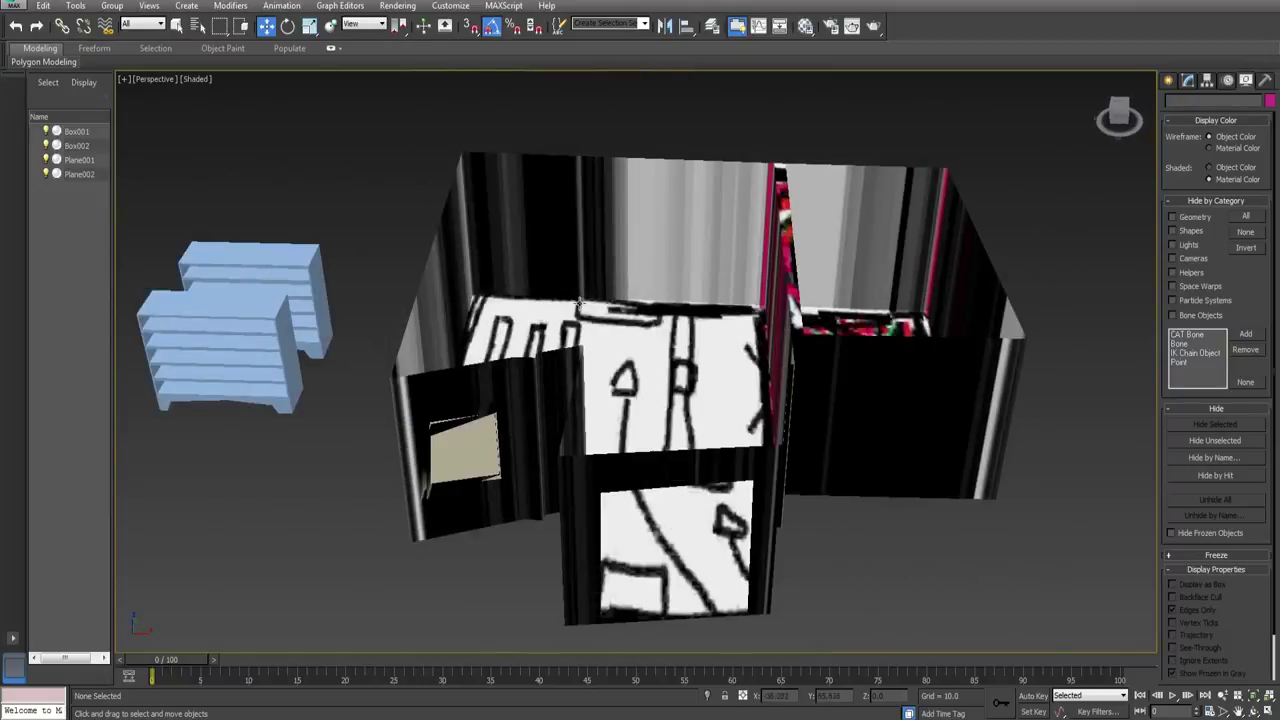
{"action": "left_click", "coordinate": [587, 397]}
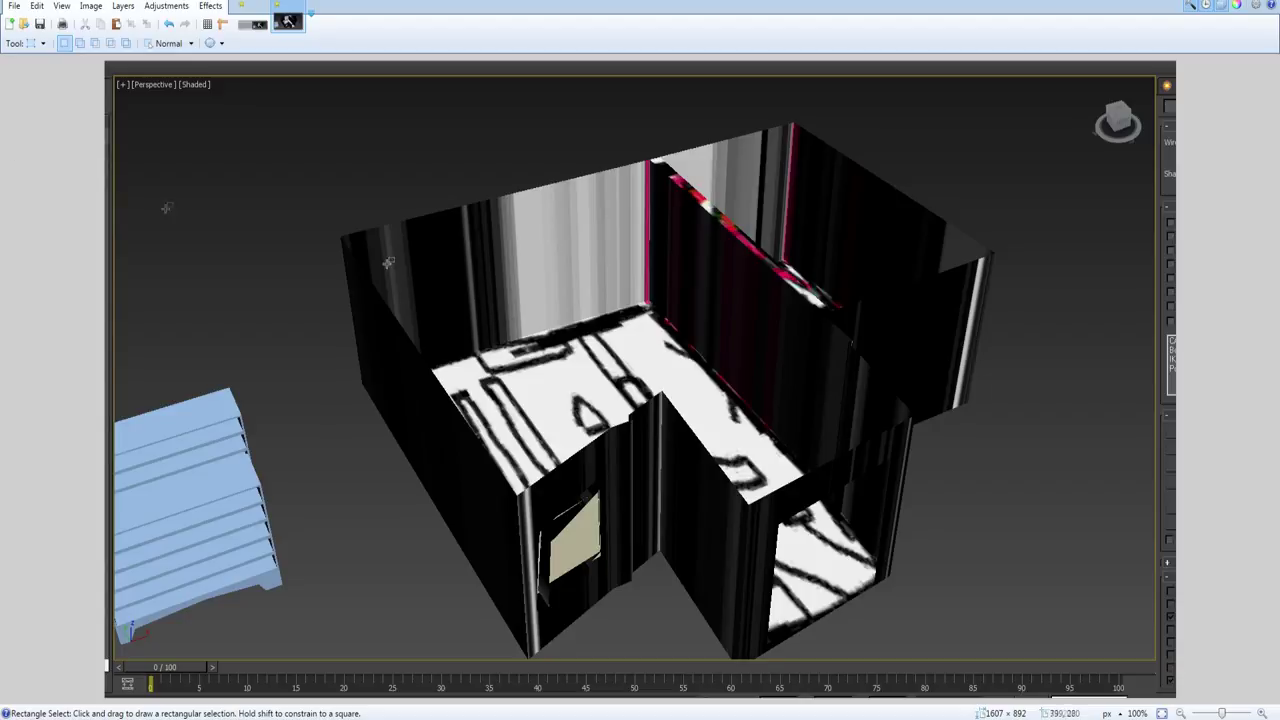
{"action": "key", "text": "b"}
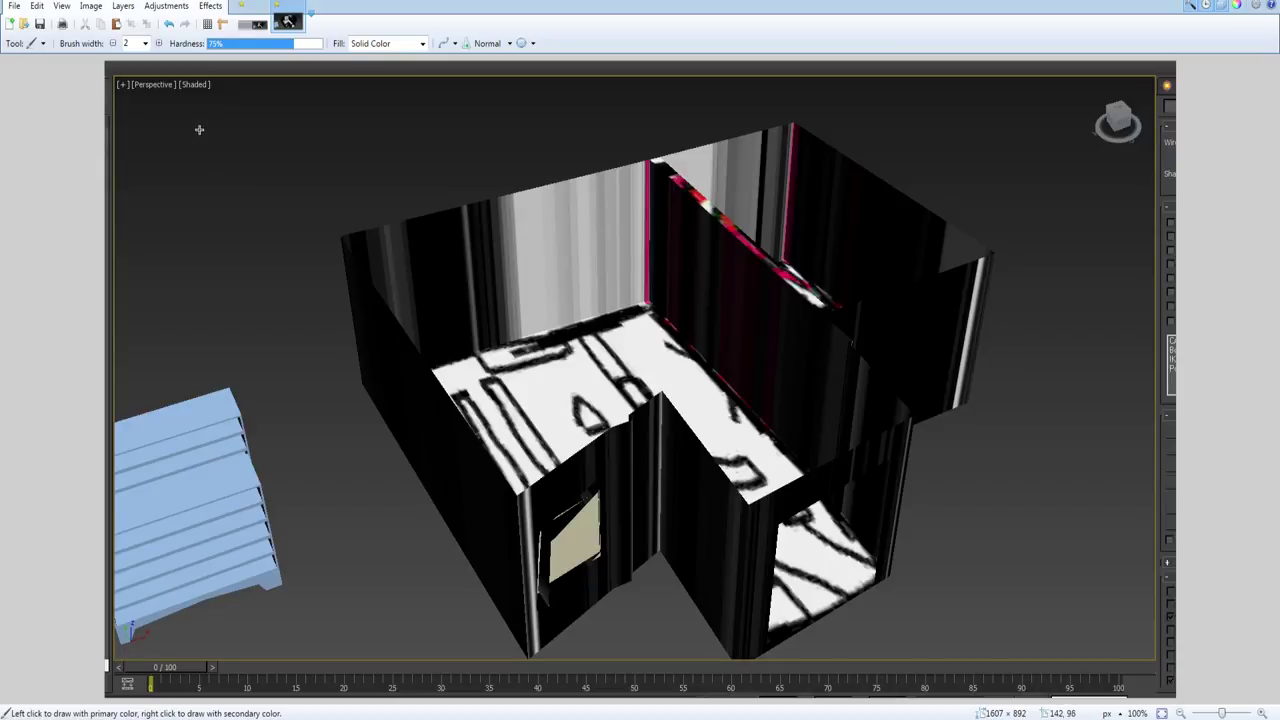
{"action": "left_click_drag", "start_coordinate": [232, 332], "coordinate": [354, 334]}
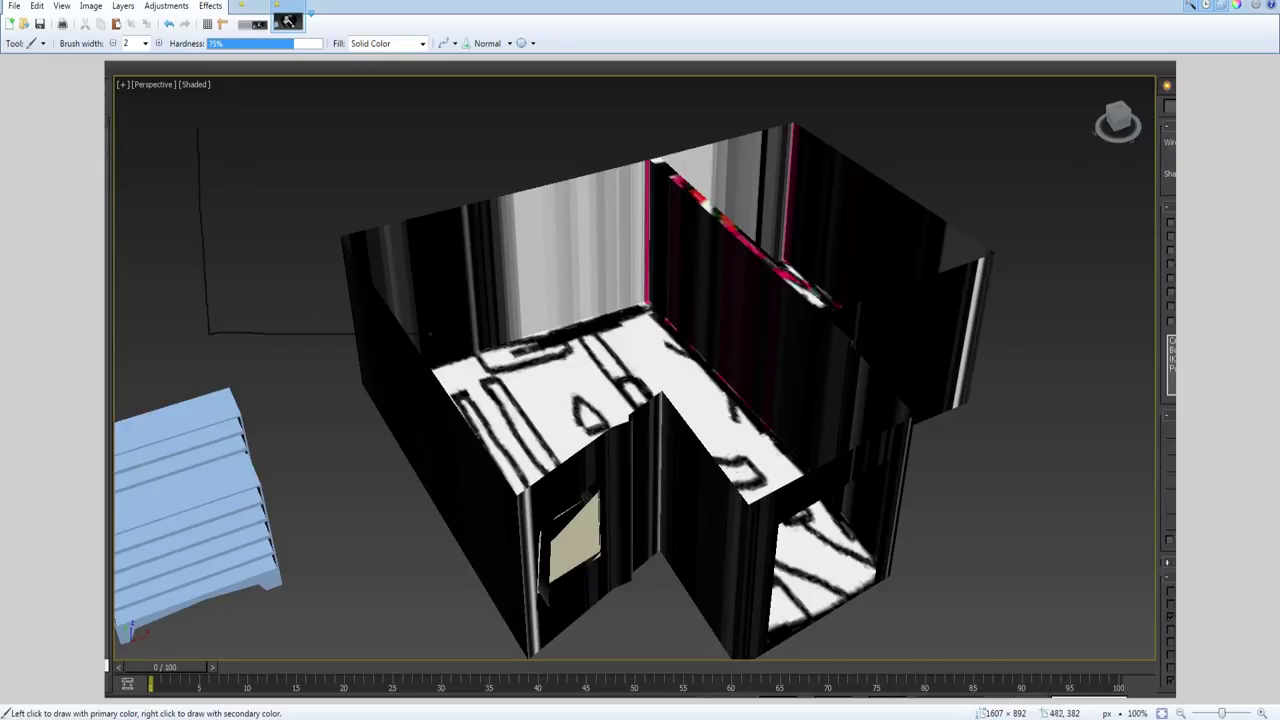
{"action": "left_click_drag", "start_coordinate": [545, 330], "coordinate": [544, 228]}
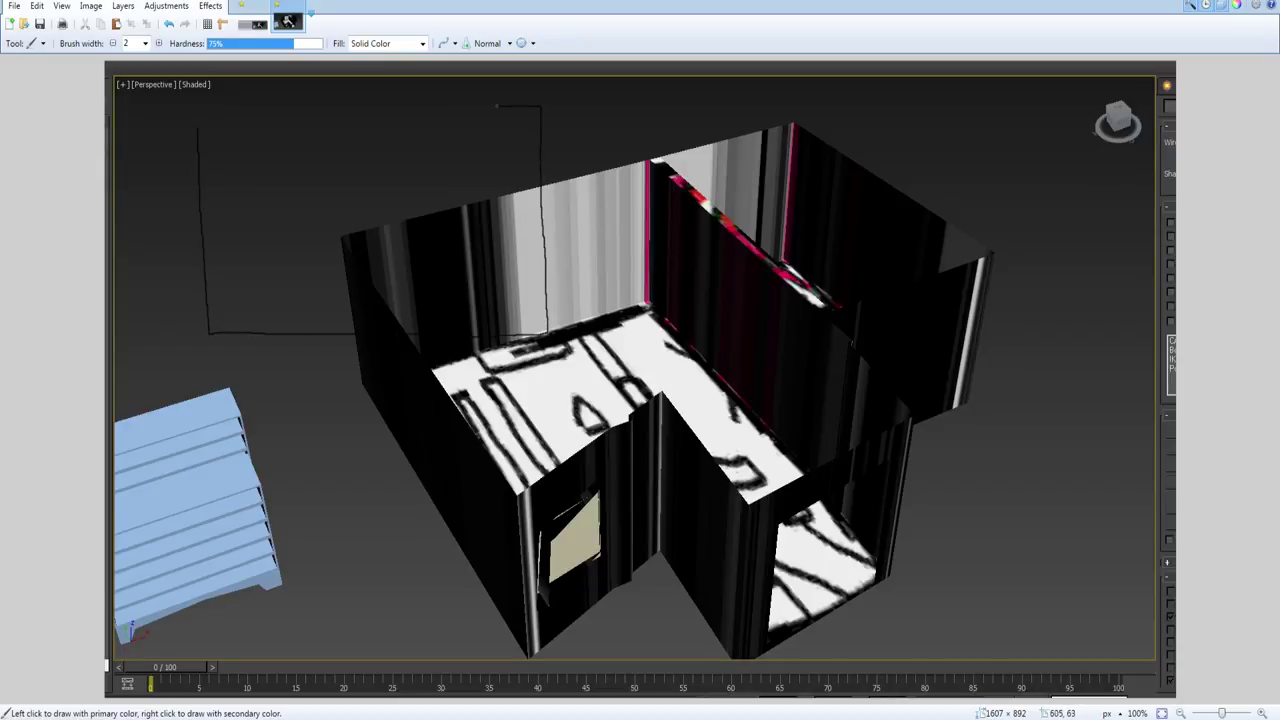
{"action": "left_click_drag", "start_coordinate": [497, 104], "coordinate": [265, 98]}
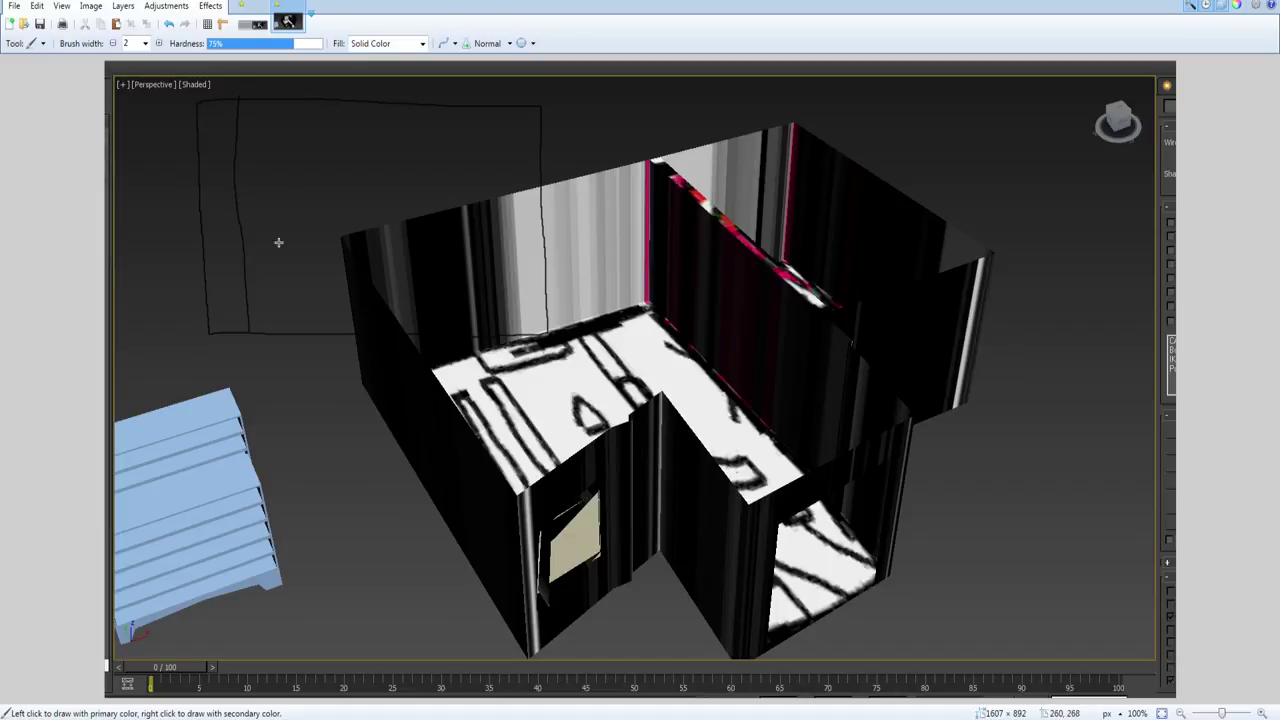
Step: Draw vertical black lines across the rectangle to divide it into seven columns
{"action": "left_click_drag", "start_coordinate": [288, 98], "coordinate": [295, 372]}
{"action": "left_click_drag", "start_coordinate": [334, 92], "coordinate": [347, 236]}
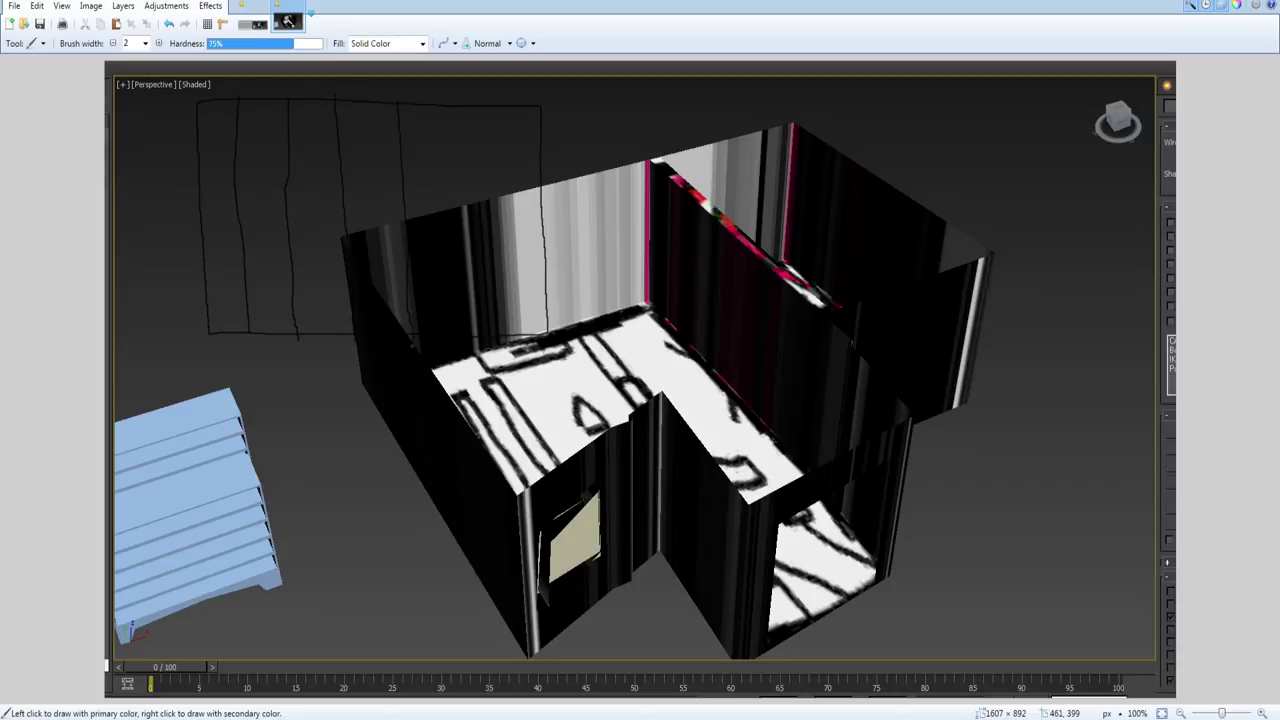
{"action": "left_click_drag", "start_coordinate": [444, 108], "coordinate": [460, 222]}
{"action": "left_click_drag", "start_coordinate": [502, 95], "coordinate": [510, 340]}
{"action": "left_click_drag", "start_coordinate": [446, 130], "coordinate": [446, 86]}
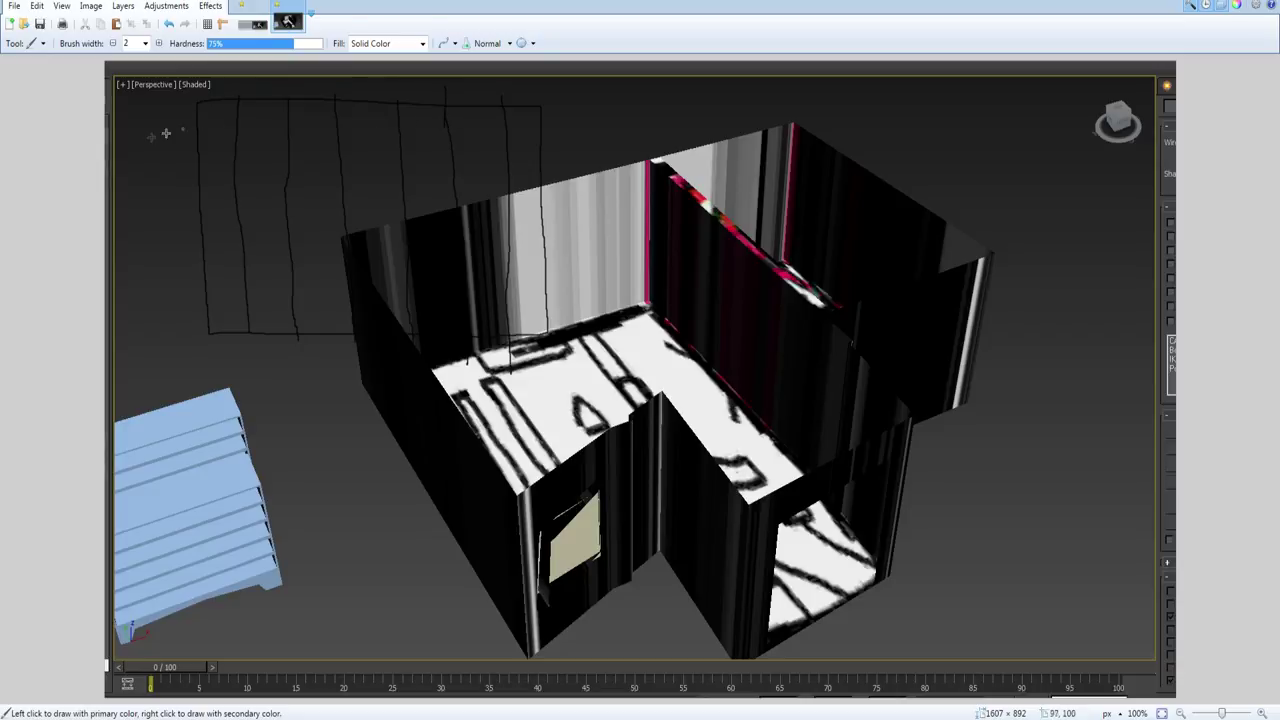
Step: Draw horizontal black lines across the rectangle to divide it into five rows, completing the grid
{"action": "left_click_drag", "start_coordinate": [176, 133], "coordinate": [506, 155]}
{"action": "left_click_drag", "start_coordinate": [163, 183], "coordinate": [600, 212]}
{"action": "mouse_move", "coordinate": [304, 243]}
{"action": "left_mouse_down"}
{"action": "mouse_move", "coordinate": [192, 236]}
{"action": "mouse_move", "coordinate": [572, 246]}
{"action": "mouse_move", "coordinate": [292, 293]}
{"action": "left_mouse_up"}
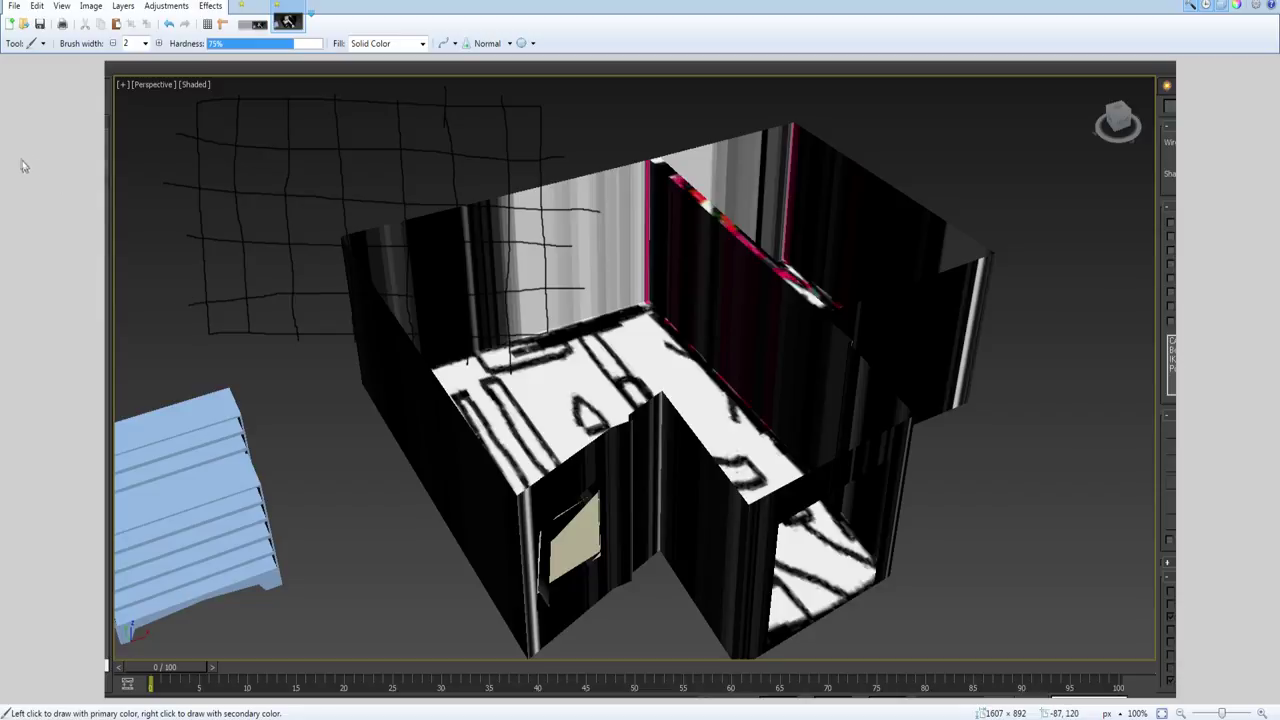
Step: Fill the five squares on the diagonal descending from the grid's upper-left corner with solid yellow, undoing the fill that hits the grid lines
{"action": "key", "text": "f"}
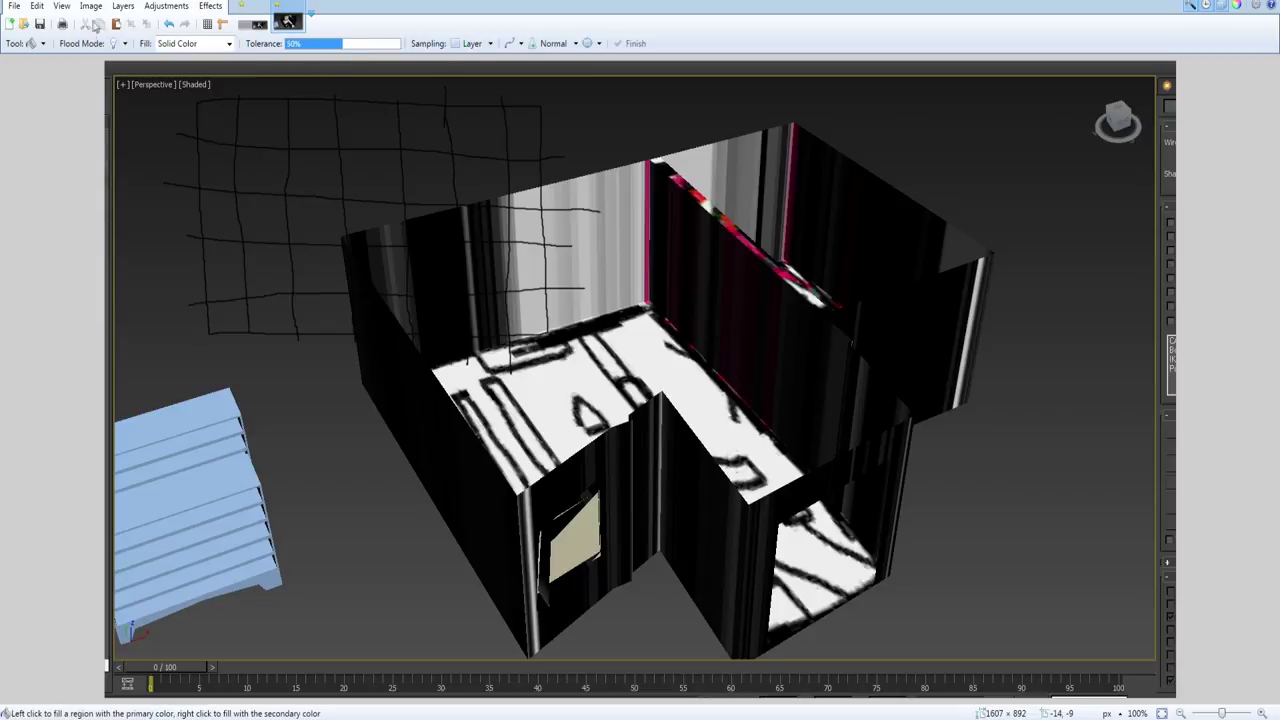
{"action": "key", "text": "b"}
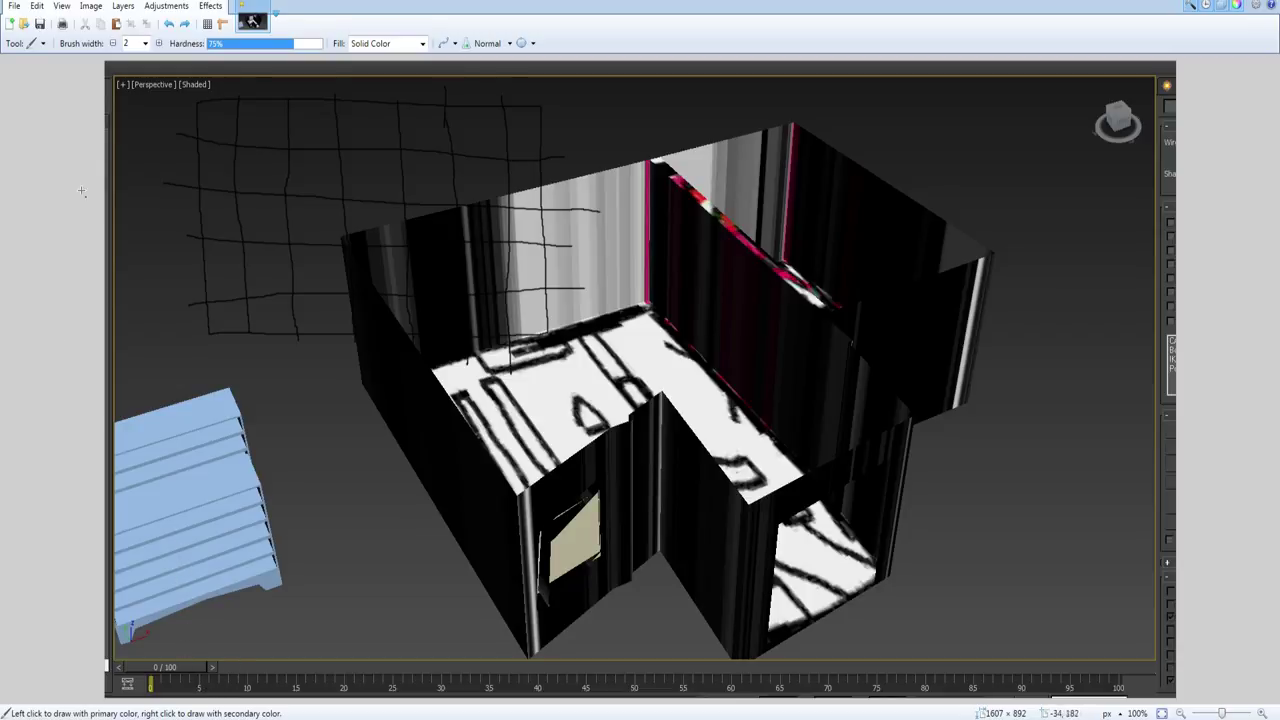
{"action": "key", "text": "f"}
{"action": "left_click", "coordinate": [218, 114]}
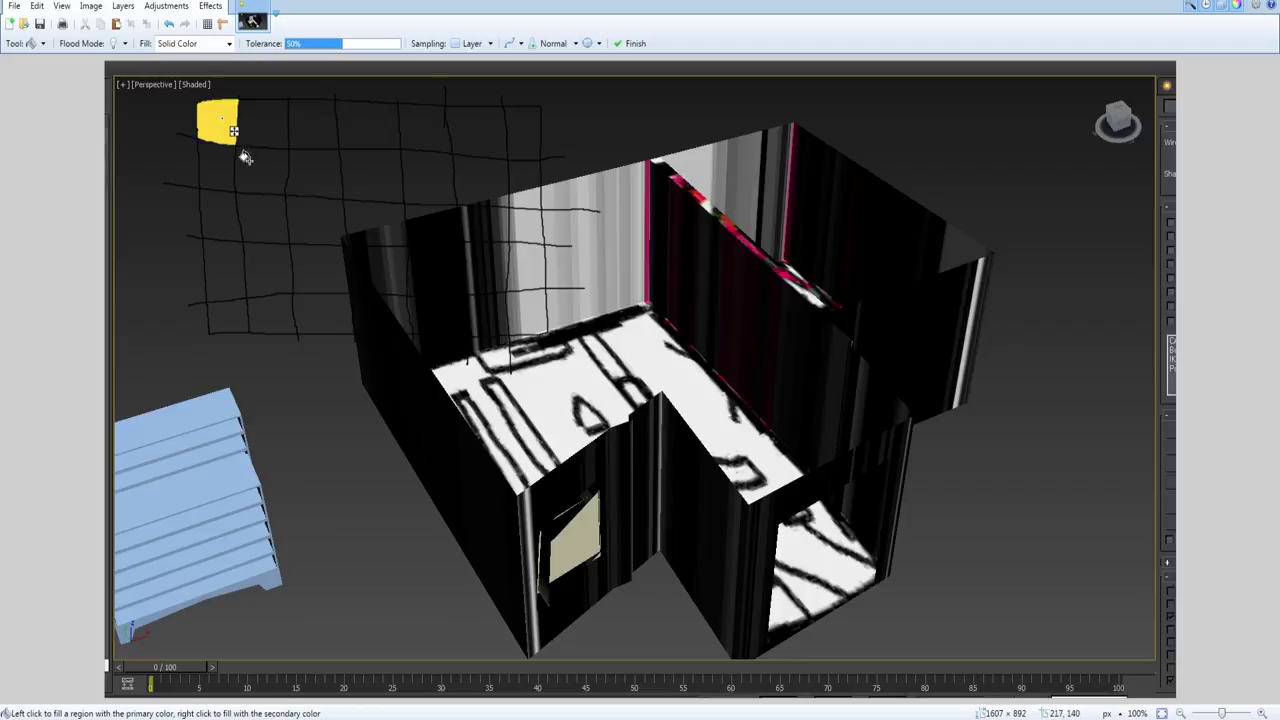
{"action": "left_click", "coordinate": [249, 162]}
{"action": "left_click", "coordinate": [296, 213]}
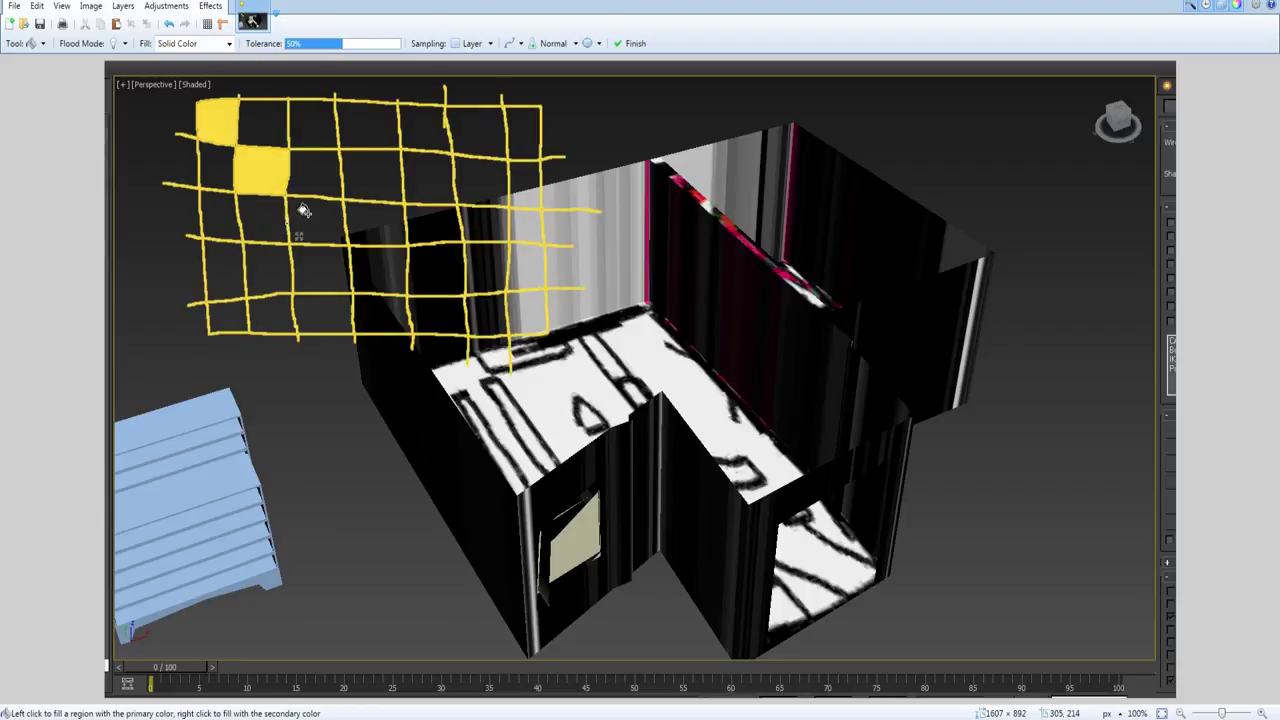
{"action": "key", "text": "ctrl+z"}
{"action": "left_click", "coordinate": [312, 218]}
{"action": "left_click", "coordinate": [380, 268]}
{"action": "left_click", "coordinate": [436, 312]}
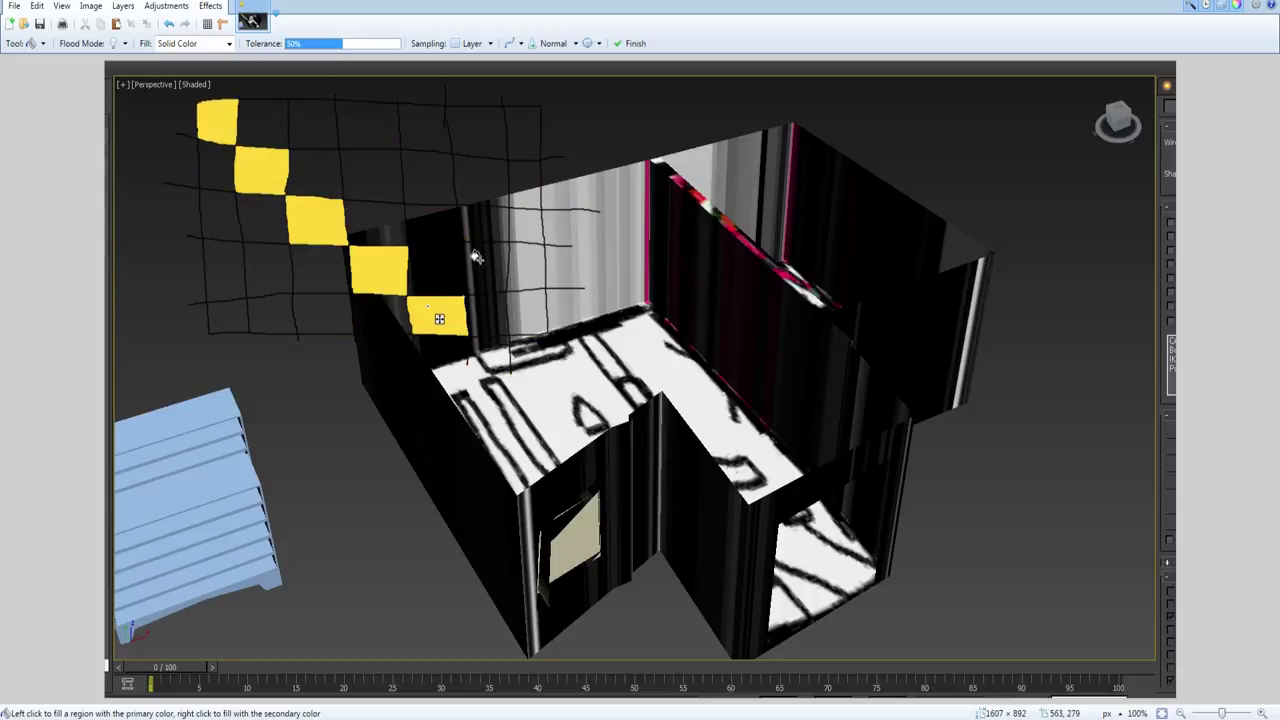
Step: Fill six more alternating squares with yellow, going up the grid's right side and down the opposite diagonal
{"action": "left_click", "coordinate": [485, 265]}
{"action": "left_click", "coordinate": [527, 224]}
{"action": "left_click", "coordinate": [476, 181]}
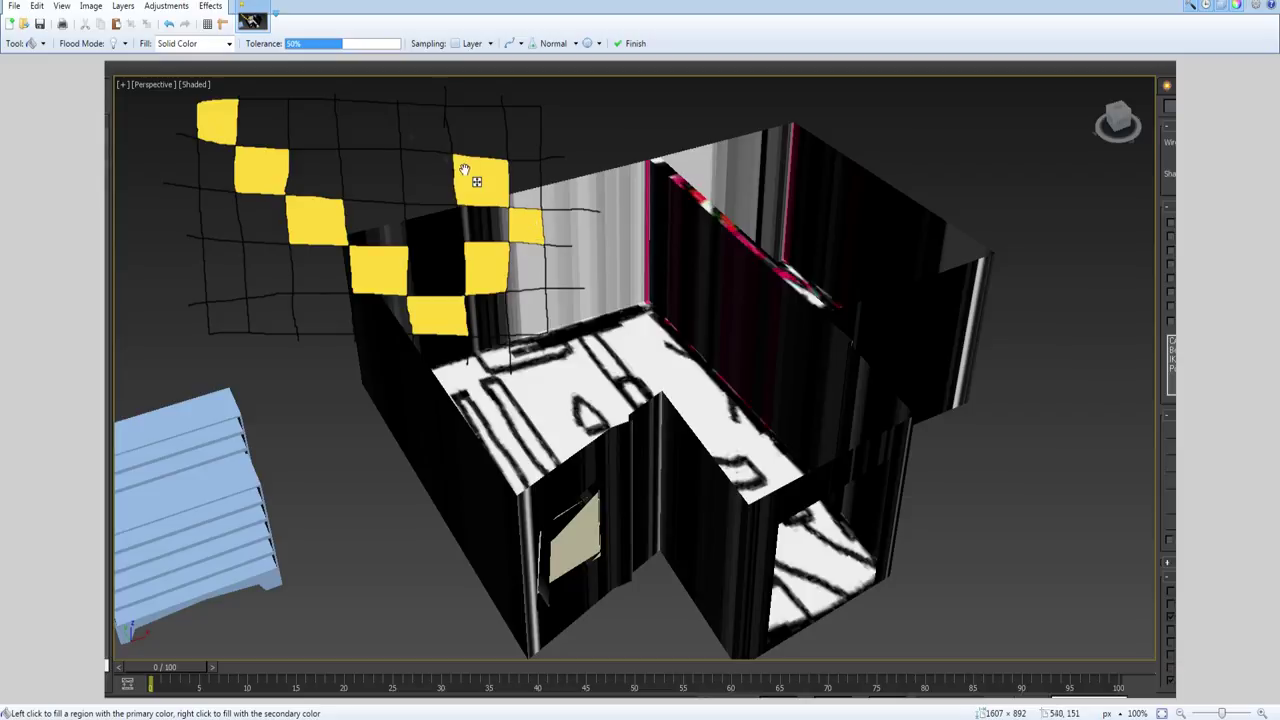
{"action": "left_click", "coordinate": [422, 128]}
{"action": "left_click", "coordinate": [370, 175]}
{"action": "left_click", "coordinate": [268, 272]}
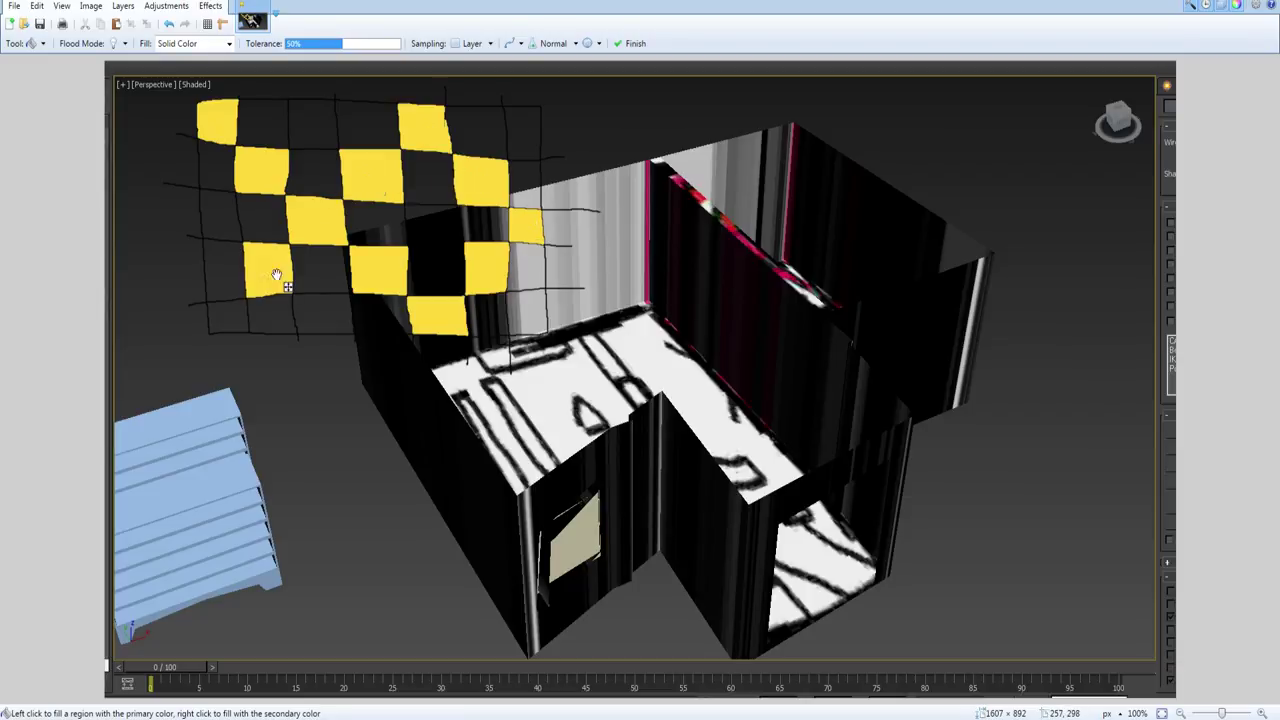
Step: Fill alternating squares in the grid's first, third and fifth rows with yellow to extend the checkerboard
{"action": "left_click", "coordinate": [228, 318]}
{"action": "left_click", "coordinate": [224, 215]}
{"action": "left_click", "coordinate": [312, 122]}
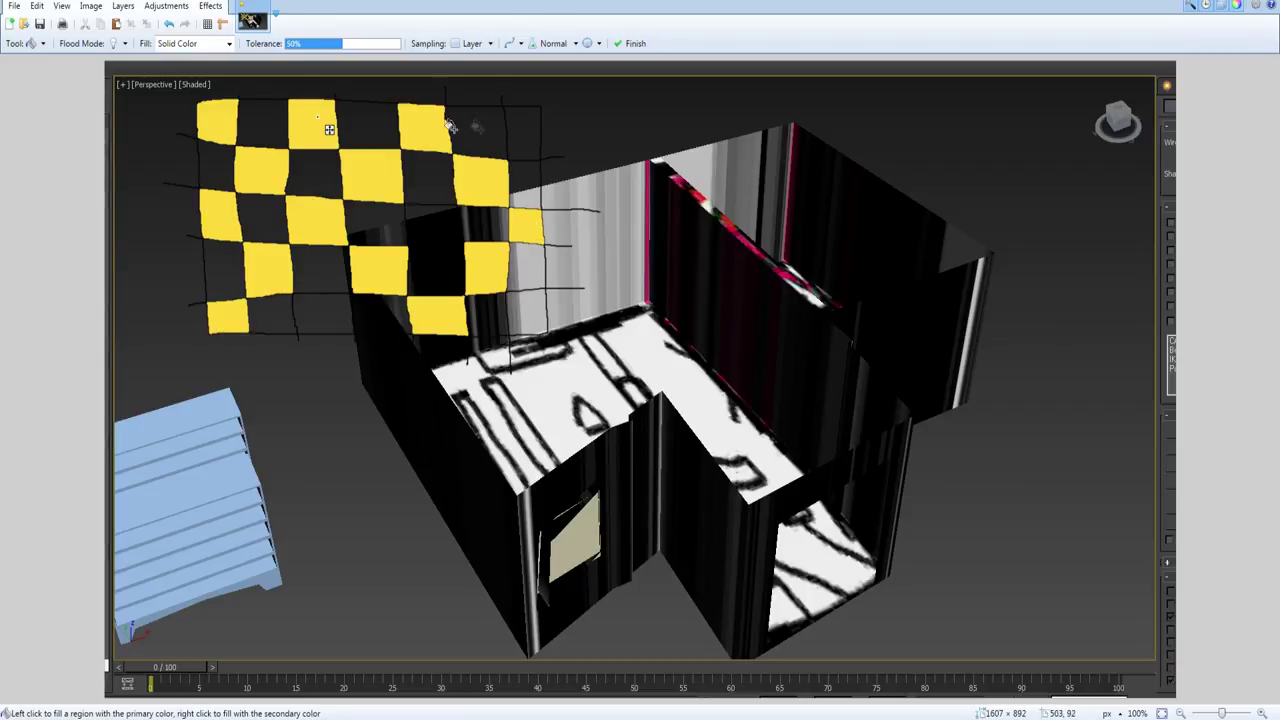
{"action": "left_click", "coordinate": [518, 130]}
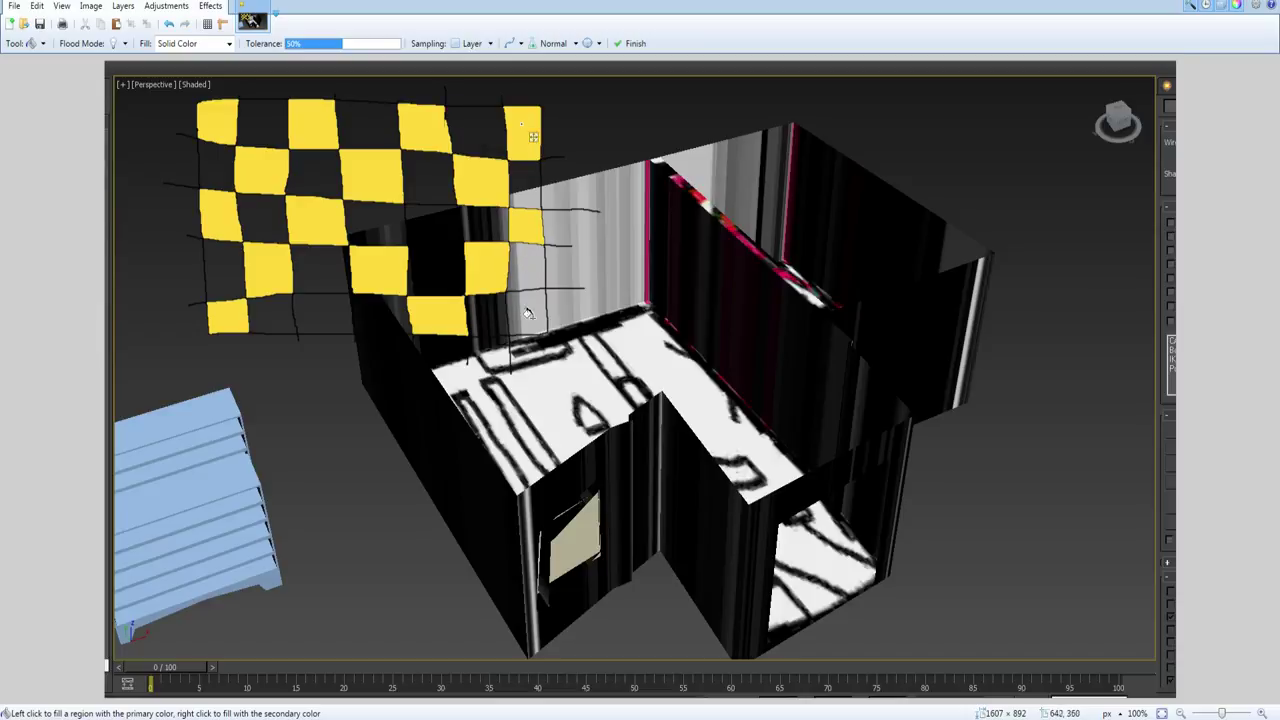
{"action": "left_click", "coordinate": [528, 313]}
{"action": "left_click", "coordinate": [416, 227]}
{"action": "left_click", "coordinate": [314, 292]}
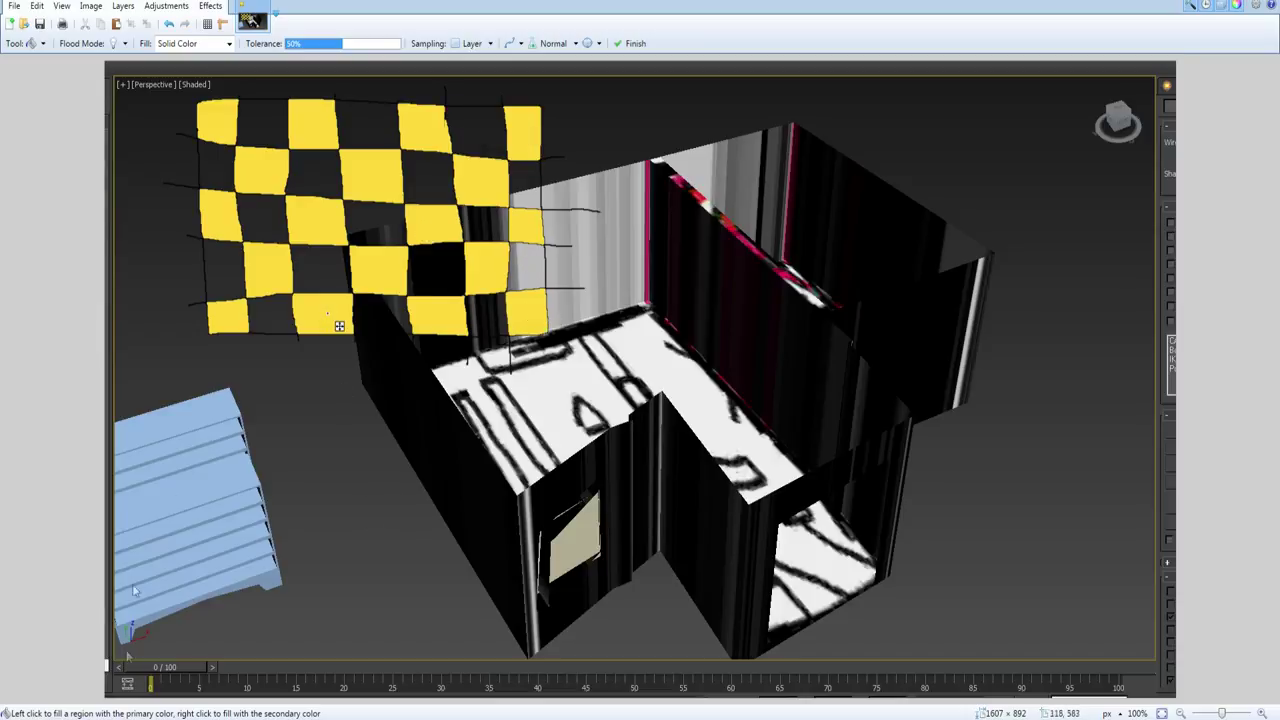
Step: Fill the gaps in the grid's left part with pale pink, including the third square of the bottom row
{"action": "right_click", "coordinate": [322, 313]}
{"action": "left_click", "coordinate": [327, 314]}
{"action": "left_click", "coordinate": [274, 224]}
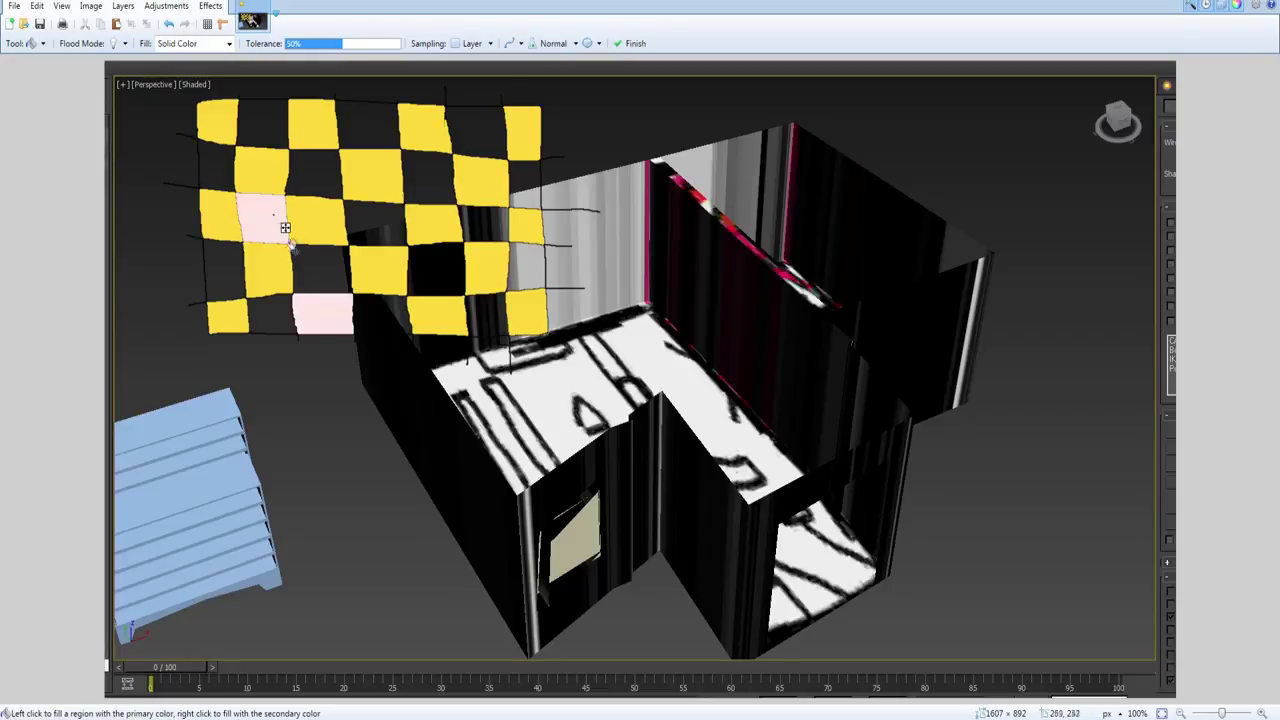
{"action": "left_click", "coordinate": [313, 273]}
{"action": "left_click", "coordinate": [276, 310]}
{"action": "left_click", "coordinate": [218, 268]}
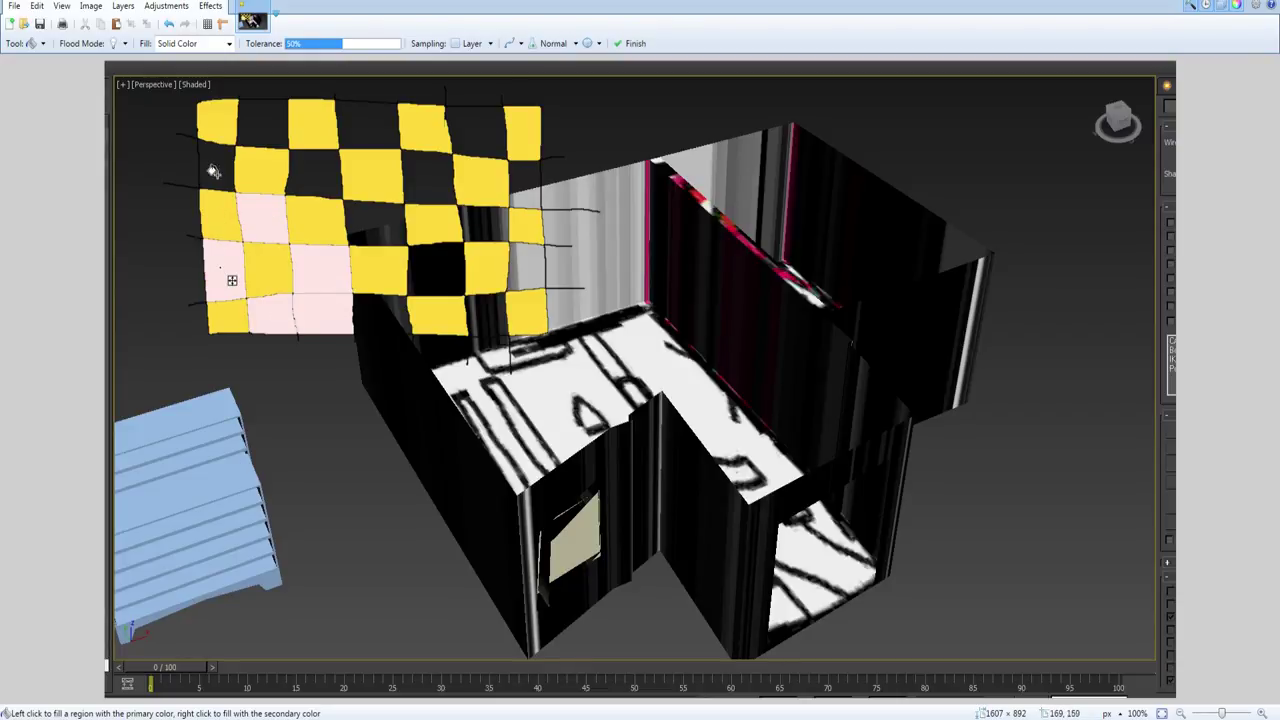
{"action": "left_click", "coordinate": [216, 168]}
{"action": "left_click", "coordinate": [261, 121]}
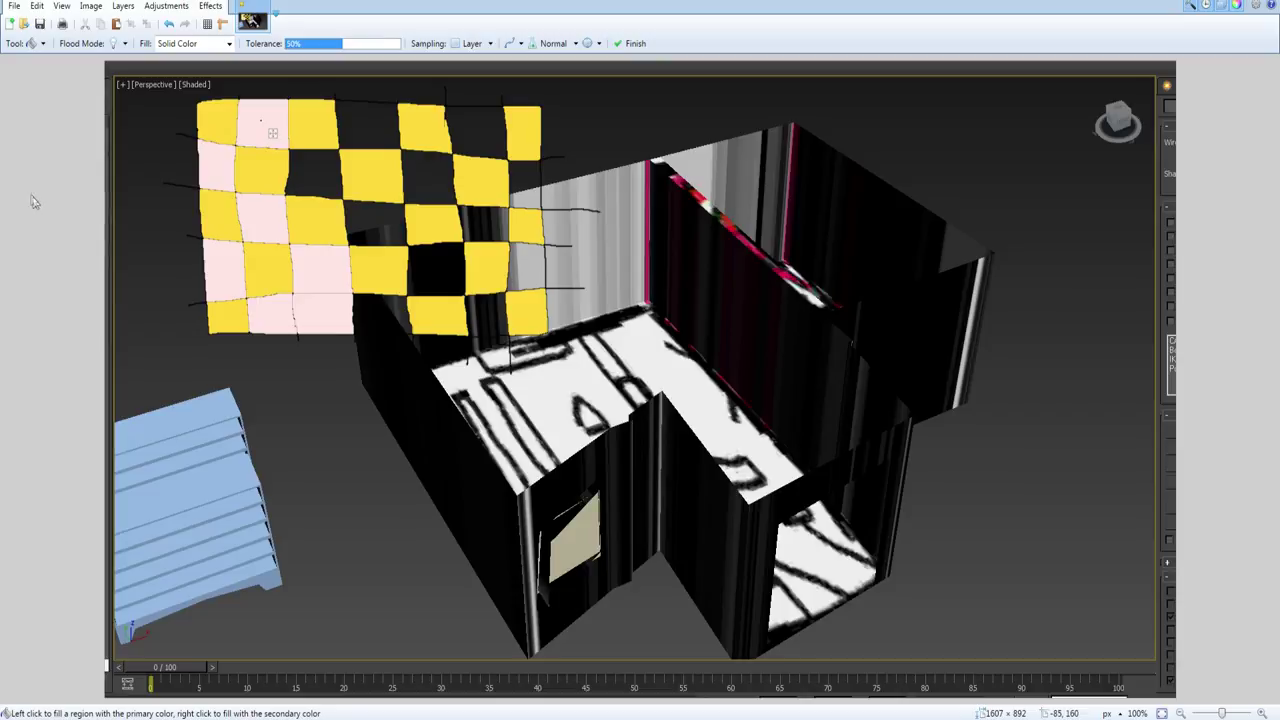
Step: Try to refill the third square of the bottom row with yellow, undoing both fills
{"action": "key", "text": "k"}
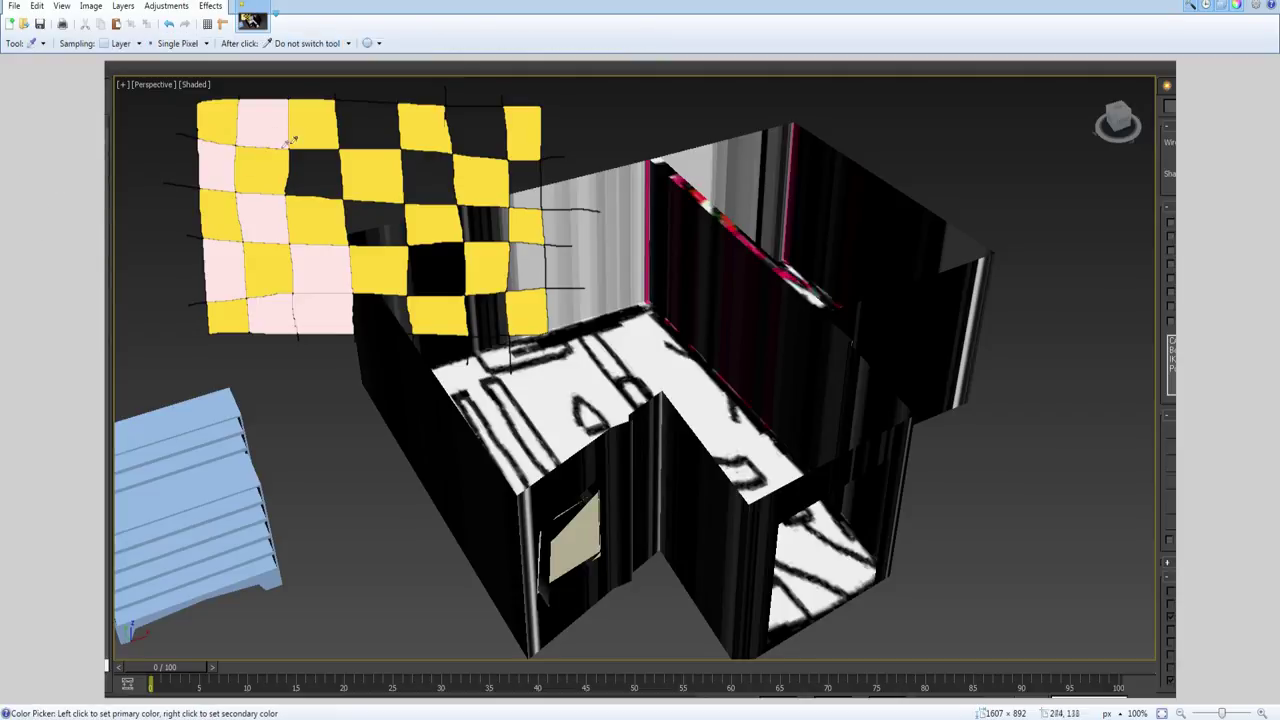
{"action": "key", "text": "f"}
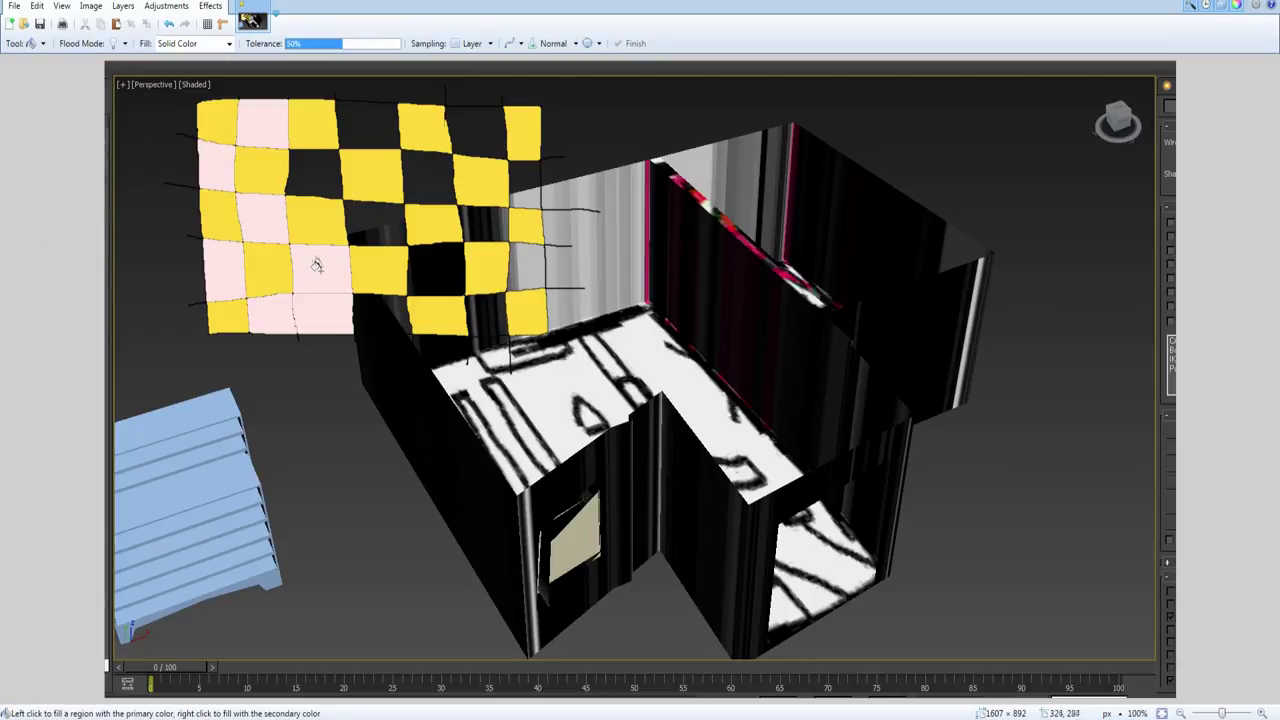
{"action": "left_click", "coordinate": [336, 328]}
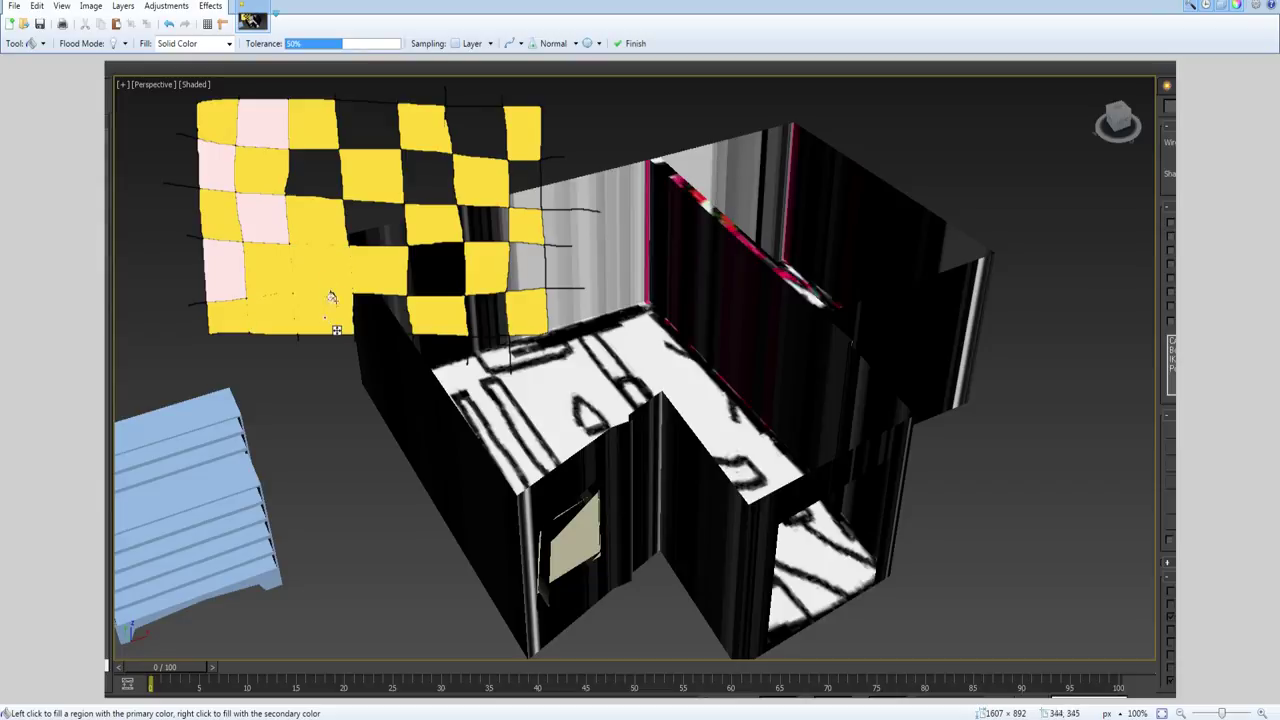
{"action": "key", "text": "ctrl+z"}
{"action": "left_click", "coordinate": [318, 321]}
{"action": "key", "text": "ctrl+z"}
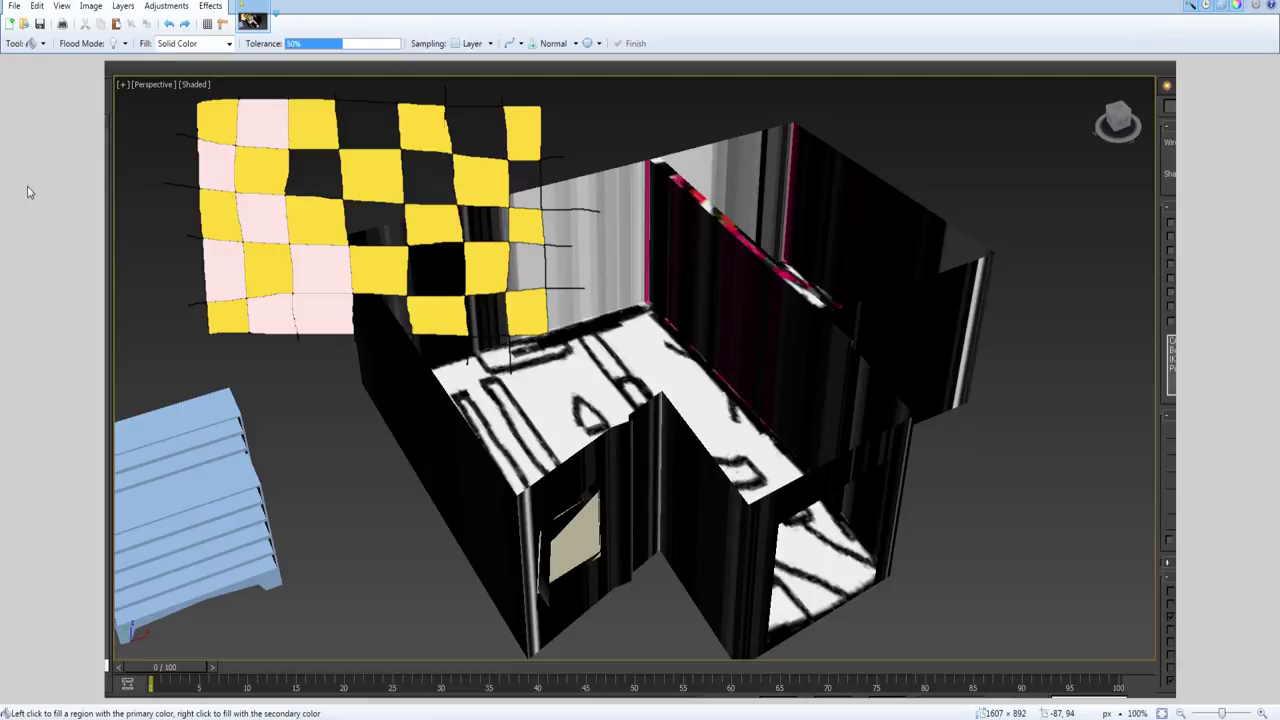
Step: Pick up the pale pink with the Color Picker and fill the remaining dark squares in the checkerboard's upper three rows
{"action": "key", "text": "k"}
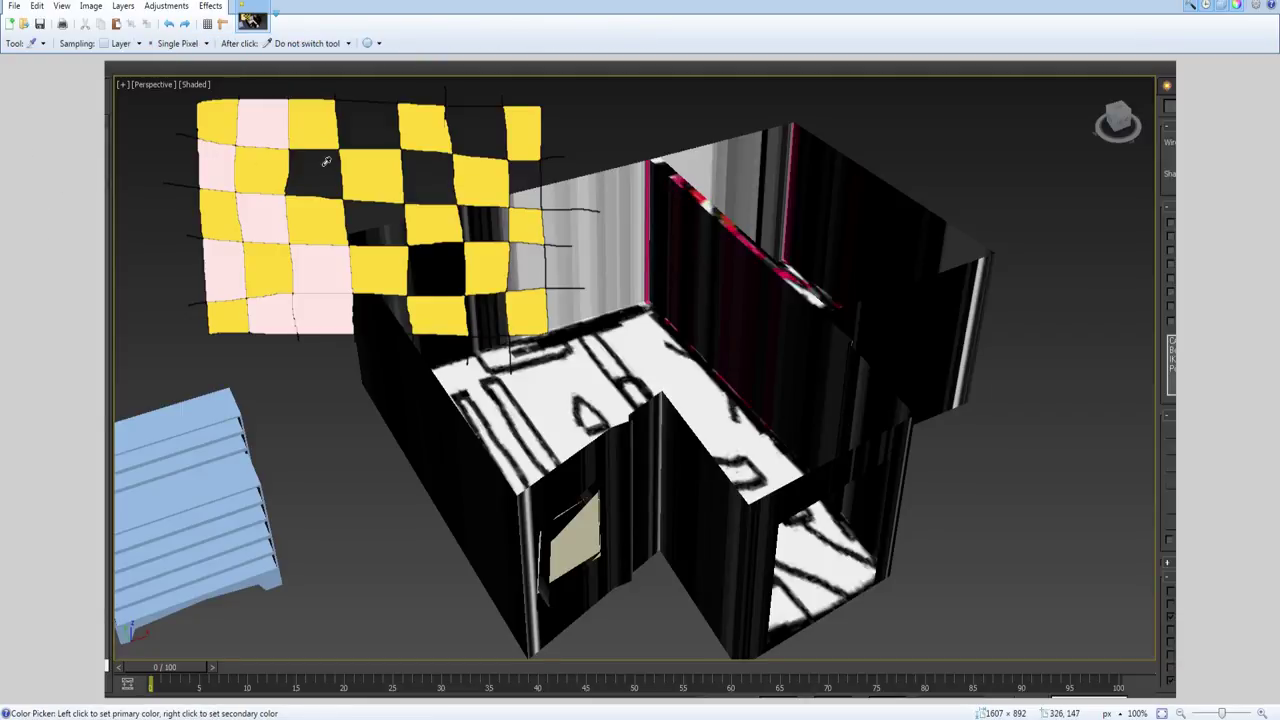
{"action": "key", "text": "f"}
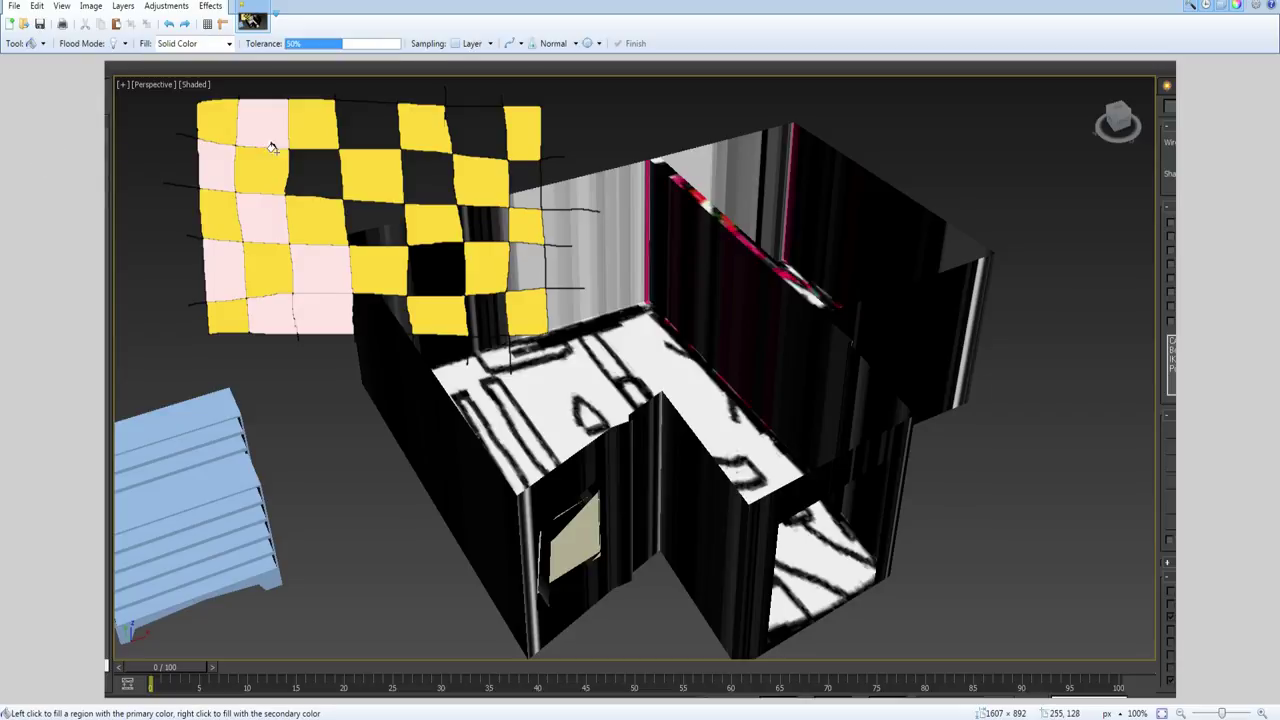
{"action": "left_click", "coordinate": [355, 132]}
{"action": "left_click", "coordinate": [312, 168]}
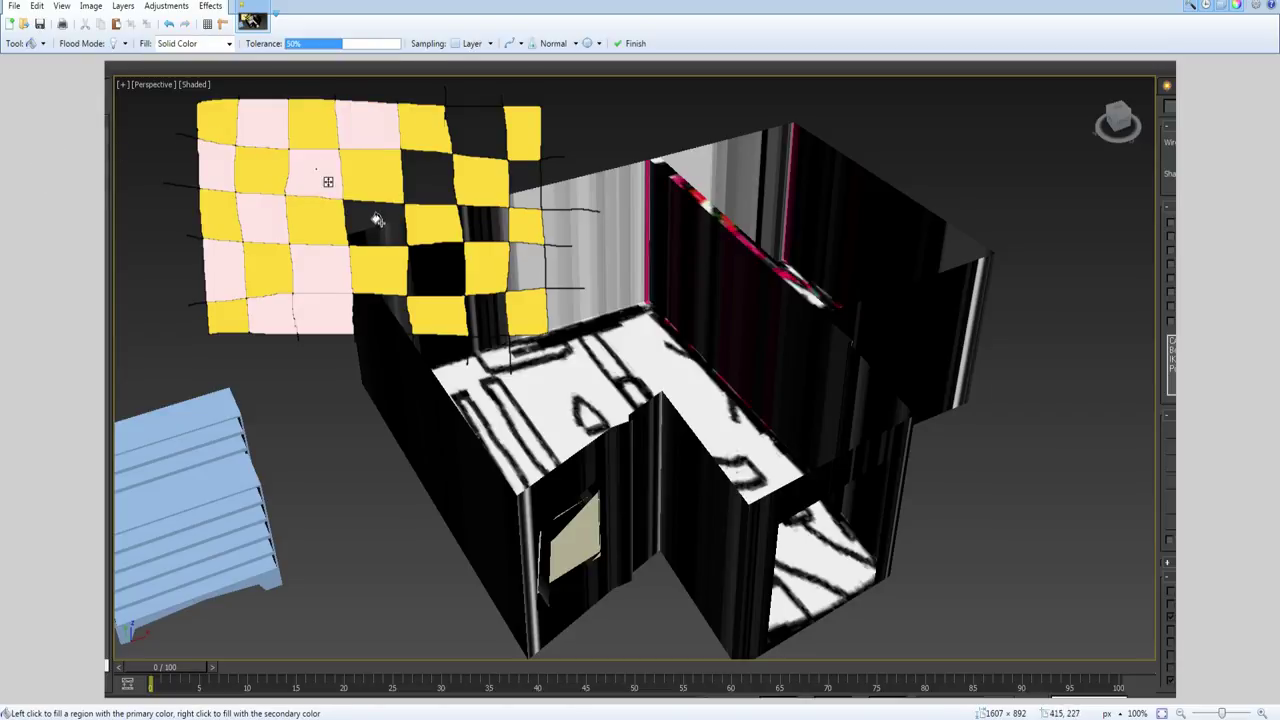
{"action": "left_click", "coordinate": [372, 220]}
{"action": "left_click", "coordinate": [425, 180]}
{"action": "left_click", "coordinate": [472, 130]}
{"action": "left_click", "coordinate": [520, 190]}
{"action": "left_click", "coordinate": [490, 222]}
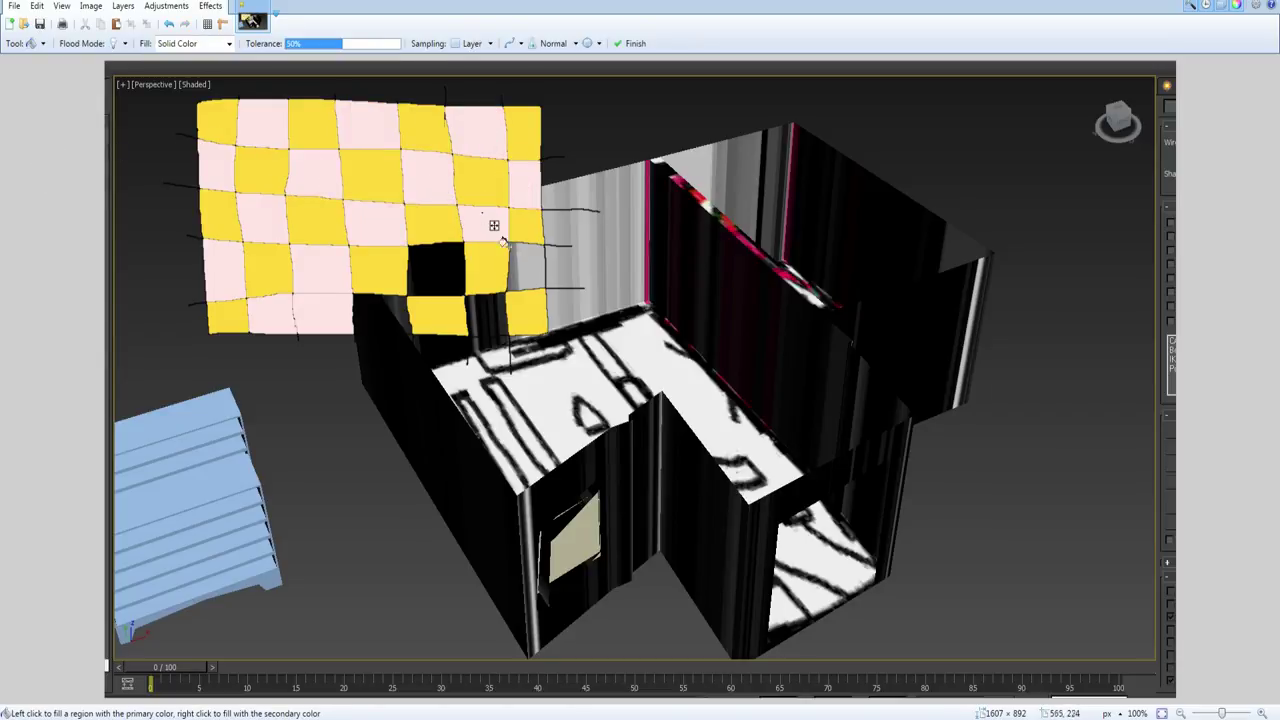
Step: Fill the remaining empty squares in the checkerboard's two lowest rows with pale pink
{"action": "left_click", "coordinate": [517, 265]}
{"action": "left_click", "coordinate": [488, 315]}
{"action": "left_click", "coordinate": [432, 270]}
{"action": "left_click", "coordinate": [386, 318]}
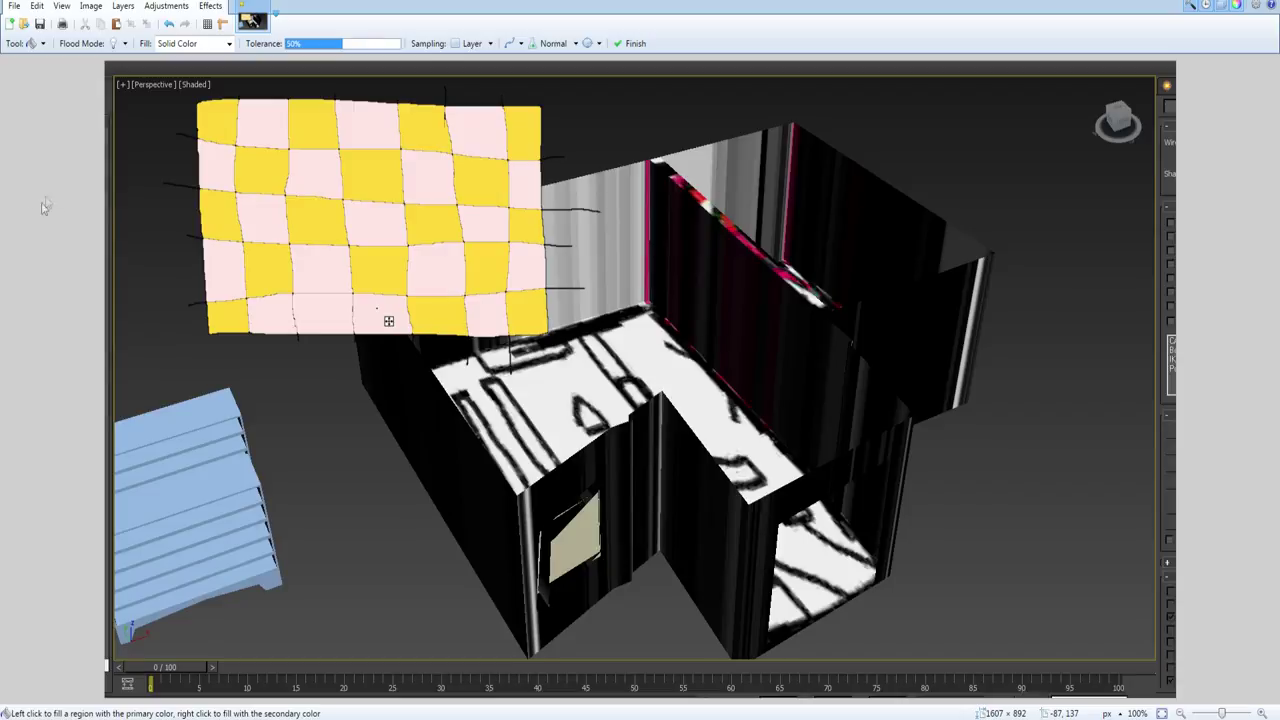
Step: Scribble yellow over the third square of the bottom row with the brush and move the checkerboard to the screenshot's upper right
{"action": "key", "text": "k"}
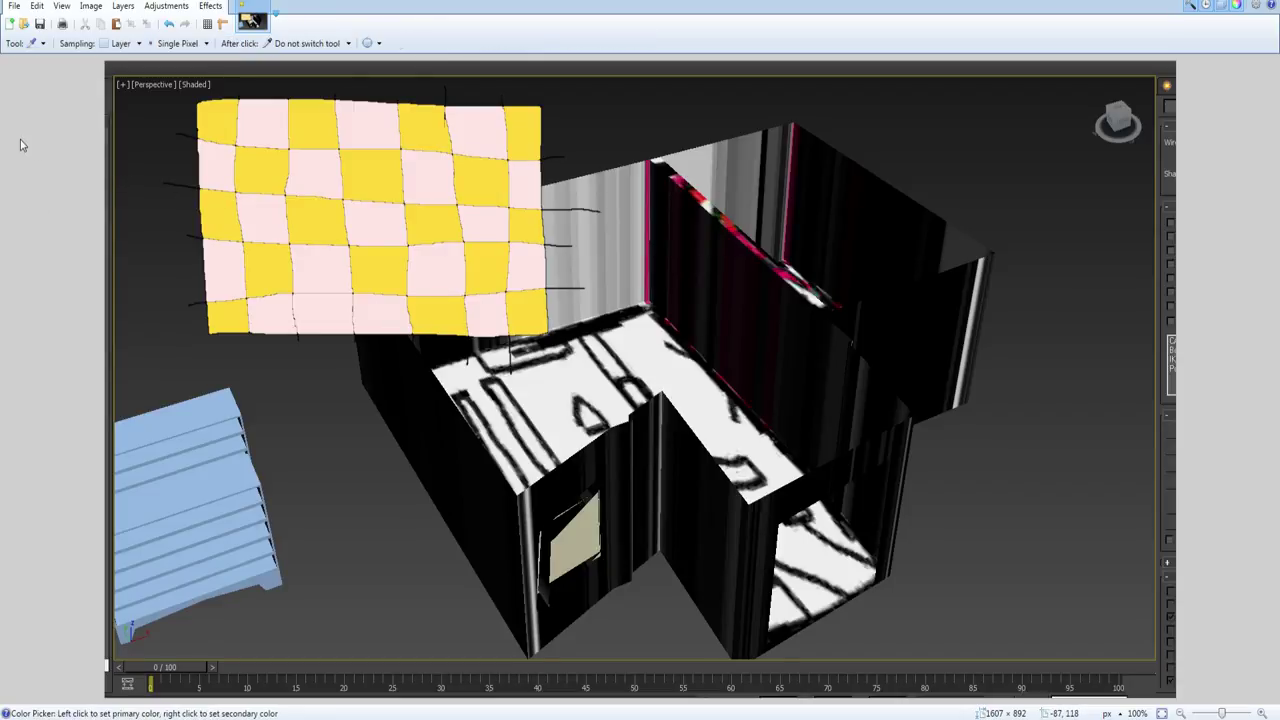
{"action": "key", "text": "f"}
{"action": "key", "text": "b"}
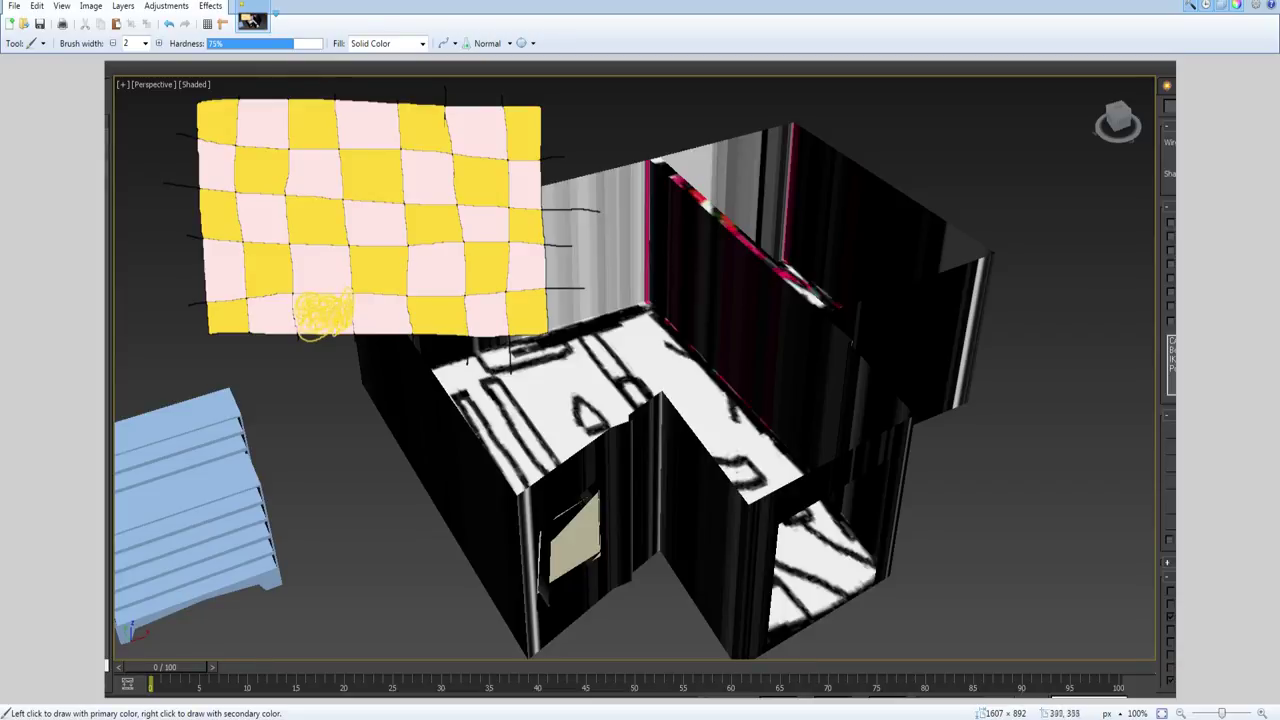
{"action": "left_click_drag", "start_coordinate": [344, 332], "coordinate": [310, 342]}
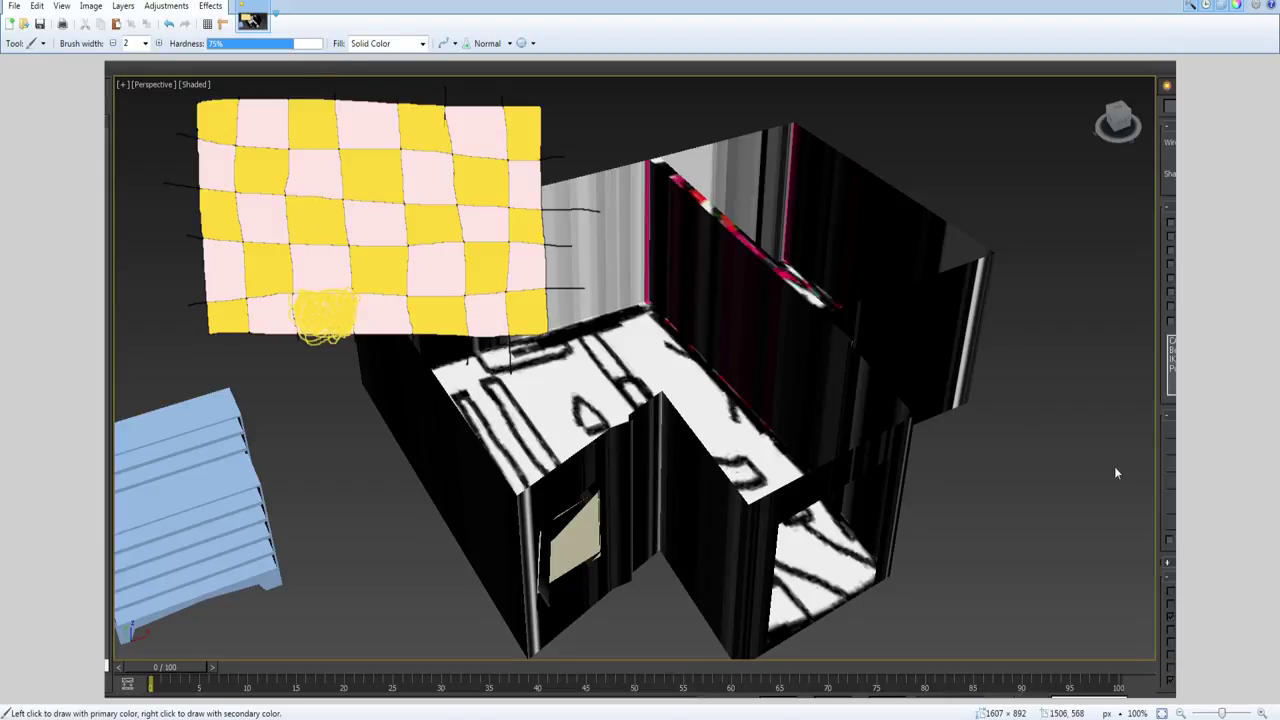
{"action": "key", "text": "m"}
{"action": "left_click_drag", "start_coordinate": [401, 265], "coordinate": [990, 265]}
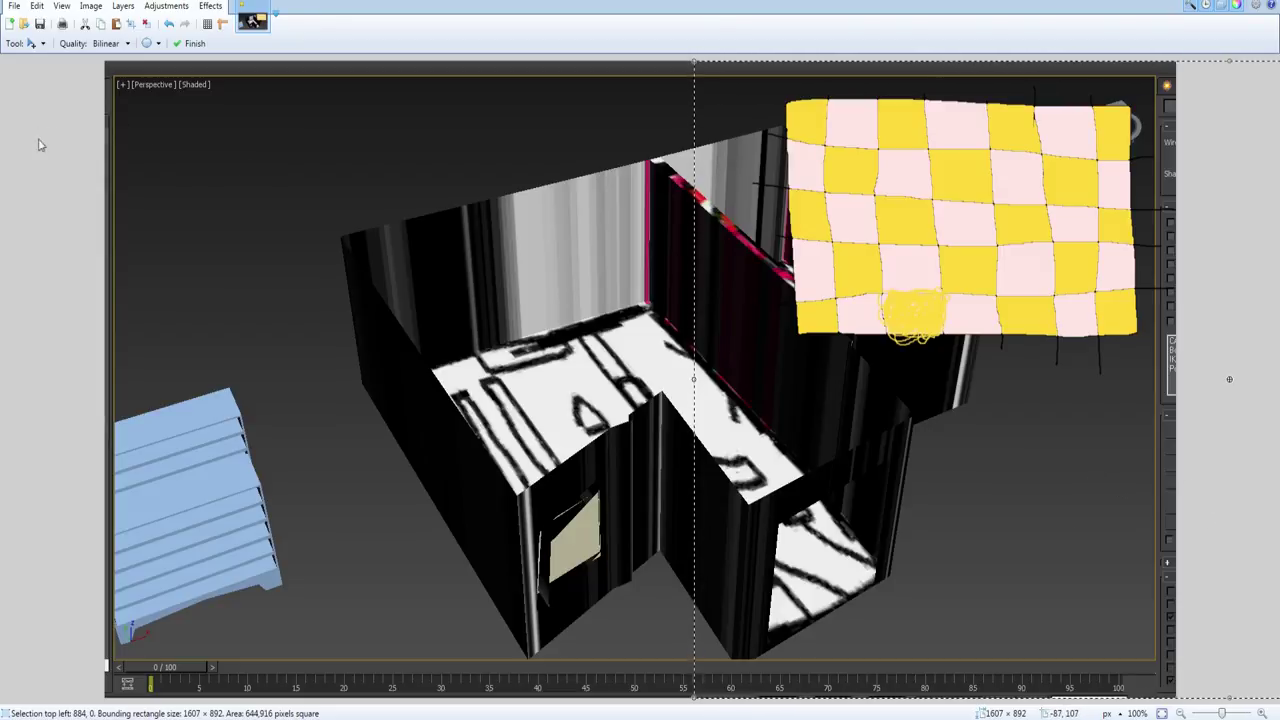
Step: Switch to the browser and look through the image results for walls of a shop for reference ideas
{"action": "key", "text": "b"}
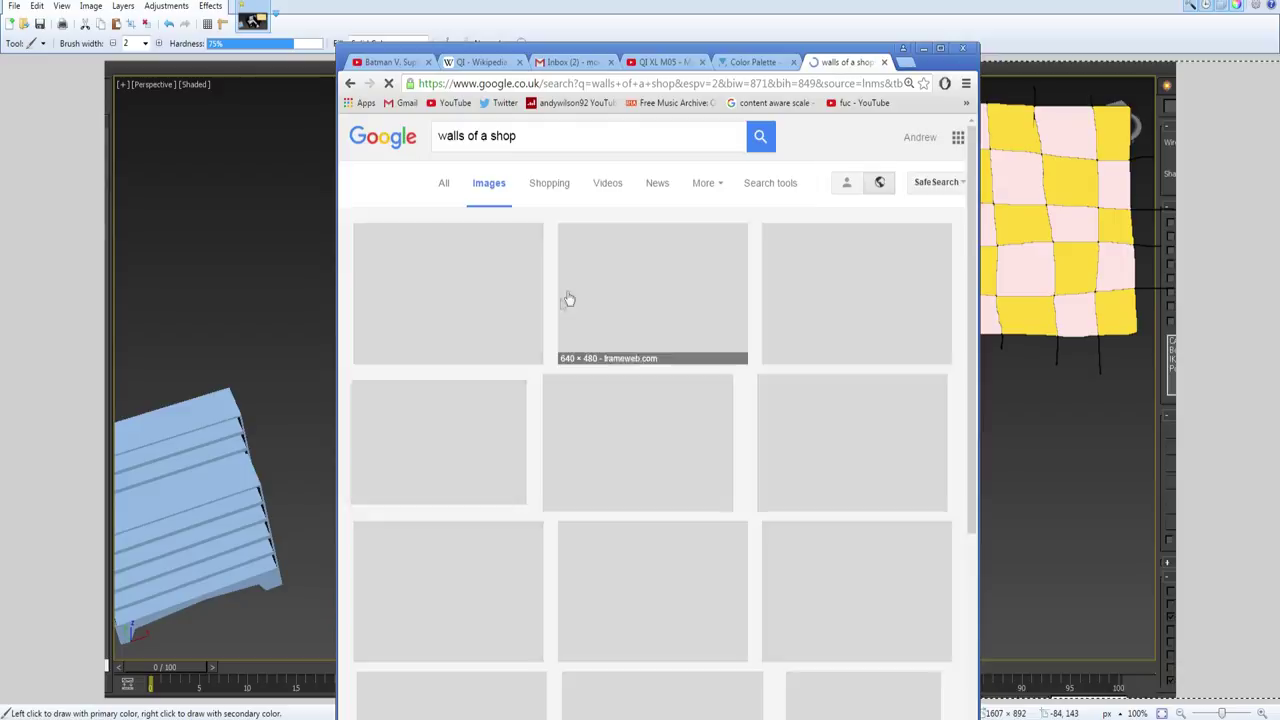
{"action": "scroll", "coordinate": [569, 290], "scroll_direction": "down", "scroll_amount": 2}
{"action": "scroll", "coordinate": [576, 287], "scroll_direction": "down", "scroll_amount": 2}
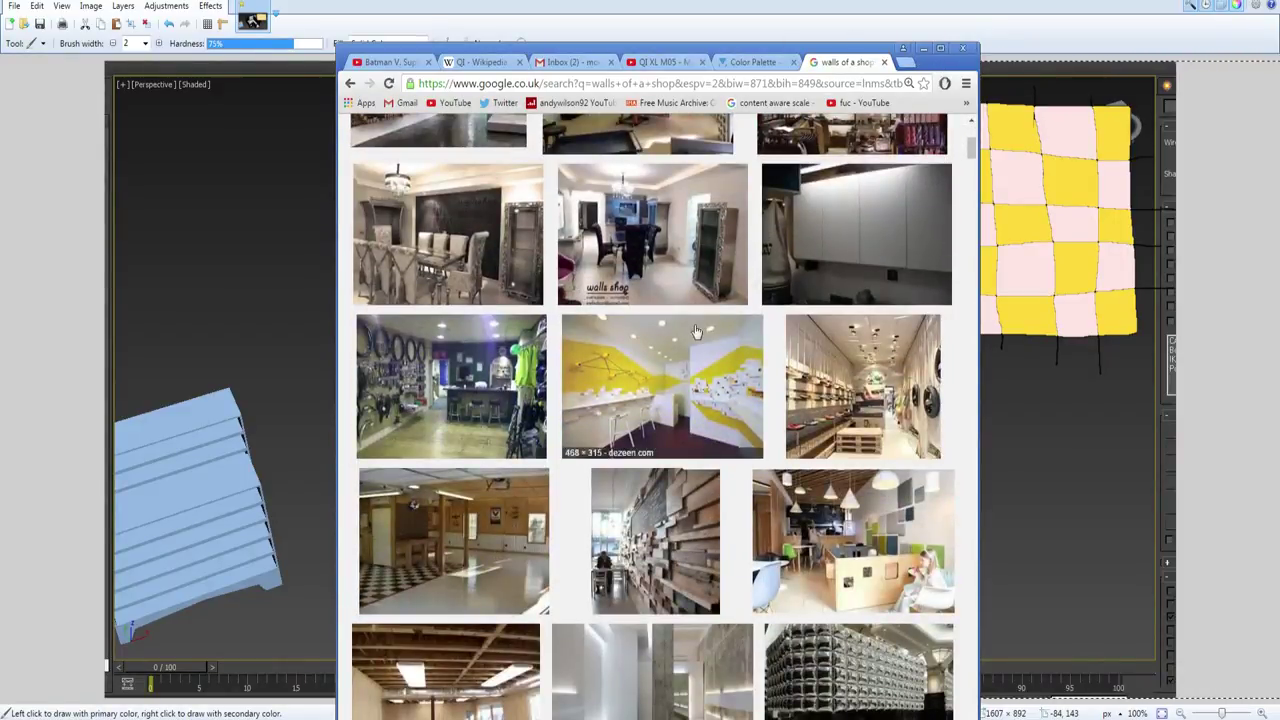
{"action": "scroll", "coordinate": [700, 370], "scroll_direction": "down", "scroll_amount": 15}
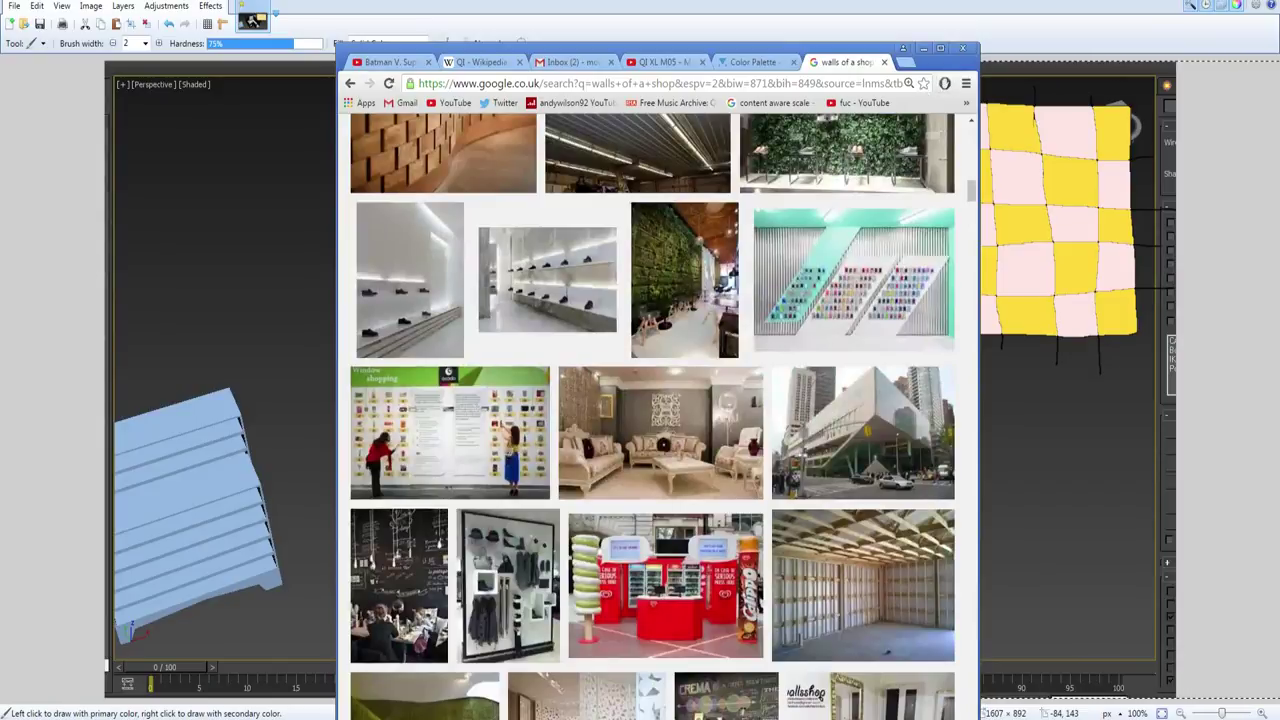
{"action": "left_click", "coordinate": [923, 49]}
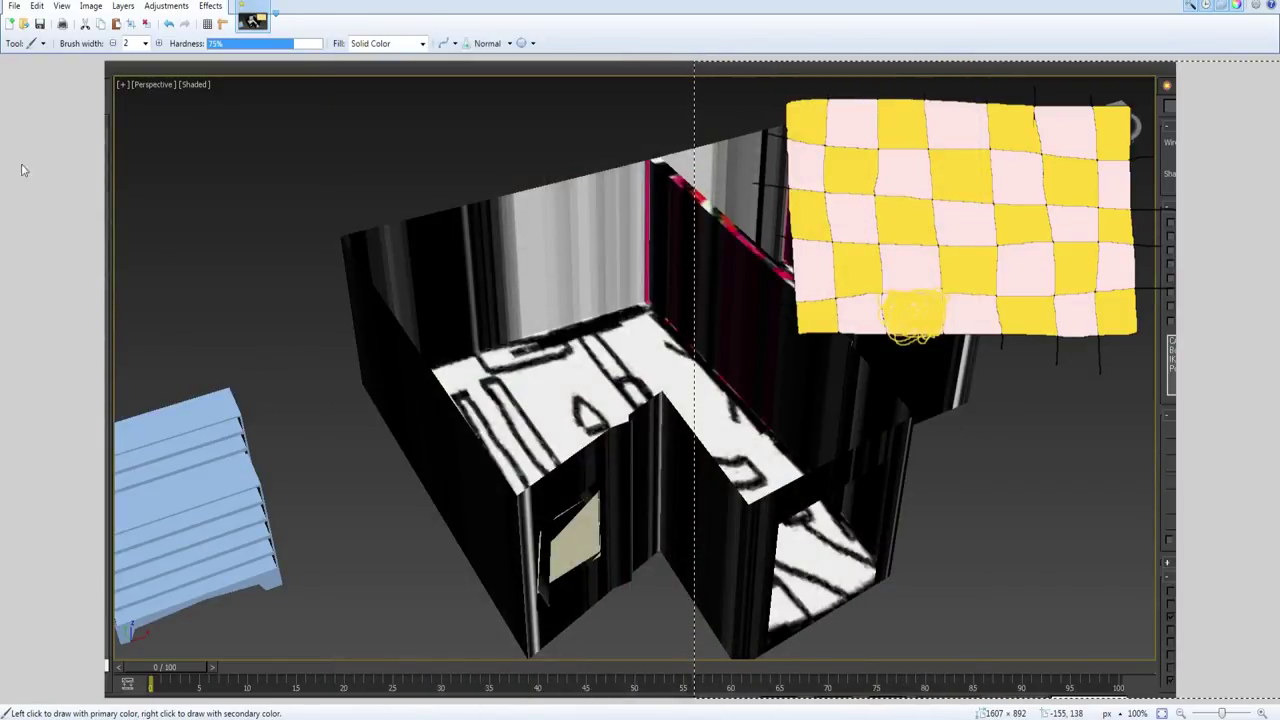
Step: Brush a rough square outline over the screenshot's upper left and fill it with light pink-lilac
{"action": "key", "text": "f"}
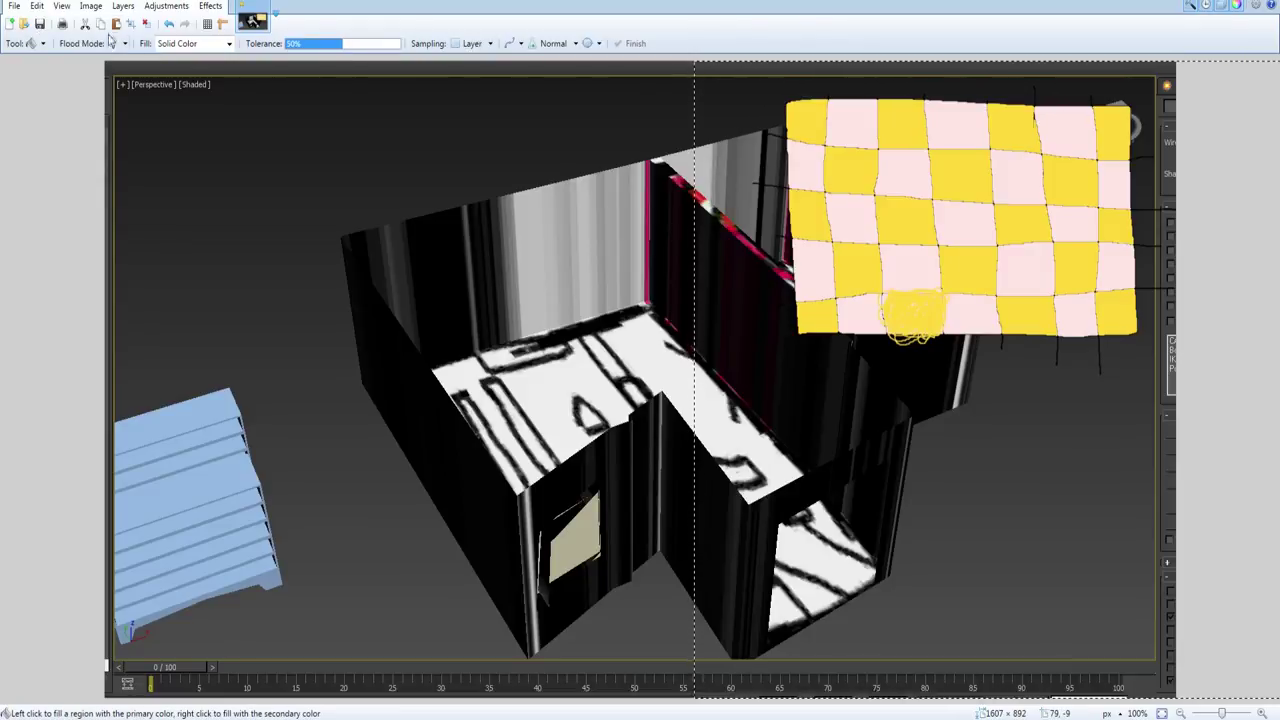
{"action": "left_click", "coordinate": [90, 7]}
{"action": "left_click", "coordinate": [62, 198]}
{"action": "left_click", "coordinate": [20, 172]}
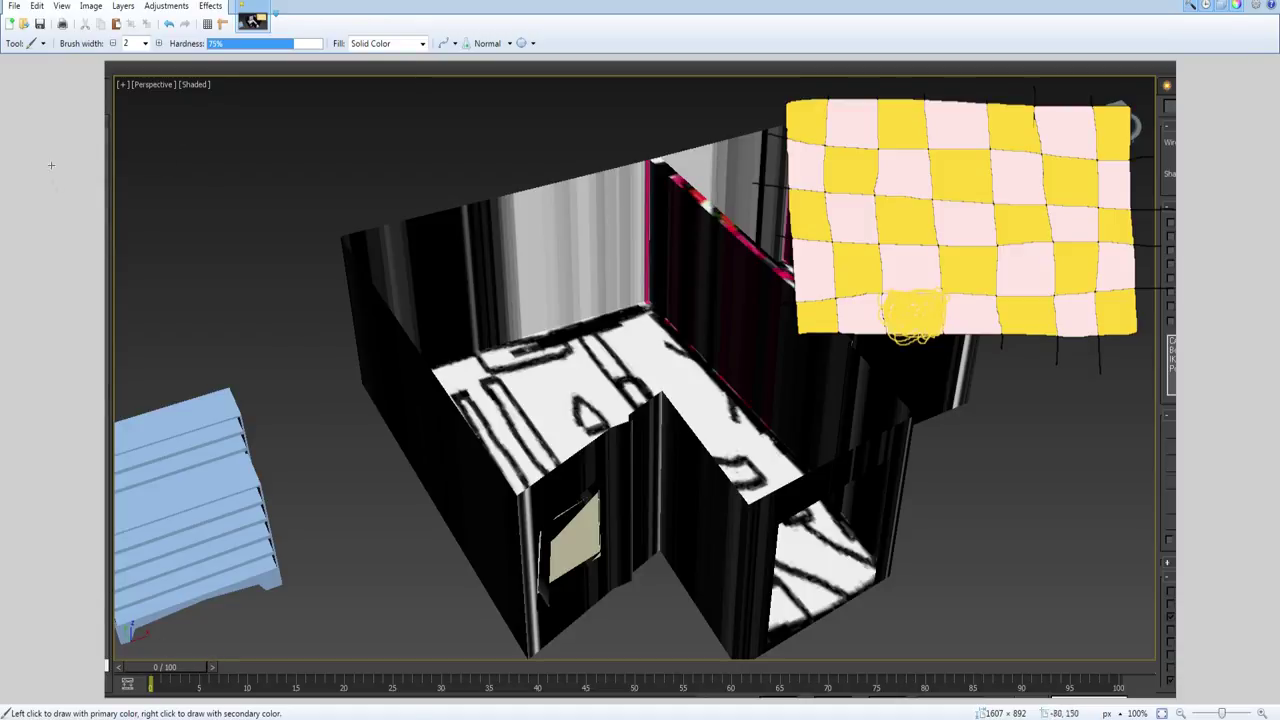
{"action": "mouse_move", "coordinate": [163, 125]}
{"action": "left_mouse_down"}
{"action": "mouse_move", "coordinate": [177, 383]}
{"action": "mouse_move", "coordinate": [436, 378]}
{"action": "mouse_move", "coordinate": [452, 130]}
{"action": "mouse_move", "coordinate": [250, 104]}
{"action": "mouse_move", "coordinate": [160, 128]}
{"action": "left_mouse_up"}
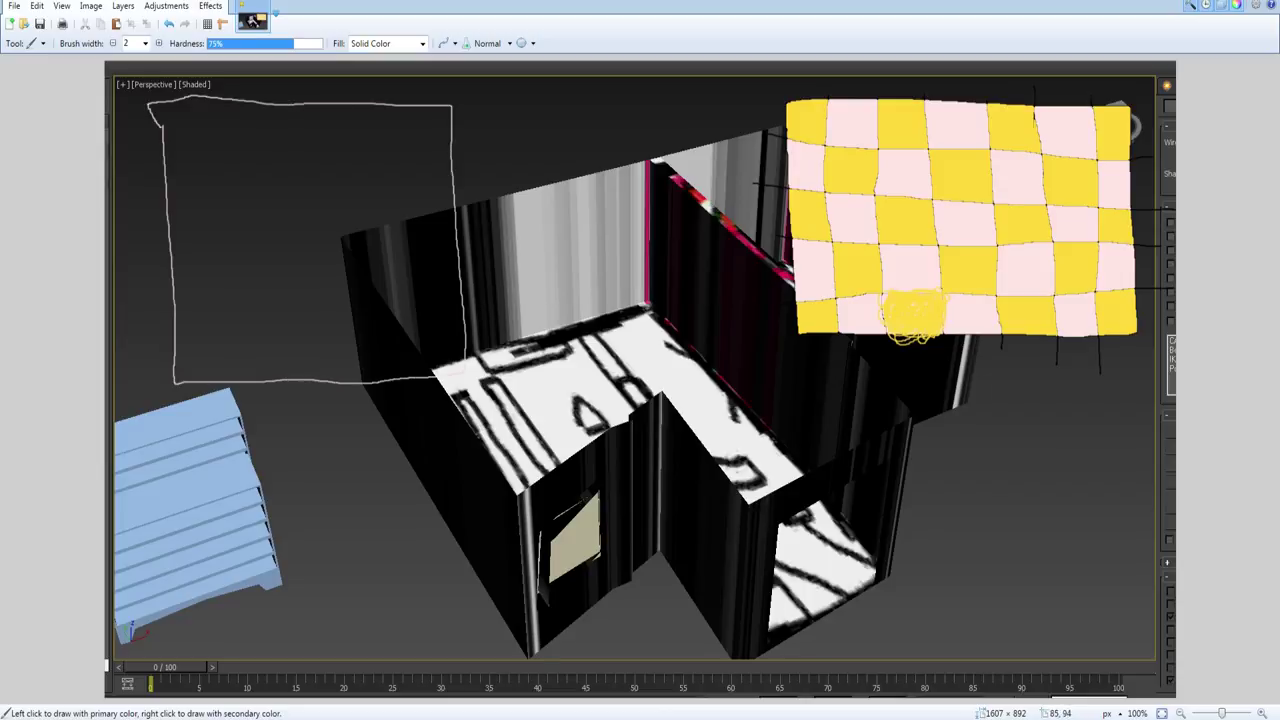
{"action": "key", "text": "4"}
{"action": "left_click", "coordinate": [266, 189]}
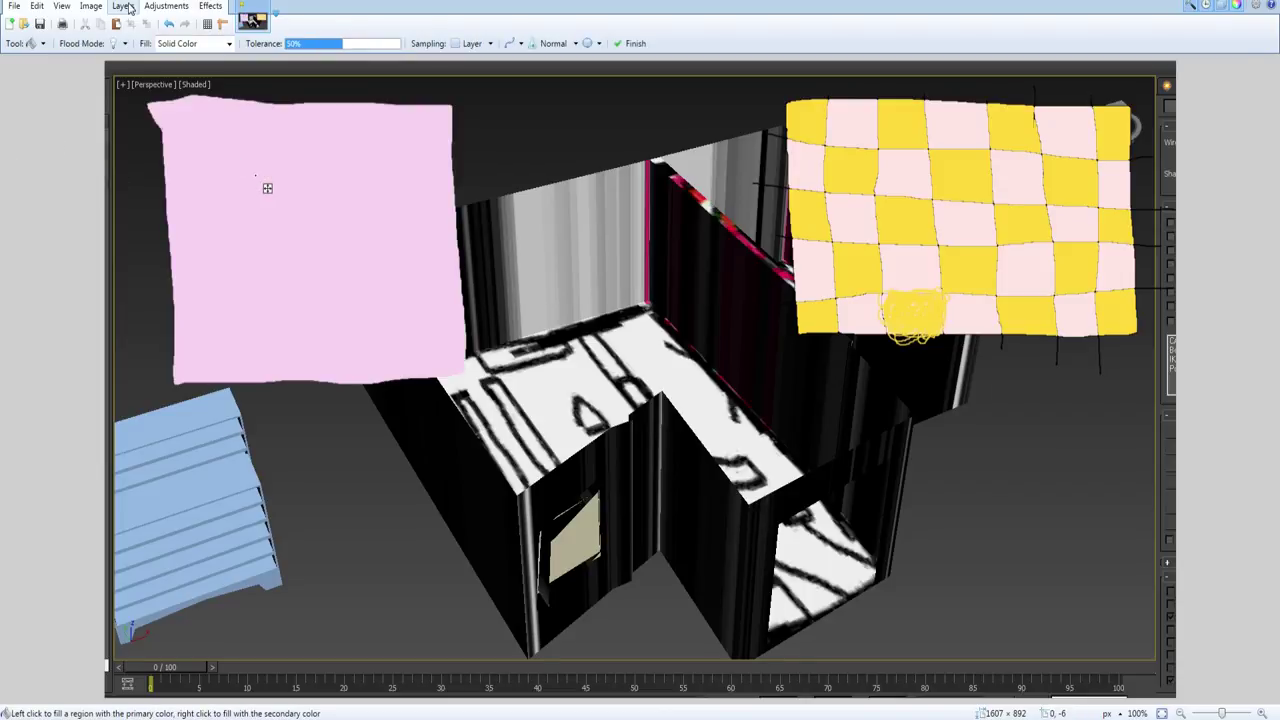
Step: Select an area of about 670 × 534 px around the lilac square and apply Ink Sketch with Coloring 100
{"action": "key", "text": "s"}
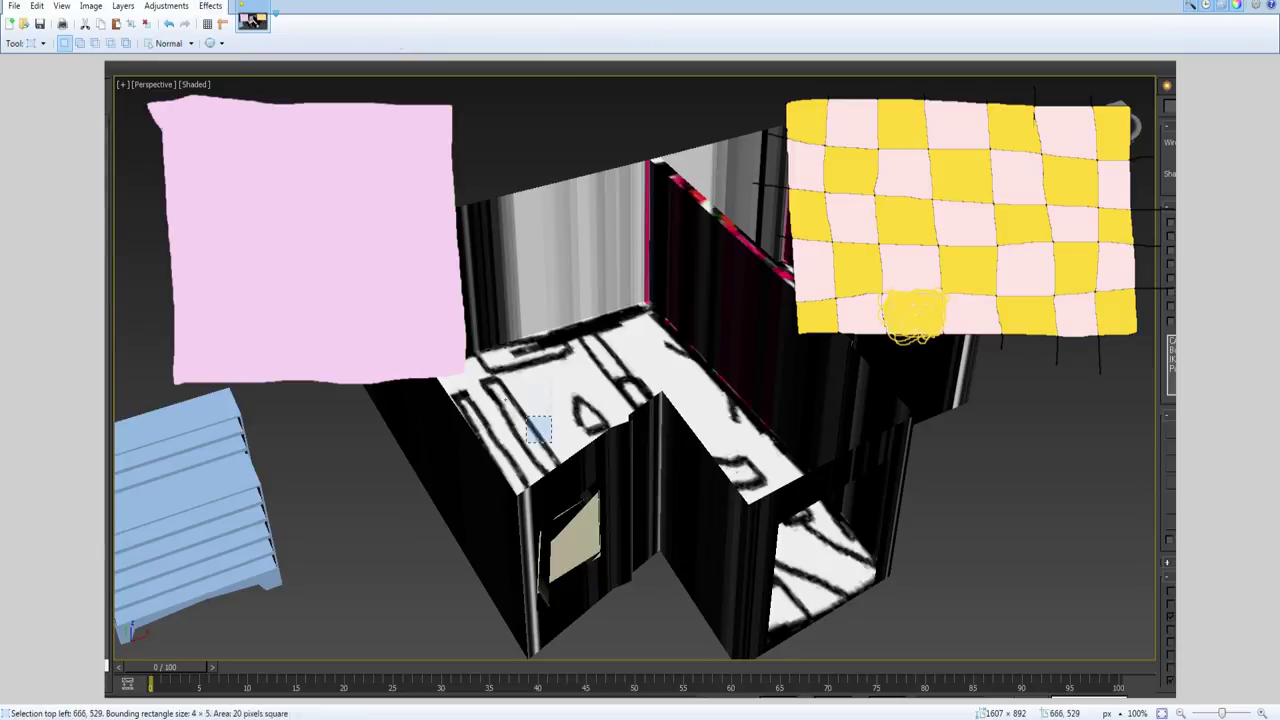
{"action": "left_click_drag", "start_coordinate": [552, 443], "coordinate": [55, 33]}
{"action": "left_click", "coordinate": [208, 5]}
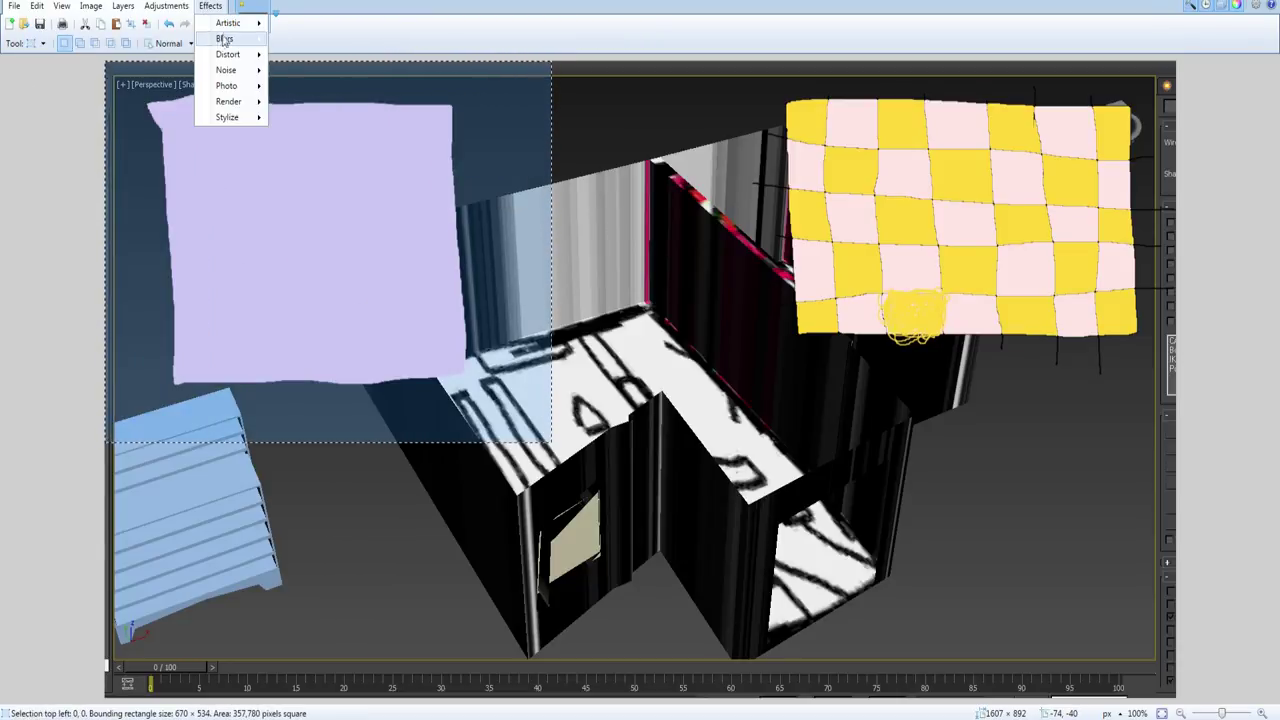
{"action": "mouse_move", "coordinate": [247, 27]}
{"action": "left_click", "coordinate": [308, 24]}
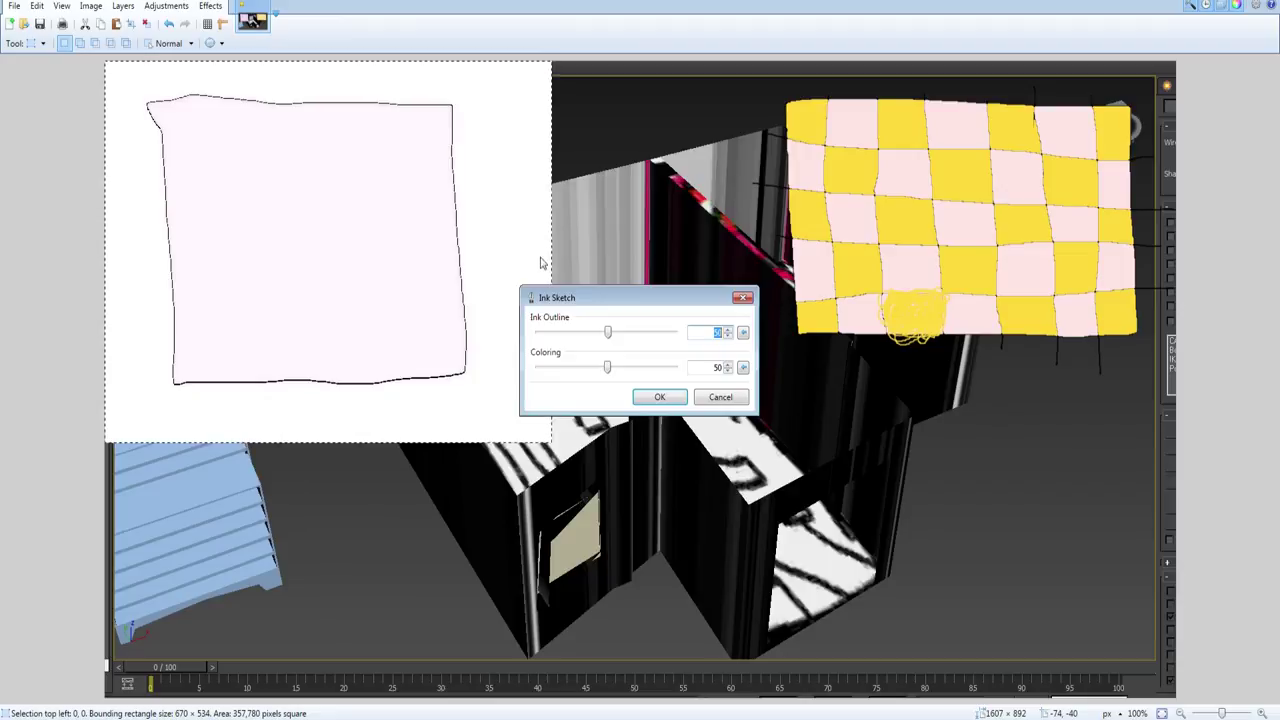
{"action": "left_click_drag", "start_coordinate": [606, 367], "coordinate": [659, 371]}
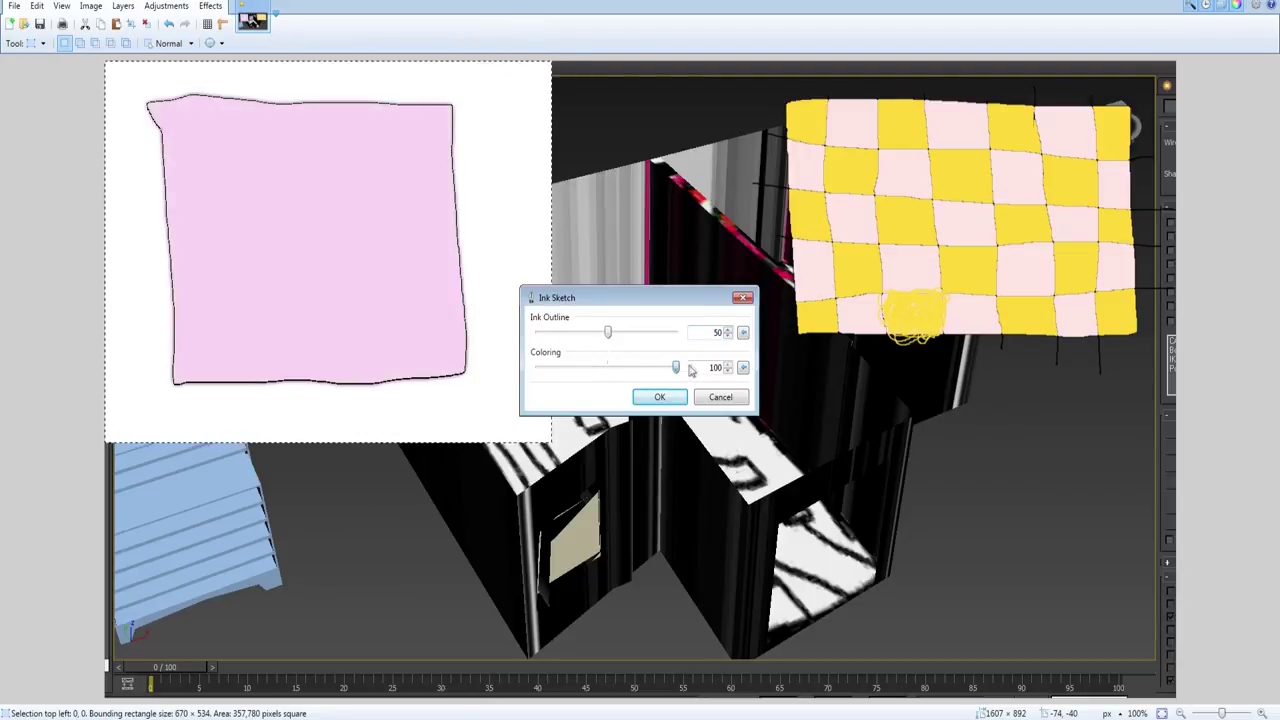
{"action": "left_click", "coordinate": [660, 397]}
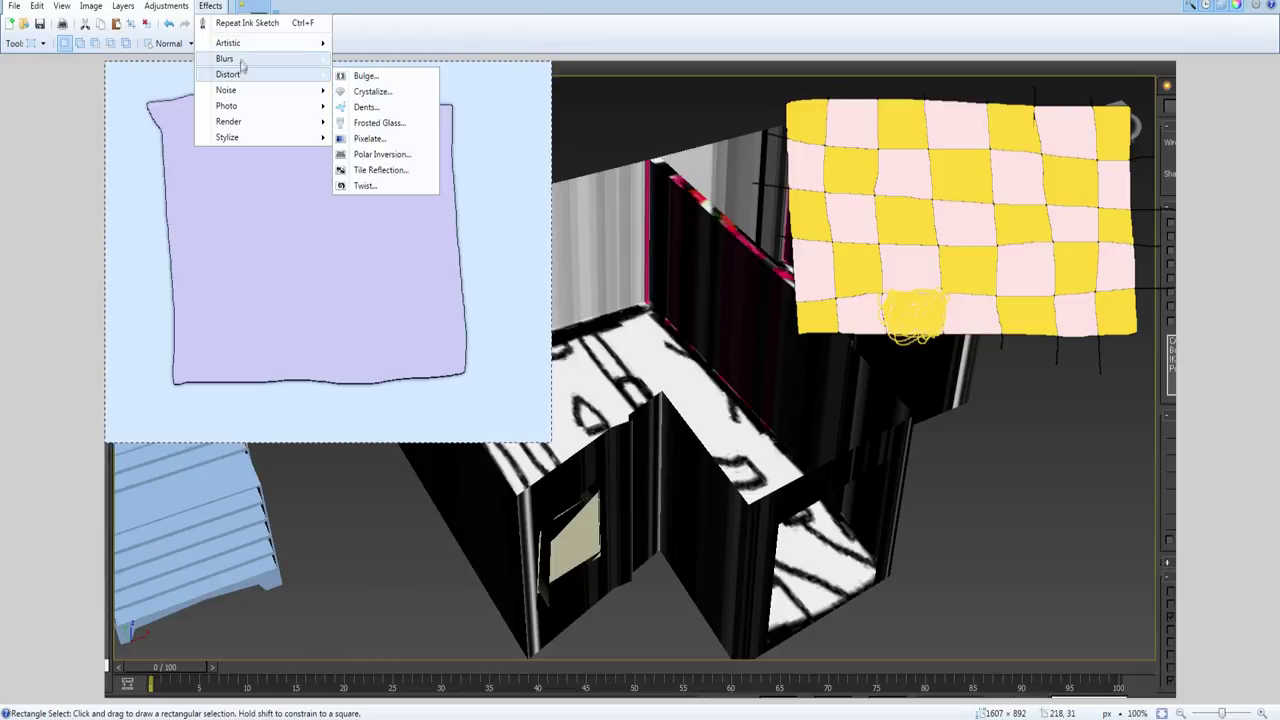
Step: Apply Oil Painting with brush size 3 and coarseness 217, and Add Noise at intensity 64, to the area around the lilac square
{"action": "left_click", "coordinate": [387, 62]}
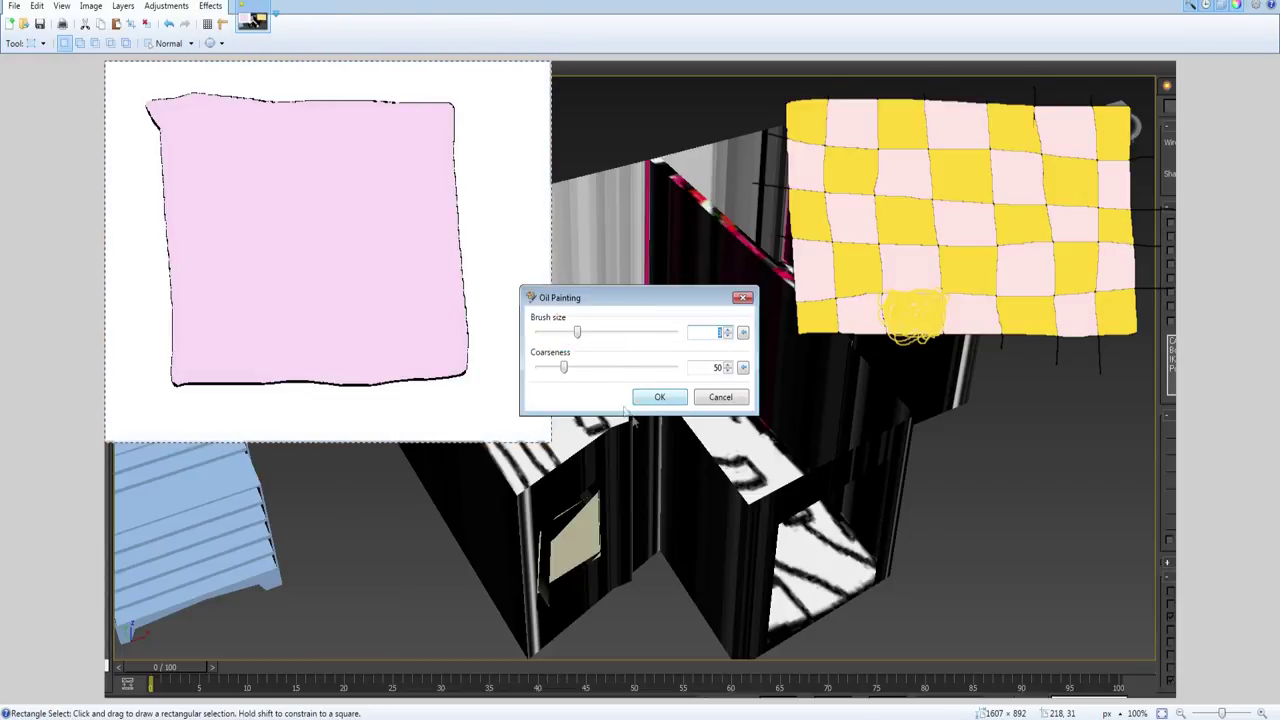
{"action": "left_click_drag", "start_coordinate": [566, 369], "coordinate": [660, 366]}
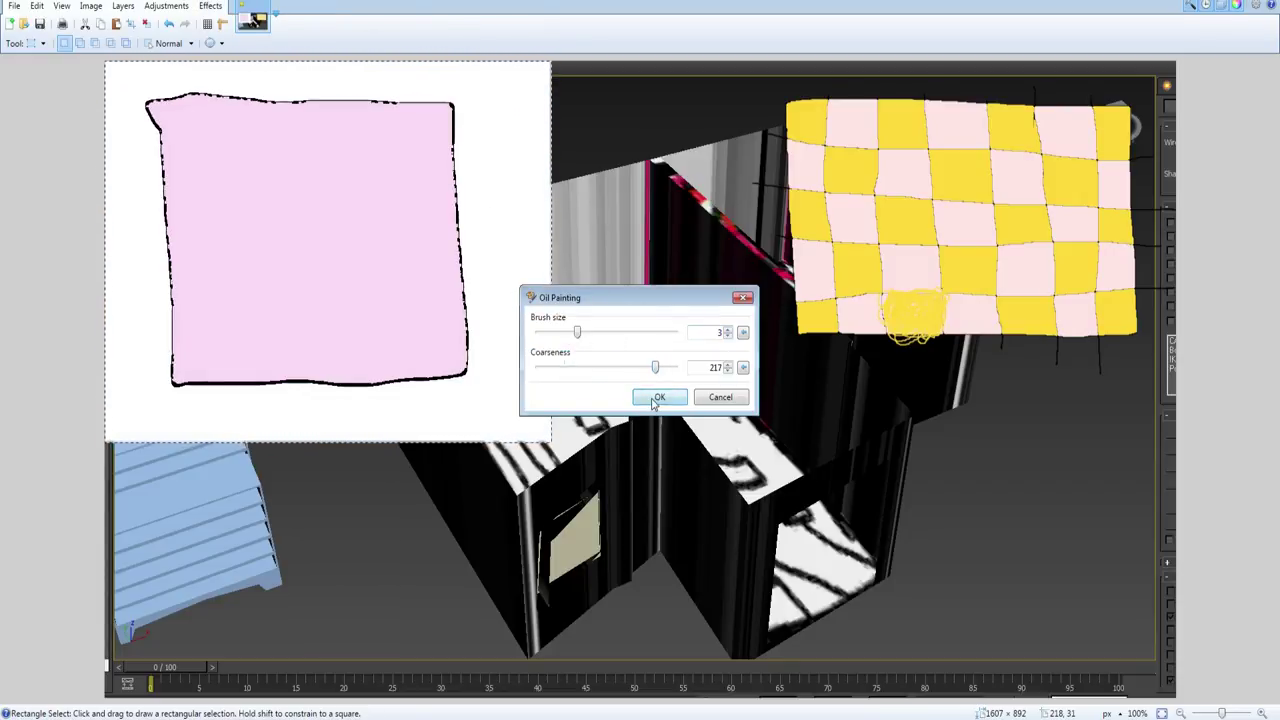
{"action": "left_click", "coordinate": [655, 397]}
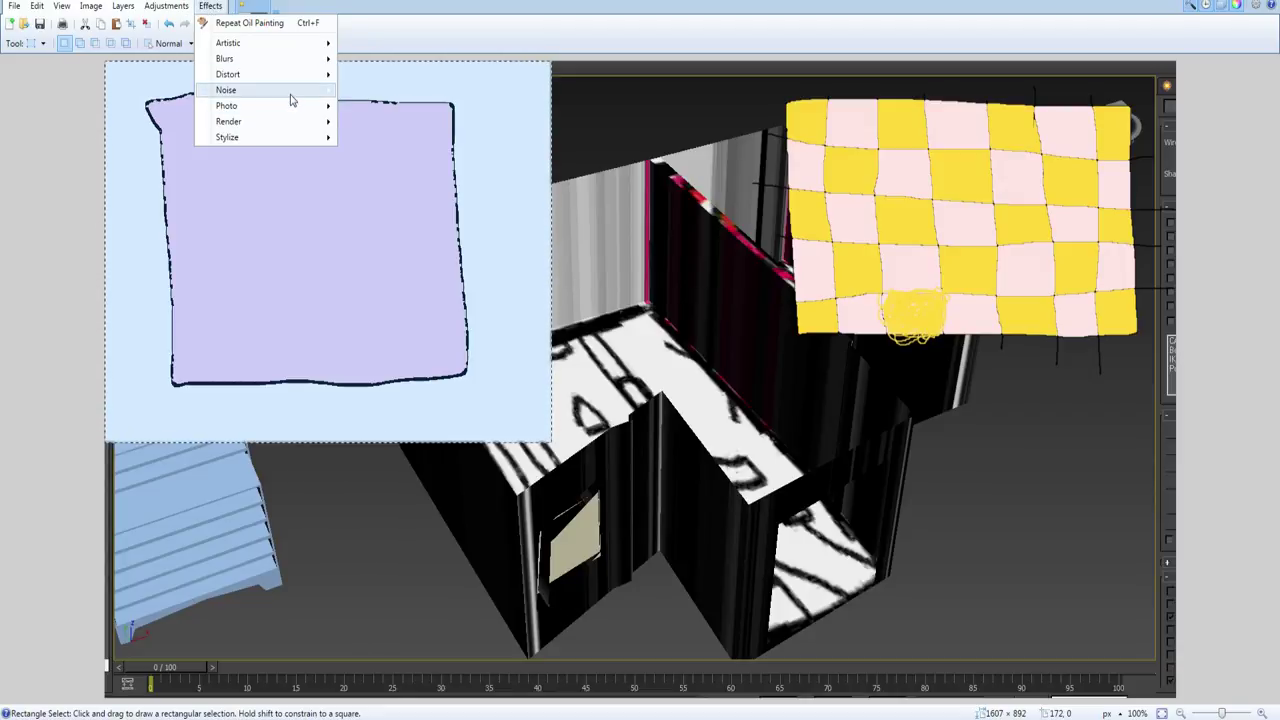
{"action": "left_click", "coordinate": [379, 91]}
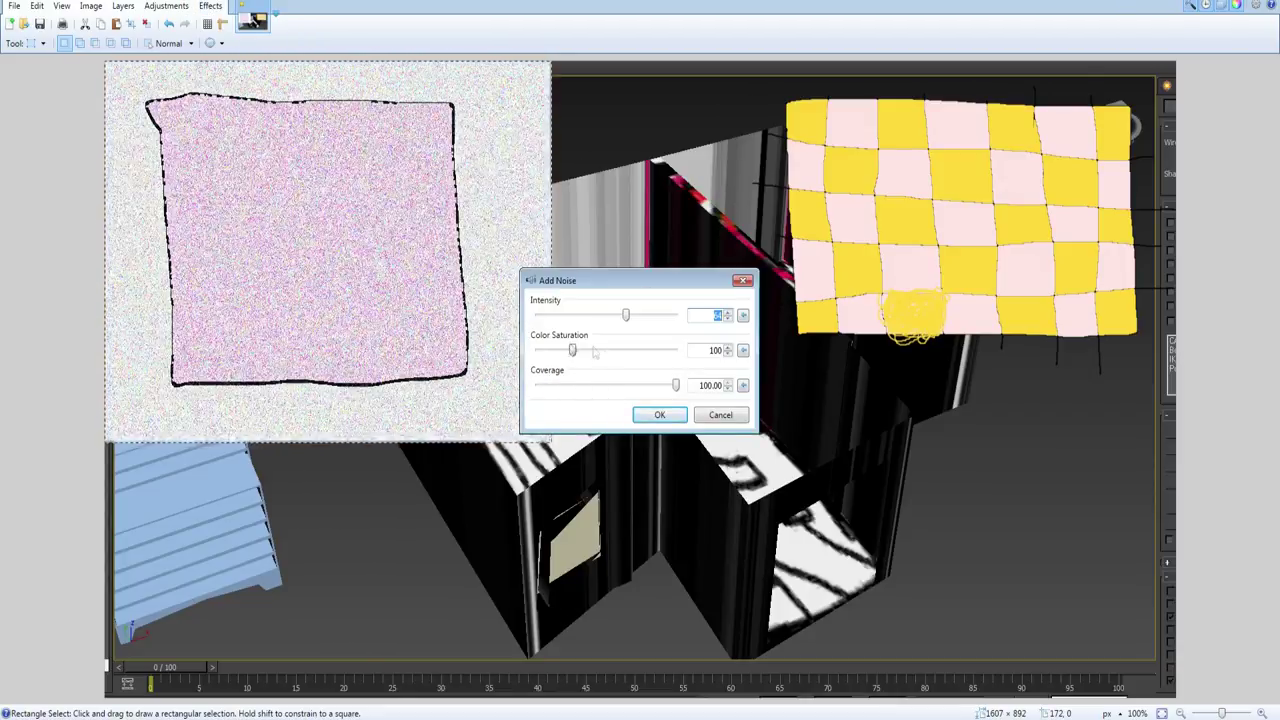
{"action": "left_click", "coordinate": [672, 416]}
Step: Soften the noisy area around the lilac square with a slight Gaussian Blur
{"action": "left_click", "coordinate": [210, 5]}
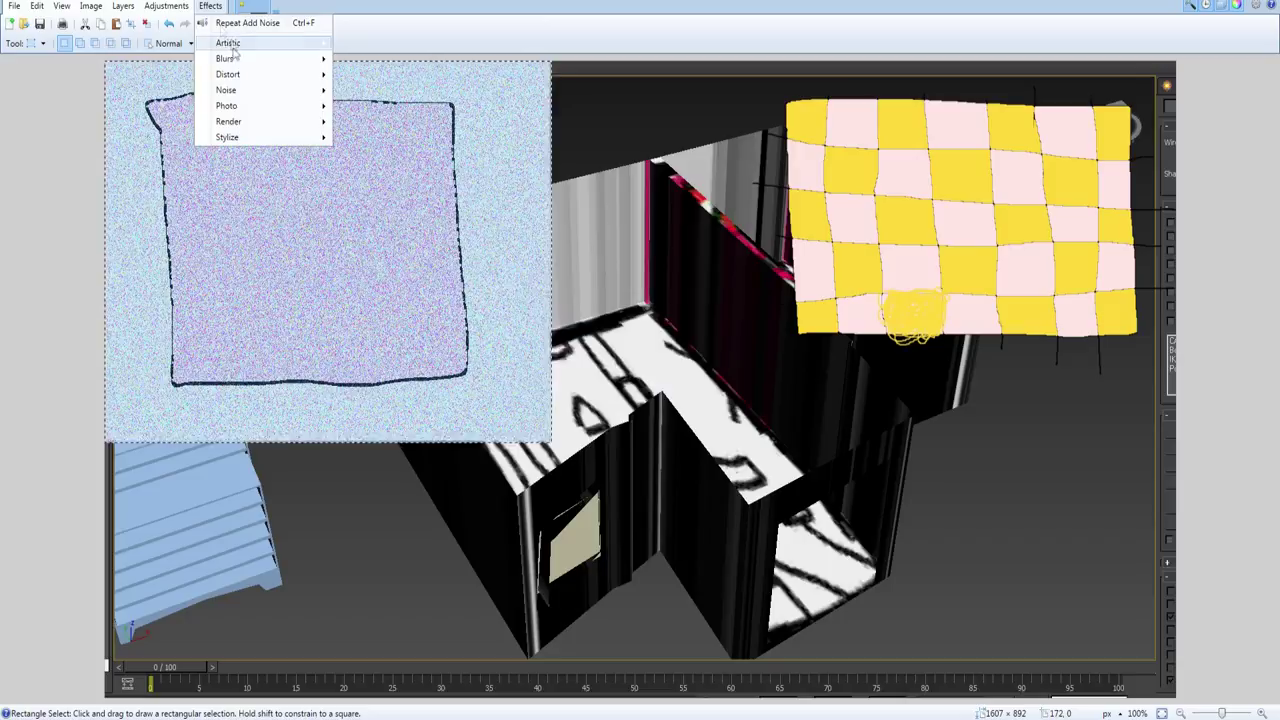
{"action": "mouse_move", "coordinate": [237, 59]}
{"action": "left_click", "coordinate": [385, 76]}
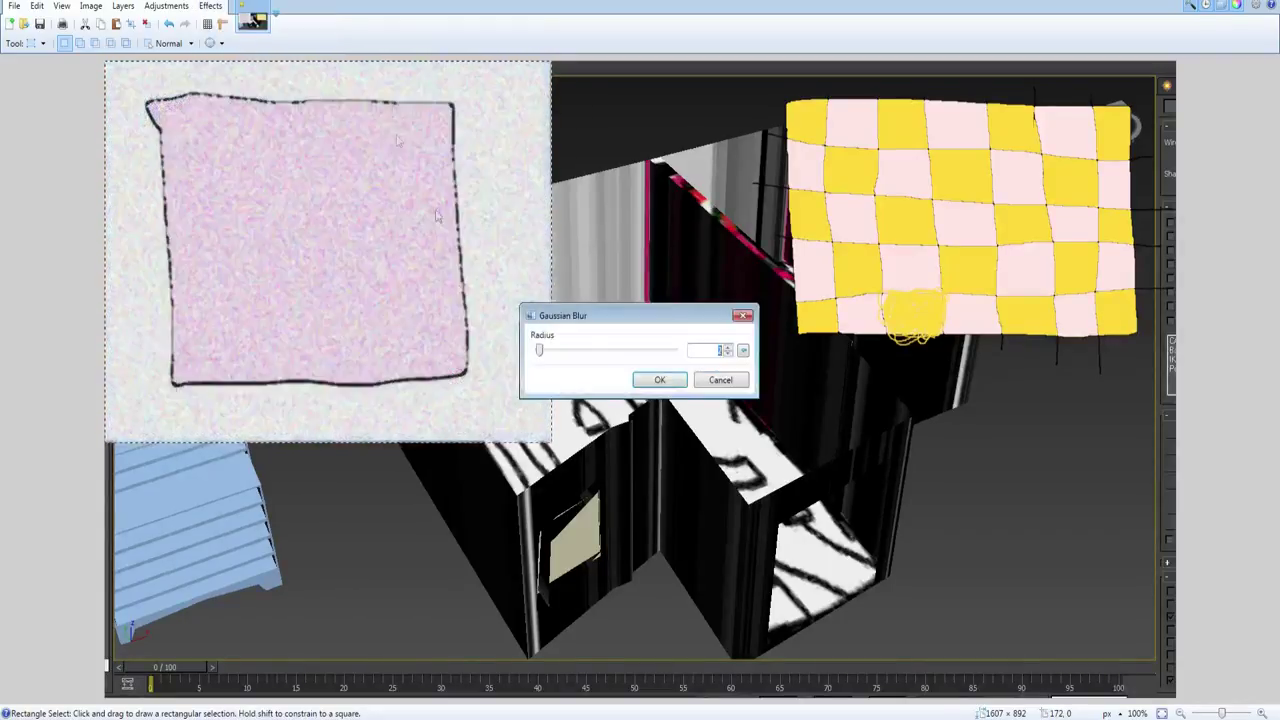
{"action": "mouse_move", "coordinate": [540, 350]}
{"action": "left_mouse_down"}
{"action": "mouse_move", "coordinate": [557, 350]}
{"action": "mouse_move", "coordinate": [543, 352]}
{"action": "left_mouse_up"}
{"action": "left_click", "coordinate": [660, 380]}
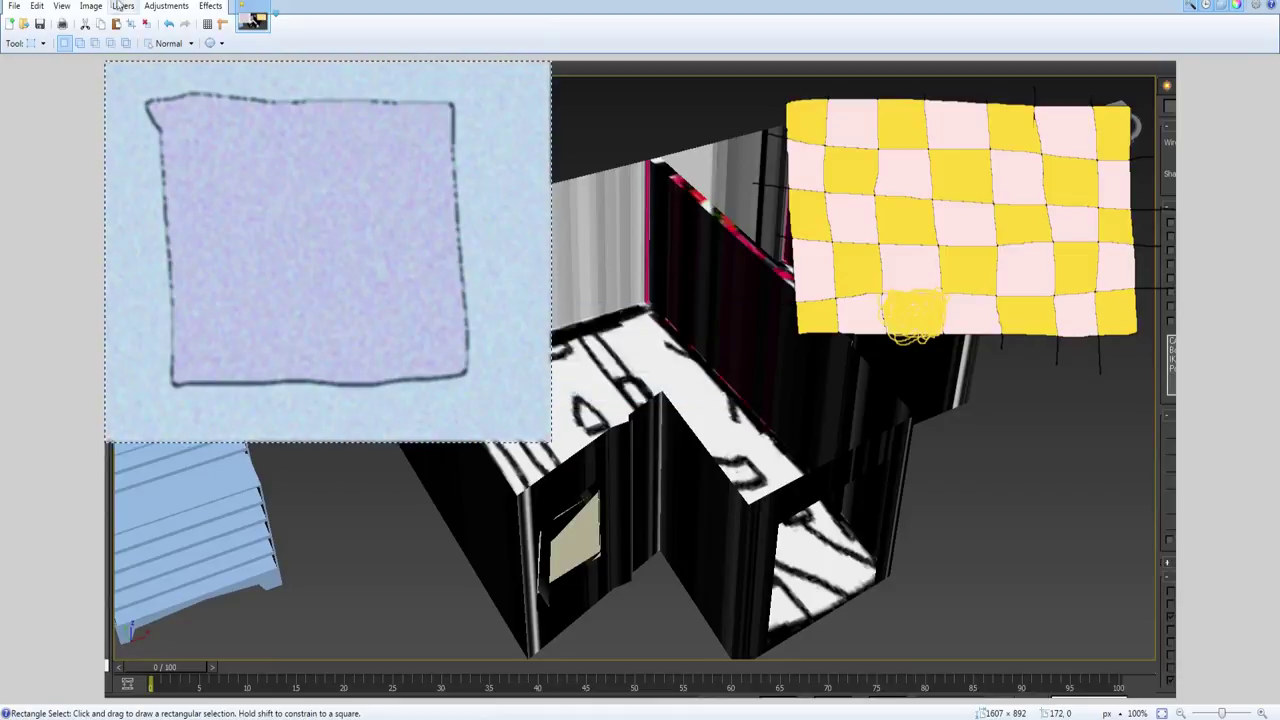
{"action": "left_click", "coordinate": [211, 7]}
{"action": "mouse_move", "coordinate": [283, 124]}
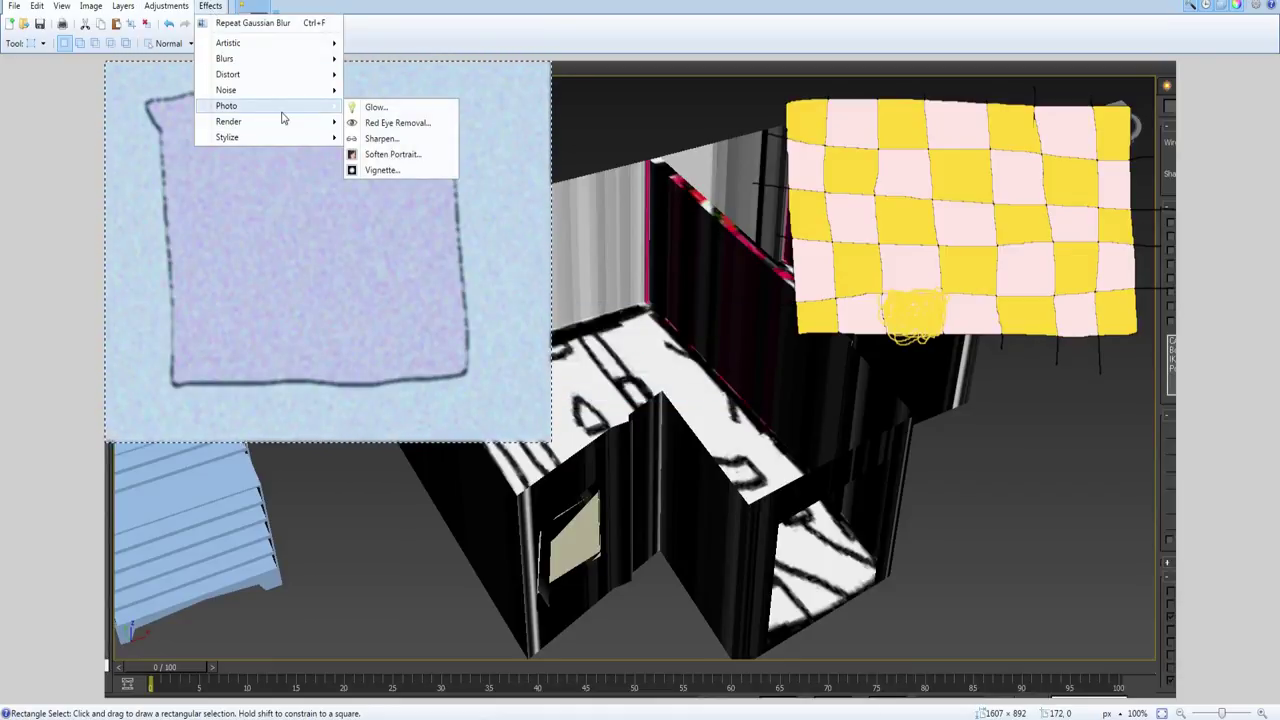
{"action": "left_click", "coordinate": [406, 123]}
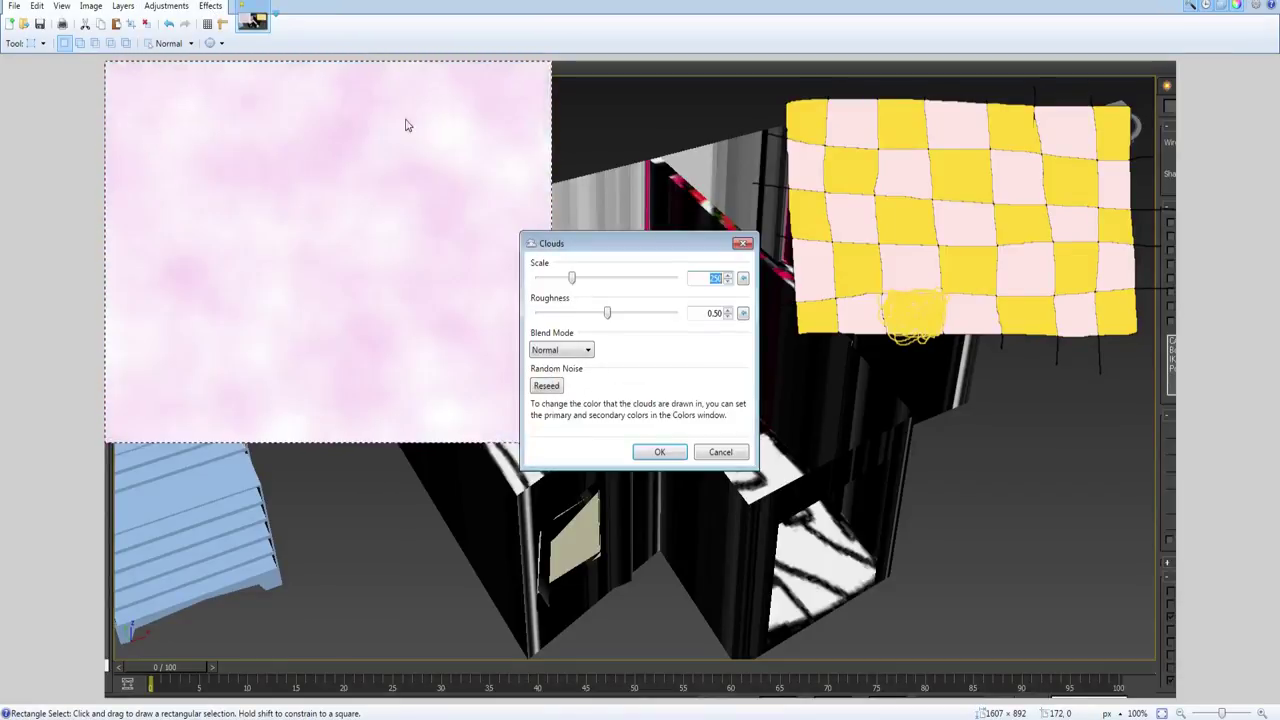
{"action": "left_click", "coordinate": [720, 452]}
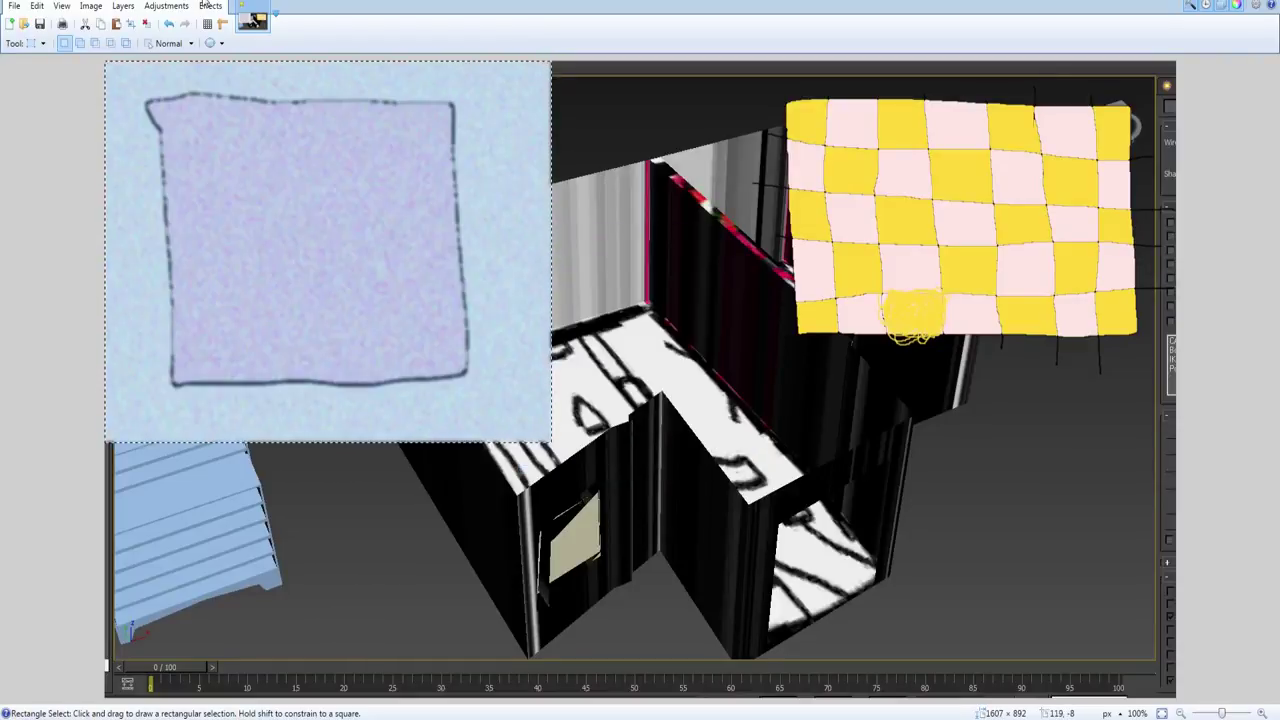
{"action": "left_click", "coordinate": [211, 7]}
{"action": "mouse_move", "coordinate": [227, 137]}
{"action": "left_click", "coordinate": [375, 140]}
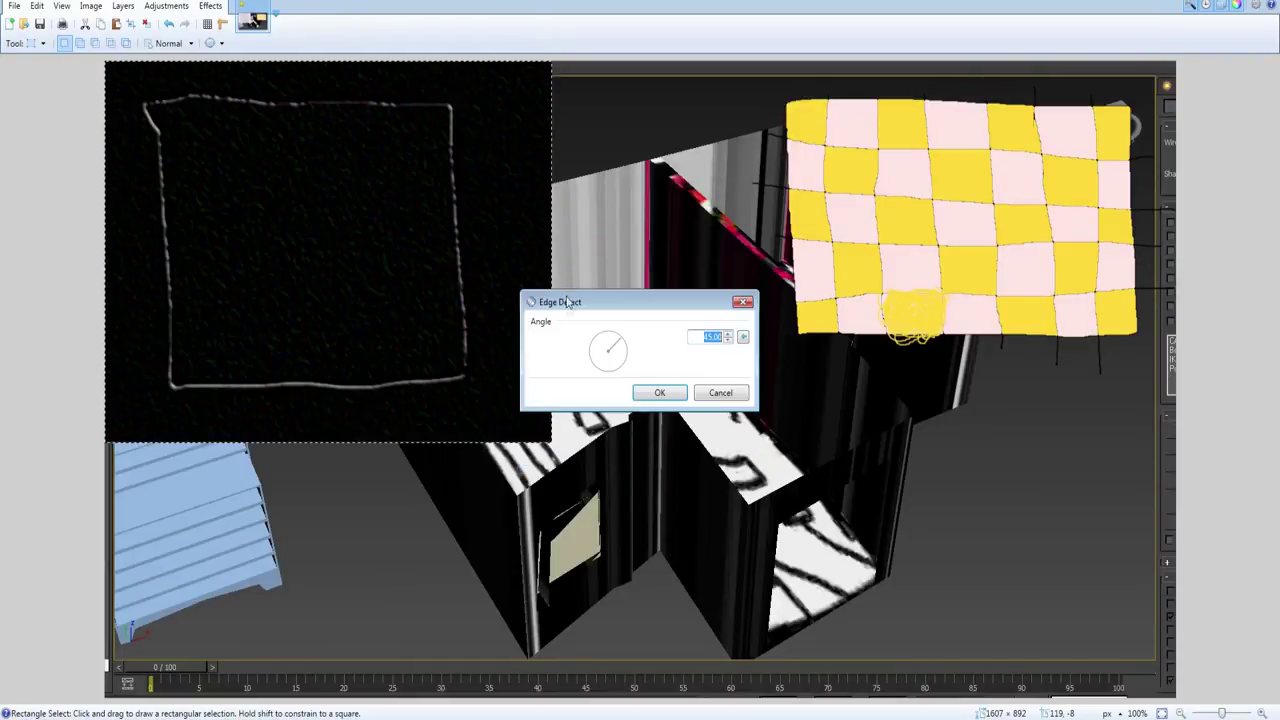
{"action": "left_click", "coordinate": [719, 390]}
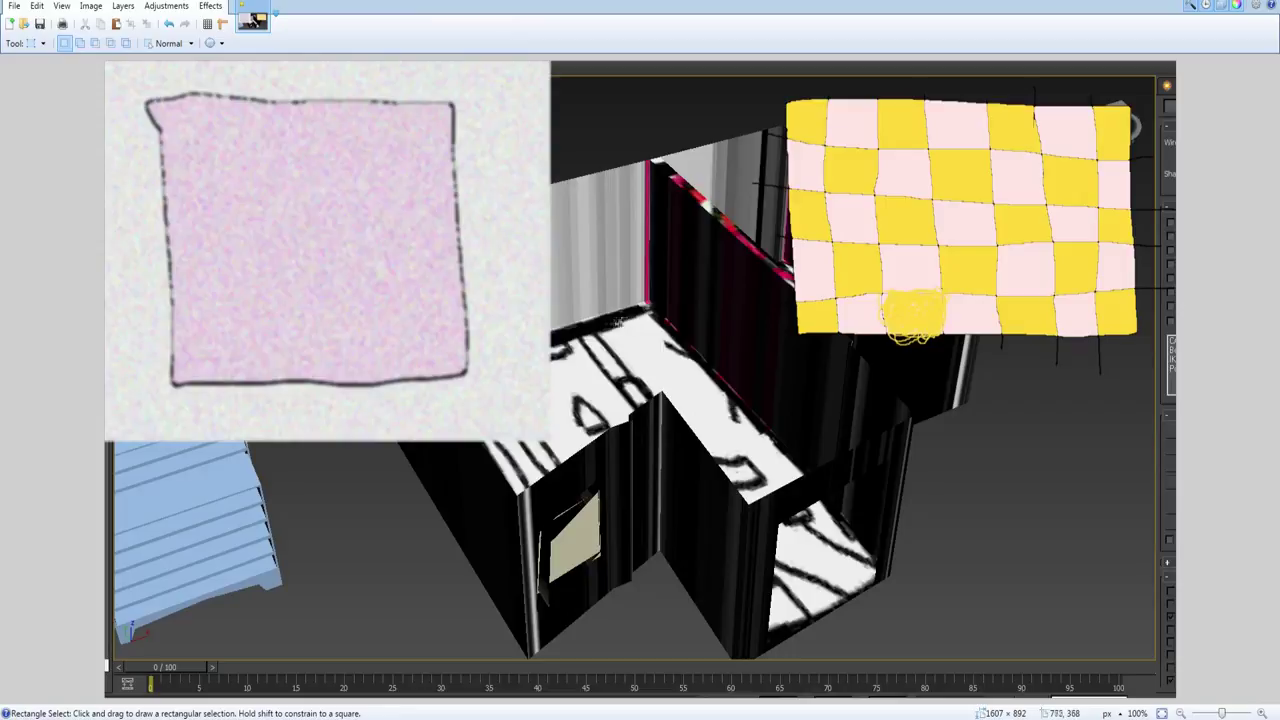
Step: Deselect the area, brush a rough brown square outline over the screenshot's lower middle, and fill it with brown
{"action": "left_click", "coordinate": [618, 324]}
{"action": "key", "text": "b"}
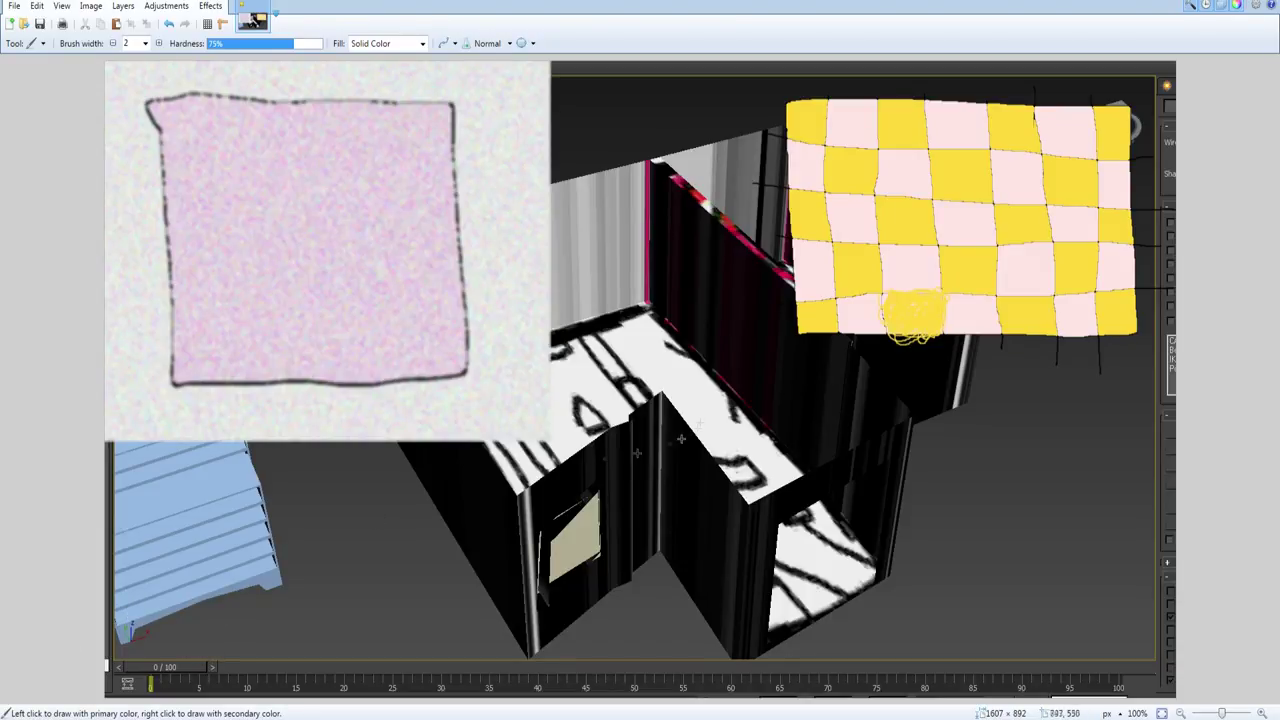
{"action": "mouse_move", "coordinate": [657, 425]}
{"action": "left_mouse_down"}
{"action": "mouse_move", "coordinate": [653, 596]}
{"action": "mouse_move", "coordinate": [890, 598]}
{"action": "mouse_move", "coordinate": [870, 395]}
{"action": "mouse_move", "coordinate": [690, 385]}
{"action": "left_mouse_up"}
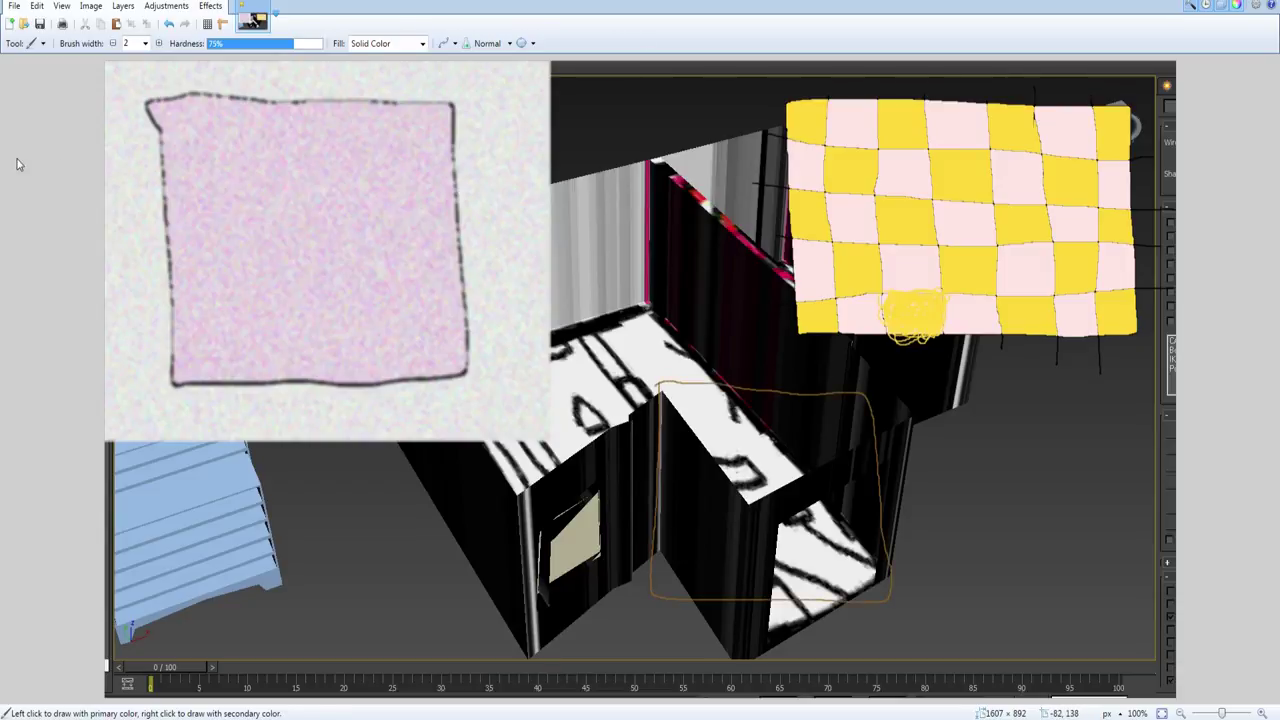
{"action": "key", "text": "f"}
{"action": "left_click", "coordinate": [728, 445]}
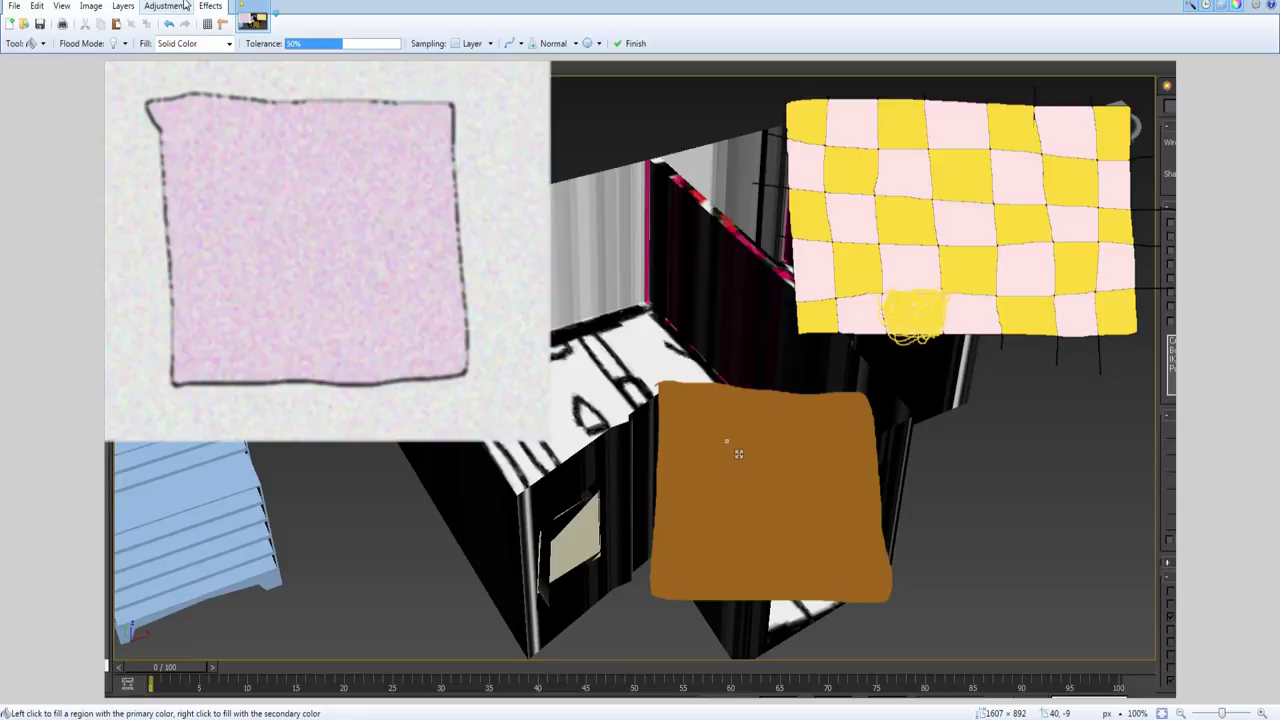
{"action": "left_click", "coordinate": [210, 6]}
{"action": "mouse_move", "coordinate": [267, 95]}
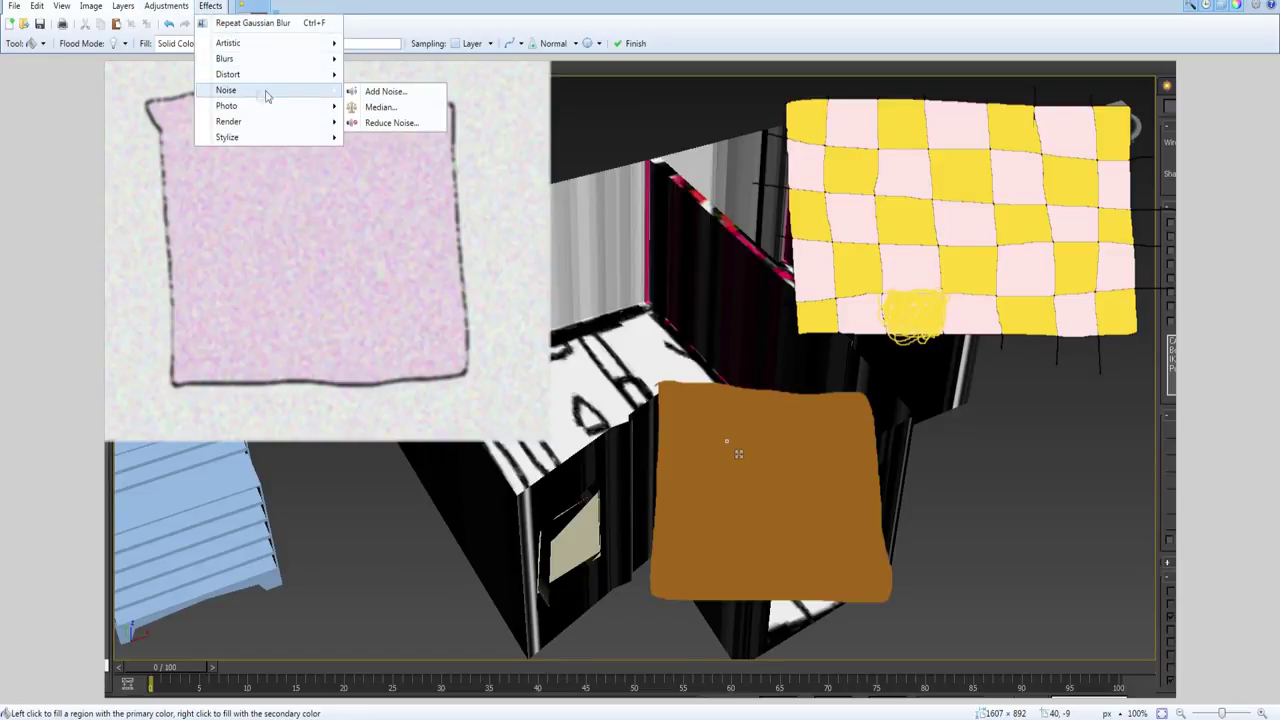
{"action": "left_click", "coordinate": [385, 91]}
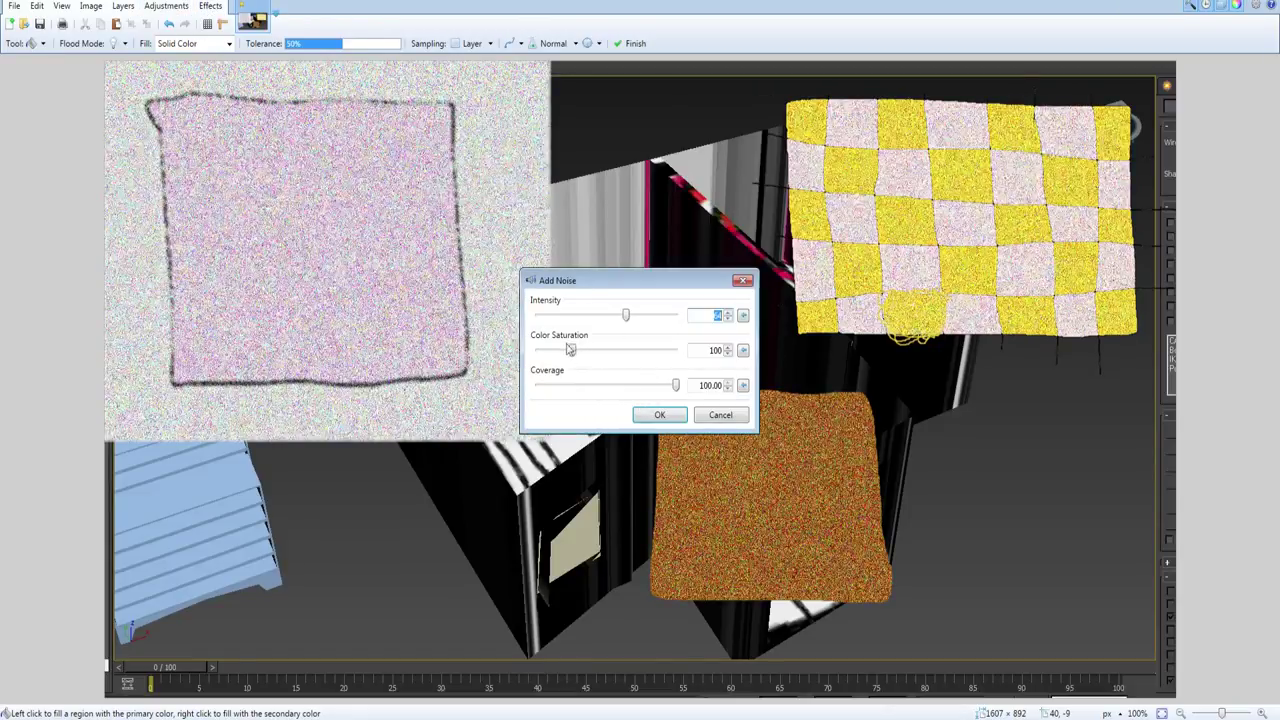
{"action": "mouse_move", "coordinate": [570, 349]}
{"action": "left_mouse_down"}
{"action": "mouse_move", "coordinate": [545, 349]}
{"action": "mouse_move", "coordinate": [651, 347]}
{"action": "mouse_move", "coordinate": [594, 349]}
{"action": "left_mouse_up"}
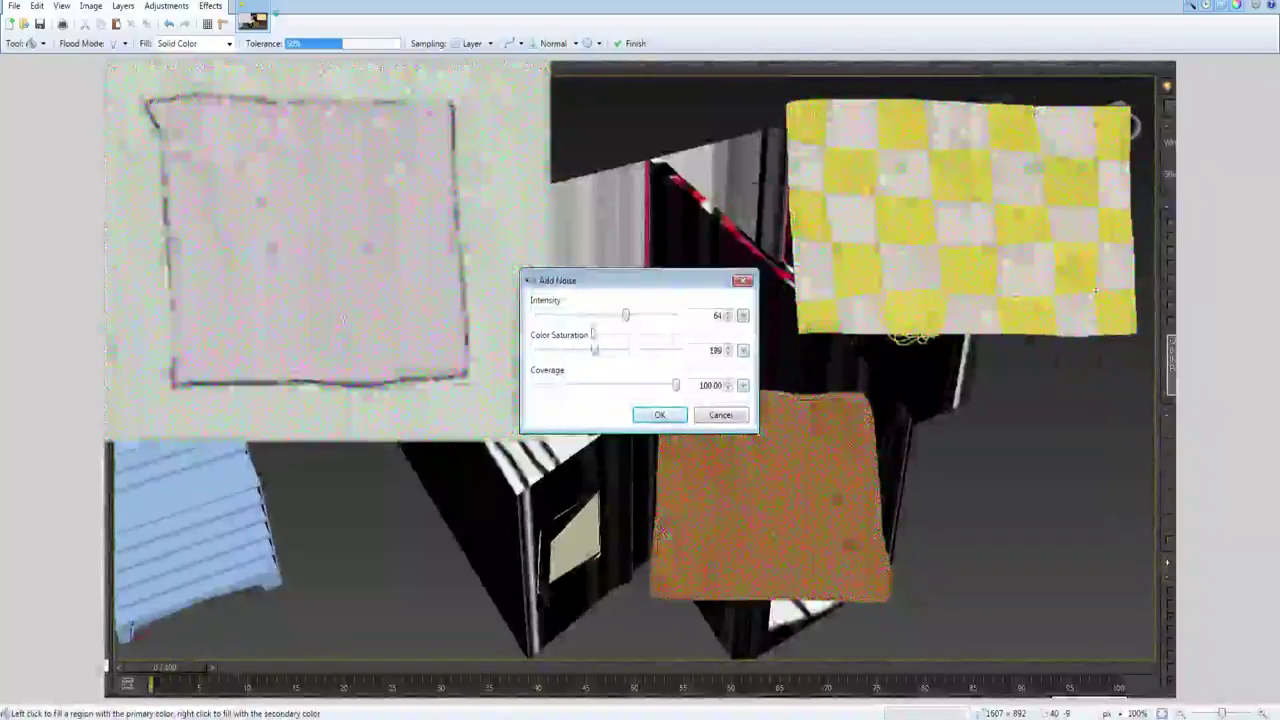
{"action": "left_click", "coordinate": [720, 414]}
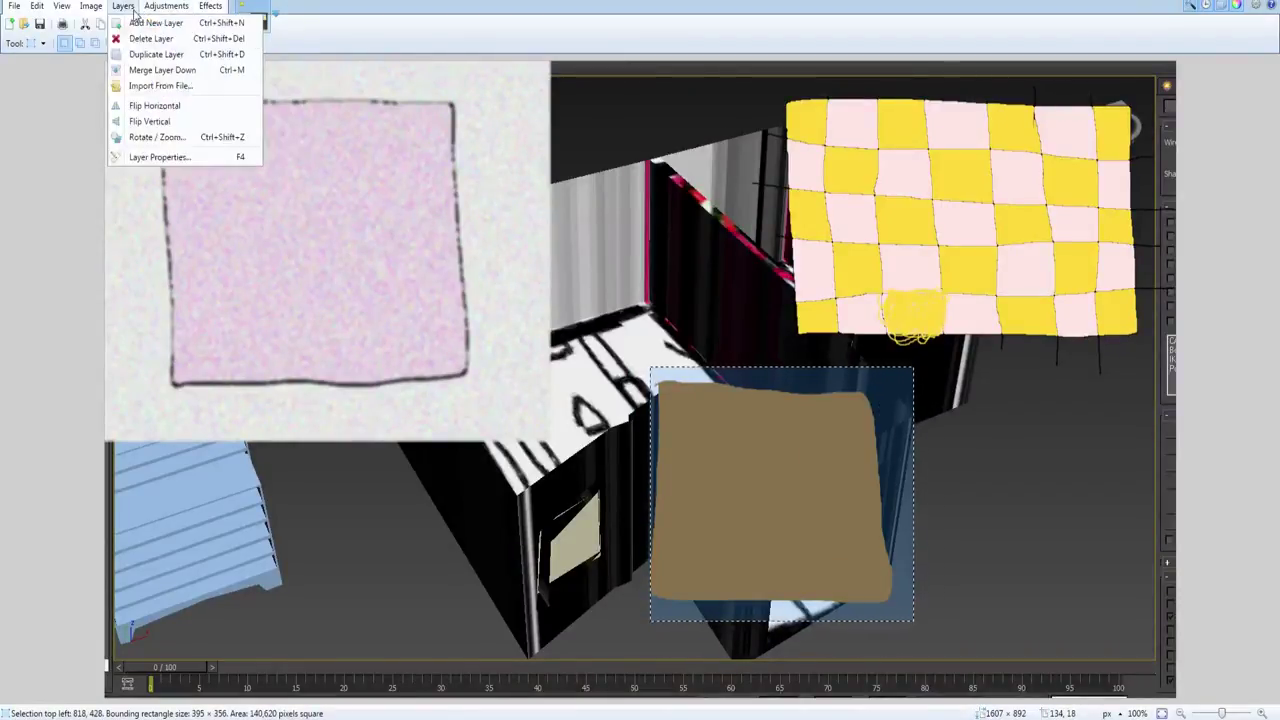
Step: Apply Add Noise to a rectangular selection of about 395 × 356 px around the brown square
{"action": "mouse_move", "coordinate": [207, 7]}
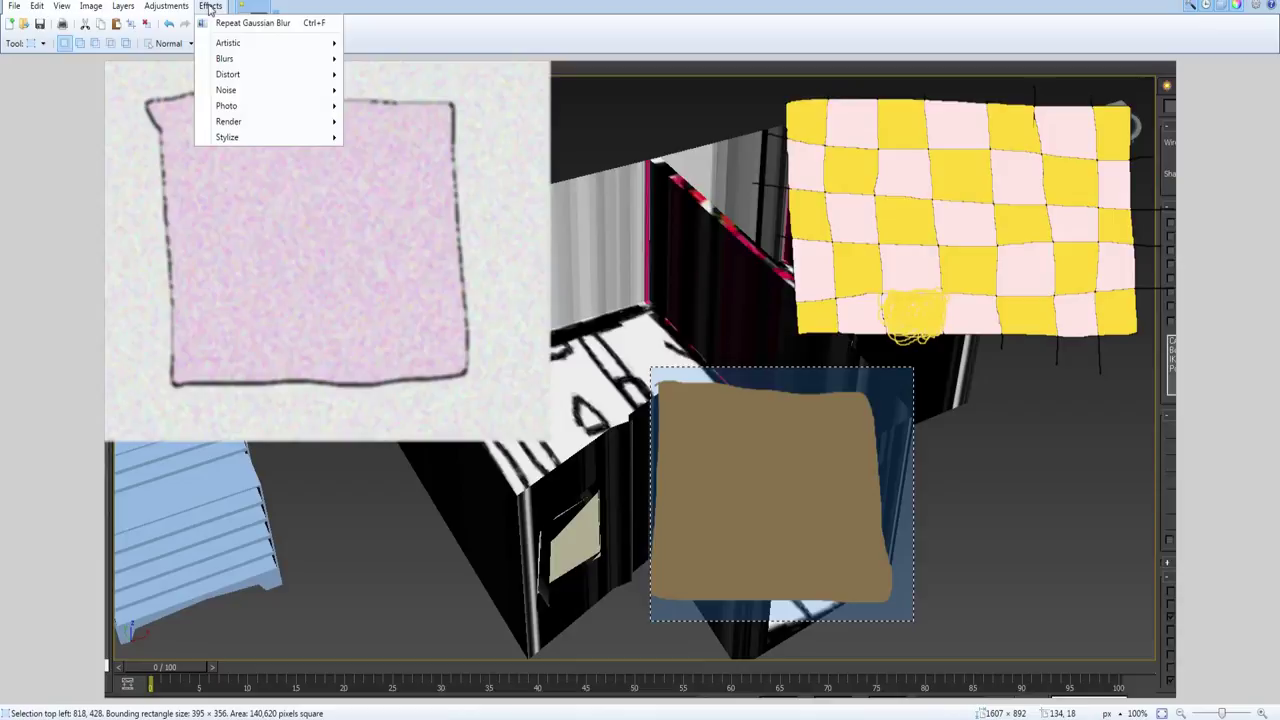
{"action": "mouse_move", "coordinate": [254, 91]}
{"action": "left_click", "coordinate": [424, 97]}
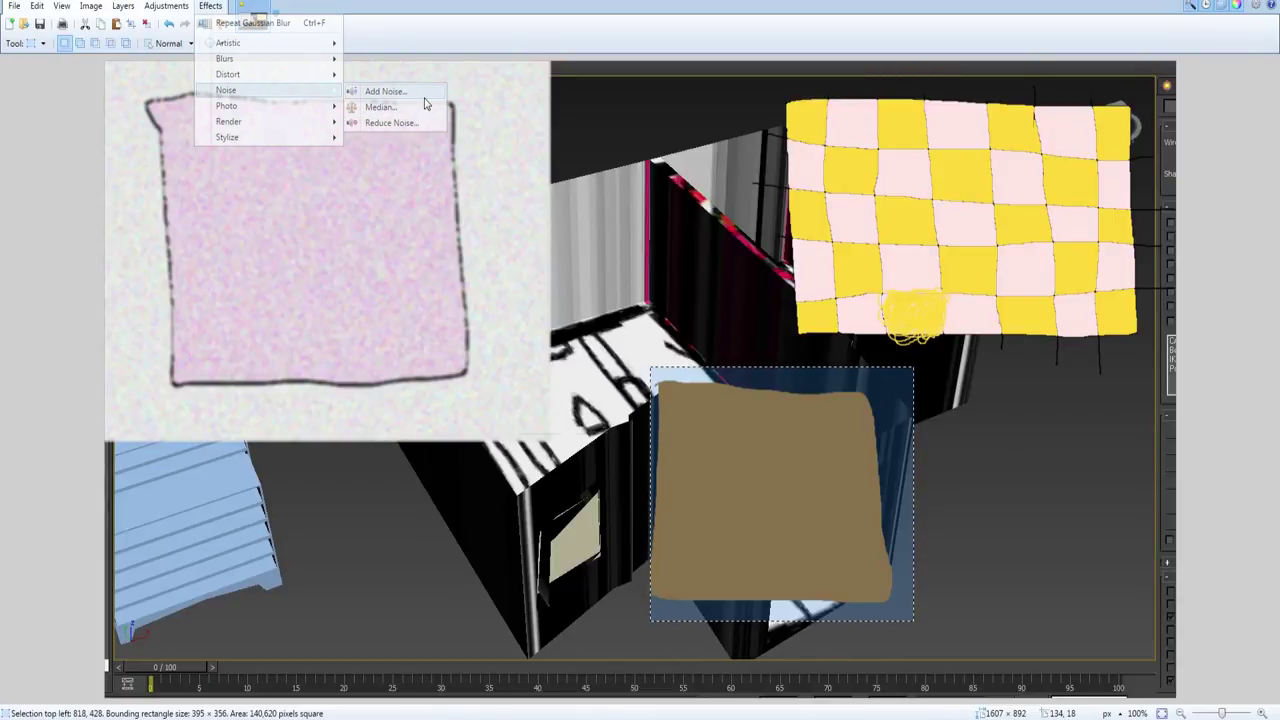
{"action": "left_click", "coordinate": [657, 416]}
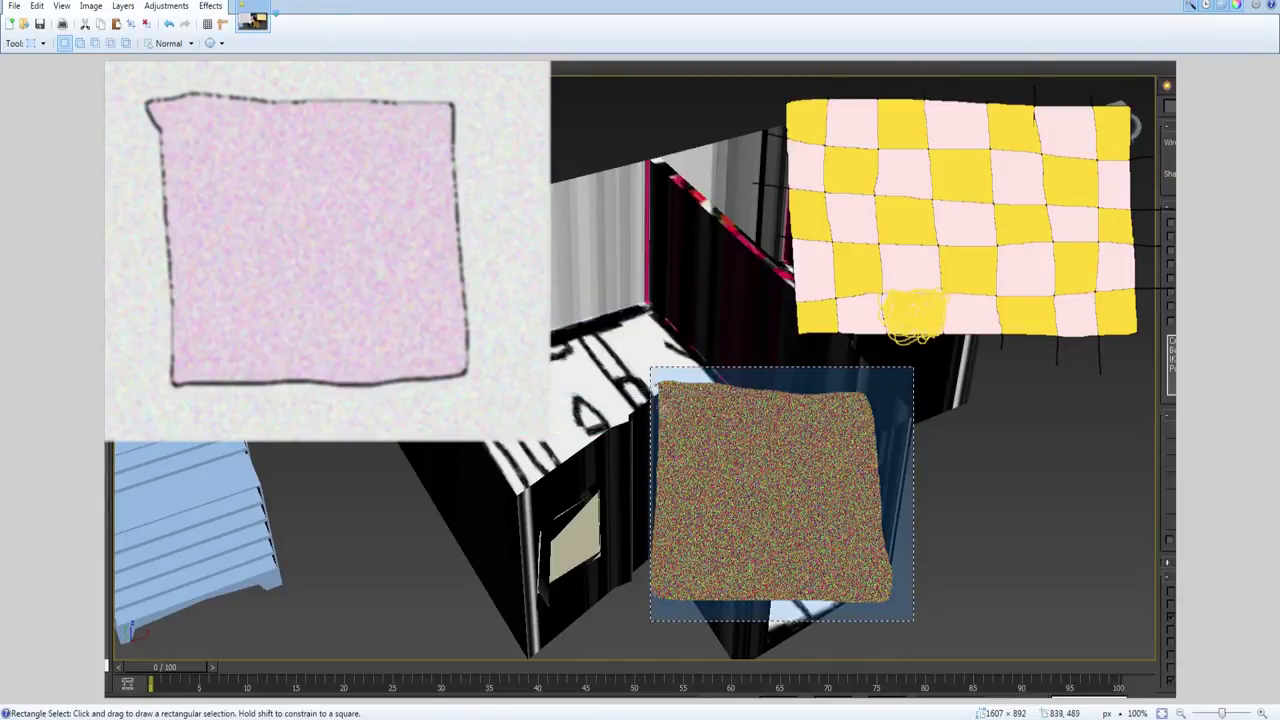
Step: Deselect the brown square's area, brush a dark red round outline with an inner spiral below the lilac square, and fill it with orange
{"action": "left_click", "coordinate": [565, 248]}
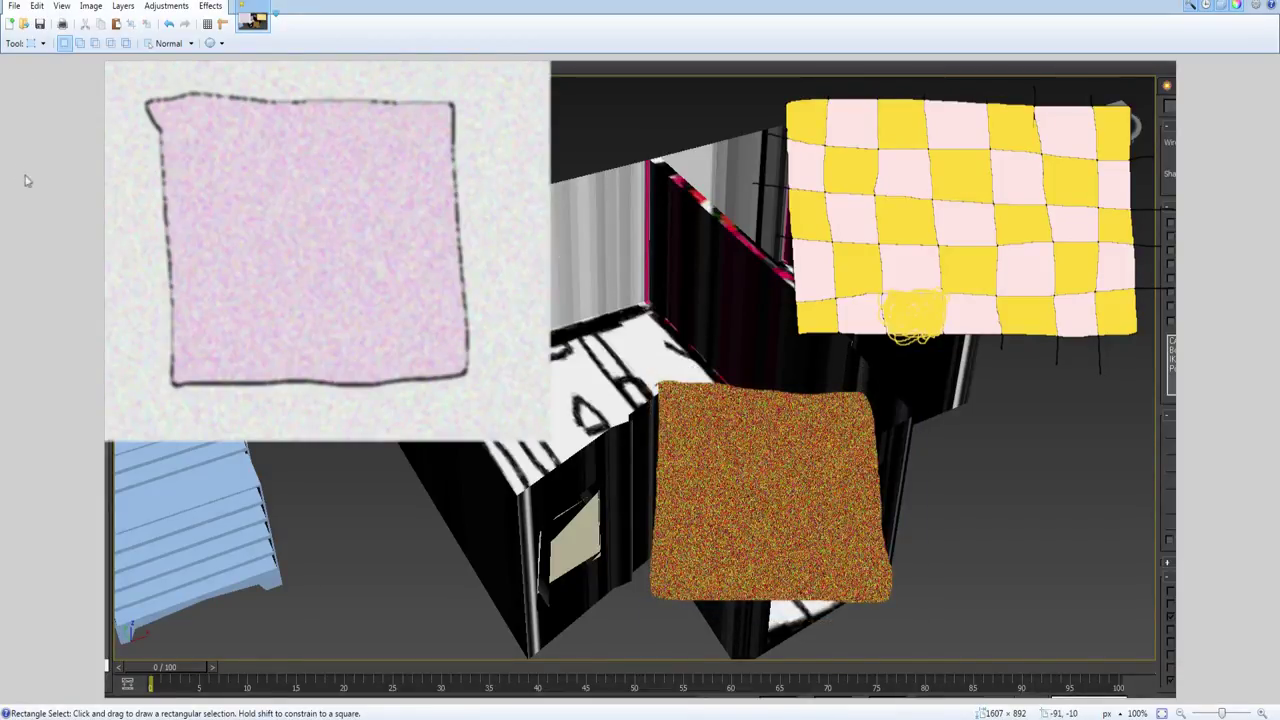
{"action": "key", "text": "b"}
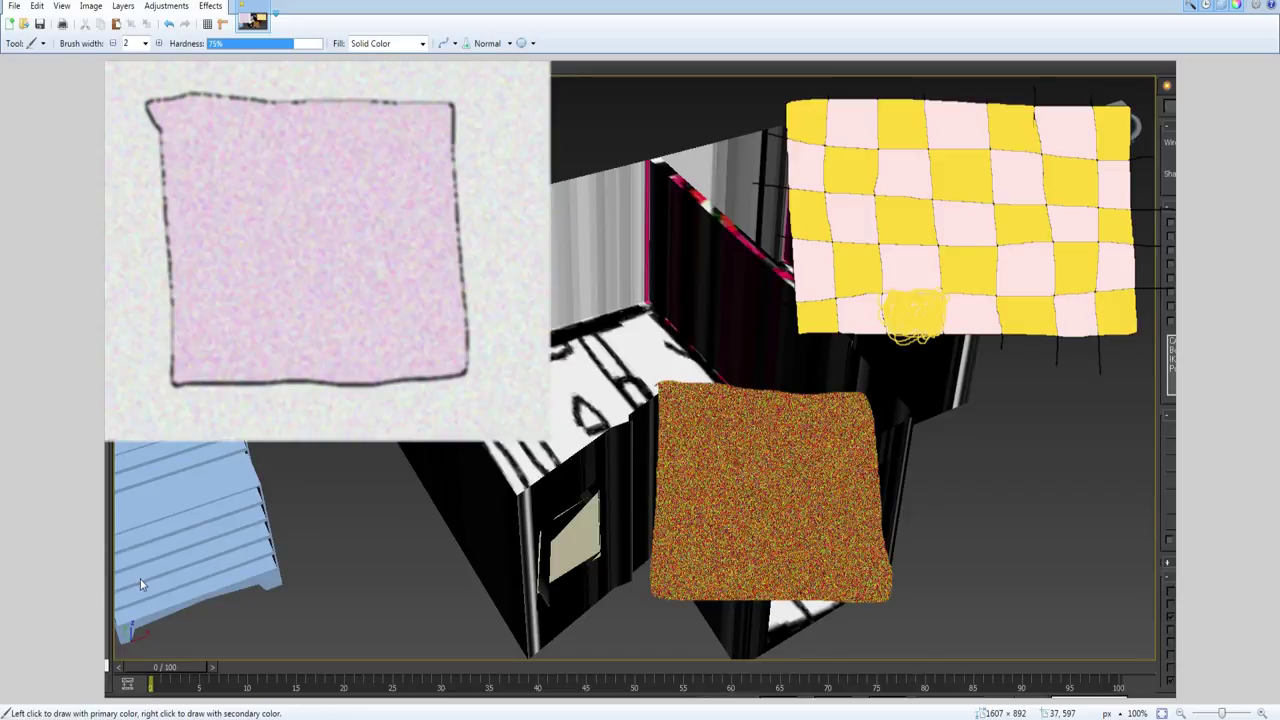
{"action": "mouse_move", "coordinate": [474, 486]}
{"action": "left_mouse_down"}
{"action": "mouse_move", "coordinate": [385, 487]}
{"action": "mouse_move", "coordinate": [470, 618]}
{"action": "left_mouse_up"}
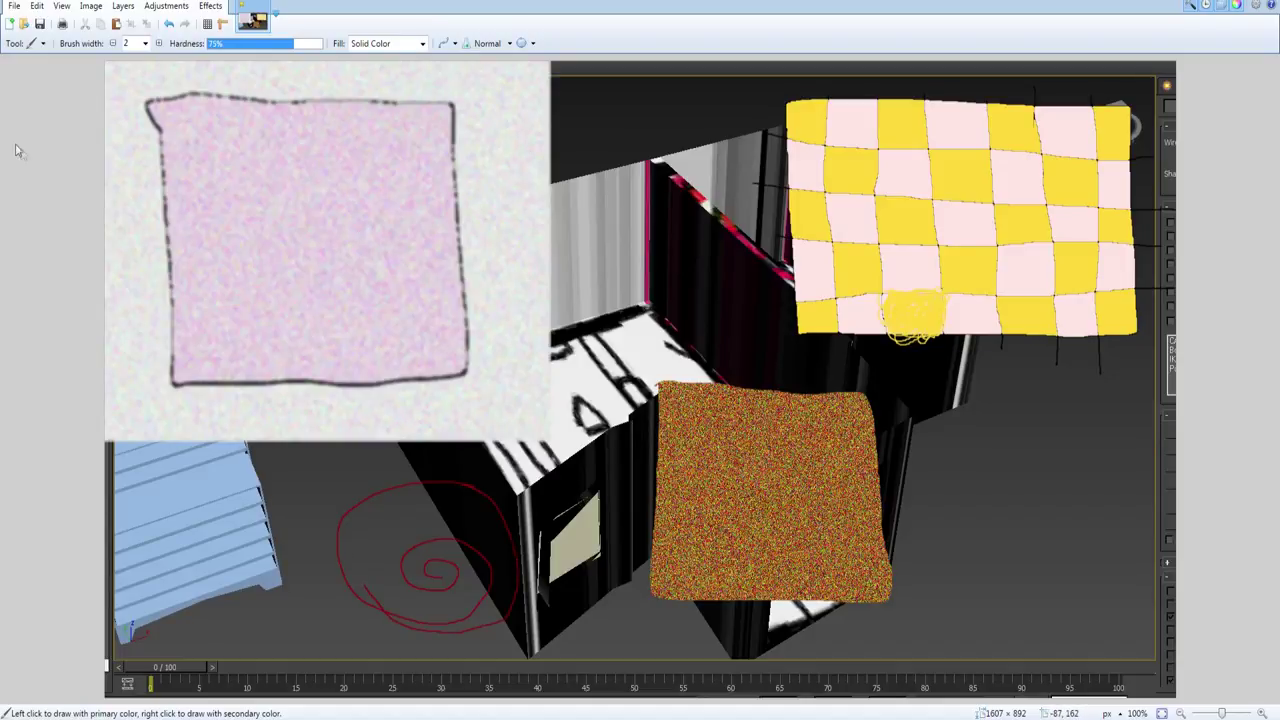
{"action": "key", "text": "f"}
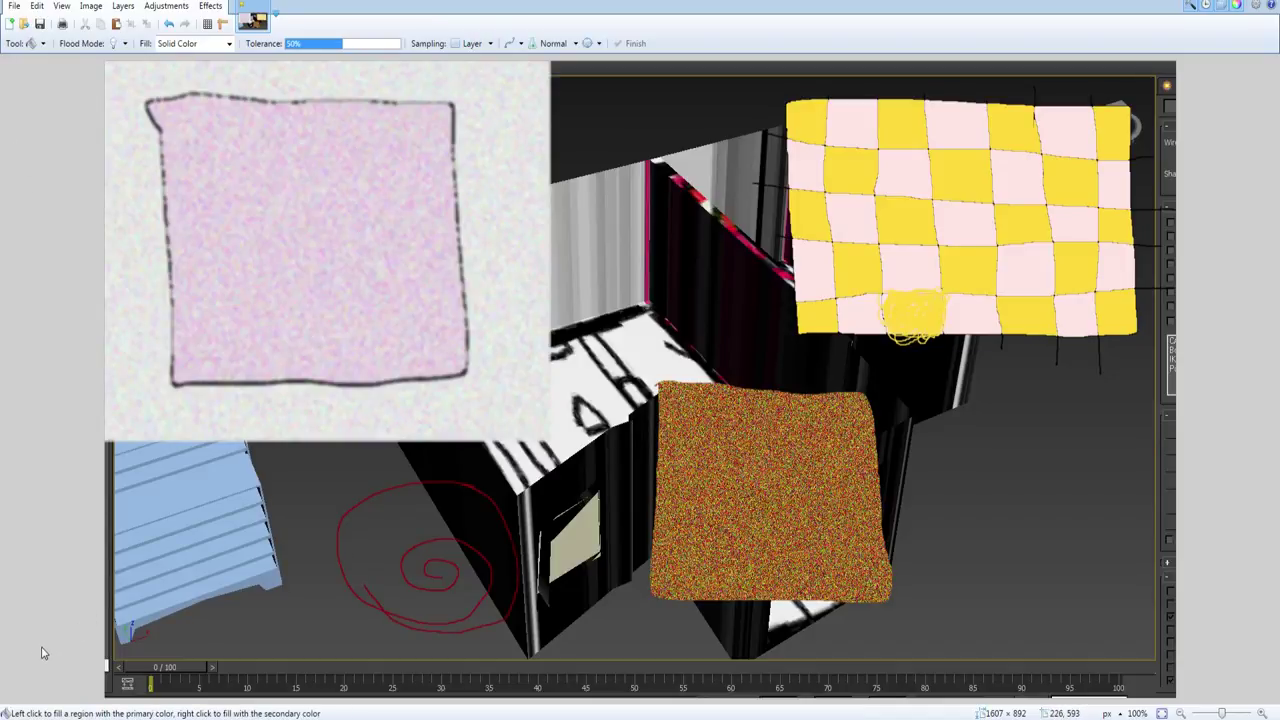
{"action": "left_click", "coordinate": [427, 518]}
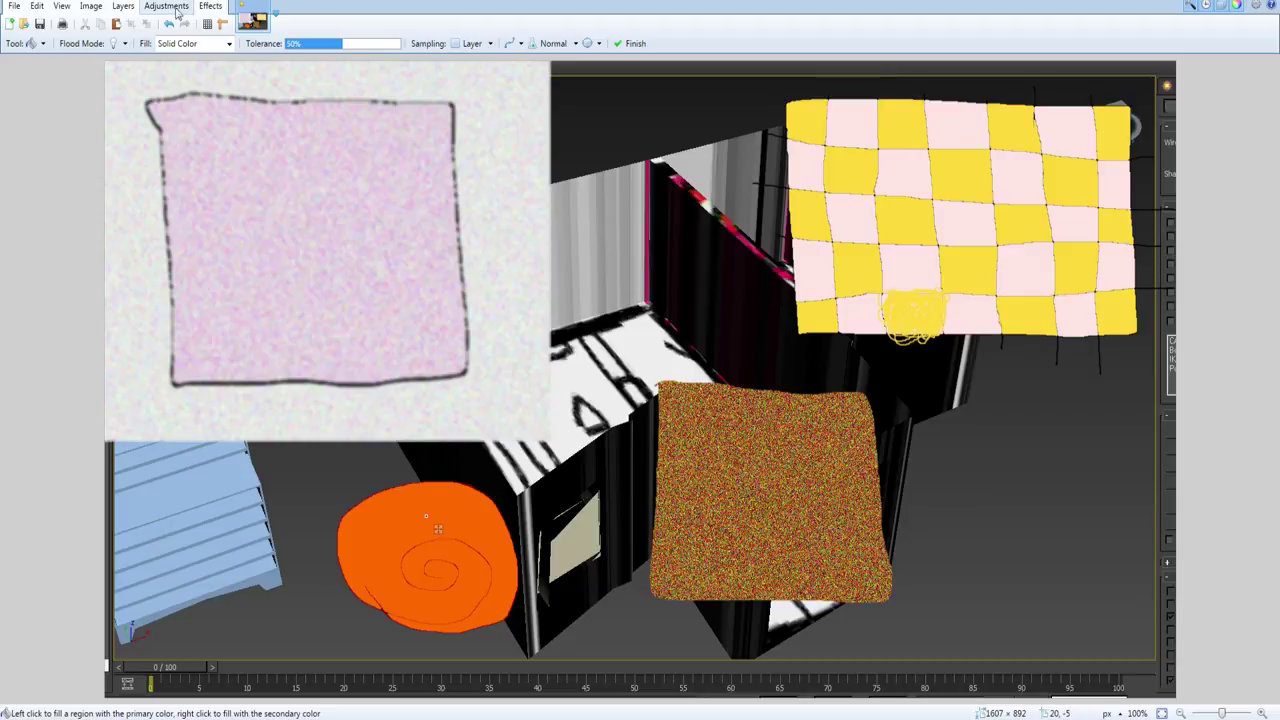
{"action": "left_click", "coordinate": [210, 6]}
{"action": "mouse_move", "coordinate": [243, 90]}
{"action": "left_click", "coordinate": [413, 99]}
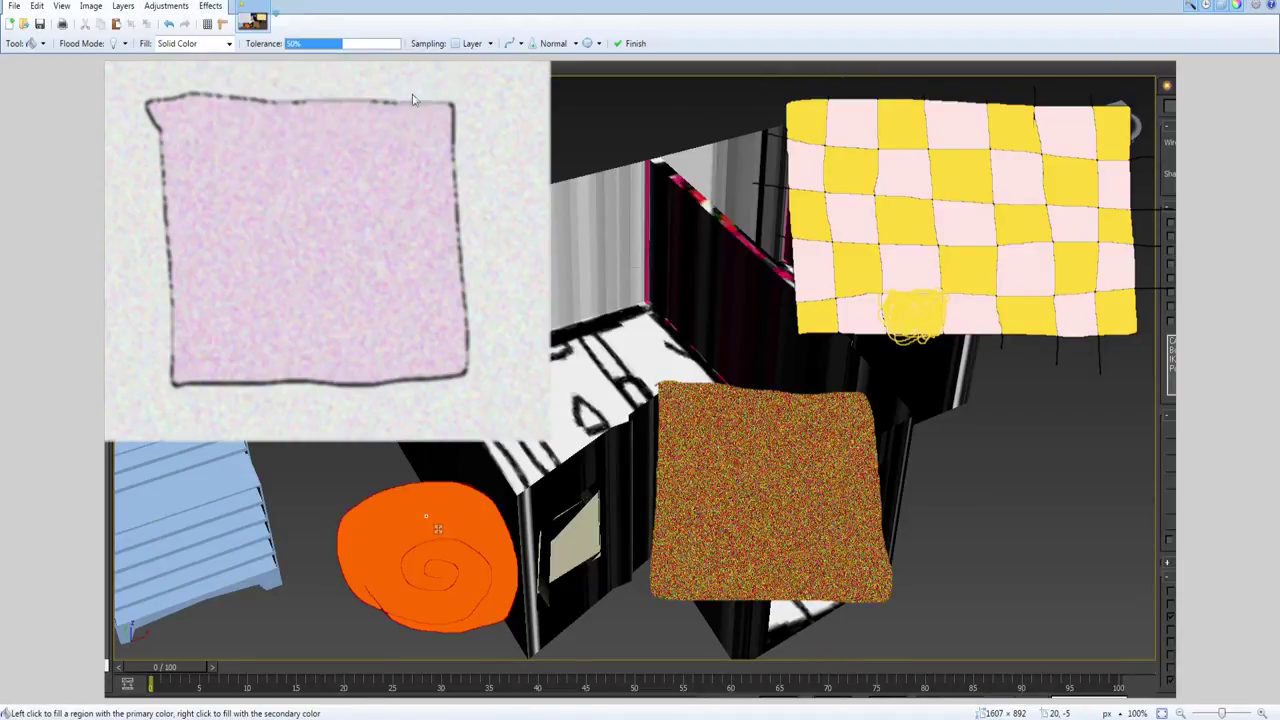
{"action": "left_click", "coordinate": [724, 416]}
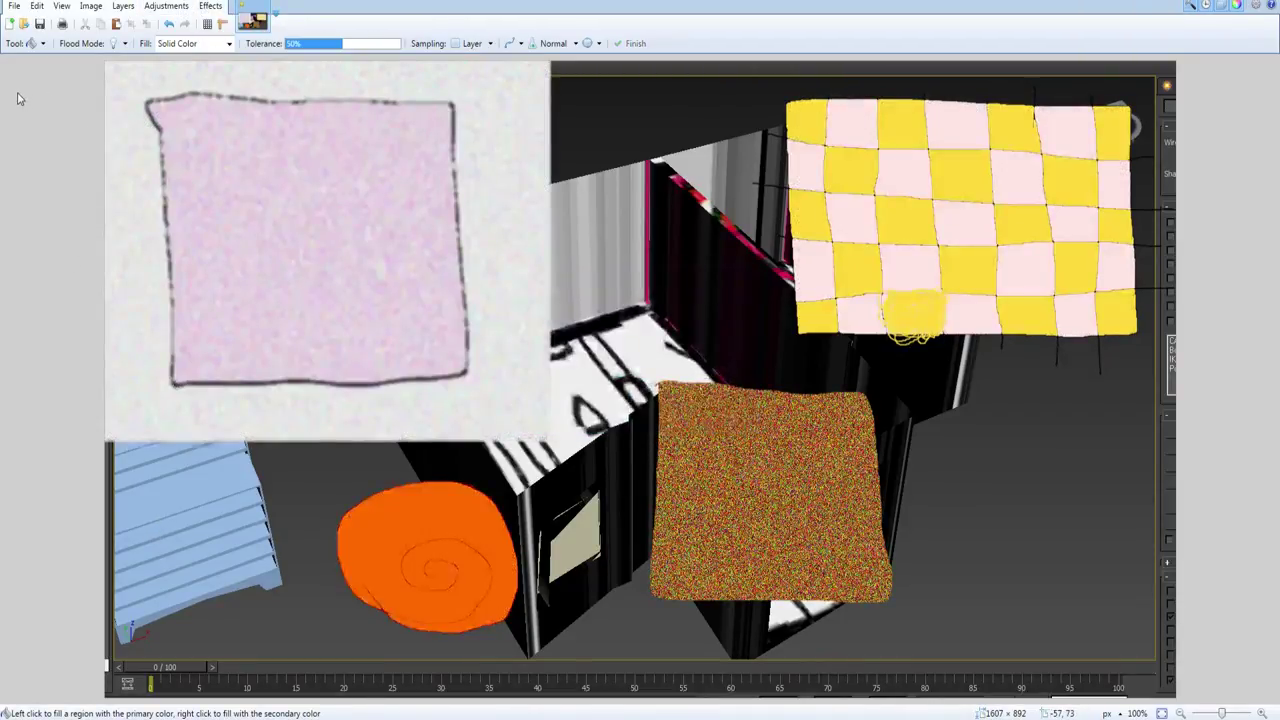
Step: Apply Add Noise at intensity 64, colour saturation 100 and coverage 100 to a rectangular selection of about 365 × 268 px around the orange shape
{"action": "key", "text": "s"}
{"action": "left_click_drag", "start_coordinate": [313, 460], "coordinate": [556, 652]}
{"action": "left_click", "coordinate": [208, 7]}
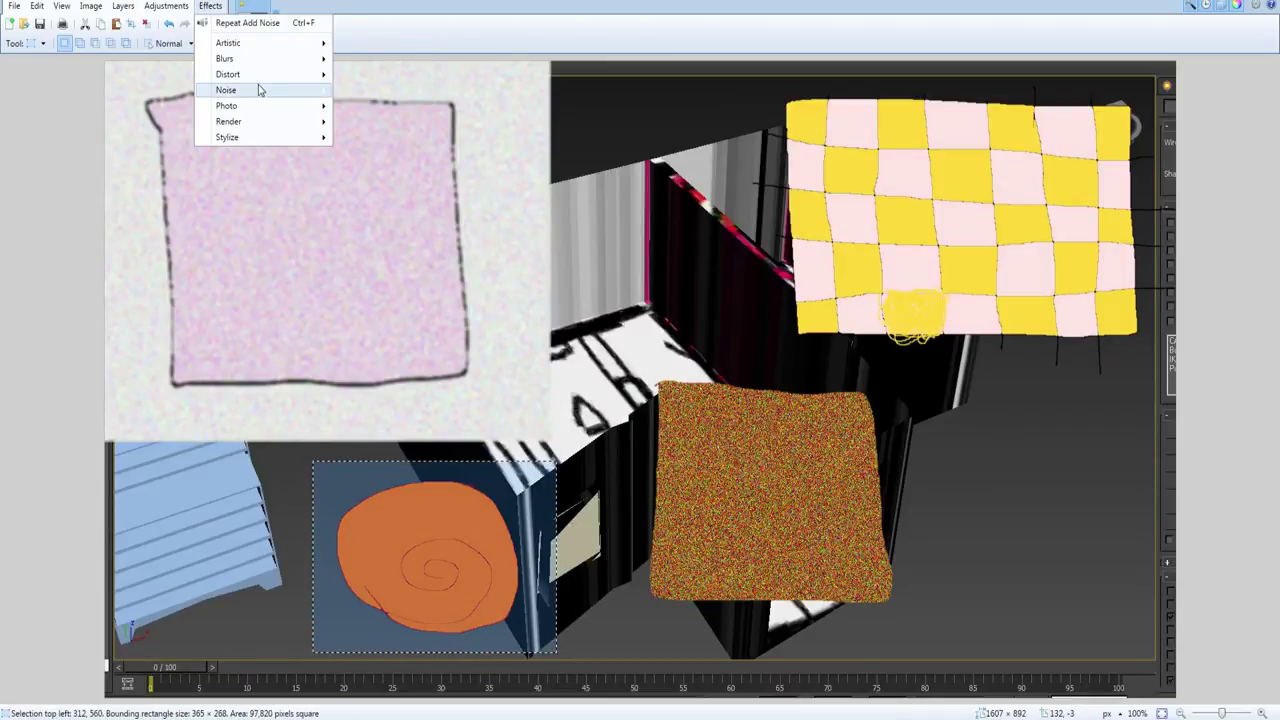
{"action": "mouse_move", "coordinate": [260, 89]}
{"action": "left_click", "coordinate": [362, 89]}
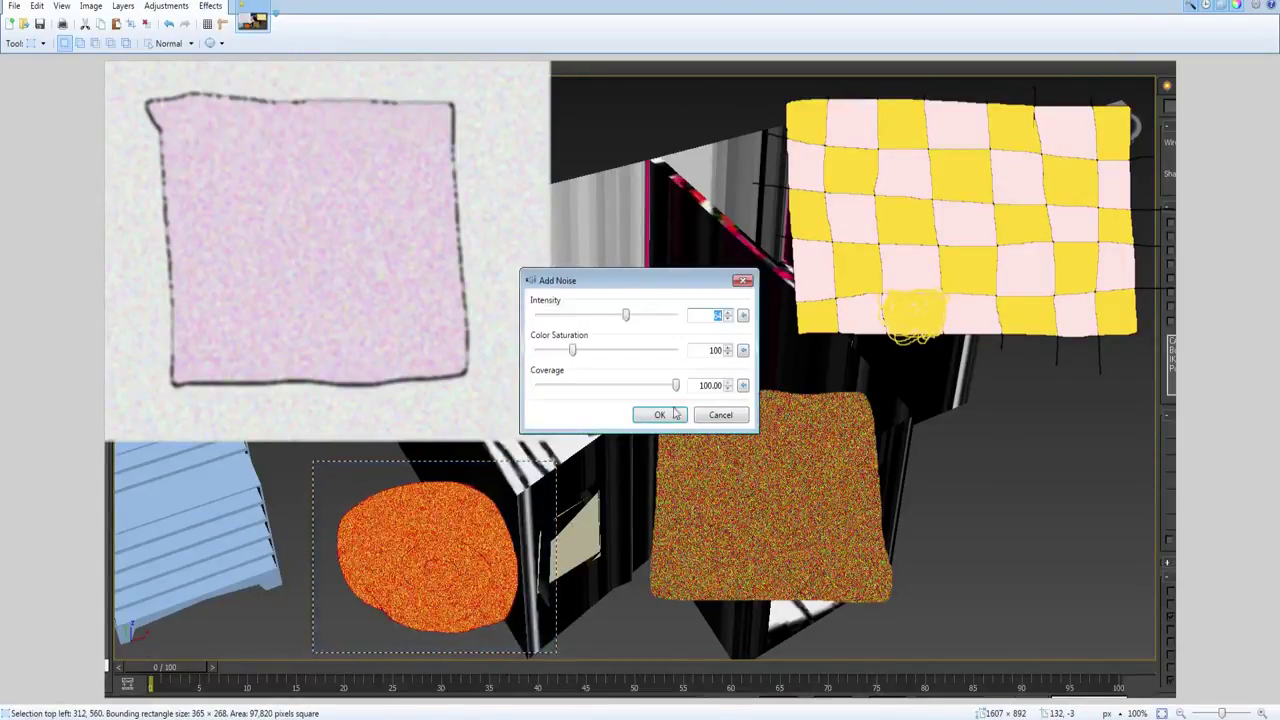
{"action": "left_click", "coordinate": [675, 414]}
Step: Scribble overlapping red circles over the noisy orange shape, repeat Add Noise on the selected area, and deselect it
{"action": "key", "text": "b"}
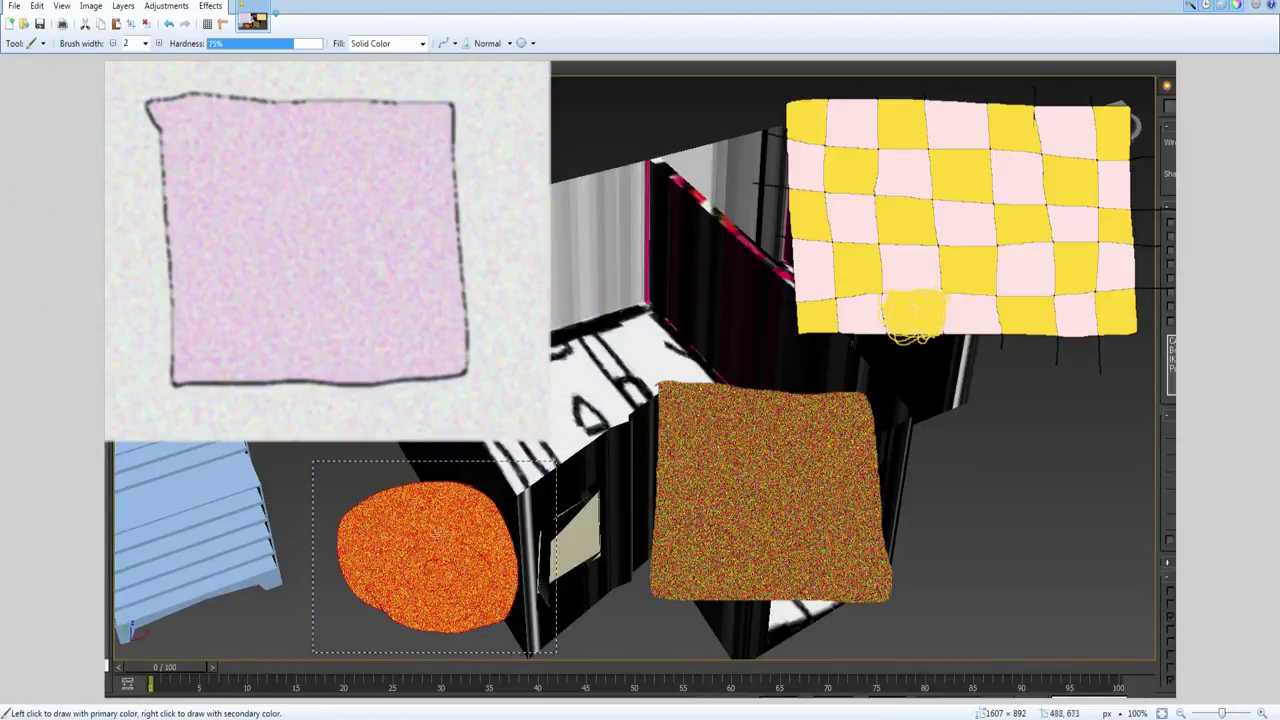
{"action": "mouse_move", "coordinate": [402, 520]}
{"action": "left_mouse_down"}
{"action": "mouse_move", "coordinate": [420, 540]}
{"action": "mouse_move", "coordinate": [400, 580]}
{"action": "mouse_move", "coordinate": [450, 560]}
{"action": "mouse_move", "coordinate": [461, 527]}
{"action": "mouse_move", "coordinate": [430, 560]}
{"action": "mouse_move", "coordinate": [430, 505]}
{"action": "mouse_move", "coordinate": [460, 590]}
{"action": "mouse_move", "coordinate": [392, 565]}
{"action": "mouse_move", "coordinate": [440, 585]}
{"action": "mouse_move", "coordinate": [502, 559]}
{"action": "left_mouse_up"}
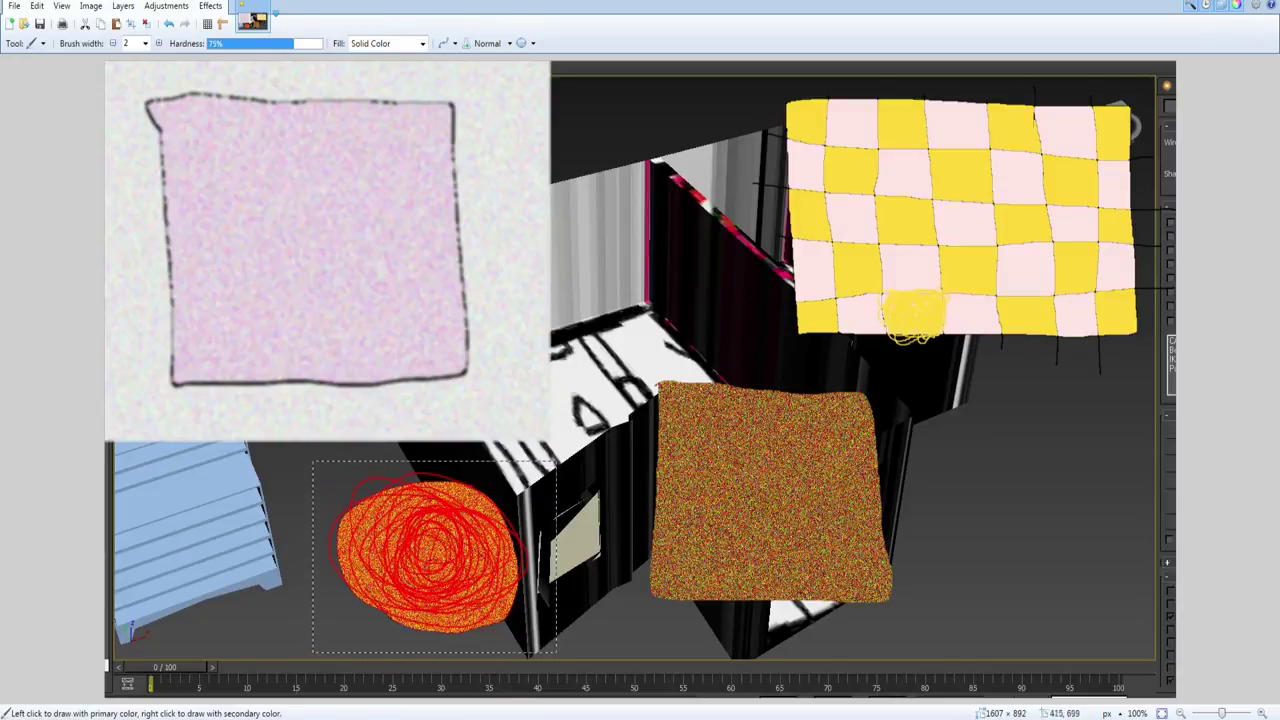
{"action": "left_click", "coordinate": [166, 5]}
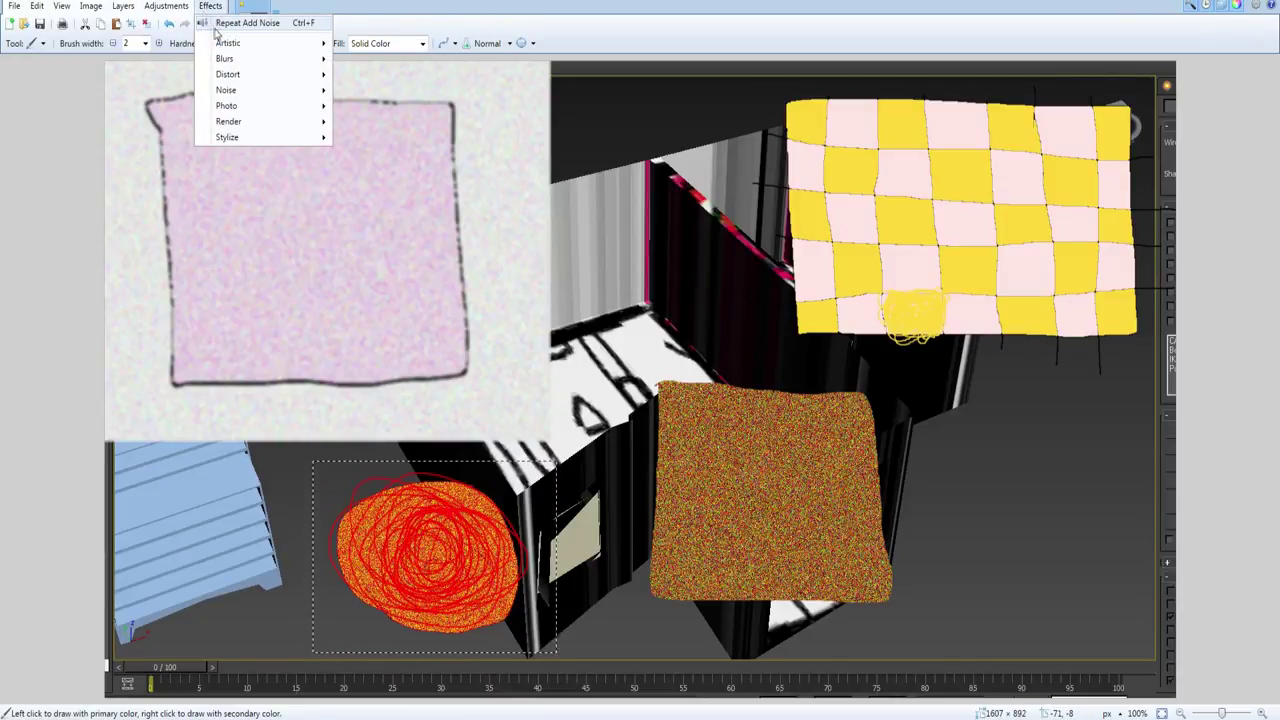
{"action": "left_click", "coordinate": [220, 24]}
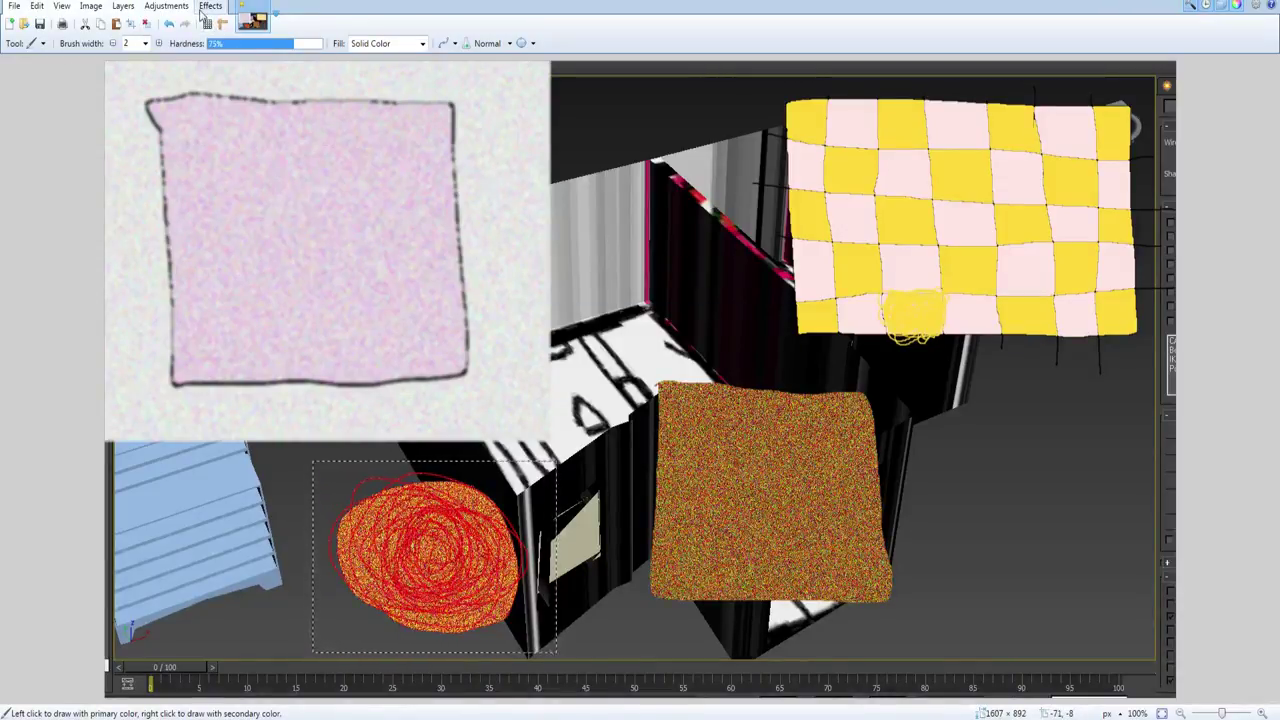
{"action": "key", "text": "ctrl+d"}
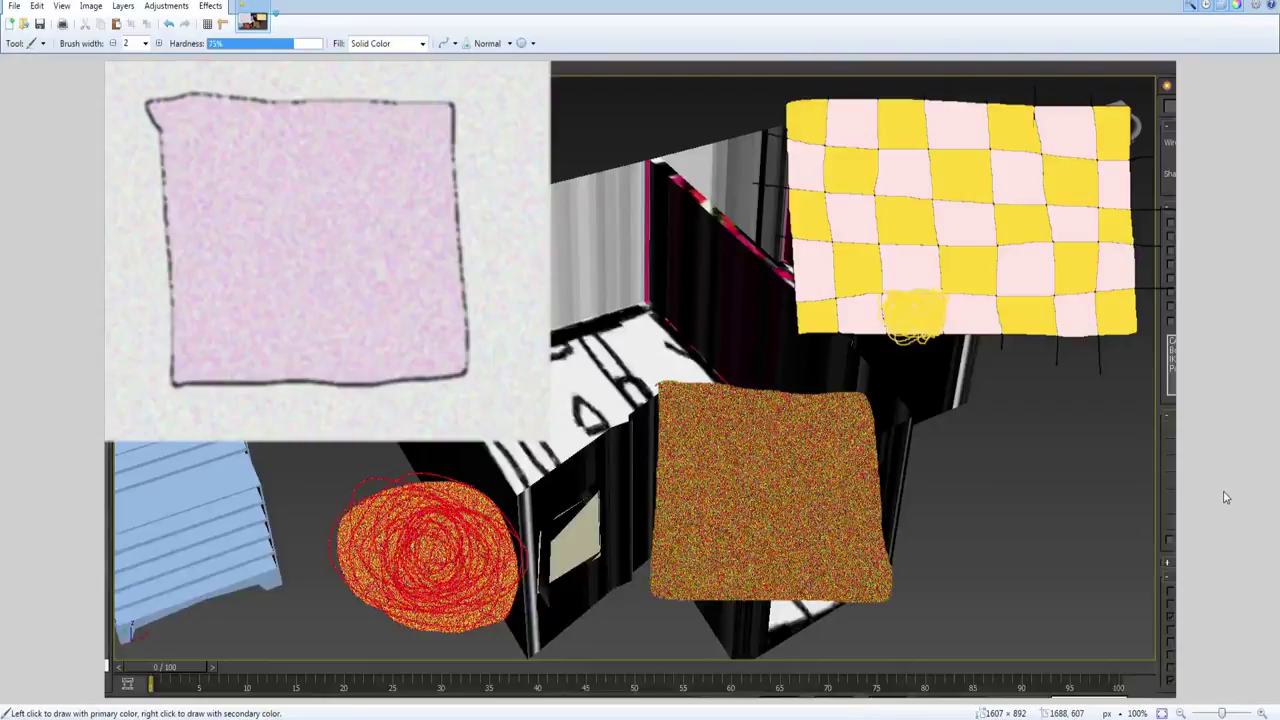
Step: Hide the screenshot background layer and save the flattened image as the JPEG "shop tecksture" at quality 15 in the episode 3_01 folder
{"action": "left_click", "coordinate": [1219, 491]}
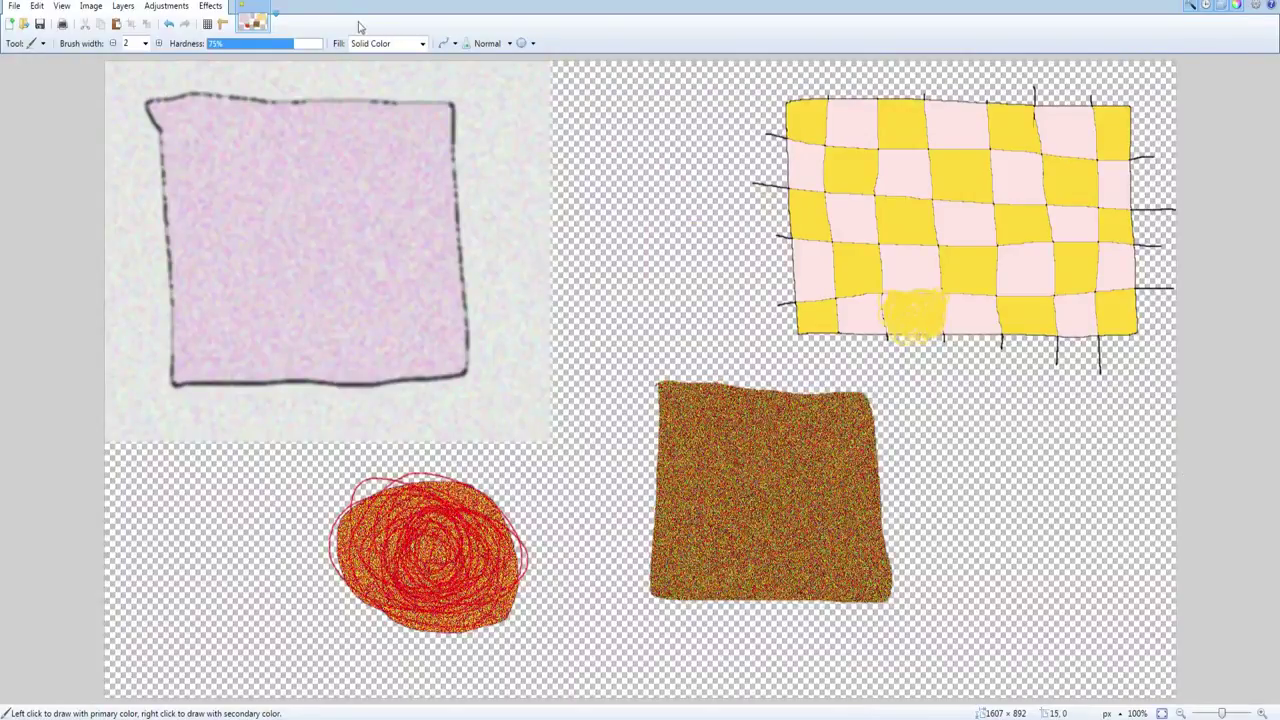
{"action": "left_click", "coordinate": [14, 5]}
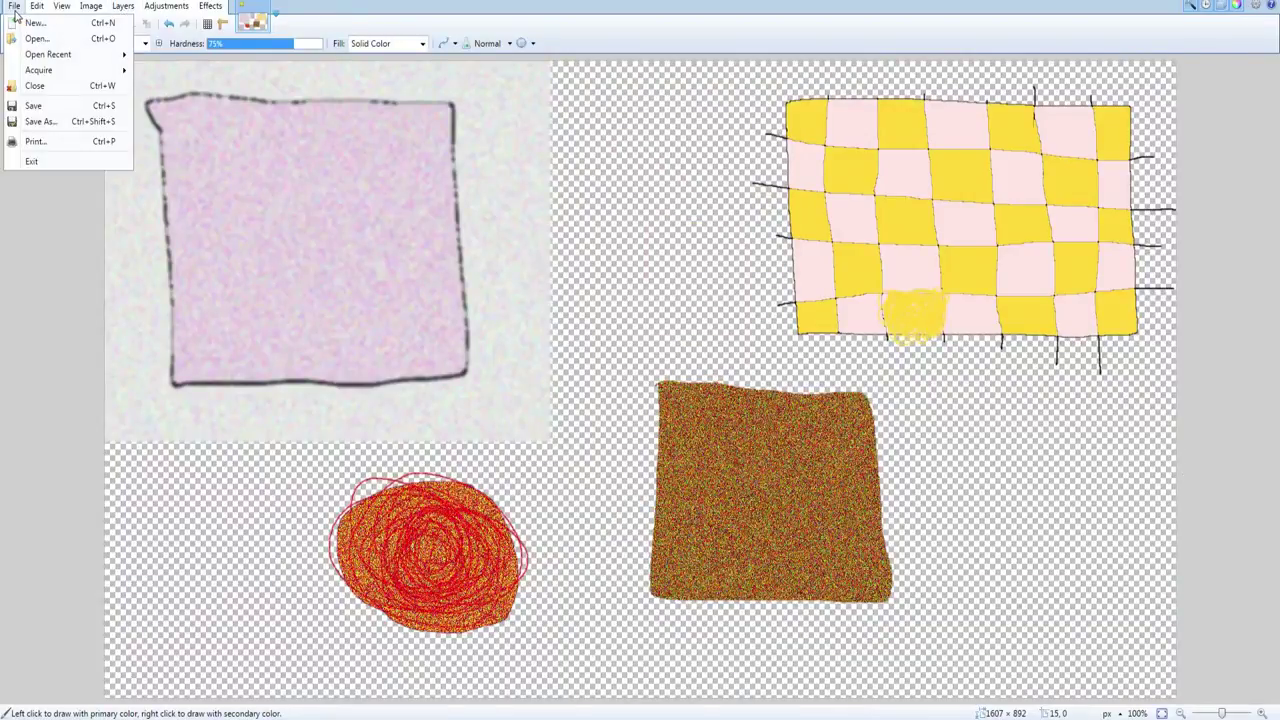
{"action": "left_click", "coordinate": [70, 122]}
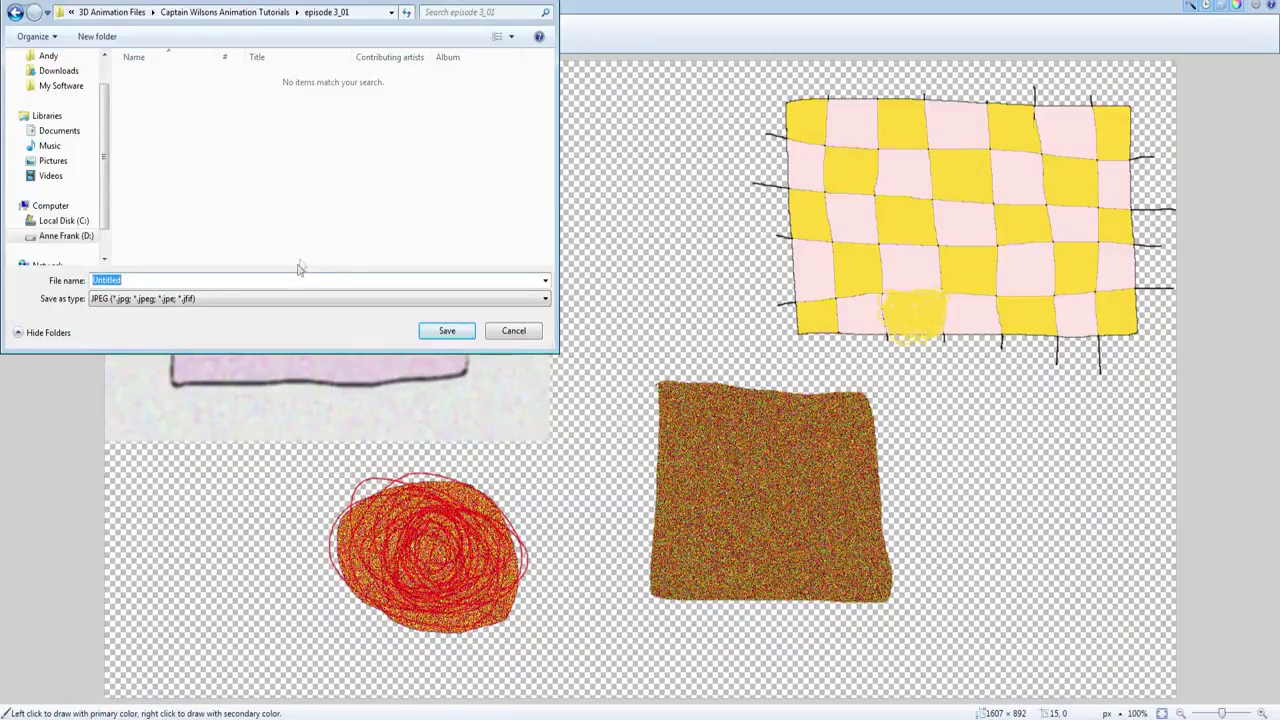
{"action": "left_click", "coordinate": [317, 281]}
{"action": "type", "text": "shop tecksture"}
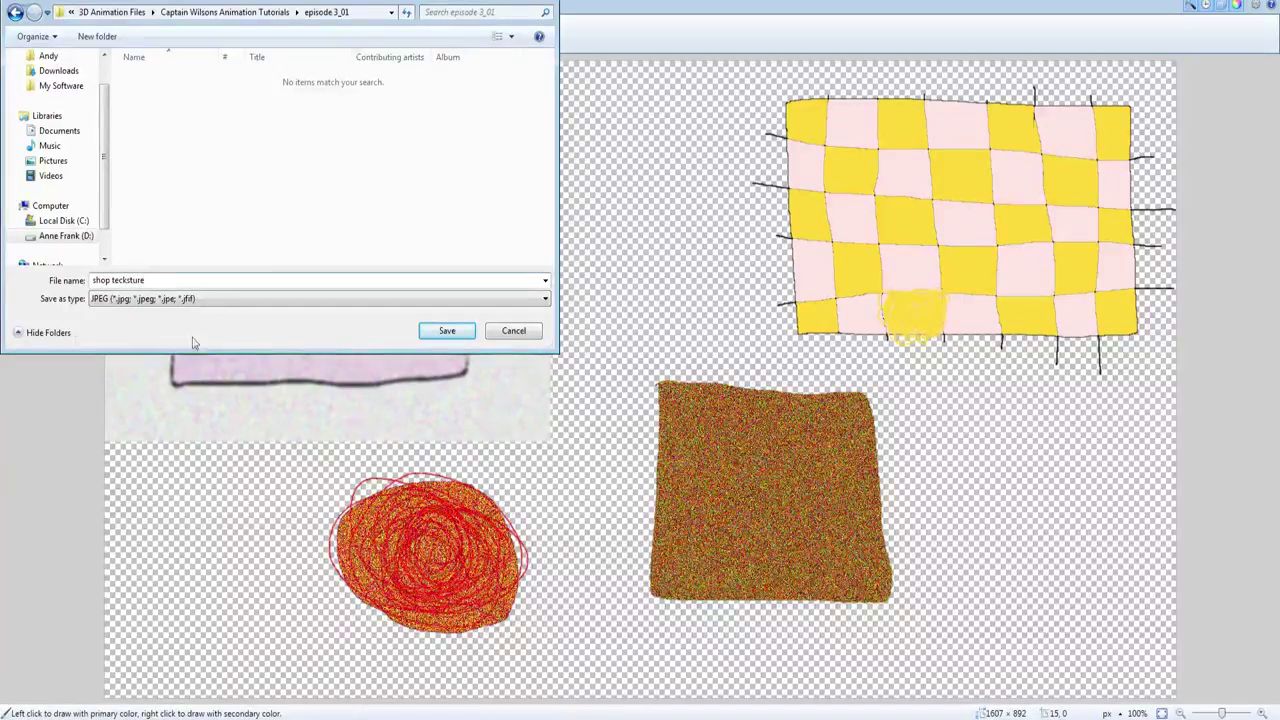
{"action": "left_click", "coordinate": [443, 332]}
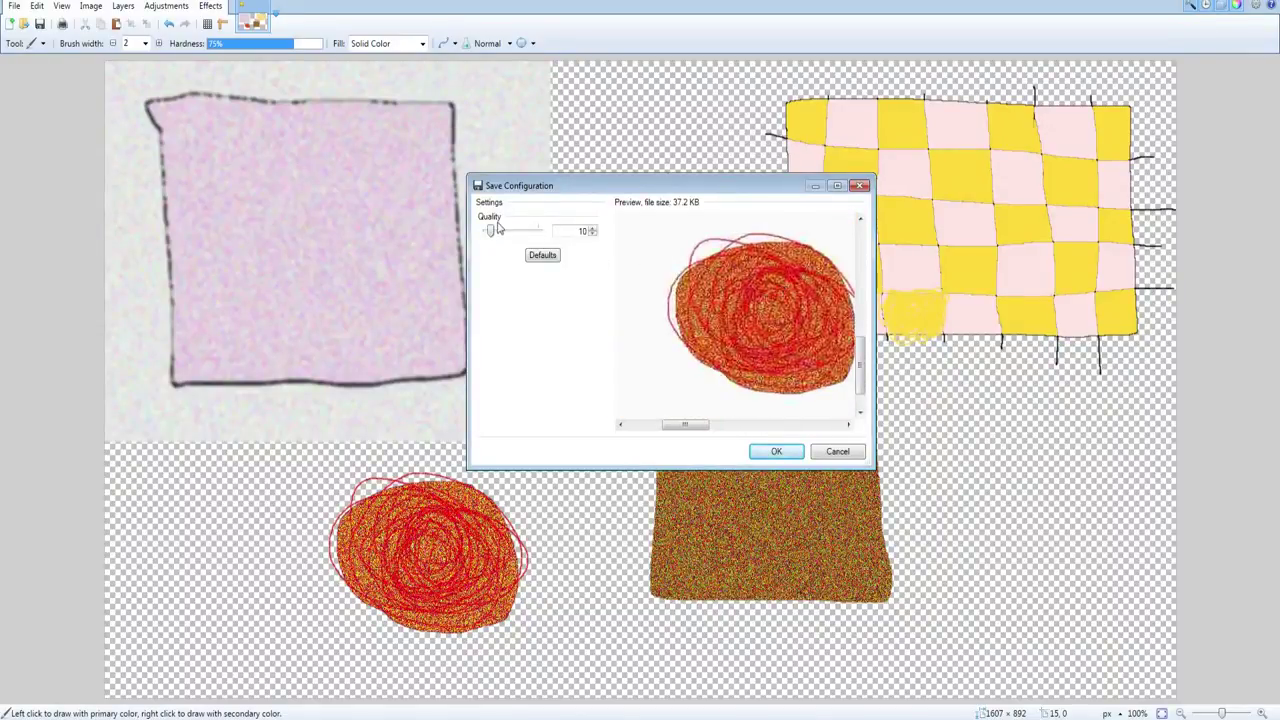
{"action": "mouse_move", "coordinate": [492, 236]}
{"action": "left_mouse_down"}
{"action": "mouse_move", "coordinate": [481, 240]}
{"action": "mouse_move", "coordinate": [496, 233]}
{"action": "left_mouse_up"}
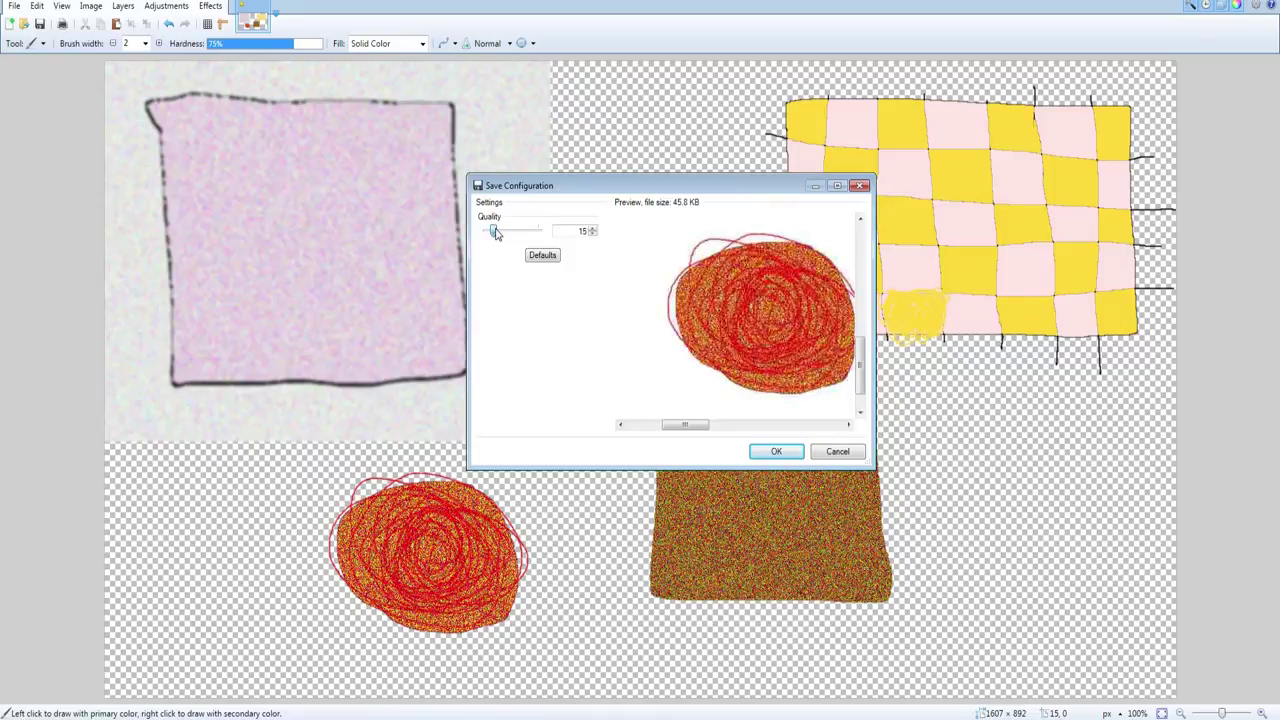
{"action": "left_click", "coordinate": [792, 453]}
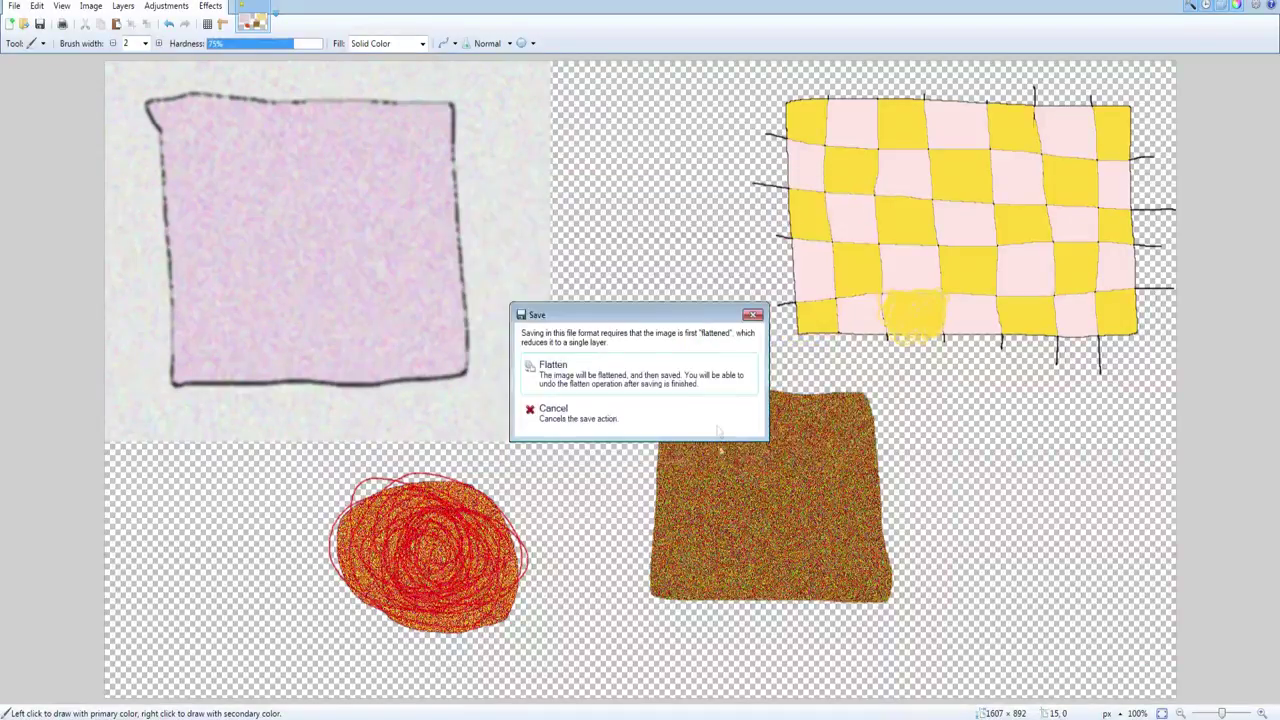
{"action": "left_click", "coordinate": [691, 382]}
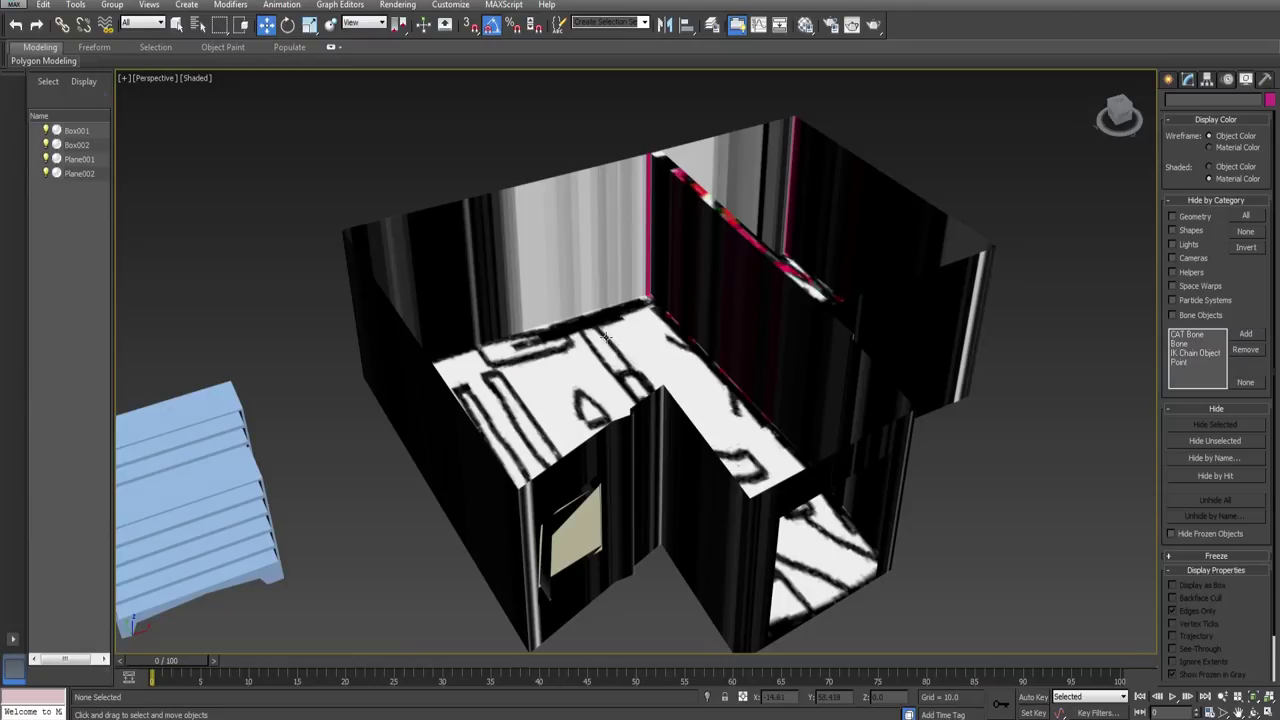
Step: In 3ds Max, select the shop building and load shop tecksture as the Bitmap diffuse map of the second material
{"action": "middle_click_drag", "start_coordinate": [641, 303], "coordinate": [612, 348]}
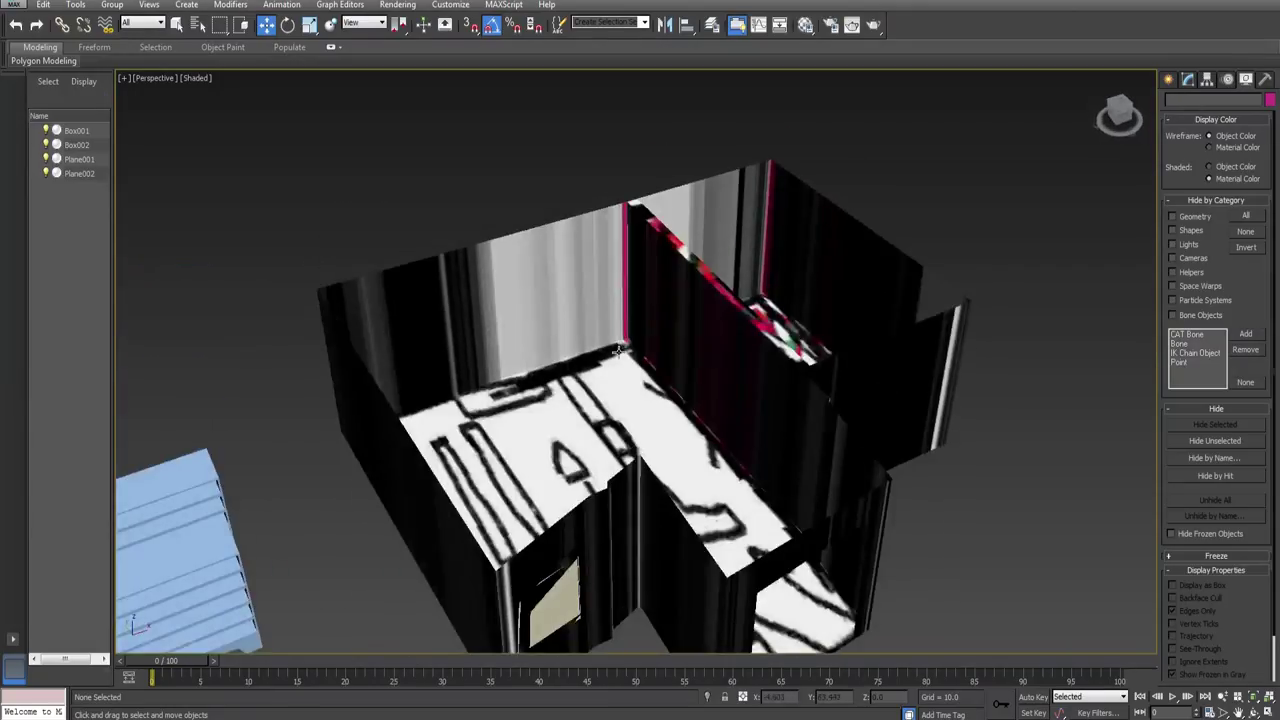
{"action": "left_click", "coordinate": [612, 348]}
{"action": "key", "text": "m"}
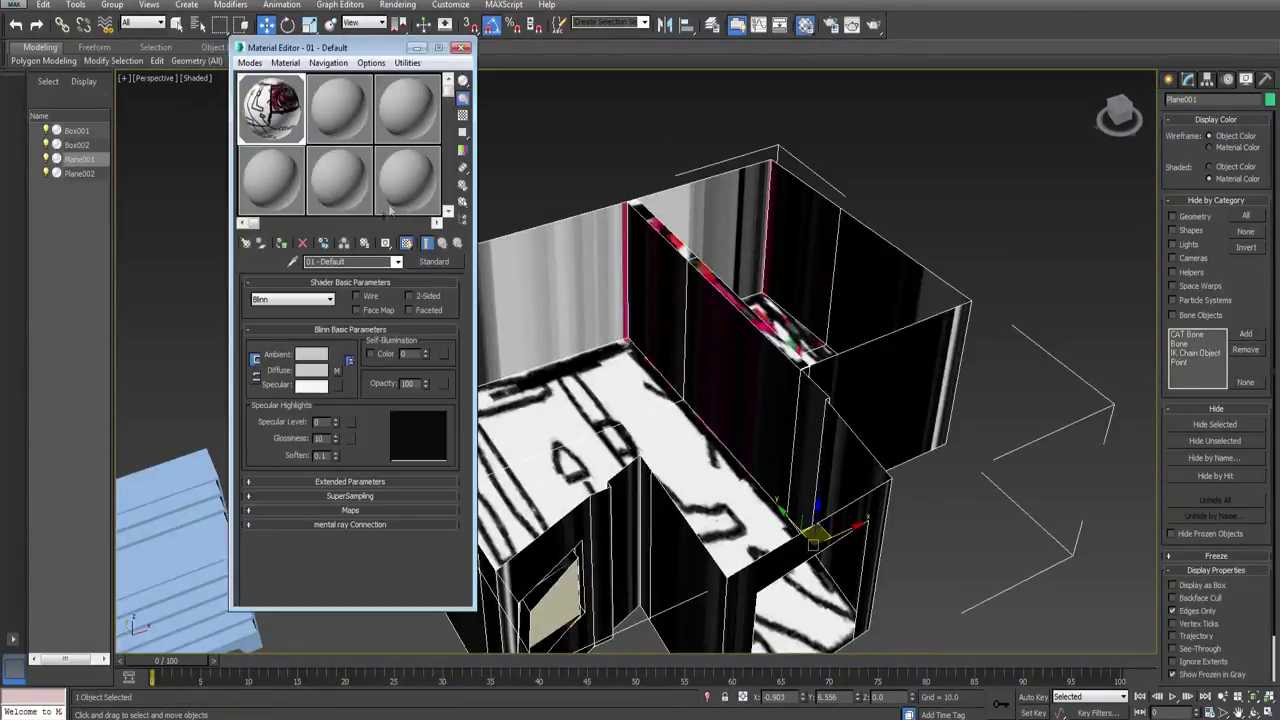
{"action": "left_click", "coordinate": [343, 100]}
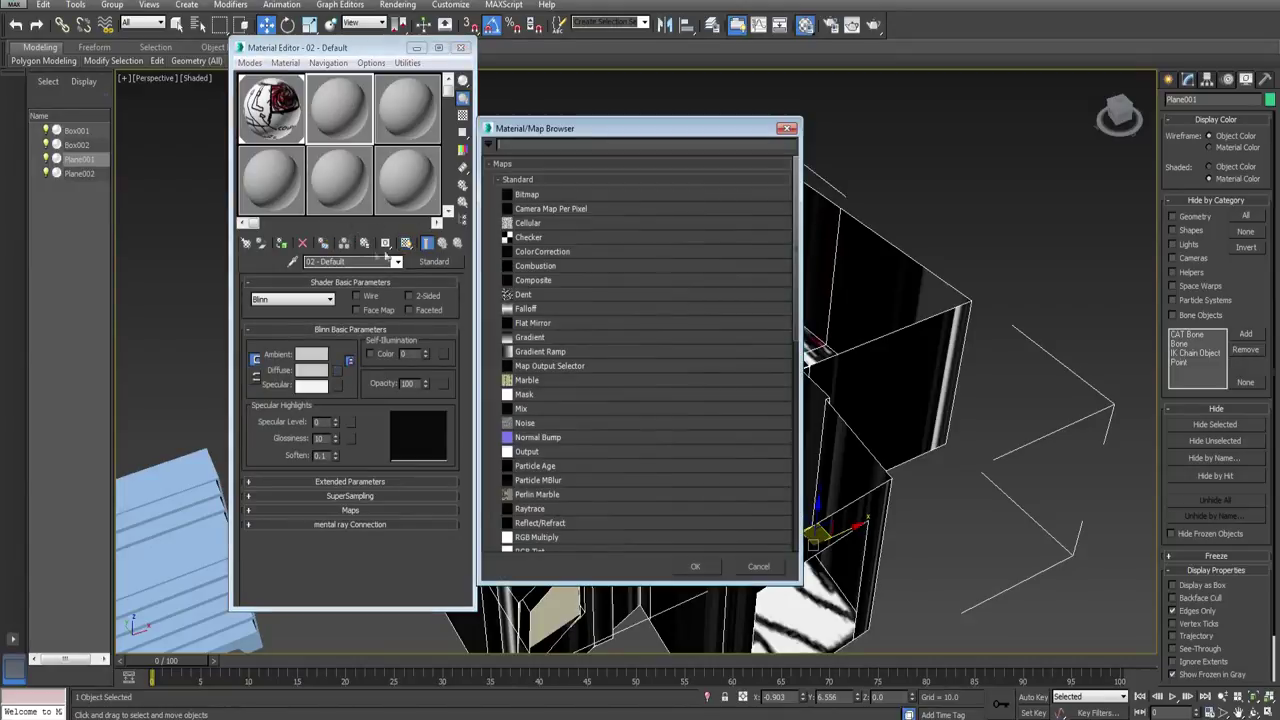
{"action": "double_click", "coordinate": [577, 201]}
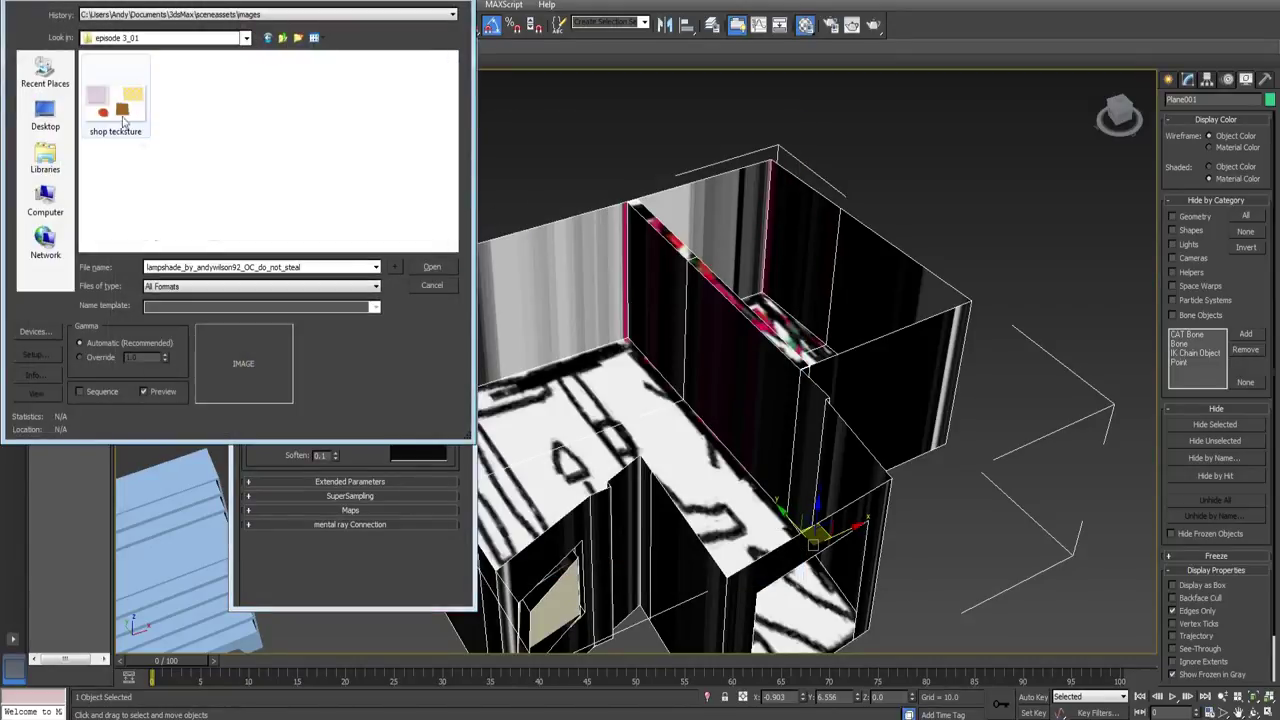
{"action": "left_click", "coordinate": [118, 92]}
{"action": "double_click", "coordinate": [118, 92]}
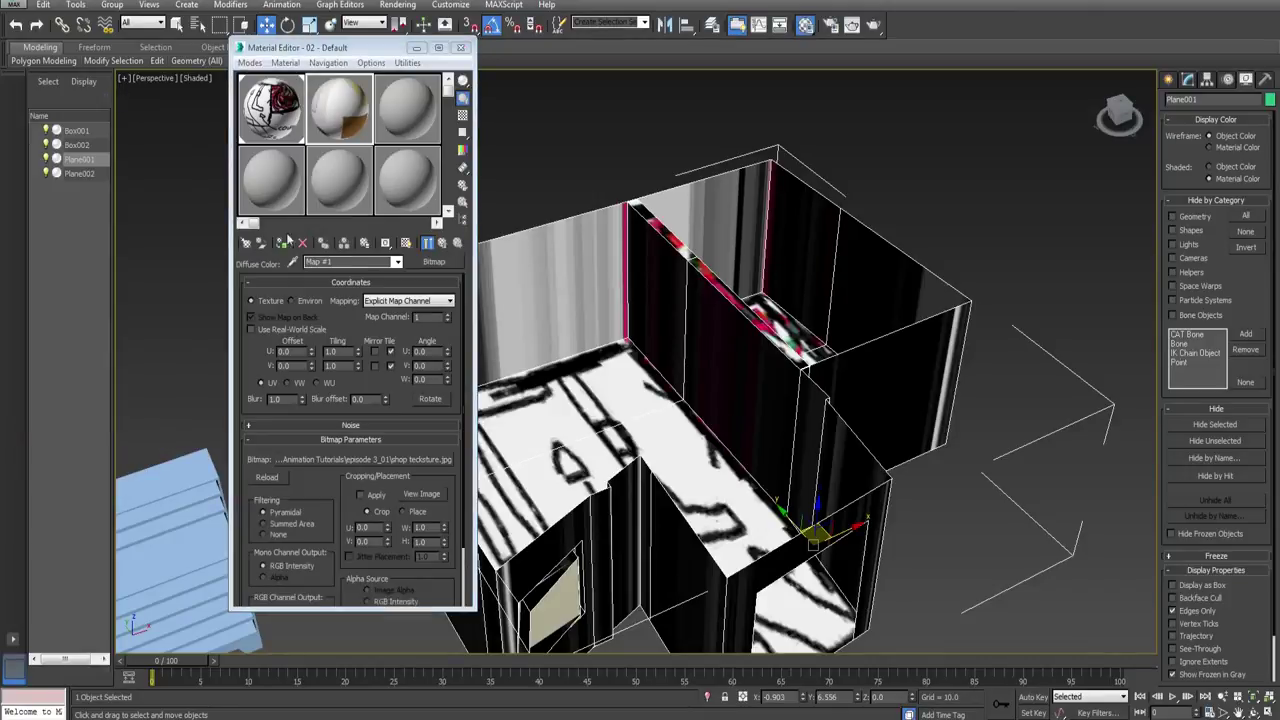
Step: Show the shop tecksture material on the building in the viewport and close the Material Editor
{"action": "left_click", "coordinate": [406, 245]}
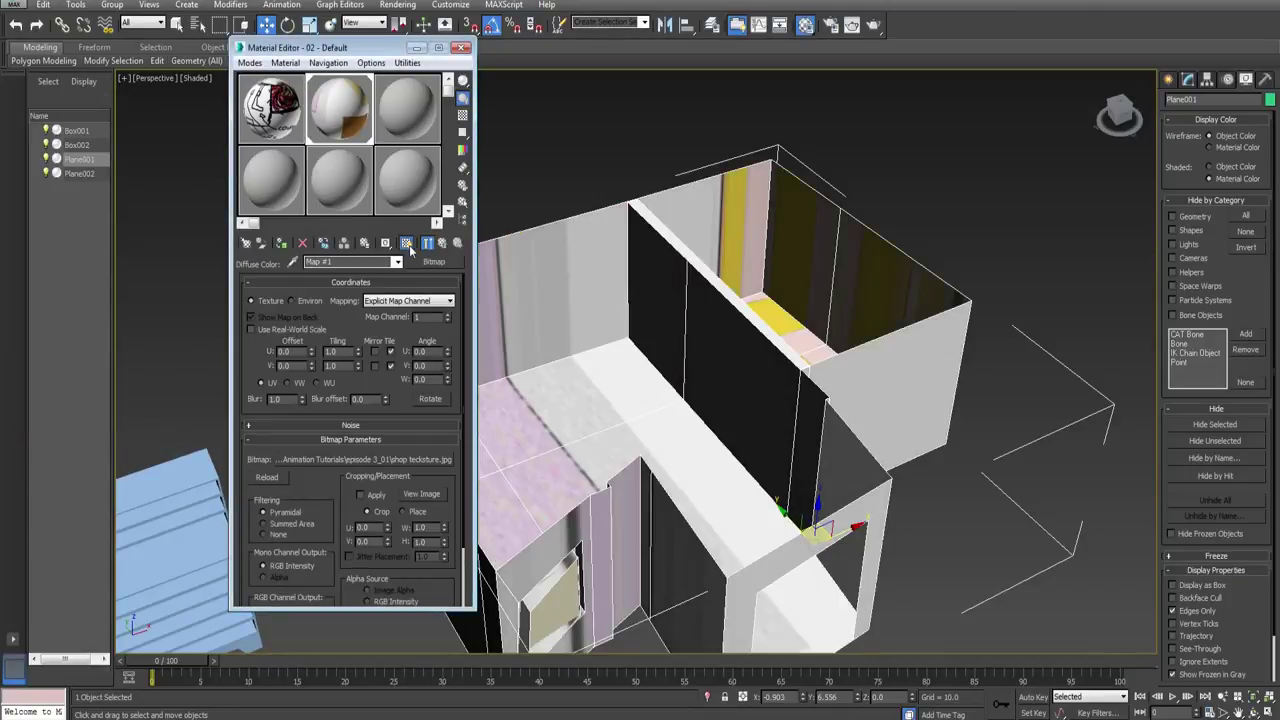
{"action": "left_click", "coordinate": [437, 247]}
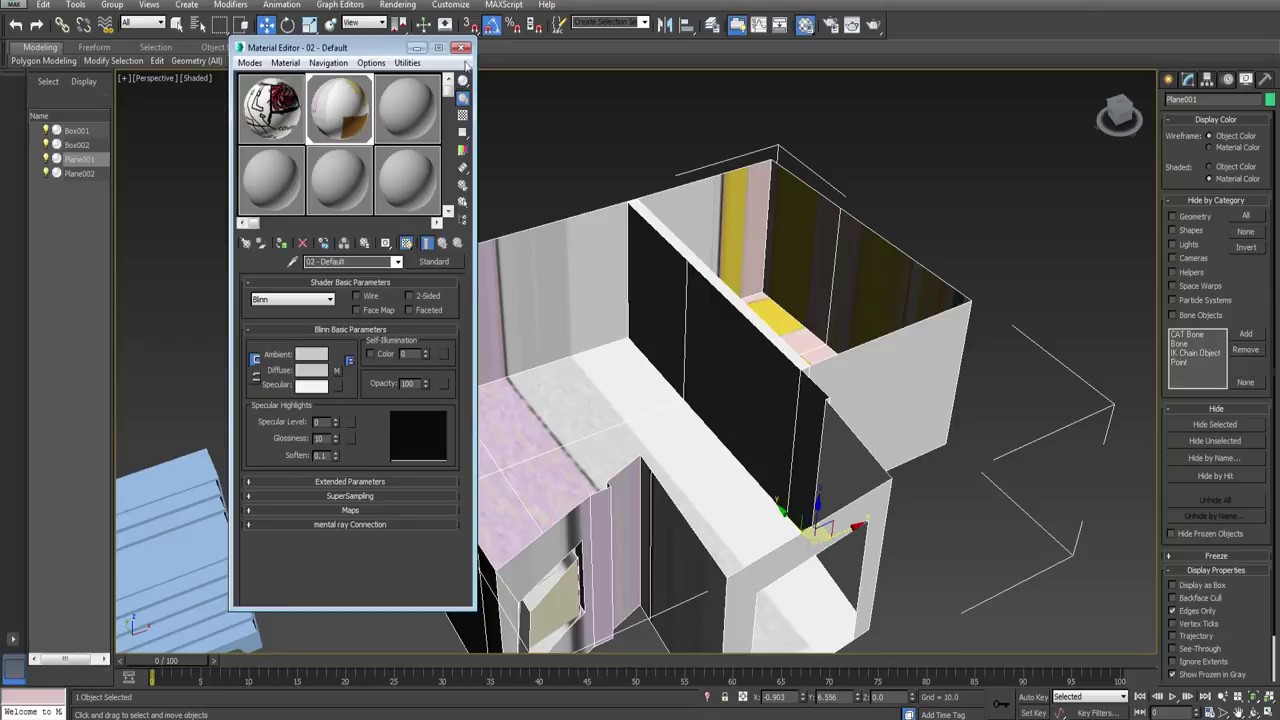
{"action": "left_click", "coordinate": [461, 48]}
Step: Add an Unwrap UVW modifier to the shop building and open its UV Editor
{"action": "middle_click_drag", "start_coordinate": [626, 410], "coordinate": [750, 410], "text": "alt"}
{"action": "left_click", "coordinate": [1188, 80]}
{"action": "left_click", "coordinate": [1217, 120]}
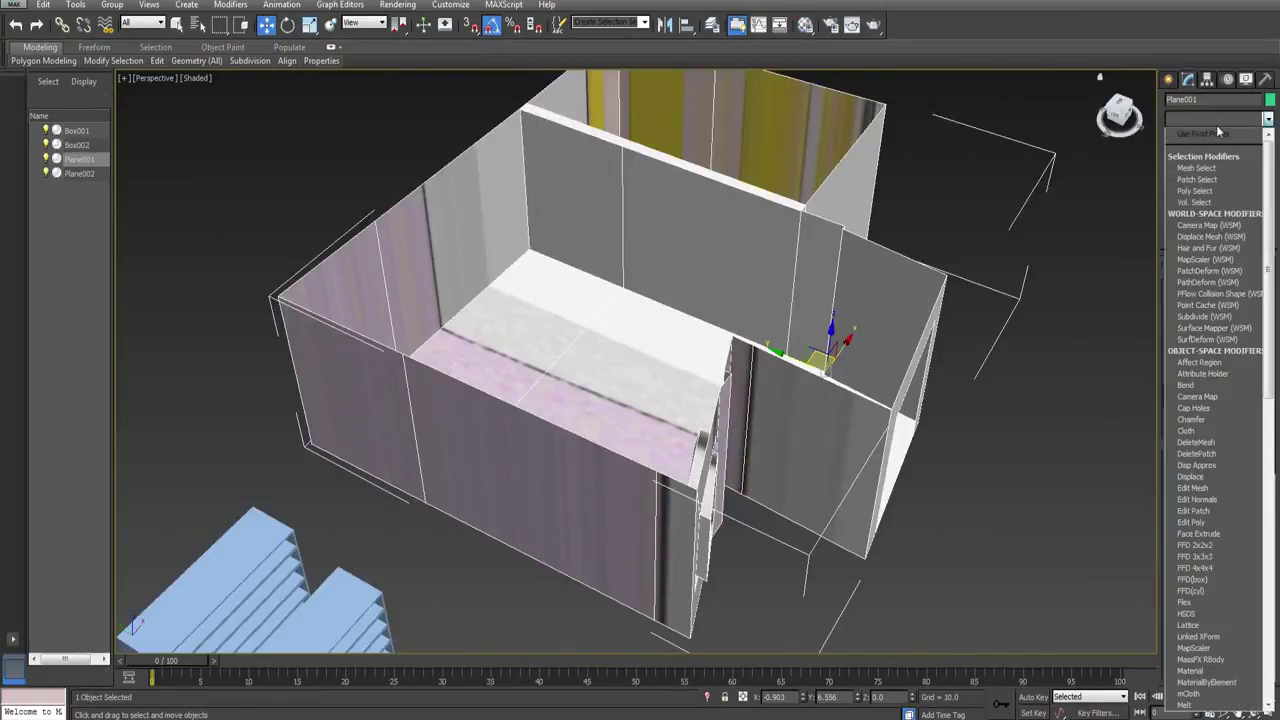
{"action": "key", "text": "u"}
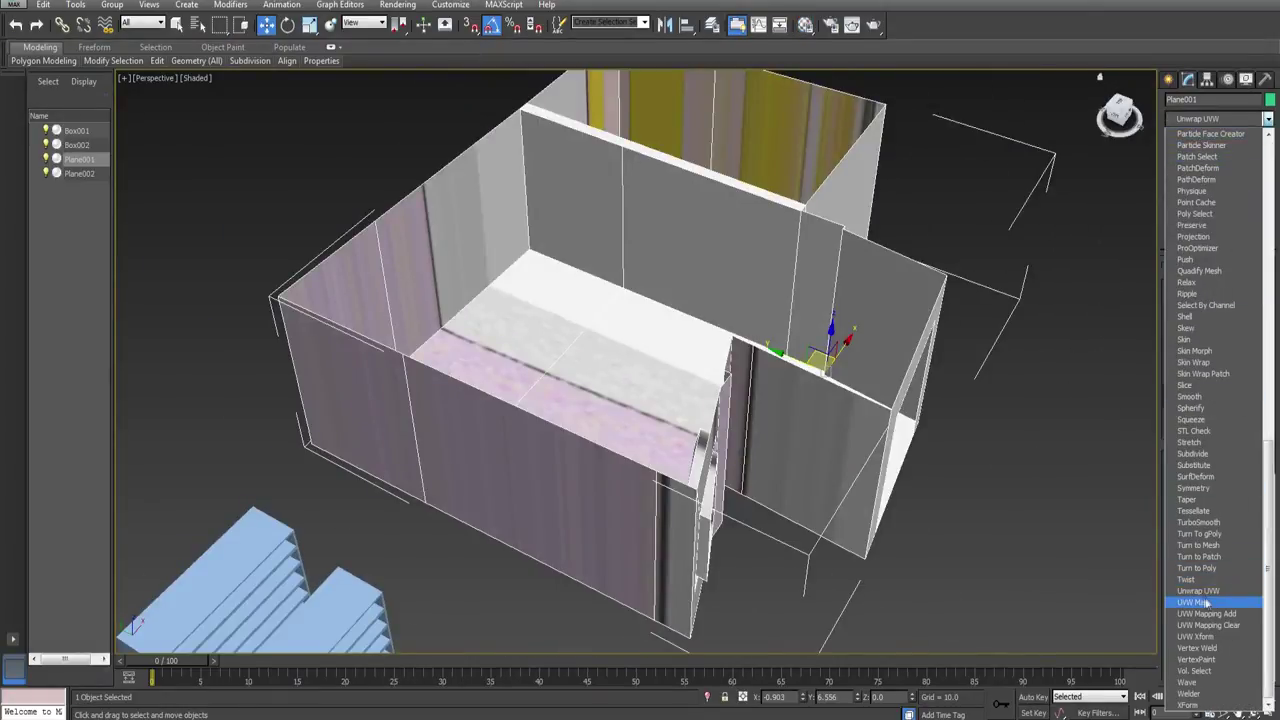
{"action": "left_click", "coordinate": [1198, 591]}
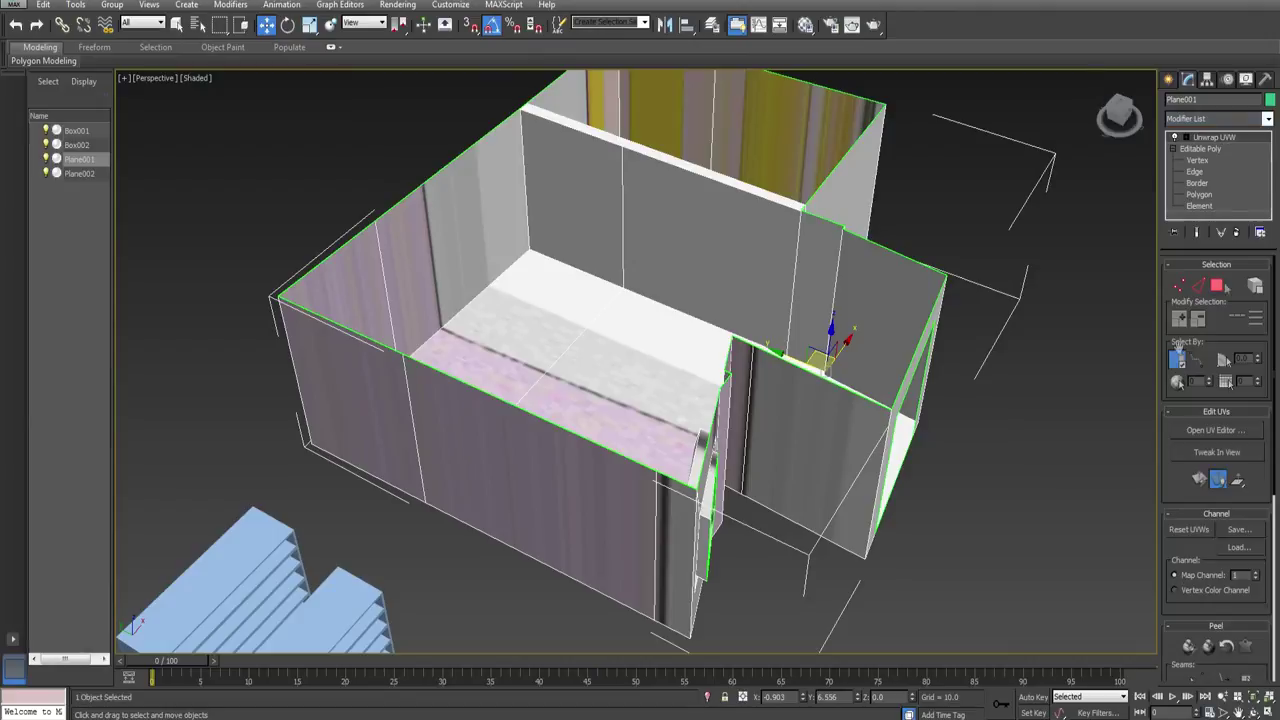
{"action": "left_click", "coordinate": [1246, 430]}
Step: Switch the unwrap to polygon selection and display the shop tecksture map behind the UVs
{"action": "middle_click_drag", "start_coordinate": [860, 425], "coordinate": [778, 413], "text": "alt"}
{"action": "key", "text": "3"}
{"action": "left_click", "coordinate": [443, 83]}
{"action": "left_click", "coordinate": [428, 108]}
{"action": "scroll", "coordinate": [325, 180], "scroll_direction": "down", "scroll_amount": 3}
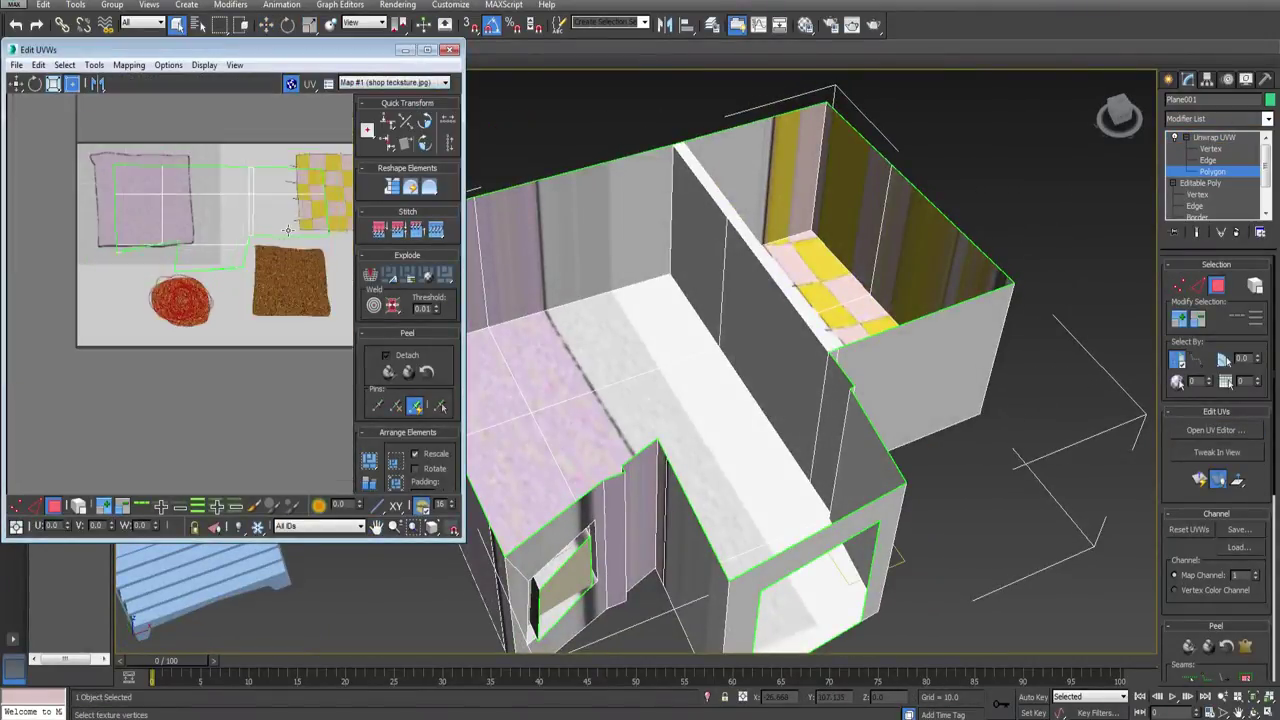
Step: Select all floor polygons of the main L-shaped room, leaving out the back room's floor
{"action": "middle_click_drag", "start_coordinate": [646, 334], "coordinate": [678, 350], "text": "alt"}
{"action": "left_click", "coordinate": [678, 346]}
{"action": "left_click", "coordinate": [736, 414], "text": "ctrl"}
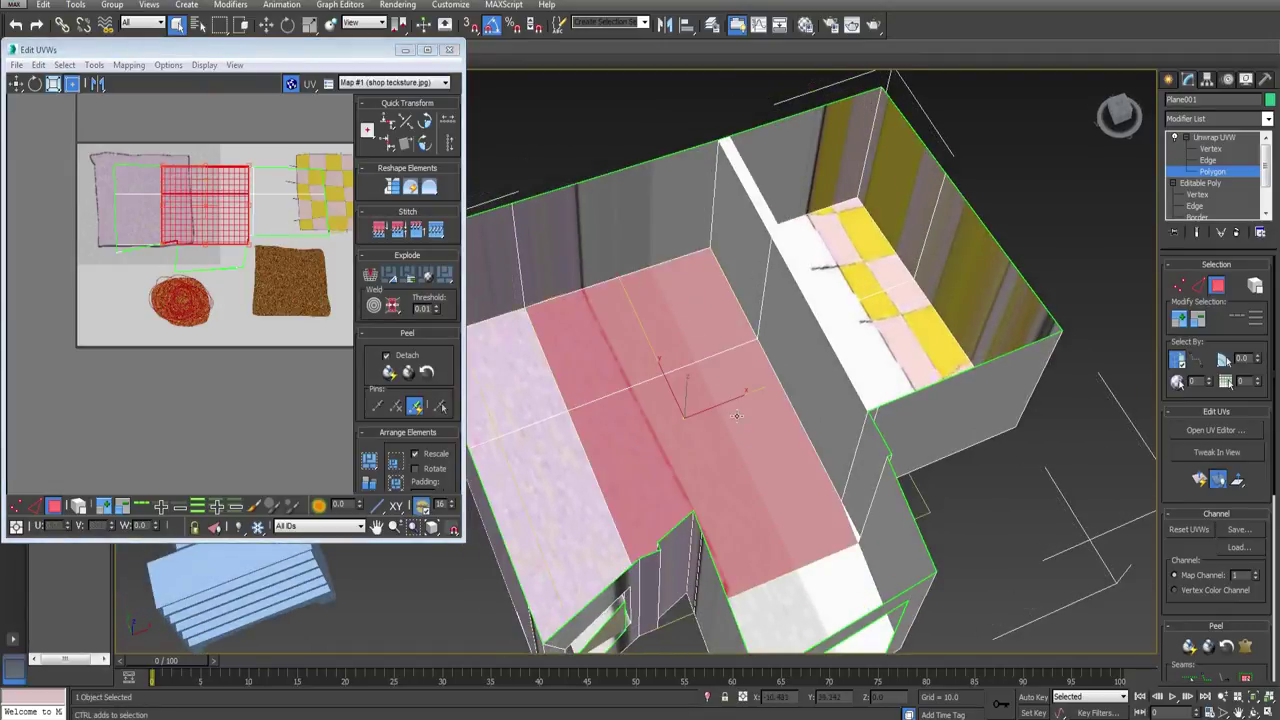
{"action": "middle_click_drag", "start_coordinate": [773, 519], "coordinate": [660, 304], "text": "alt"}
{"action": "left_click", "coordinate": [678, 260], "text": "ctrl"}
{"action": "left_click", "coordinate": [662, 318], "text": "ctrl"}
{"action": "left_click", "coordinate": [885, 481], "text": "ctrl"}
{"action": "middle_click_drag", "start_coordinate": [885, 481], "coordinate": [835, 115], "text": "alt"}
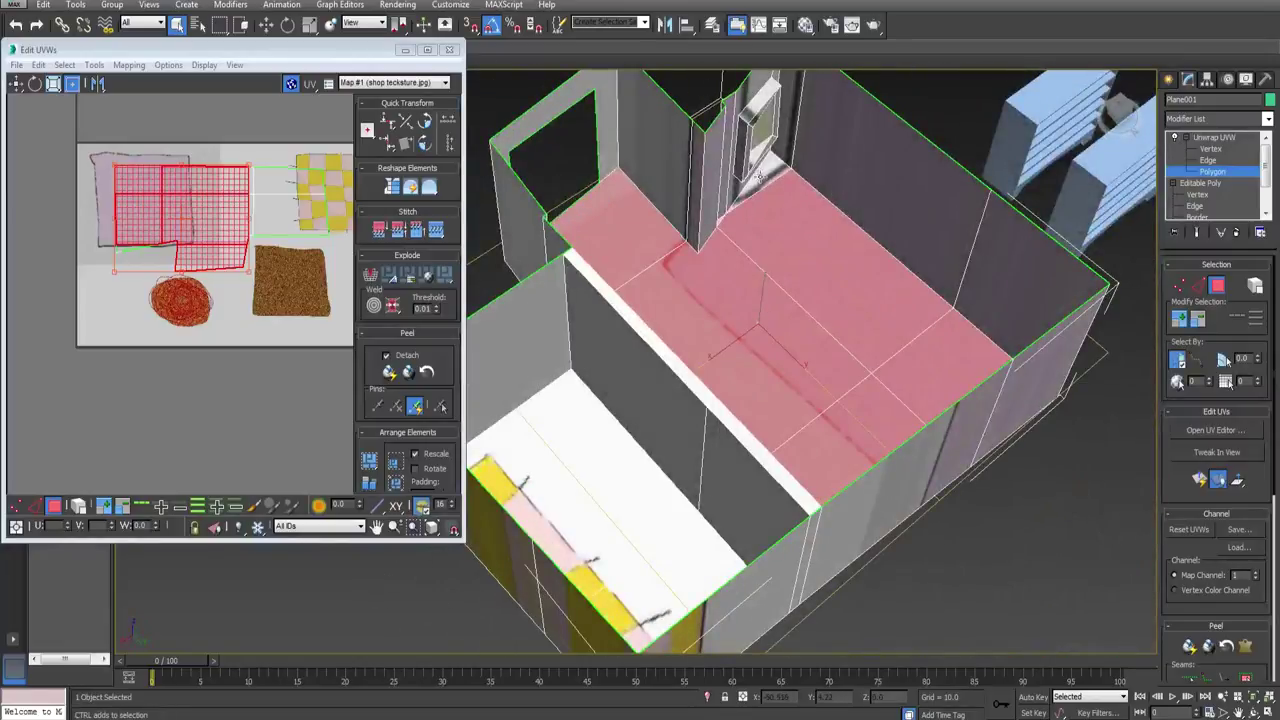
Step: Planar-map the selected main-room floor polygons and shrink their UVs onto the yellow and pink checker patch of the map
{"action": "middle_click_drag", "start_coordinate": [760, 175], "coordinate": [870, 280], "text": "alt"}
{"action": "scroll", "coordinate": [880, 293], "scroll_direction": "up", "scroll_amount": 3}
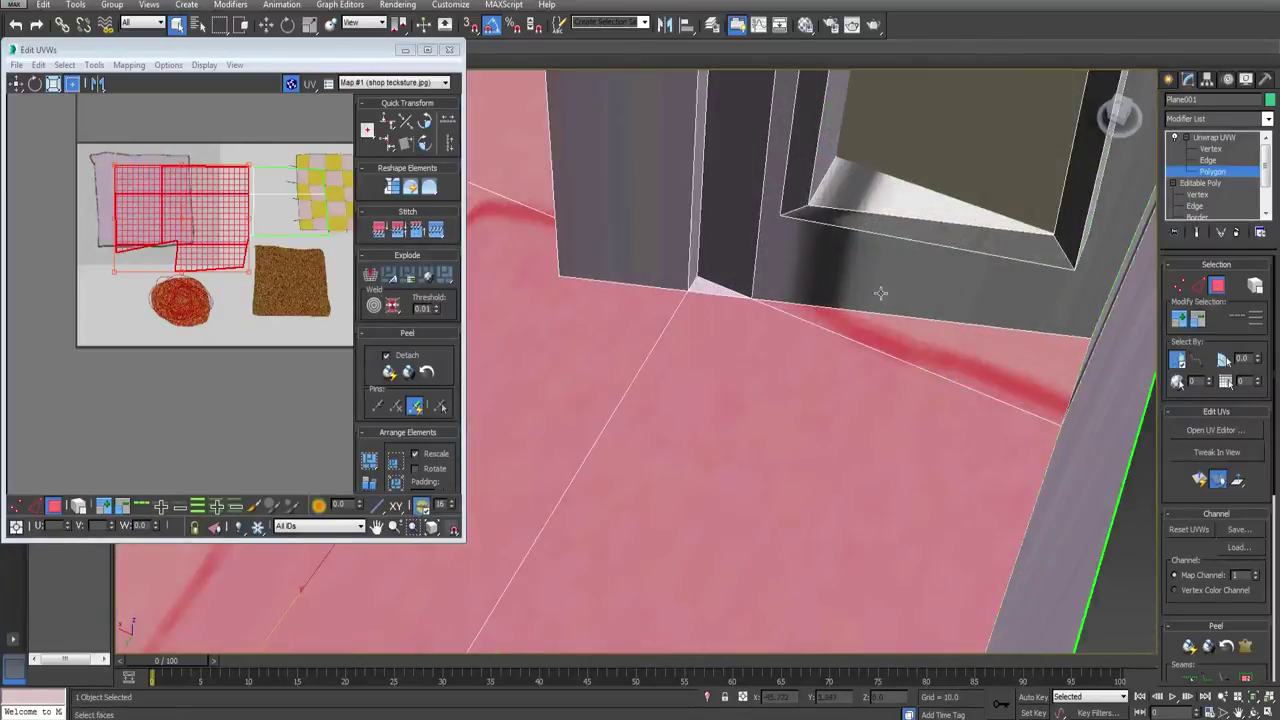
{"action": "scroll", "coordinate": [720, 288], "scroll_direction": "down", "scroll_amount": 5}
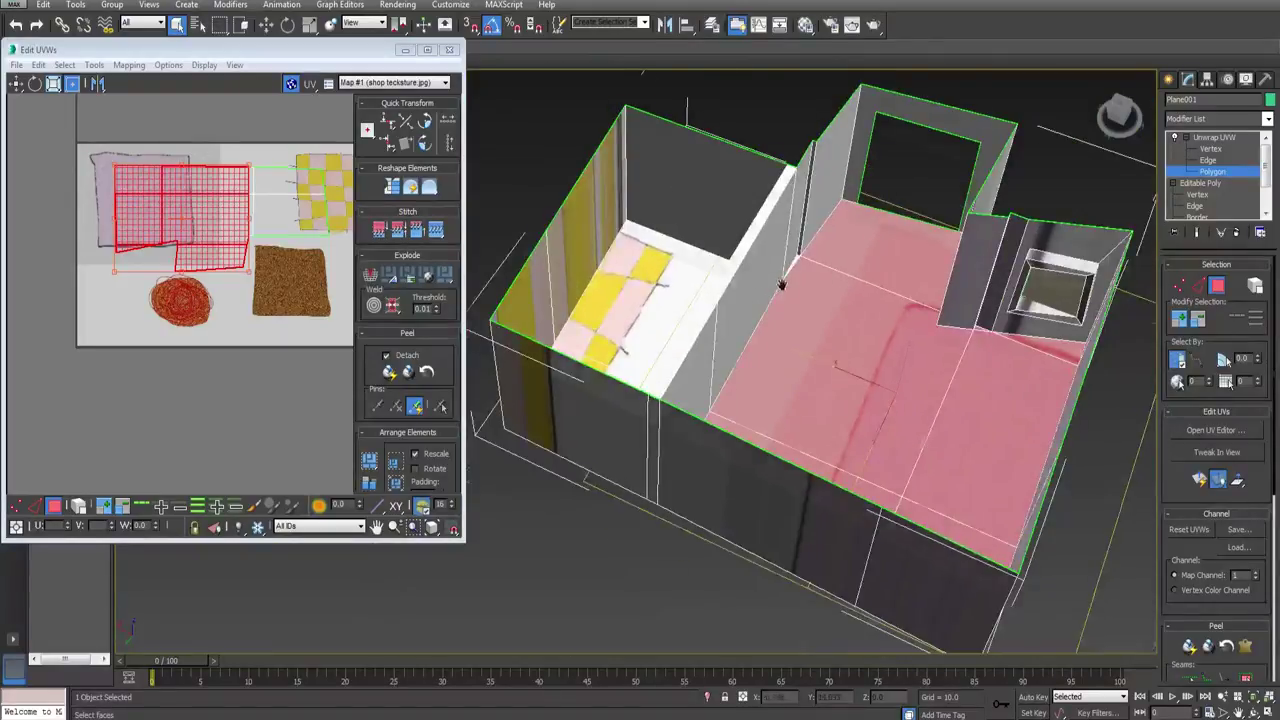
{"action": "scroll", "coordinate": [782, 285], "scroll_direction": "up", "scroll_amount": 5}
{"action": "scroll", "coordinate": [883, 349], "scroll_direction": "down", "scroll_amount": 5}
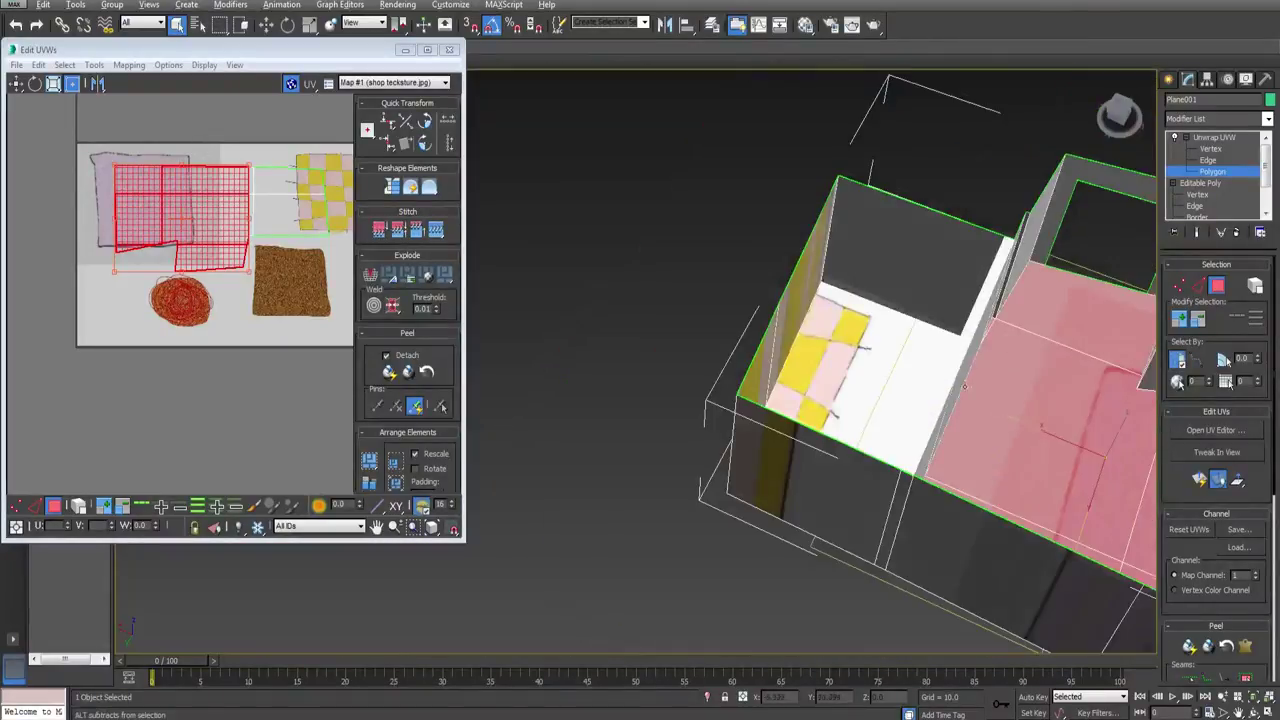
{"action": "middle_click_drag", "start_coordinate": [964, 387], "coordinate": [1128, 437], "text": "alt"}
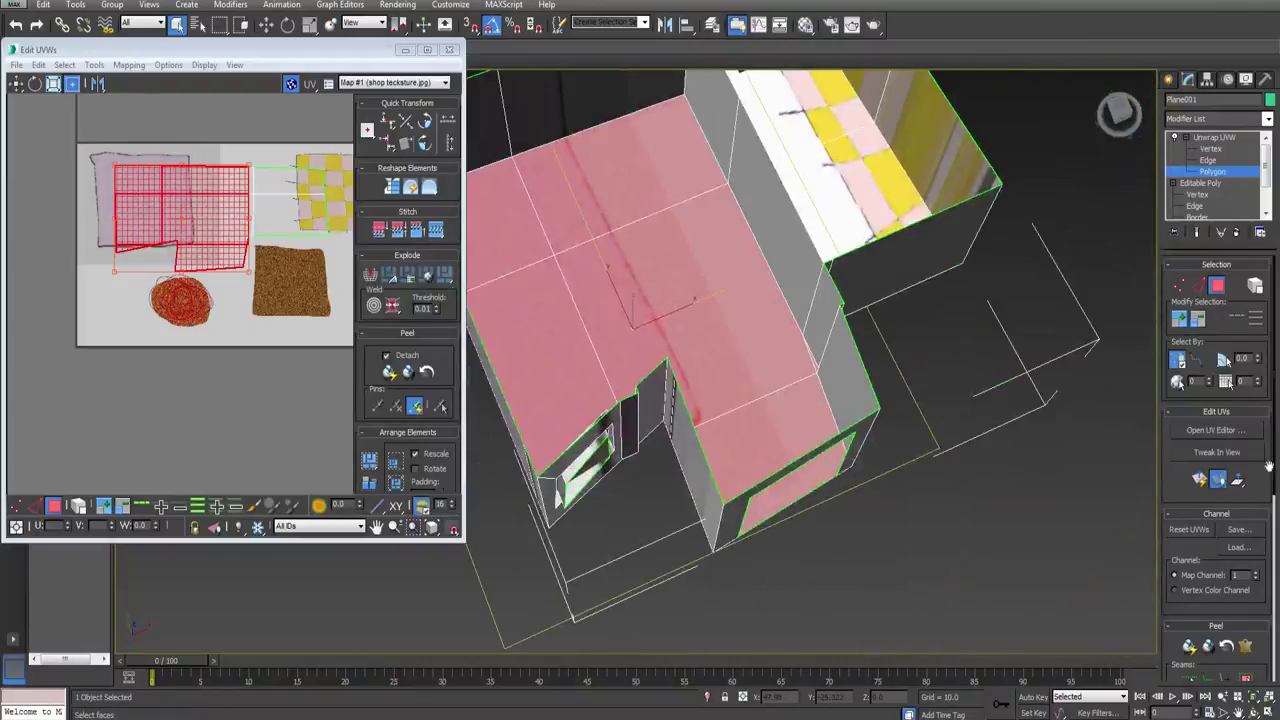
{"action": "scroll", "coordinate": [1207, 447], "scroll_direction": "down", "scroll_amount": 8}
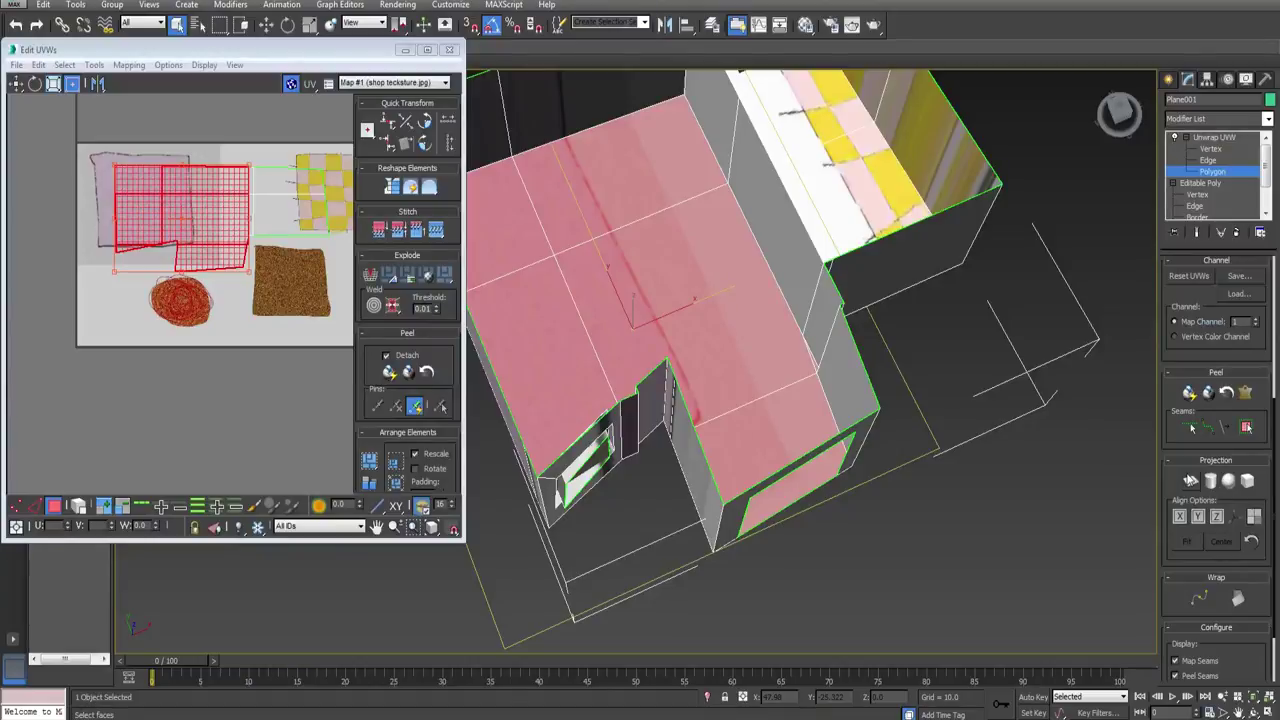
{"action": "left_click", "coordinate": [1190, 481]}
{"action": "middle_click_drag", "start_coordinate": [256, 309], "coordinate": [213, 330]}
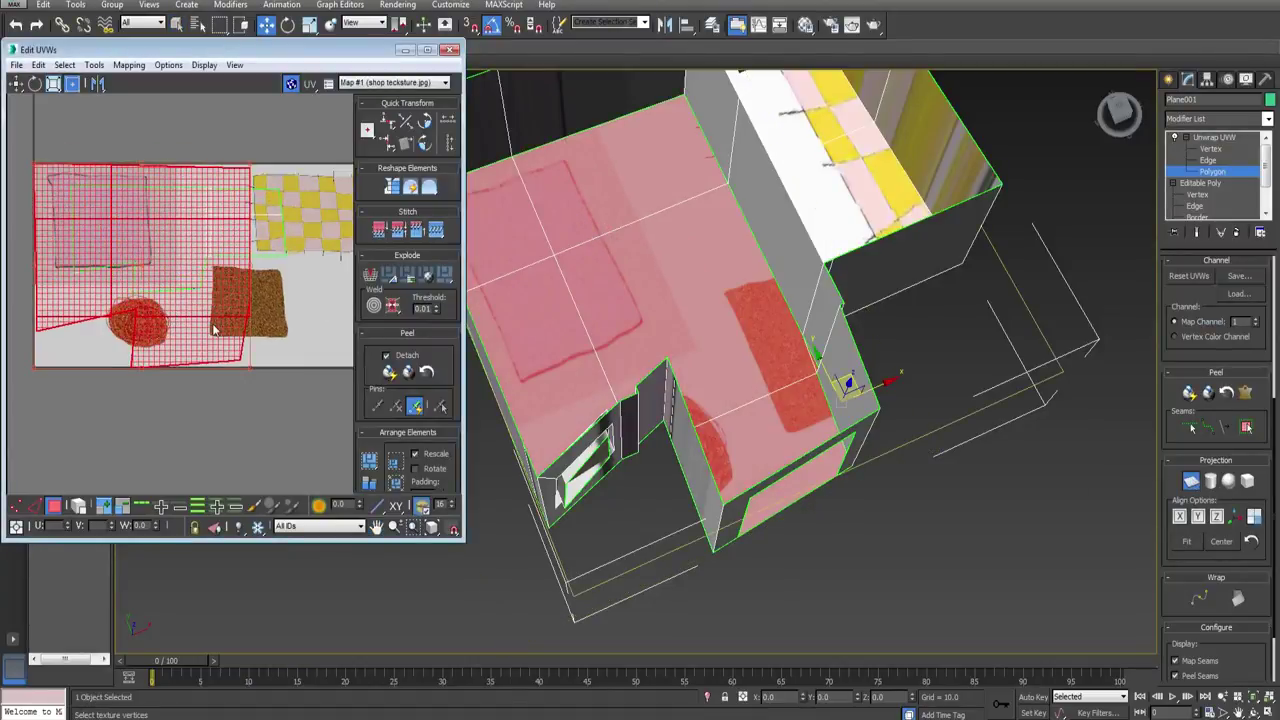
{"action": "left_click", "coordinate": [1189, 482]}
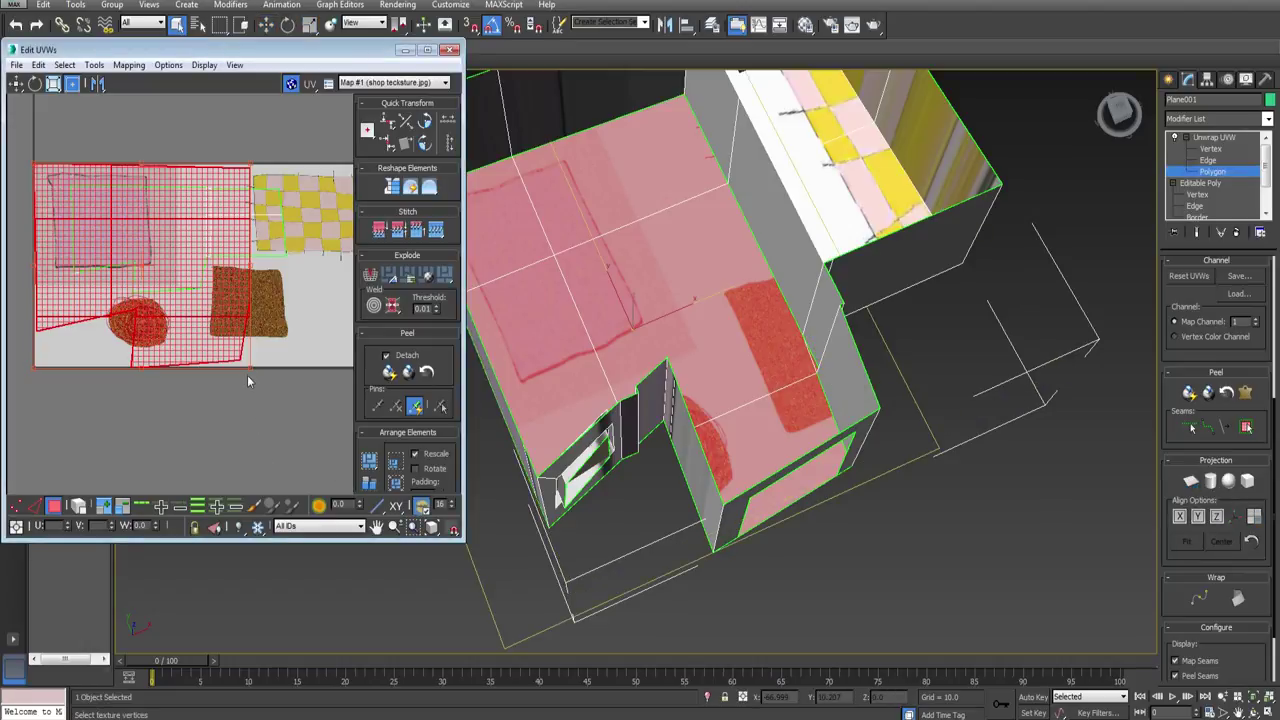
{"action": "left_click_drag", "start_coordinate": [250, 373], "coordinate": [335, 218]}
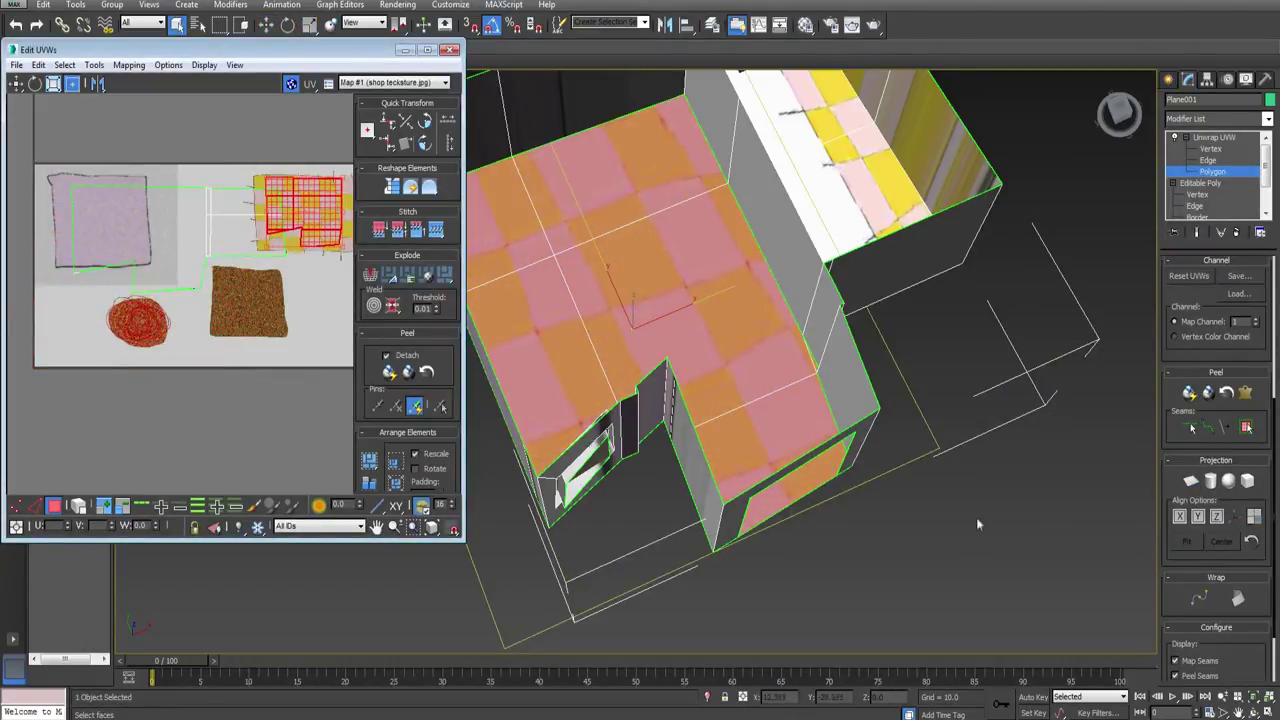
Step: Deselect the floor and render a close-up of its checker texture in the perspective view, closing the render window after checking
{"action": "middle_click_drag", "start_coordinate": [978, 524], "coordinate": [797, 351], "text": "alt"}
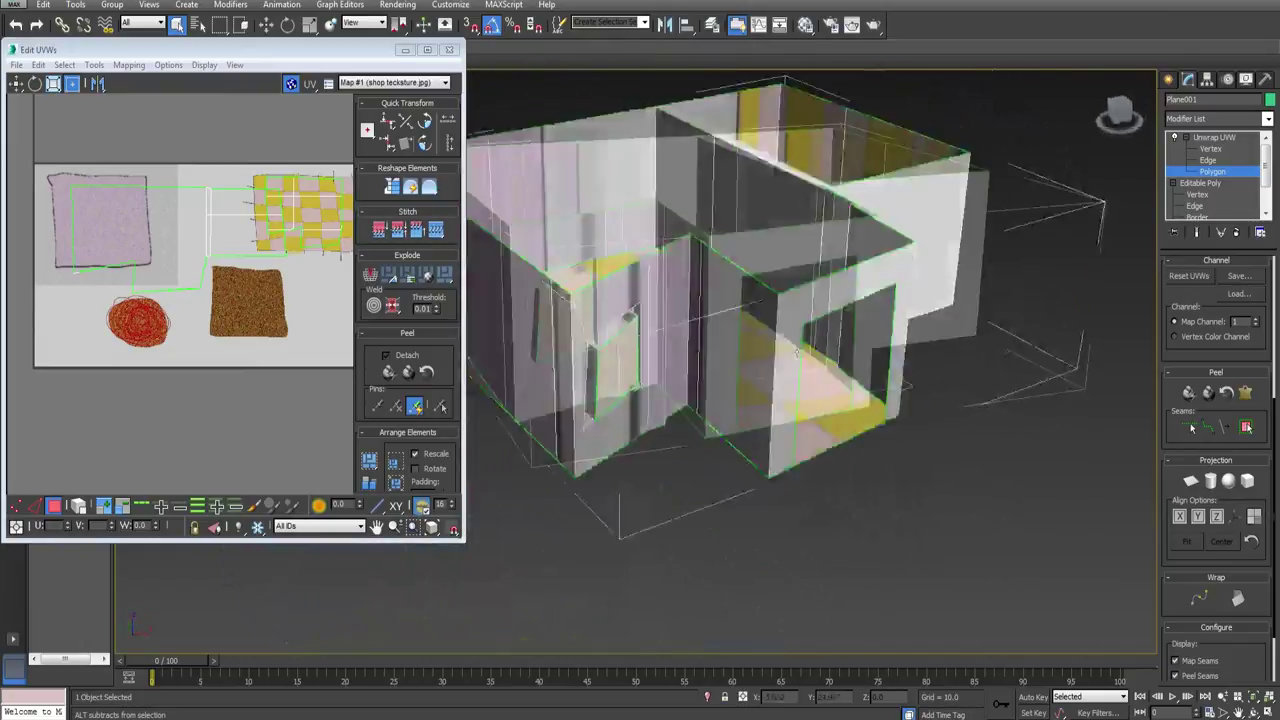
{"action": "scroll", "coordinate": [797, 351], "scroll_direction": "up", "scroll_amount": 10}
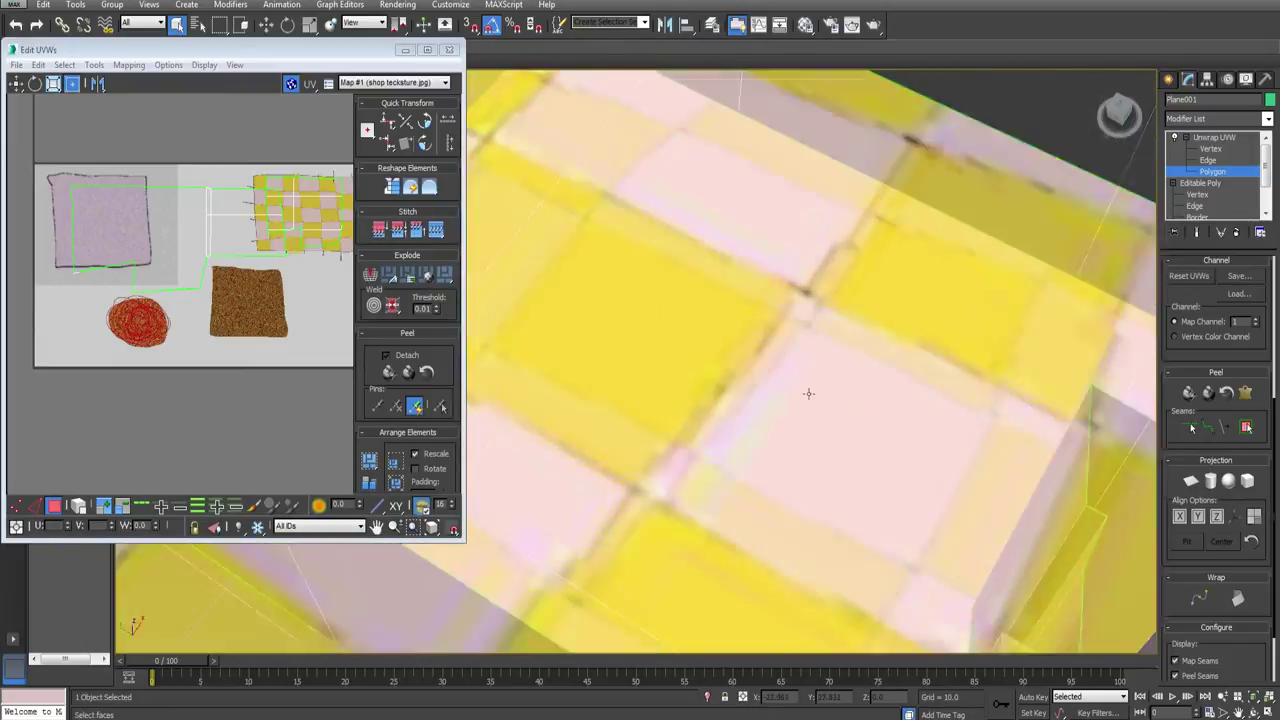
{"action": "key", "text": "shift+q"}
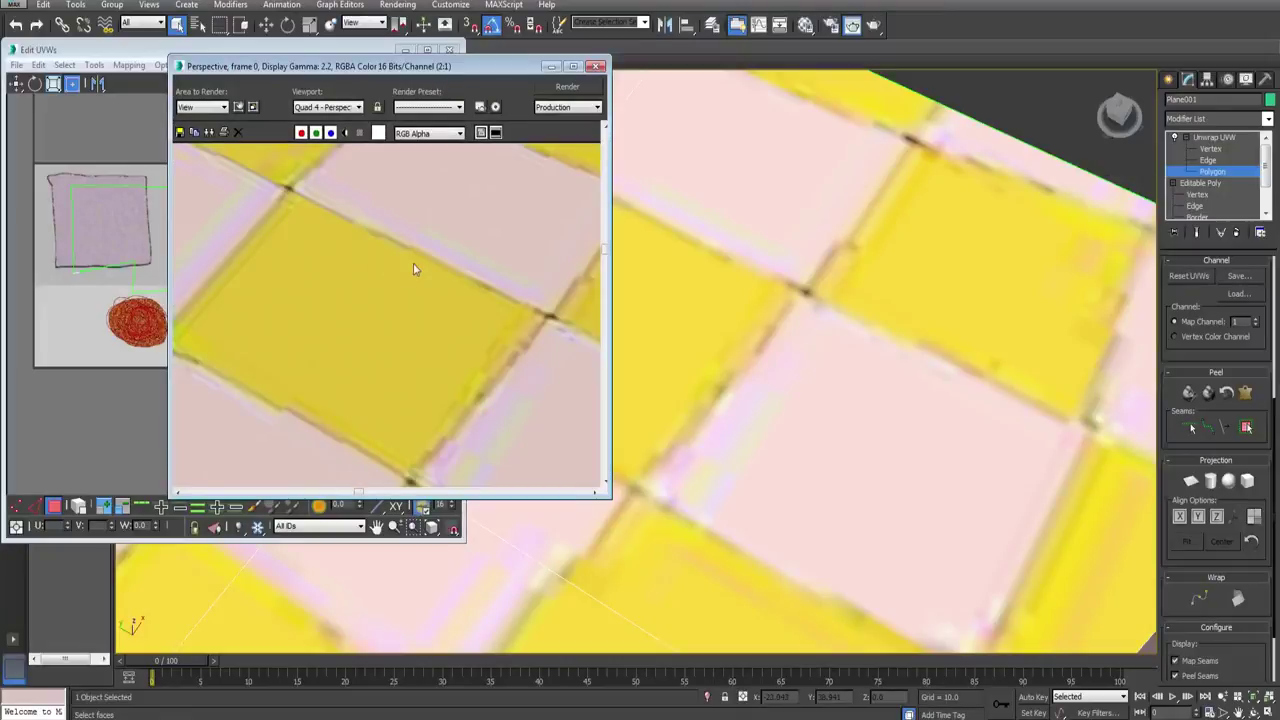
{"action": "scroll", "coordinate": [416, 269], "scroll_direction": "down", "scroll_amount": 1}
{"action": "left_click", "coordinate": [600, 67]}
{"action": "middle_click_drag", "start_coordinate": [622, 291], "coordinate": [651, 363]}
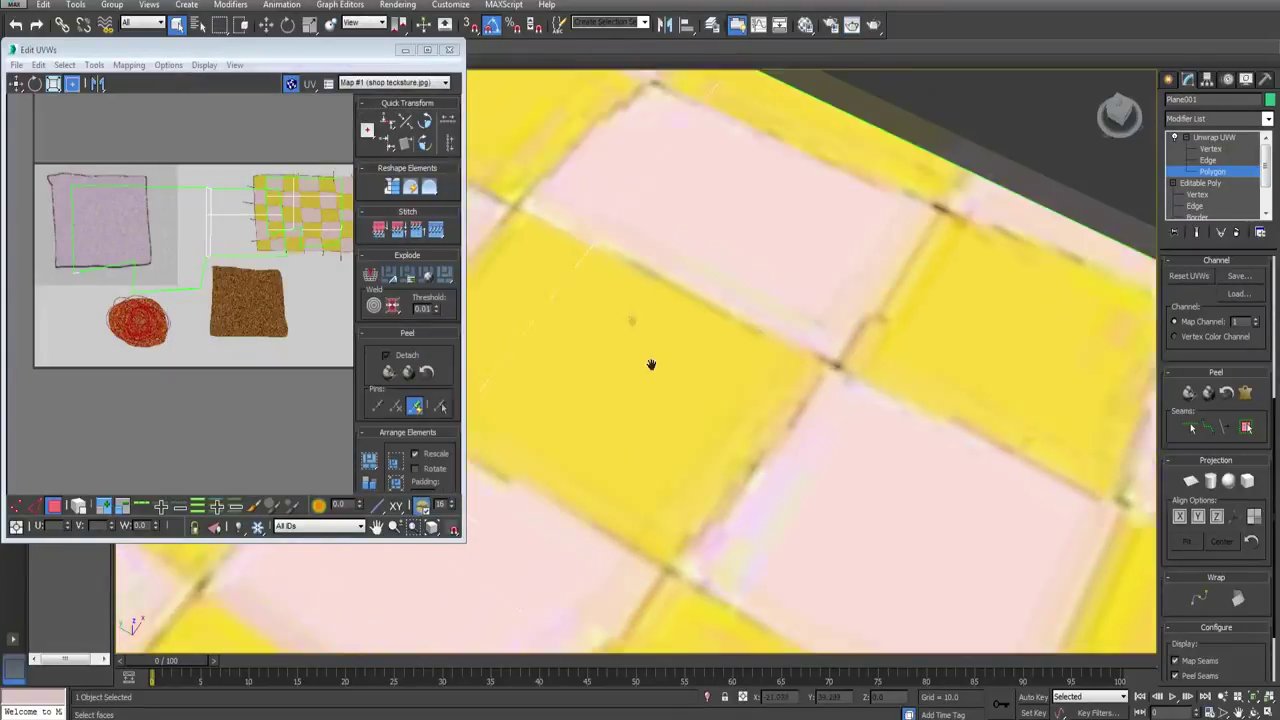
Step: Select both polygons of the long wall opposite the partition, planar-map them and place their UVs on the lilac patch
{"action": "scroll", "coordinate": [655, 365], "scroll_direction": "down", "scroll_amount": 10}
{"action": "middle_click_drag", "start_coordinate": [760, 370], "coordinate": [538, 299], "text": "alt"}
{"action": "middle_click_drag", "start_coordinate": [685, 309], "coordinate": [729, 313], "text": "alt"}
{"action": "middle_click_drag", "start_coordinate": [729, 313], "coordinate": [852, 324]}
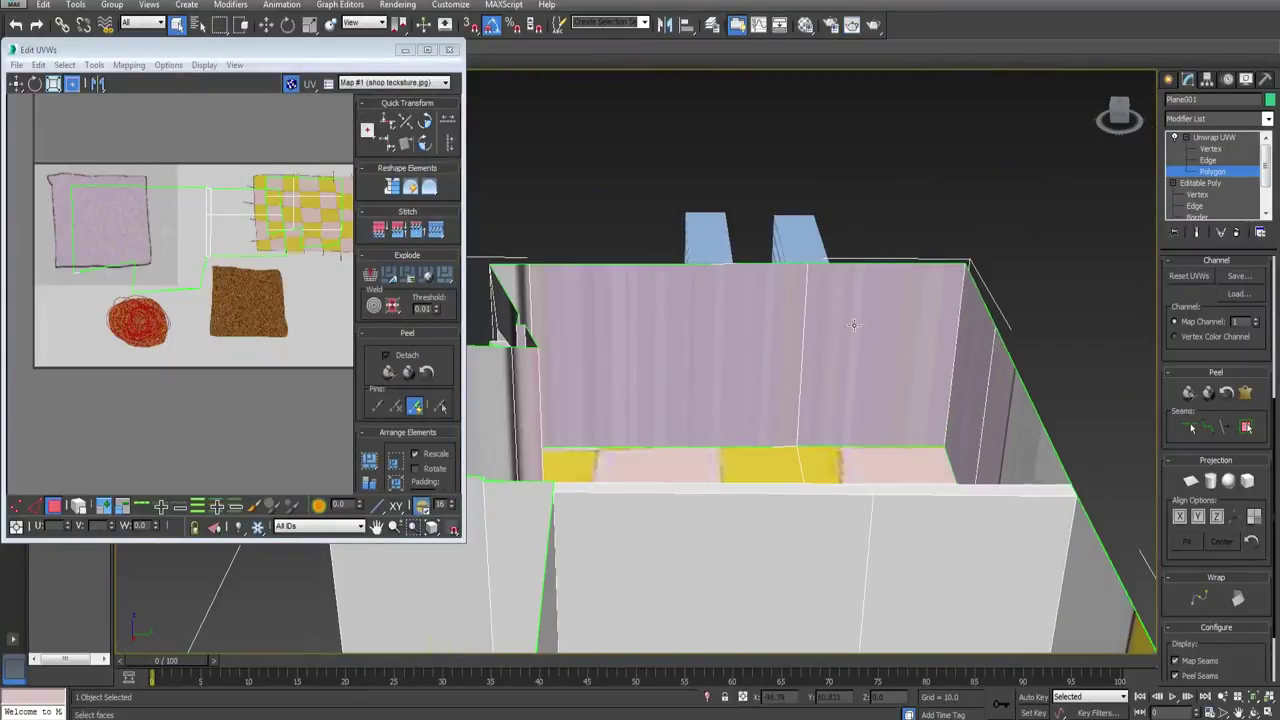
{"action": "left_click", "coordinate": [826, 321]}
{"action": "left_click", "coordinate": [745, 335], "text": "ctrl"}
{"action": "middle_click_drag", "start_coordinate": [735, 337], "coordinate": [640, 362], "text": "alt"}
{"action": "left_click", "coordinate": [1192, 480]}
{"action": "left_click", "coordinate": [1181, 517]}
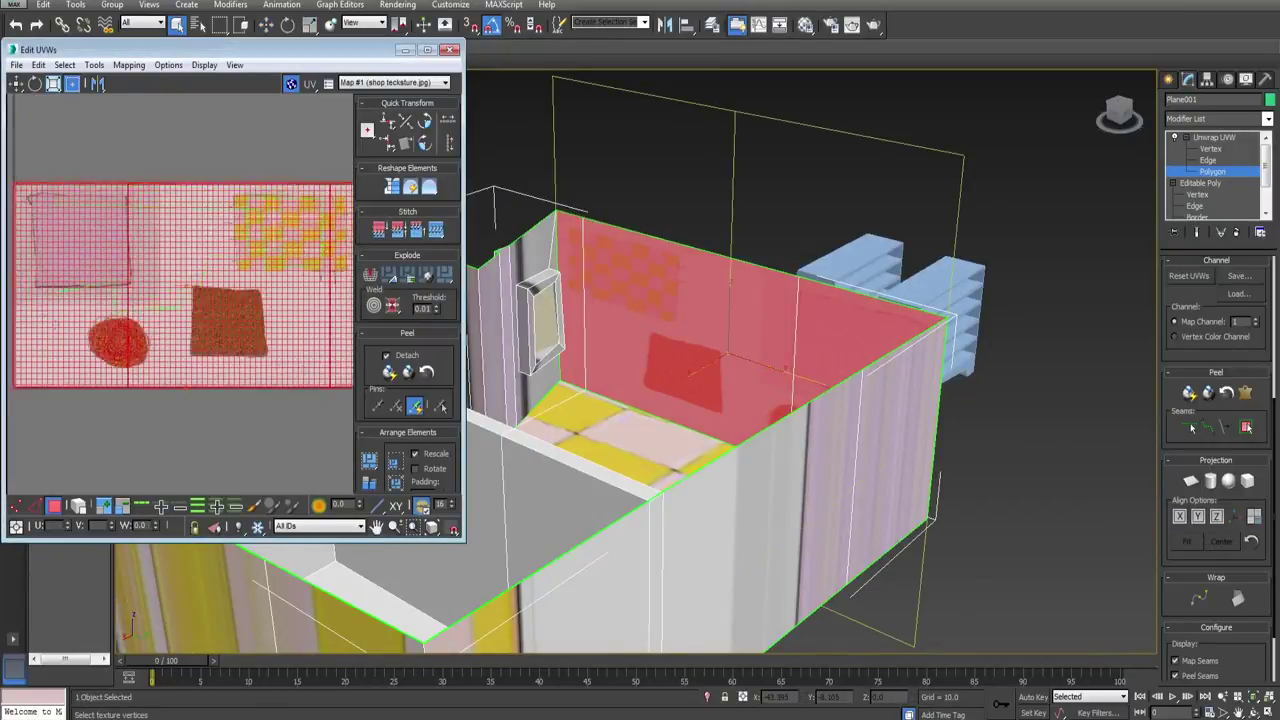
{"action": "middle_click_drag", "start_coordinate": [740, 260], "coordinate": [620, 300], "text": "alt"}
Step: Select the polygons of the wall containing the window and apply a planar projection to them
{"action": "left_click", "coordinate": [722, 330]}
{"action": "left_click", "coordinate": [680, 335], "text": "ctrl"}
{"action": "middle_click_drag", "start_coordinate": [720, 330], "coordinate": [860, 320], "text": "alt"}
{"action": "scroll", "coordinate": [690, 345], "scroll_direction": "up", "scroll_amount": 5}
{"action": "left_click", "coordinate": [1192, 482]}
{"action": "left_click", "coordinate": [1181, 517]}
{"action": "left_click", "coordinate": [1191, 481]}
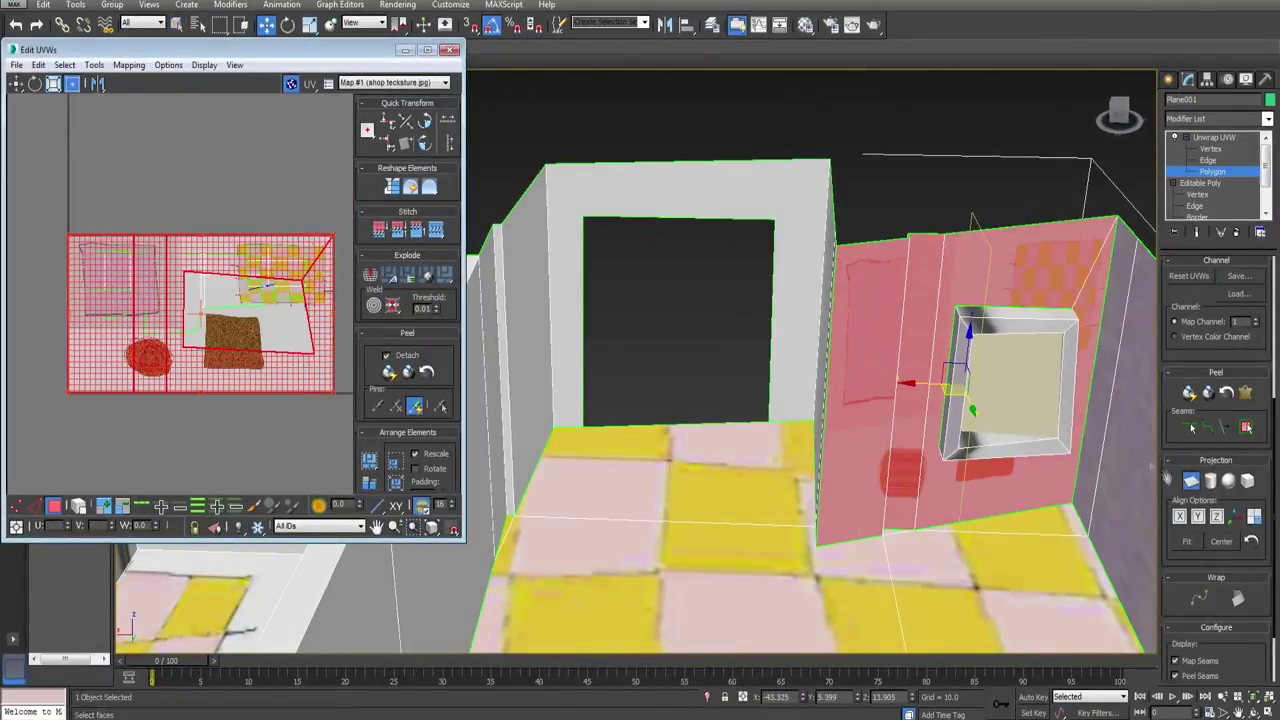
Step: Scale down the window wall's UVs and position them inside the lilac patch of the map
{"action": "left_click_drag", "start_coordinate": [334, 393], "coordinate": [149, 299]}
{"action": "left_click_drag", "start_coordinate": [132, 269], "coordinate": [153, 283]}
{"action": "scroll", "coordinate": [153, 283], "scroll_direction": "up", "scroll_amount": 4}
{"action": "left_click_drag", "start_coordinate": [190, 347], "coordinate": [165, 335]}
Step: Planar-map the wall around the doorway and fit its UVs inside the lilac patch
{"action": "middle_click_drag", "start_coordinate": [783, 86], "coordinate": [725, 120], "text": "alt"}
{"action": "left_click", "coordinate": [660, 215]}
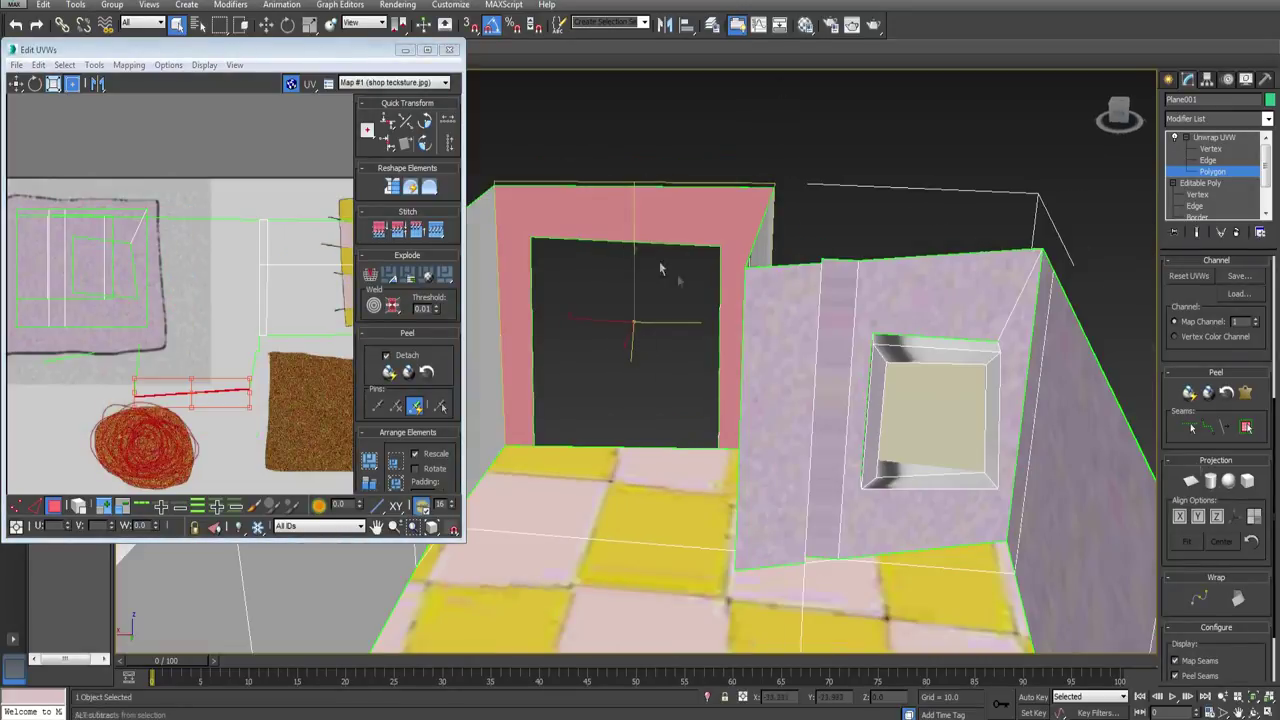
{"action": "left_click", "coordinate": [1191, 481]}
{"action": "left_click", "coordinate": [1181, 517]}
{"action": "scroll", "coordinate": [190, 358], "scroll_direction": "down", "scroll_amount": 4}
{"action": "left_click", "coordinate": [72, 84]}
{"action": "left_click_drag", "start_coordinate": [330, 357], "coordinate": [117, 234]}
{"action": "left_click", "coordinate": [640, 135]}
Step: Select the short wall between the doorway wall and the window wall and planar-map it
{"action": "left_click", "coordinate": [775, 310]}
{"action": "middle_click_drag", "start_coordinate": [640, 250], "coordinate": [960, 380], "text": "alt"}
{"action": "left_click", "coordinate": [1191, 481]}
{"action": "left_click", "coordinate": [1181, 517]}
{"action": "scroll", "coordinate": [325, 325], "scroll_direction": "down", "scroll_amount": 5}
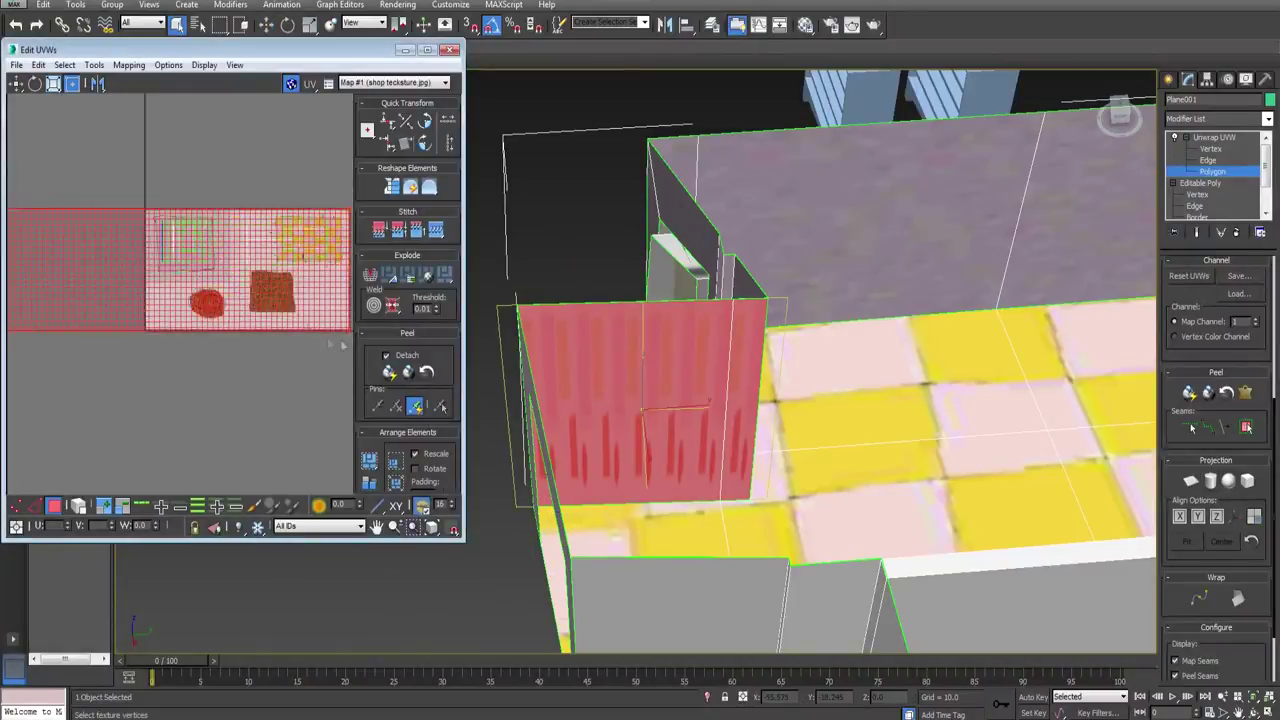
Step: Shrink the short connecting wall's UVs, fit them inside the lilac patch and clear the selection
{"action": "left_click_drag", "start_coordinate": [335, 331], "coordinate": [209, 269]}
{"action": "scroll", "coordinate": [270, 297], "scroll_direction": "down", "scroll_amount": 5}
{"action": "scroll", "coordinate": [266, 299], "scroll_direction": "up", "scroll_amount": 5}
{"action": "left_click_drag", "start_coordinate": [246, 306], "coordinate": [214, 285]}
{"action": "left_click", "coordinate": [590, 220]}
Step: Select the main-room side of the partition wall shared with the back room and planar-map its polygons
{"action": "middle_click_drag", "start_coordinate": [620, 260], "coordinate": [850, 380], "text": "alt"}
{"action": "left_click", "coordinate": [1031, 414]}
{"action": "left_click", "coordinate": [850, 340], "text": "ctrl"}
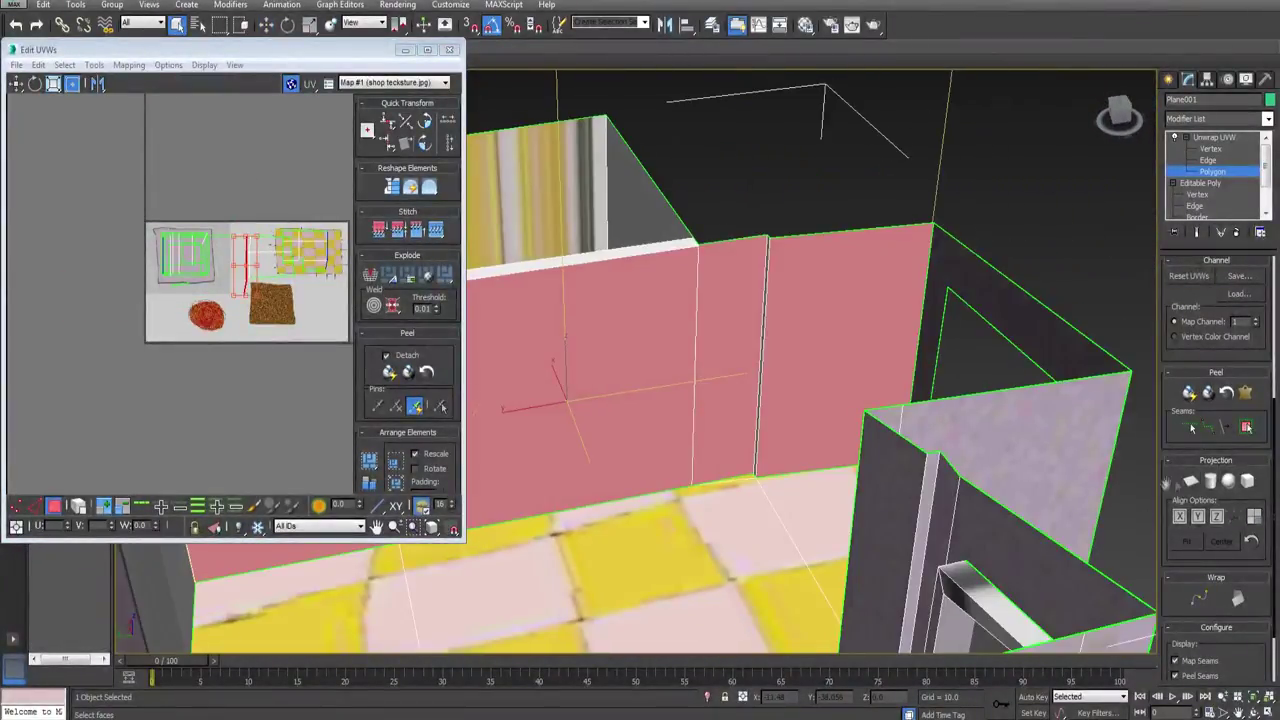
{"action": "left_click", "coordinate": [1191, 481]}
{"action": "left_click", "coordinate": [1181, 517]}
{"action": "scroll", "coordinate": [334, 334], "scroll_direction": "down", "scroll_amount": 5}
Step: Scale and move the partition wall's UVs inside the lilac patch and clear the selection
{"action": "mouse_move", "coordinate": [331, 316]}
{"action": "left_mouse_down"}
{"action": "mouse_move", "coordinate": [45, 309]}
{"action": "mouse_move", "coordinate": [320, 306]}
{"action": "left_mouse_up"}
{"action": "scroll", "coordinate": [200, 300], "scroll_direction": "down", "scroll_amount": 3}
{"action": "left_click_drag", "start_coordinate": [325, 308], "coordinate": [140, 301]}
{"action": "scroll", "coordinate": [300, 300], "scroll_direction": "up", "scroll_amount": 6}
{"action": "left_click_drag", "start_coordinate": [175, 338], "coordinate": [147, 305]}
{"action": "scroll", "coordinate": [142, 290], "scroll_direction": "up", "scroll_amount": 5}
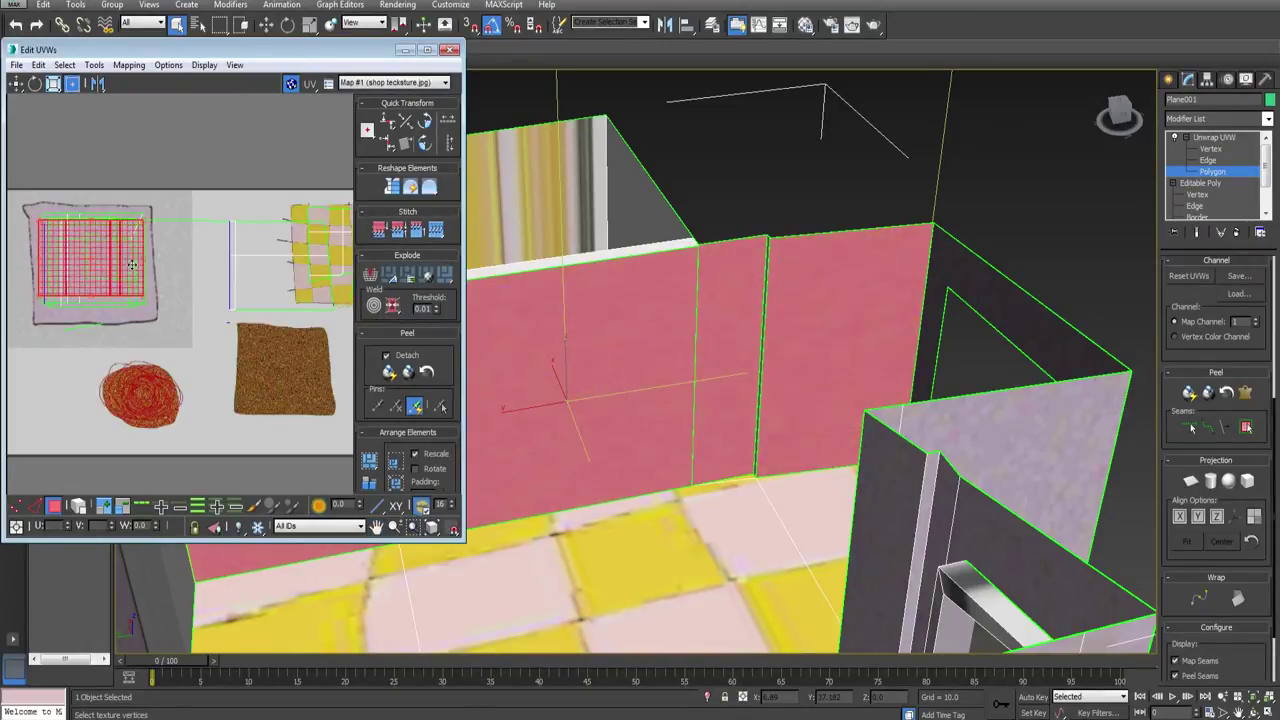
{"action": "left_click", "coordinate": [740, 150]}
Step: Select the end wall facing the window wall and apply a planar projection to it
{"action": "middle_click_drag", "start_coordinate": [700, 260], "coordinate": [900, 350], "text": "alt"}
{"action": "left_click", "coordinate": [880, 350]}
{"action": "left_click", "coordinate": [1191, 482]}
{"action": "left_click", "coordinate": [1197, 517]}
{"action": "left_click", "coordinate": [1191, 482]}
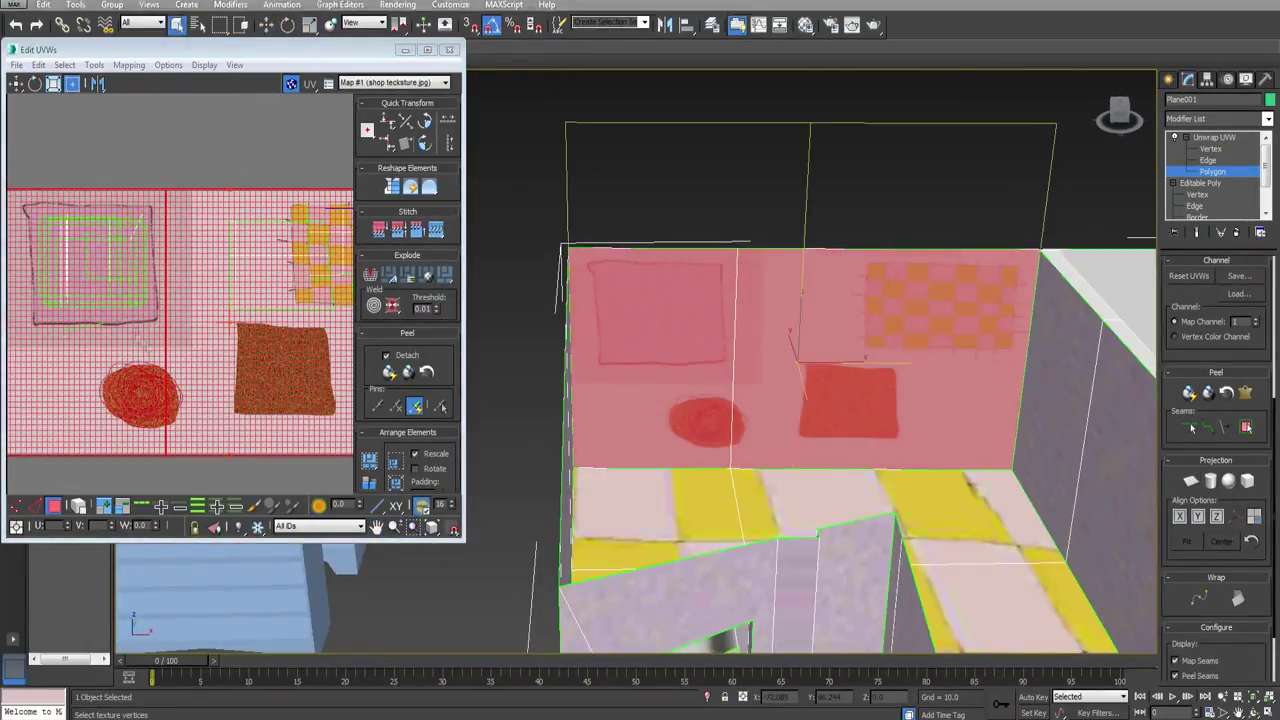
Step: Shrink the end wall's UVs, fit them inside the lilac patch and deselect the wall
{"action": "scroll", "coordinate": [134, 285], "scroll_direction": "down", "scroll_amount": 5}
{"action": "left_click_drag", "start_coordinate": [198, 317], "coordinate": [129, 288]}
{"action": "scroll", "coordinate": [125, 286], "scroll_direction": "up", "scroll_amount": 3}
{"action": "left_click_drag", "start_coordinate": [124, 284], "coordinate": [153, 283]}
{"action": "scroll", "coordinate": [147, 304], "scroll_direction": "up", "scroll_amount": 2}
{"action": "left_click", "coordinate": [668, 195]}
Step: Select the four sloped faces that form the frame around the window
{"action": "middle_click_drag", "start_coordinate": [668, 195], "coordinate": [800, 350], "text": "alt"}
{"action": "scroll", "coordinate": [700, 350], "scroll_direction": "up", "scroll_amount": 4}
{"action": "left_click", "coordinate": [660, 302]}
{"action": "middle_click_drag", "start_coordinate": [640, 390], "coordinate": [650, 350], "text": "alt"}
{"action": "middle_click_drag", "start_coordinate": [650, 350], "coordinate": [660, 311]}
{"action": "scroll", "coordinate": [659, 311], "scroll_direction": "up", "scroll_amount": 3}
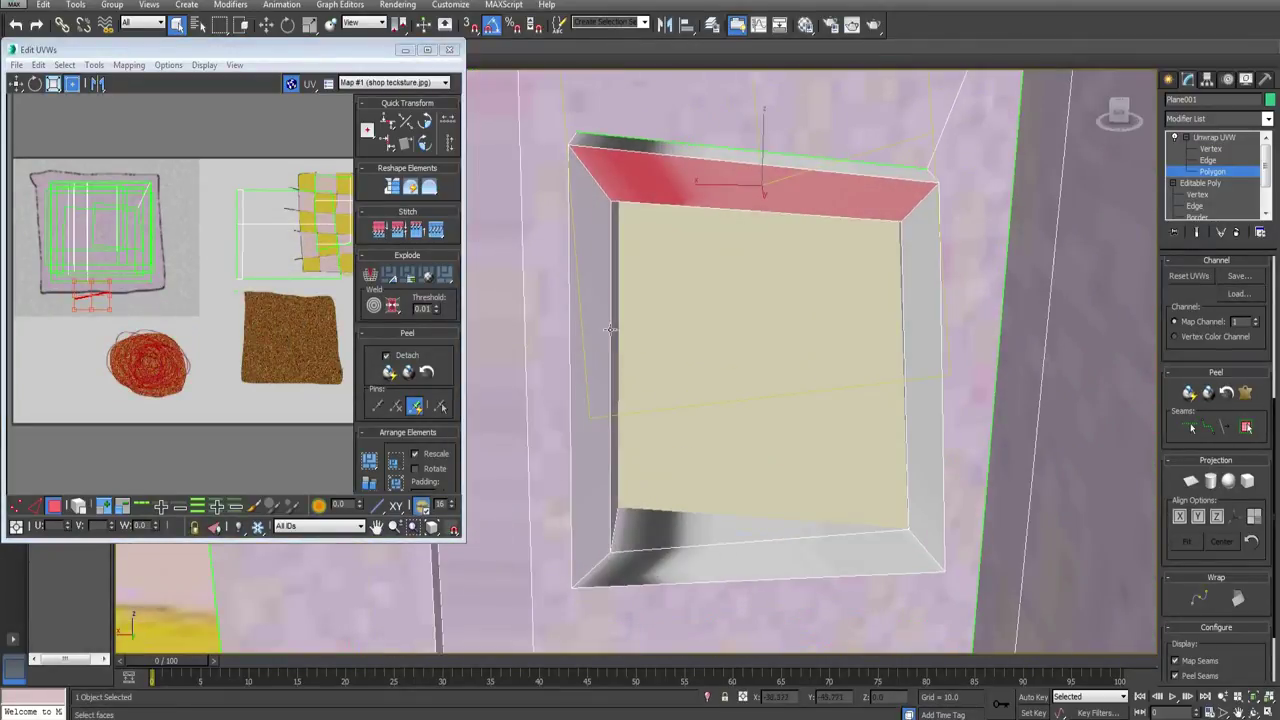
{"action": "left_click", "coordinate": [590, 350], "text": "ctrl"}
{"action": "left_click", "coordinate": [698, 552], "text": "ctrl"}
{"action": "left_click", "coordinate": [950, 494], "text": "ctrl"}
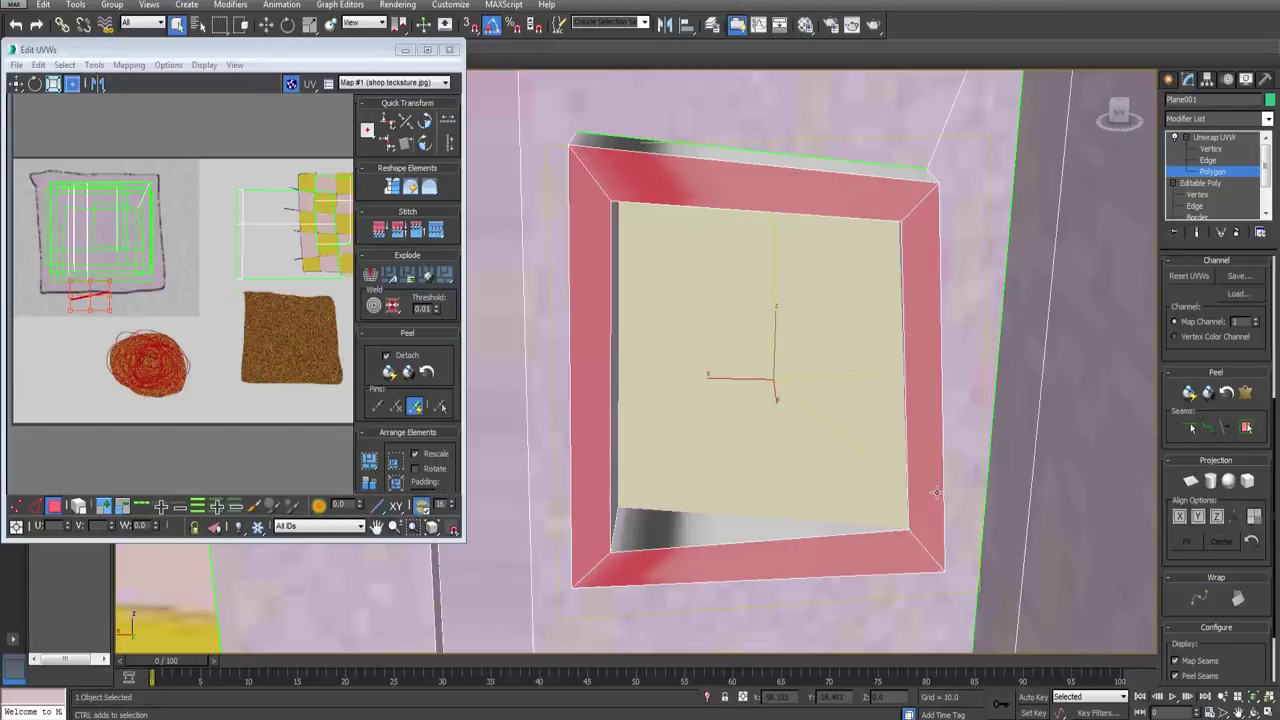
Step: Planar-map the four window frame faces, fit their UVs inside the brown speckled patch and clear the selection
{"action": "left_click", "coordinate": [1191, 483]}
{"action": "left_click", "coordinate": [1181, 517]}
{"action": "left_click", "coordinate": [1190, 483]}
{"action": "middle_click_drag", "start_coordinate": [190, 306], "coordinate": [160, 281]}
{"action": "scroll", "coordinate": [145, 281], "scroll_direction": "down", "scroll_amount": 4}
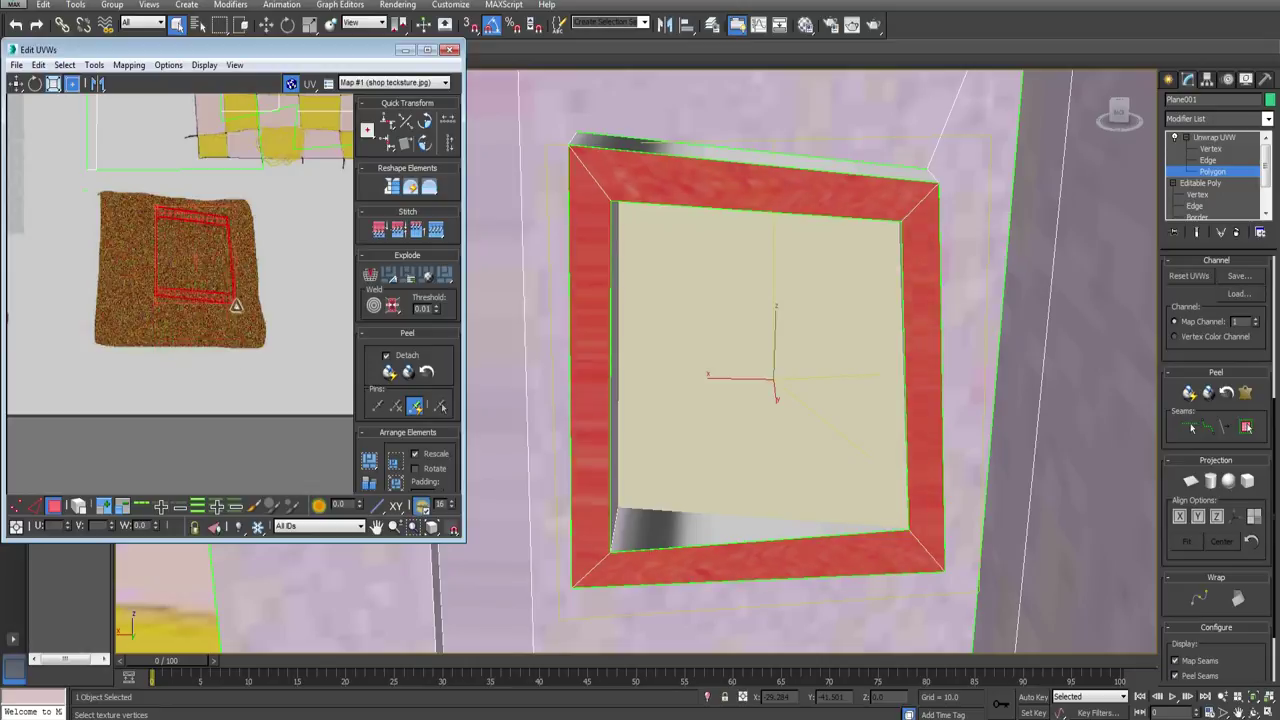
{"action": "left_click", "coordinate": [272, 301]}
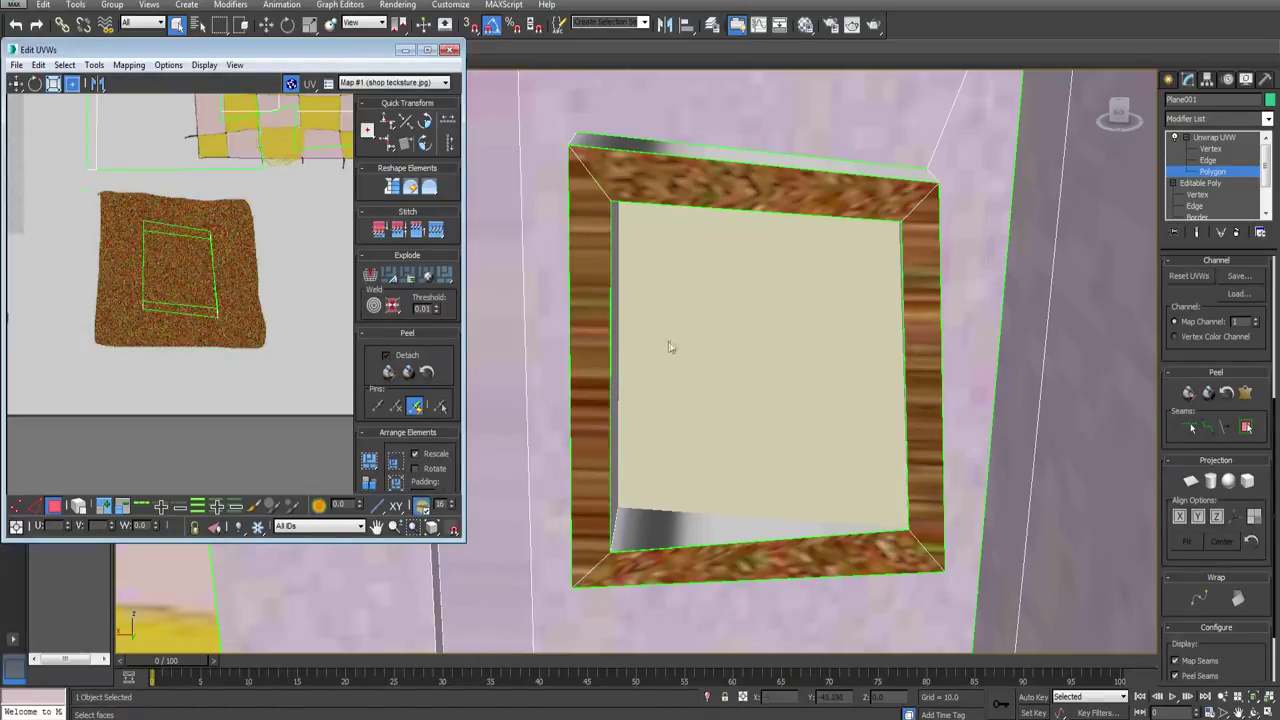
Step: Move the window frame's two outer UV vertices on one side outward, giving that side of the frame width on the brown texture
{"action": "left_click", "coordinate": [560, 314]}
{"action": "left_click", "coordinate": [588, 308]}
{"action": "left_click", "coordinate": [246, 236]}
{"action": "scroll", "coordinate": [246, 236], "scroll_direction": "up", "scroll_amount": 3}
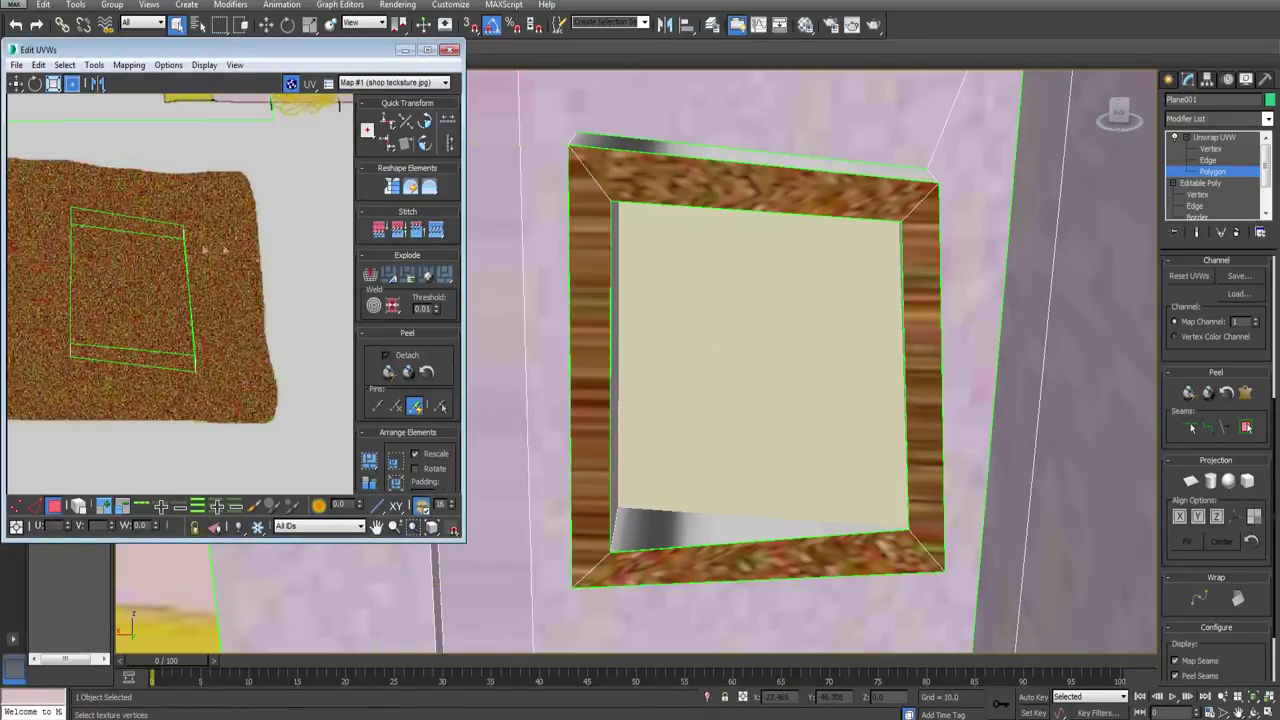
{"action": "middle_click_drag", "start_coordinate": [205, 249], "coordinate": [292, 244]}
{"action": "left_click", "coordinate": [1234, 149]}
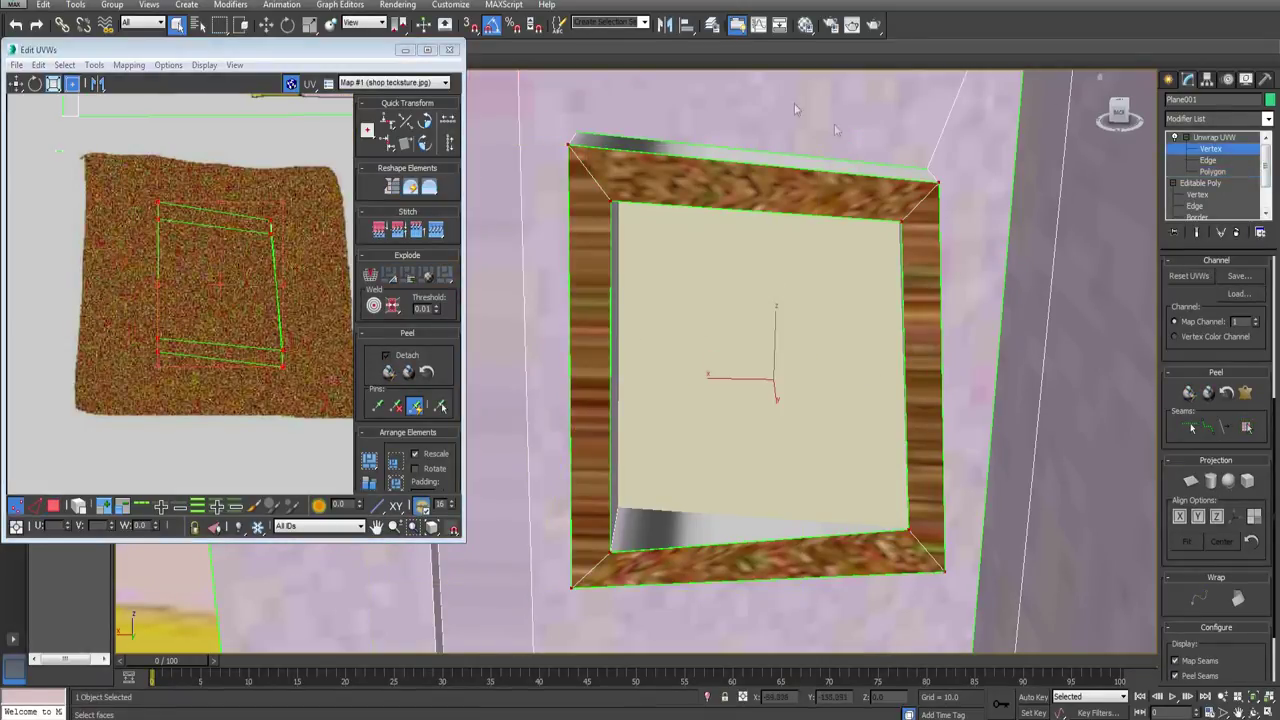
{"action": "scroll", "coordinate": [155, 215], "scroll_direction": "up", "scroll_amount": 2}
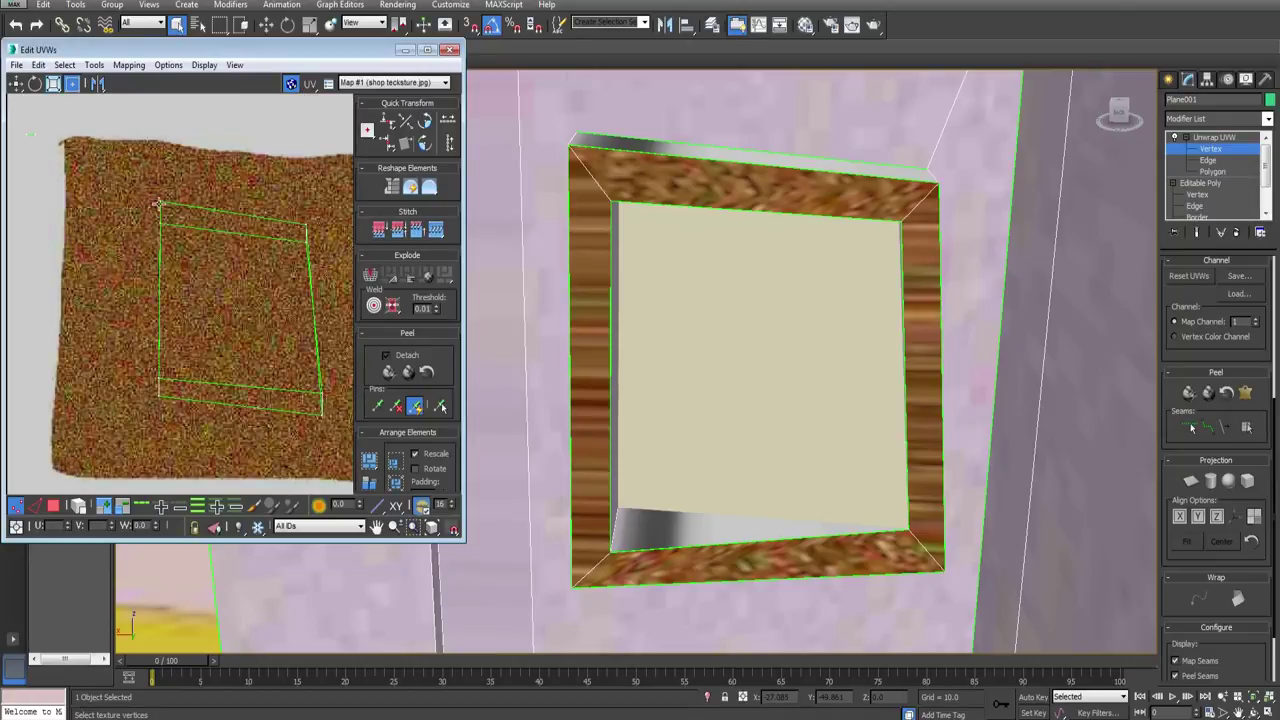
{"action": "left_click_drag", "start_coordinate": [158, 205], "coordinate": [126, 209]}
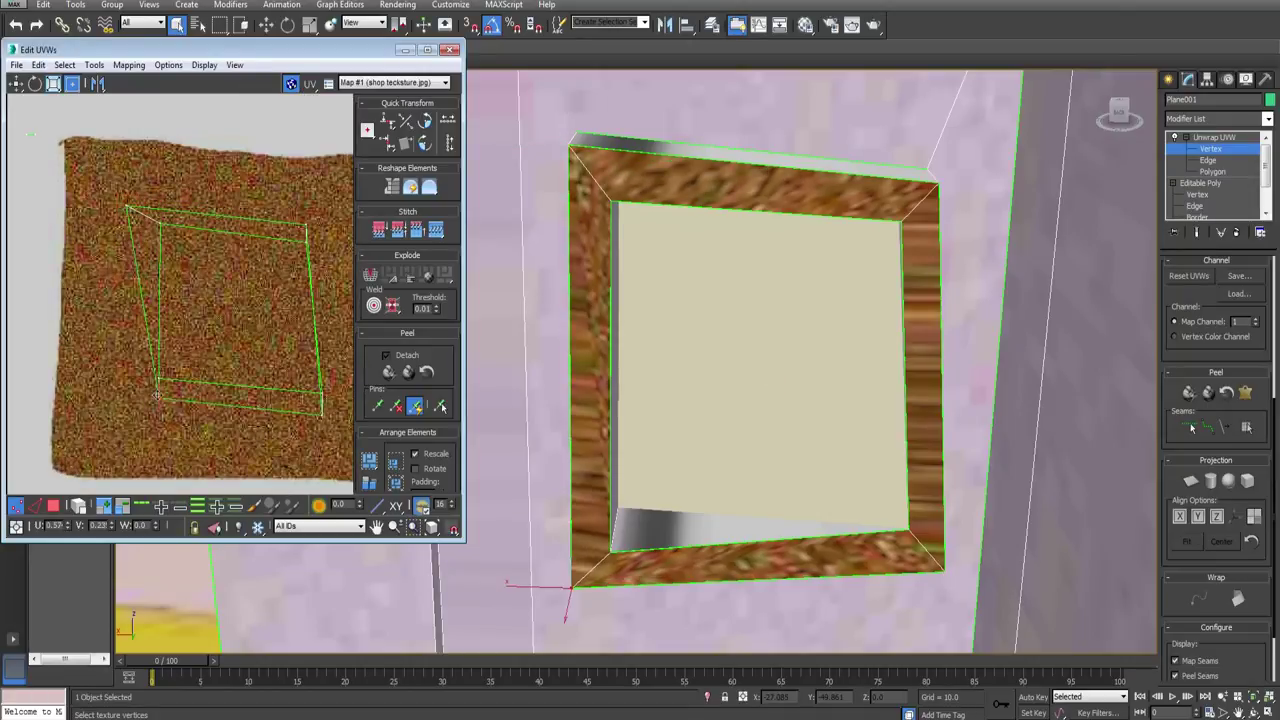
{"action": "left_click_drag", "start_coordinate": [156, 394], "coordinate": [121, 386]}
Step: Move the frame's two opposite outer UV vertices outward to form an evenly wide border on the brown texture
{"action": "middle_click_drag", "start_coordinate": [275, 392], "coordinate": [163, 341]}
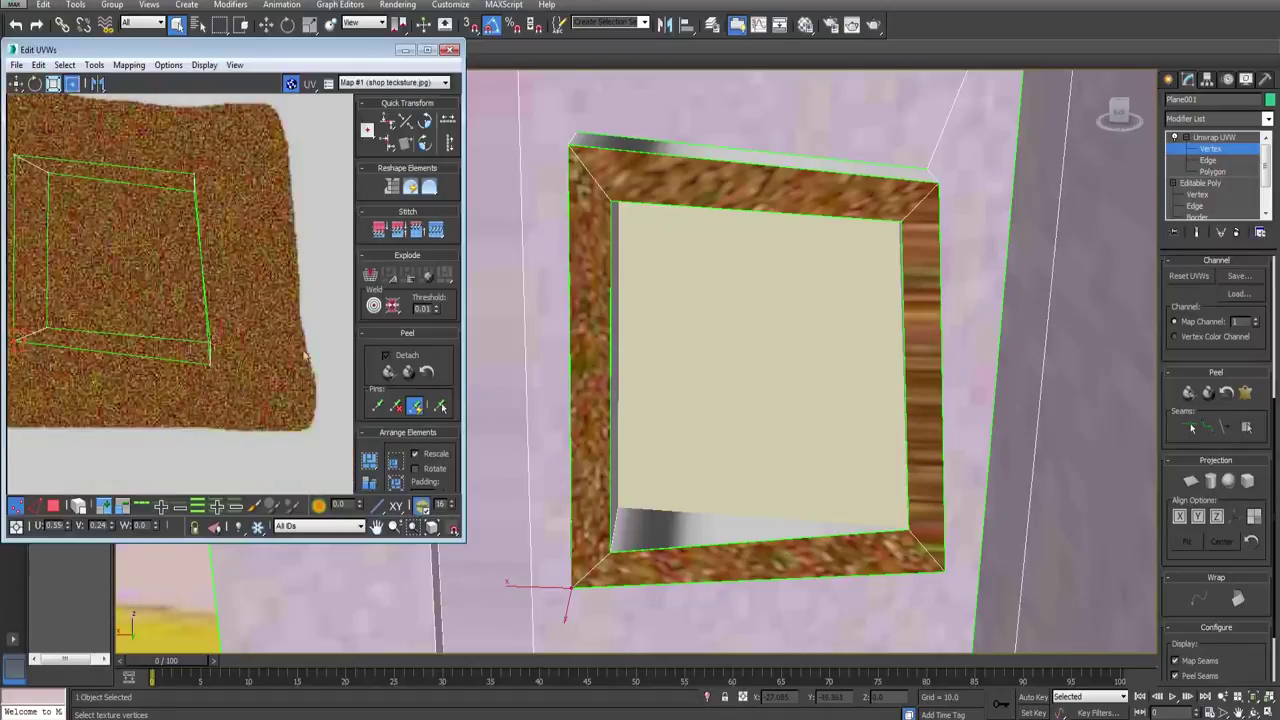
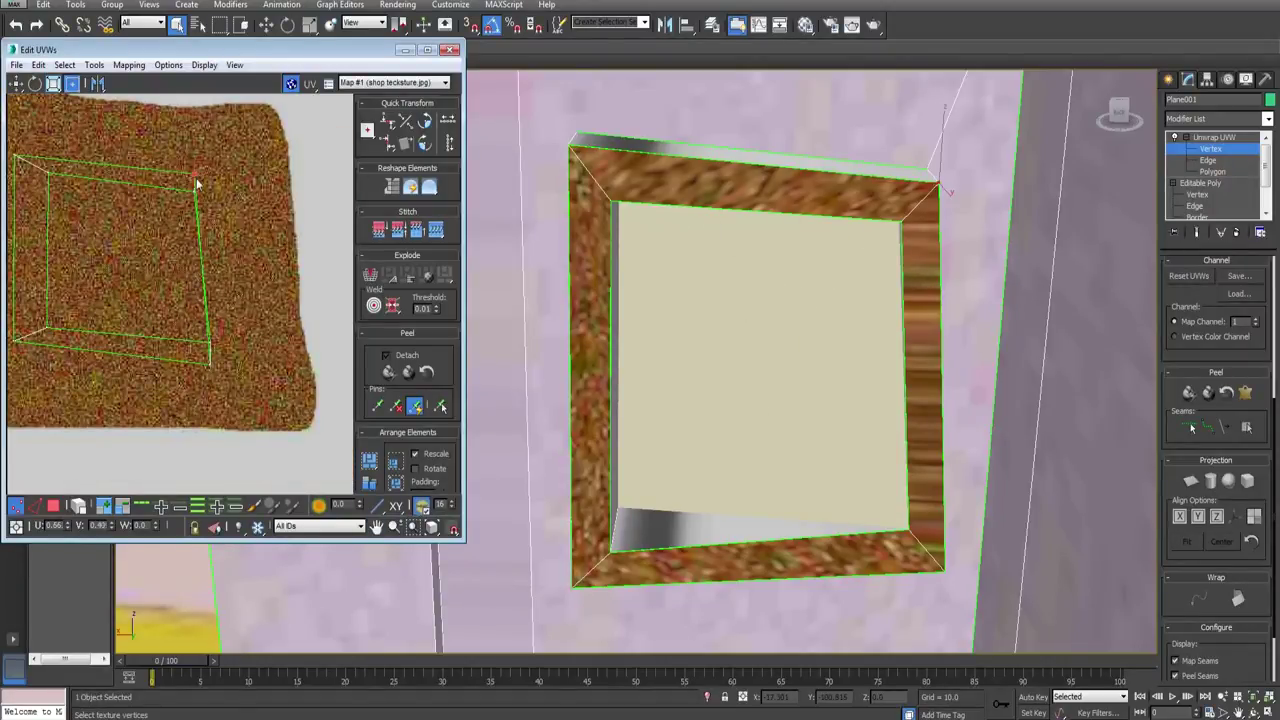
{"action": "left_click_drag", "start_coordinate": [197, 184], "coordinate": [226, 180]}
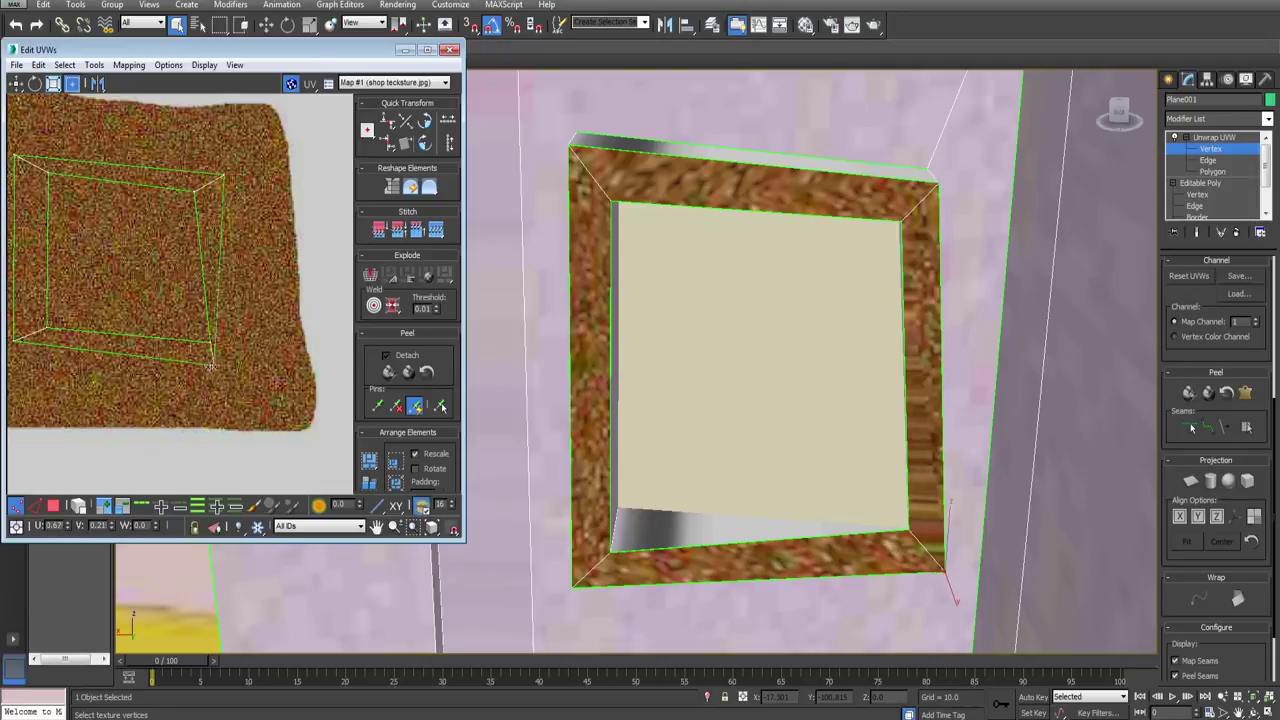
{"action": "left_click_drag", "start_coordinate": [210, 366], "coordinate": [278, 399]}
{"action": "middle_click_drag", "start_coordinate": [14, 338], "coordinate": [120, 290]}
{"action": "middle_click_drag", "start_coordinate": [270, 306], "coordinate": [217, 322]}
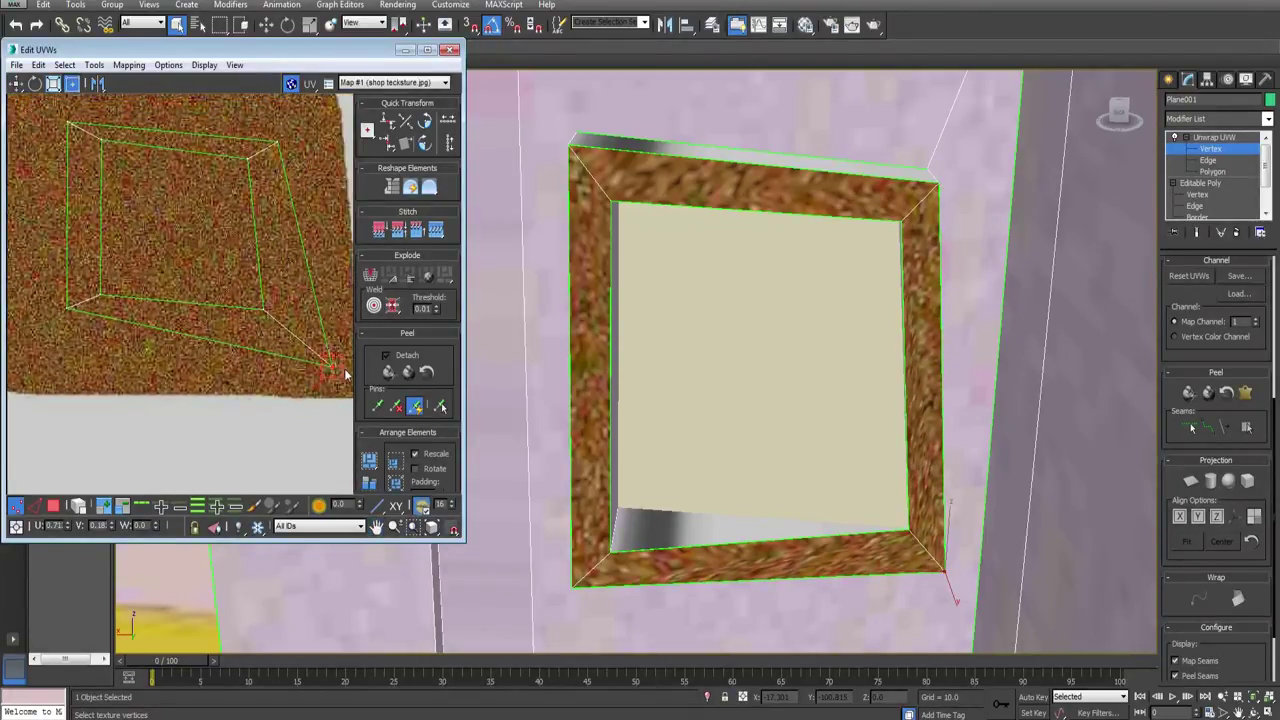
{"action": "left_click_drag", "start_coordinate": [333, 365], "coordinate": [284, 330]}
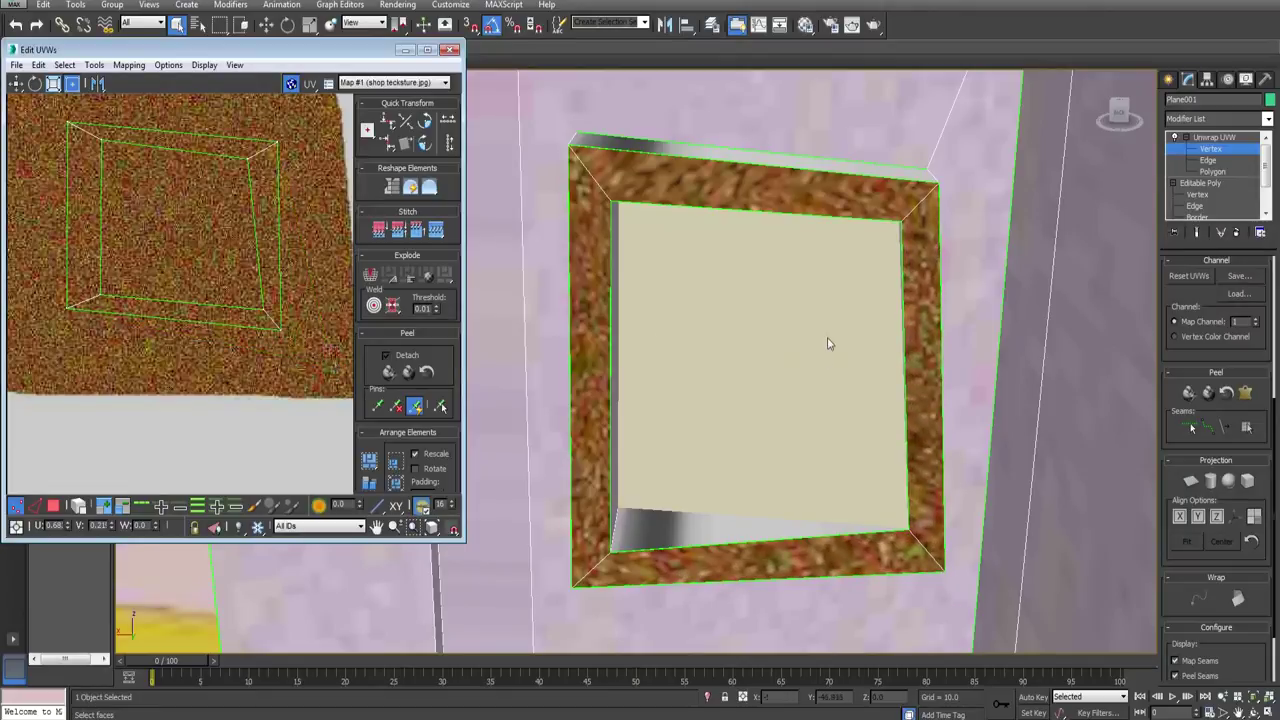
Step: Select the inner and outer side polygons that give the window frame its depth
{"action": "scroll", "coordinate": [828, 343], "scroll_direction": "down", "scroll_amount": 5}
{"action": "scroll", "coordinate": [828, 343], "scroll_direction": "up", "scroll_amount": 4}
{"action": "middle_click_drag", "start_coordinate": [828, 343], "coordinate": [1265, 168], "text": "alt"}
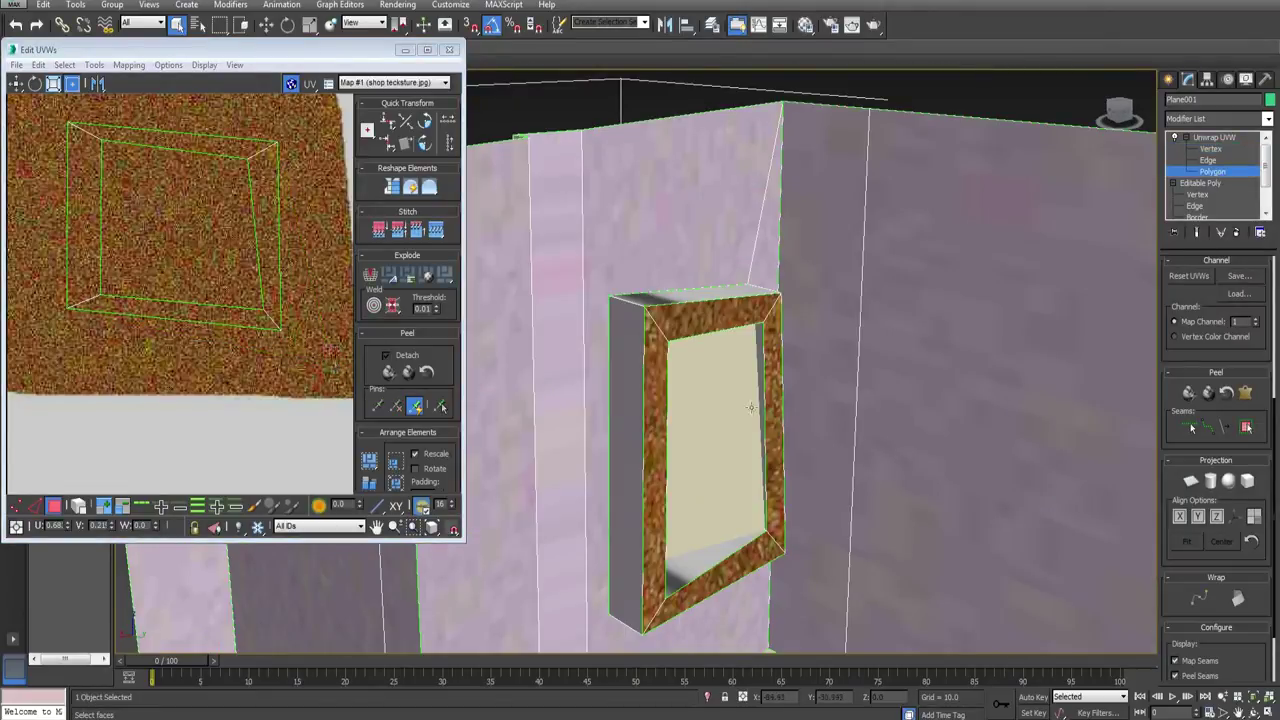
{"action": "middle_click_drag", "start_coordinate": [751, 461], "coordinate": [652, 523], "text": "alt"}
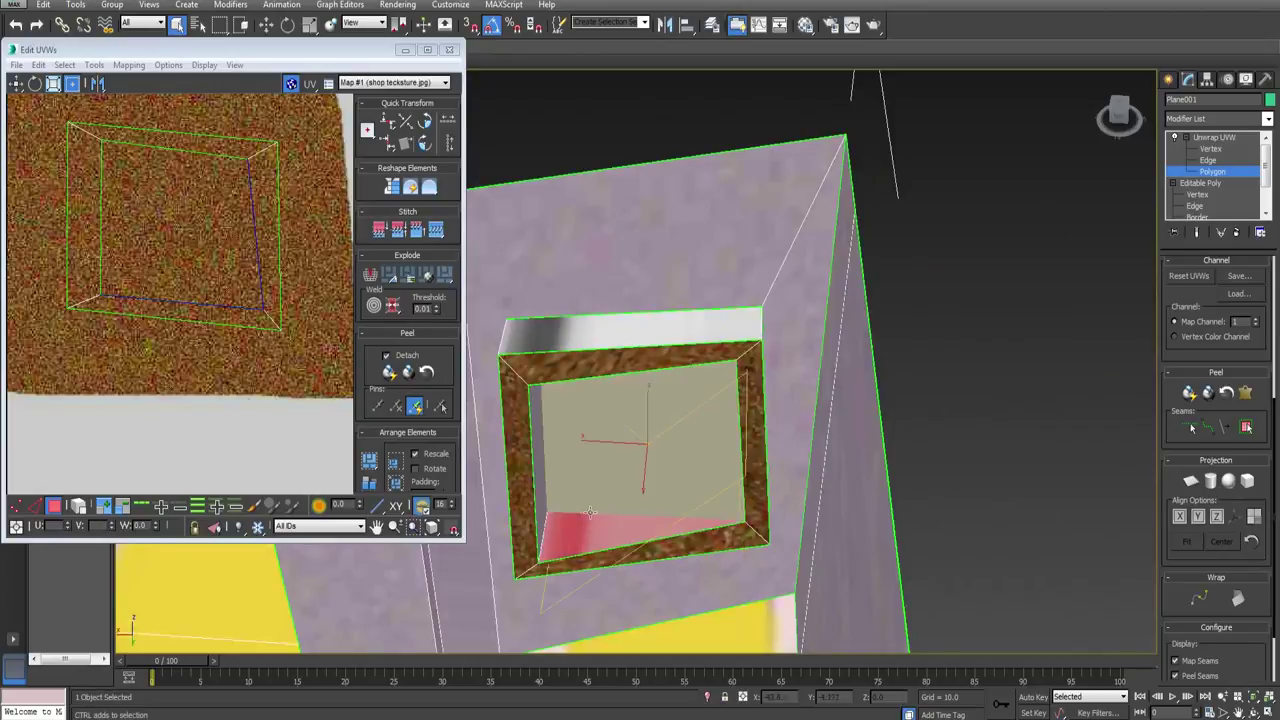
{"action": "middle_click_drag", "start_coordinate": [538, 474], "coordinate": [765, 647], "text": "alt"}
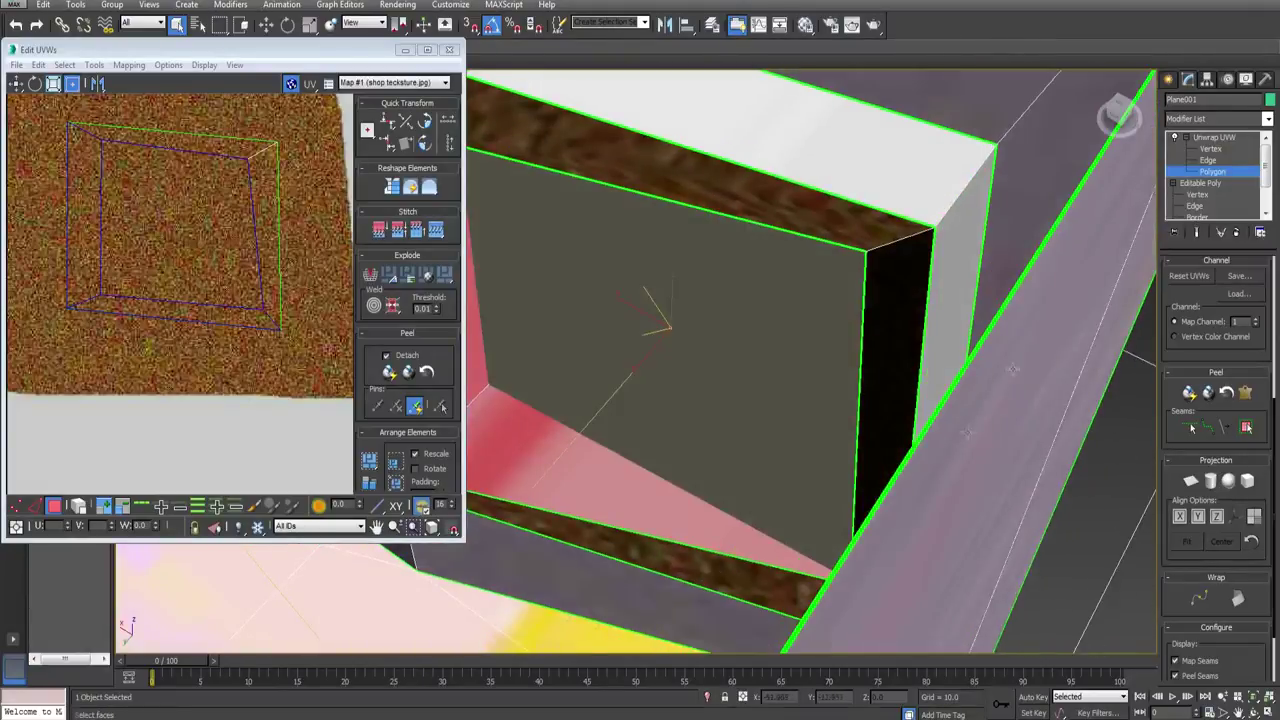
{"action": "left_click", "coordinate": [965, 310], "text": "ctrl"}
{"action": "middle_click_drag", "start_coordinate": [965, 310], "coordinate": [1040, 320], "text": "alt"}
Step: Scale down, rotate and move the UVs of the selected frame side polygons onto the brown texture patch
{"action": "scroll", "coordinate": [333, 320], "scroll_direction": "down", "scroll_amount": 10}
{"action": "middle_click_drag", "start_coordinate": [340, 328], "coordinate": [262, 326]}
{"action": "scroll", "coordinate": [265, 342], "scroll_direction": "down", "scroll_amount": 4}
{"action": "left_click_drag", "start_coordinate": [260, 348], "coordinate": [192, 323]}
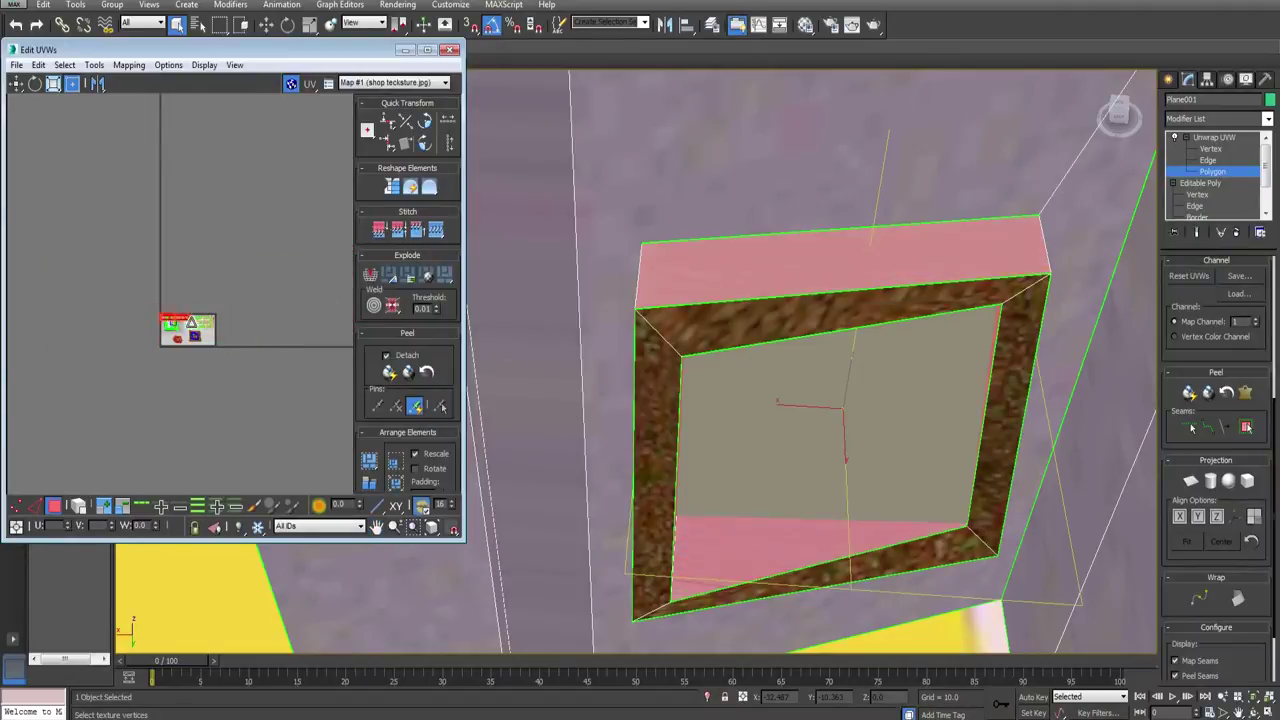
{"action": "scroll", "coordinate": [168, 320], "scroll_direction": "up", "scroll_amount": 6}
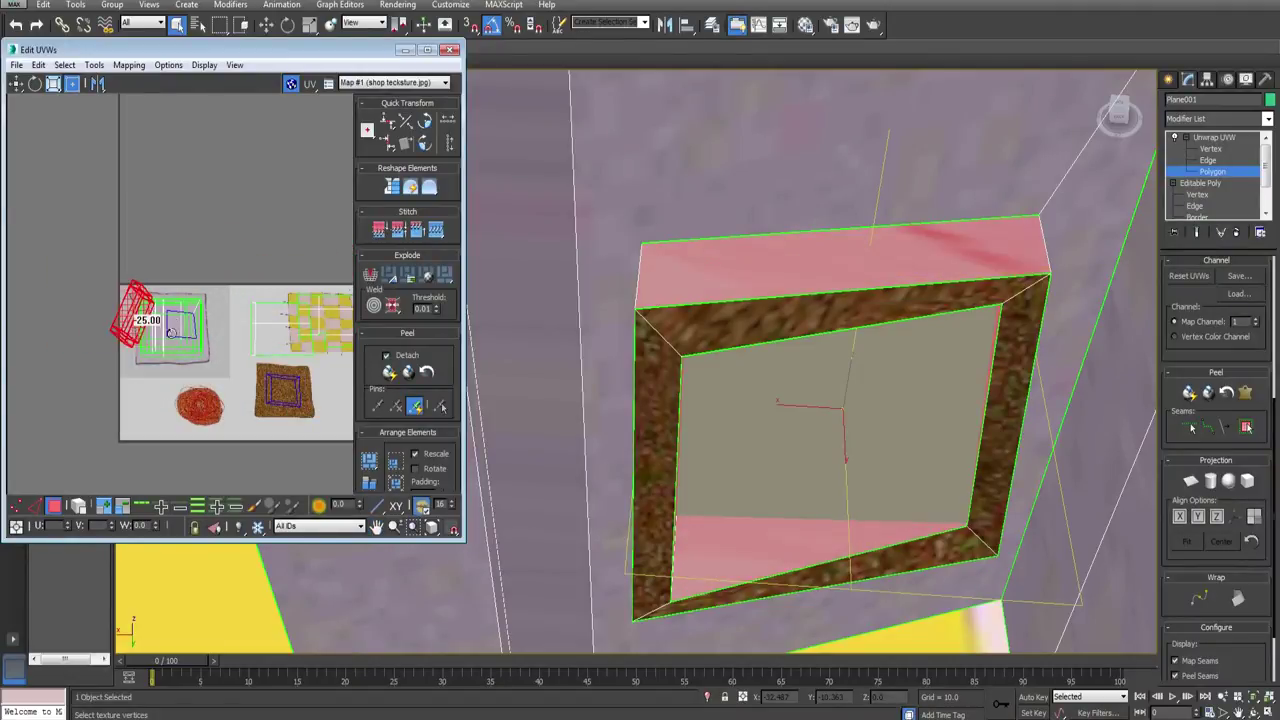
{"action": "left_click_drag", "start_coordinate": [147, 310], "coordinate": [288, 386]}
{"action": "scroll", "coordinate": [298, 384], "scroll_direction": "up", "scroll_amount": 4}
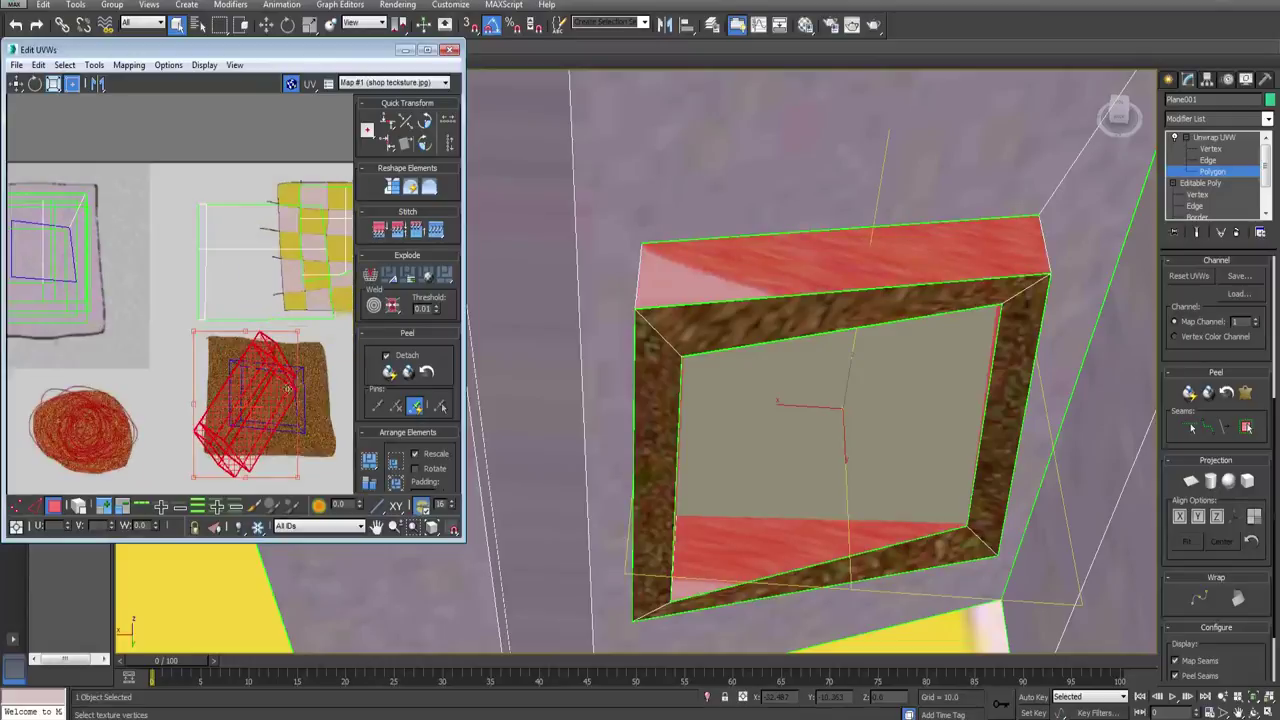
{"action": "middle_click_drag", "start_coordinate": [306, 336], "coordinate": [290, 262]}
{"action": "left_click_drag", "start_coordinate": [231, 258], "coordinate": [315, 262]}
{"action": "left_click", "coordinate": [315, 262]}
Step: Select the floor and inner wall polygons of the untextured compartment beside the checkered floor
{"action": "middle_click_drag", "start_coordinate": [768, 345], "coordinate": [1006, 343], "text": "alt"}
{"action": "middle_click_drag", "start_coordinate": [870, 338], "coordinate": [860, 560]}
{"action": "scroll", "coordinate": [760, 329], "scroll_direction": "down", "scroll_amount": 5}
{"action": "scroll", "coordinate": [864, 425], "scroll_direction": "up", "scroll_amount": 4}
{"action": "middle_click_drag", "start_coordinate": [864, 425], "coordinate": [783, 375], "text": "alt"}
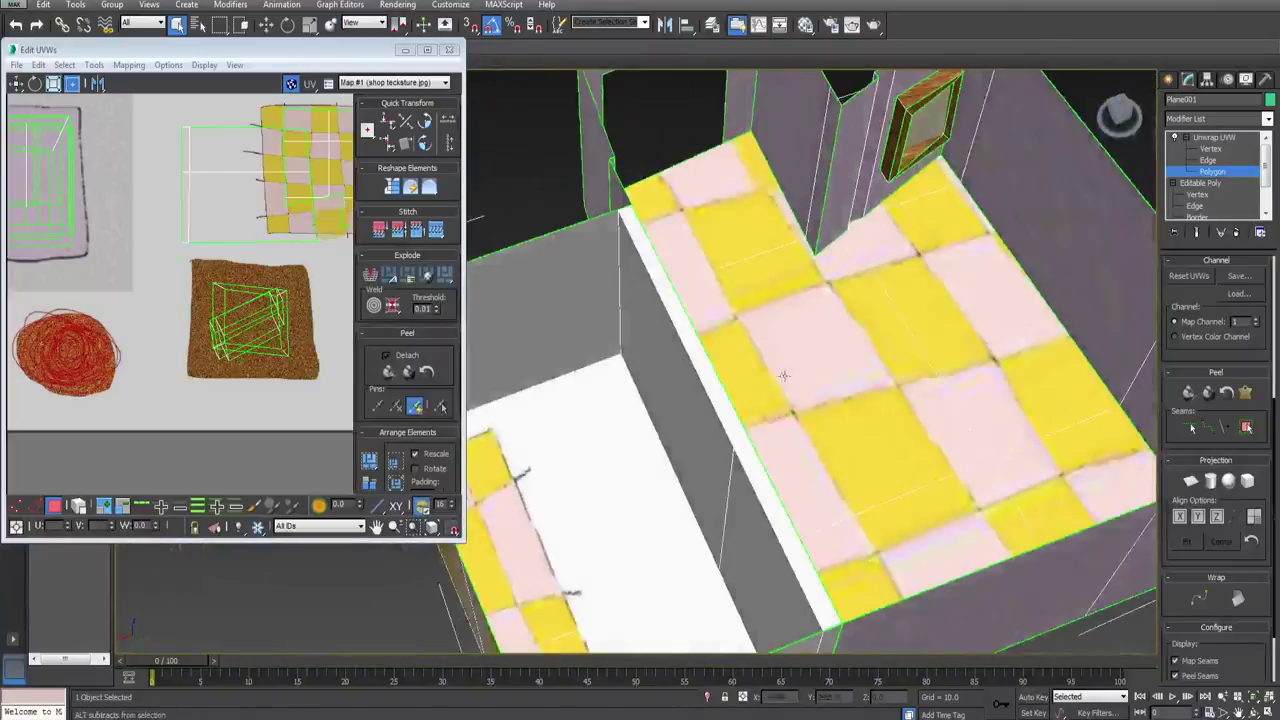
{"action": "middle_click_drag", "start_coordinate": [789, 466], "coordinate": [850, 303]}
{"action": "middle_click_drag", "start_coordinate": [690, 275], "coordinate": [733, 306], "text": "alt"}
{"action": "left_click", "coordinate": [688, 299]}
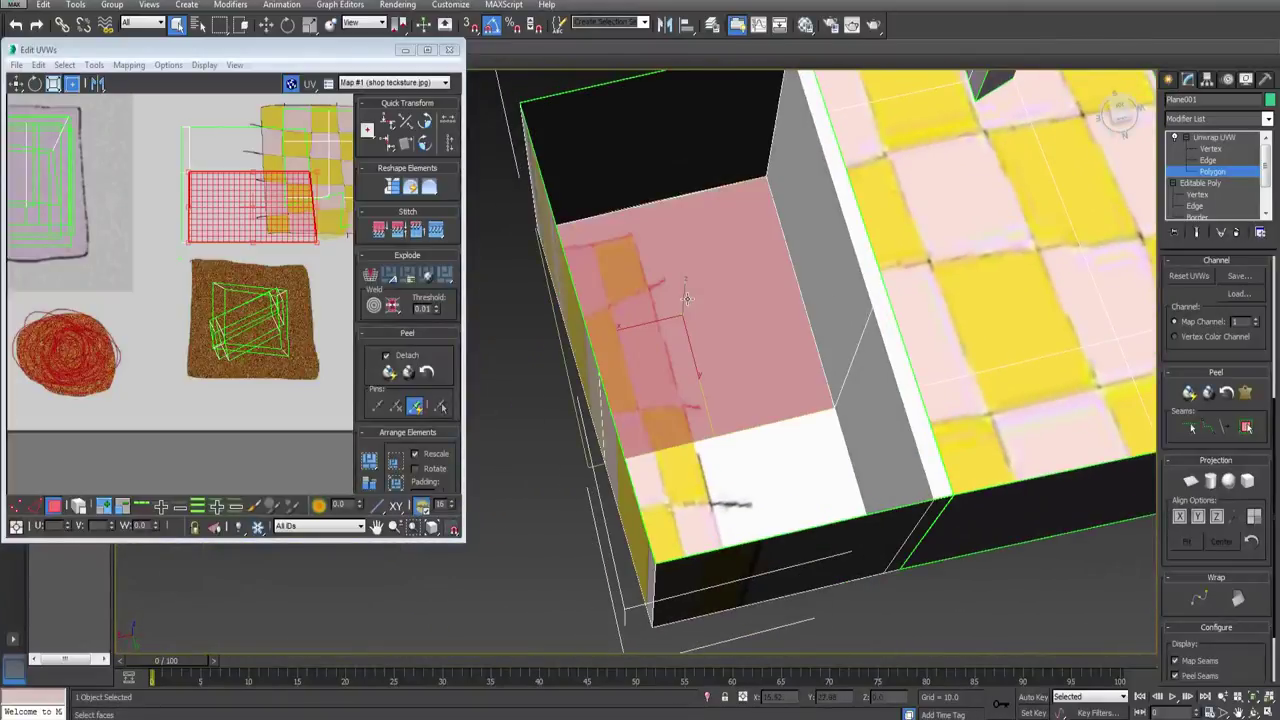
{"action": "left_click", "coordinate": [778, 463], "text": "ctrl"}
{"action": "left_click", "coordinate": [778, 462], "text": "ctrl"}
{"action": "middle_click_drag", "start_coordinate": [778, 462], "coordinate": [686, 434], "text": "alt"}
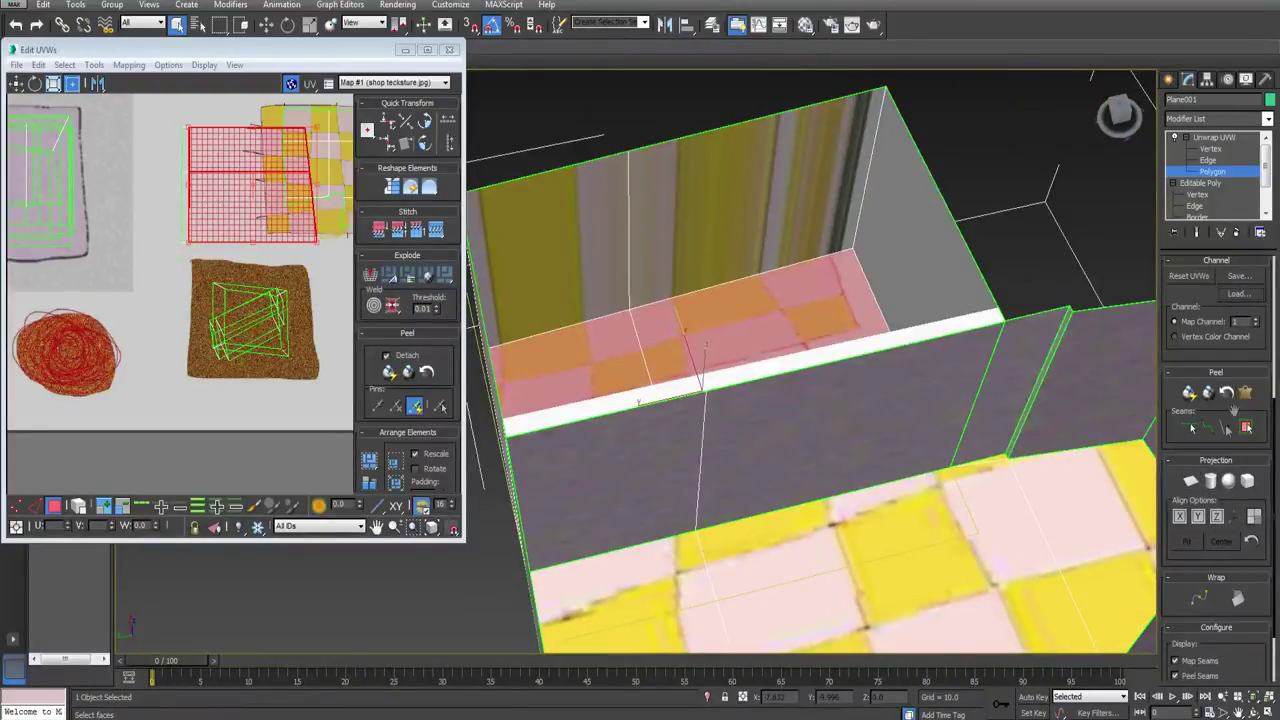
{"action": "scroll", "coordinate": [1266, 380], "scroll_direction": "up", "scroll_amount": 1}
Step: Apply box mapping to the selected compartment polygons, fitting their UVs to the texture area
{"action": "left_click", "coordinate": [1191, 506]}
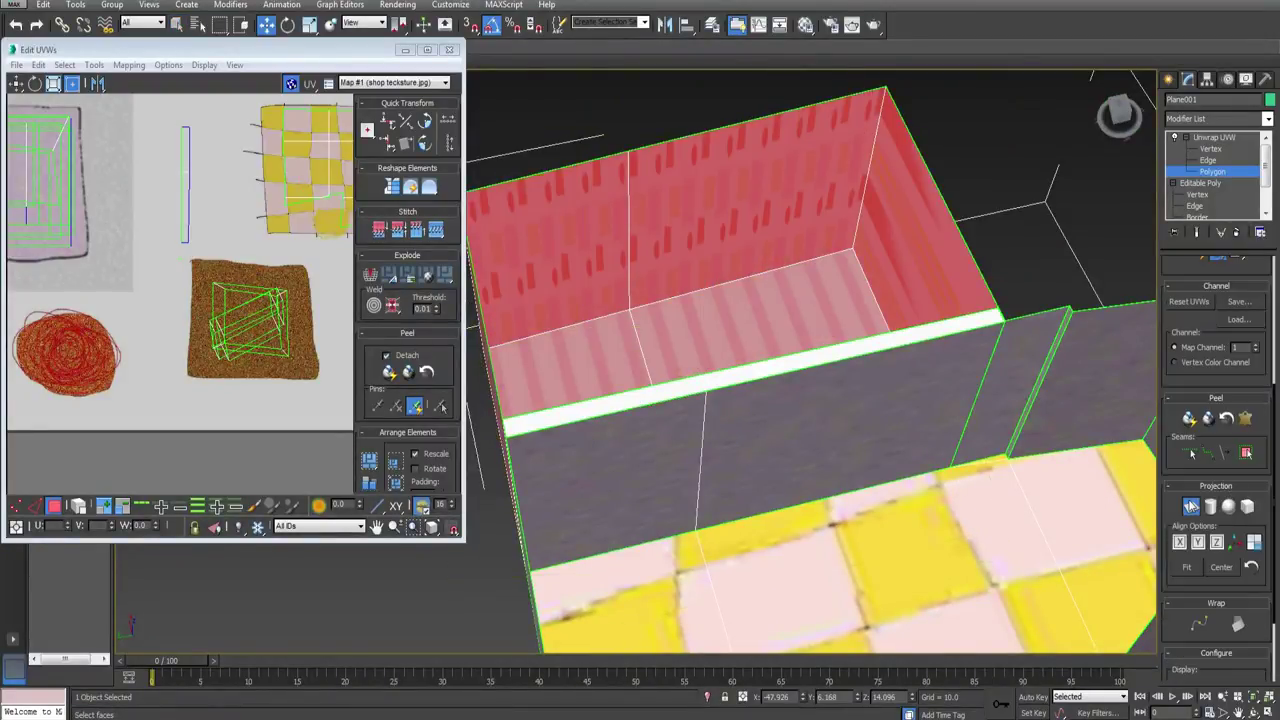
{"action": "left_click", "coordinate": [1245, 508]}
{"action": "left_click", "coordinate": [1245, 508]}
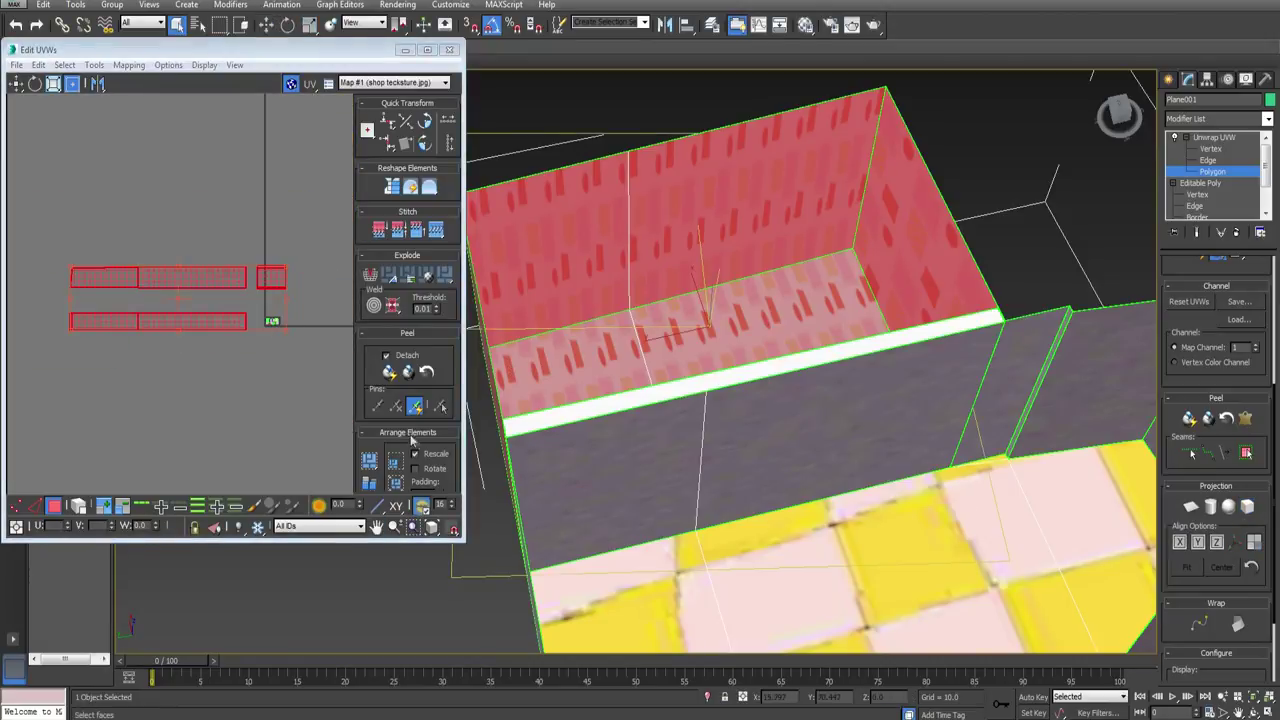
{"action": "left_click", "coordinate": [1182, 542]}
{"action": "left_click", "coordinate": [1248, 508]}
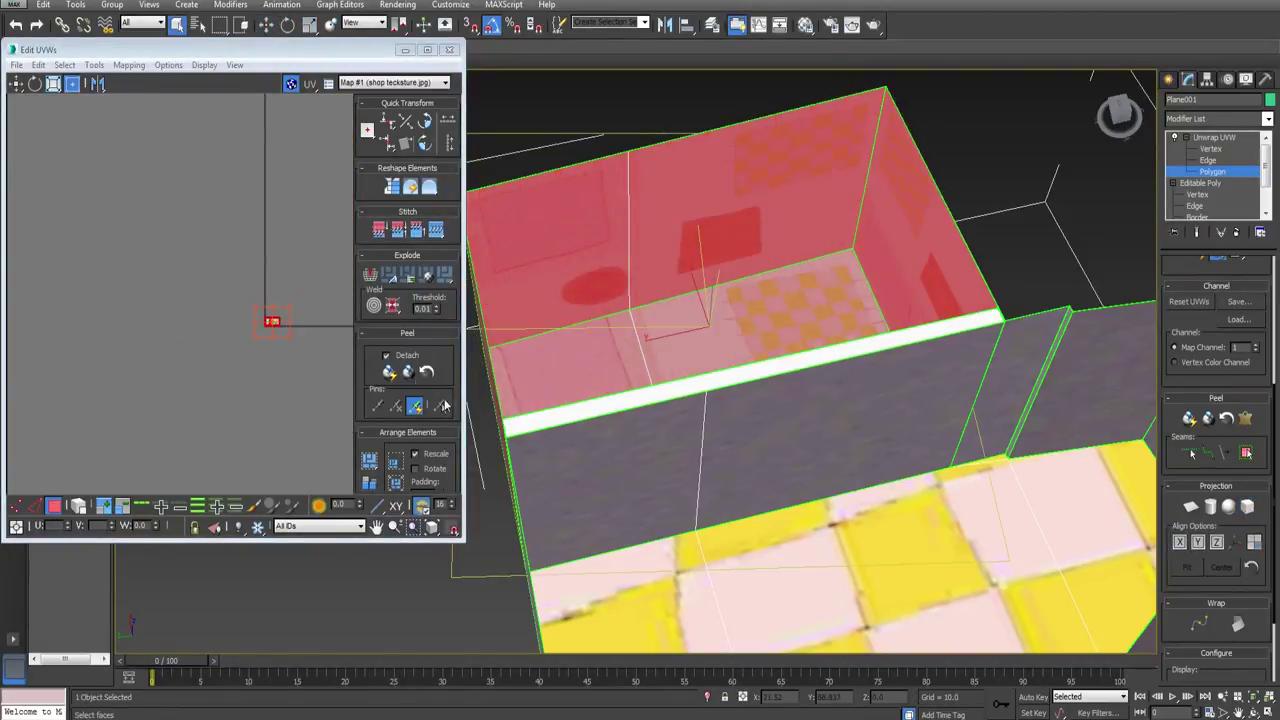
Step: Scale down the compartment's UVs and place them inside the red scribbled texture, clearing the selection
{"action": "middle_click_drag", "start_coordinate": [305, 341], "coordinate": [298, 311]}
{"action": "scroll", "coordinate": [292, 298], "scroll_direction": "up", "scroll_amount": 5}
{"action": "middle_click_drag", "start_coordinate": [170, 253], "coordinate": [121, 259]}
{"action": "scroll", "coordinate": [315, 282], "scroll_direction": "up", "scroll_amount": 2}
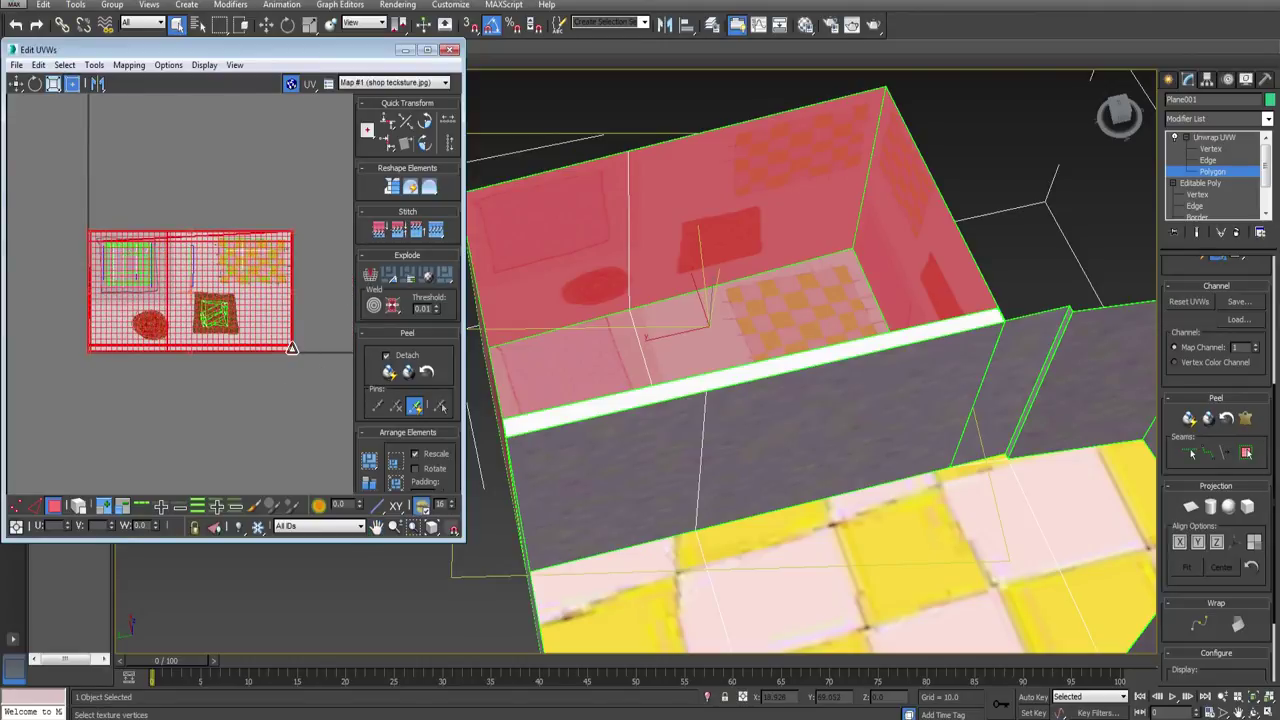
{"action": "left_click_drag", "start_coordinate": [292, 348], "coordinate": [137, 320]}
{"action": "scroll", "coordinate": [137, 320], "scroll_direction": "up", "scroll_amount": 3}
{"action": "left_click_drag", "start_coordinate": [202, 385], "coordinate": [158, 328]}
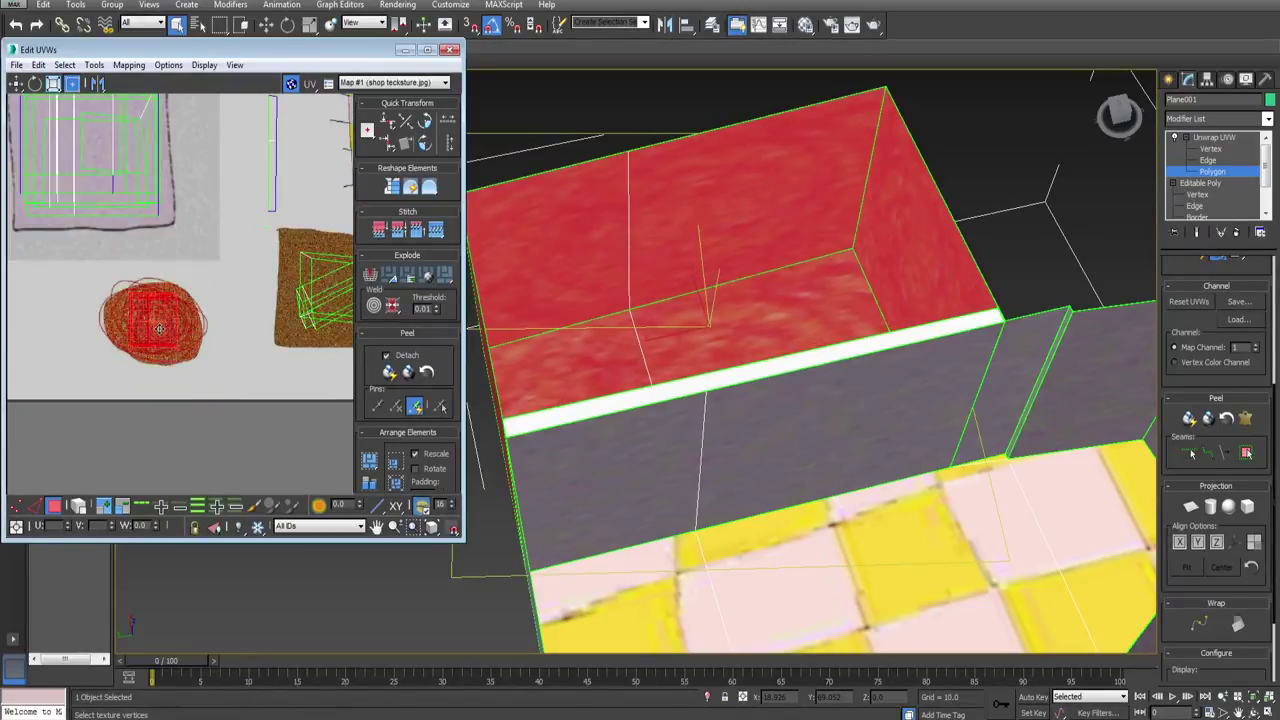
{"action": "left_click", "coordinate": [246, 379]}
Step: Inspect the red compartment and the room up close, running a test render of the perspective view and closing it
{"action": "middle_click_drag", "start_coordinate": [778, 352], "coordinate": [930, 370], "text": "alt"}
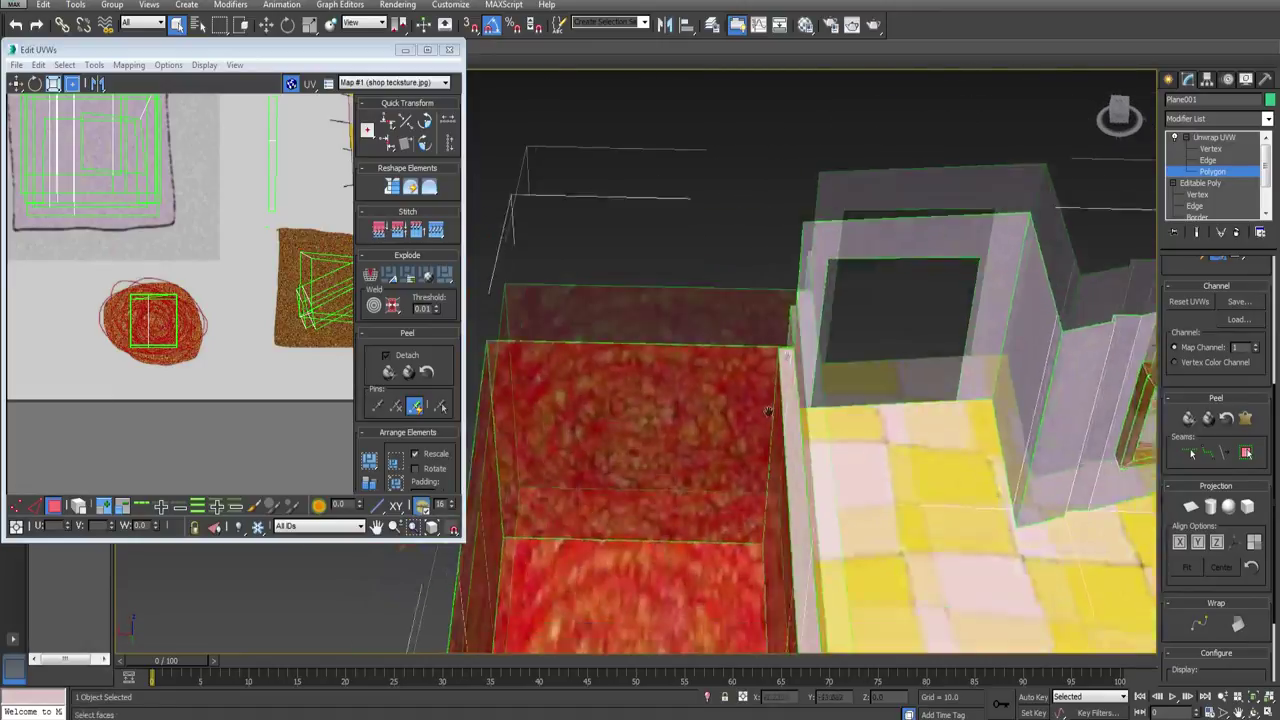
{"action": "scroll", "coordinate": [785, 318], "scroll_direction": "up", "scroll_amount": 5}
{"action": "middle_click_drag", "start_coordinate": [785, 318], "coordinate": [846, 220], "text": "alt"}
{"action": "key", "text": "F9"}
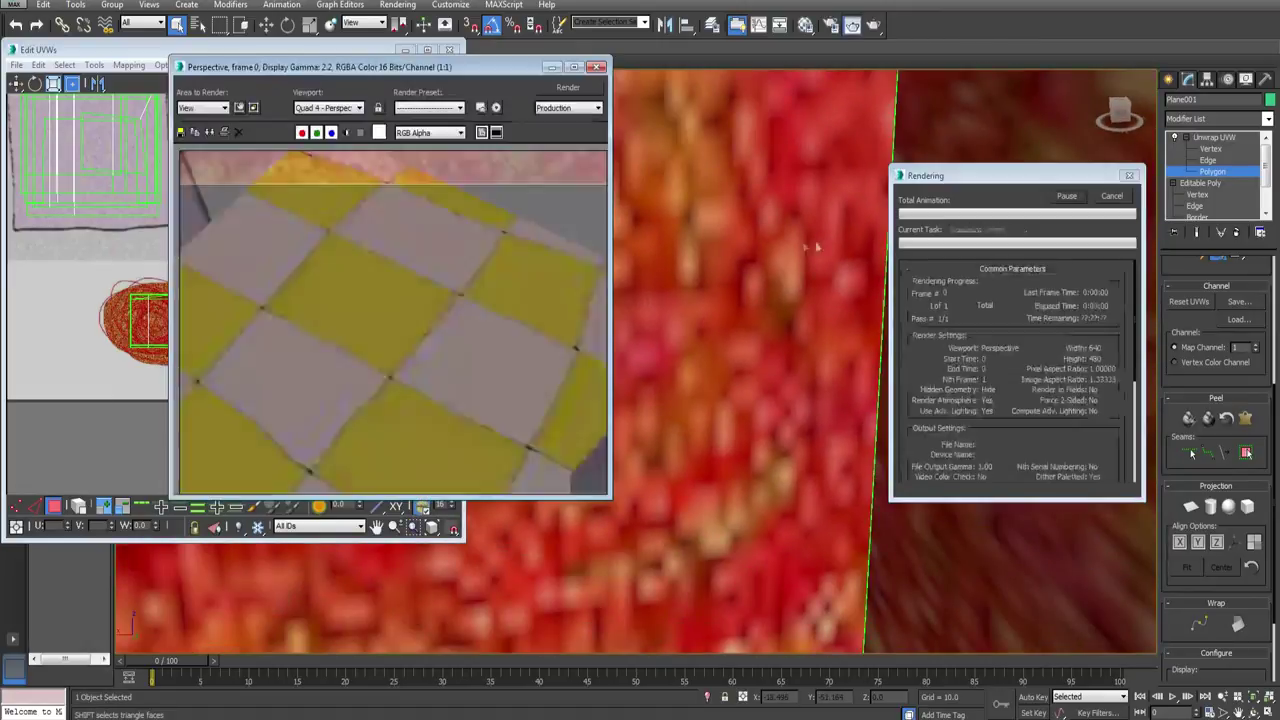
{"action": "left_click", "coordinate": [596, 67]}
{"action": "scroll", "coordinate": [765, 290], "scroll_direction": "down", "scroll_amount": 4}
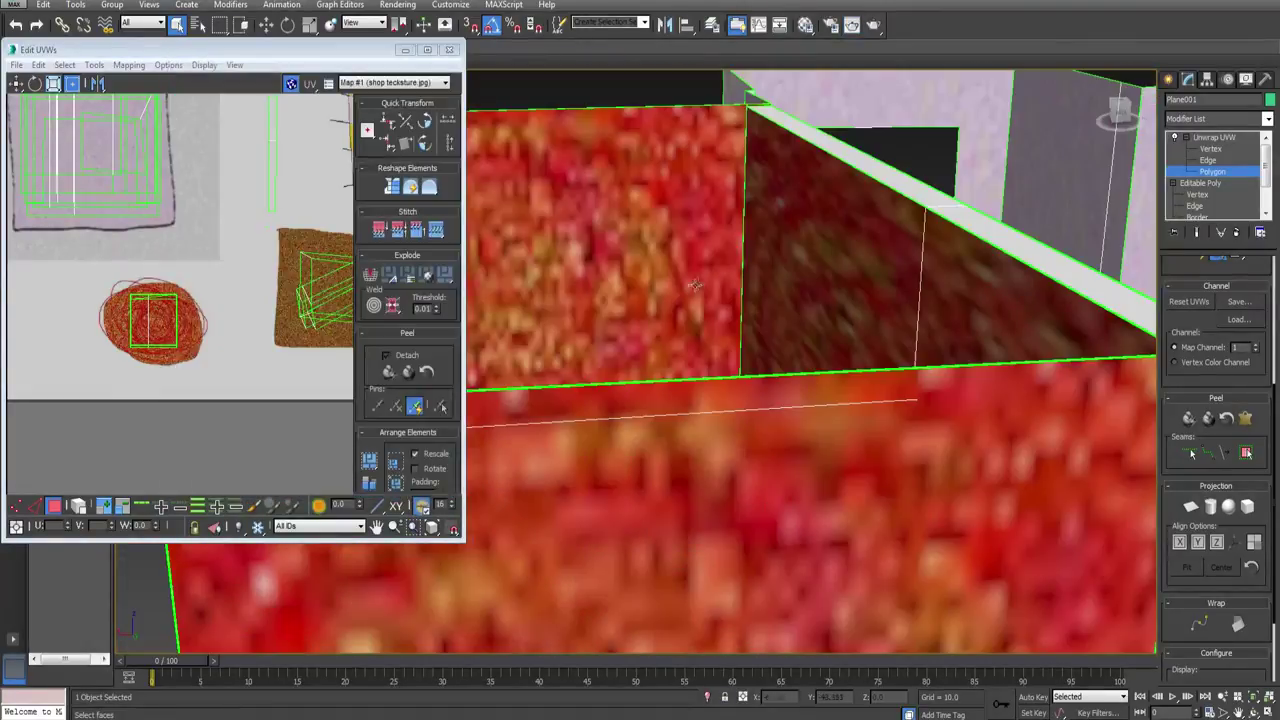
{"action": "middle_click_drag", "start_coordinate": [765, 290], "coordinate": [850, 270], "text": "alt"}
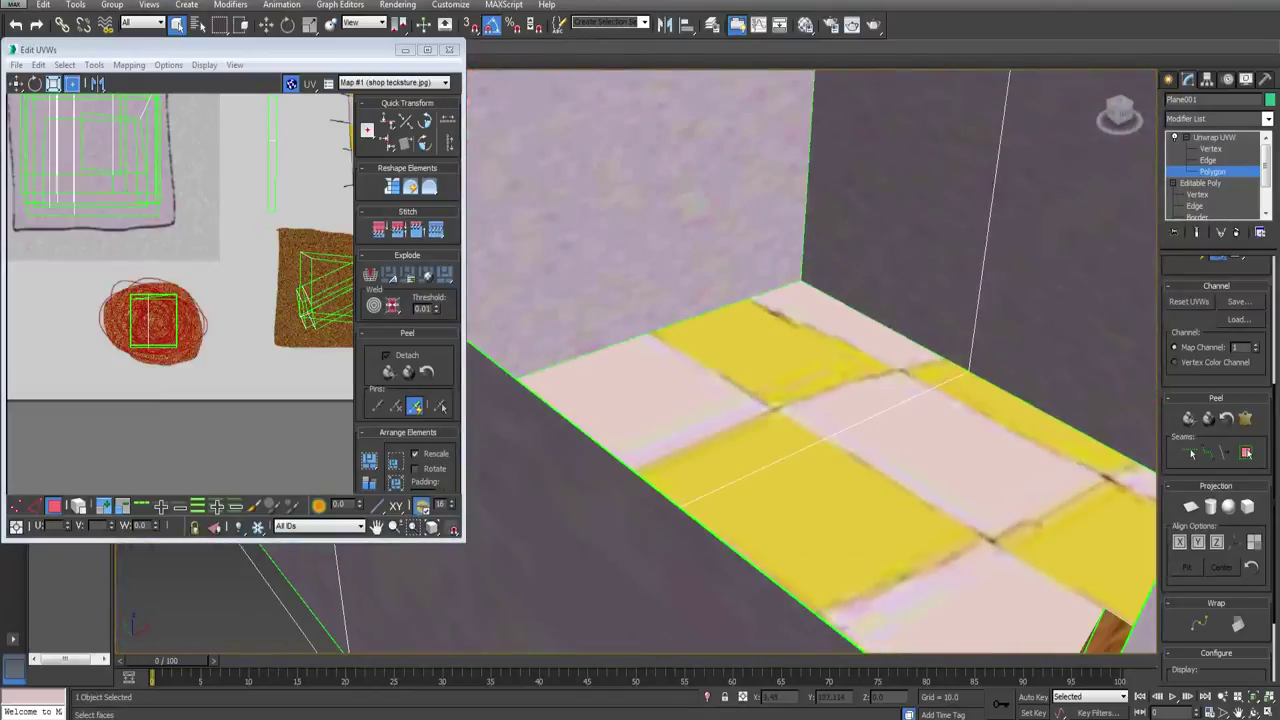
Step: Close the UV editor and open the bitmap parameters of the 02 - Default material's diffuse map in the Material Editor
{"action": "left_click", "coordinate": [452, 50]}
{"action": "middle_click_drag", "start_coordinate": [664, 264], "coordinate": [572, 301]}
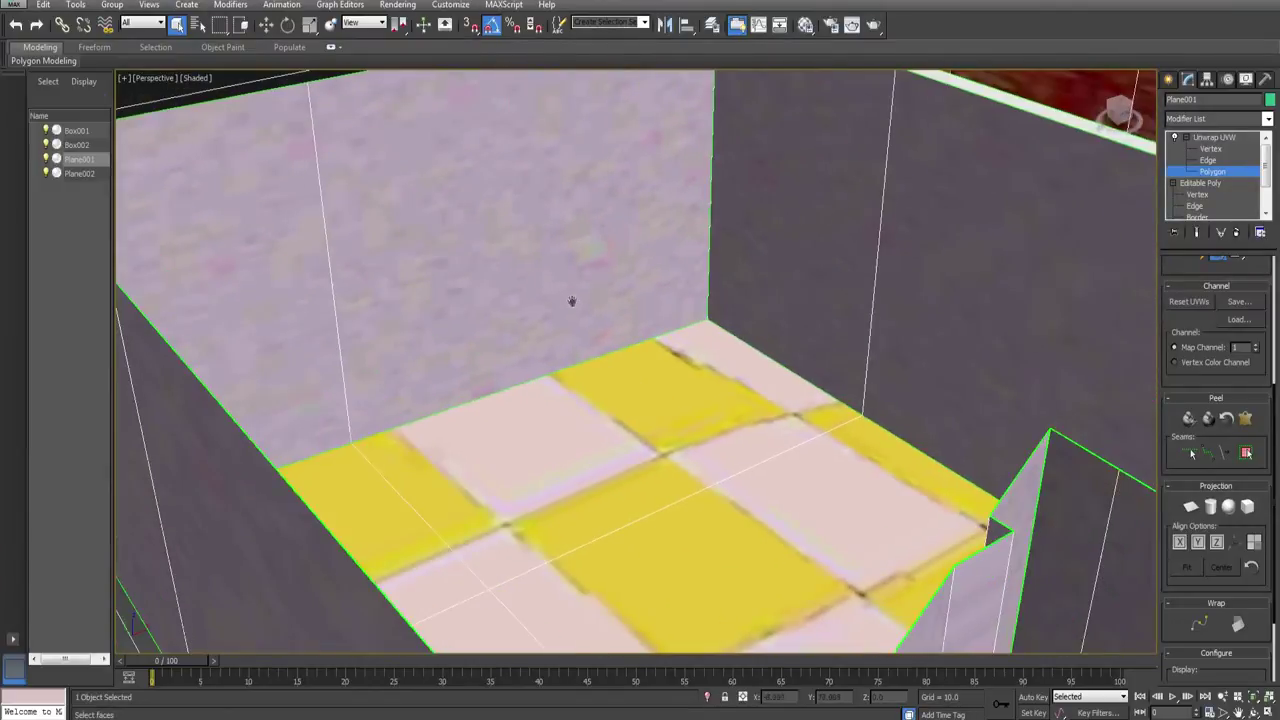
{"action": "key", "text": "m"}
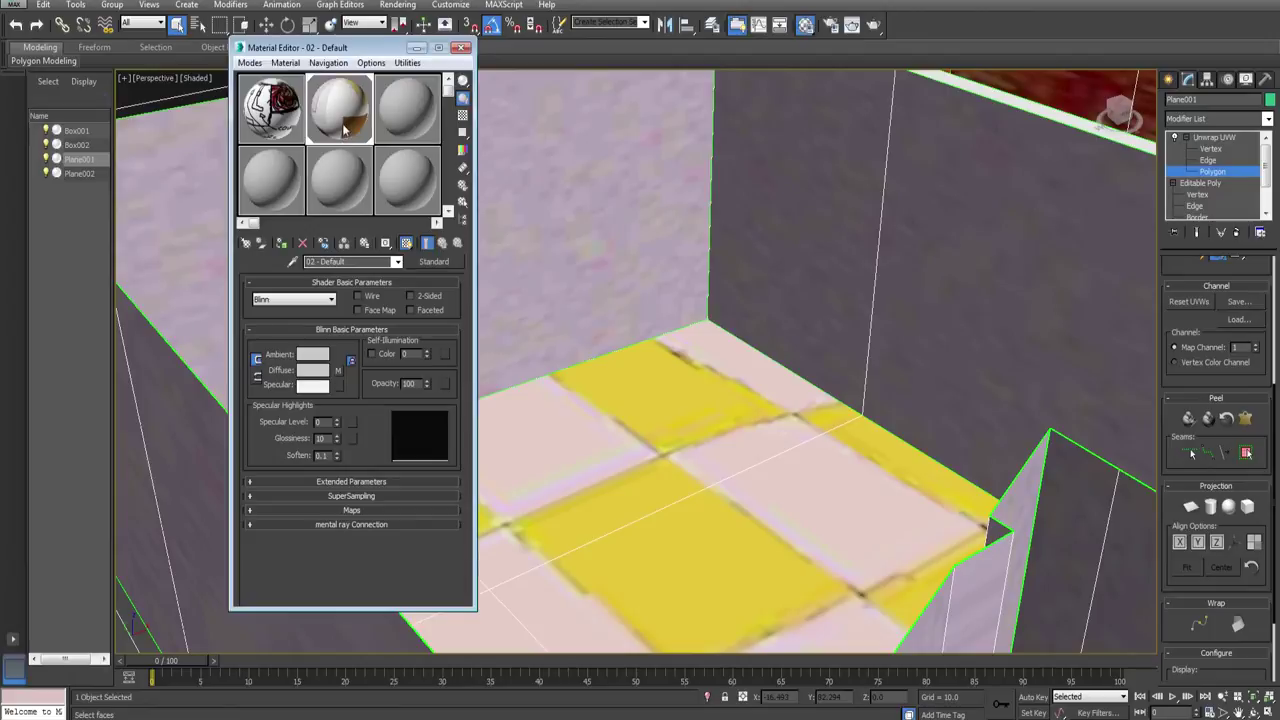
{"action": "left_click", "coordinate": [339, 372]}
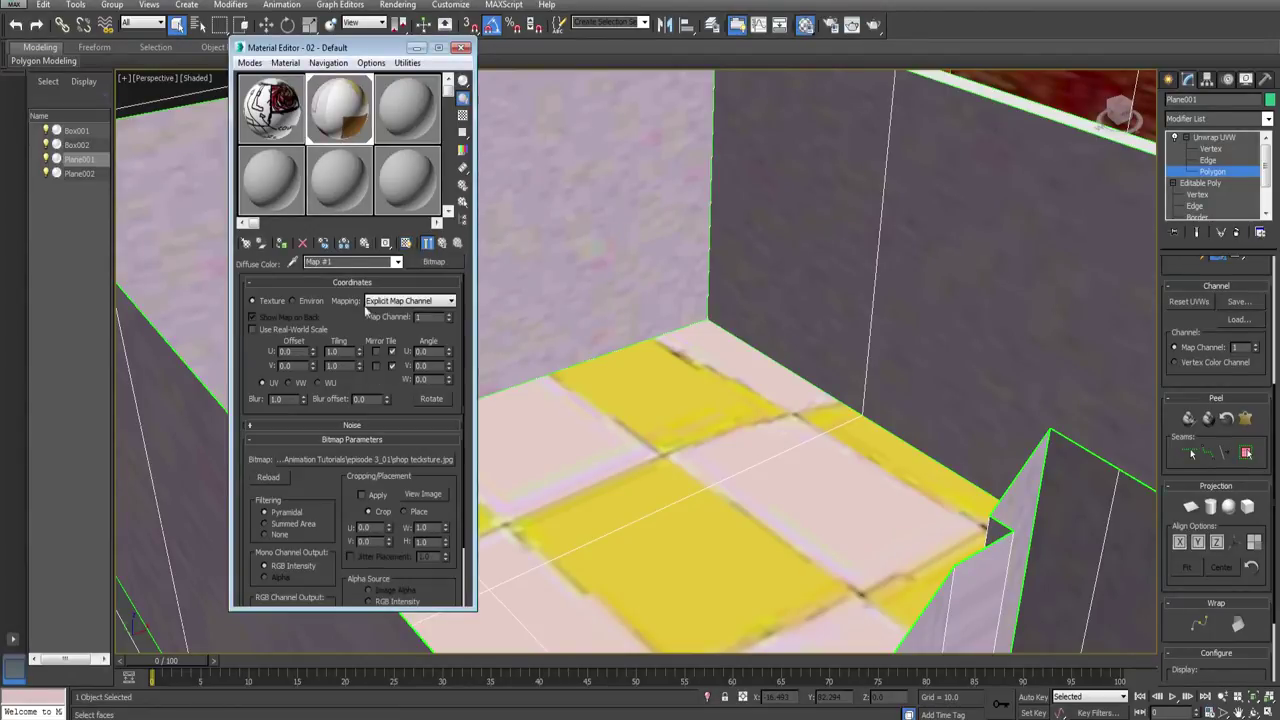
{"action": "left_click_drag", "start_coordinate": [392, 407], "coordinate": [395, 335]}
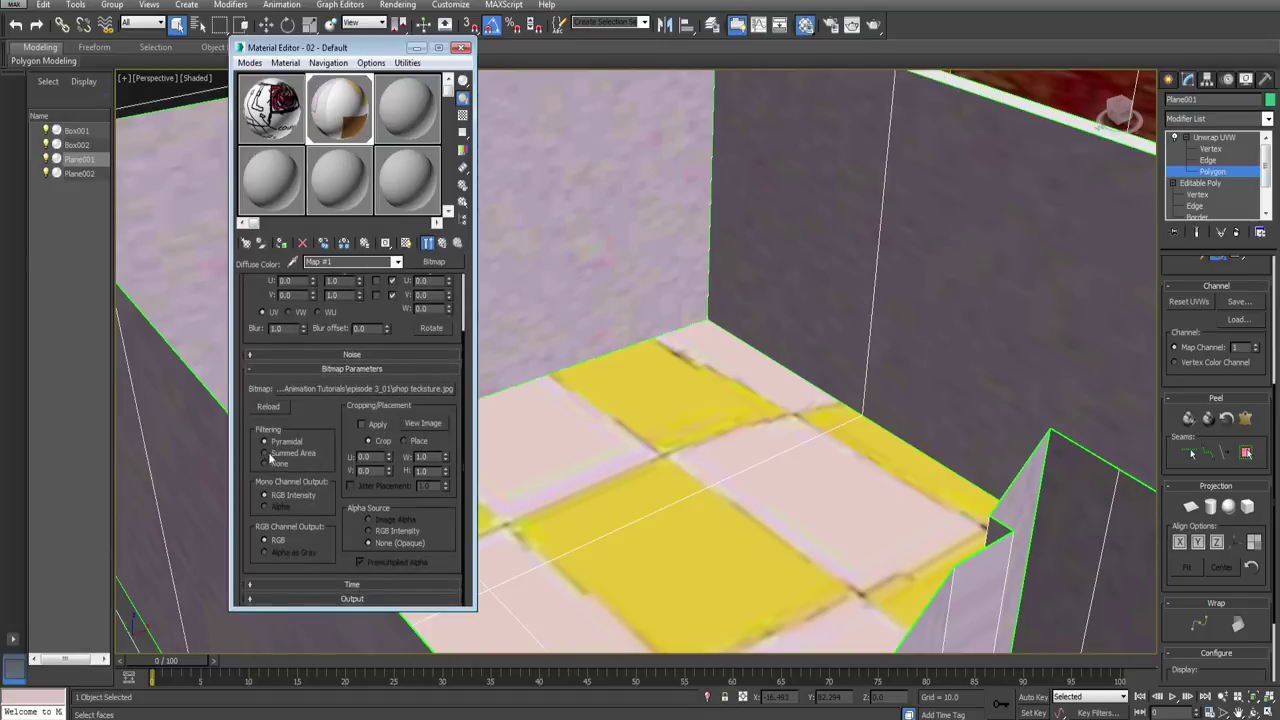
Step: Examine the floor tile texture at close range, rendering the perspective view to check its quality and closing the render
{"action": "middle_click_drag", "start_coordinate": [602, 322], "coordinate": [662, 446]}
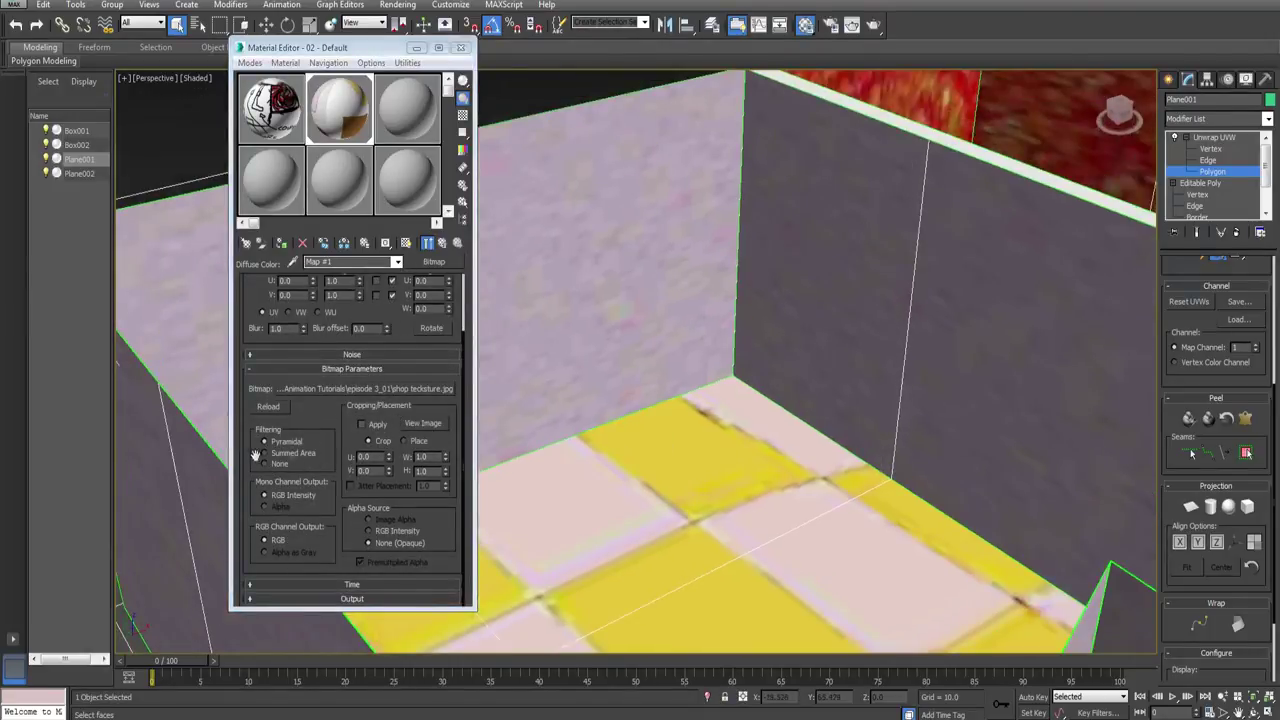
{"action": "middle_click_drag", "start_coordinate": [761, 471], "coordinate": [580, 428]}
{"action": "scroll", "coordinate": [582, 440], "scroll_direction": "up", "scroll_amount": 3}
{"action": "middle_click_drag", "start_coordinate": [630, 500], "coordinate": [773, 388]}
{"action": "scroll", "coordinate": [674, 426], "scroll_direction": "up", "scroll_amount": 1}
{"action": "scroll", "coordinate": [773, 387], "scroll_direction": "up", "scroll_amount": 2}
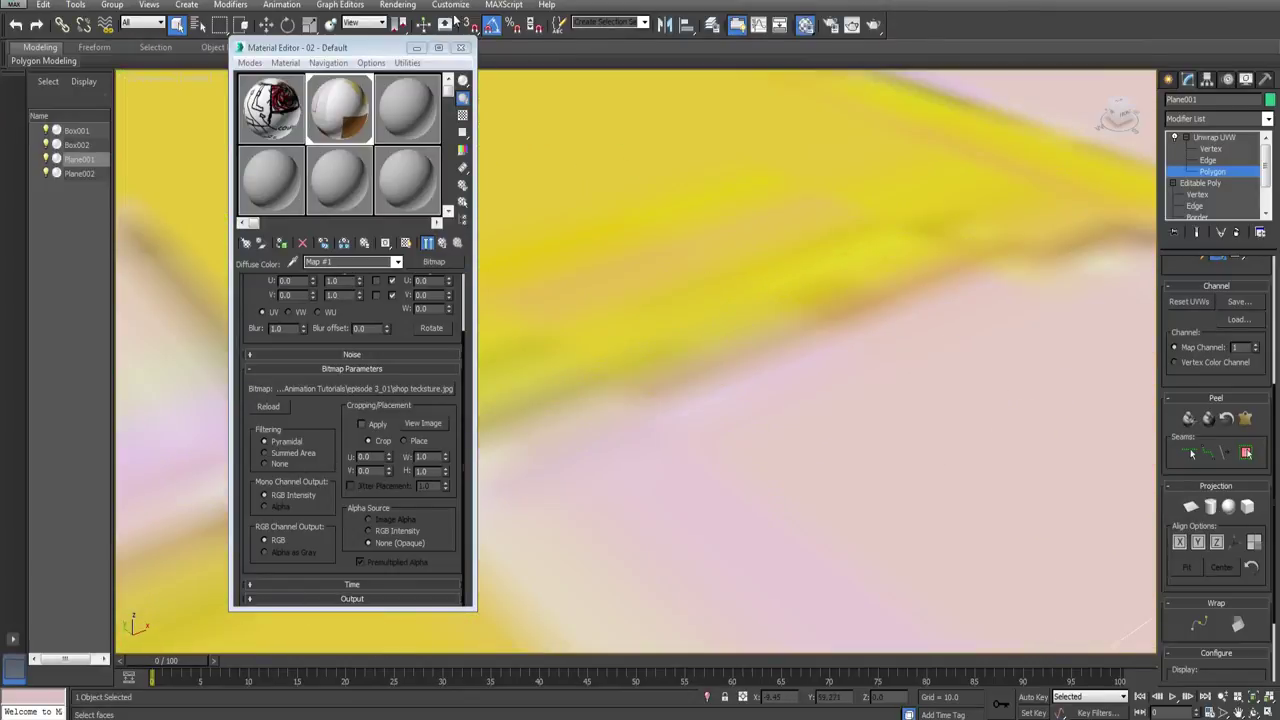
{"action": "left_click", "coordinate": [397, 4]}
{"action": "left_click", "coordinate": [420, 24]}
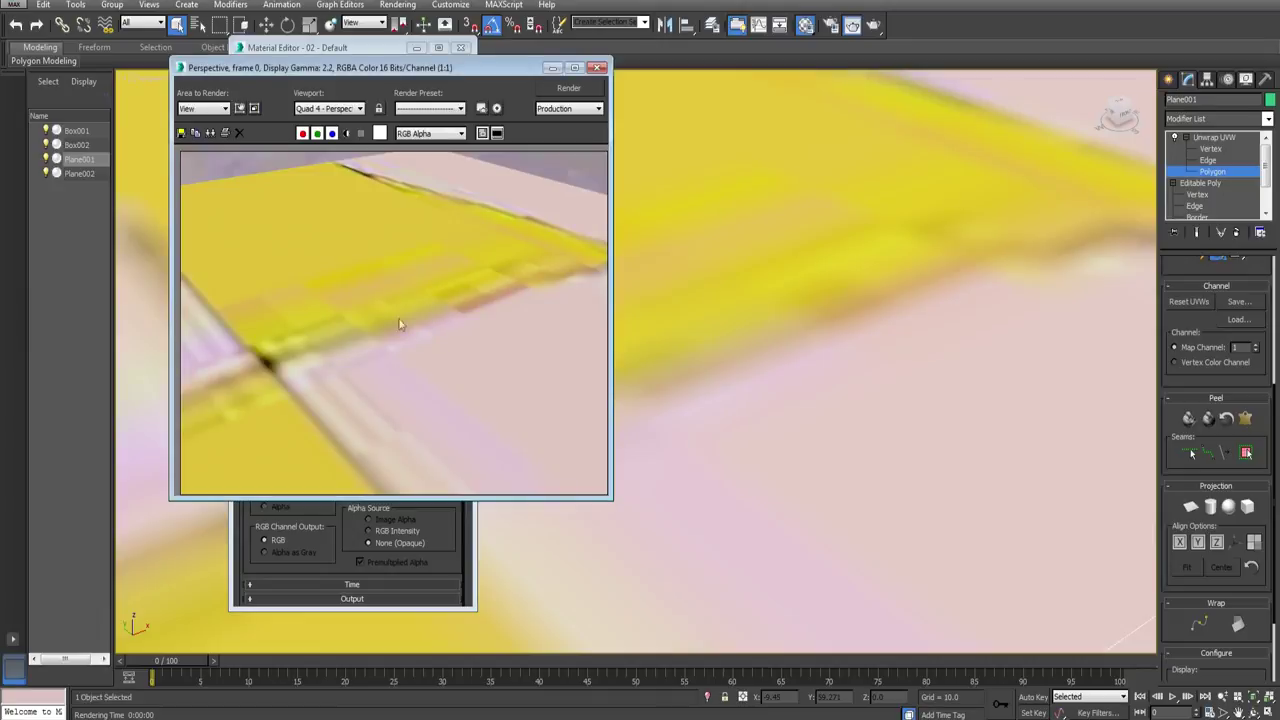
{"action": "left_click", "coordinate": [599, 68]}
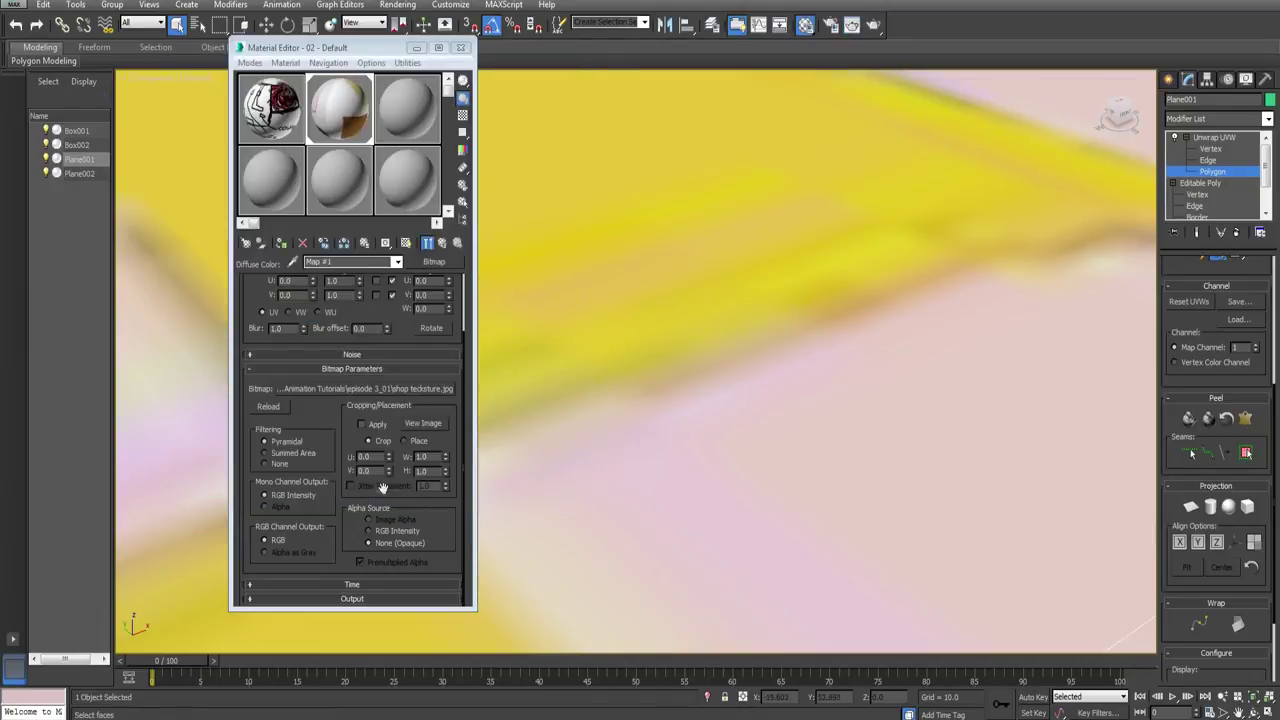
Step: Set the diffuse bitmap's filtering to None and test-render the floor tiles in the perspective view, closing the render after a close look
{"action": "left_click", "coordinate": [279, 466]}
{"action": "left_click", "coordinate": [398, 5]}
{"action": "left_click", "coordinate": [420, 24]}
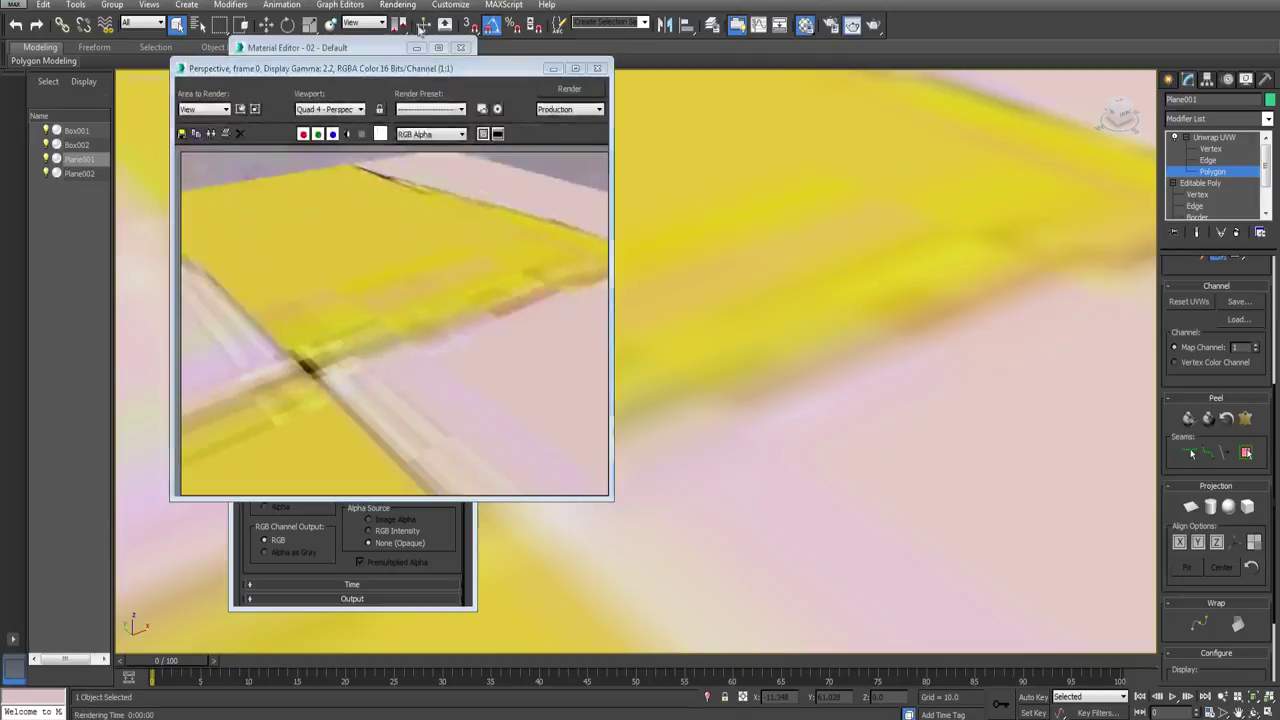
{"action": "scroll", "coordinate": [306, 373], "scroll_direction": "up", "scroll_amount": 3}
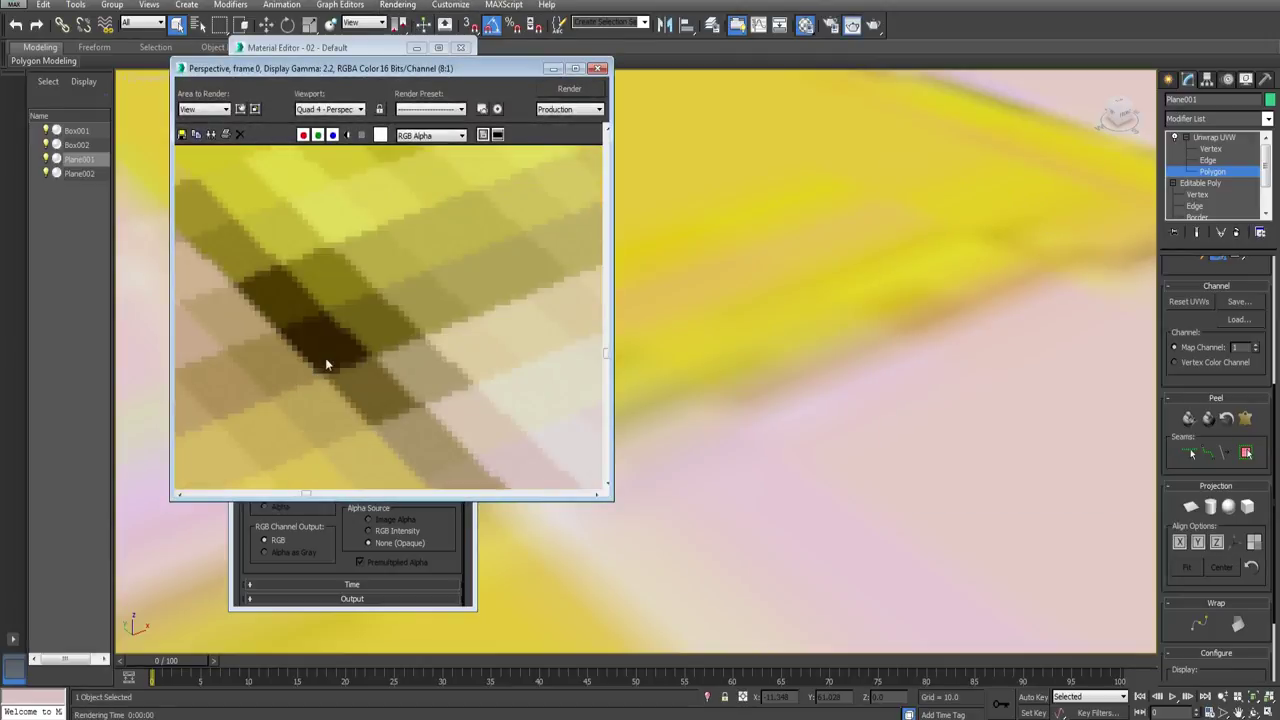
{"action": "scroll", "coordinate": [328, 358], "scroll_direction": "down", "scroll_amount": 3}
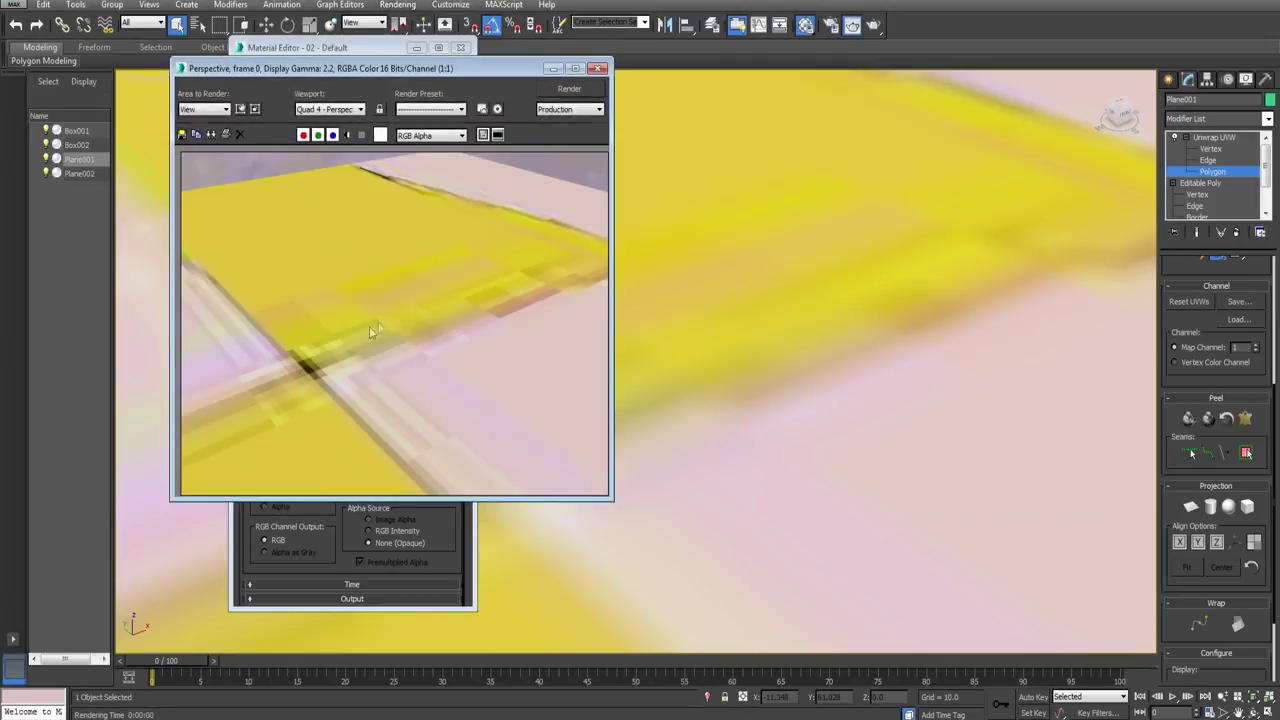
{"action": "left_click", "coordinate": [602, 69]}
Step: Inspect the red compartment's texture up close in a test render, closing the render and the Material Editor
{"action": "middle_click_drag", "start_coordinate": [868, 208], "coordinate": [624, 524]}
{"action": "scroll", "coordinate": [795, 305], "scroll_direction": "down", "scroll_amount": 4}
{"action": "middle_click_drag", "start_coordinate": [800, 345], "coordinate": [674, 431]}
{"action": "scroll", "coordinate": [628, 411], "scroll_direction": "up", "scroll_amount": 1}
{"action": "scroll", "coordinate": [697, 337], "scroll_direction": "up", "scroll_amount": 3}
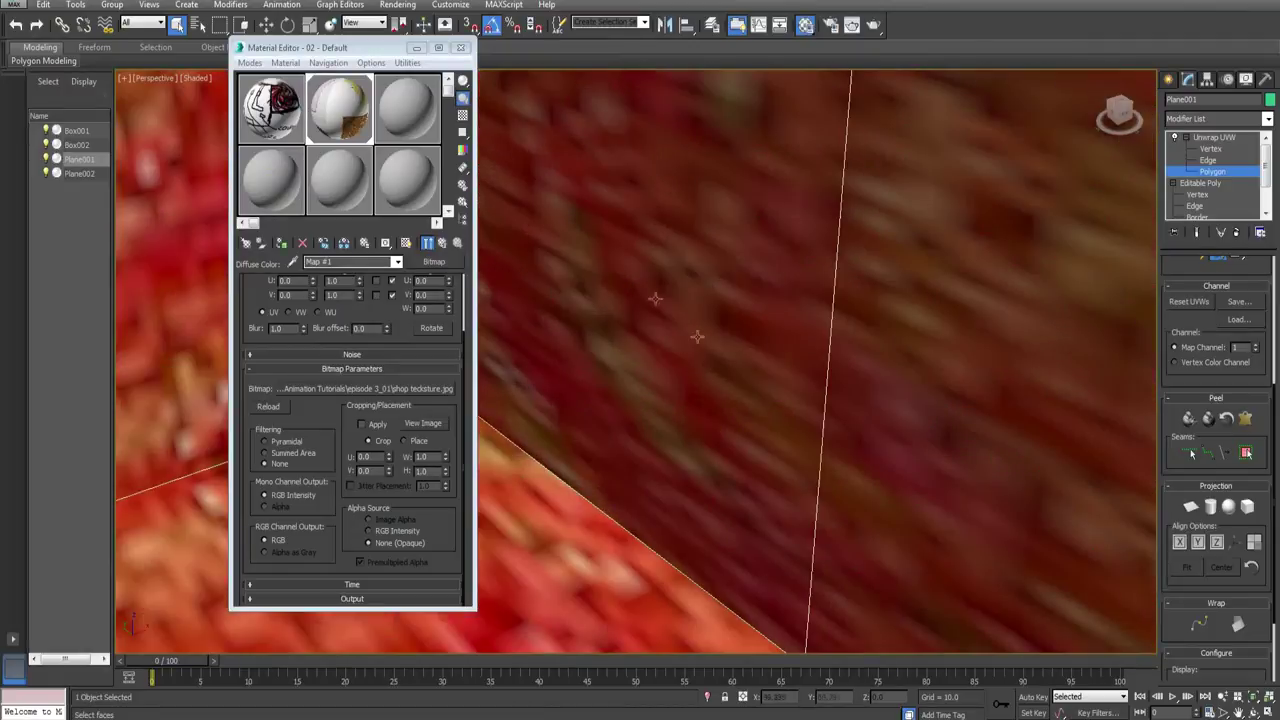
{"action": "left_click", "coordinate": [397, 4]}
{"action": "left_click", "coordinate": [400, 20]}
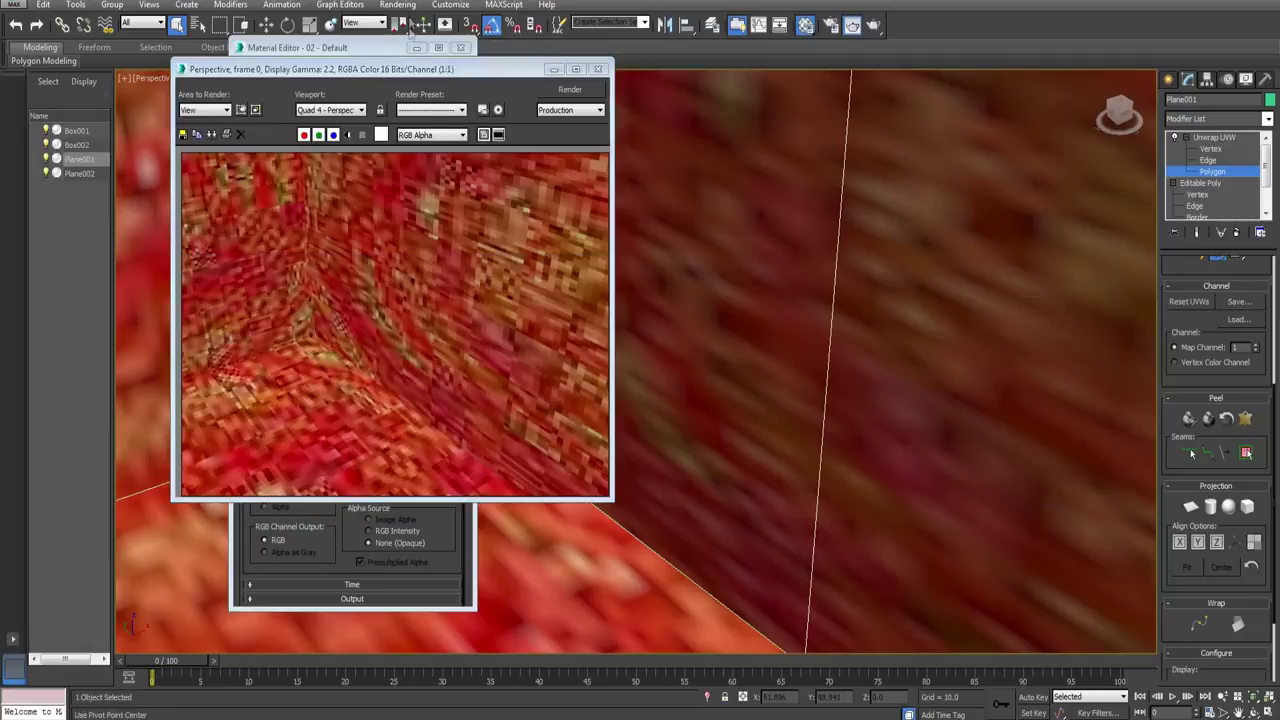
{"action": "scroll", "coordinate": [370, 286], "scroll_direction": "up", "scroll_amount": 2}
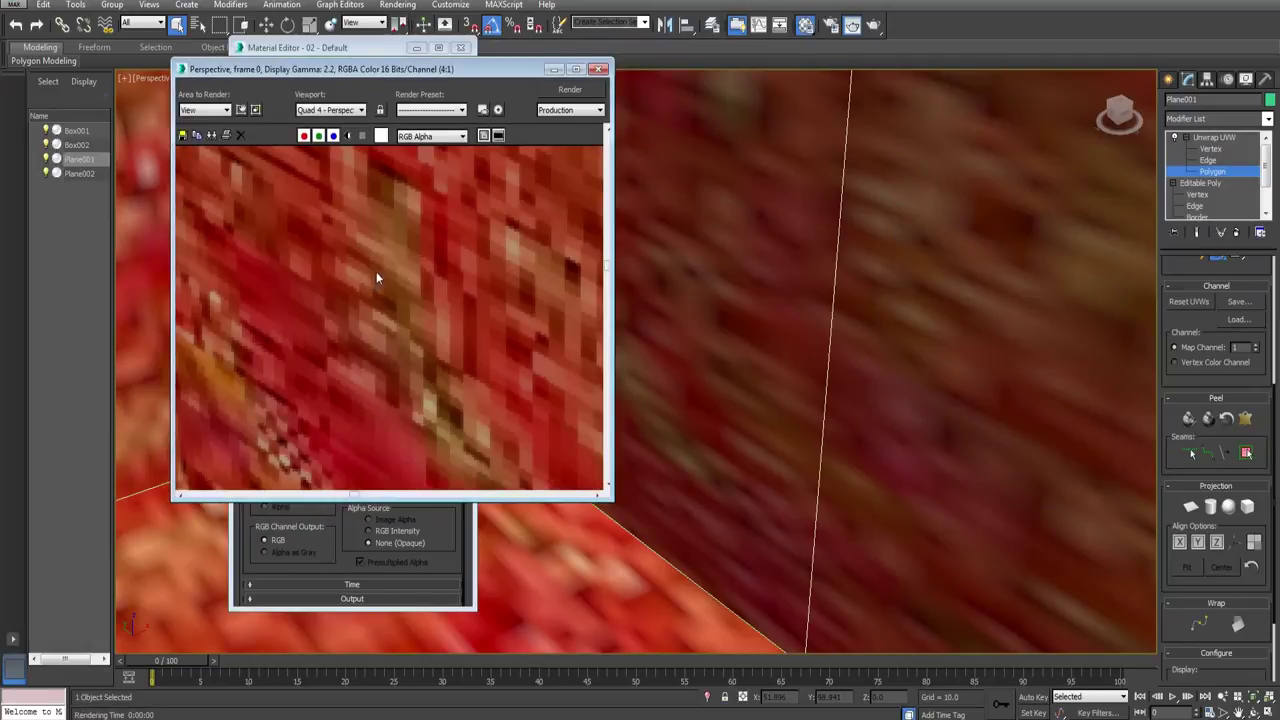
{"action": "scroll", "coordinate": [376, 271], "scroll_direction": "down", "scroll_amount": 1}
{"action": "scroll", "coordinate": [380, 268], "scroll_direction": "down", "scroll_amount": 2}
{"action": "scroll", "coordinate": [382, 263], "scroll_direction": "up", "scroll_amount": 1}
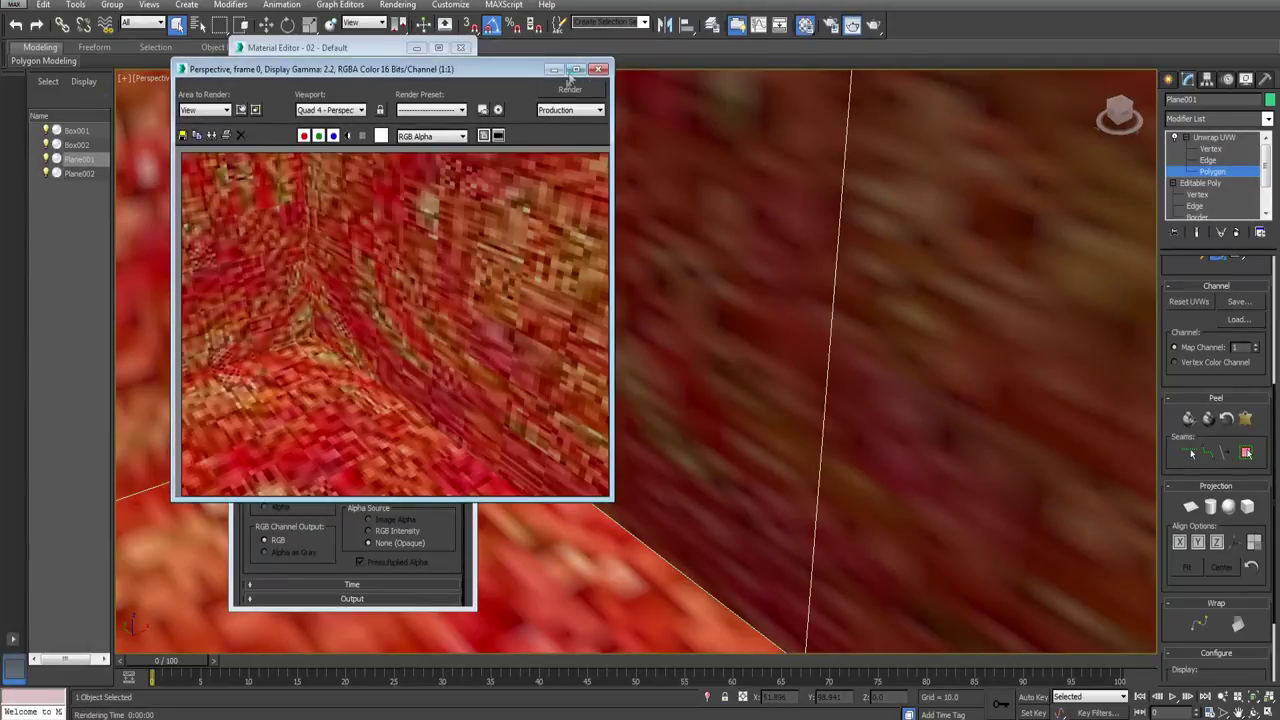
{"action": "left_click", "coordinate": [599, 69]}
{"action": "left_click", "coordinate": [461, 49]}
Step: Leave the UV polygon editing of the shop and select the pane inside the wooden window frame
{"action": "scroll", "coordinate": [720, 331], "scroll_direction": "down", "scroll_amount": 5}
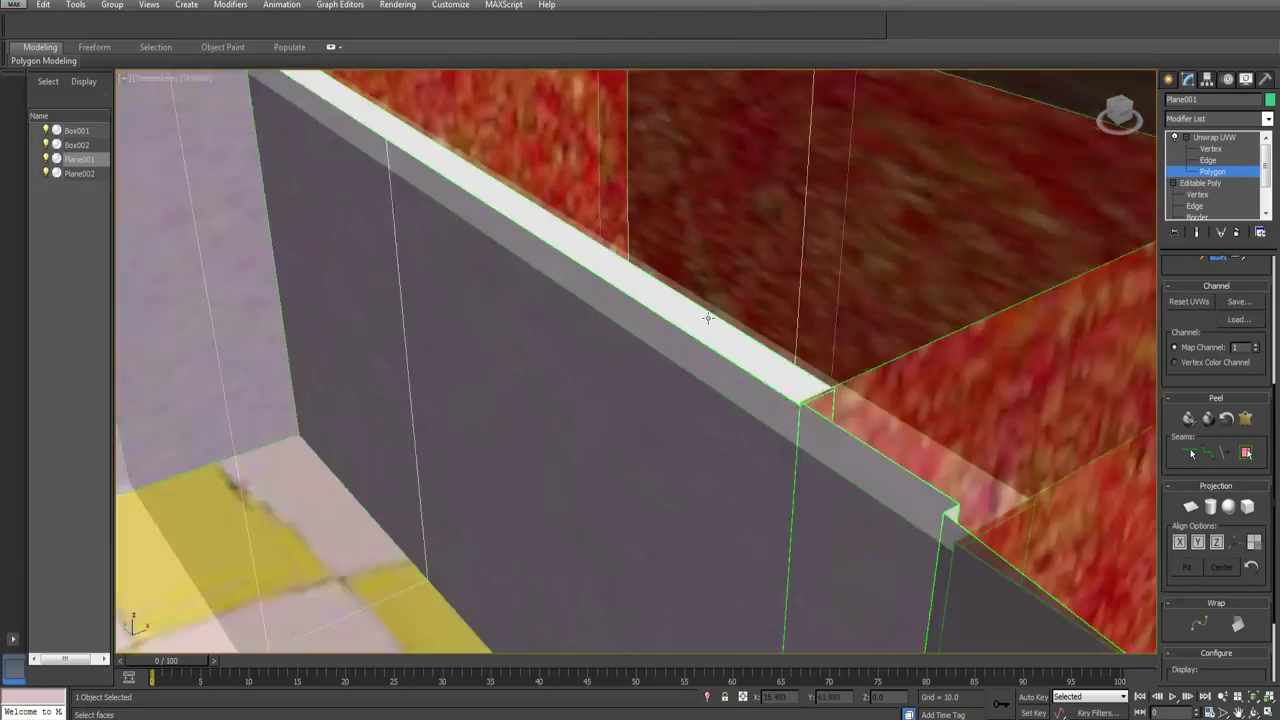
{"action": "middle_click_drag", "start_coordinate": [708, 317], "coordinate": [500, 385], "text": "alt"}
{"action": "scroll", "coordinate": [640, 370], "scroll_direction": "down", "scroll_amount": 6}
{"action": "middle_click_drag", "start_coordinate": [740, 365], "coordinate": [898, 358], "text": "alt"}
{"action": "middle_click_drag", "start_coordinate": [786, 358], "coordinate": [960, 358], "text": "alt"}
{"action": "left_click", "coordinate": [1168, 85]}
{"action": "middle_click_drag", "start_coordinate": [920, 310], "coordinate": [814, 312]}
{"action": "left_click", "coordinate": [823, 304]}
{"action": "key", "text": "z"}
{"action": "middle_click_drag", "start_coordinate": [700, 351], "coordinate": [703, 306], "text": "alt"}
Step: Make the 03 - Default material's diffuse colour black and assign the material to the window pane
{"action": "key", "text": "m"}
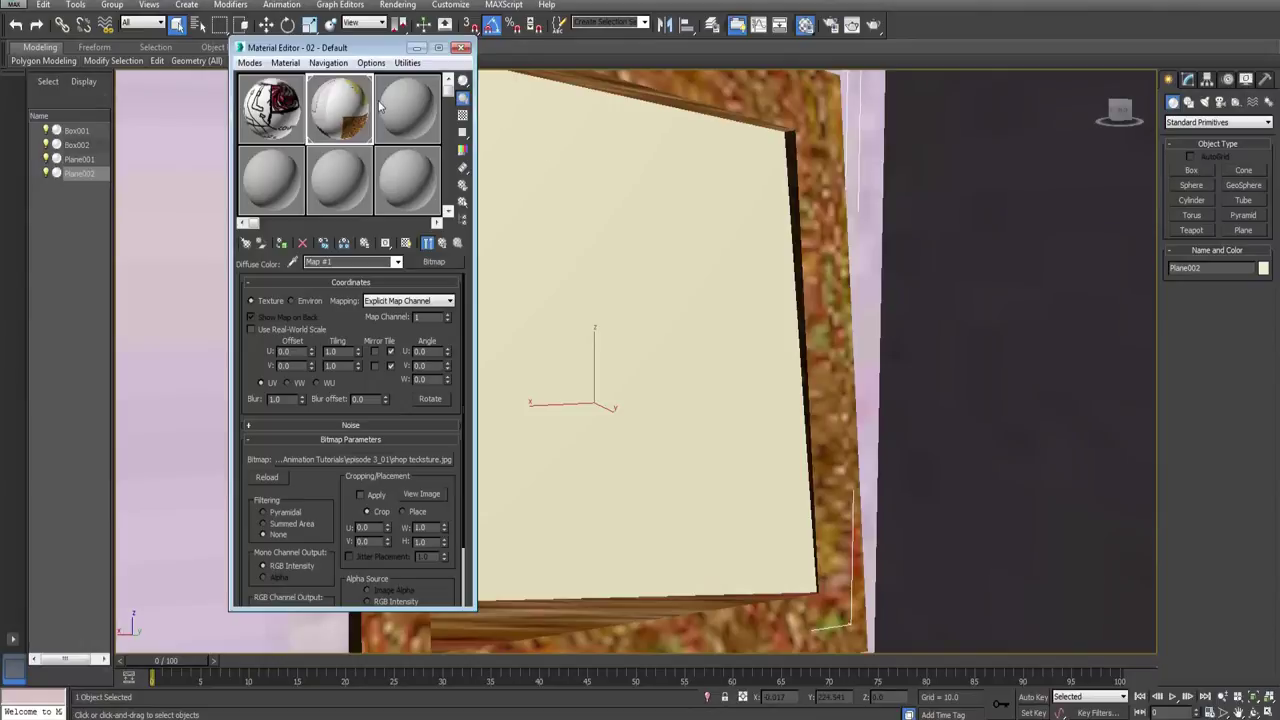
{"action": "left_click", "coordinate": [382, 106]}
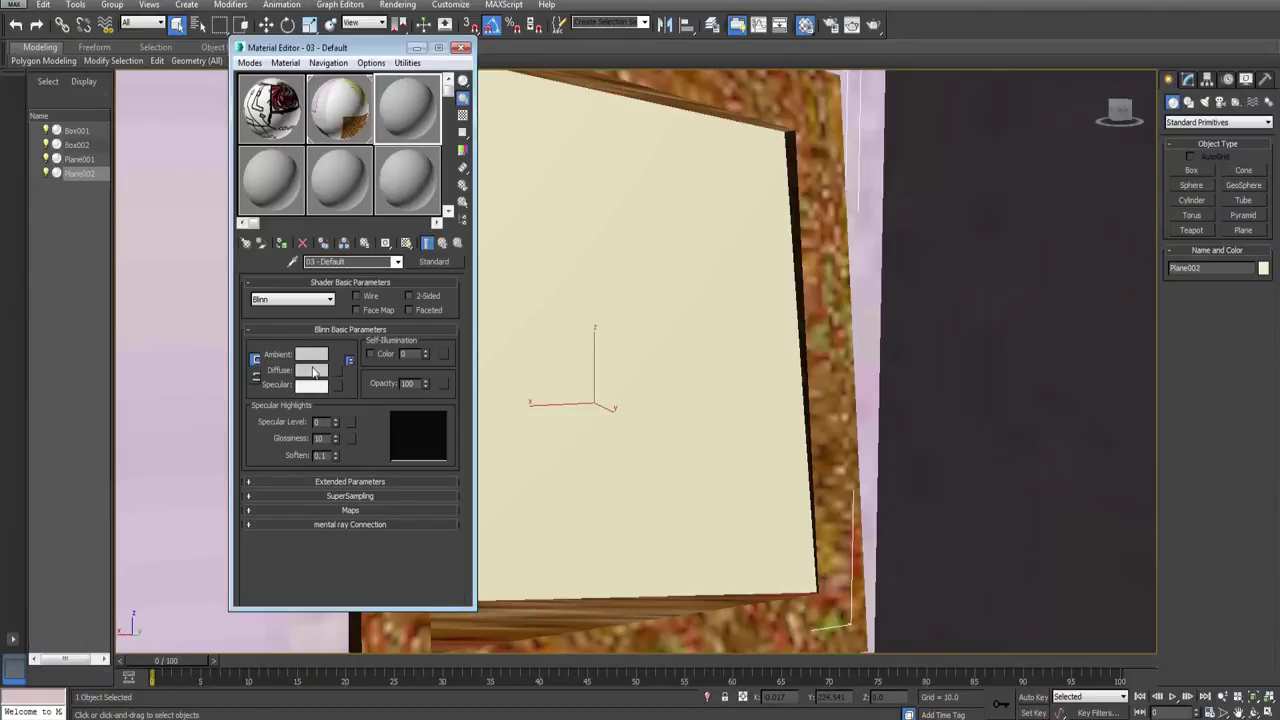
{"action": "left_click", "coordinate": [312, 370]}
{"action": "left_click", "coordinate": [491, 192]}
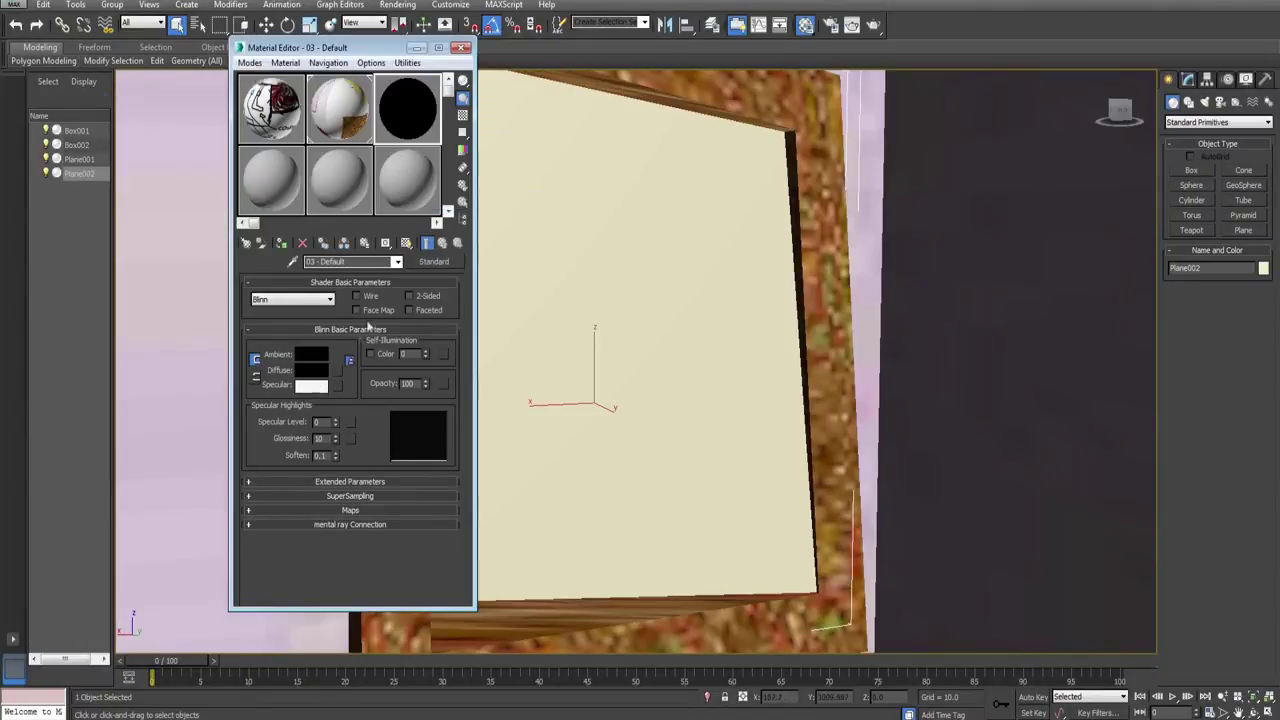
{"action": "left_click_drag", "start_coordinate": [527, 336], "coordinate": [565, 304]}
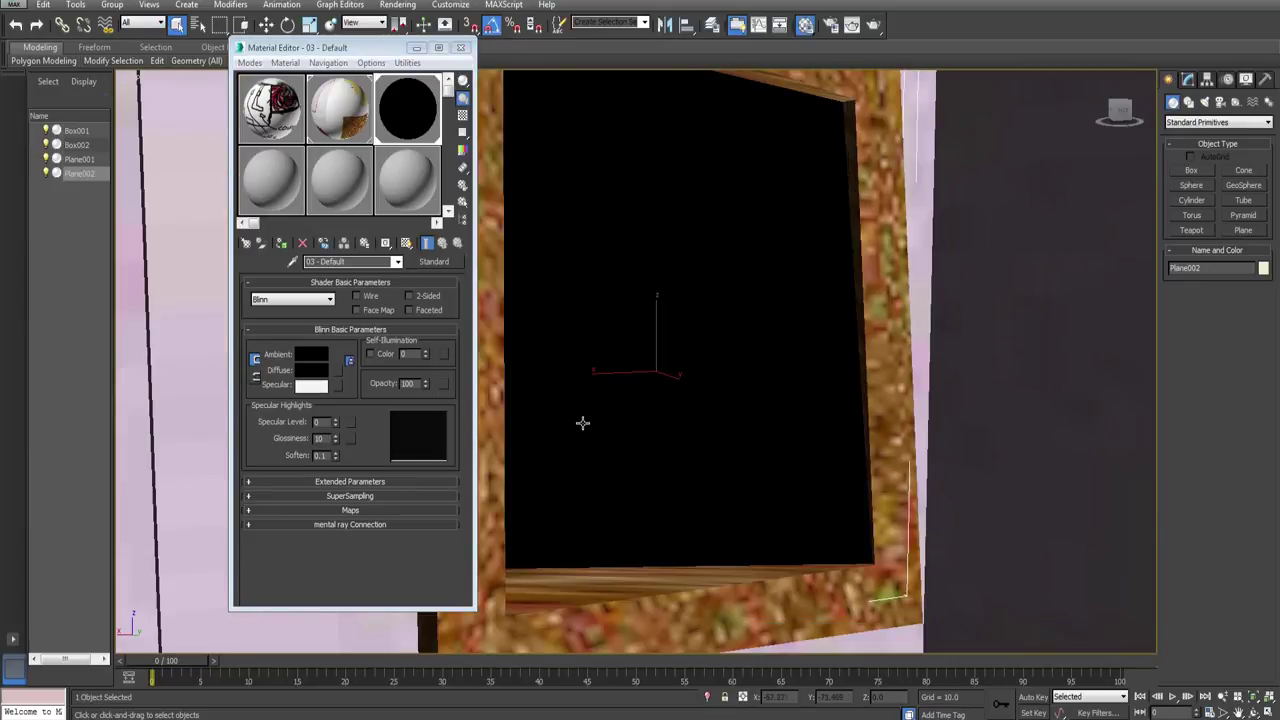
Step: Set the pane material's specular level to 90, glossiness to 40 and opacity to 20
{"action": "middle_click_drag", "start_coordinate": [583, 423], "coordinate": [587, 469]}
{"action": "left_click_drag", "start_coordinate": [336, 424], "coordinate": [347, 364]}
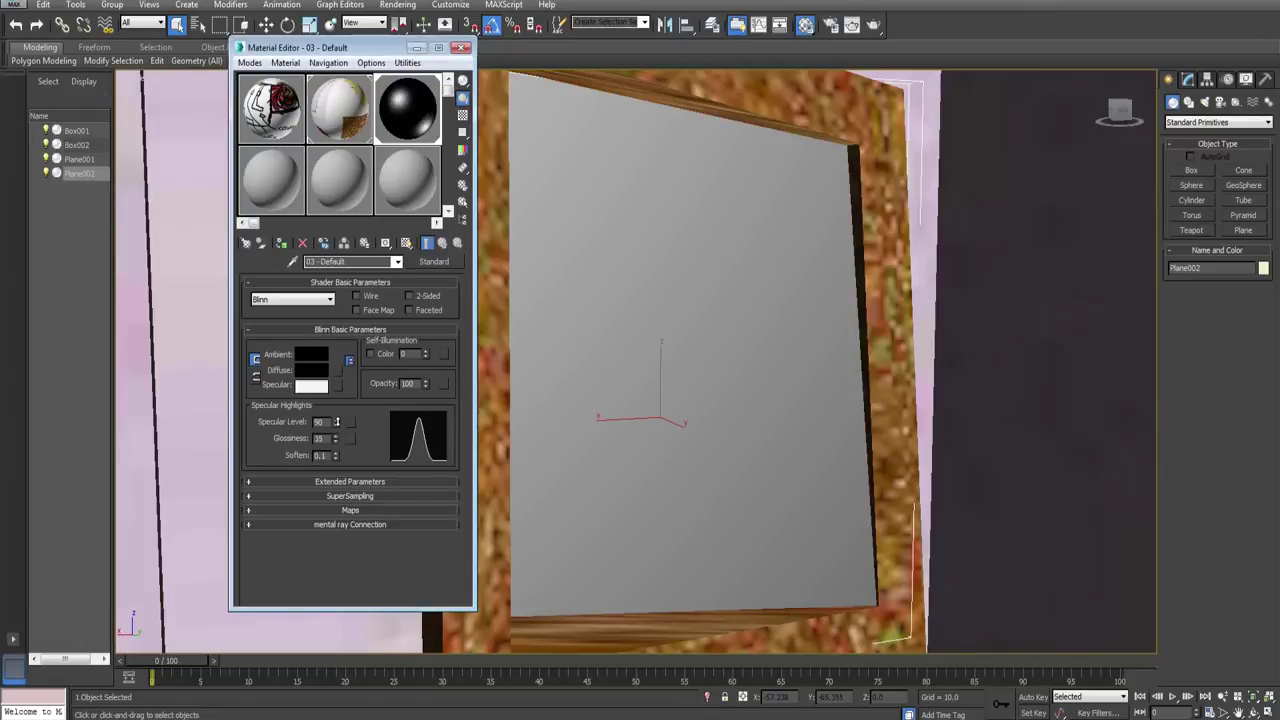
{"action": "left_click_drag", "start_coordinate": [337, 421], "coordinate": [337, 418]}
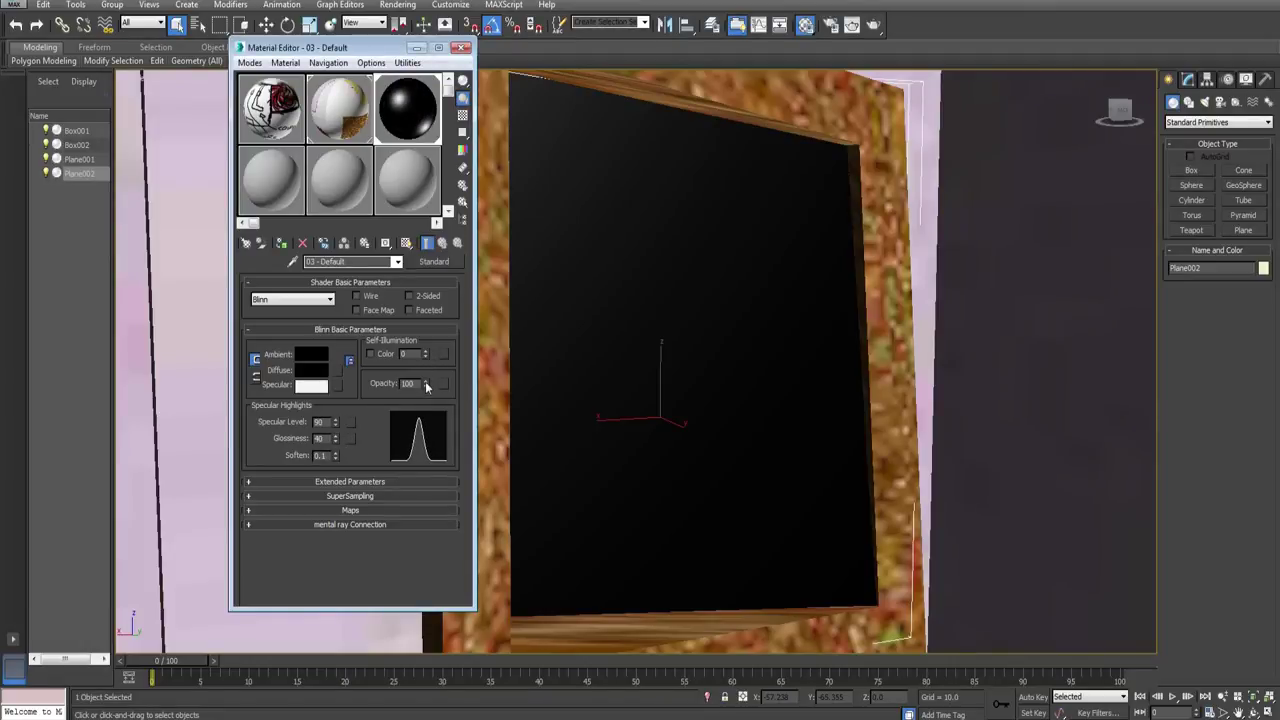
{"action": "left_click_drag", "start_coordinate": [428, 406], "coordinate": [433, 426]}
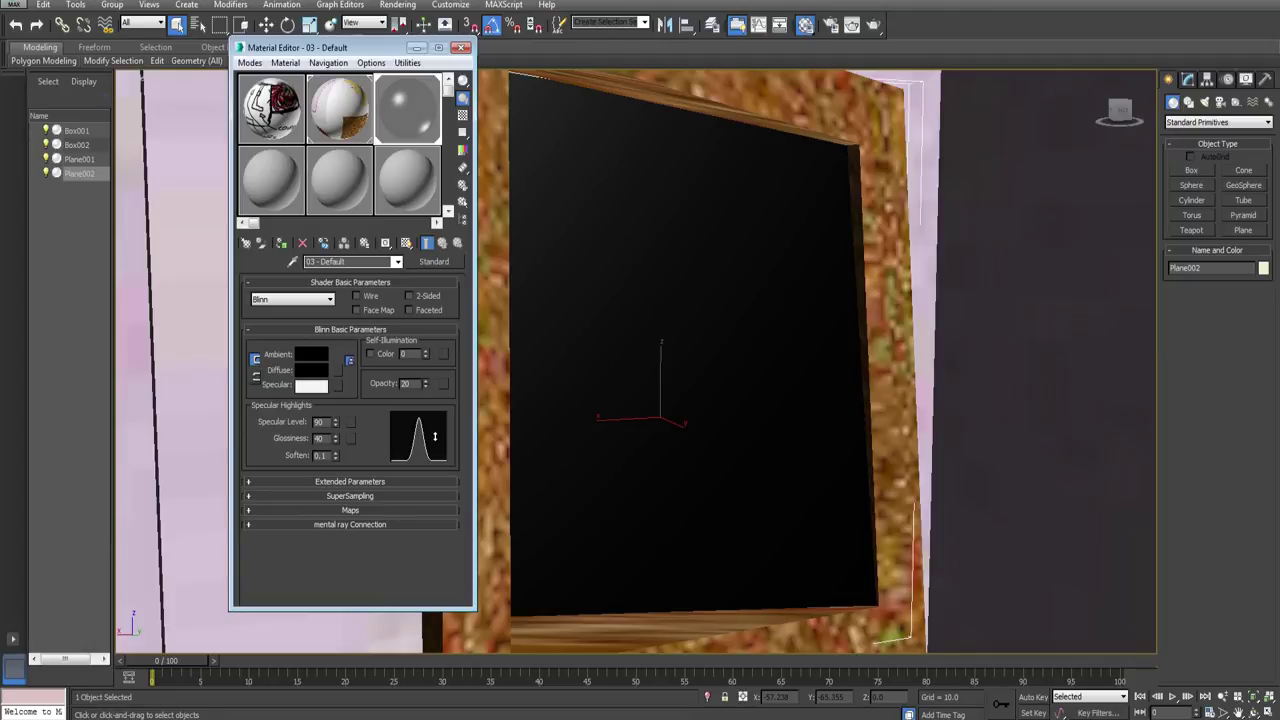
Step: Check the transparent window pane up close in a test render of the perspective view, closing the render
{"action": "middle_click_drag", "start_coordinate": [683, 421], "coordinate": [670, 395]}
{"action": "scroll", "coordinate": [699, 390], "scroll_direction": "up", "scroll_amount": 3}
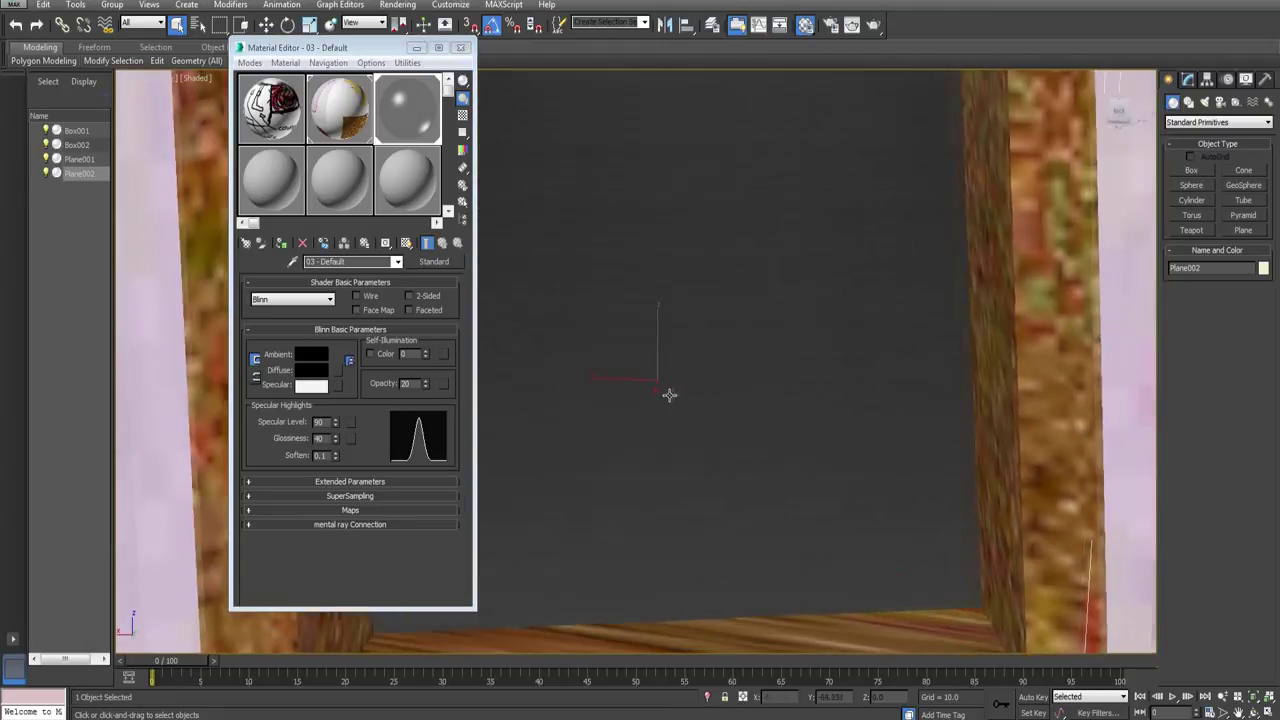
{"action": "scroll", "coordinate": [669, 394], "scroll_direction": "up", "scroll_amount": 4}
{"action": "key", "text": "shift+q"}
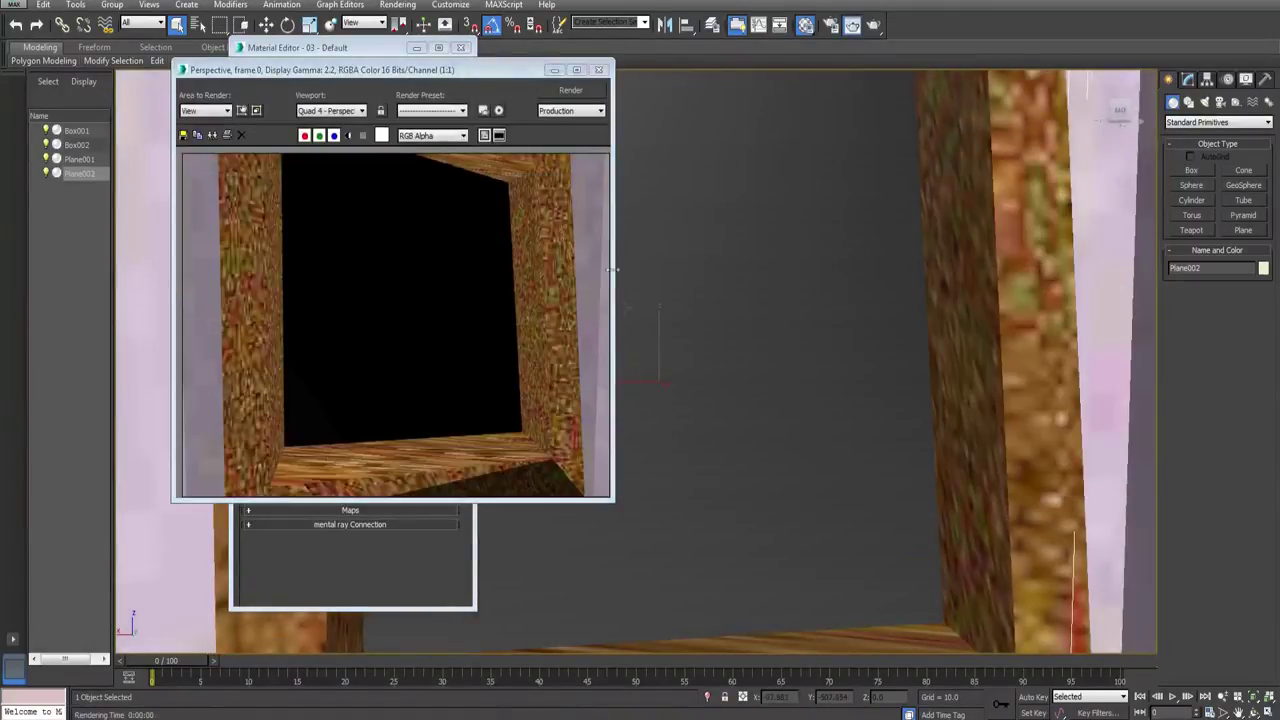
{"action": "left_click", "coordinate": [599, 70]}
Step: Move the Box002 shelf unit to a spot behind the window pane
{"action": "scroll", "coordinate": [726, 457], "scroll_direction": "down", "scroll_amount": 8}
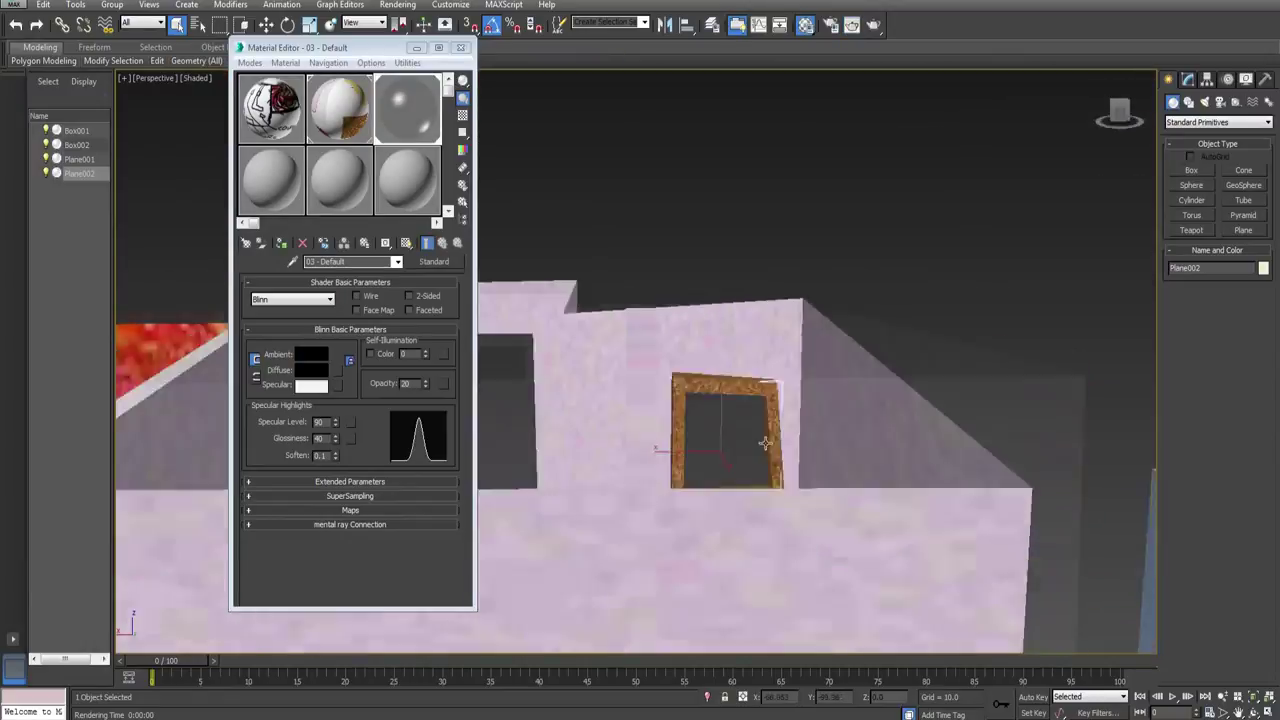
{"action": "middle_click_drag", "start_coordinate": [763, 443], "coordinate": [650, 470], "text": "alt"}
{"action": "middle_click_drag", "start_coordinate": [650, 470], "coordinate": [615, 273]}
{"action": "scroll", "coordinate": [615, 273], "scroll_direction": "down", "scroll_amount": 3}
{"action": "left_click", "coordinate": [843, 414]}
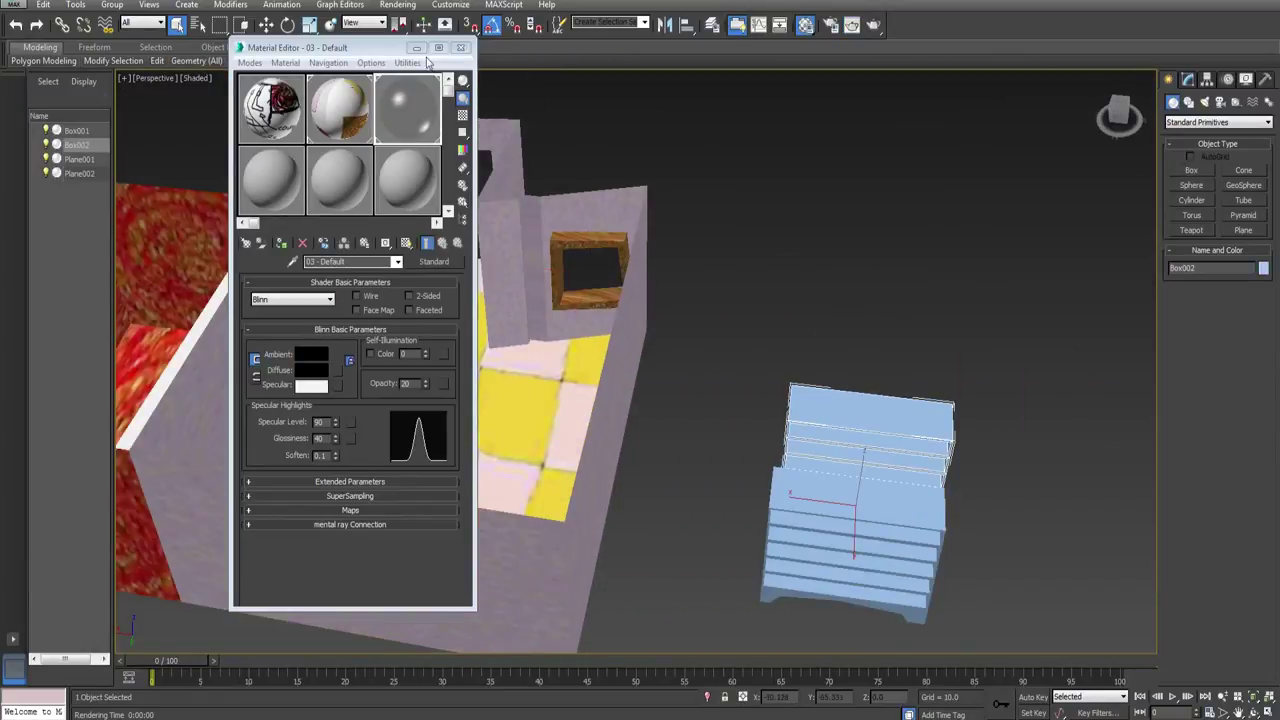
{"action": "left_click", "coordinate": [265, 25]}
{"action": "left_click_drag", "start_coordinate": [839, 524], "coordinate": [584, 316]}
Step: Select the window pane and test-render it with the shelf unit behind it, closing the render
{"action": "left_click", "coordinate": [583, 272]}
{"action": "key", "text": "z"}
{"action": "middle_click_drag", "start_coordinate": [603, 346], "coordinate": [683, 343], "text": "alt"}
{"action": "key", "text": "shift+q"}
{"action": "key", "text": "shift+q"}
{"action": "key", "text": "shift+q"}
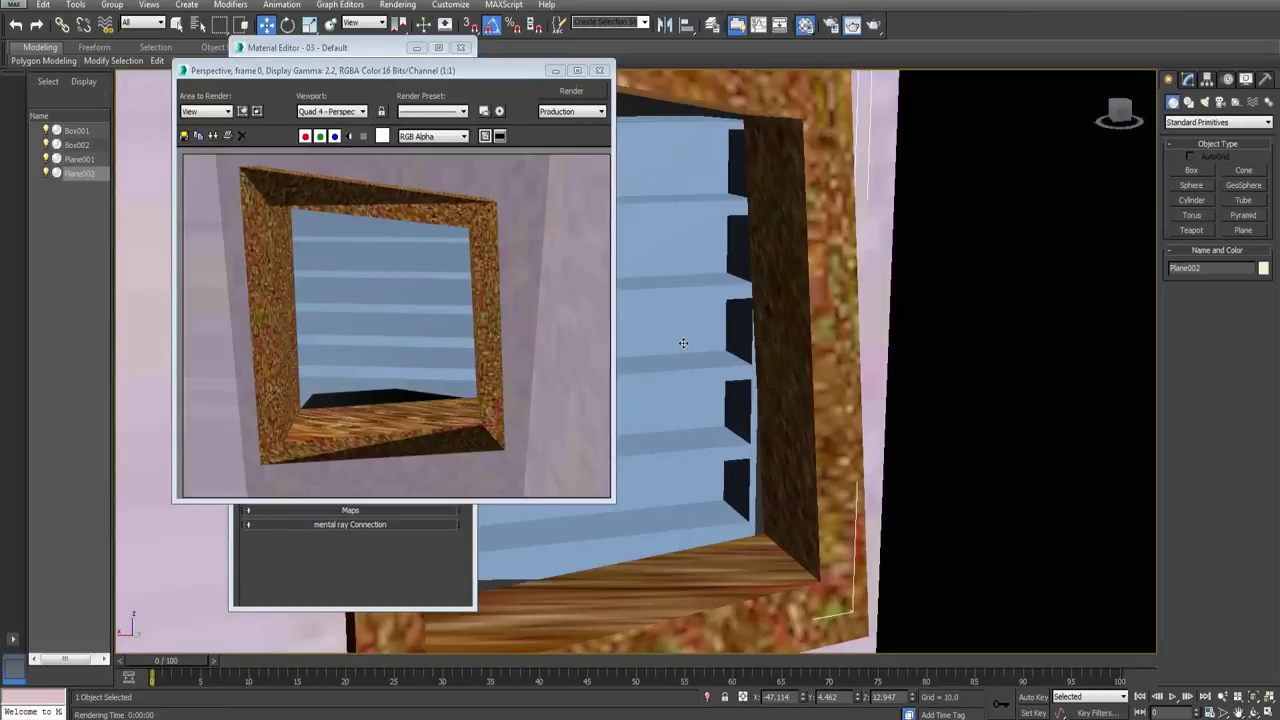
{"action": "left_click", "coordinate": [600, 71]}
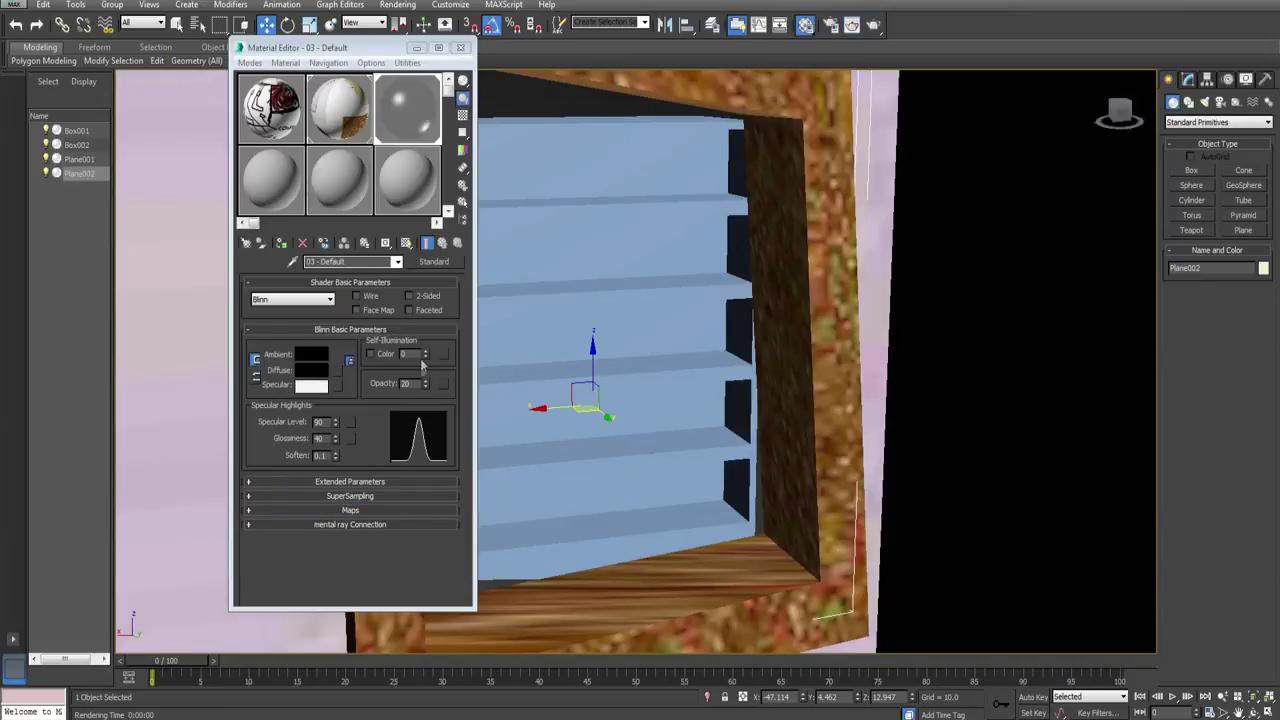
Step: Set the pane material's opacity to 72, specular level to 136 and glossiness to 29, checking the glass in a test render
{"action": "left_click_drag", "start_coordinate": [425, 388], "coordinate": [429, 366]}
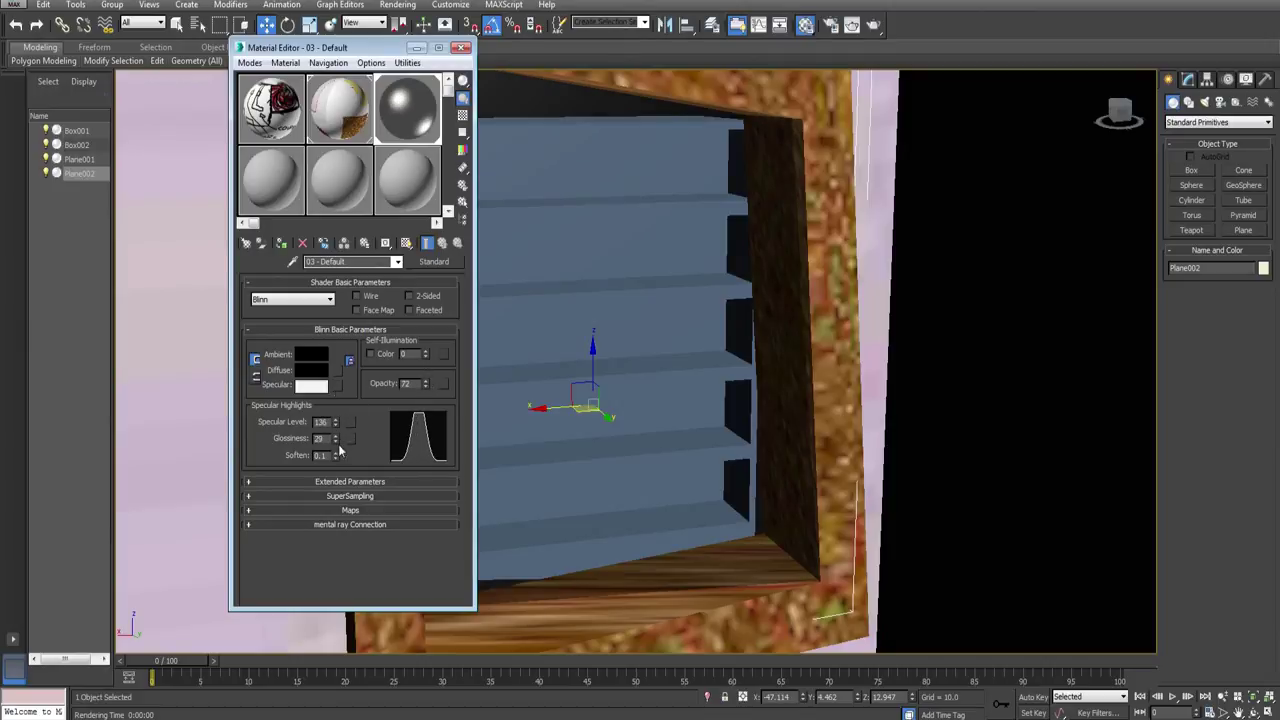
{"action": "middle_click_drag", "start_coordinate": [832, 403], "coordinate": [758, 420], "text": "alt"}
{"action": "key", "text": "shift+q"}
{"action": "key", "text": "shift+q"}
{"action": "key", "text": "shift+q"}
{"action": "key", "text": "shift+q"}
{"action": "key", "text": "shift+q"}
{"action": "scroll", "coordinate": [330, 370], "scroll_direction": "up", "scroll_amount": 1}
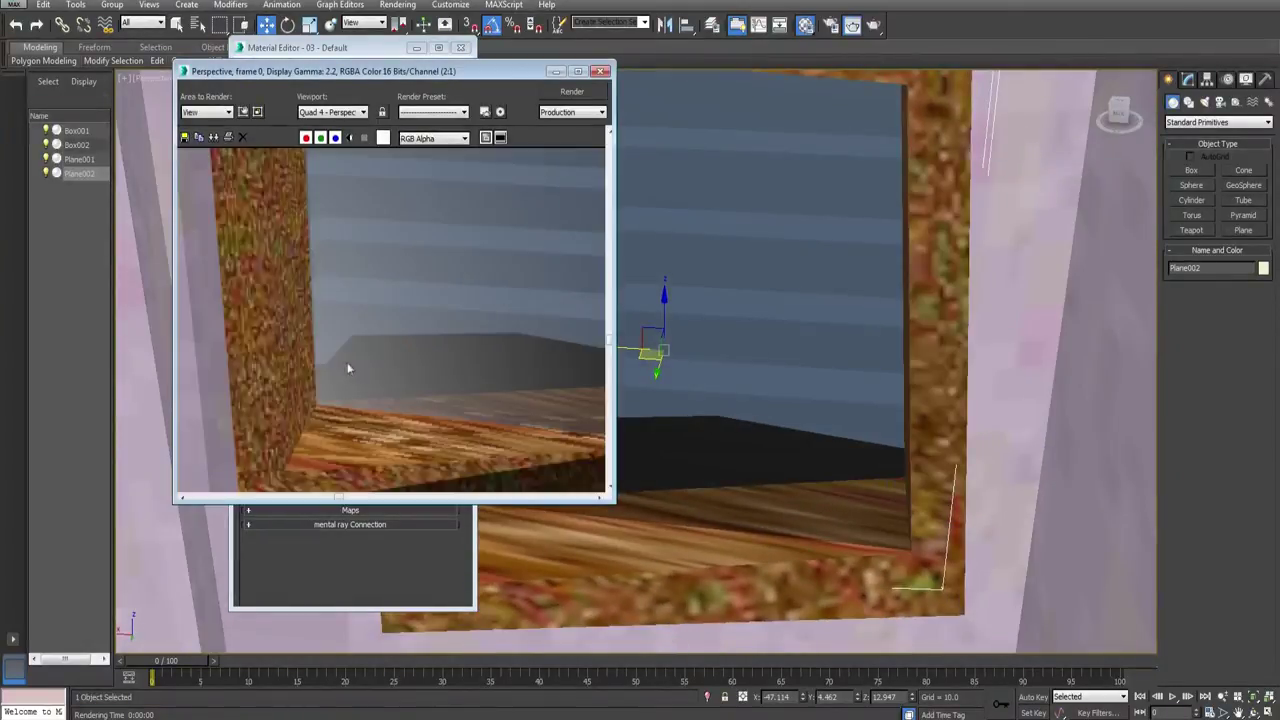
{"action": "scroll", "coordinate": [371, 346], "scroll_direction": "down", "scroll_amount": 1}
{"action": "left_click", "coordinate": [600, 71]}
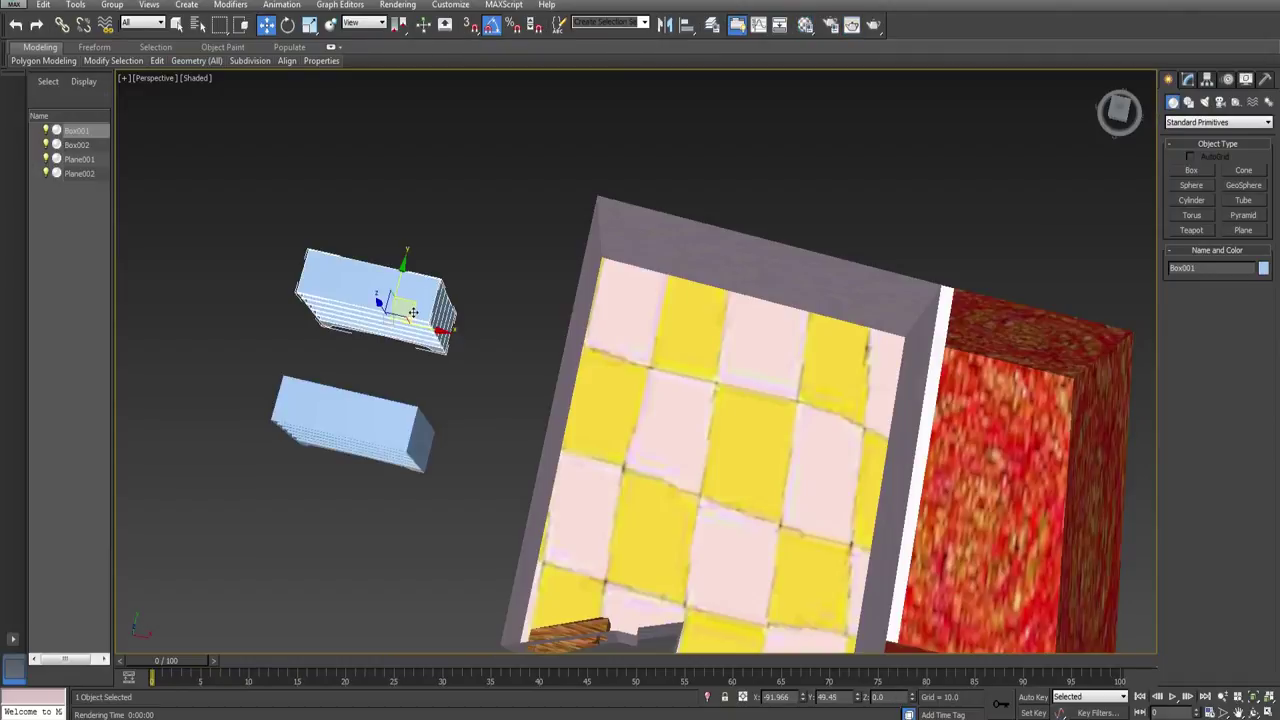
Step: Copy the Box001 shelf unit into the tiled room and scale the copy down uniformly to about 43 percent
{"action": "mouse_move", "coordinate": [400, 300]}
{"action": "left_mouse_down", "text": "shift"}
{"action": "mouse_move", "coordinate": [686, 329]}
{"action": "mouse_move", "coordinate": [680, 345]}
{"action": "left_mouse_up", "text": "shift"}
{"action": "left_click", "coordinate": [641, 418]}
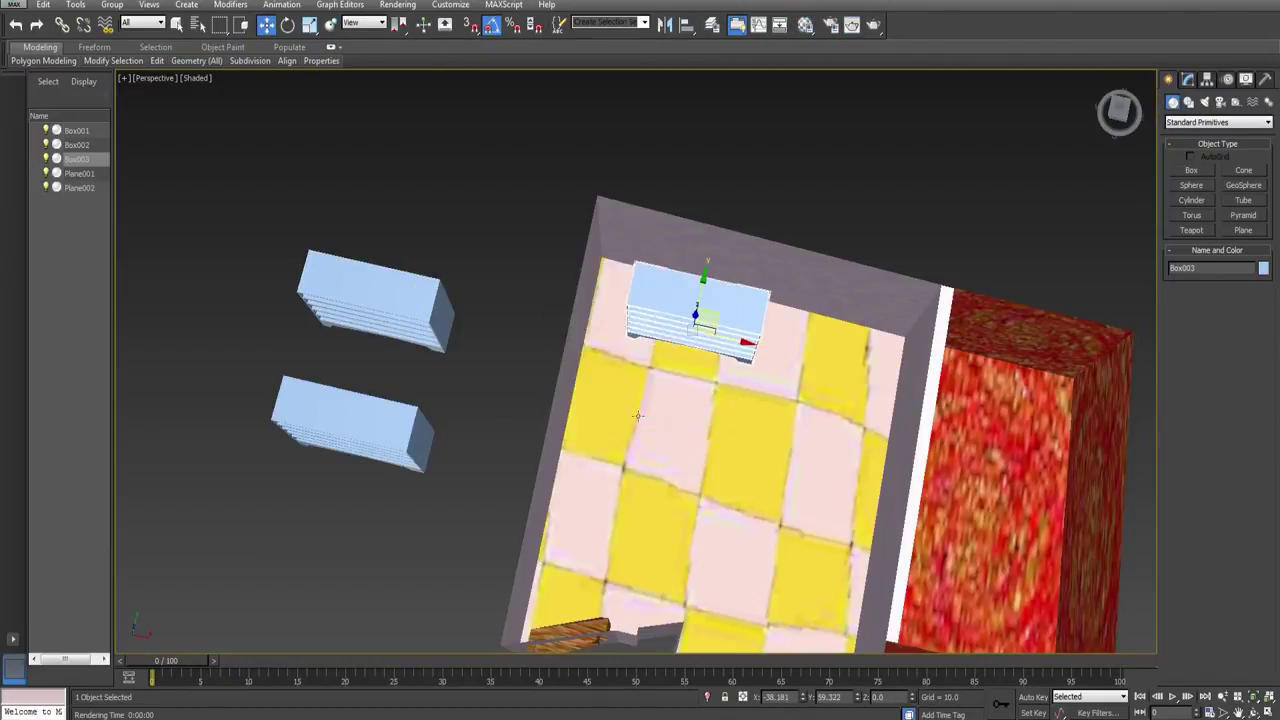
{"action": "middle_click_drag", "start_coordinate": [641, 418], "coordinate": [632, 348], "text": "alt"}
{"action": "middle_click_drag", "start_coordinate": [615, 298], "coordinate": [610, 328]}
{"action": "scroll", "coordinate": [574, 316], "scroll_direction": "up", "scroll_amount": 4}
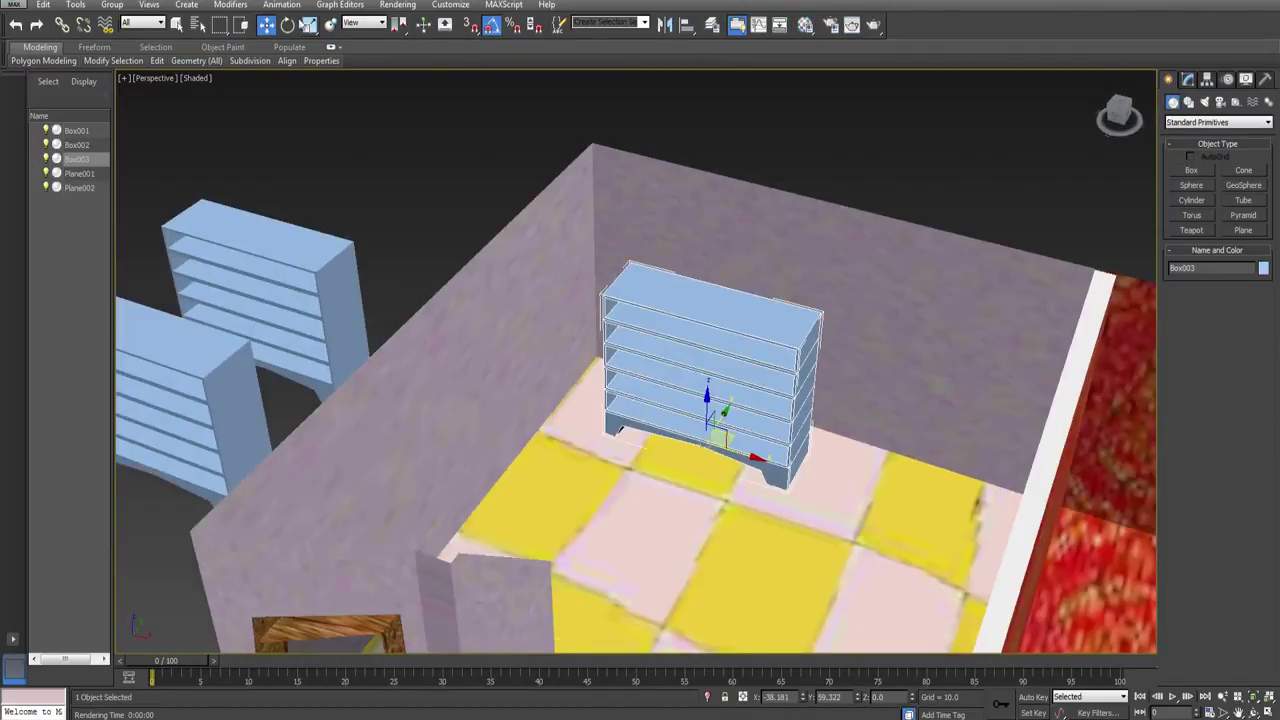
{"action": "key", "text": "r"}
{"action": "left_click_drag", "start_coordinate": [710, 450], "coordinate": [714, 474]}
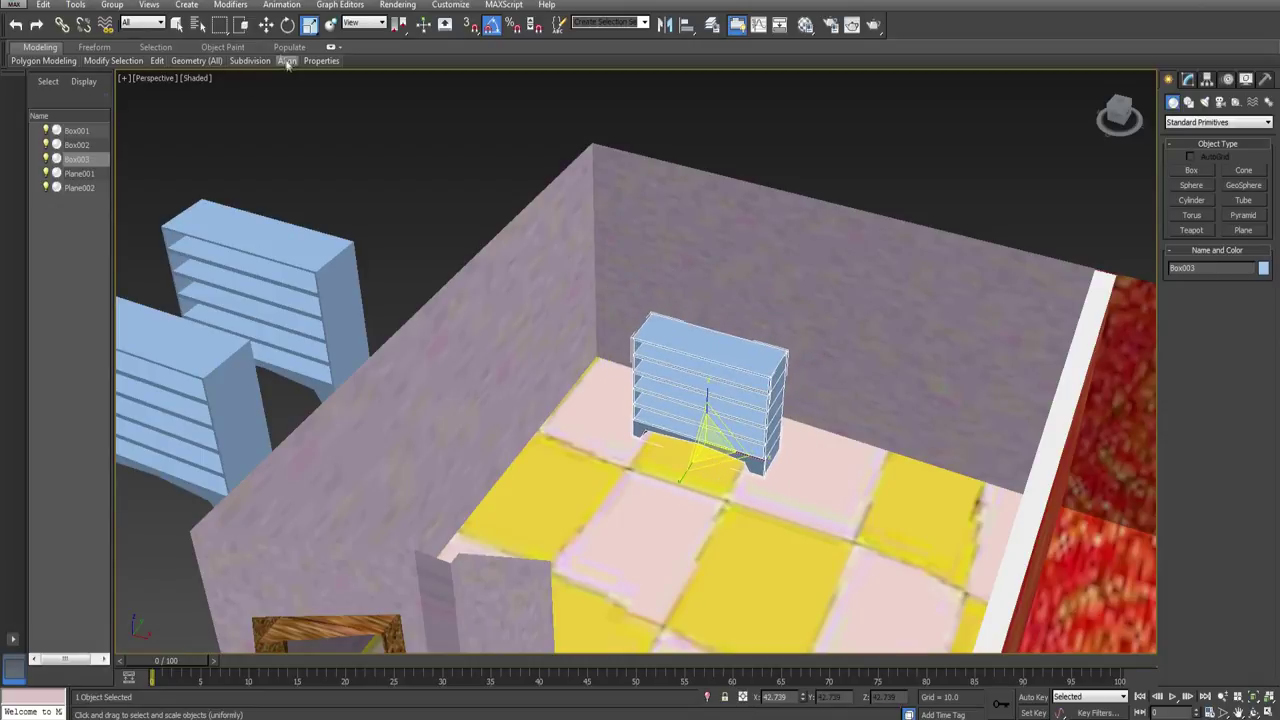
{"action": "left_click", "coordinate": [266, 25]}
Step: Move the small shelf unit along the back wall and place one copy of it farther forward beside the side wall
{"action": "mouse_move", "coordinate": [728, 475]}
{"action": "middle_mouse_down", "text": "alt"}
{"action": "mouse_move", "coordinate": [732, 437]}
{"action": "mouse_move", "coordinate": [745, 468]}
{"action": "middle_mouse_up", "text": "alt"}
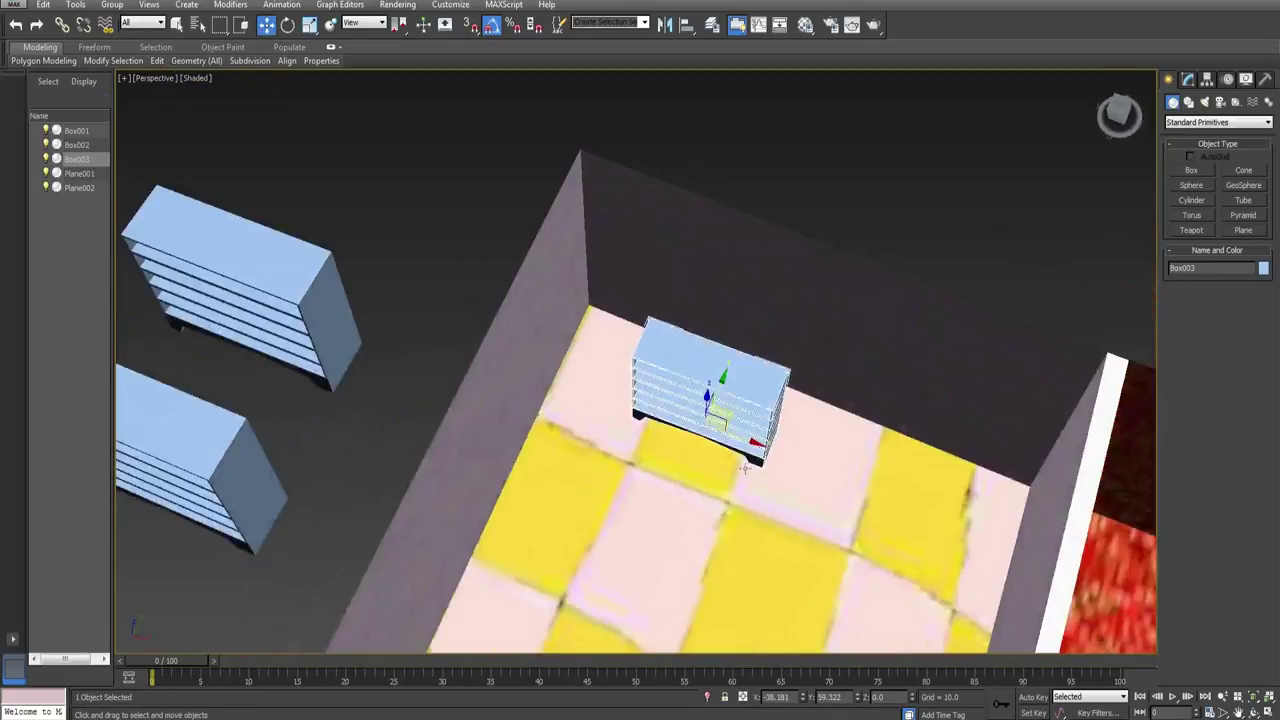
{"action": "mouse_move", "coordinate": [733, 421]}
{"action": "left_mouse_down"}
{"action": "mouse_move", "coordinate": [860, 428]}
{"action": "mouse_move", "coordinate": [737, 429]}
{"action": "mouse_move", "coordinate": [647, 470]}
{"action": "left_mouse_up"}
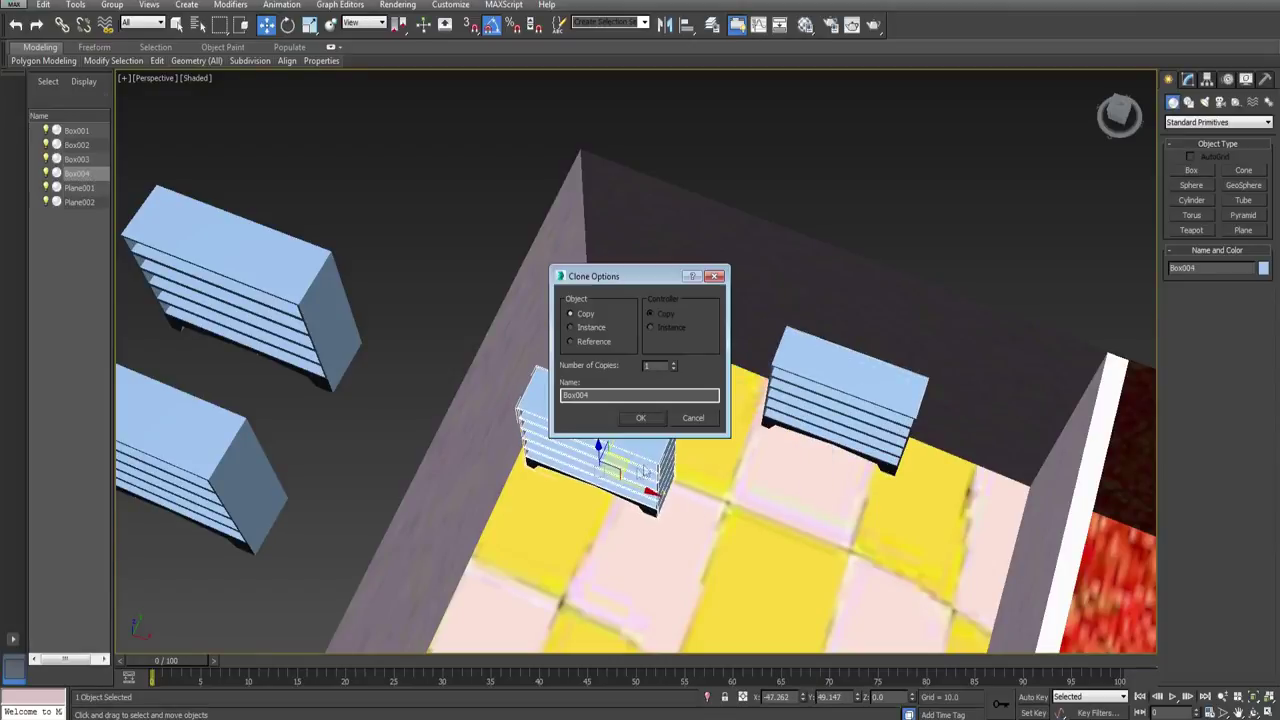
{"action": "left_click", "coordinate": [646, 419]}
{"action": "mouse_move", "coordinate": [690, 400]}
{"action": "middle_mouse_down", "text": "alt"}
{"action": "mouse_move", "coordinate": [600, 326]}
{"action": "mouse_move", "coordinate": [608, 341]}
{"action": "middle_mouse_up", "text": "alt"}
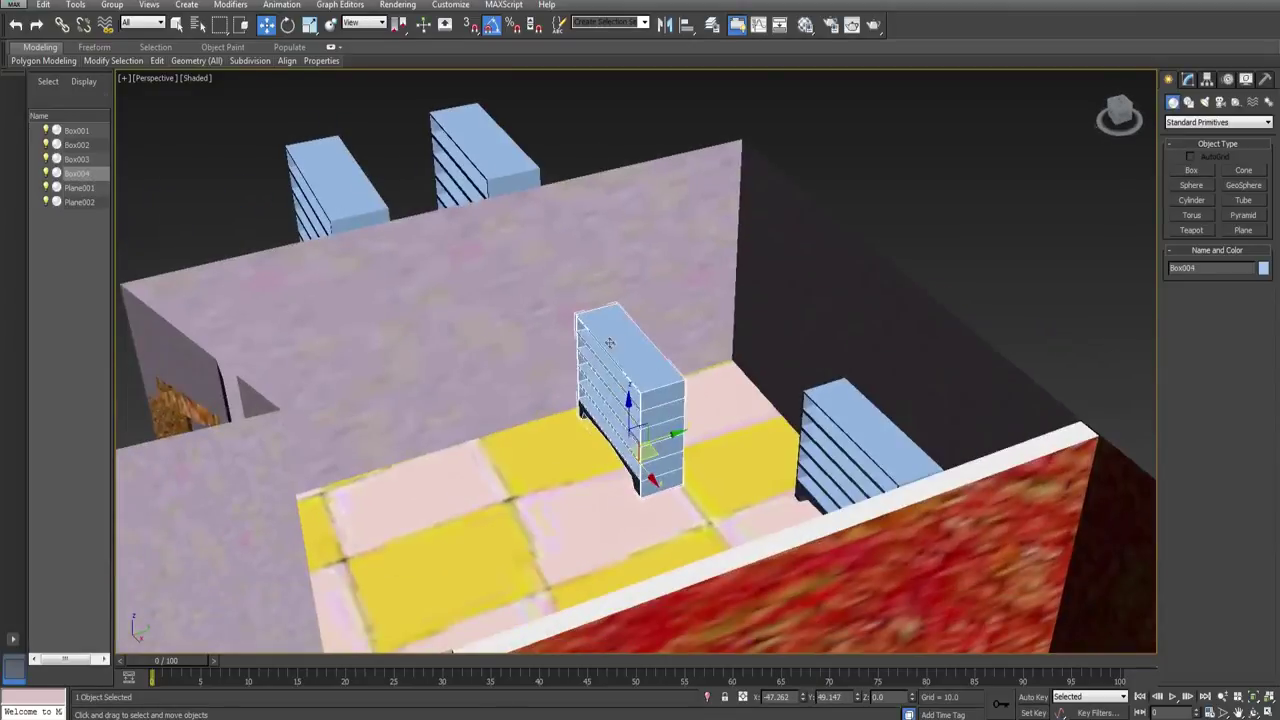
{"action": "scroll", "coordinate": [608, 341], "scroll_direction": "up", "scroll_amount": 3}
Step: Rotate the new shelf copy 90 degrees so its back faces the side wall, and place a duplicate beside it along that wall
{"action": "left_click", "coordinate": [287, 25]}
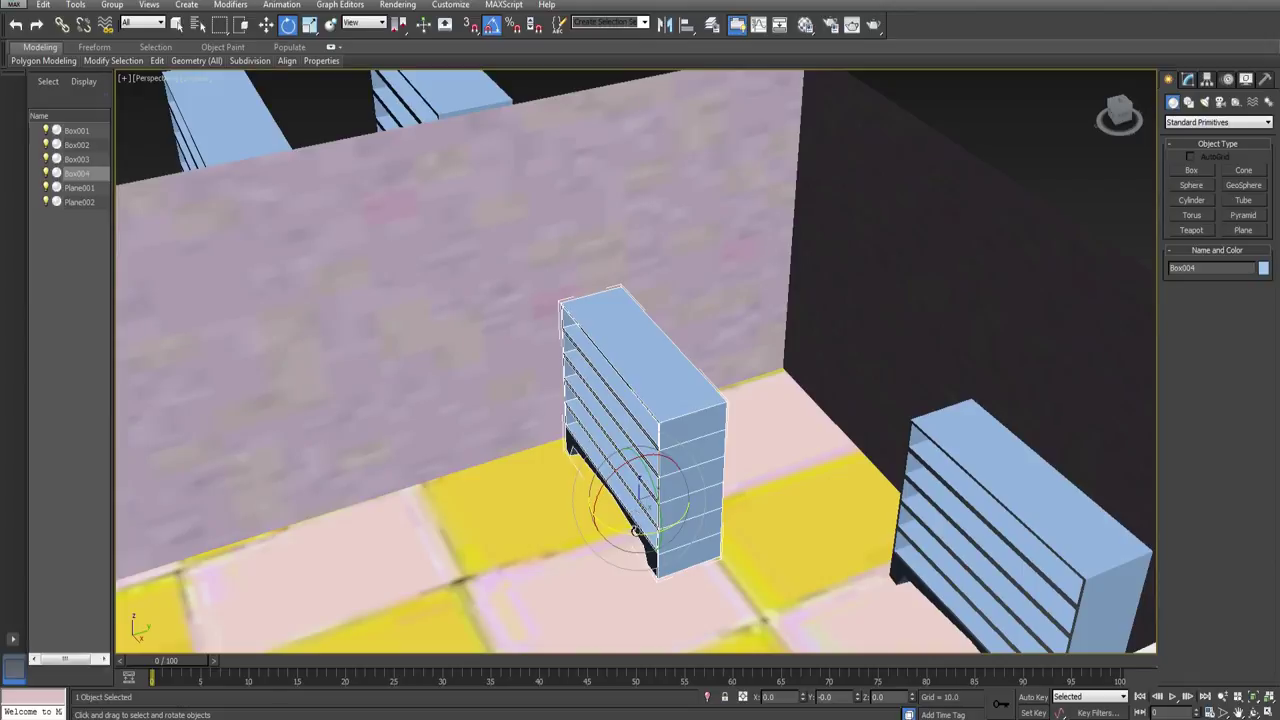
{"action": "left_click_drag", "start_coordinate": [637, 531], "coordinate": [684, 530]}
{"action": "left_click", "coordinate": [266, 25]}
{"action": "middle_click_drag", "start_coordinate": [701, 503], "coordinate": [781, 361]}
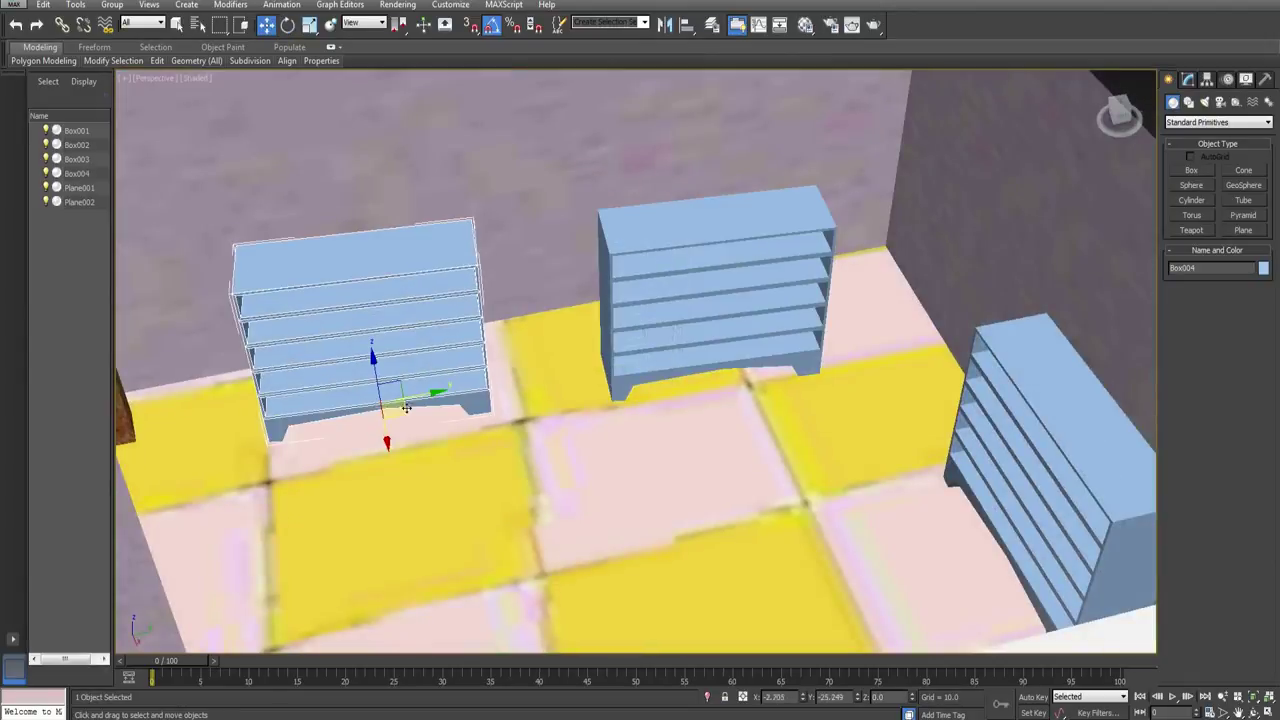
{"action": "key", "text": "e"}
Step: Create a box about 3.3 long, 15.3 wide and 6.2 high on the tiled floor near the opposite wall
{"action": "middle_click_drag", "start_coordinate": [408, 429], "coordinate": [823, 499], "text": "alt"}
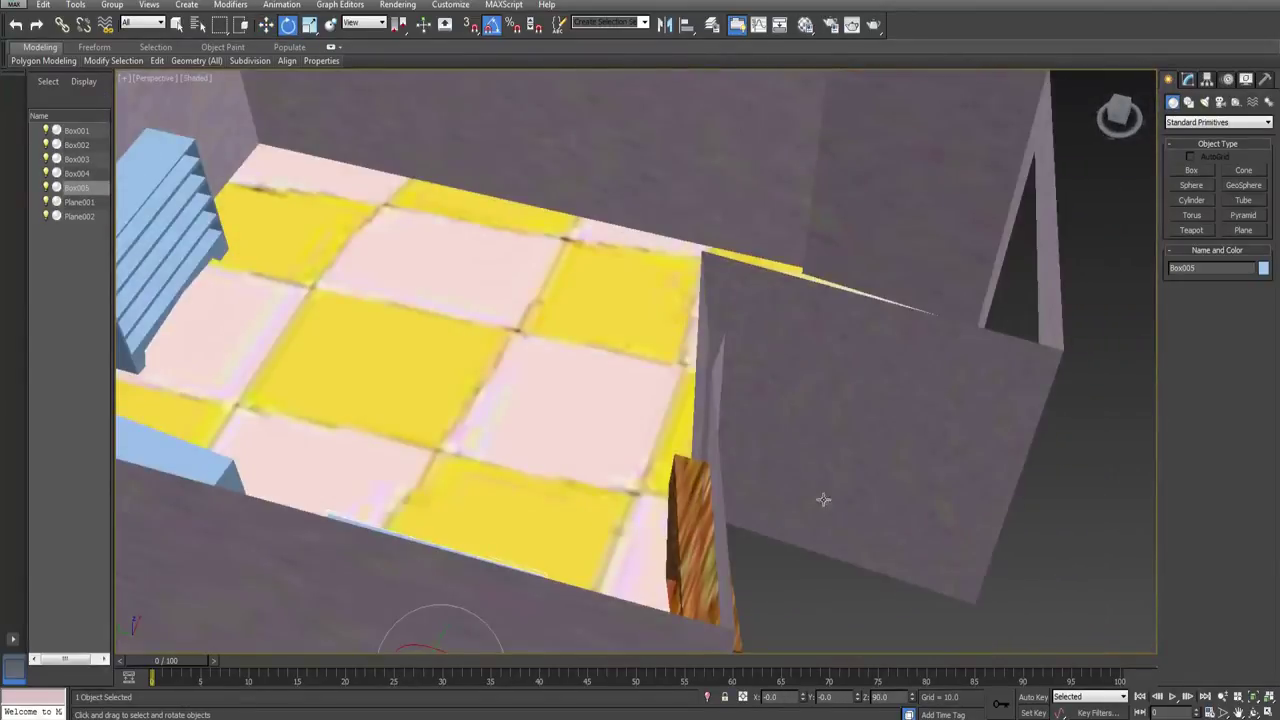
{"action": "left_click", "coordinate": [1114, 462]}
{"action": "left_click", "coordinate": [1191, 170]}
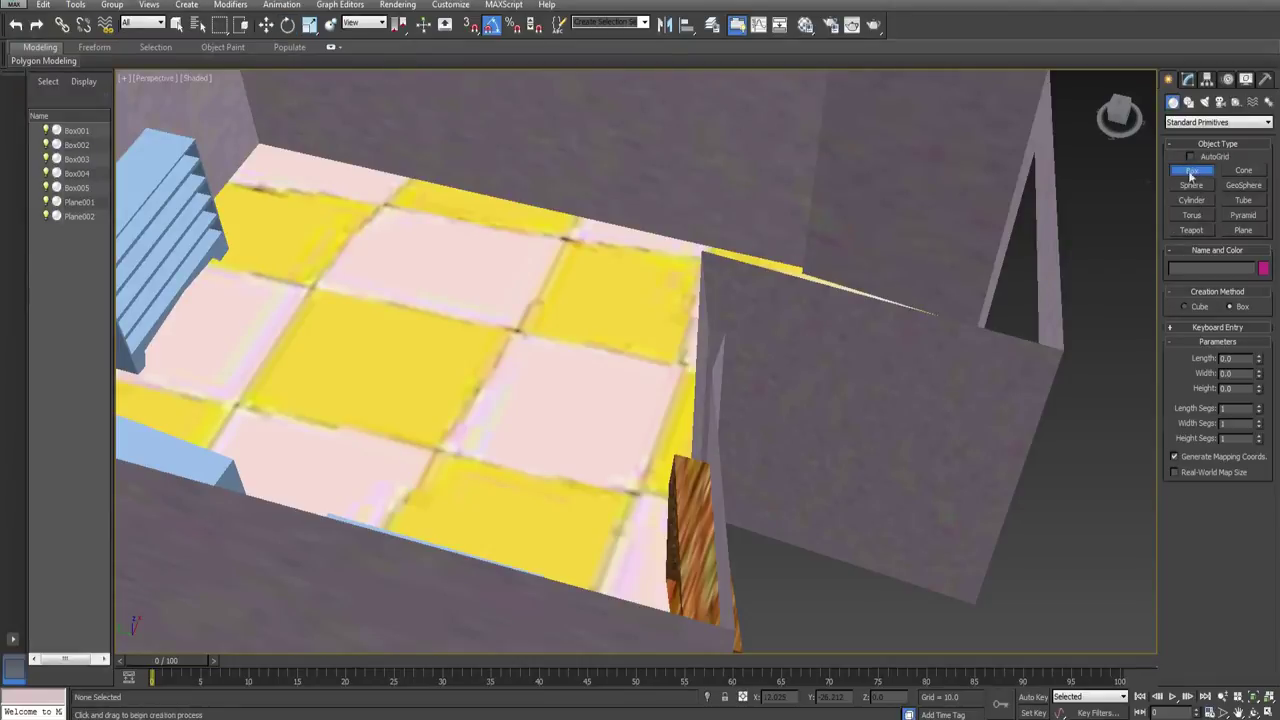
{"action": "middle_click_drag", "start_coordinate": [529, 252], "coordinate": [730, 283], "text": "alt"}
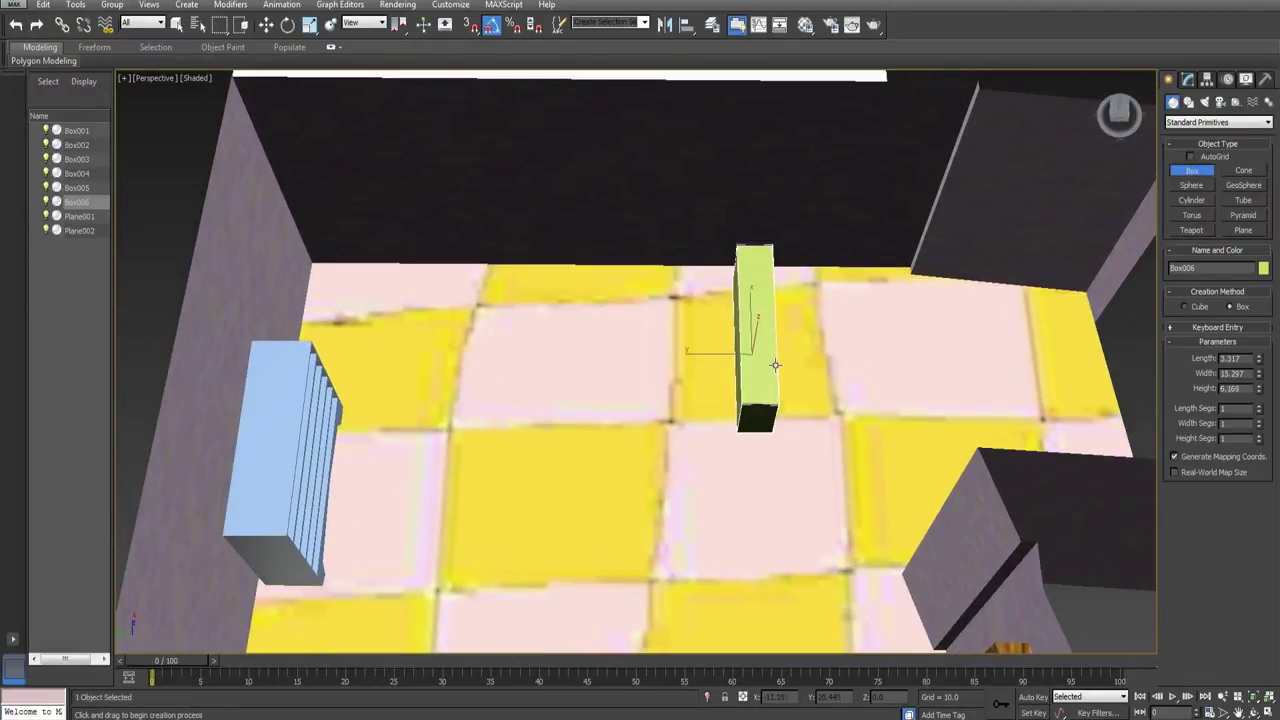
Step: Finish the new box at a height of about 8.3 and convert it to an editable poly
{"action": "left_click", "coordinate": [772, 410]}
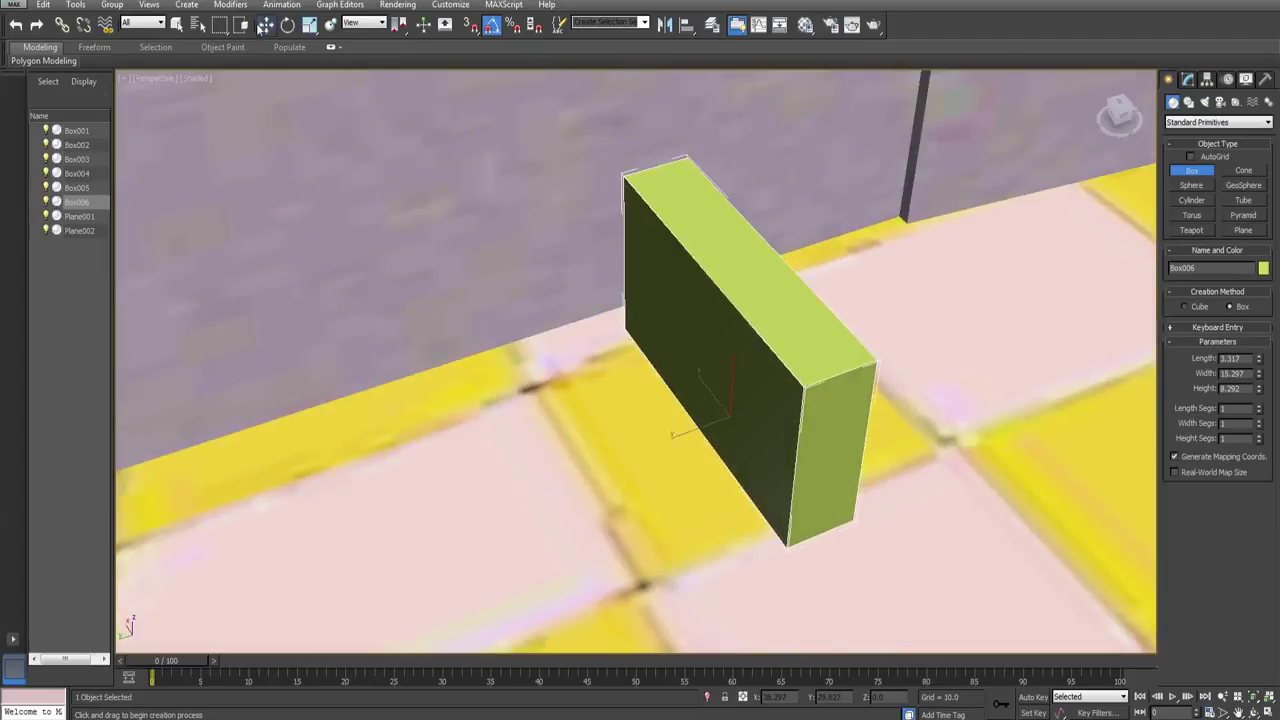
{"action": "left_click", "coordinate": [263, 25]}
{"action": "right_click", "coordinate": [913, 494]}
{"action": "left_click", "coordinate": [1231, 220]}
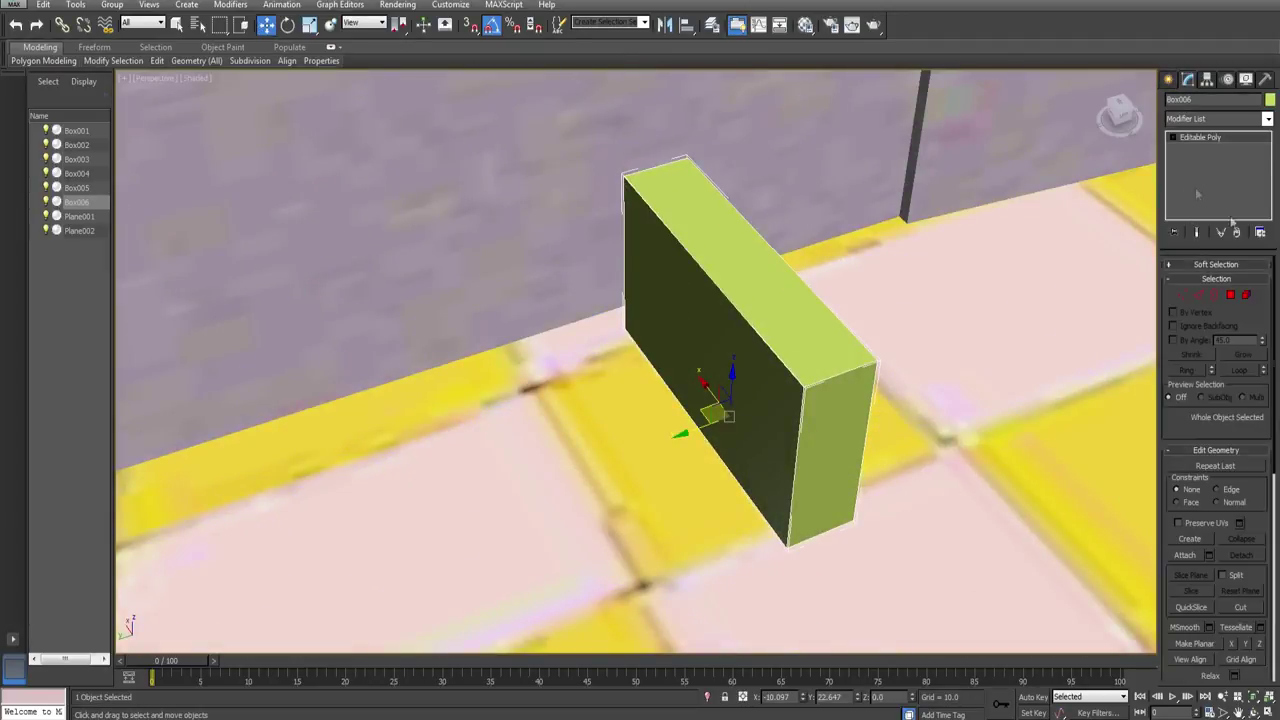
Step: Cut a horizontal line around the upper part of the box across its long side and short end
{"action": "left_click", "coordinate": [1181, 295]}
{"action": "middle_click_drag", "start_coordinate": [683, 482], "coordinate": [762, 432], "text": "alt"}
{"action": "left_click", "coordinate": [590, 258]}
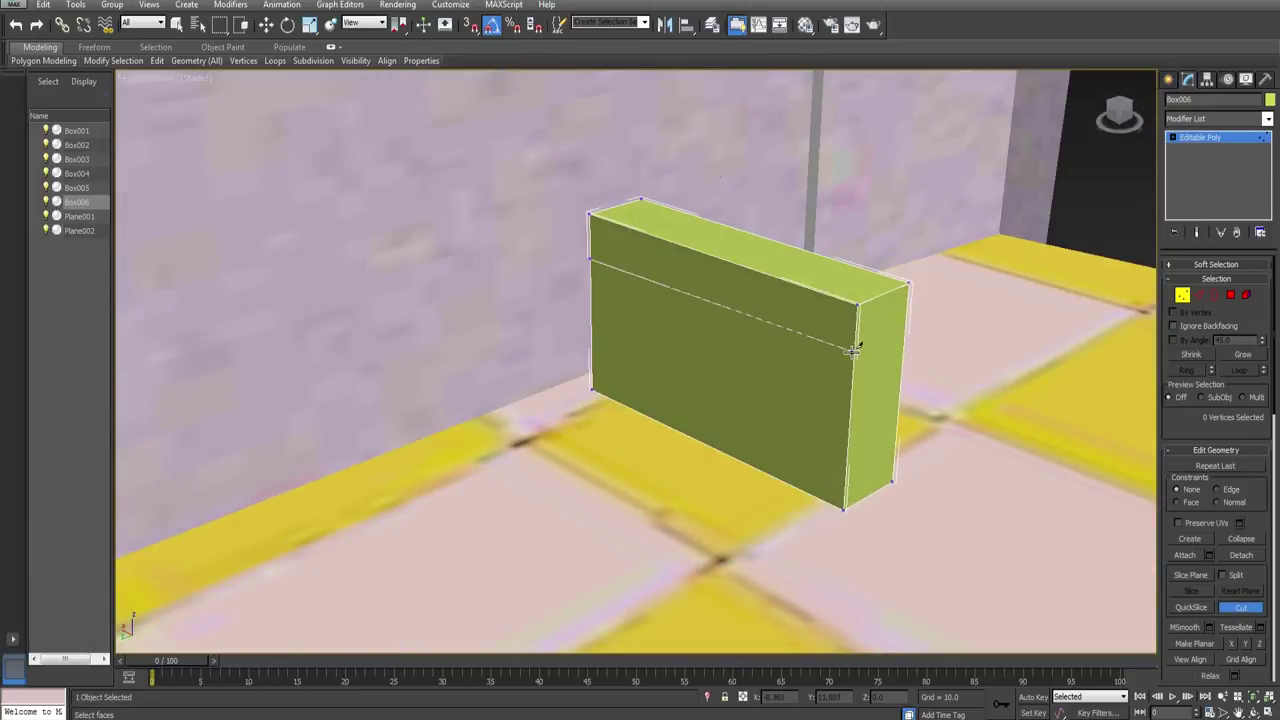
{"action": "middle_click_drag", "start_coordinate": [918, 377], "coordinate": [805, 388], "text": "alt"}
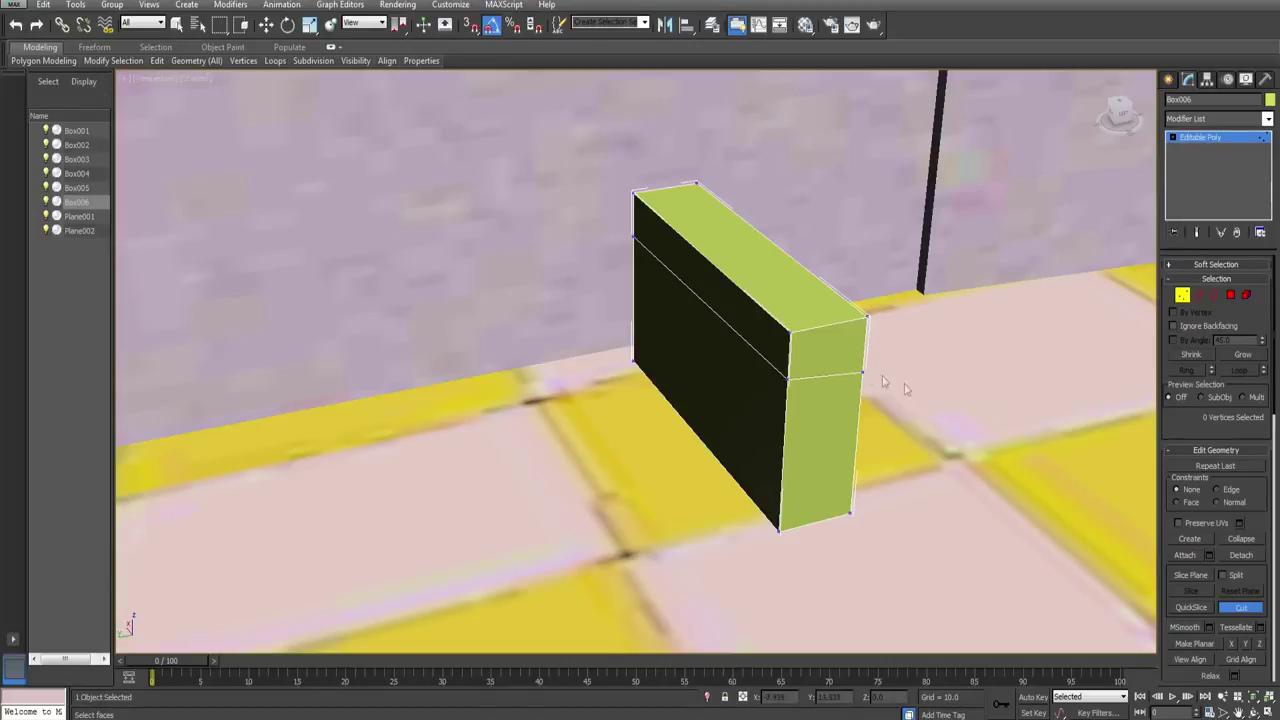
Step: Extrude both polygons of the box's short end outward to add an end block
{"action": "left_click", "coordinate": [1230, 295]}
{"action": "left_click", "coordinate": [828, 345]}
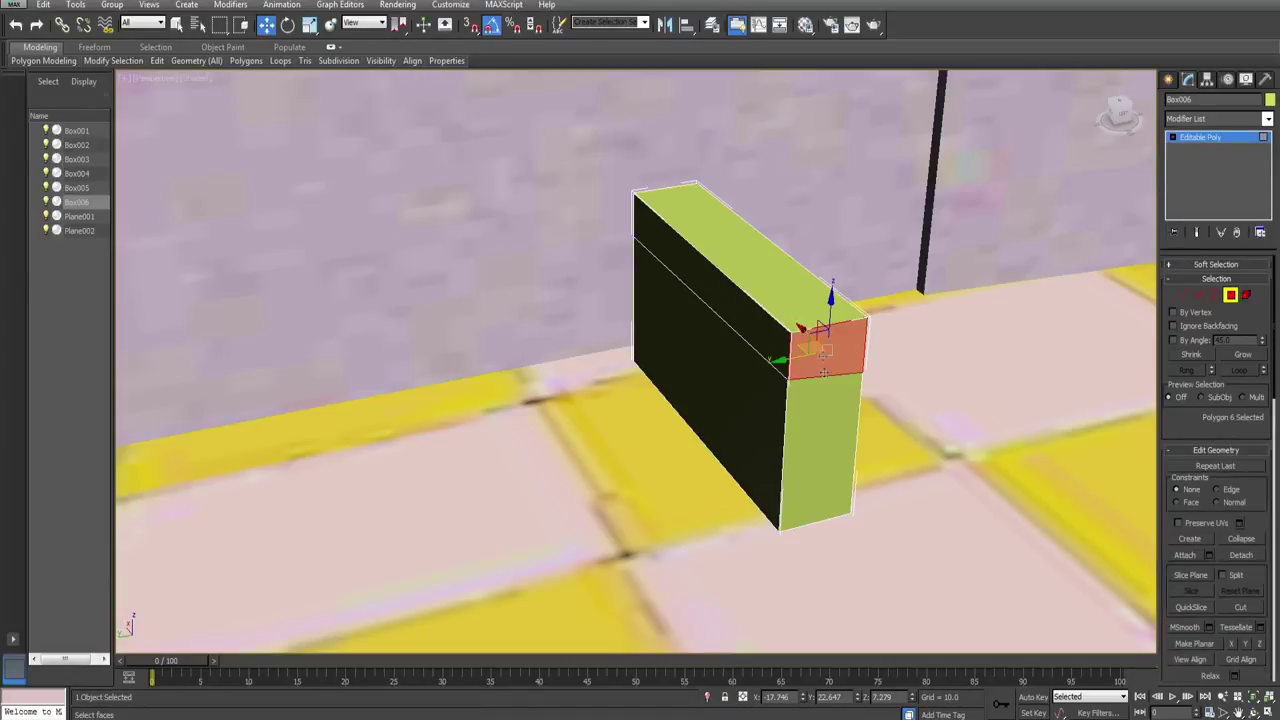
{"action": "left_click", "coordinate": [845, 444], "text": "ctrl"}
{"action": "middle_click_drag", "start_coordinate": [858, 444], "coordinate": [1060, 470], "text": "alt"}
{"action": "scroll", "coordinate": [1238, 490], "scroll_direction": "down", "scroll_amount": 15}
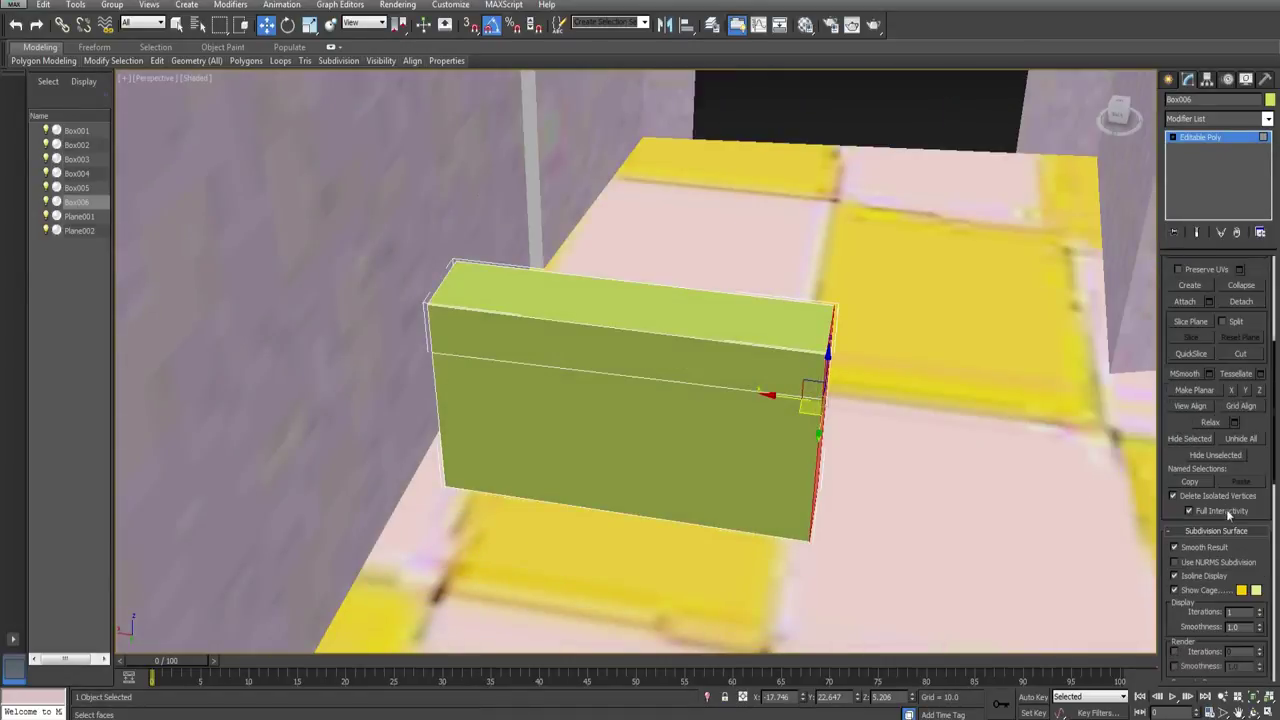
{"action": "left_click", "coordinate": [1184, 528]}
{"action": "middle_click_drag", "start_coordinate": [780, 438], "coordinate": [720, 443], "text": "alt"}
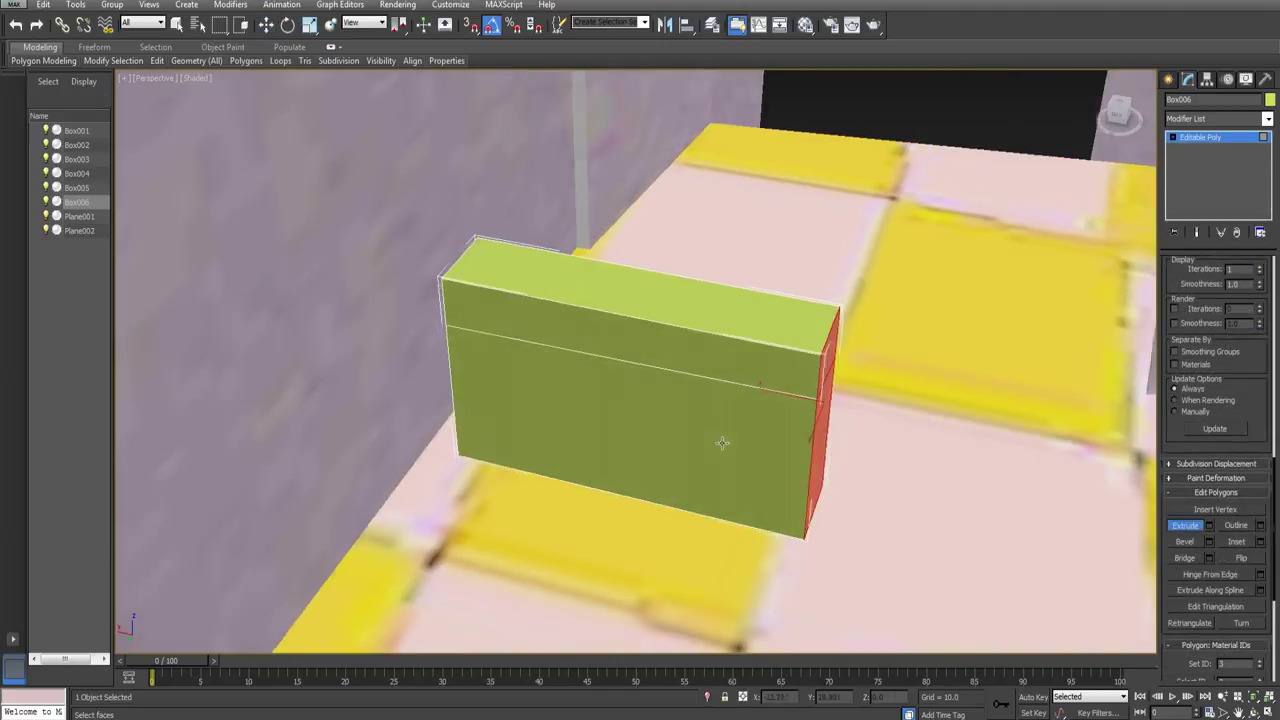
{"action": "left_click_drag", "start_coordinate": [818, 418], "coordinate": [815, 398]}
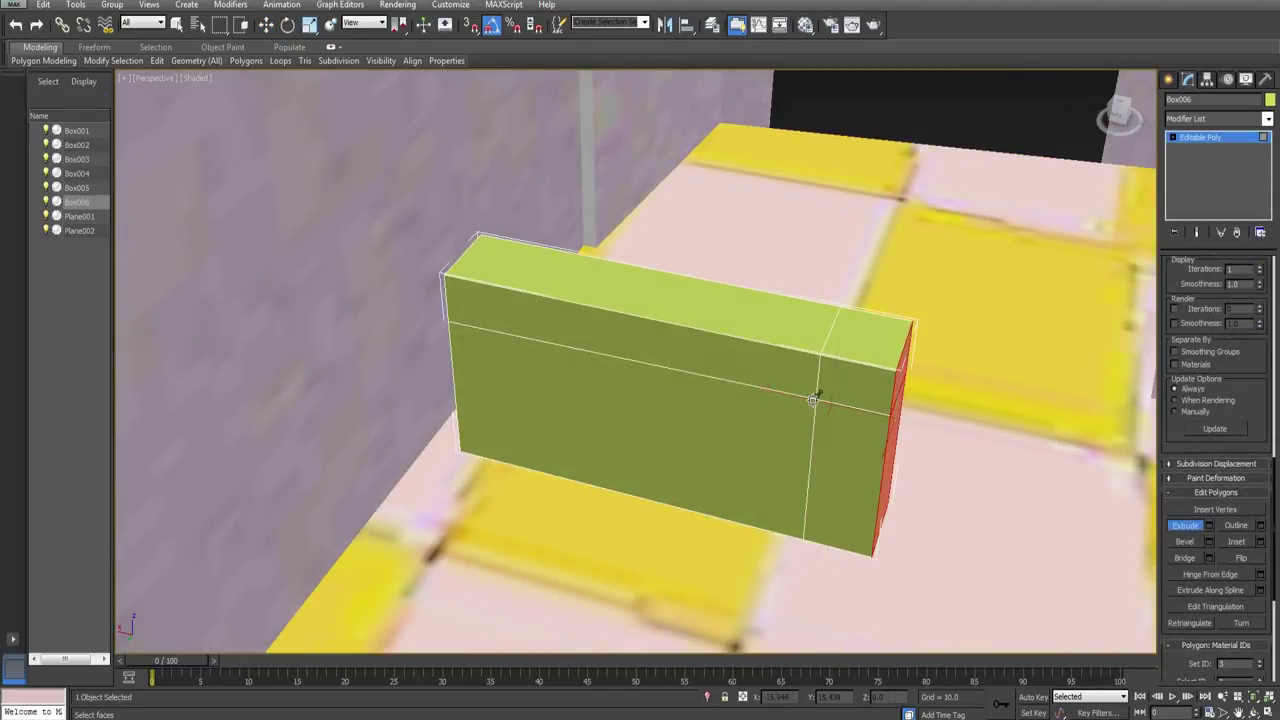
Step: Extrude the upper and lower side polygons of the end block to form the long arm of an L-shaped counter
{"action": "left_click", "coordinate": [835, 394]}
{"action": "middle_click_drag", "start_coordinate": [836, 396], "coordinate": [822, 339], "text": "alt"}
{"action": "scroll", "coordinate": [826, 357], "scroll_direction": "down", "scroll_amount": 5}
{"action": "left_click_drag", "start_coordinate": [822, 339], "coordinate": [833, 247]}
{"action": "key", "text": "ctrl+z"}
{"action": "left_click", "coordinate": [808, 387], "text": "ctrl"}
{"action": "left_click_drag", "start_coordinate": [818, 333], "coordinate": [829, 181]}
Step: Recess the lower inner polygon of the counter's long arm, and widen that arm by moving its outer polygons outward
{"action": "middle_click_drag", "start_coordinate": [769, 337], "coordinate": [722, 300], "text": "alt"}
{"action": "left_click", "coordinate": [635, 463]}
{"action": "key", "text": "w"}
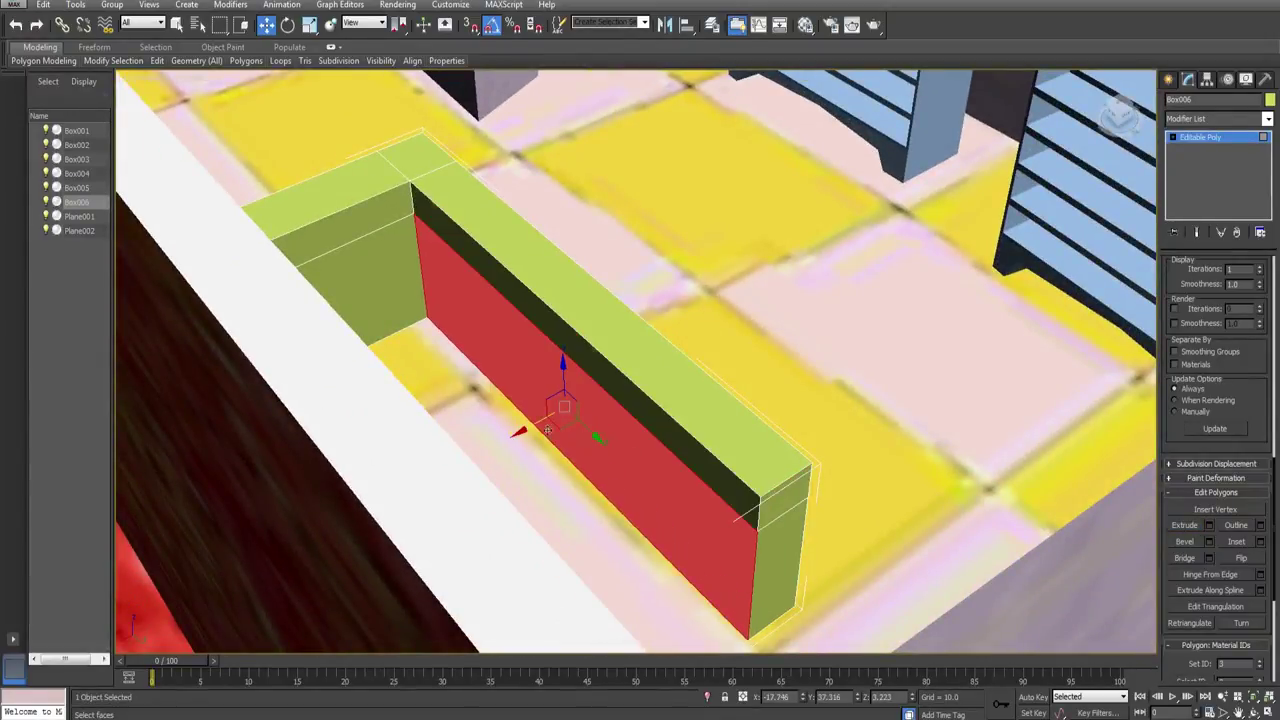
{"action": "left_click_drag", "start_coordinate": [718, 493], "coordinate": [676, 507]}
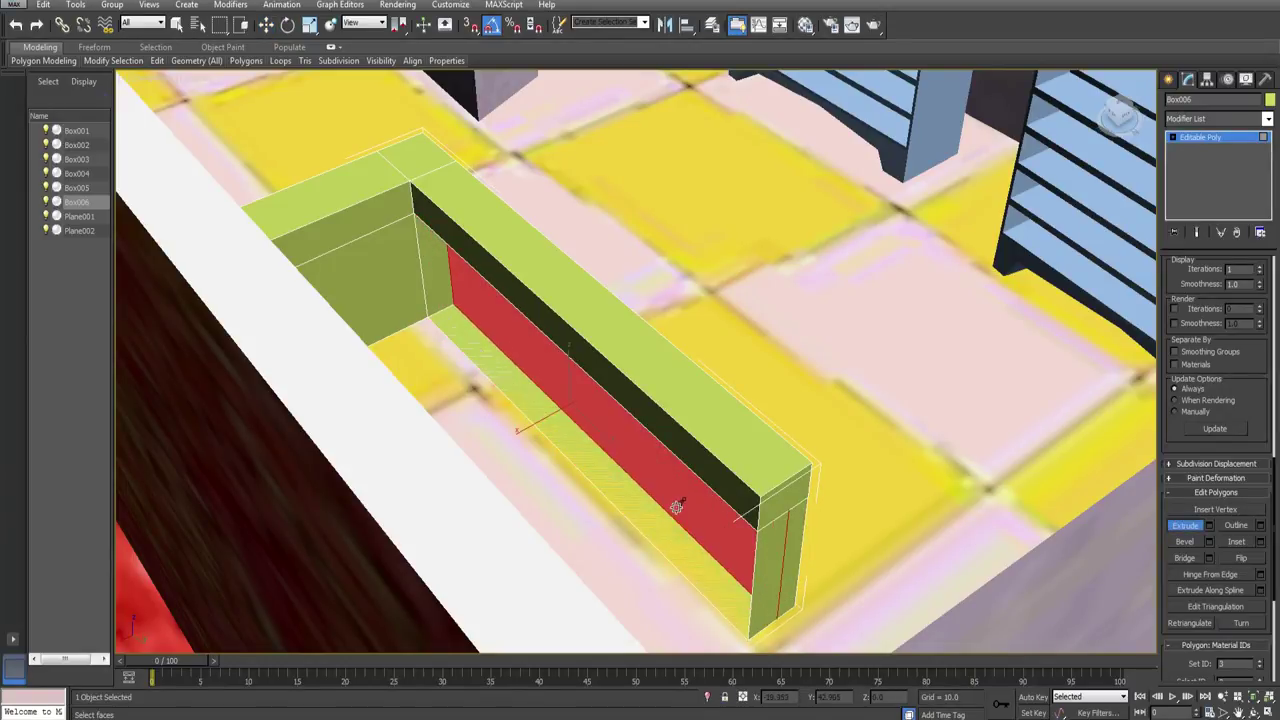
{"action": "middle_click_drag", "start_coordinate": [302, 60], "coordinate": [634, 344], "text": "alt"}
{"action": "left_click", "coordinate": [638, 344]}
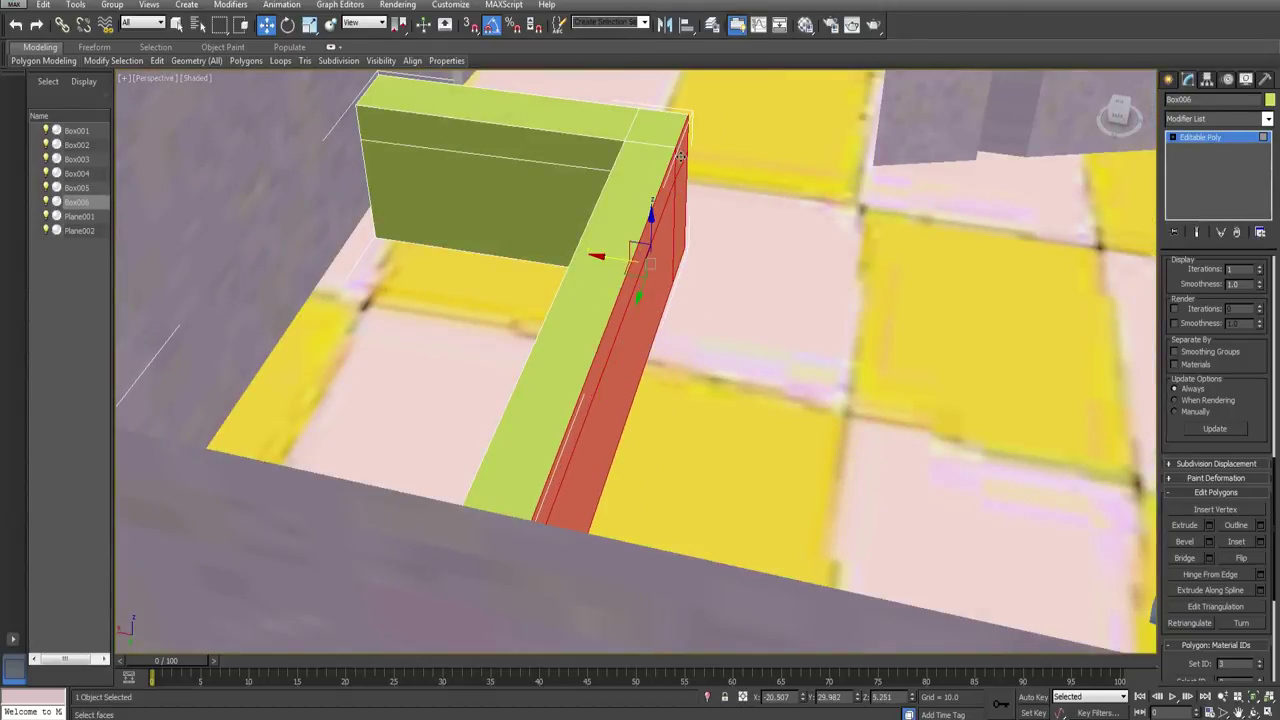
Step: Render the counter from two different angles to check its shape
{"action": "middle_click_drag", "start_coordinate": [679, 157], "coordinate": [636, 352], "text": "alt"}
{"action": "key", "text": "shift+q"}
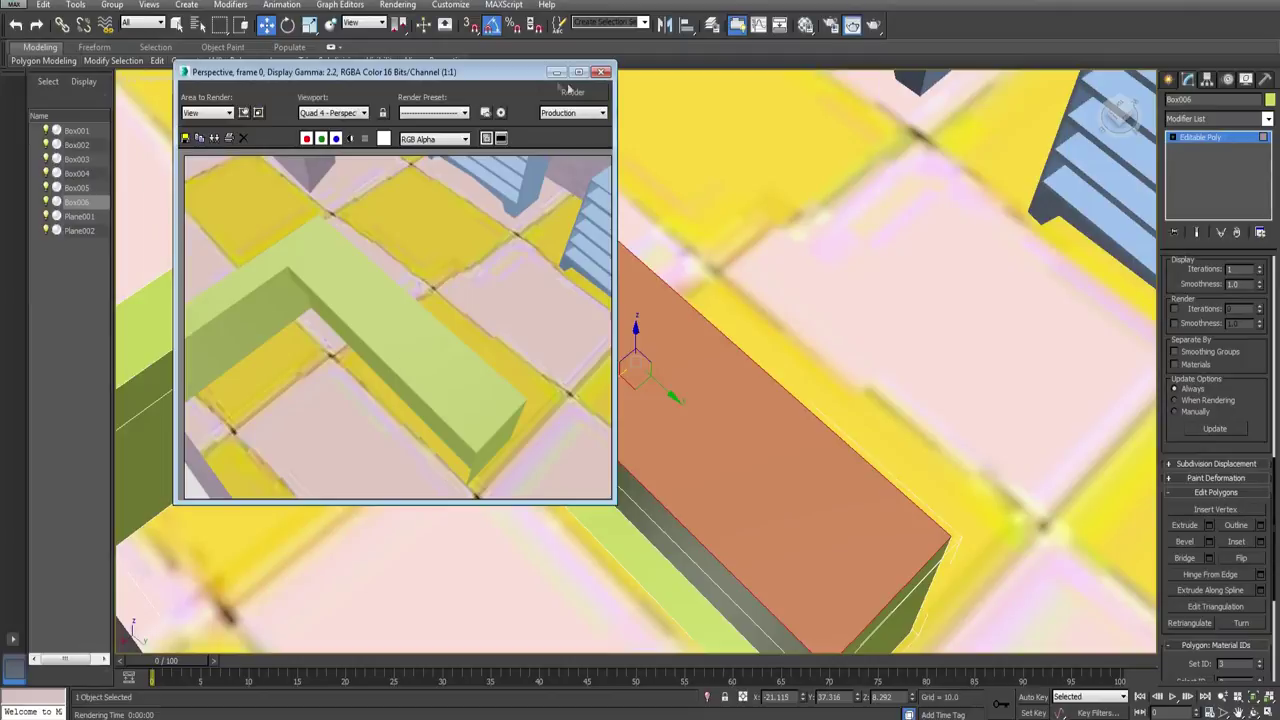
{"action": "left_click", "coordinate": [601, 72]}
{"action": "middle_click_drag", "start_coordinate": [582, 402], "coordinate": [750, 414], "text": "alt"}
{"action": "key", "text": "shift+q"}
{"action": "key", "text": "shift+q"}
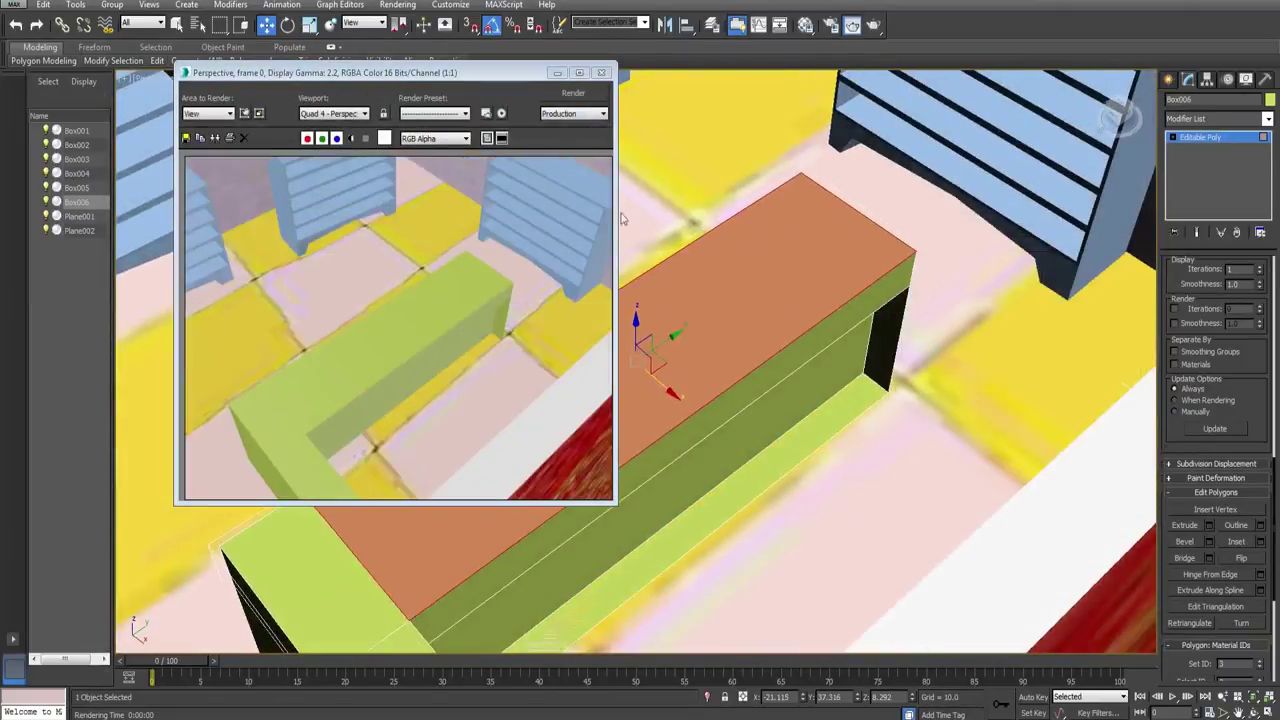
{"action": "left_click", "coordinate": [601, 72]}
Step: Select the outer polygons of the counter's short arm and move them outward to widen it
{"action": "middle_click_drag", "start_coordinate": [597, 114], "coordinate": [694, 243], "text": "alt"}
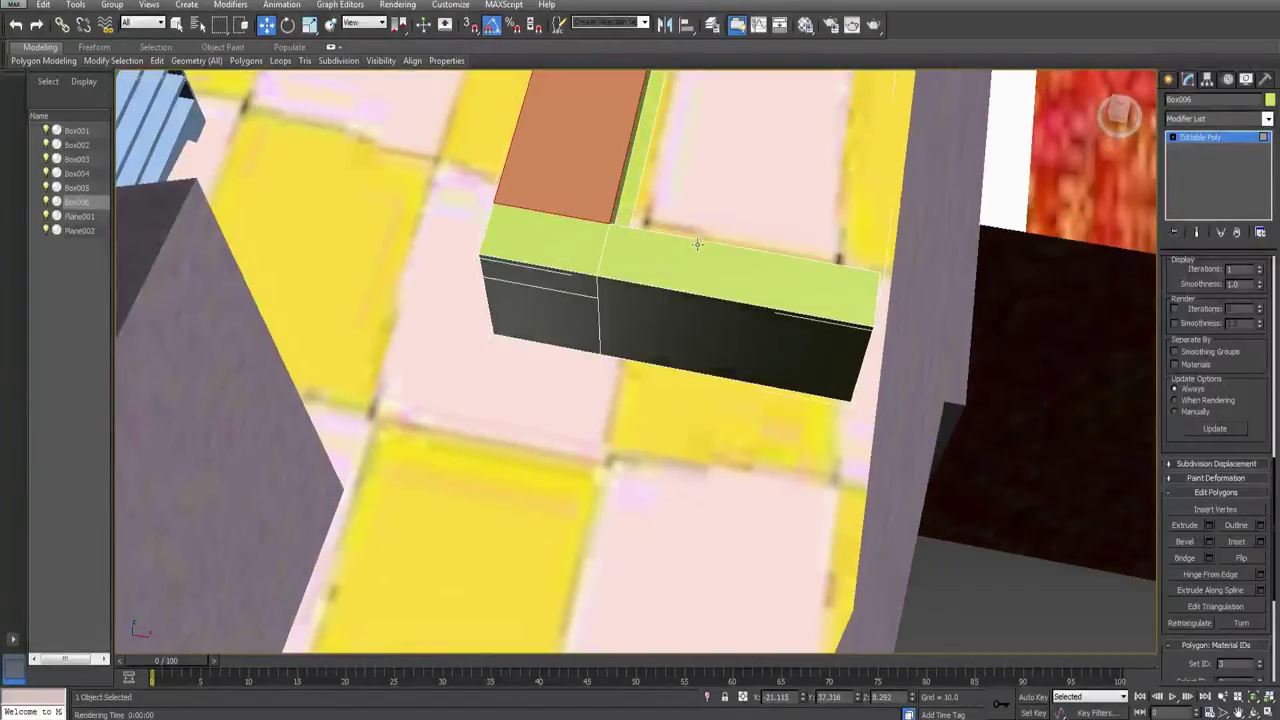
{"action": "left_click", "coordinate": [635, 310]}
{"action": "left_click", "coordinate": [555, 287], "text": "ctrl"}
{"action": "left_click", "coordinate": [563, 316], "text": "ctrl"}
{"action": "middle_click_drag", "start_coordinate": [575, 312], "coordinate": [552, 350], "text": "alt"}
{"action": "left_click_drag", "start_coordinate": [622, 267], "coordinate": [606, 303]}
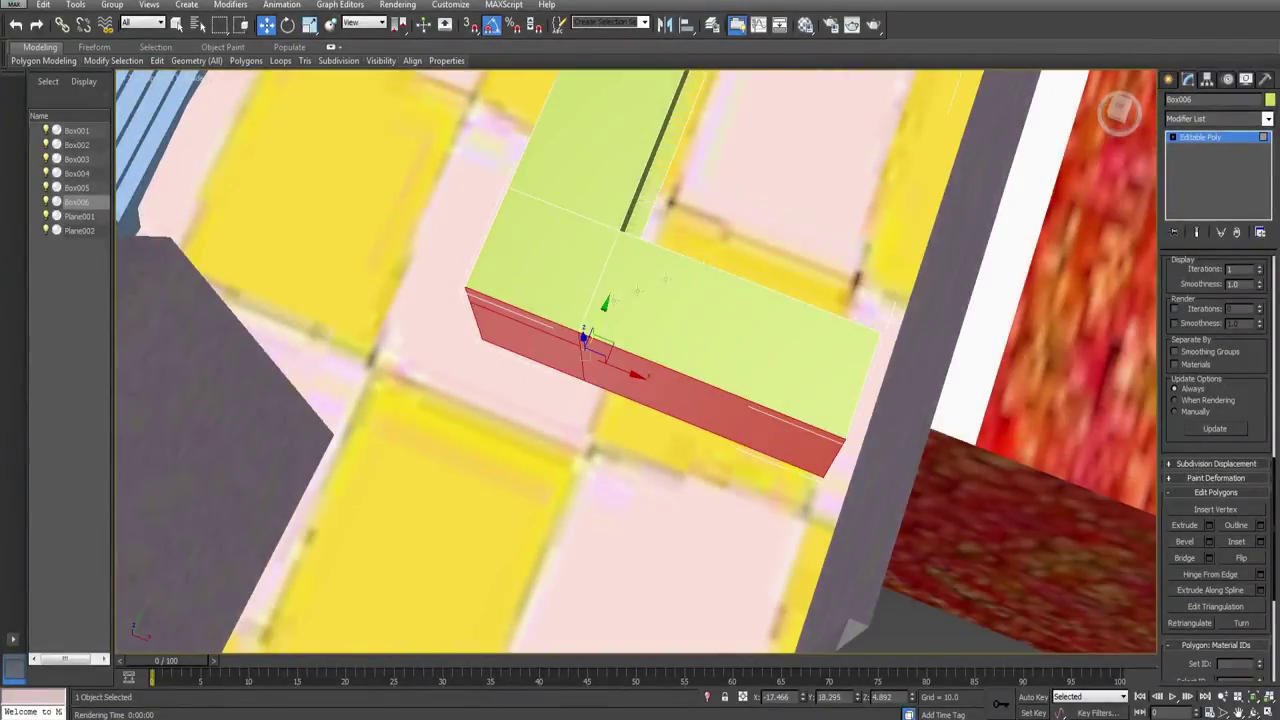
Step: Create a box about 7.4 long, 6.7 wide and 6.3 high on the floor behind the counter
{"action": "left_click", "coordinate": [1168, 80]}
{"action": "middle_click_drag", "start_coordinate": [743, 375], "coordinate": [1255, 241], "text": "alt"}
{"action": "left_click", "coordinate": [1191, 170]}
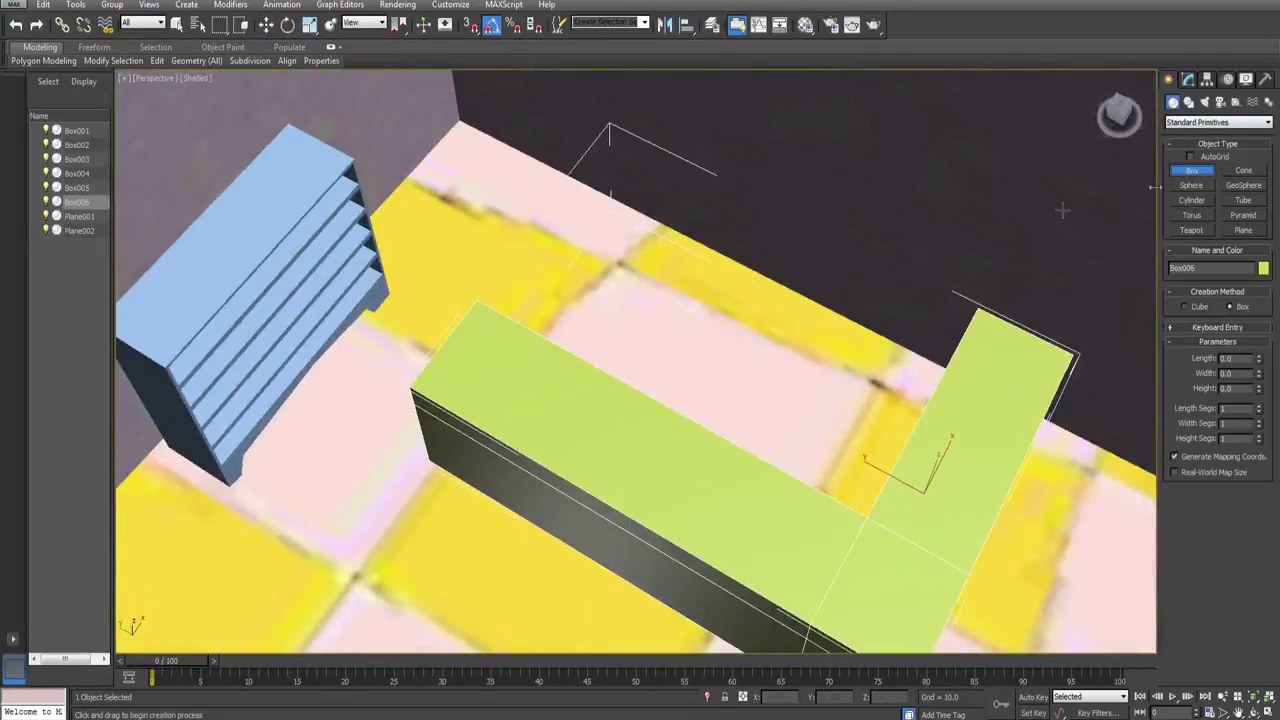
{"action": "middle_click_drag", "start_coordinate": [700, 320], "coordinate": [730, 310], "text": "alt"}
{"action": "left_click_drag", "start_coordinate": [690, 210], "coordinate": [745, 316]}
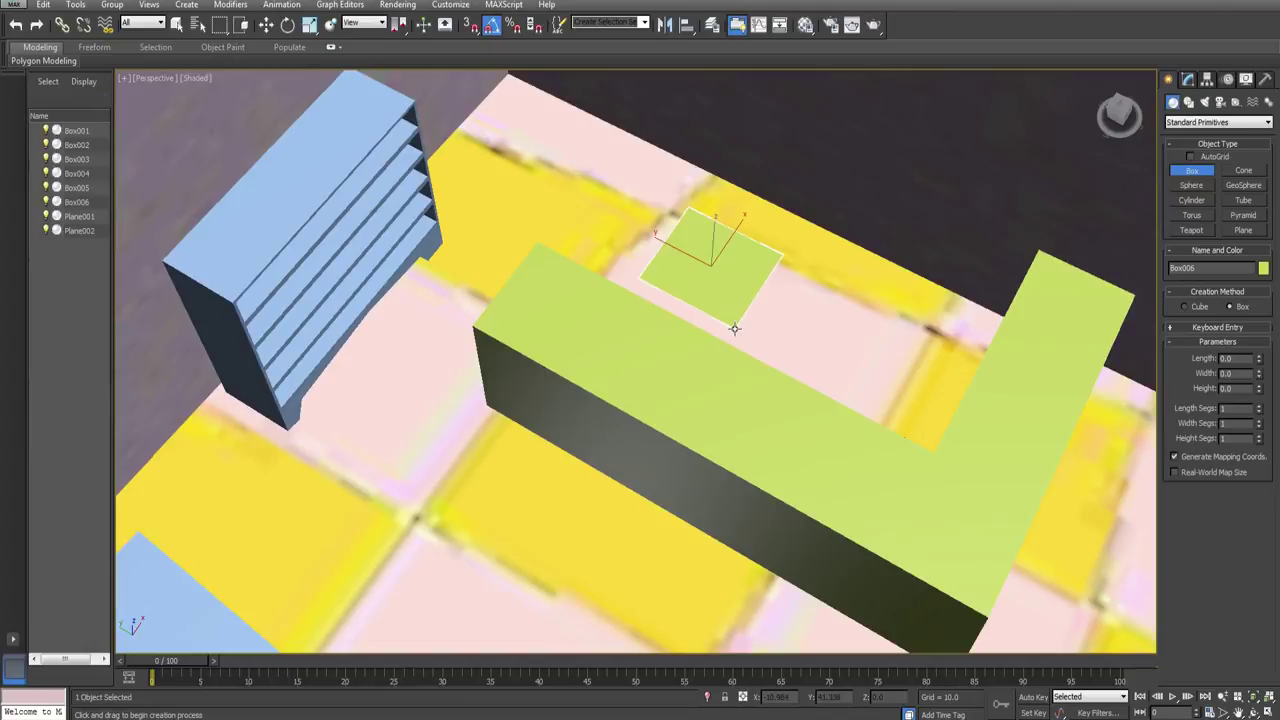
{"action": "left_click", "coordinate": [730, 235]}
{"action": "middle_click_drag", "start_coordinate": [730, 235], "coordinate": [605, 166], "text": "alt"}
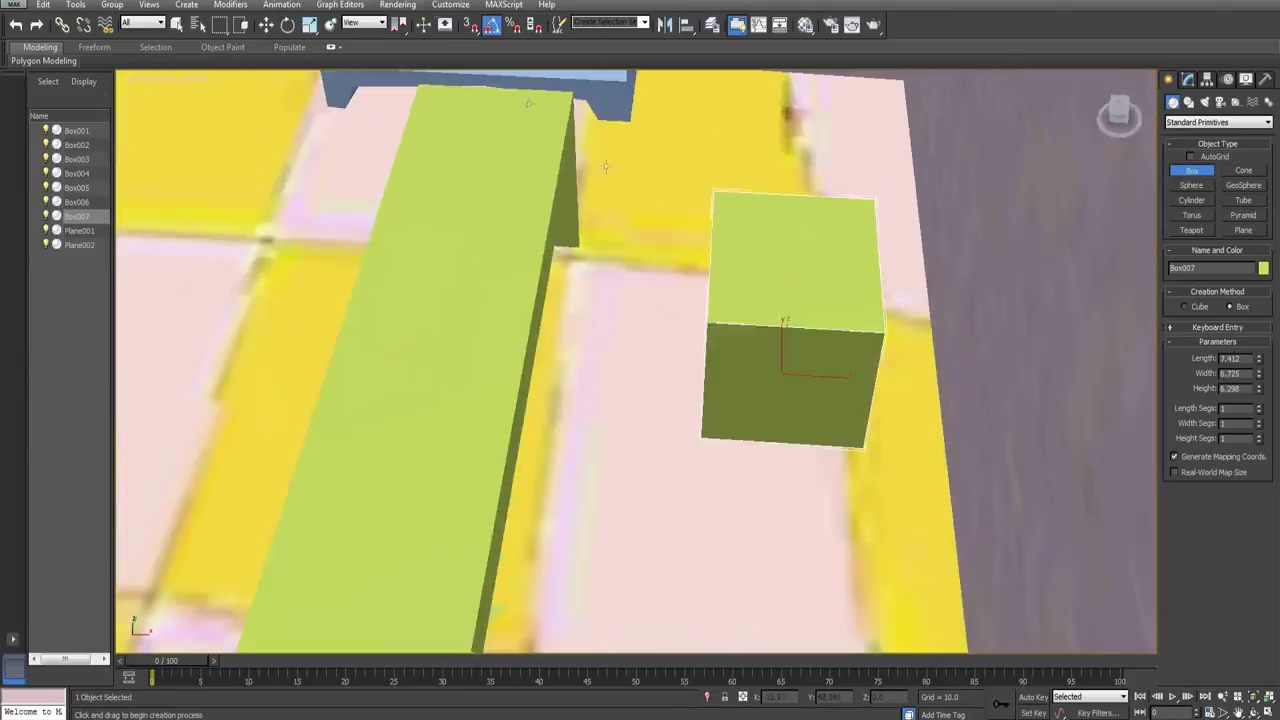
Step: Move the new box onto the top of the counter's long arm
{"action": "left_click", "coordinate": [267, 25]}
{"action": "middle_click_drag", "start_coordinate": [646, 278], "coordinate": [680, 225], "text": "alt"}
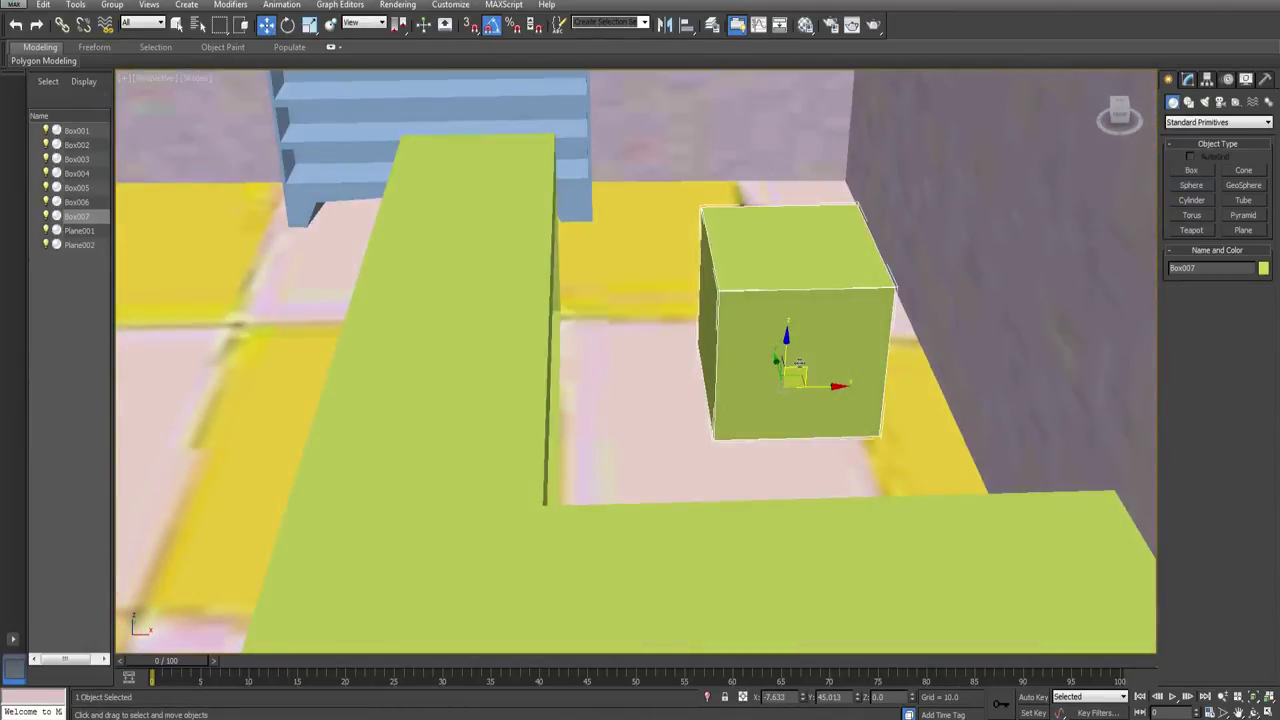
{"action": "left_click_drag", "start_coordinate": [799, 365], "coordinate": [452, 182]}
{"action": "key", "text": "z"}
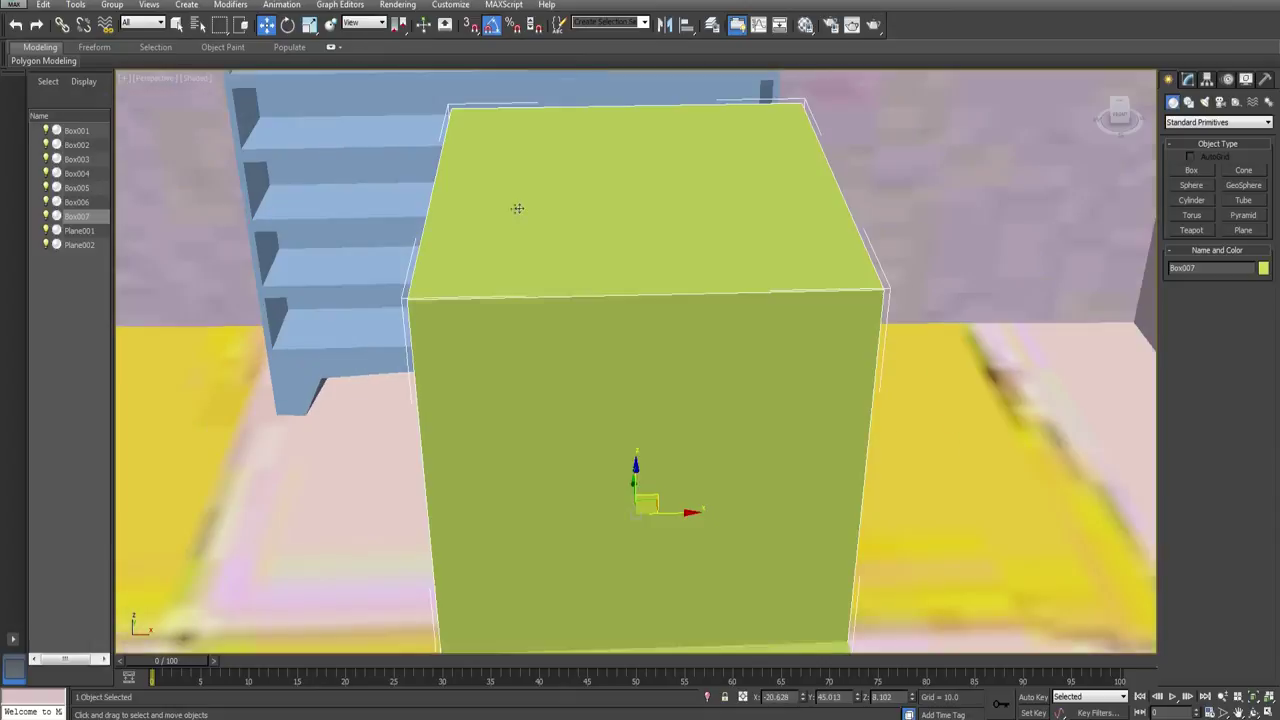
{"action": "middle_click_drag", "start_coordinate": [517, 208], "coordinate": [565, 147], "text": "alt"}
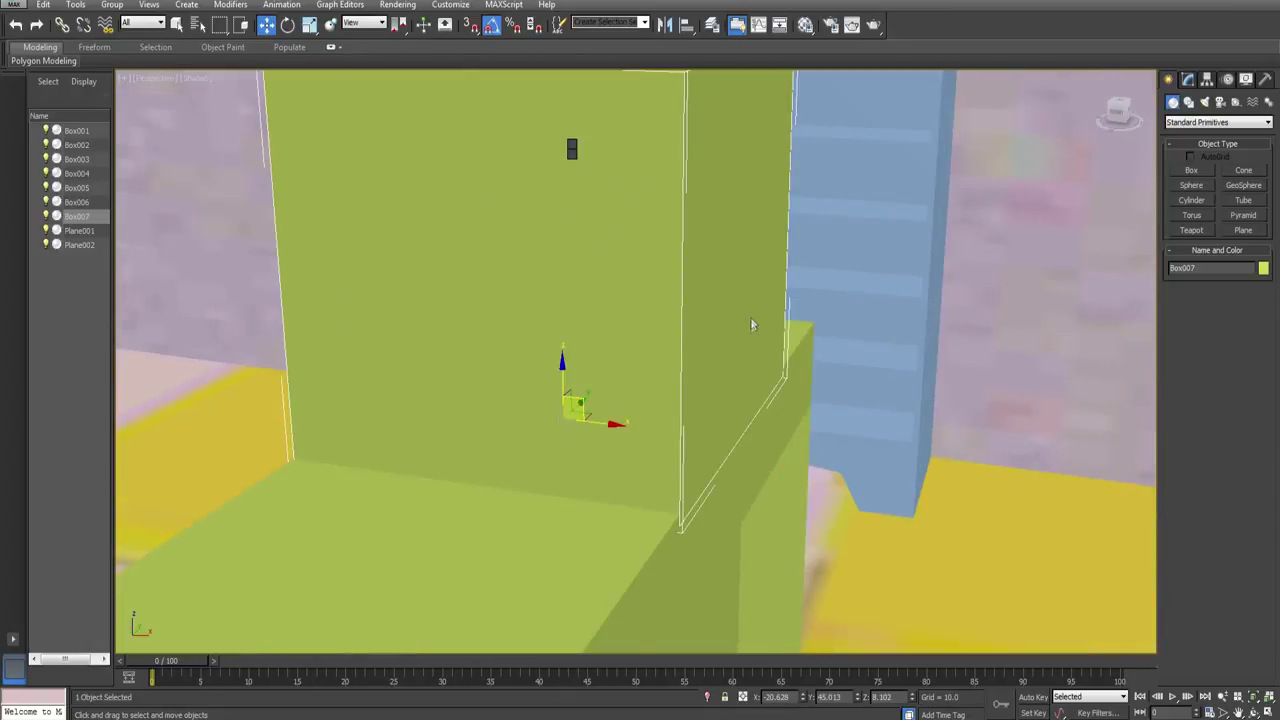
Step: Convert the box on the counter to an editable poly and lower two top vertices on one side to slope its top
{"action": "left_click", "coordinate": [1187, 79]}
{"action": "left_click", "coordinate": [1188, 292]}
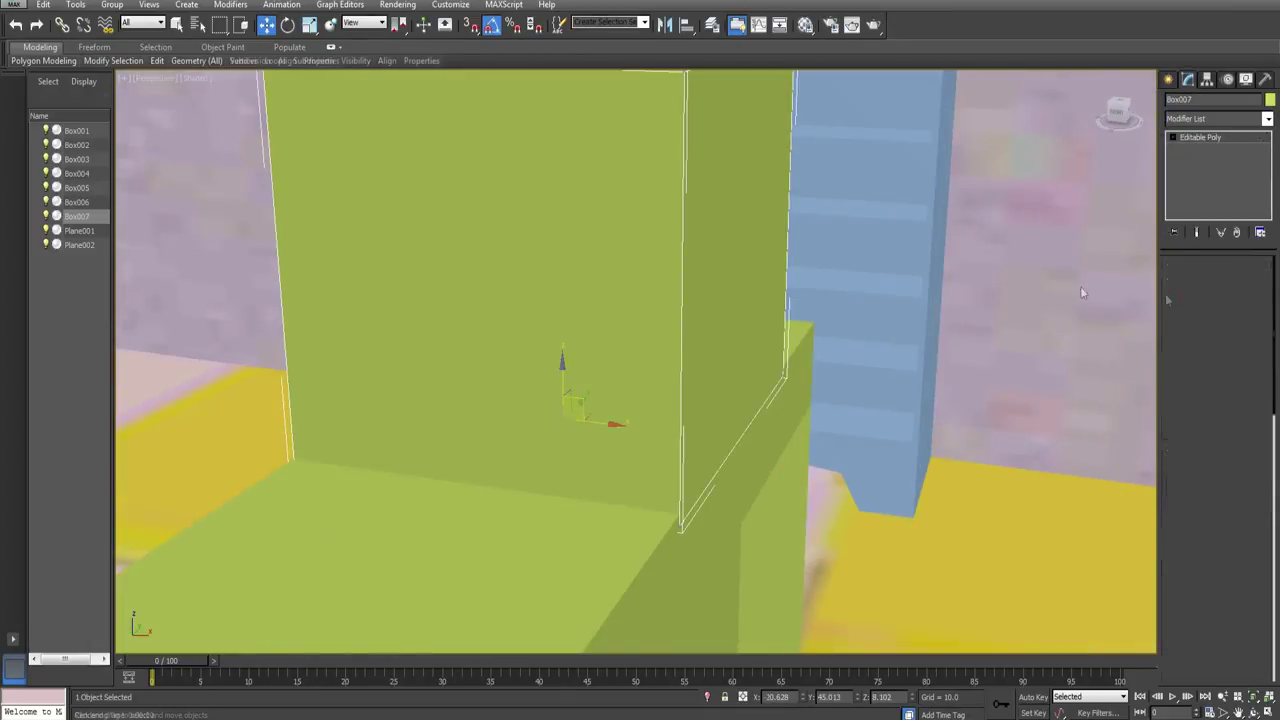
{"action": "middle_click_drag", "start_coordinate": [1080, 286], "coordinate": [816, 364], "text": "alt"}
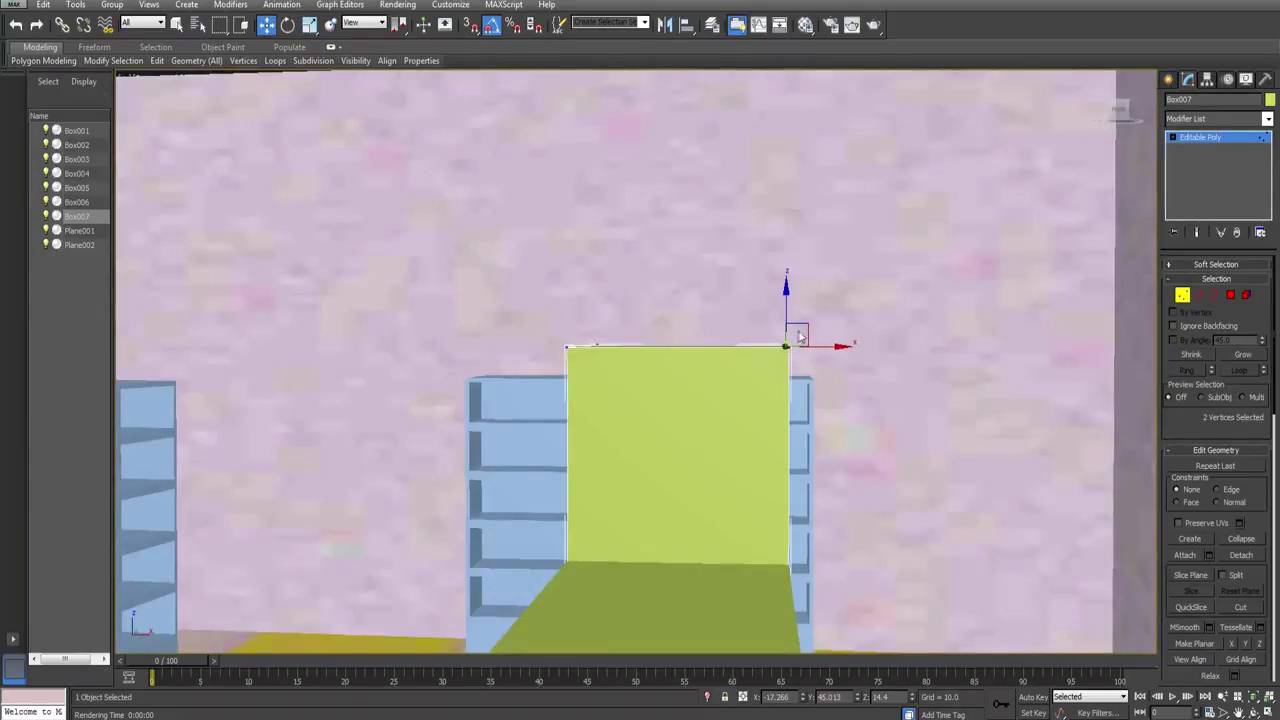
{"action": "left_click_drag", "start_coordinate": [799, 336], "coordinate": [792, 487]}
{"action": "middle_click_drag", "start_coordinate": [796, 489], "coordinate": [701, 413], "text": "alt"}
Step: Connect the two sloped edges with a new edge and raise it to bend the slope
{"action": "left_click", "coordinate": [1197, 295]}
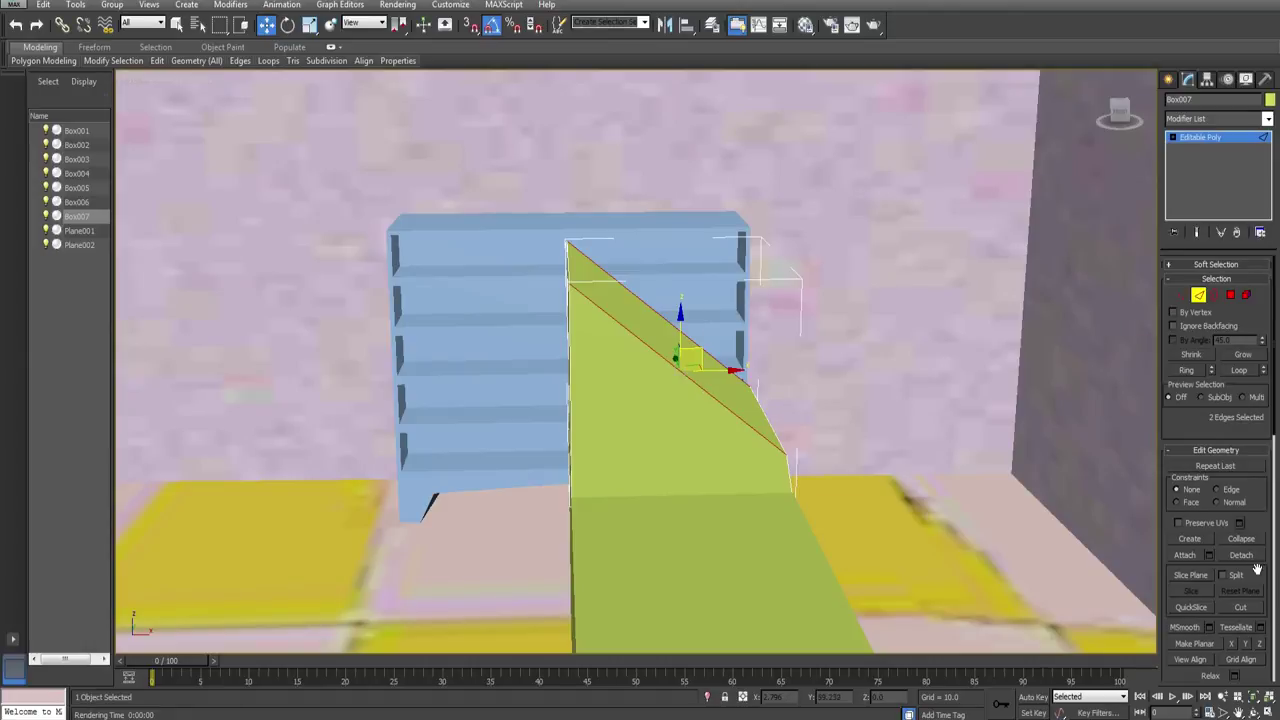
{"action": "scroll", "coordinate": [1257, 570], "scroll_direction": "down", "scroll_amount": 10}
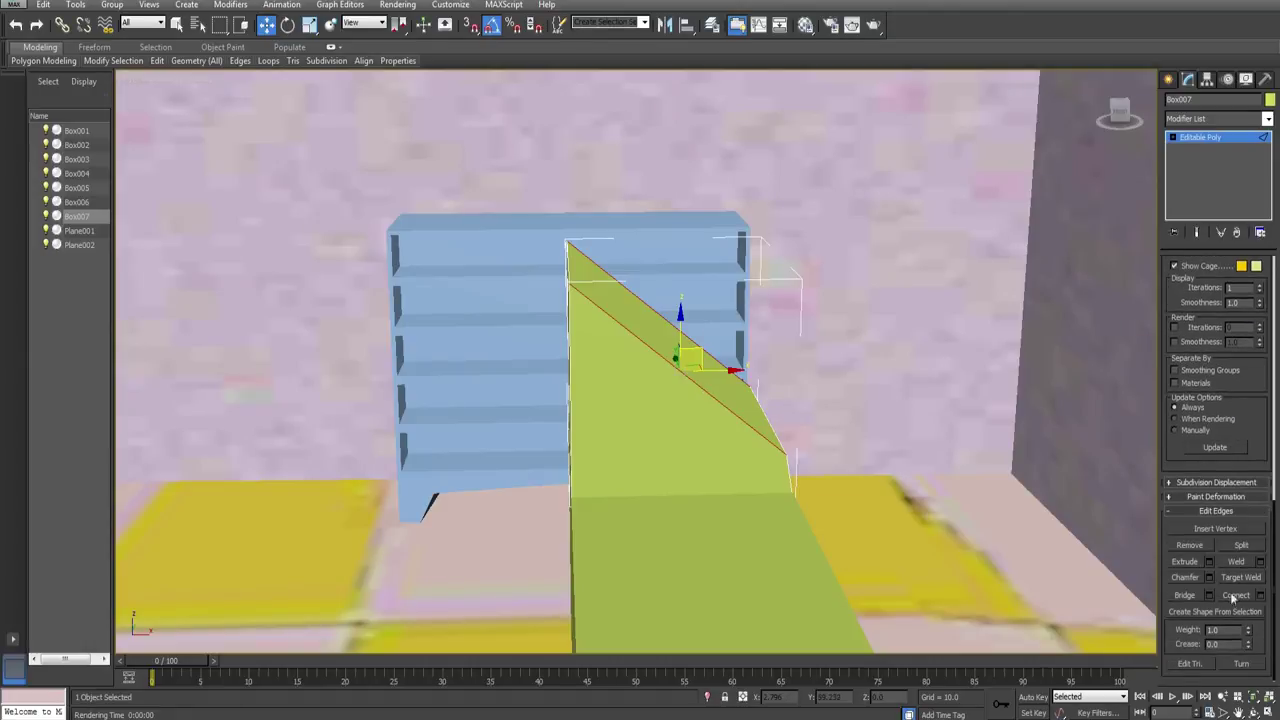
{"action": "left_click", "coordinate": [1240, 595]}
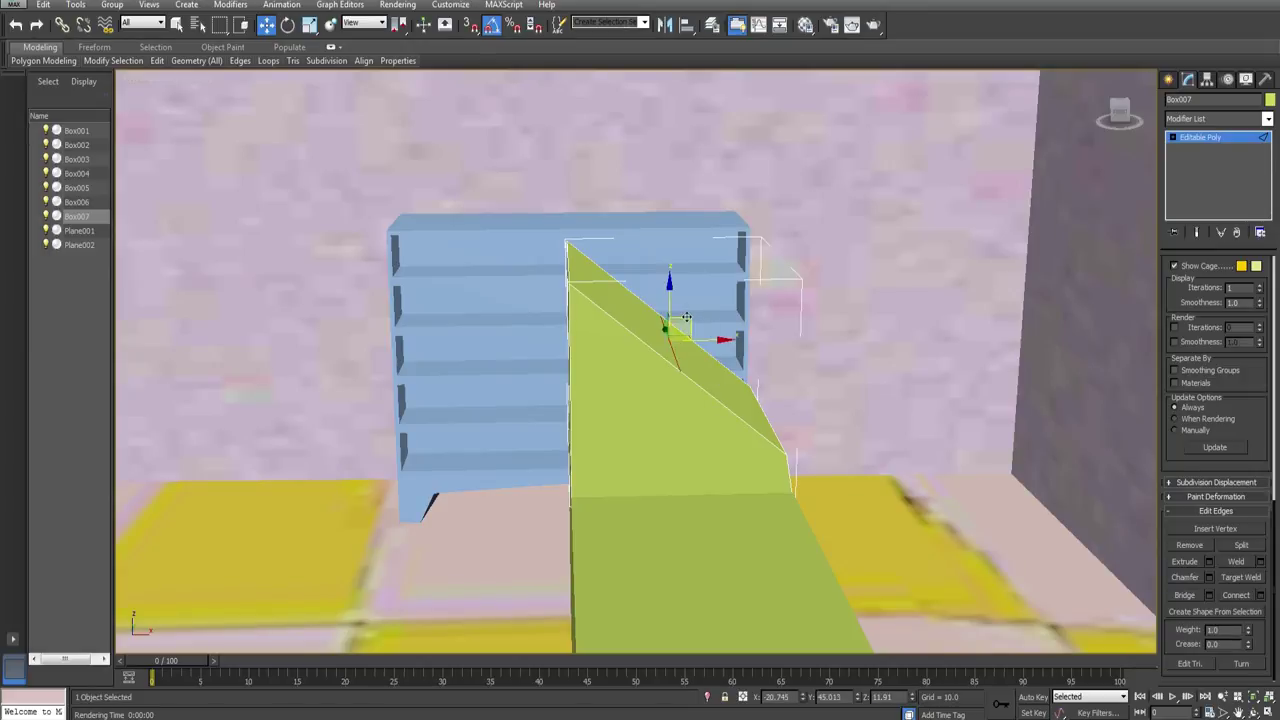
{"action": "left_click_drag", "start_coordinate": [635, 271], "coordinate": [635, 246]}
Step: Nudge the bottom edge of the sloped box's low end slightly inward and raise the whole box slightly above the countertop
{"action": "middle_click_drag", "start_coordinate": [700, 307], "coordinate": [738, 268], "text": "alt"}
{"action": "scroll", "coordinate": [705, 272], "scroll_direction": "up", "scroll_amount": 3}
{"action": "left_click", "coordinate": [1173, 138]}
{"action": "left_click", "coordinate": [1195, 160]}
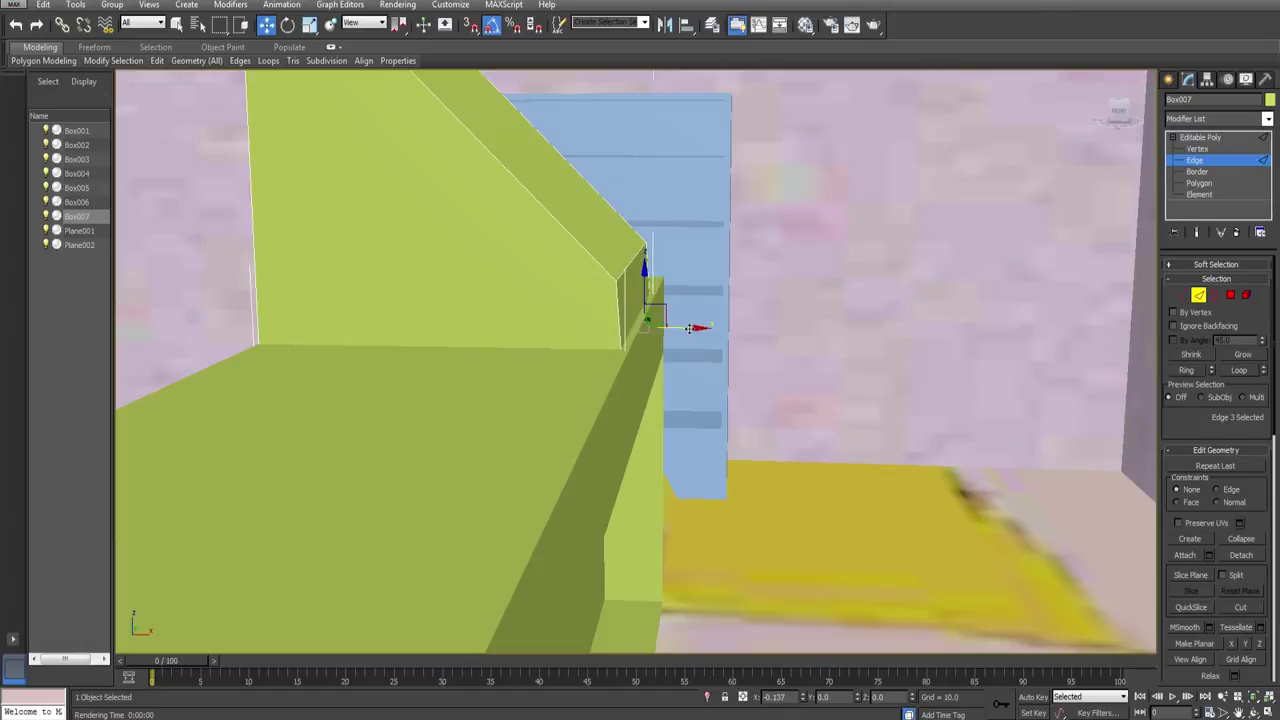
{"action": "left_click", "coordinate": [1168, 80]}
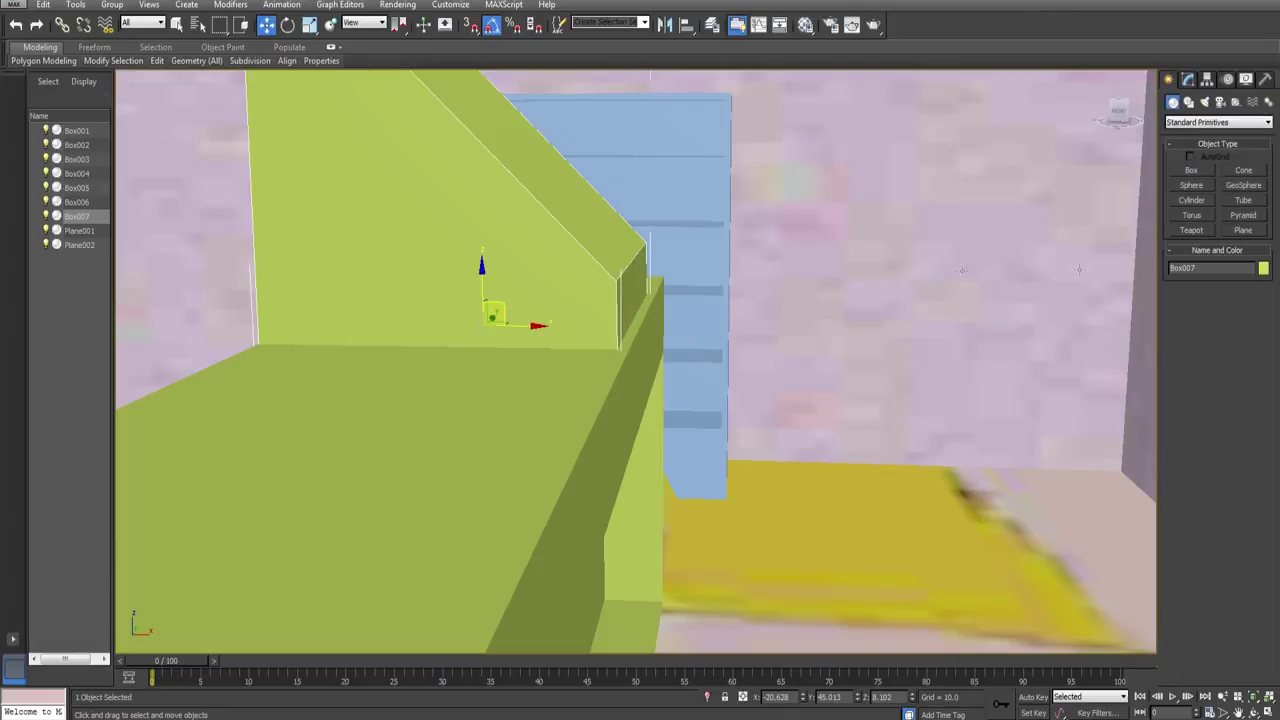
{"action": "left_click_drag", "start_coordinate": [480, 275], "coordinate": [484, 262]}
Step: Delete the small vertical polygon at the low end of the sloped box
{"action": "left_click", "coordinate": [1189, 80]}
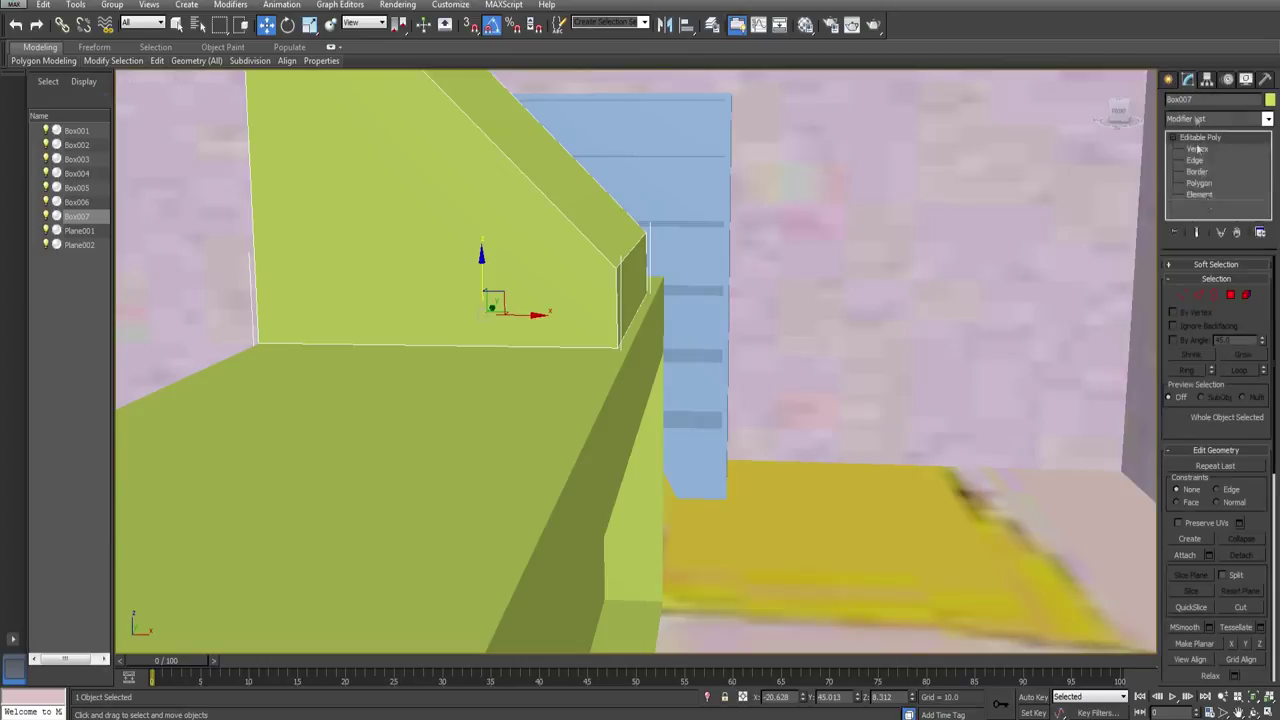
{"action": "left_click", "coordinate": [1230, 293]}
{"action": "middle_click_drag", "start_coordinate": [914, 306], "coordinate": [566, 280], "text": "alt"}
{"action": "left_click", "coordinate": [611, 274]}
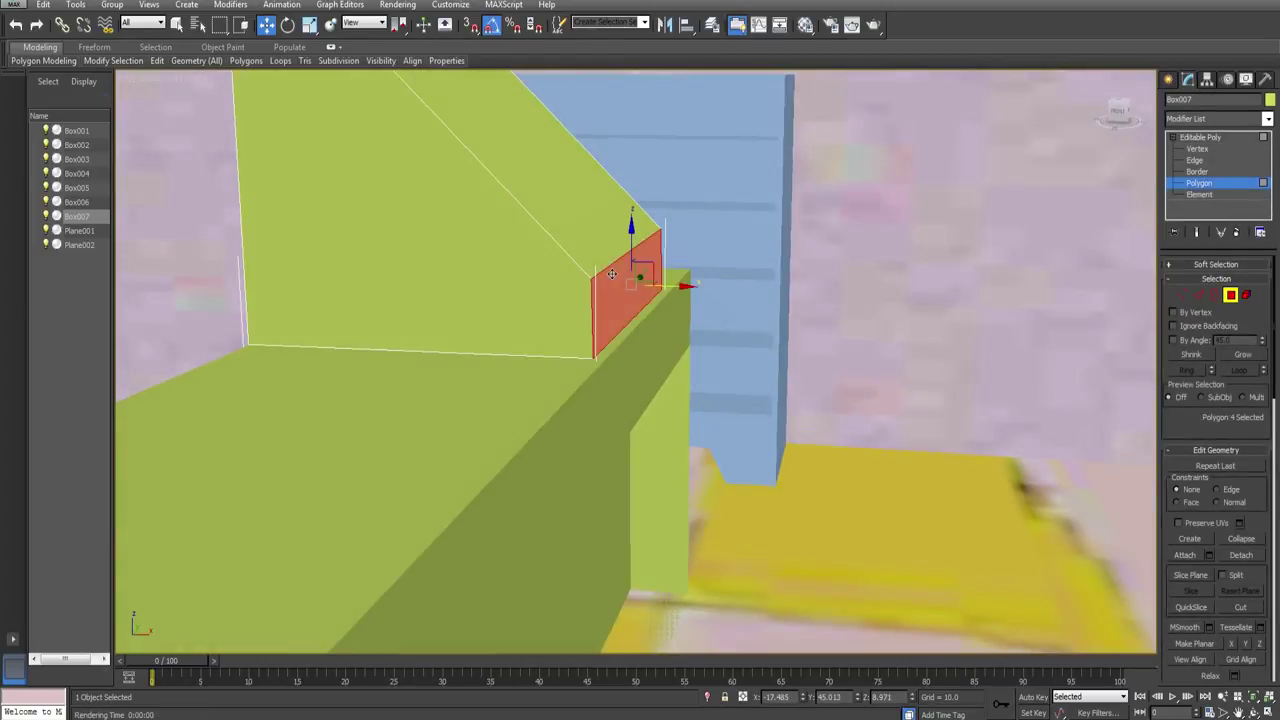
{"action": "key", "text": "Delete"}
Step: Select the border of the opening and scale a copy of it inward to form a narrow rim
{"action": "left_click_drag", "start_coordinate": [1213, 425], "coordinate": [1222, 311]}
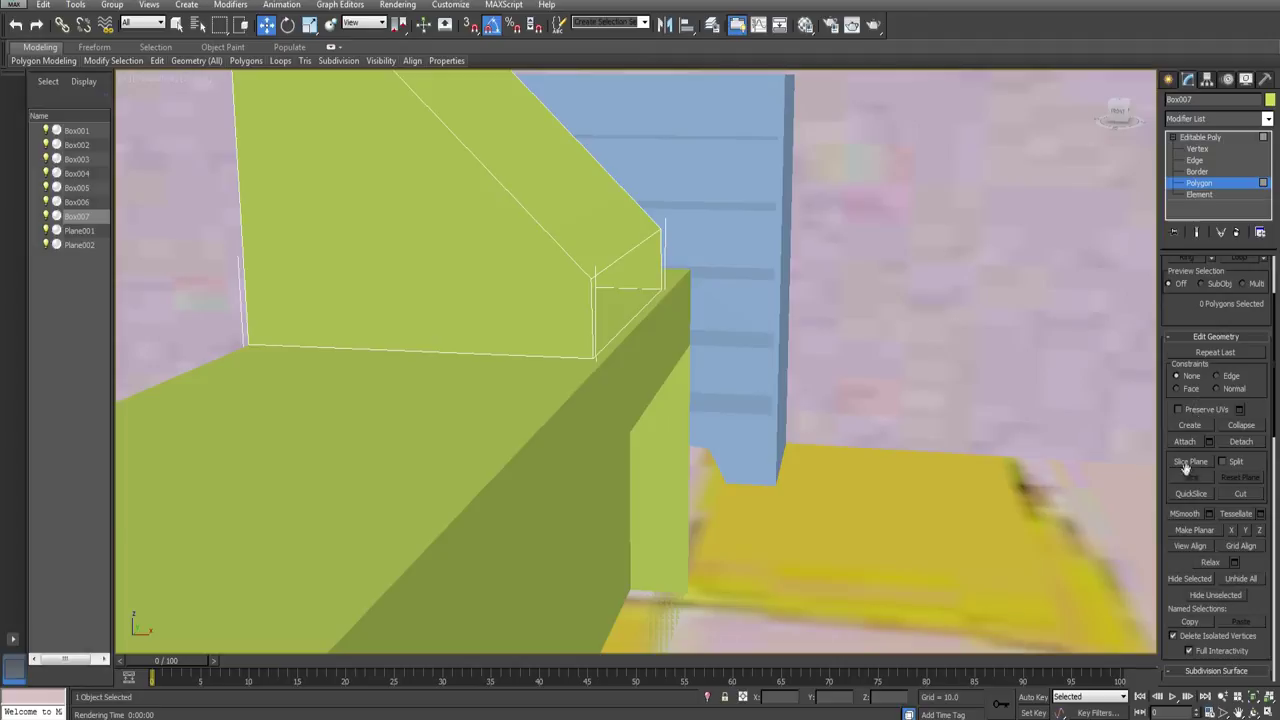
{"action": "middle_click_drag", "start_coordinate": [783, 387], "coordinate": [765, 402], "text": "alt"}
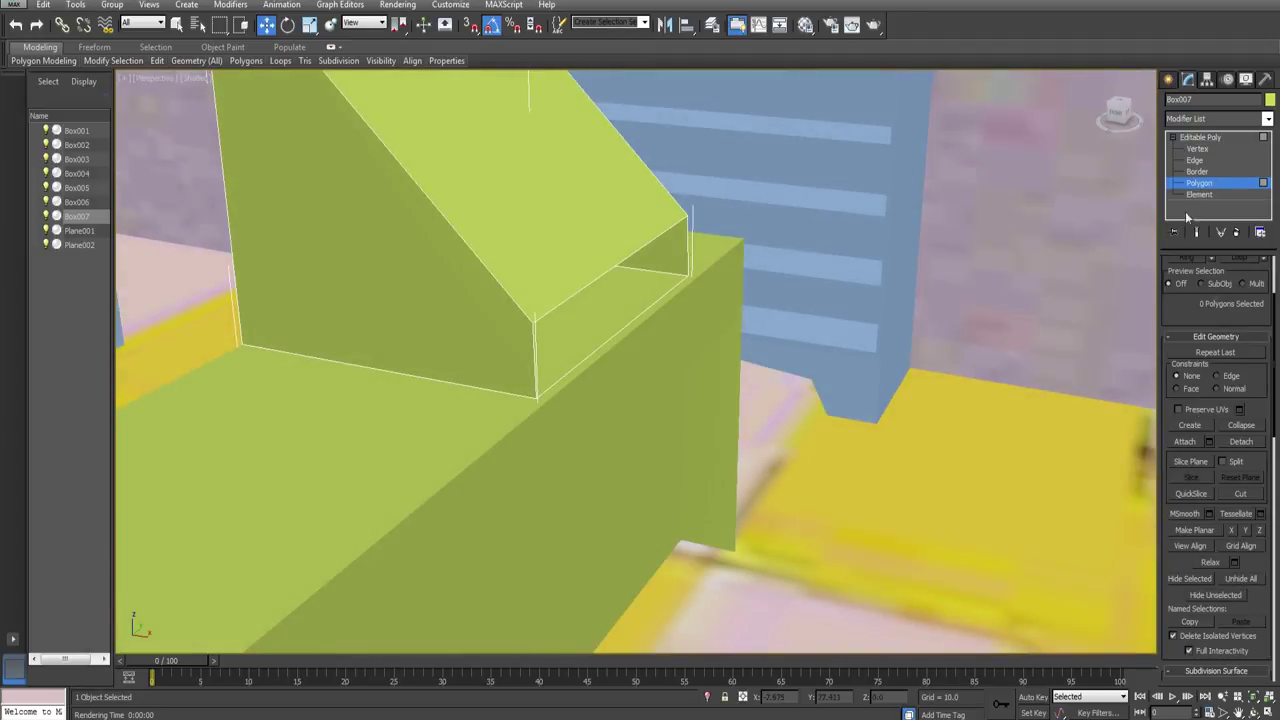
{"action": "left_click", "coordinate": [1210, 171]}
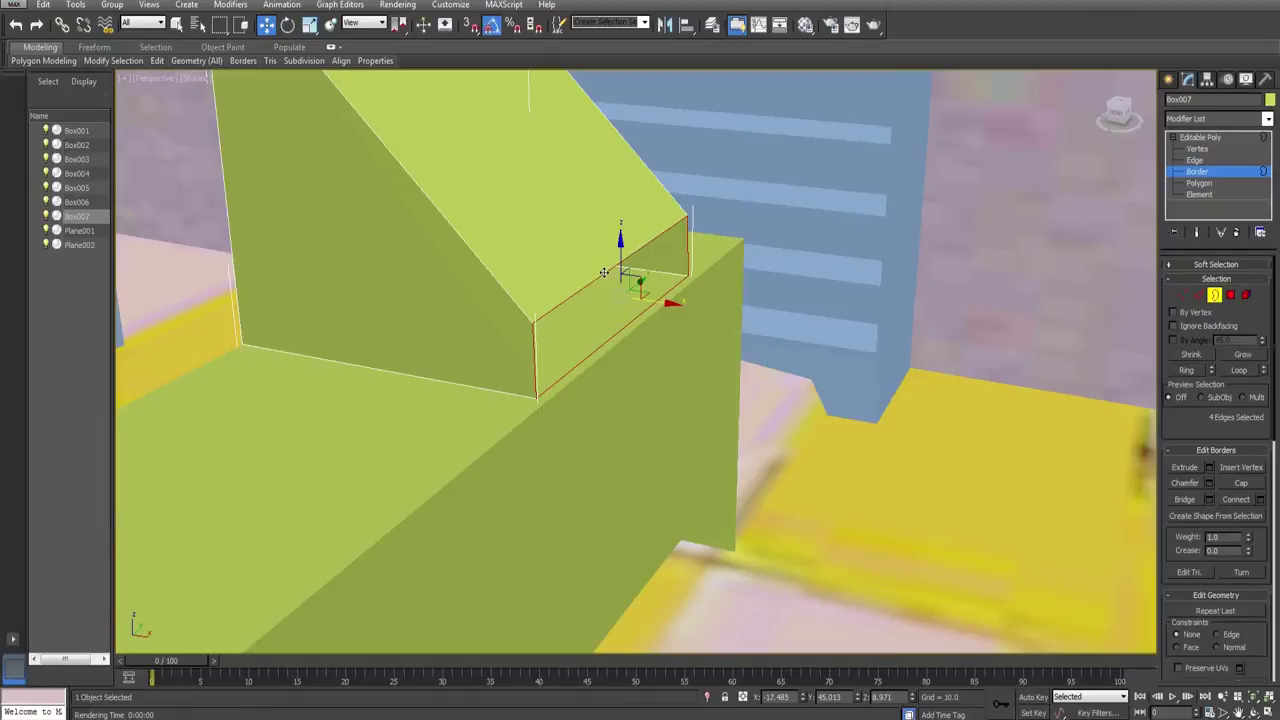
{"action": "left_click", "coordinate": [311, 26]}
{"action": "left_click_drag", "start_coordinate": [610, 287], "coordinate": [616, 294], "text": "shift"}
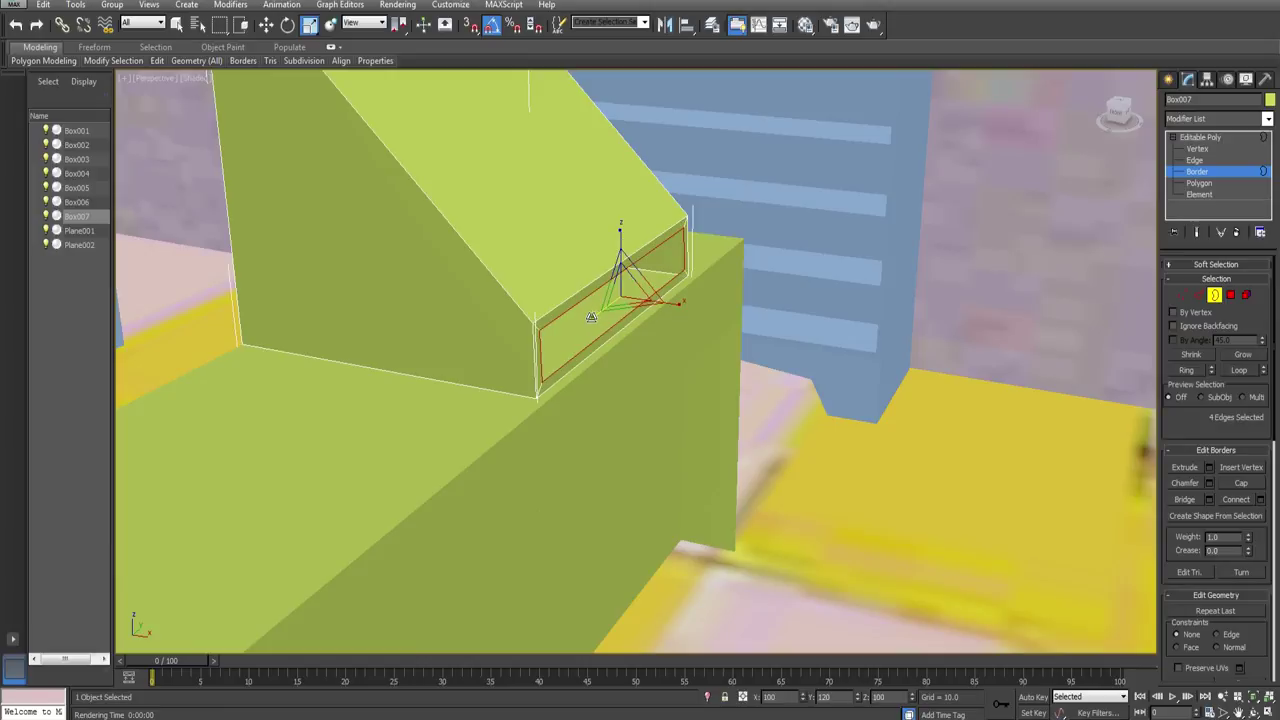
Step: Extend the inner border of the rim into the sloped box with a moved copy to form a recess
{"action": "middle_click_drag", "start_coordinate": [592, 316], "coordinate": [688, 322], "text": "alt"}
{"action": "scroll", "coordinate": [572, 331], "scroll_direction": "up", "scroll_amount": 3}
{"action": "left_click", "coordinate": [266, 24]}
{"action": "left_click_drag", "start_coordinate": [688, 326], "coordinate": [608, 321], "text": "shift"}
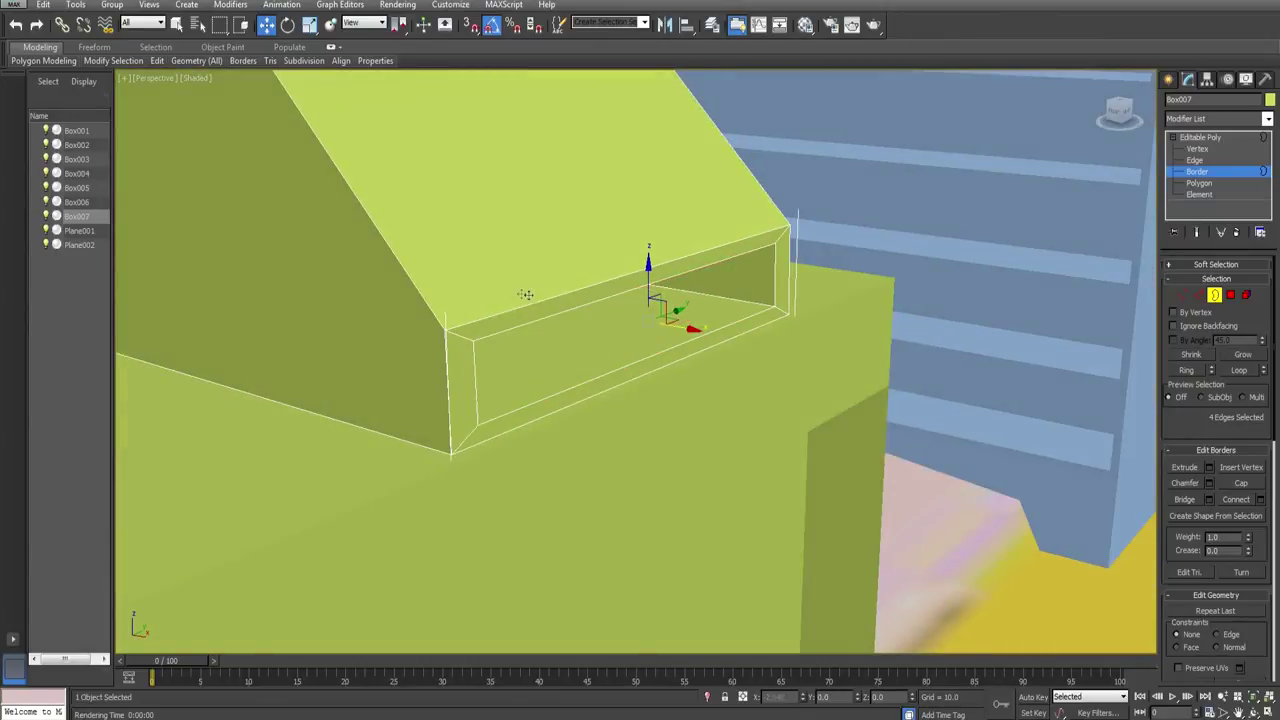
Step: Move the recess's inner border deeper into the sloped box and cap it to close the back
{"action": "middle_click_drag", "start_coordinate": [498, 294], "coordinate": [480, 284], "text": "alt"}
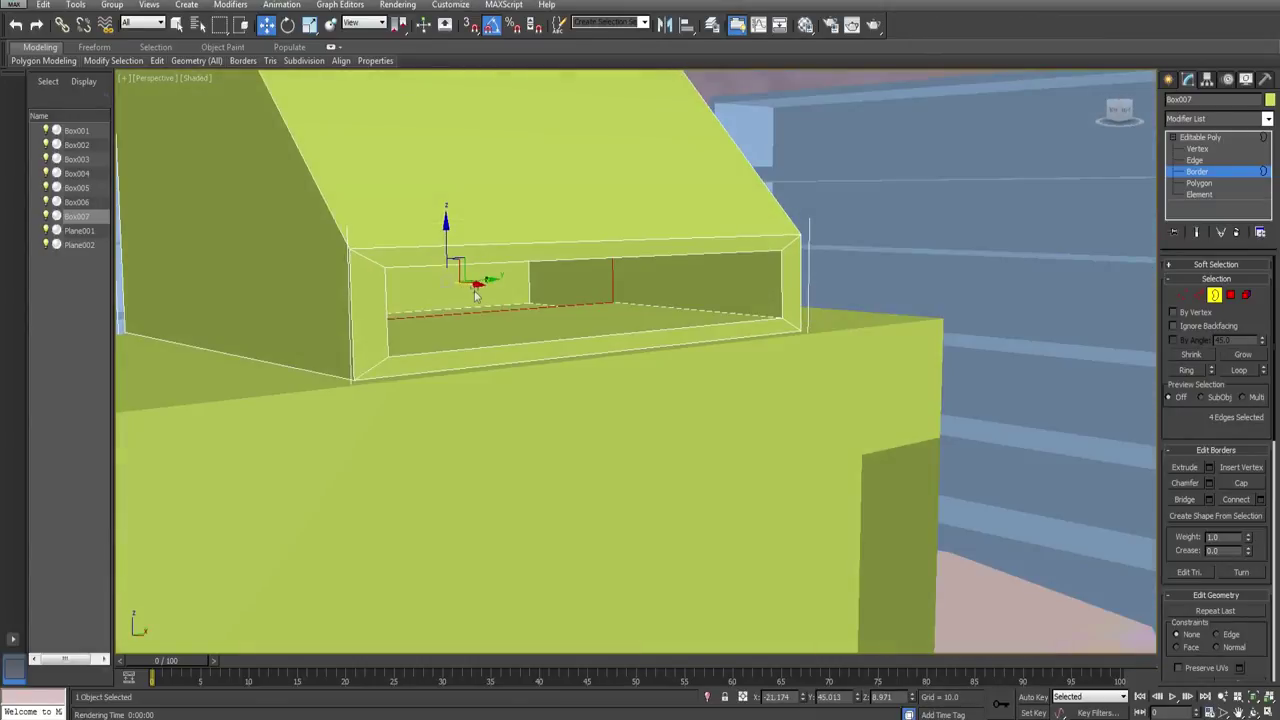
{"action": "left_click_drag", "start_coordinate": [476, 294], "coordinate": [395, 271]}
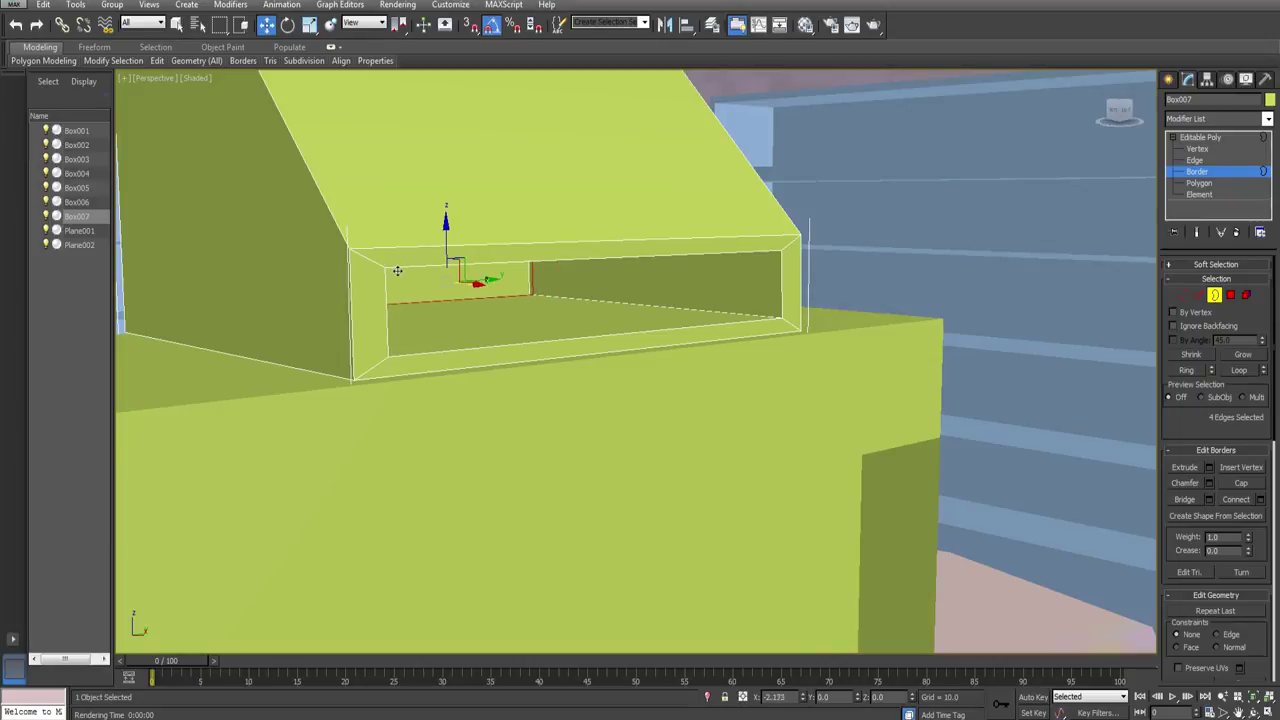
{"action": "middle_click_drag", "start_coordinate": [539, 318], "coordinate": [581, 317], "text": "alt"}
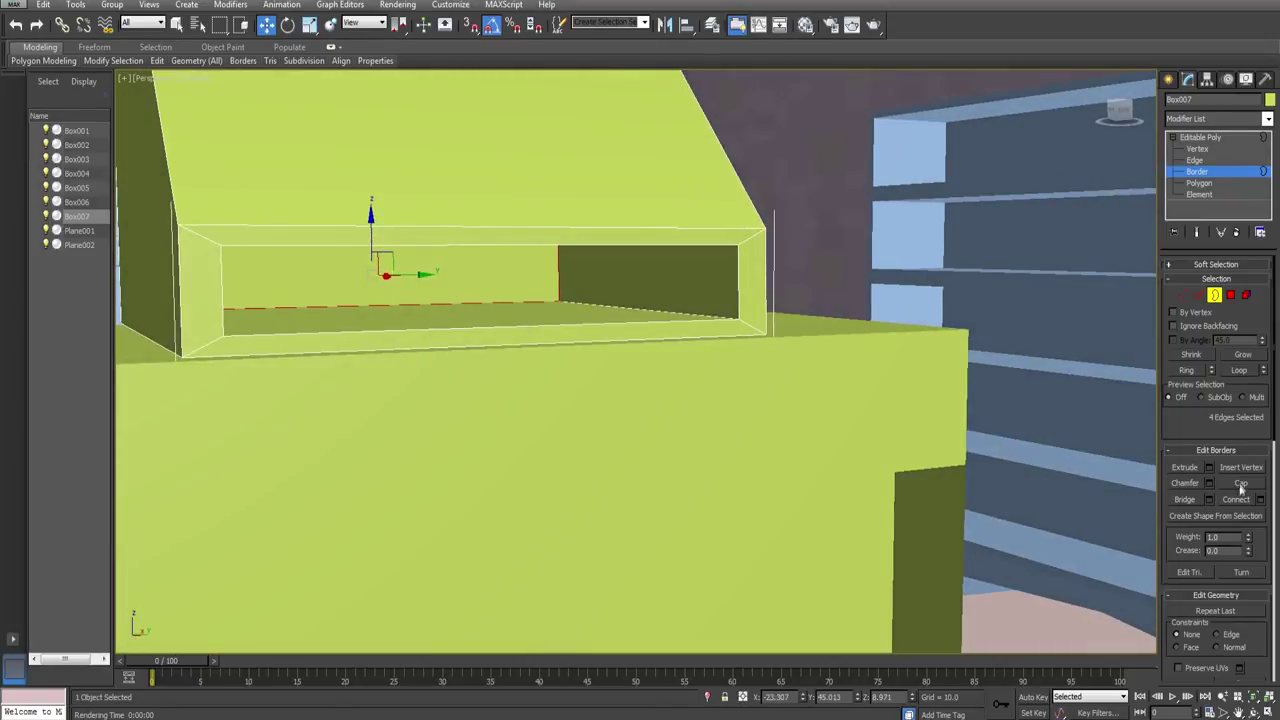
{"action": "left_click", "coordinate": [1241, 484]}
Step: Render the perspective view to check the capped recess, and close the render
{"action": "middle_click_drag", "start_coordinate": [1051, 449], "coordinate": [734, 366], "text": "alt"}
{"action": "key", "text": "shift+q"}
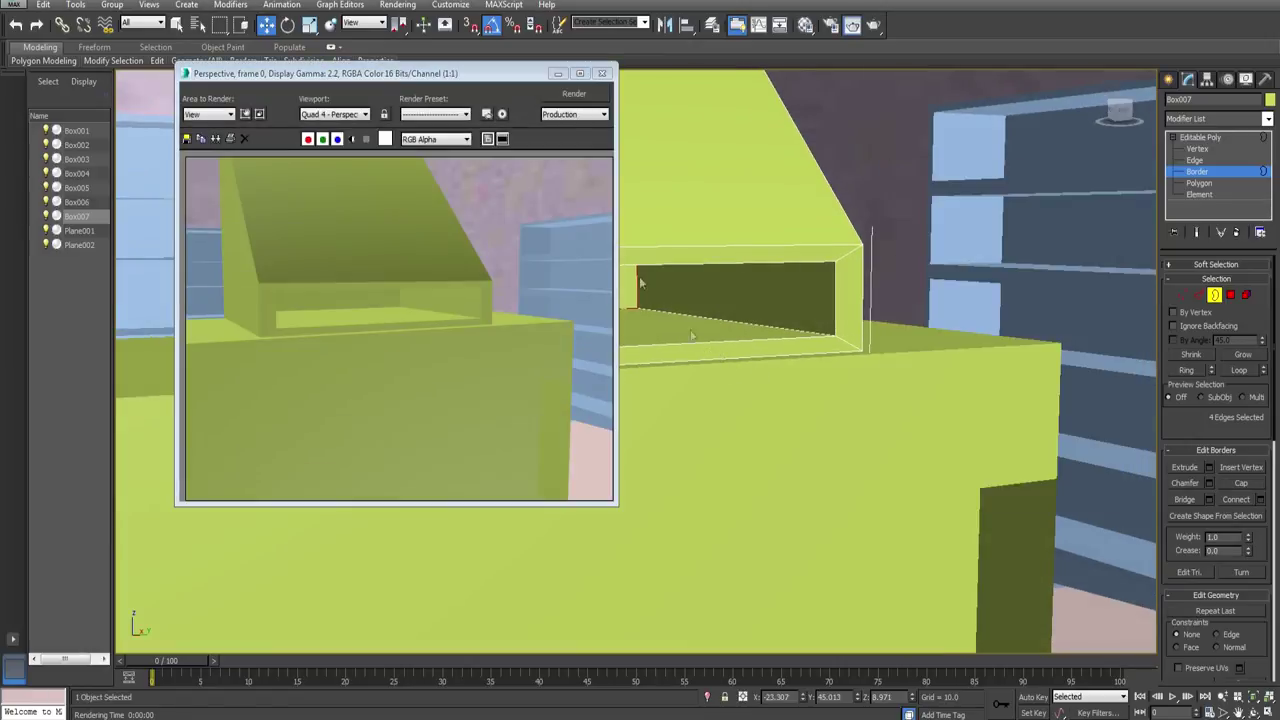
{"action": "left_click", "coordinate": [602, 73]}
Step: Create a flat box about 7.6 long, 6.6 wide and 0.87 high on the floor beside the counter
{"action": "left_click", "coordinate": [1169, 79]}
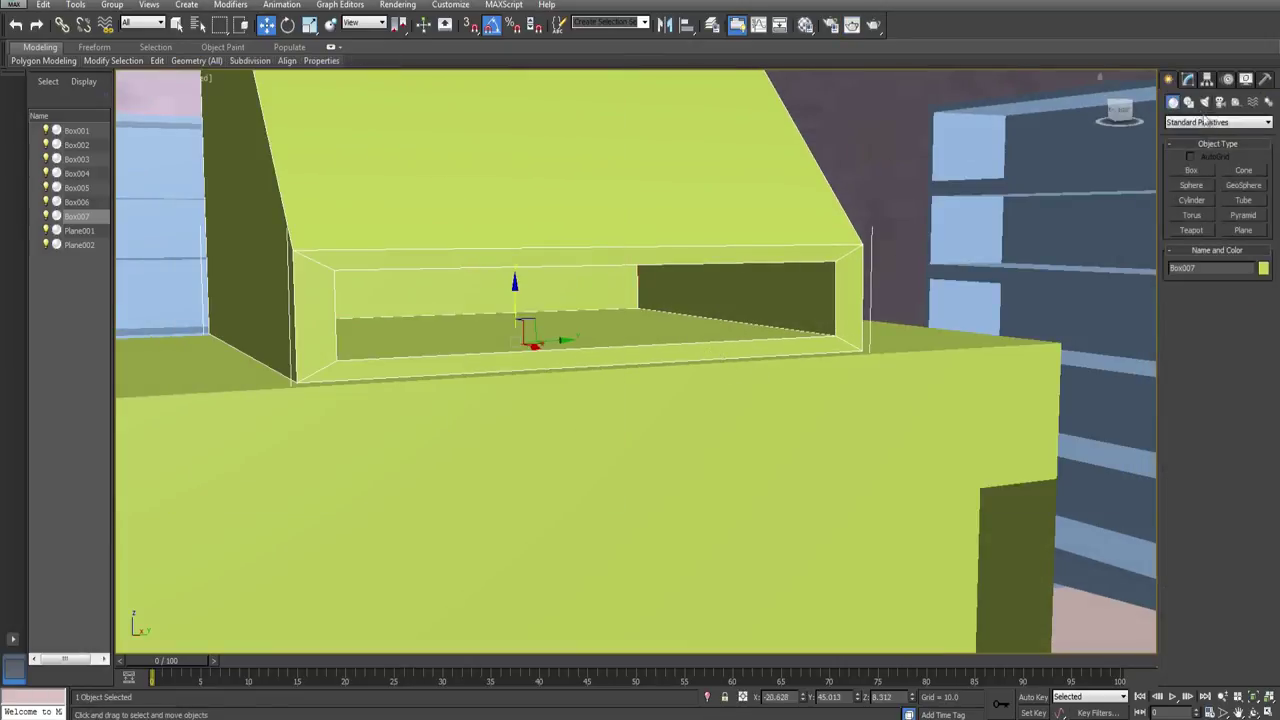
{"action": "left_click", "coordinate": [1191, 171]}
{"action": "scroll", "coordinate": [771, 363], "scroll_direction": "up", "scroll_amount": 15}
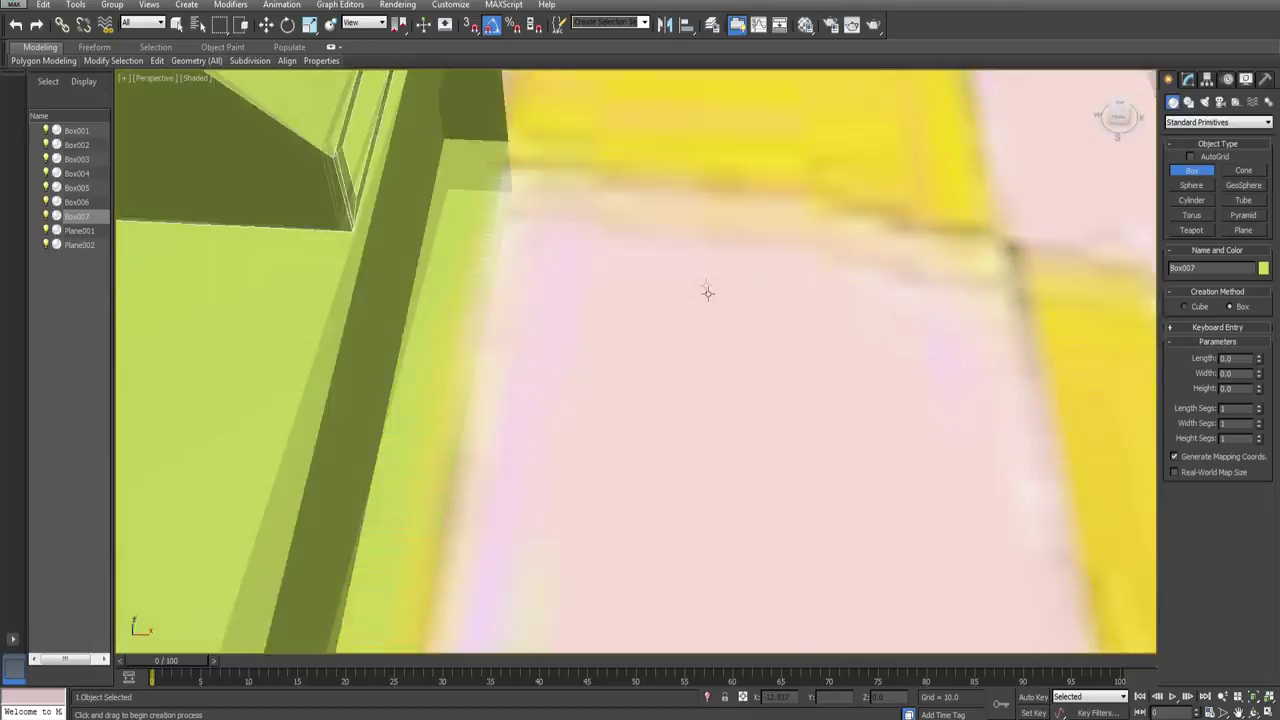
{"action": "scroll", "coordinate": [694, 240], "scroll_direction": "down", "scroll_amount": 10}
{"action": "left_click_drag", "start_coordinate": [586, 260], "coordinate": [731, 394]}
{"action": "left_click", "coordinate": [723, 378]}
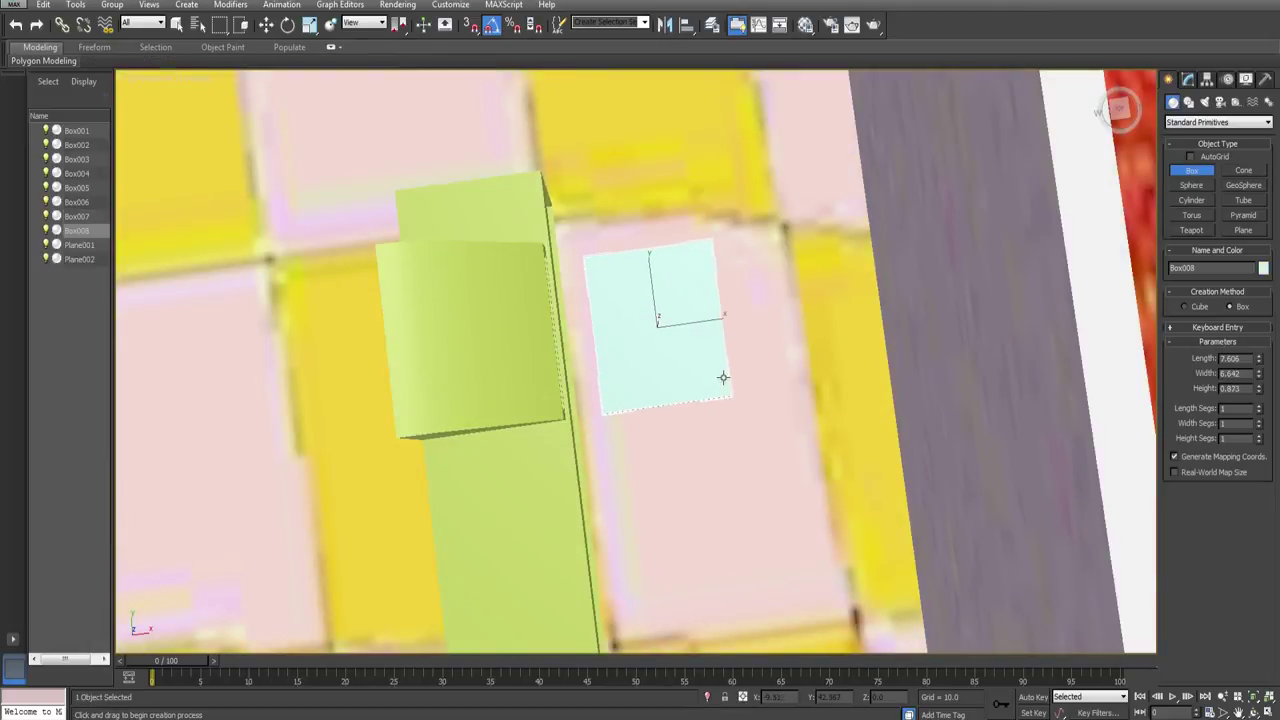
Step: Move the new flat box up to countertop height, directly in front of the sloped box's recess
{"action": "left_click", "coordinate": [267, 25]}
{"action": "middle_click_drag", "start_coordinate": [600, 334], "coordinate": [673, 322], "text": "alt"}
{"action": "left_click_drag", "start_coordinate": [673, 321], "coordinate": [648, 180]}
{"action": "key", "text": "z"}
{"action": "middle_click_drag", "start_coordinate": [643, 190], "coordinate": [500, 180], "text": "alt"}
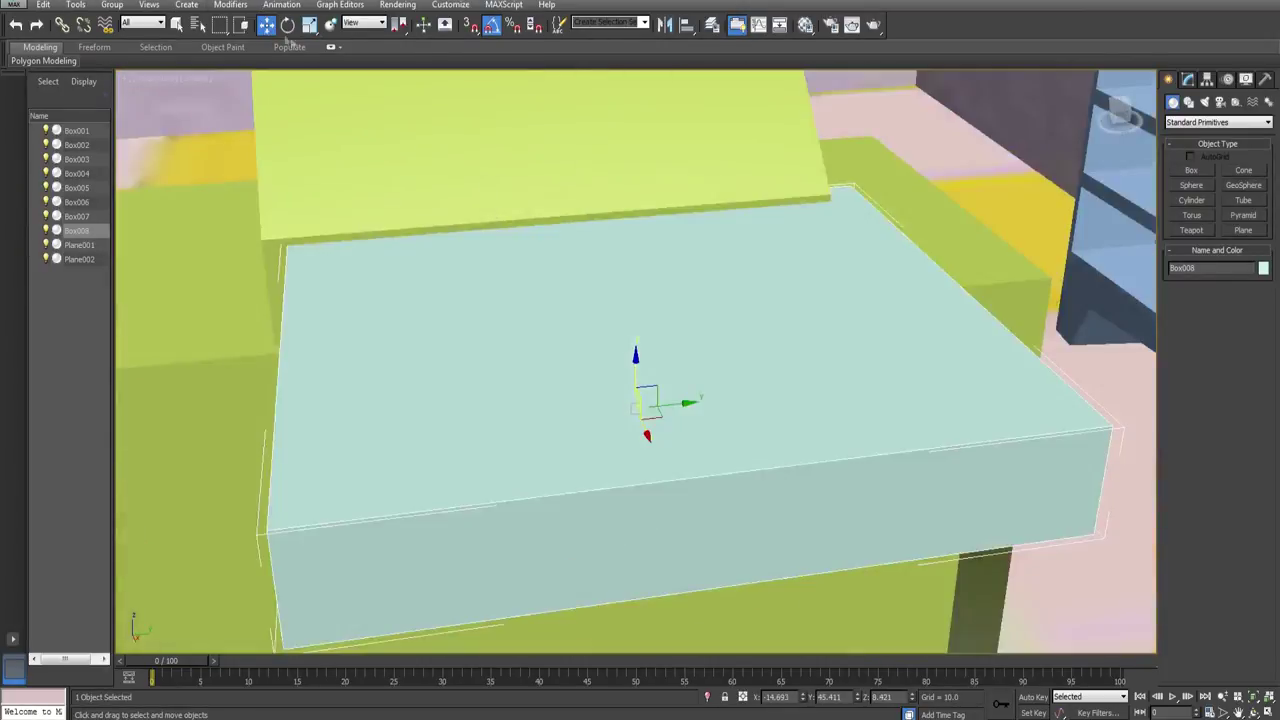
Step: Scale the flat box down in width and height toward the recess size, with edged faces shown in the viewport
{"action": "left_click", "coordinate": [309, 25]}
{"action": "mouse_move", "coordinate": [560, 390]}
{"action": "middle_mouse_down", "text": "alt"}
{"action": "mouse_move", "coordinate": [631, 405]}
{"action": "mouse_move", "coordinate": [610, 395]}
{"action": "middle_mouse_up", "text": "alt"}
{"action": "left_click", "coordinate": [200, 78]}
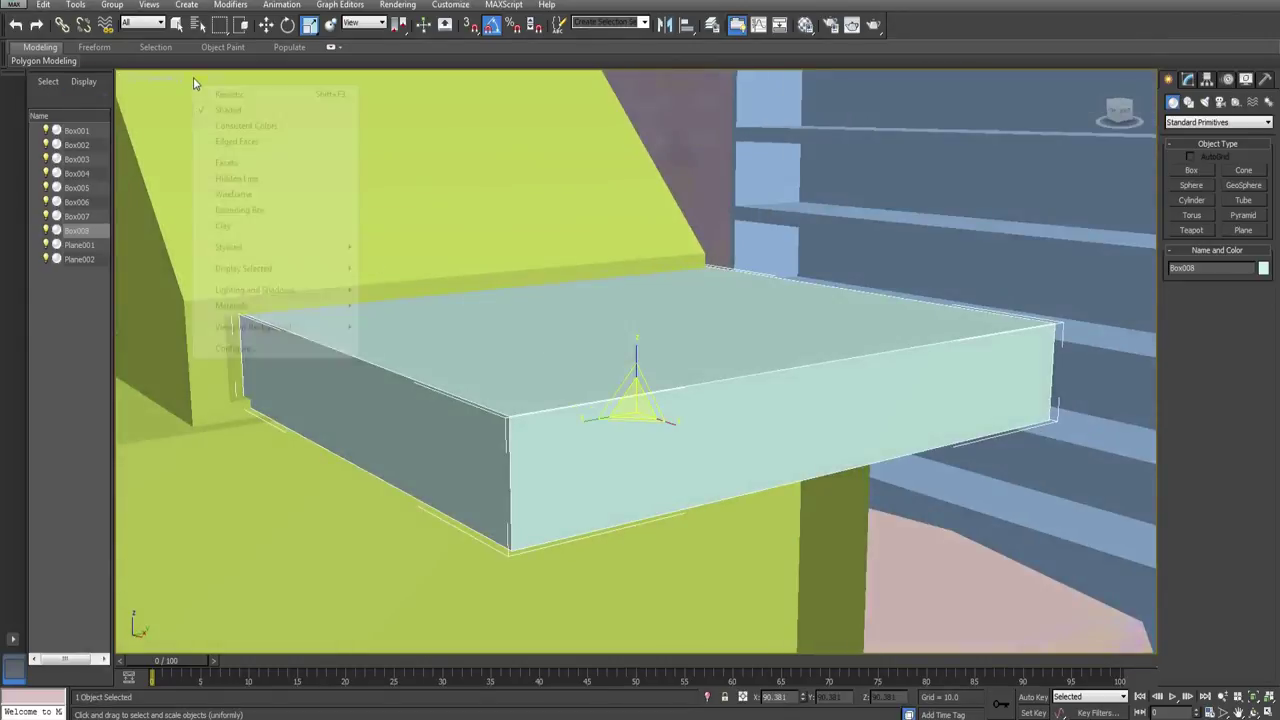
{"action": "left_click", "coordinate": [227, 142]}
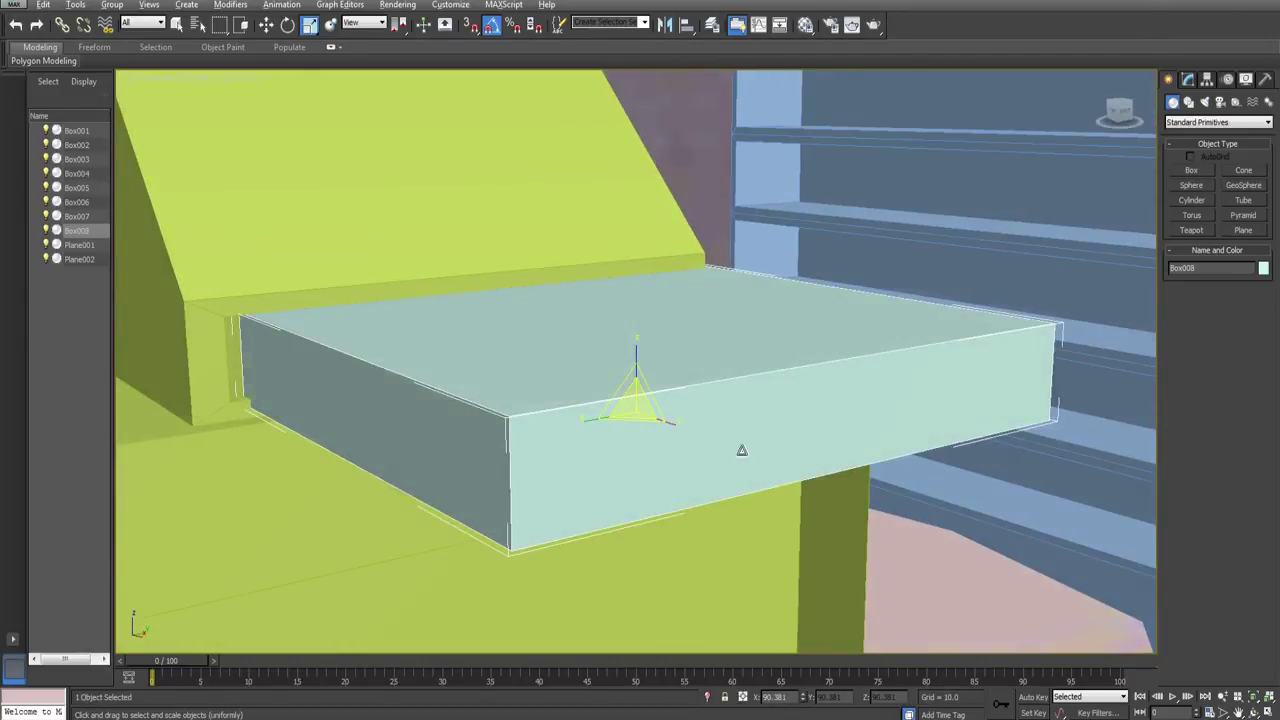
{"action": "middle_click_drag", "start_coordinate": [742, 450], "coordinate": [705, 454], "text": "alt"}
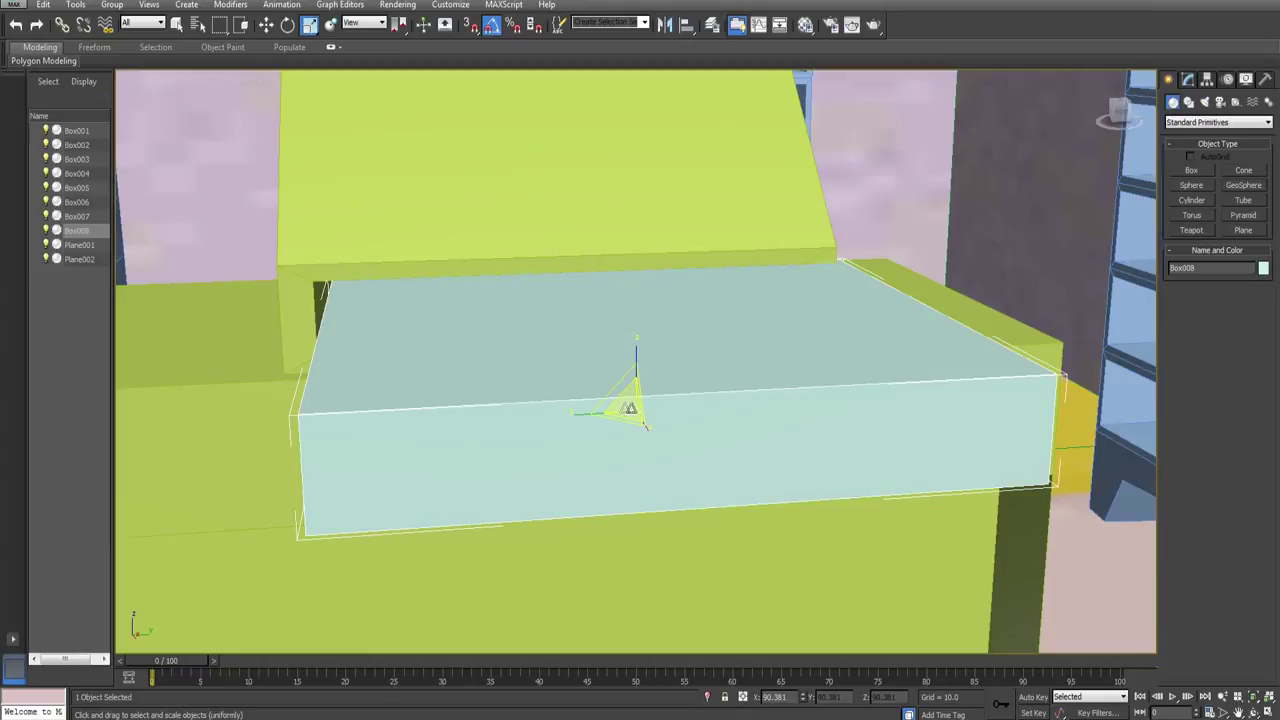
{"action": "left_click_drag", "start_coordinate": [636, 355], "coordinate": [637, 360]}
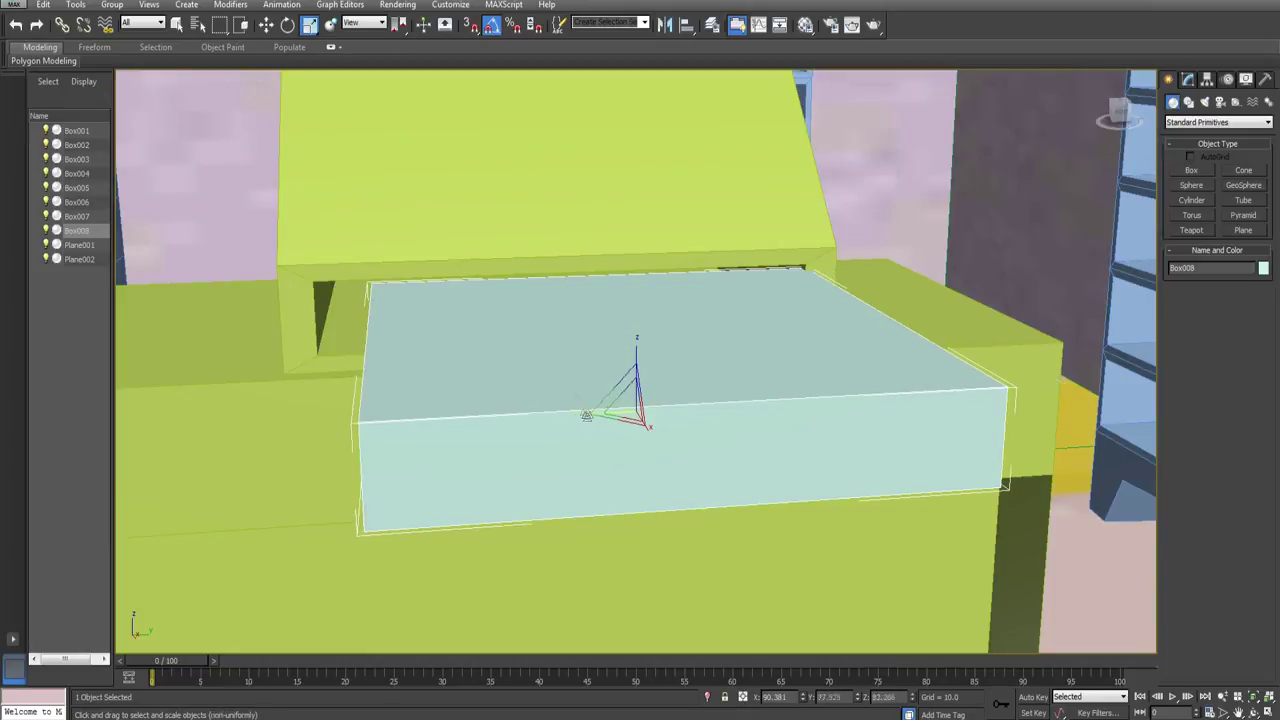
Step: Slide the flat box into the recess of the sloped box and centre it sideways in the opening
{"action": "key", "text": "w"}
{"action": "middle_click_drag", "start_coordinate": [607, 401], "coordinate": [677, 402], "text": "alt"}
{"action": "left_click_drag", "start_coordinate": [660, 372], "coordinate": [290, 366]}
{"action": "middle_click_drag", "start_coordinate": [290, 366], "coordinate": [590, 358], "text": "alt"}
{"action": "scroll", "coordinate": [513, 377], "scroll_direction": "down", "scroll_amount": 5}
{"action": "left_click_drag", "start_coordinate": [602, 358], "coordinate": [538, 351]}
{"action": "middle_click_drag", "start_coordinate": [538, 351], "coordinate": [541, 286], "text": "alt"}
{"action": "left_click_drag", "start_coordinate": [632, 354], "coordinate": [662, 356]}
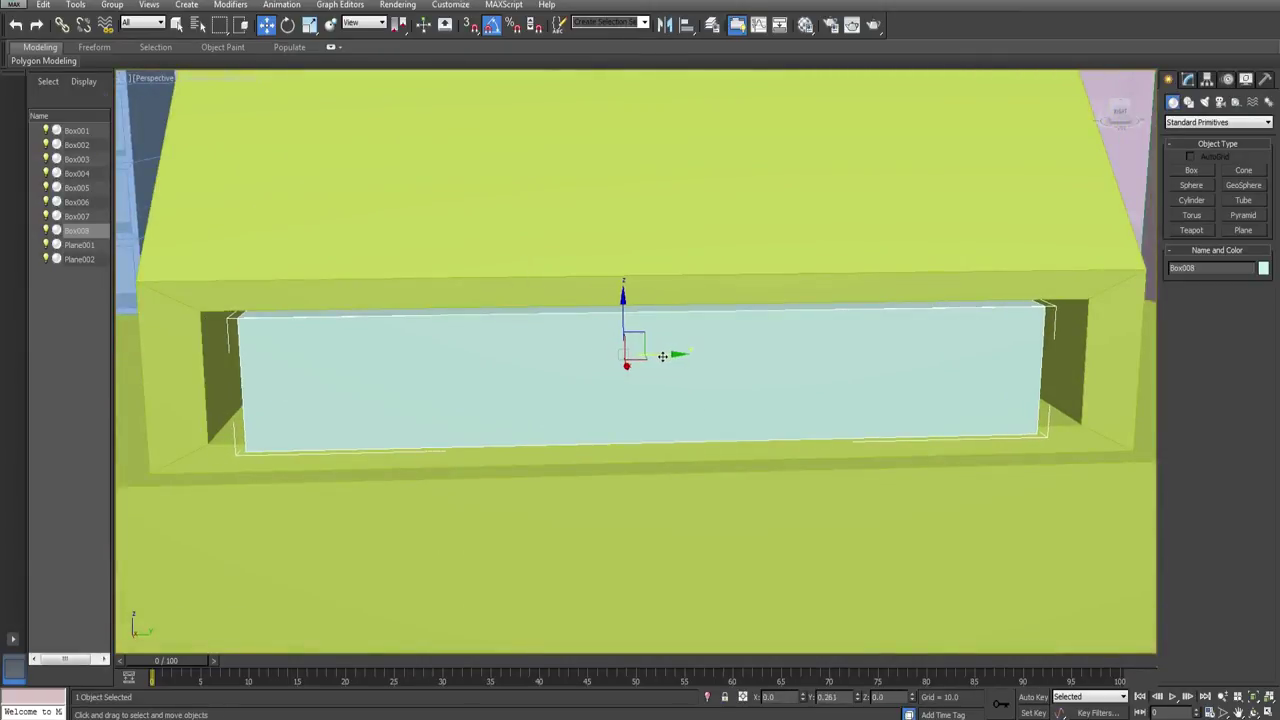
Step: Adjust the drawer box's width and height to fit the recess with a thin gap, and reposition it vertically
{"action": "left_click", "coordinate": [309, 24]}
{"action": "left_click_drag", "start_coordinate": [574, 359], "coordinate": [568, 360]}
{"action": "middle_click_drag", "start_coordinate": [477, 360], "coordinate": [520, 346], "text": "alt"}
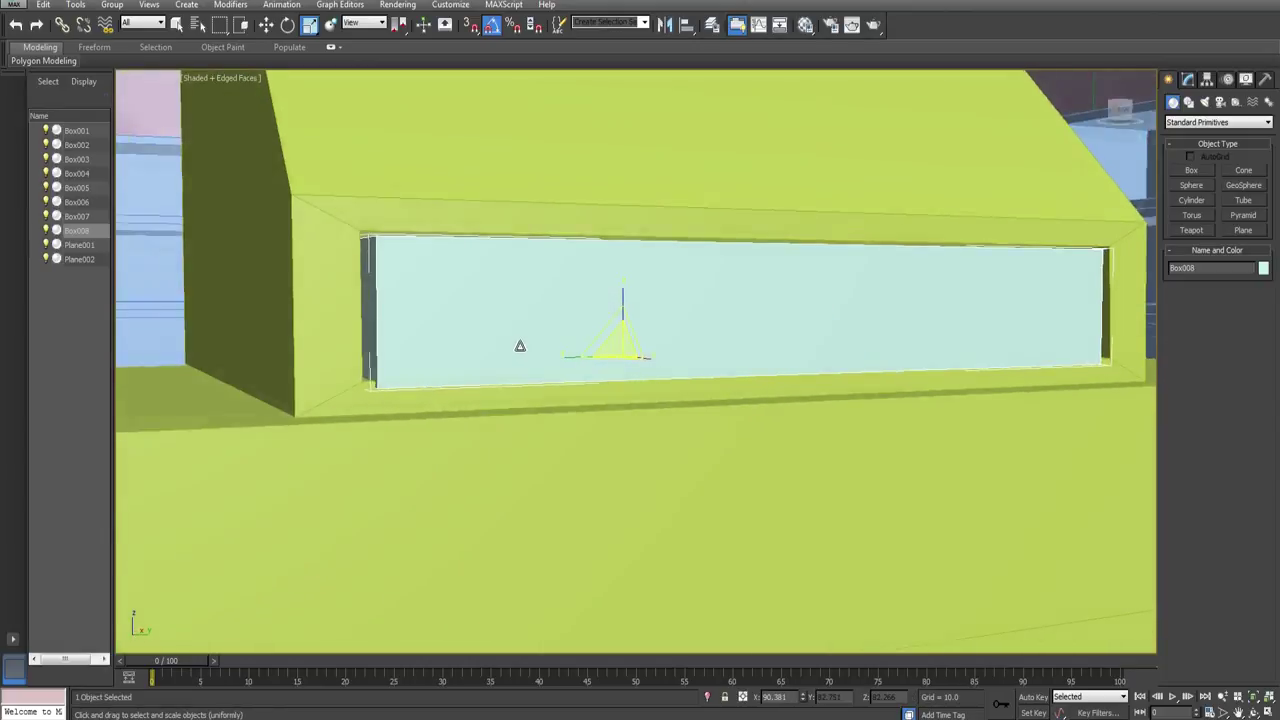
{"action": "left_click_drag", "start_coordinate": [619, 293], "coordinate": [617, 296]}
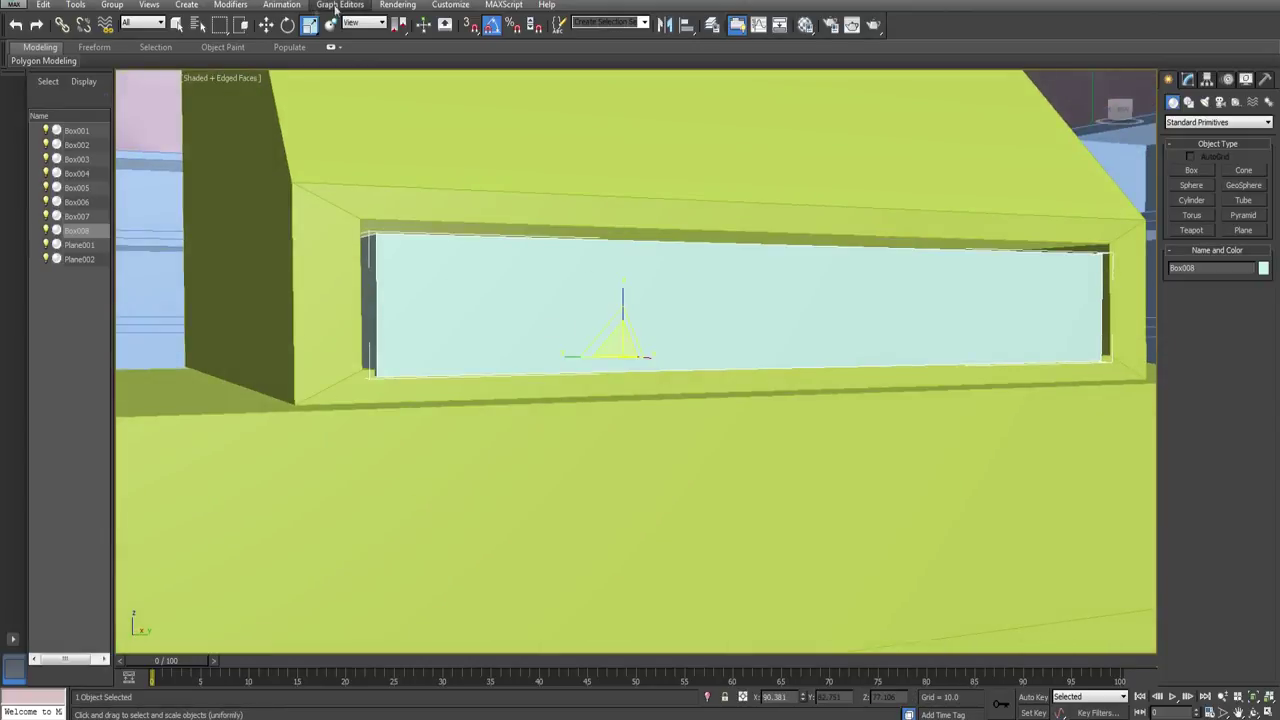
{"action": "left_click", "coordinate": [266, 25]}
{"action": "left_click_drag", "start_coordinate": [622, 313], "coordinate": [623, 306]}
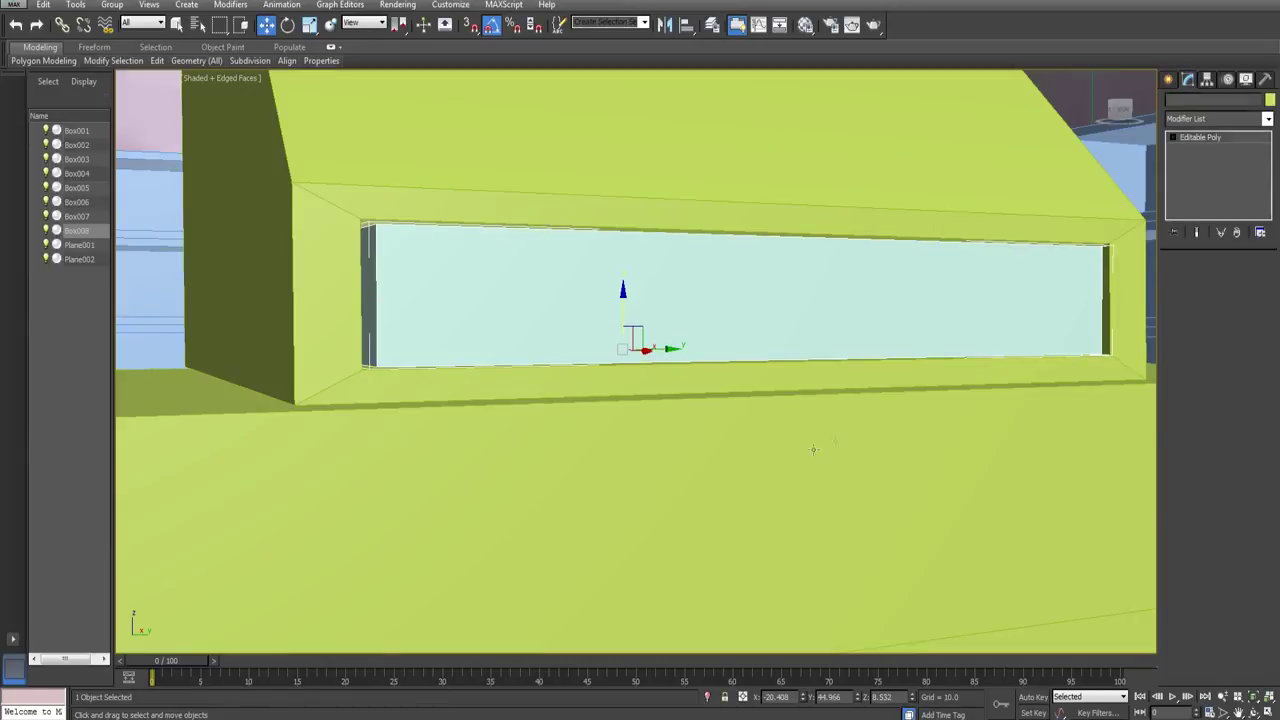
Step: Convert the drawer box to an editable poly and cut two small seven-sided outlines side by side into its front face
{"action": "scroll", "coordinate": [840, 440], "scroll_direction": "up", "scroll_amount": 2}
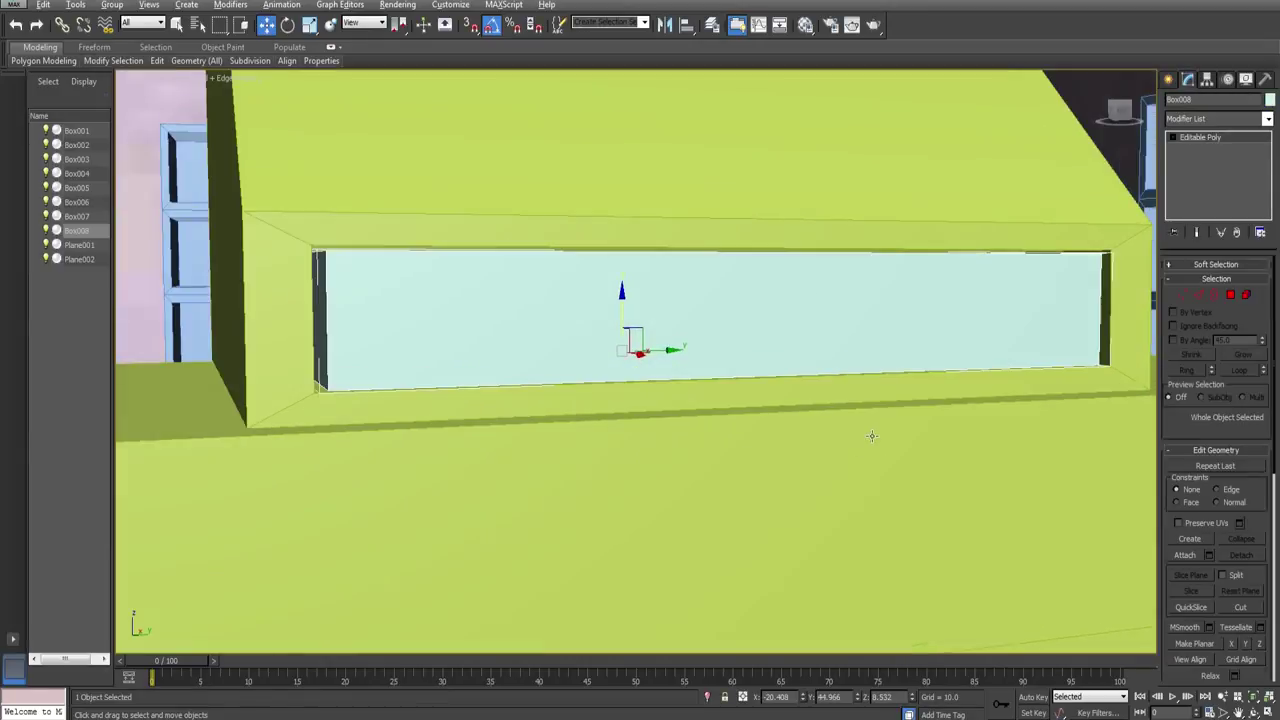
{"action": "left_click", "coordinate": [1183, 295]}
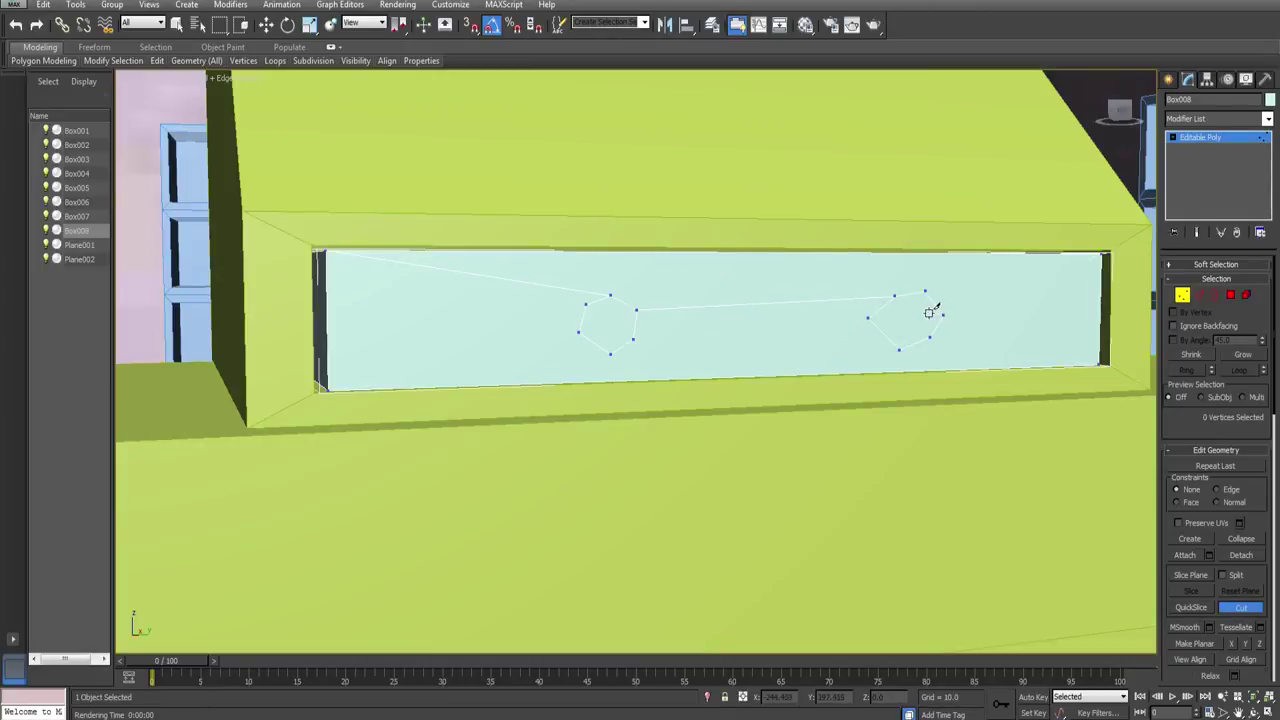
{"action": "key", "text": "w"}
Step: Delete the two small polygons enclosed by the cuts in the drawer's front face to open two holes
{"action": "left_click", "coordinate": [1231, 297]}
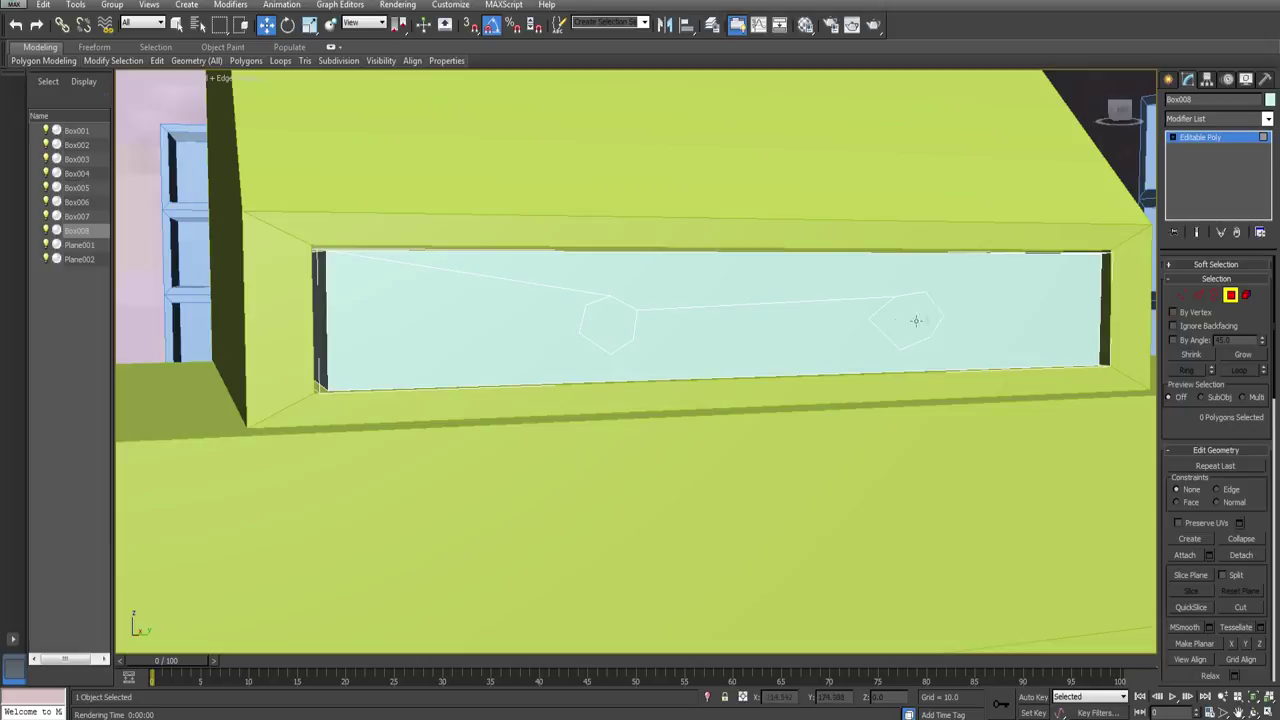
{"action": "left_click", "coordinate": [914, 320]}
{"action": "key", "text": "Delete"}
{"action": "left_click", "coordinate": [608, 317]}
{"action": "key", "text": "Delete"}
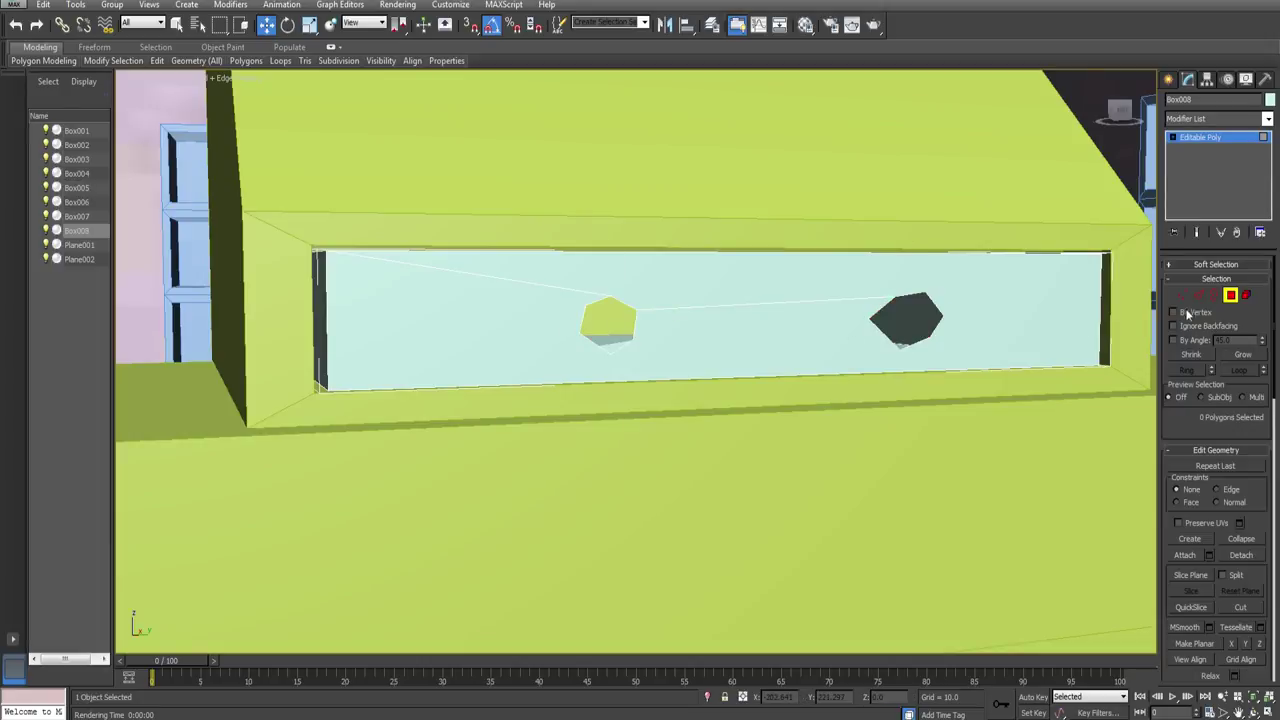
Step: Select the borders of both holes and pull out a moved copy to form two short tubes
{"action": "left_click", "coordinate": [1214, 295]}
{"action": "left_click", "coordinate": [885, 308]}
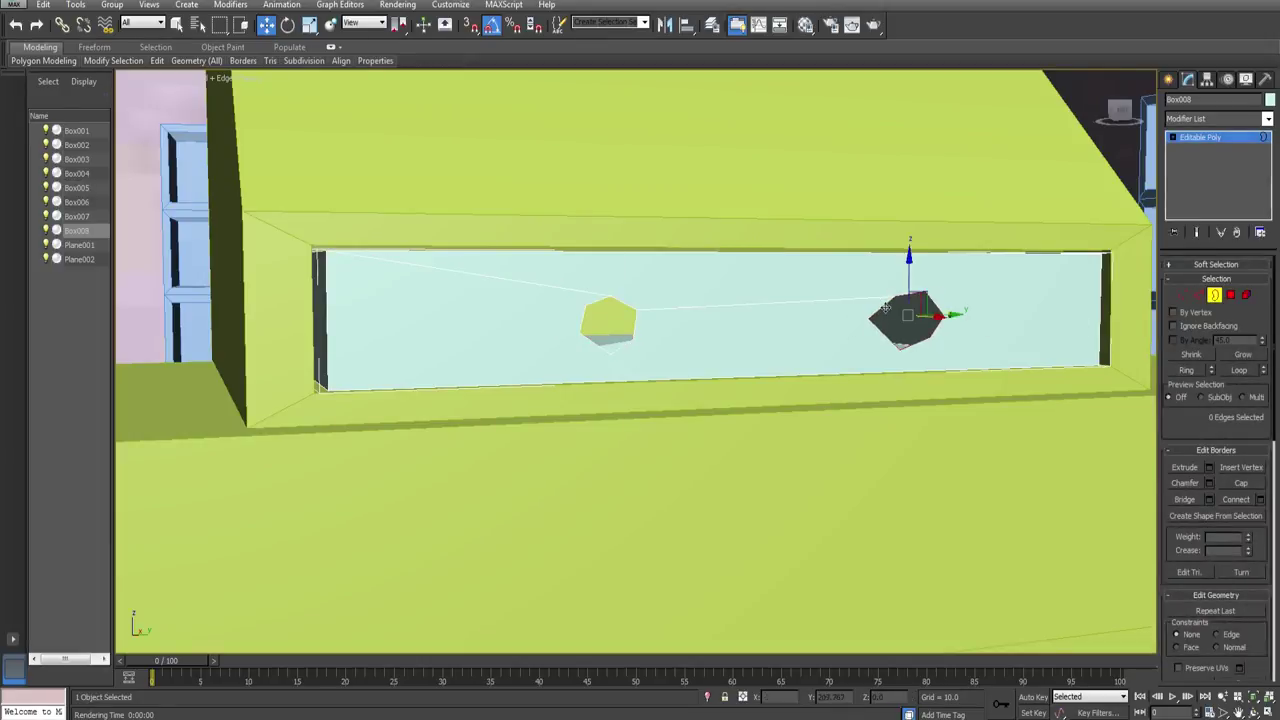
{"action": "left_click", "coordinate": [630, 326], "text": "ctrl"}
{"action": "middle_click_drag", "start_coordinate": [630, 326], "coordinate": [648, 395], "text": "alt"}
{"action": "left_click_drag", "start_coordinate": [648, 396], "coordinate": [703, 383], "text": "shift"}
Step: Rotate the open end border of each tube so the two ends turn toward each other
{"action": "left_click", "coordinate": [287, 25]}
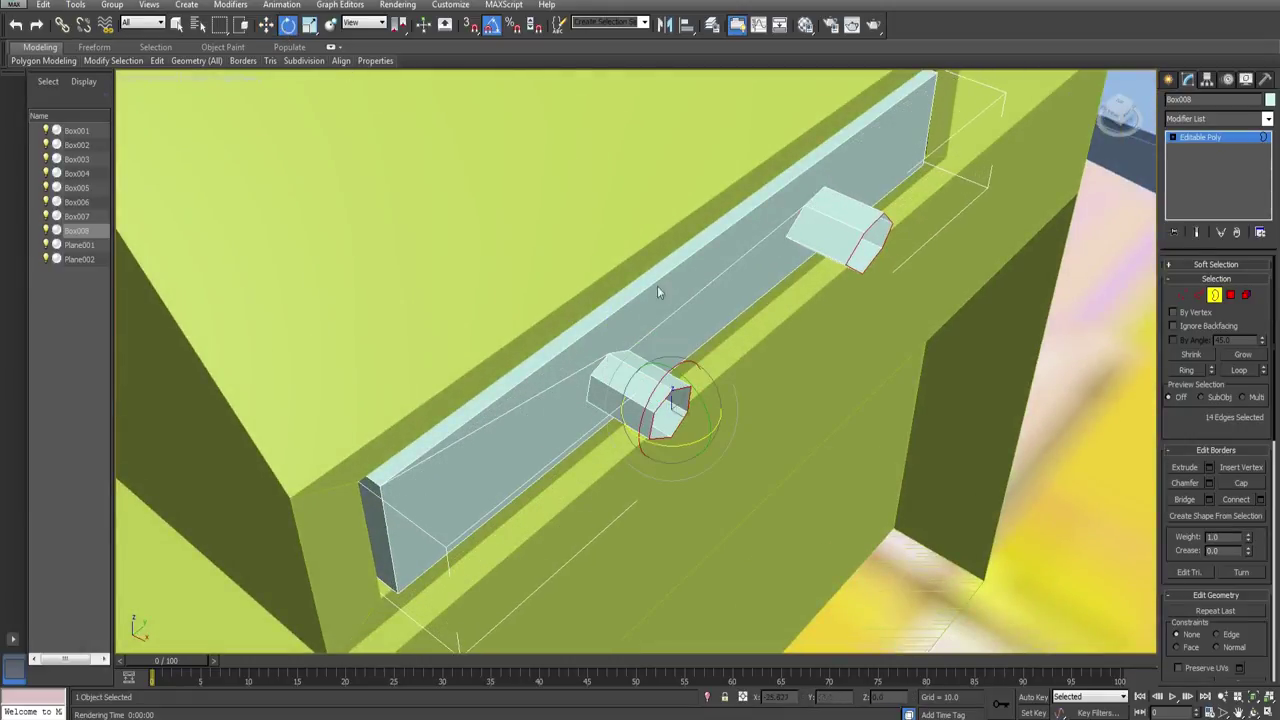
{"action": "left_click", "coordinate": [731, 480]}
{"action": "left_click", "coordinate": [674, 435]}
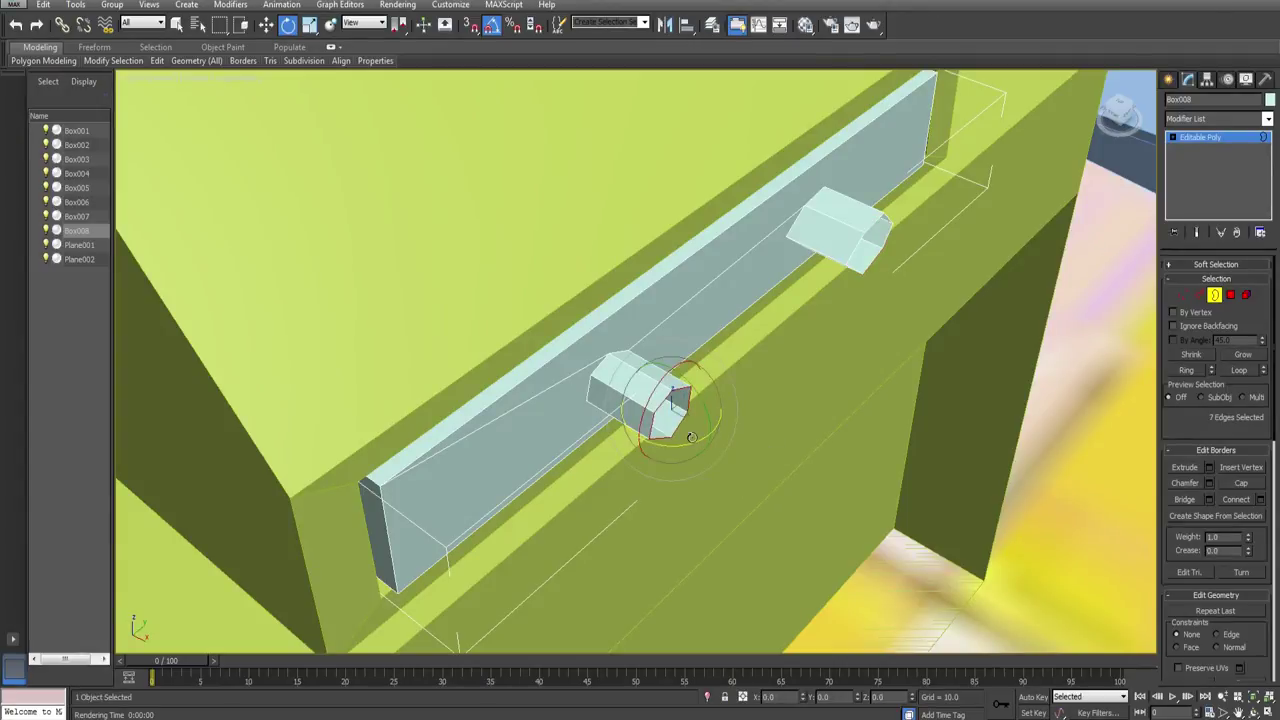
{"action": "left_click_drag", "start_coordinate": [696, 439], "coordinate": [714, 430]}
{"action": "left_click", "coordinate": [901, 257]}
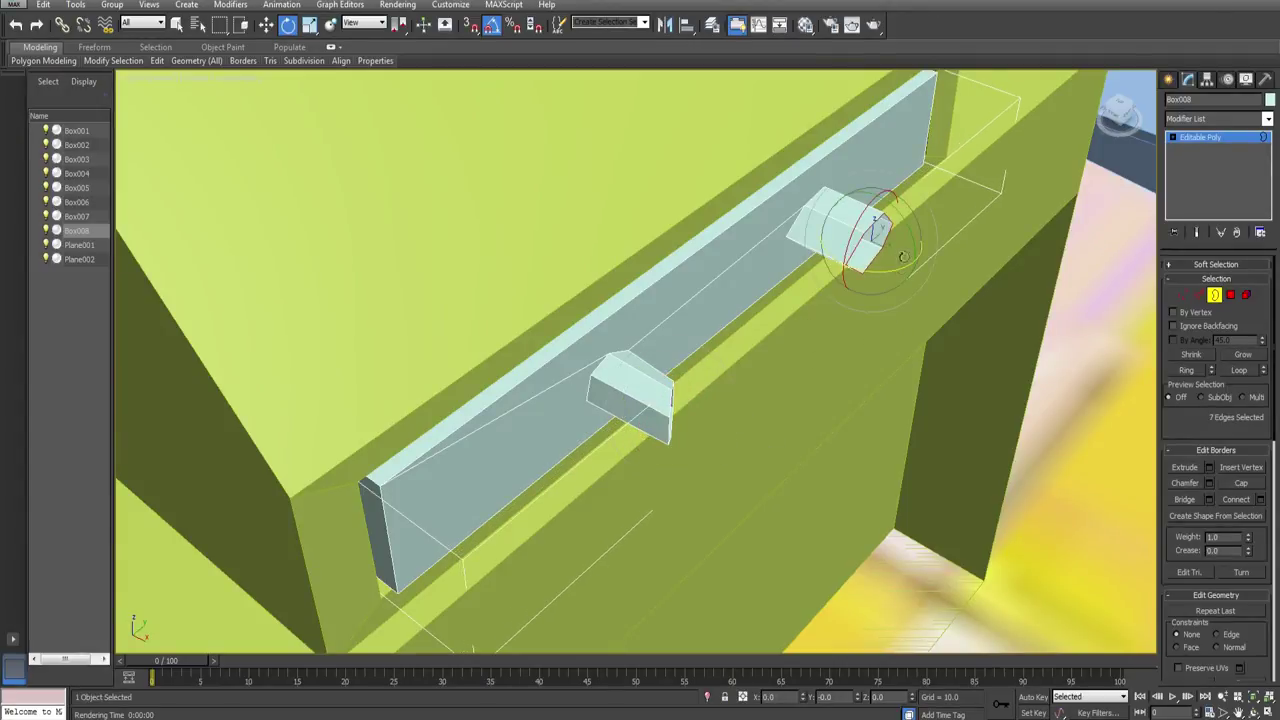
{"action": "left_click_drag", "start_coordinate": [884, 273], "coordinate": [864, 273]}
Step: Extend each tube with a moved copy of its end border, angled outward and toward the other tube
{"action": "left_click", "coordinate": [267, 26]}
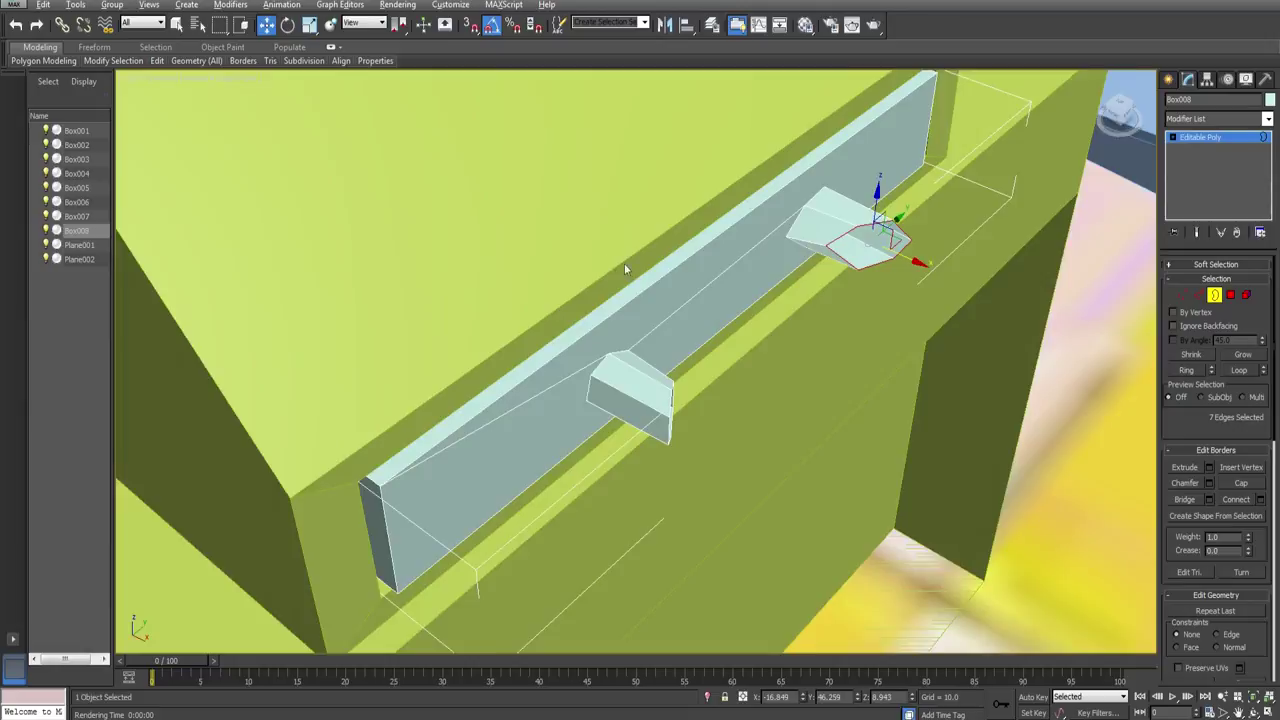
{"action": "middle_click_drag", "start_coordinate": [628, 269], "coordinate": [616, 333], "text": "alt"}
{"action": "left_click_drag", "start_coordinate": [894, 246], "coordinate": [898, 323]}
{"action": "left_click", "coordinate": [628, 460]}
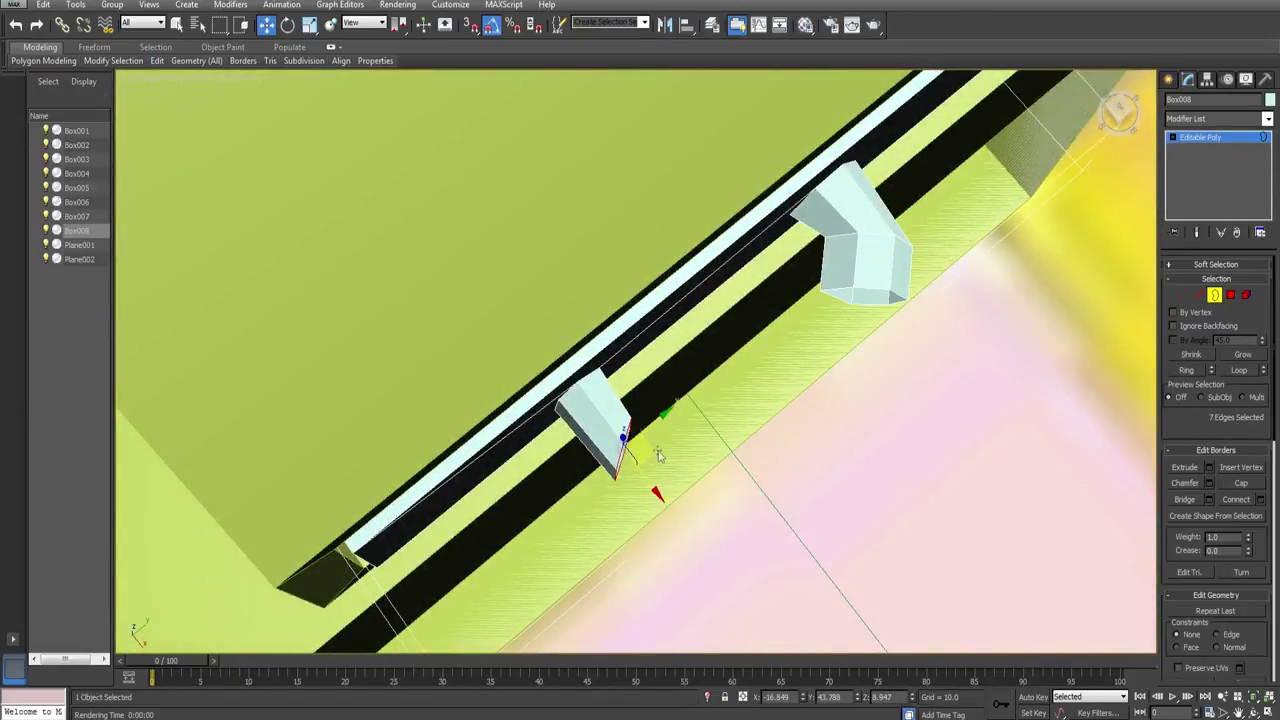
{"action": "left_click_drag", "start_coordinate": [658, 455], "coordinate": [730, 443], "text": "shift"}
Step: Rotate the end borders of both extended tubes further inward to continue the handle's curve
{"action": "left_click", "coordinate": [288, 24]}
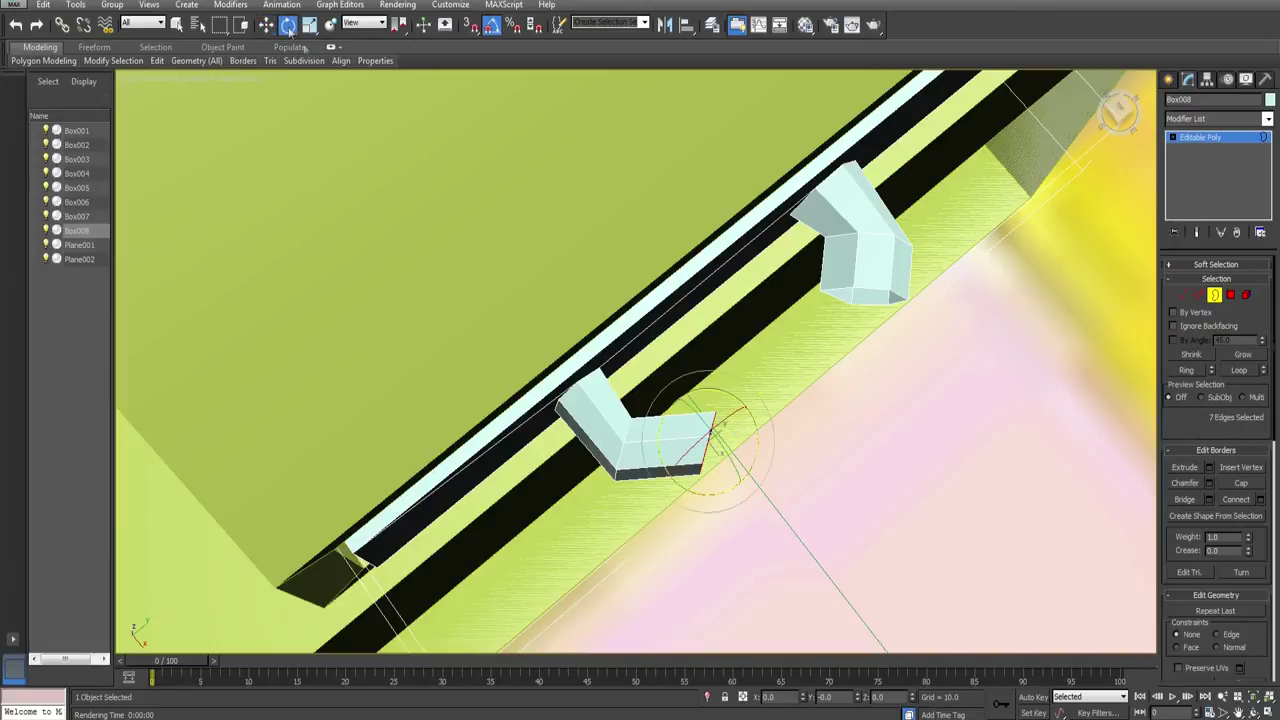
{"action": "left_click_drag", "start_coordinate": [725, 495], "coordinate": [746, 484]}
{"action": "left_click", "coordinate": [906, 299]}
{"action": "left_click_drag", "start_coordinate": [892, 344], "coordinate": [857, 365]}
Step: Add another segment to each handle half with moved copies of the end borders, bringing the ends close together
{"action": "key", "text": "w"}
{"action": "left_click_drag", "start_coordinate": [770, 503], "coordinate": [674, 408]}
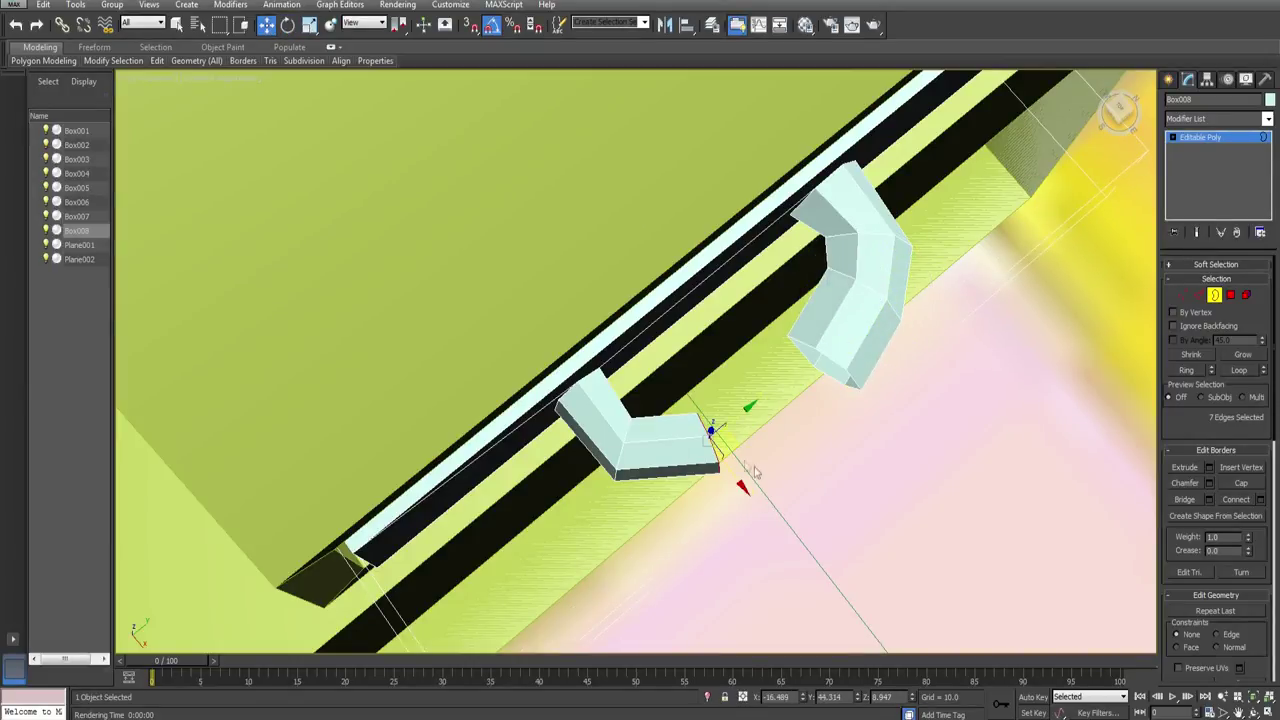
{"action": "left_click_drag", "start_coordinate": [735, 448], "coordinate": [850, 367], "text": "shift"}
Step: Bridge the two facing end borders into one continuous drawer handle and render the view to check it
{"action": "middle_click_drag", "start_coordinate": [850, 367], "coordinate": [735, 335], "text": "alt"}
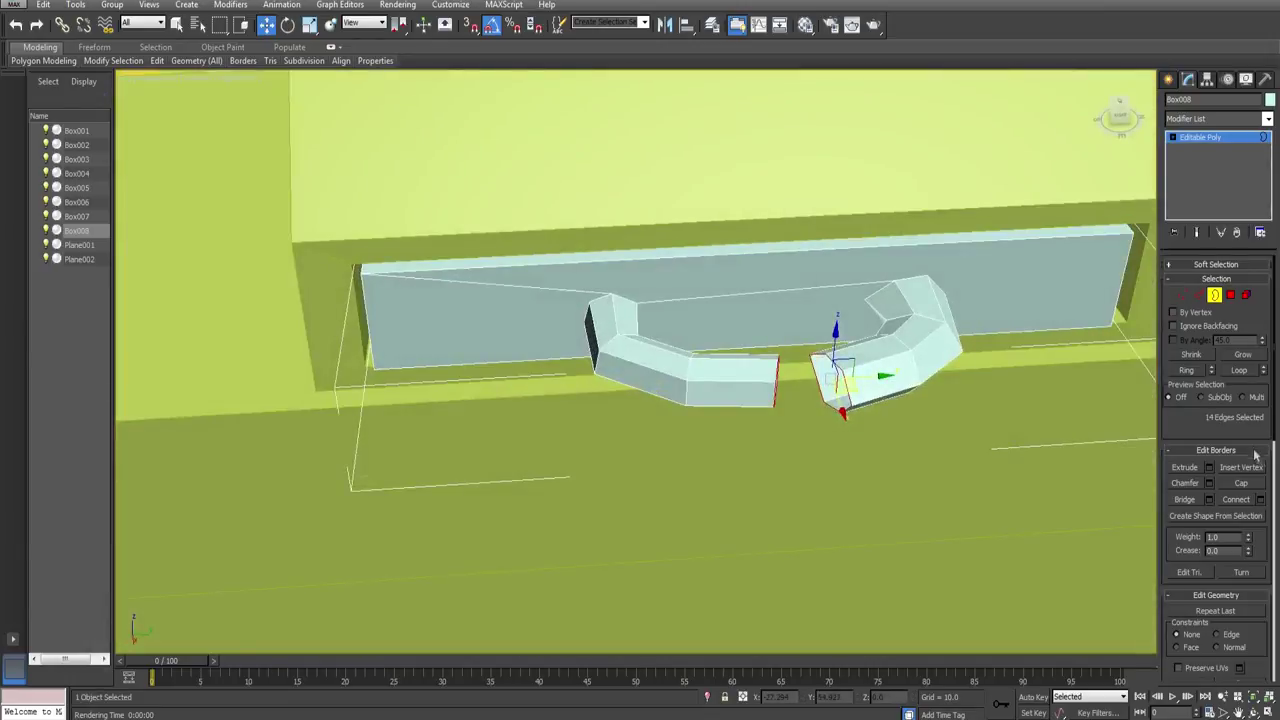
{"action": "left_click", "coordinate": [1184, 499]}
{"action": "left_click", "coordinate": [891, 470]}
{"action": "middle_click_drag", "start_coordinate": [891, 470], "coordinate": [848, 363], "text": "alt"}
{"action": "key", "text": "shift+q"}
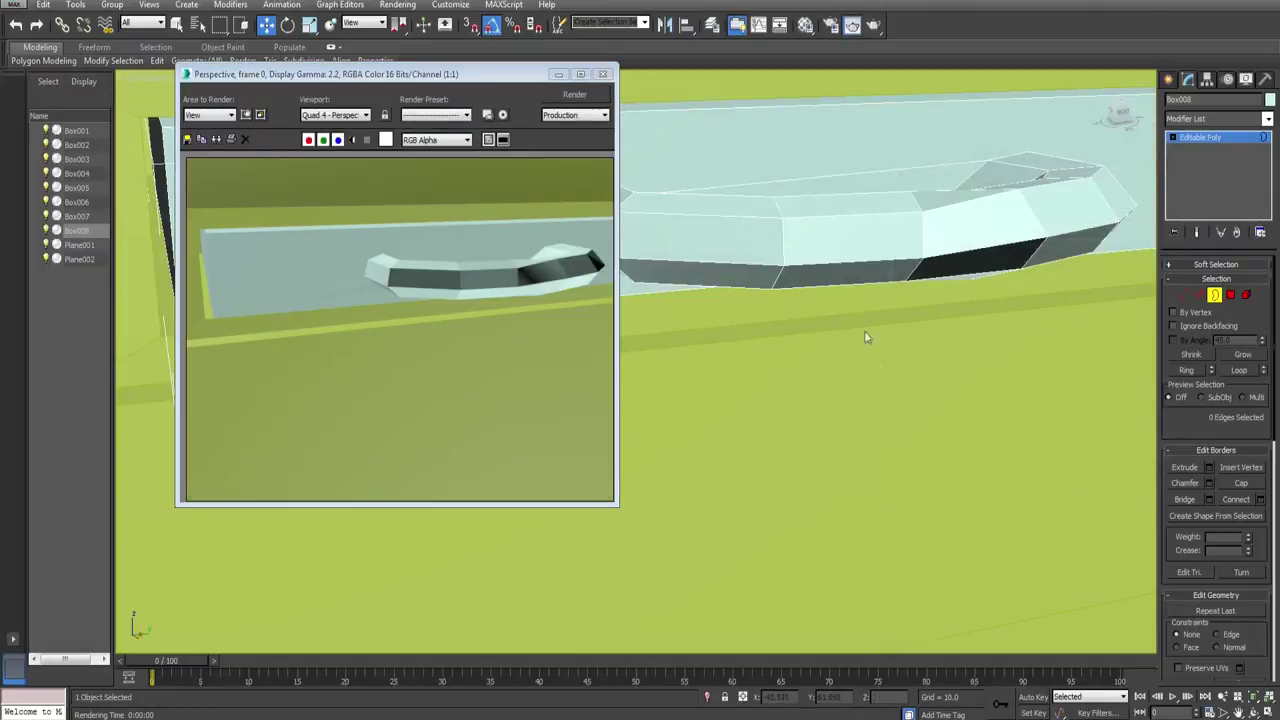
{"action": "left_click", "coordinate": [602, 74]}
{"action": "scroll", "coordinate": [615, 240], "scroll_direction": "down", "scroll_amount": 5}
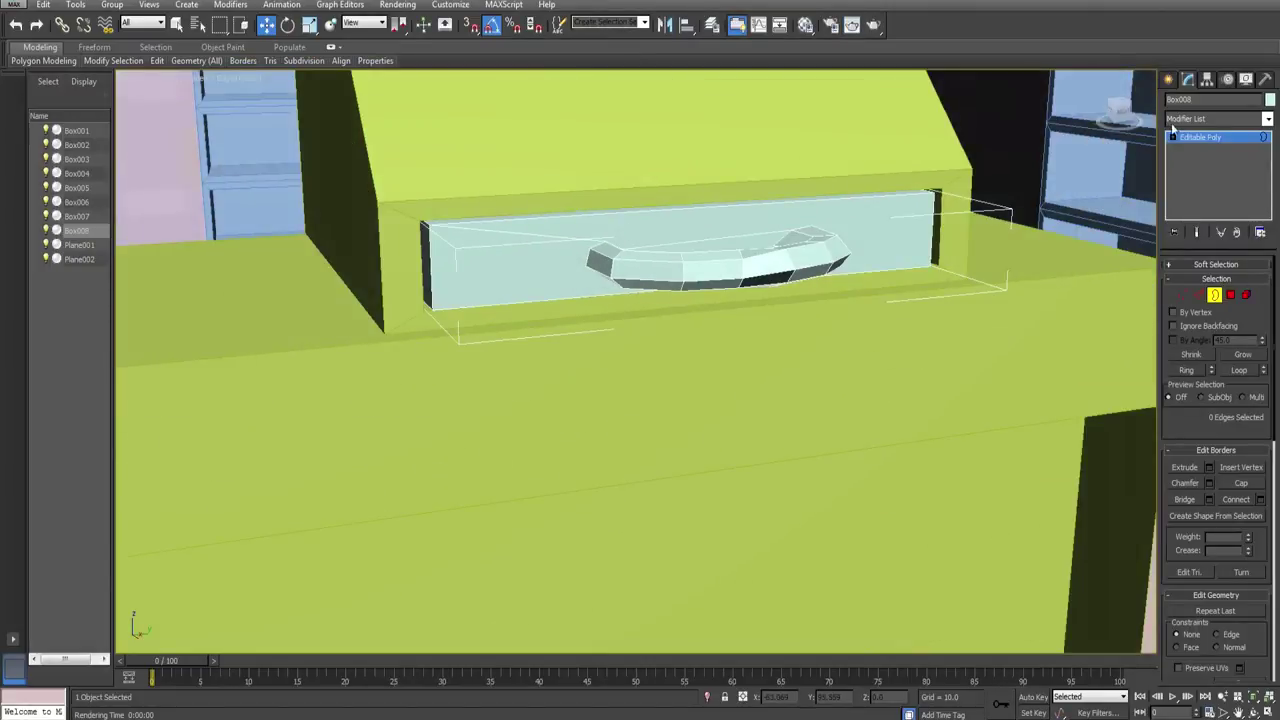
Step: Leave border editing and pull the whole drawer box with its handle most of the way out of the recess
{"action": "left_click", "coordinate": [1169, 82]}
{"action": "middle_click_drag", "start_coordinate": [772, 222], "coordinate": [872, 268], "text": "alt"}
{"action": "left_click_drag", "start_coordinate": [616, 252], "coordinate": [888, 348]}
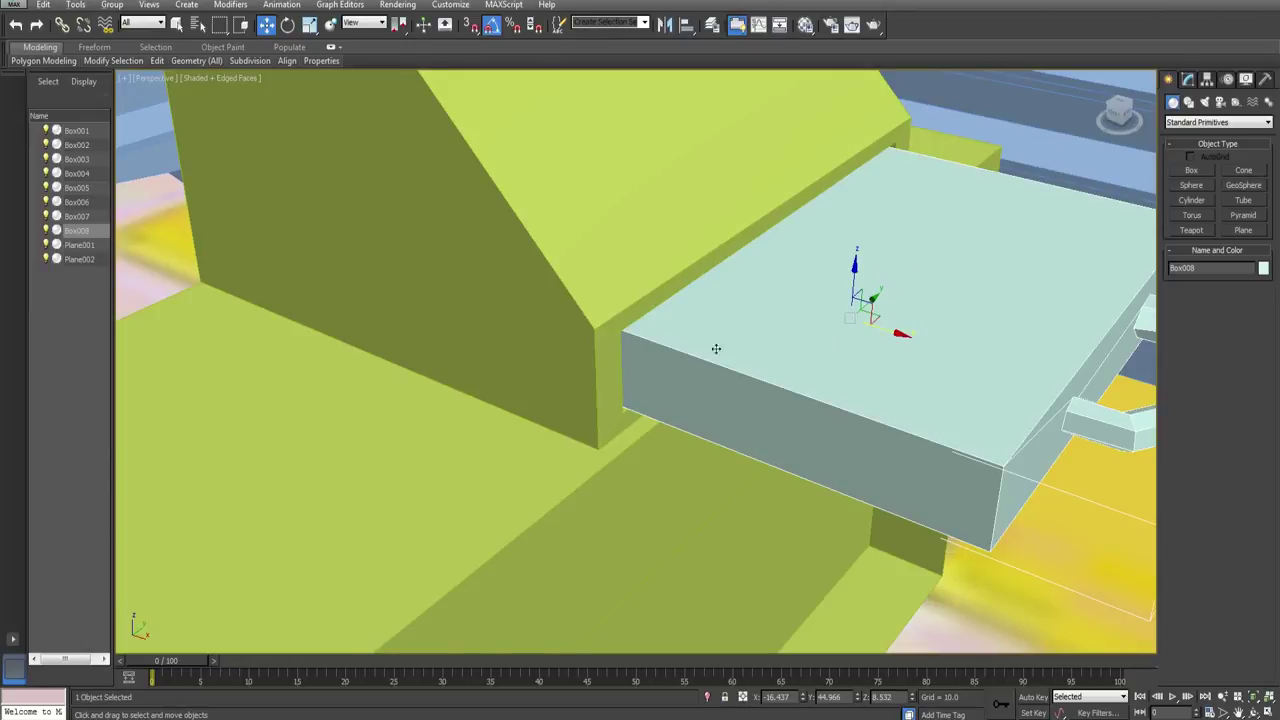
{"action": "middle_click_drag", "start_coordinate": [716, 348], "coordinate": [756, 356], "text": "alt"}
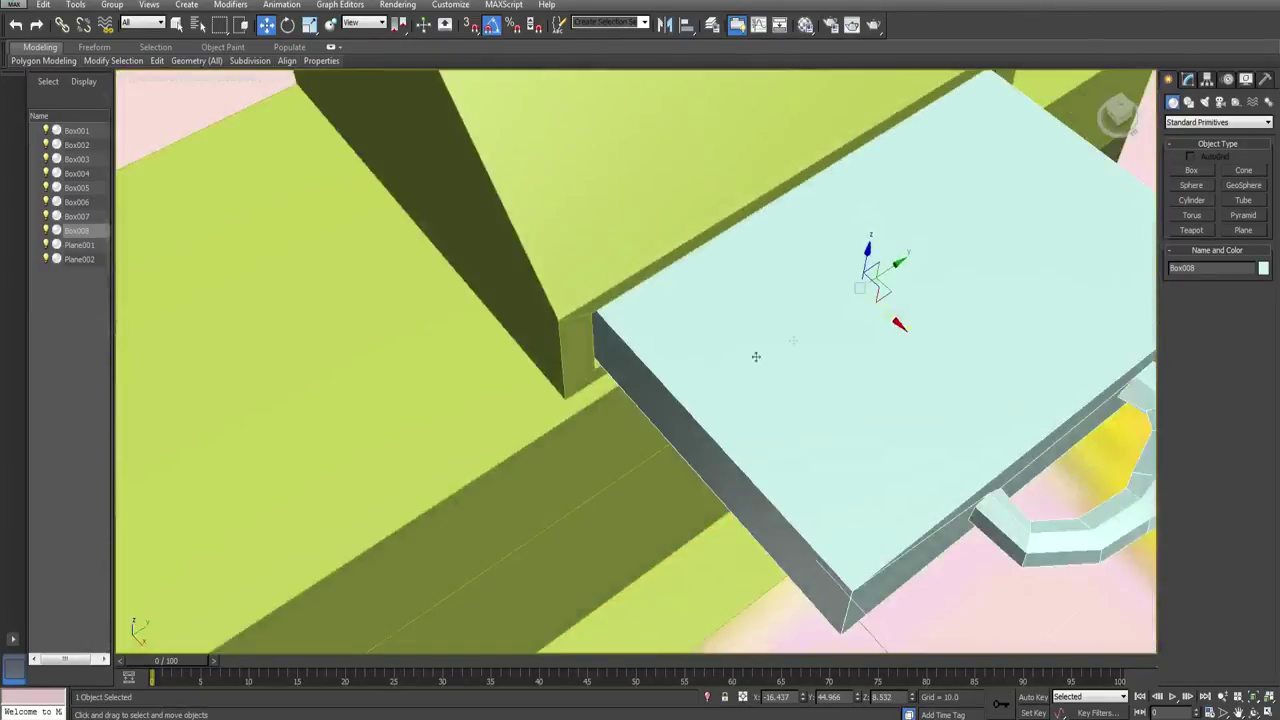
Step: Delete the top face of the drawer box and select the border of the resulting opening
{"action": "left_click", "coordinate": [1188, 80]}
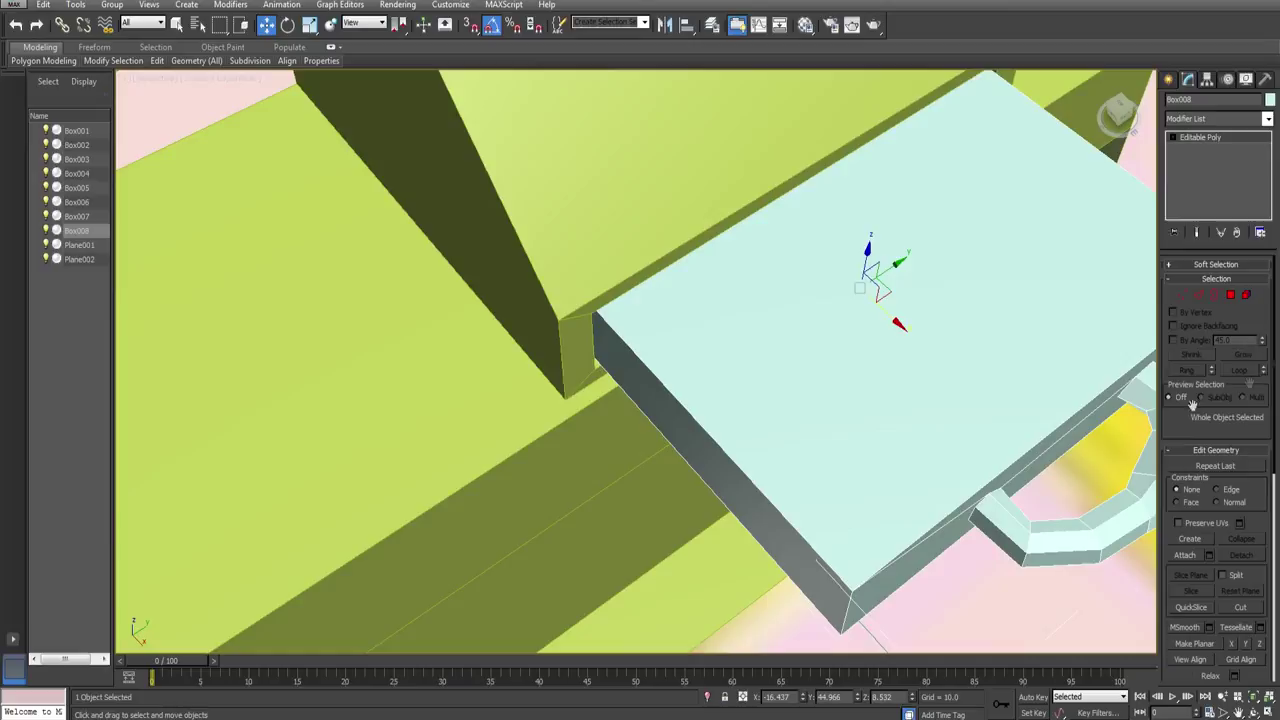
{"action": "left_click", "coordinate": [1204, 296]}
{"action": "left_click", "coordinate": [1245, 296]}
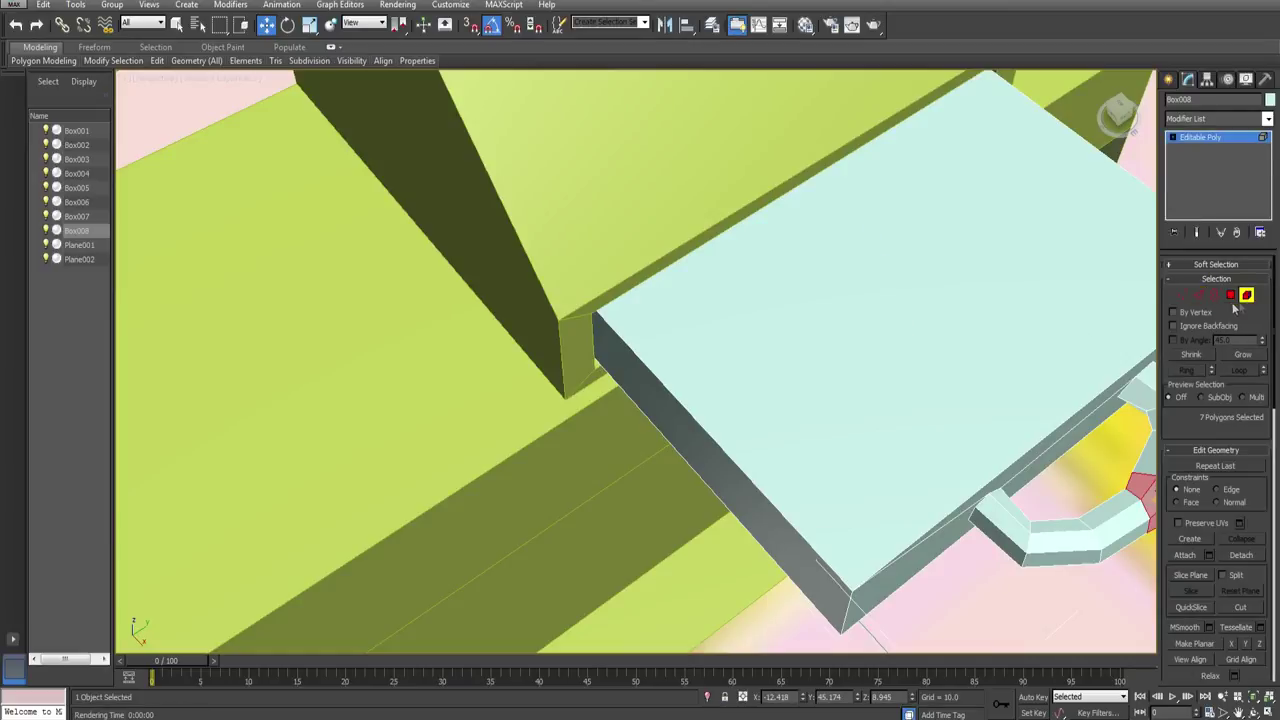
{"action": "left_click", "coordinate": [1230, 295]}
{"action": "left_click", "coordinate": [1230, 295]}
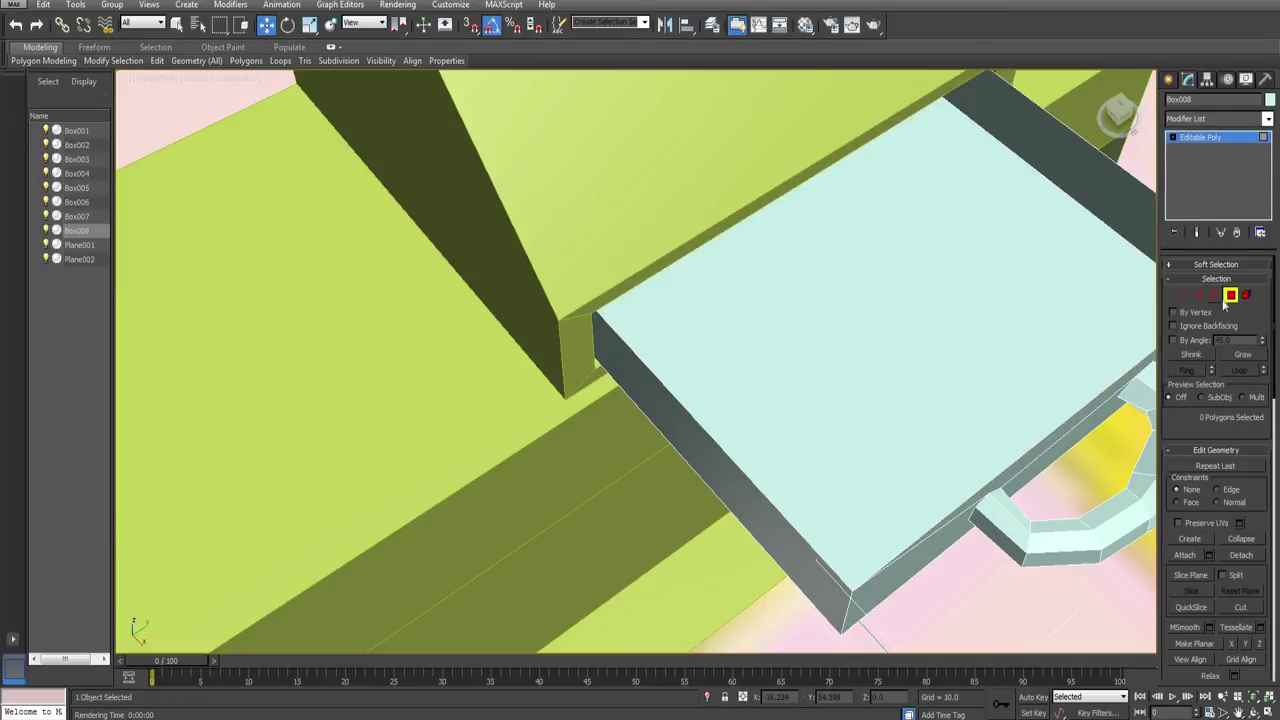
{"action": "left_click", "coordinate": [1214, 295]}
{"action": "left_click", "coordinate": [968, 500]}
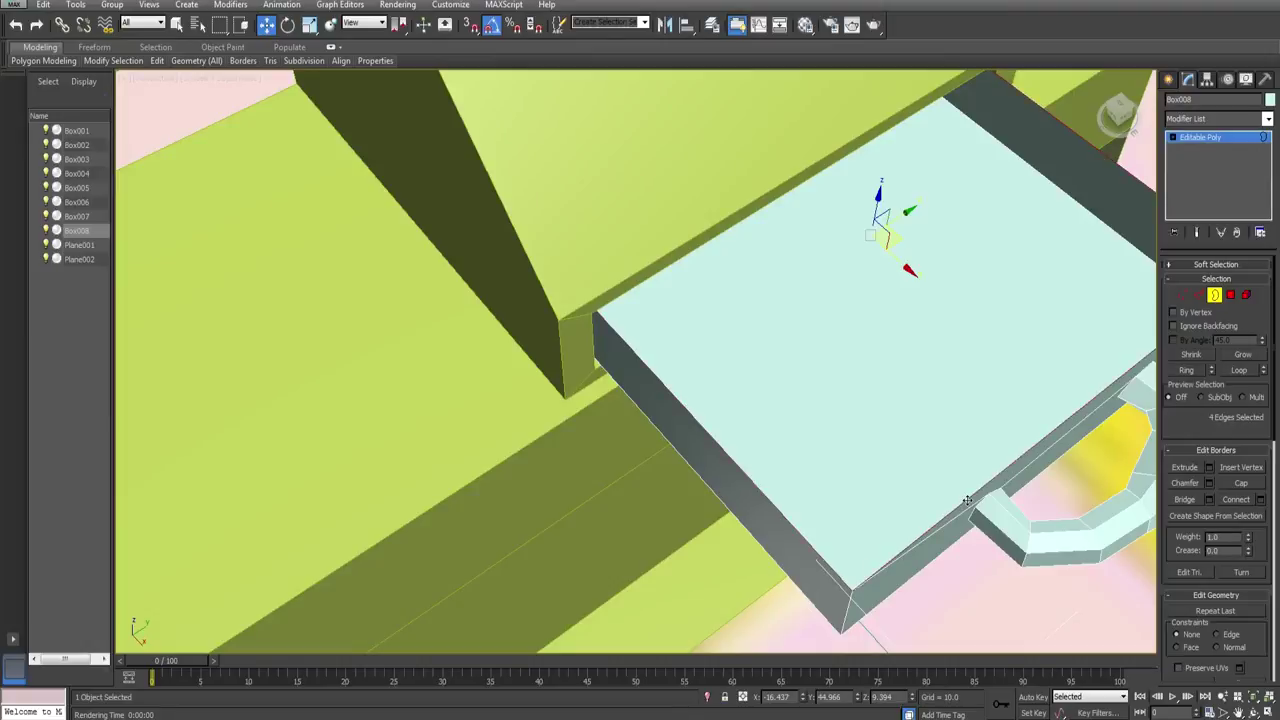
Step: Add a rim around the drawer opening with a scaled-in copy of the border, and extend the border down to form inner walls
{"action": "left_click", "coordinate": [312, 26]}
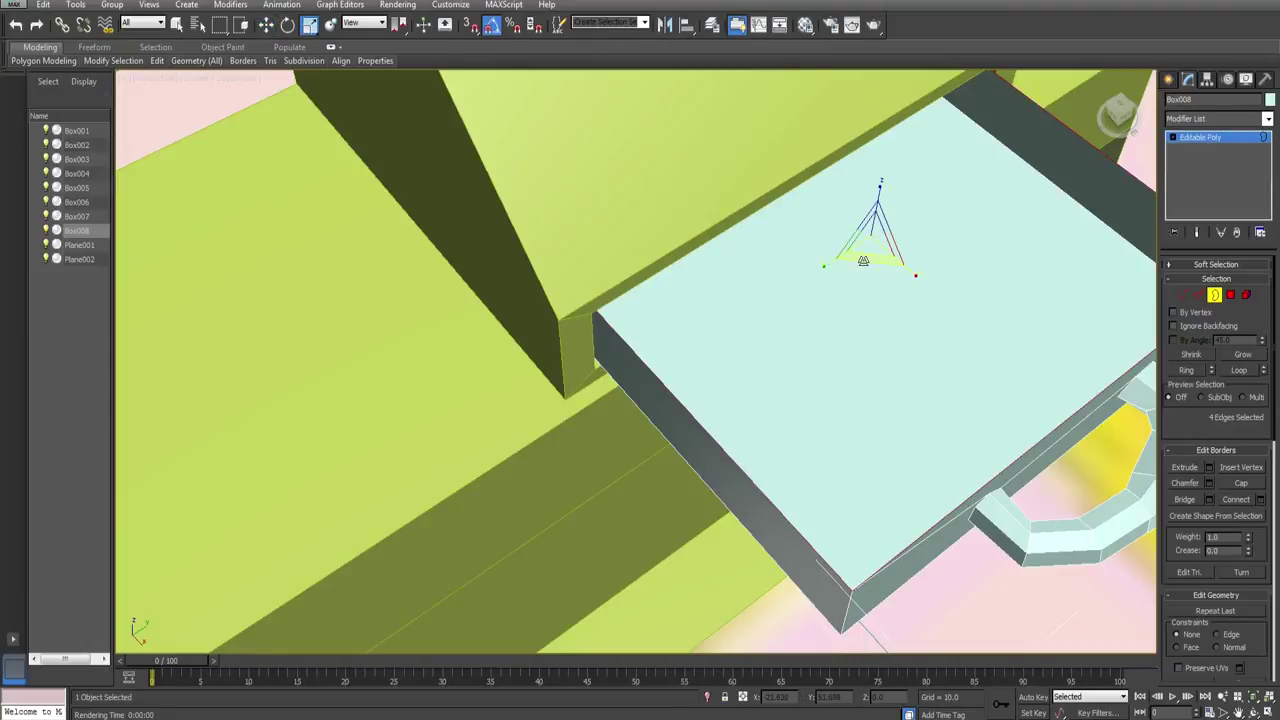
{"action": "left_click_drag", "start_coordinate": [863, 261], "coordinate": [862, 242], "text": "shift"}
{"action": "middle_click_drag", "start_coordinate": [862, 254], "coordinate": [842, 210], "text": "alt"}
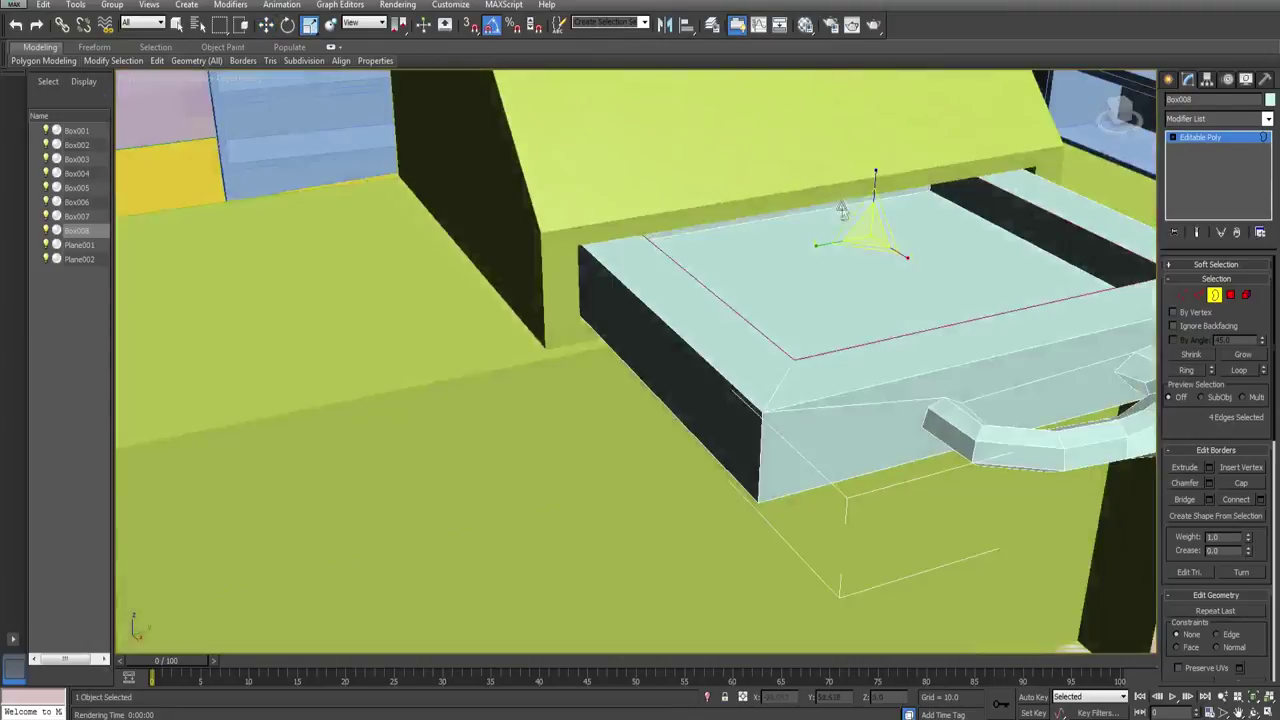
{"action": "key", "text": "w"}
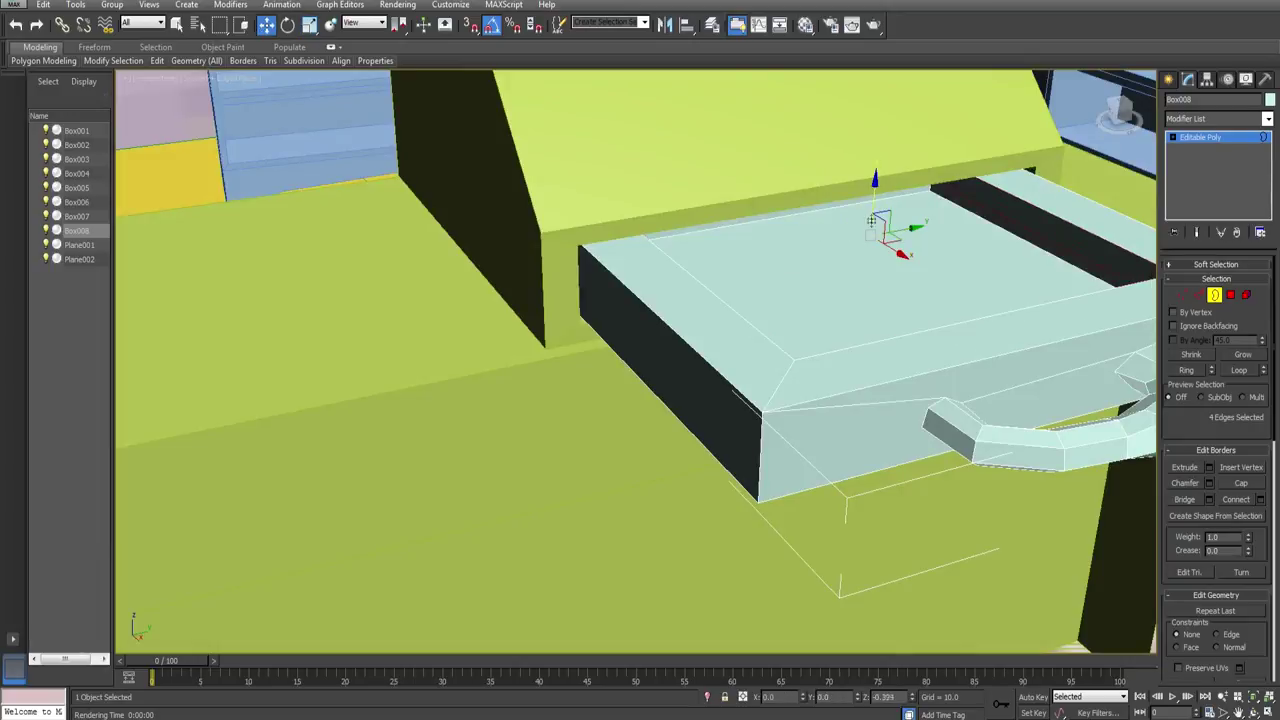
{"action": "left_click_drag", "start_coordinate": [871, 188], "coordinate": [871, 228]}
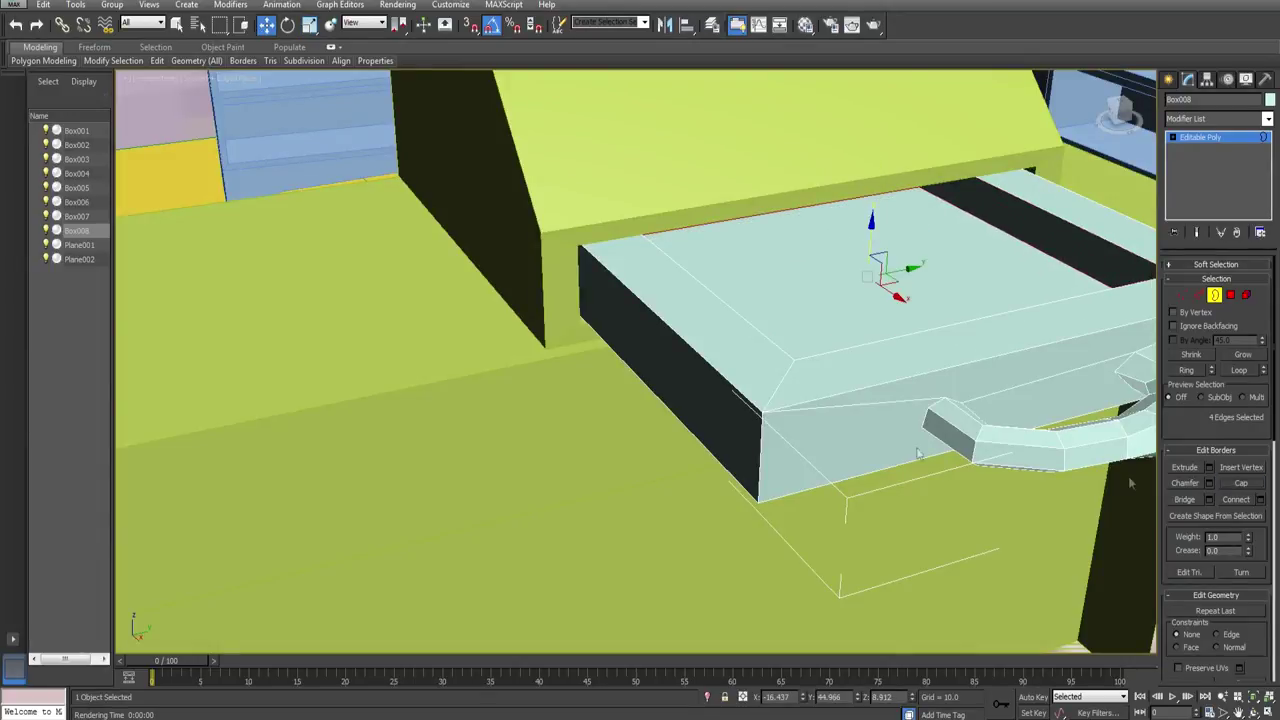
Step: Render the view to check the hollowed drawer, and slide the whole drawer mostly back into the cash register
{"action": "middle_click_drag", "start_coordinate": [840, 420], "coordinate": [725, 410], "text": "alt"}
{"action": "key", "text": "shift+q"}
{"action": "key", "text": "shift+q"}
{"action": "key", "text": "shift+q"}
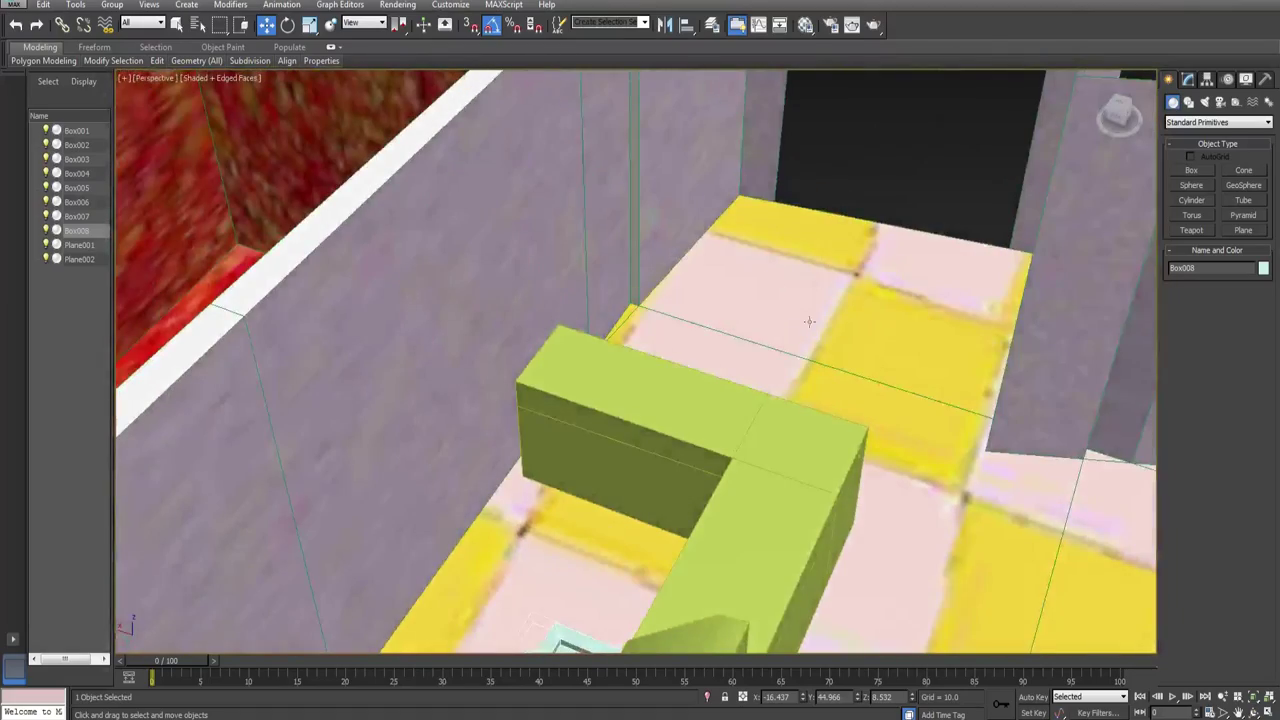
{"action": "middle_click_drag", "start_coordinate": [803, 525], "coordinate": [521, 411], "text": "alt"}
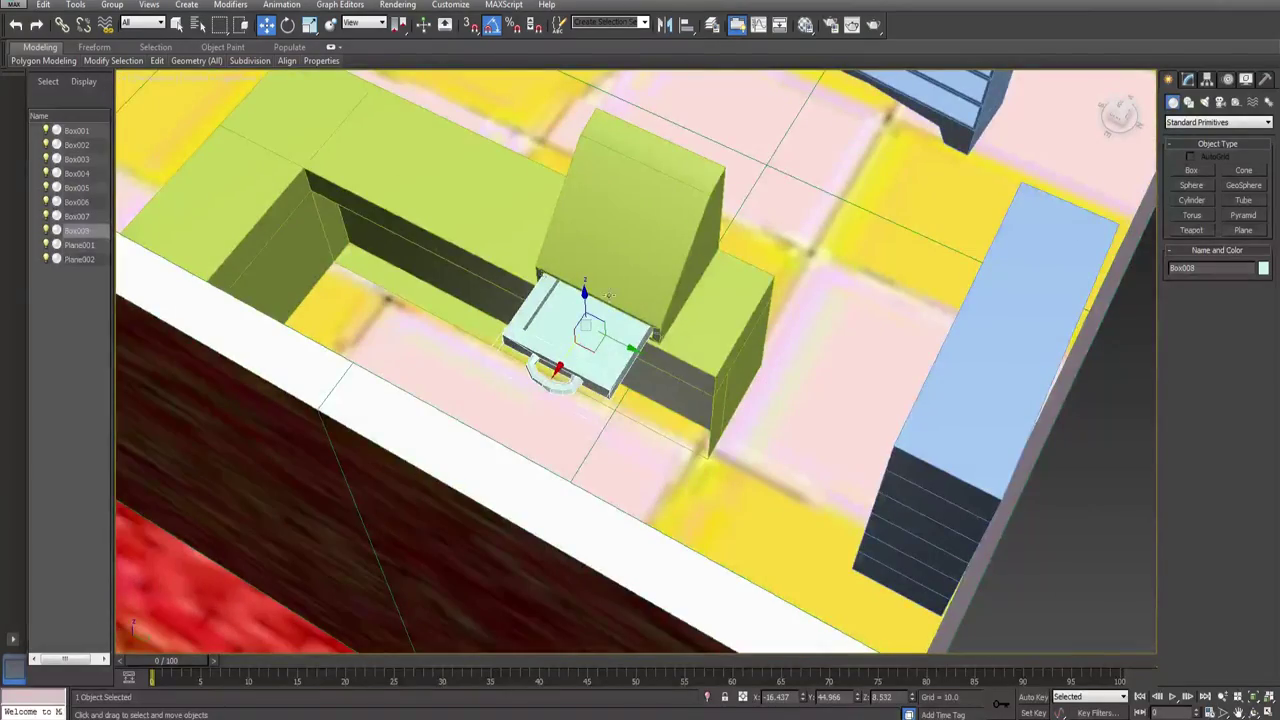
{"action": "middle_click_drag", "start_coordinate": [535, 320], "coordinate": [680, 300], "text": "alt"}
{"action": "middle_click_drag", "start_coordinate": [356, 383], "coordinate": [844, 388], "text": "alt"}
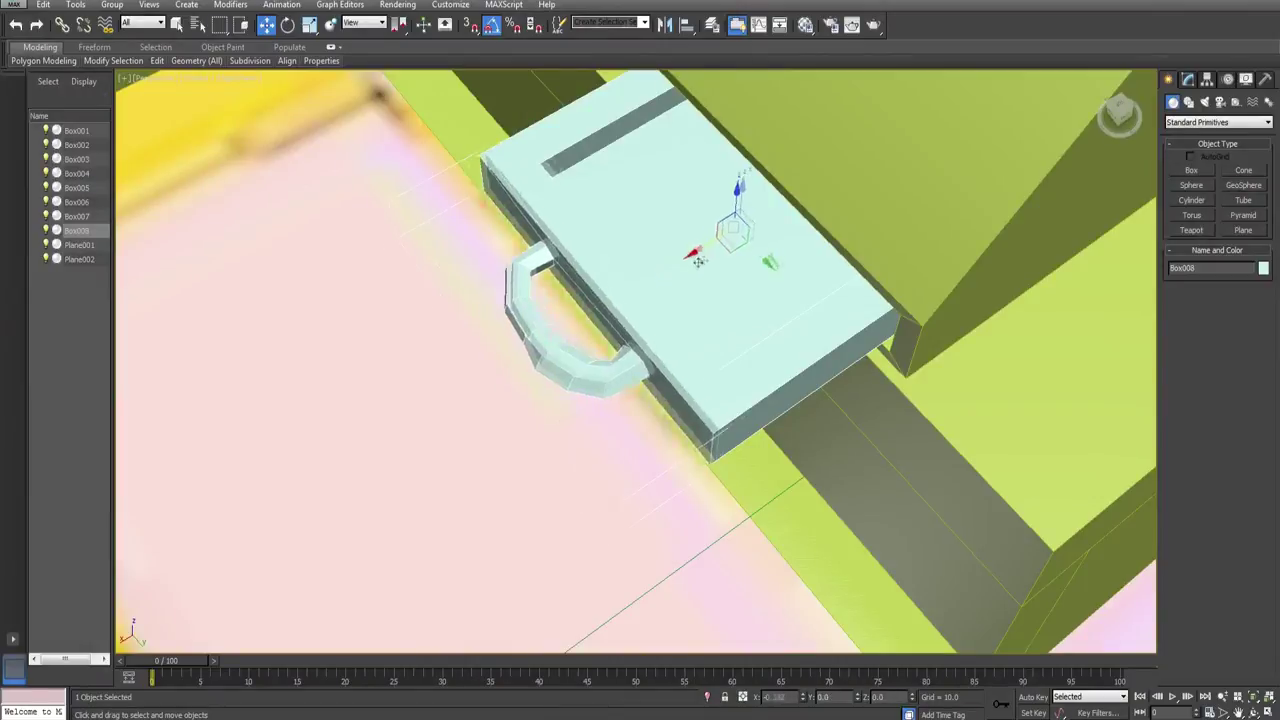
{"action": "left_click_drag", "start_coordinate": [856, 190], "coordinate": [861, 187]}
{"action": "middle_click_drag", "start_coordinate": [937, 337], "coordinate": [640, 500]}
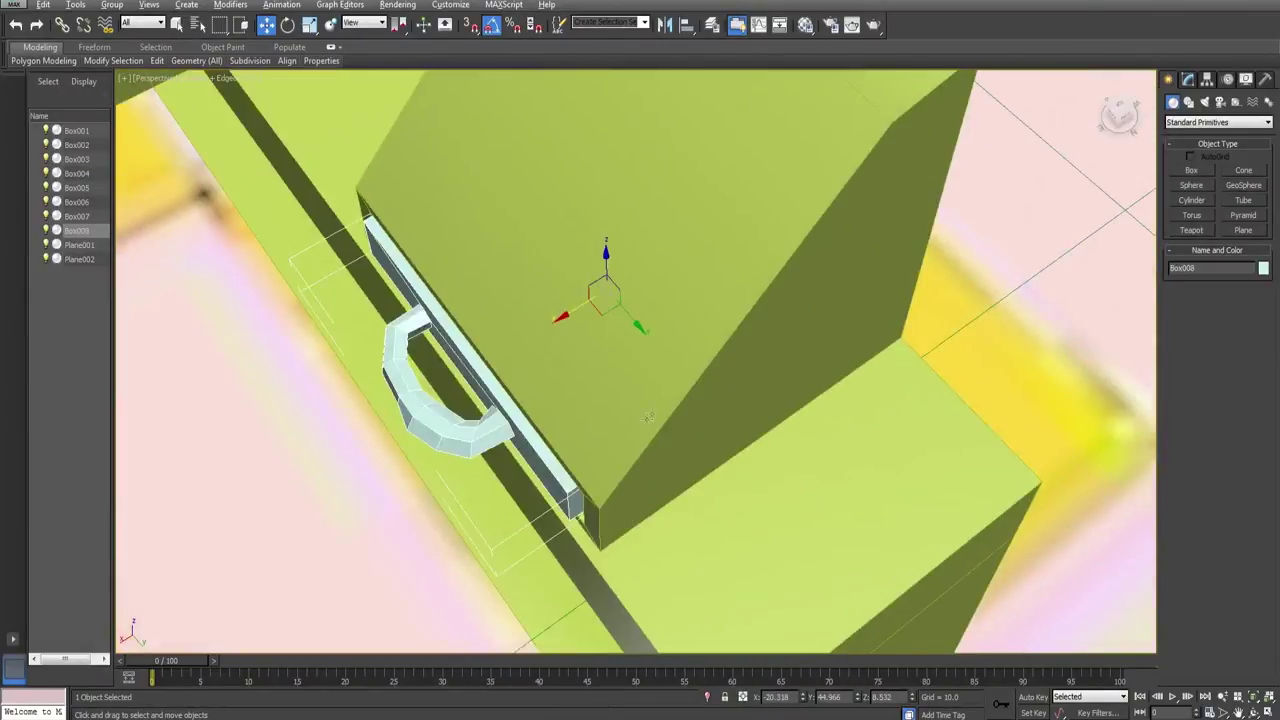
Step: Create a cylinder with a radius of about 1.1 and height of about 2.9 in front of the shelf unit, raised to about Z 0.87
{"action": "middle_click_drag", "start_coordinate": [560, 340], "coordinate": [735, 320], "text": "alt"}
{"action": "scroll", "coordinate": [608, 342], "scroll_direction": "down", "scroll_amount": 6}
{"action": "mouse_move", "coordinate": [730, 175]}
{"action": "middle_mouse_down"}
{"action": "mouse_move", "coordinate": [908, 236]}
{"action": "mouse_move", "coordinate": [908, 210]}
{"action": "mouse_move", "coordinate": [652, 185]}
{"action": "mouse_move", "coordinate": [666, 165]}
{"action": "mouse_move", "coordinate": [720, 152]}
{"action": "middle_mouse_up"}
{"action": "scroll", "coordinate": [908, 234], "scroll_direction": "up", "scroll_amount": 4}
{"action": "scroll", "coordinate": [652, 185], "scroll_direction": "up", "scroll_amount": 4}
{"action": "middle_click_drag", "start_coordinate": [720, 220], "coordinate": [1110, 105]}
{"action": "left_click", "coordinate": [1194, 200]}
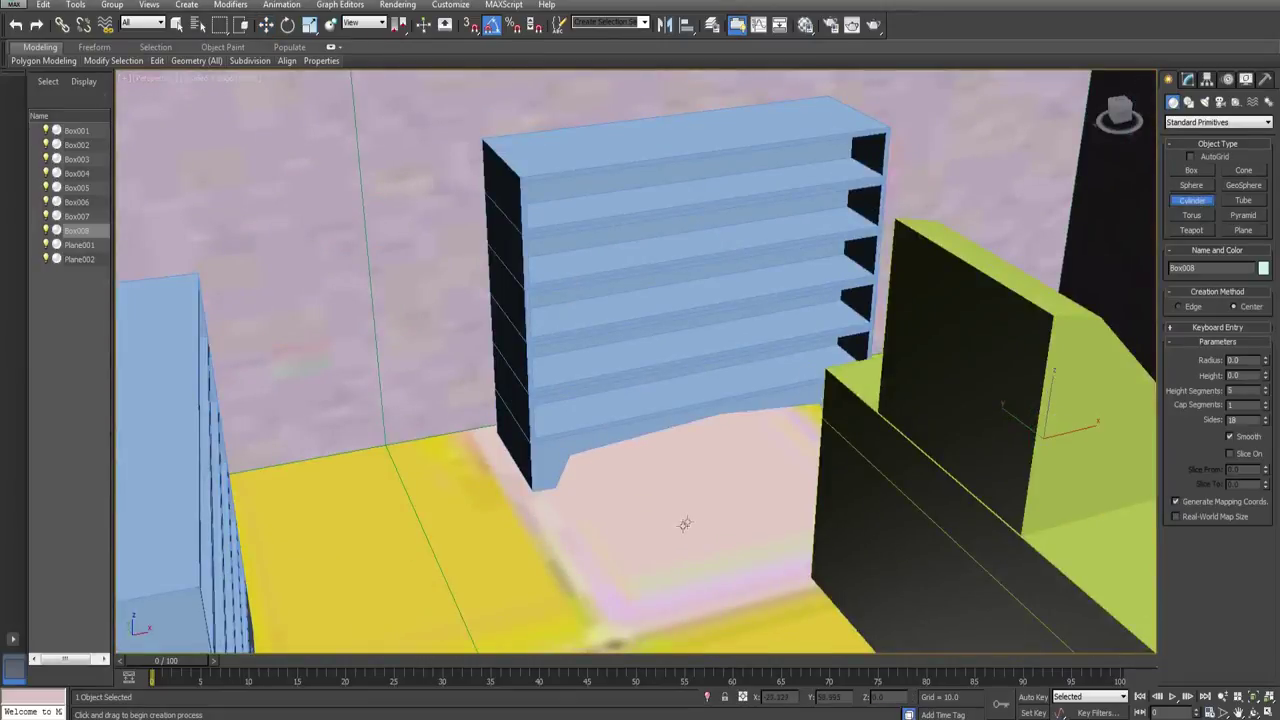
{"action": "left_click_drag", "start_coordinate": [685, 524], "coordinate": [707, 531]}
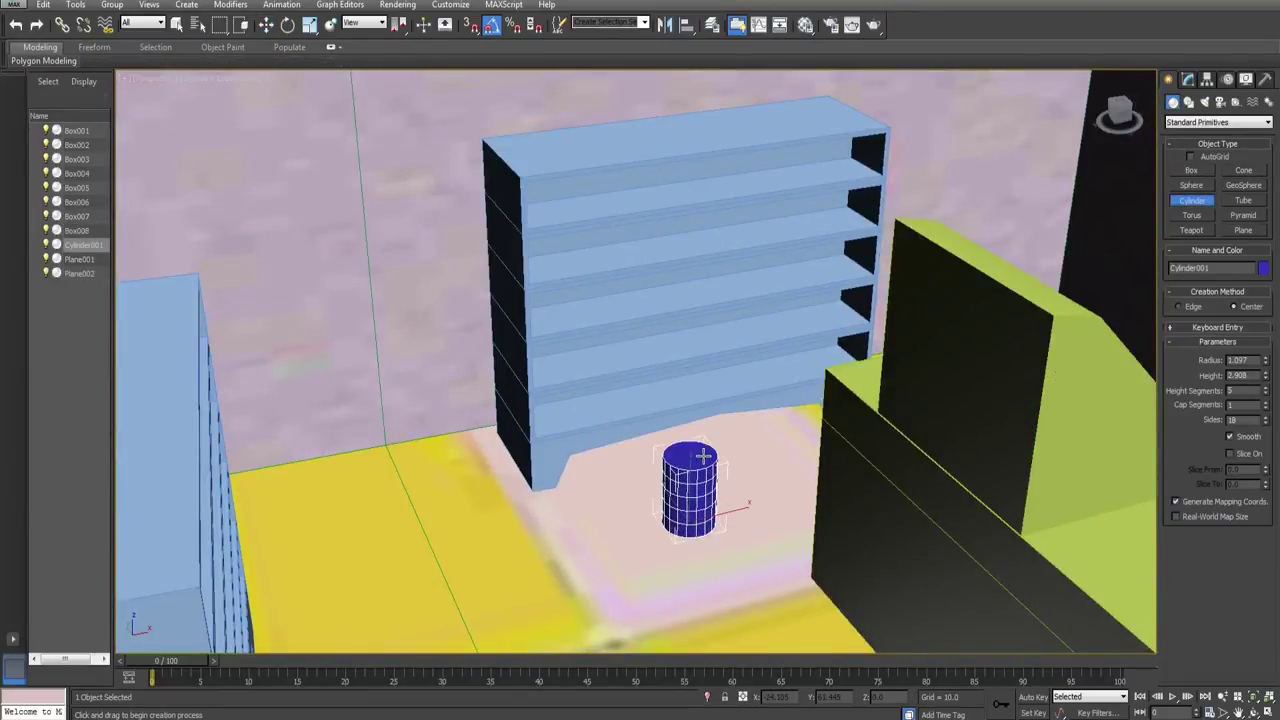
{"action": "key", "text": "w"}
{"action": "key", "text": "z"}
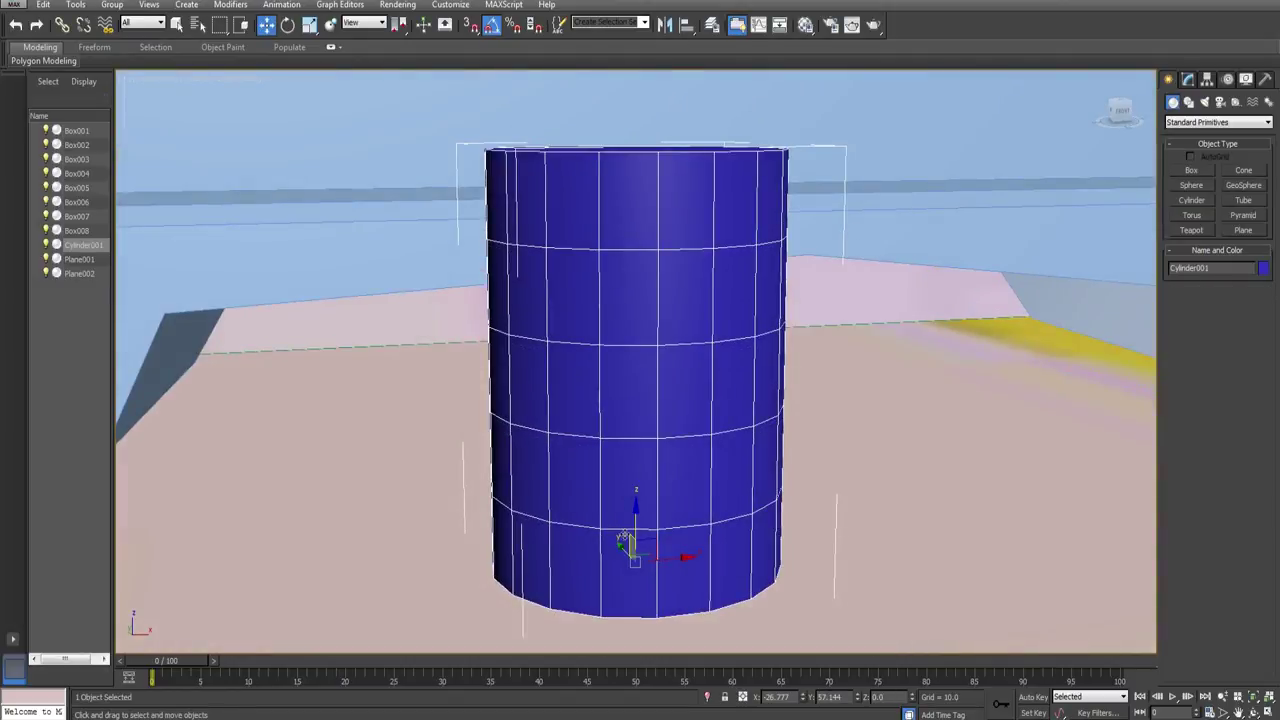
{"action": "left_click_drag", "start_coordinate": [622, 538], "coordinate": [641, 330]}
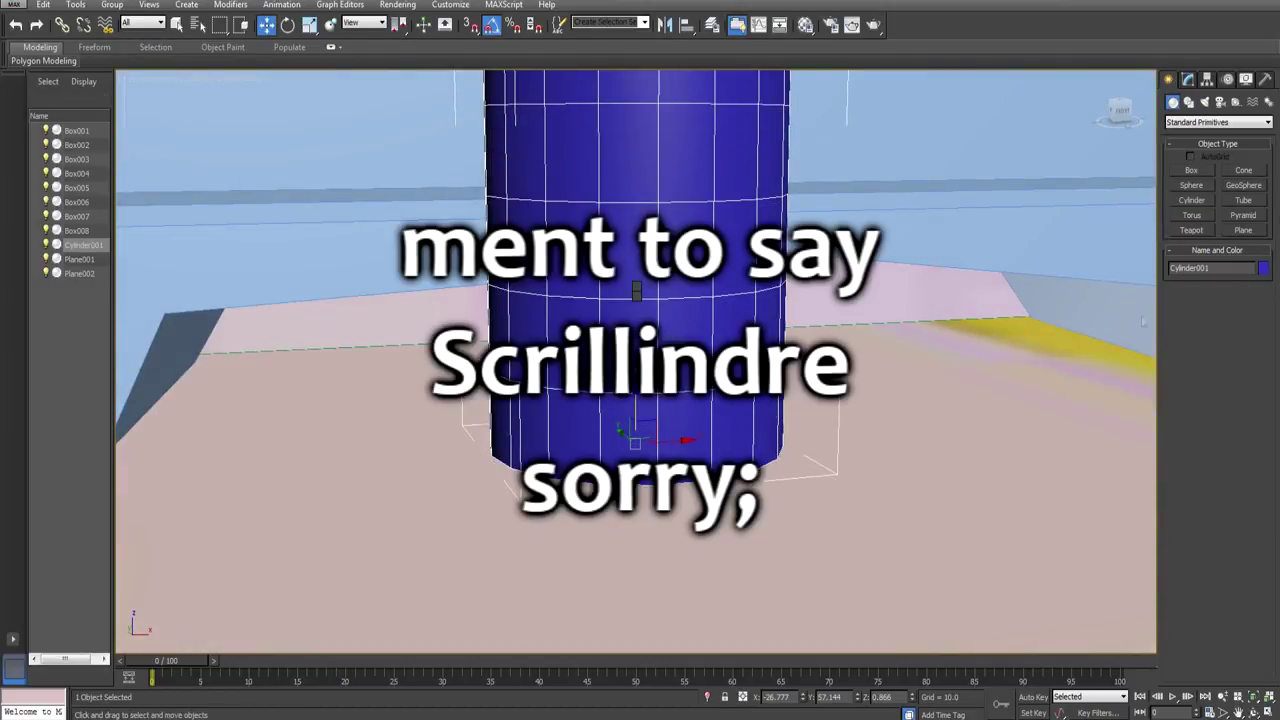
Step: Reduce the cylinder to 1 height segment and 10 sides
{"action": "left_click", "coordinate": [1189, 79]}
{"action": "left_click", "coordinate": [1265, 317]}
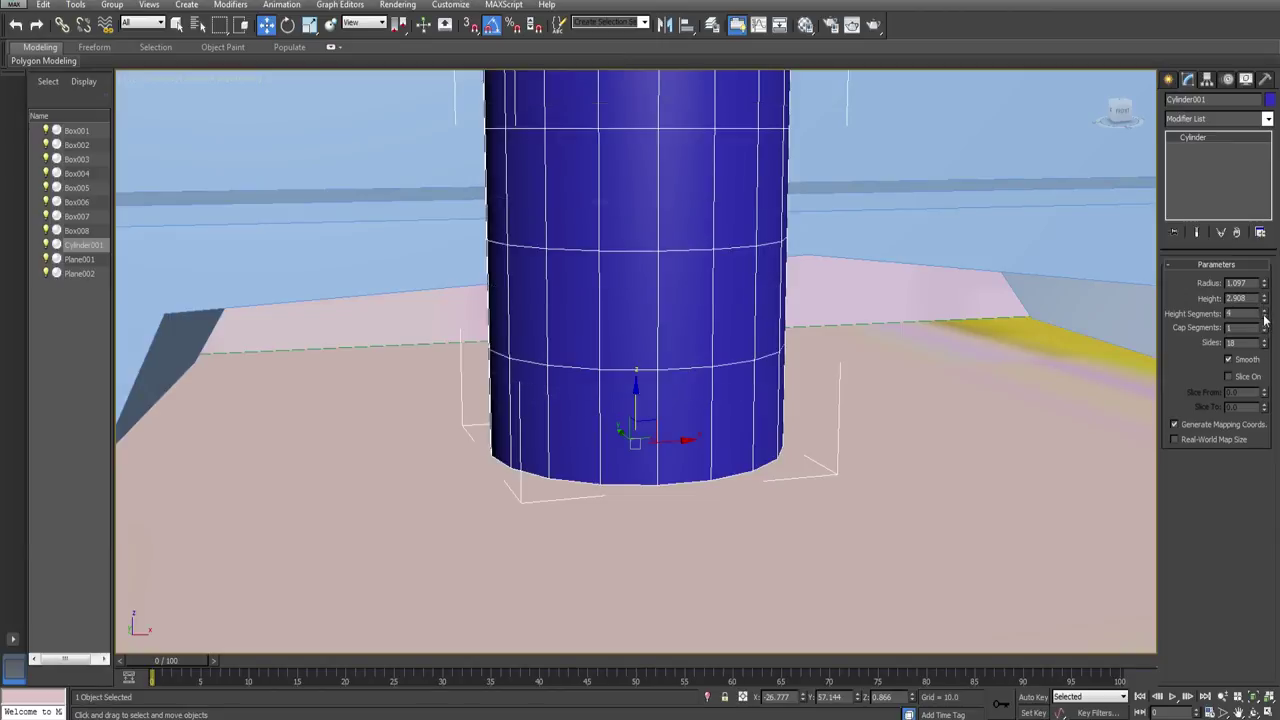
{"action": "left_click", "coordinate": [1265, 317]}
{"action": "left_click", "coordinate": [1265, 317]}
{"action": "left_click", "coordinate": [1265, 317]}
{"action": "left_click_drag", "start_coordinate": [1267, 358], "coordinate": [1273, 393]}
{"action": "scroll", "coordinate": [728, 430], "scroll_direction": "down", "scroll_amount": 4}
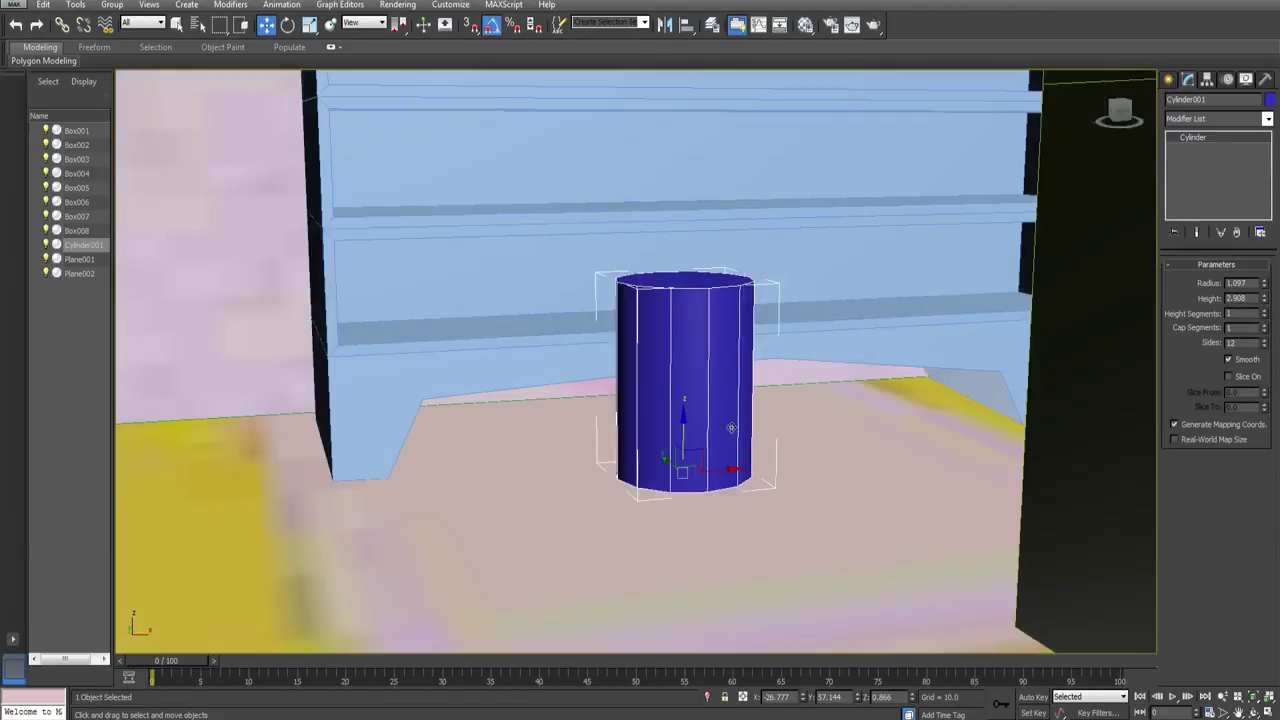
{"action": "middle_click_drag", "start_coordinate": [730, 429], "coordinate": [714, 462], "text": "alt"}
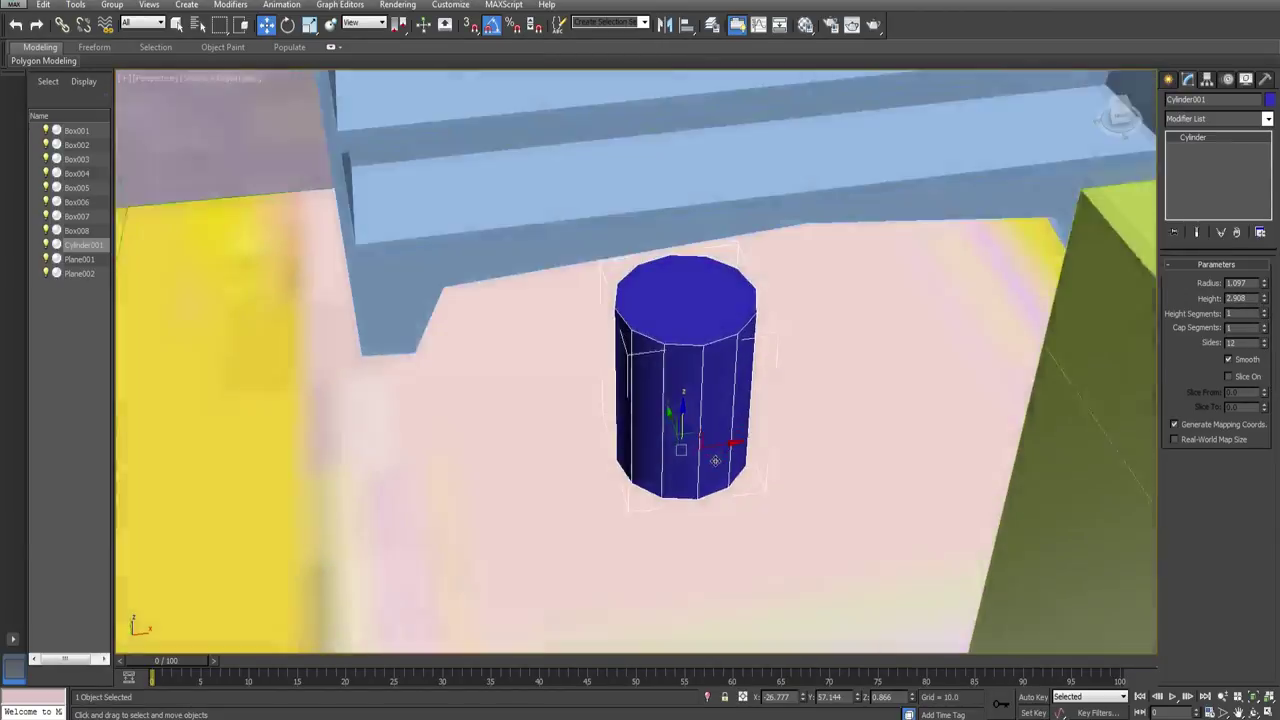
{"action": "left_click", "coordinate": [1265, 346]}
{"action": "left_click", "coordinate": [1265, 346]}
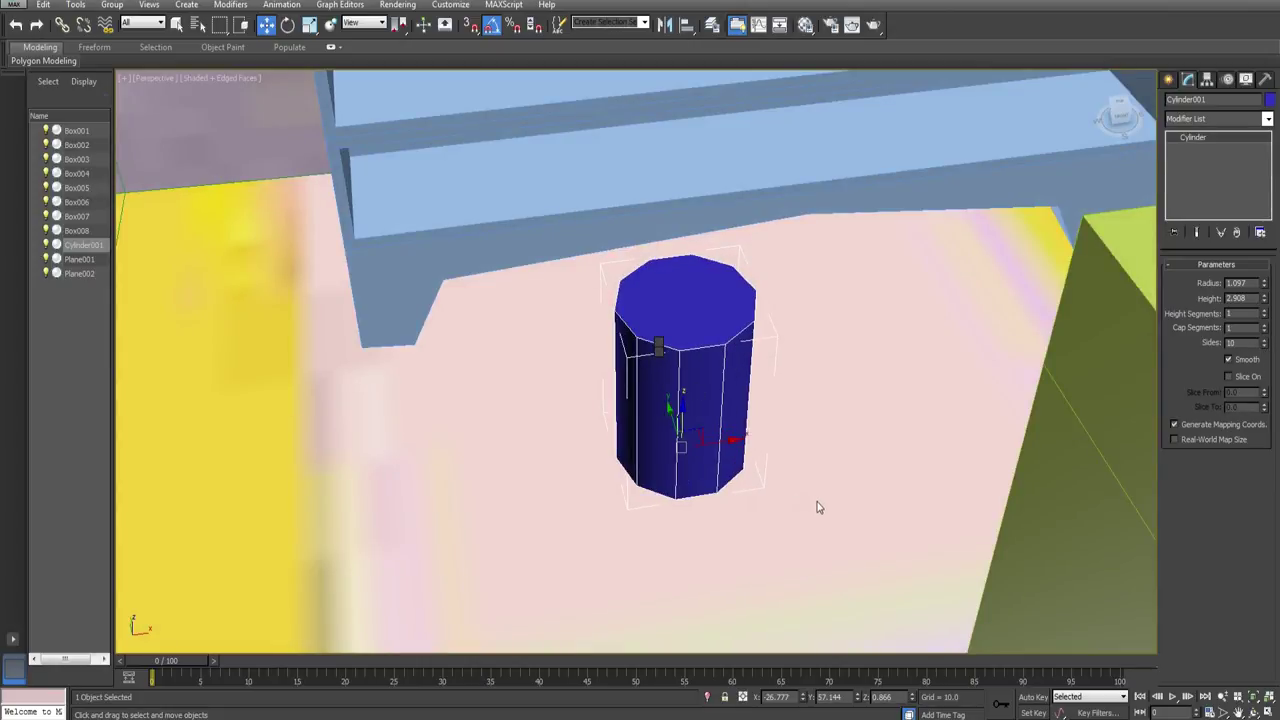
Step: Convert the cylinder to an editable poly and delete its top and bottom cap faces
{"action": "middle_click_drag", "start_coordinate": [714, 424], "coordinate": [684, 485], "text": "alt"}
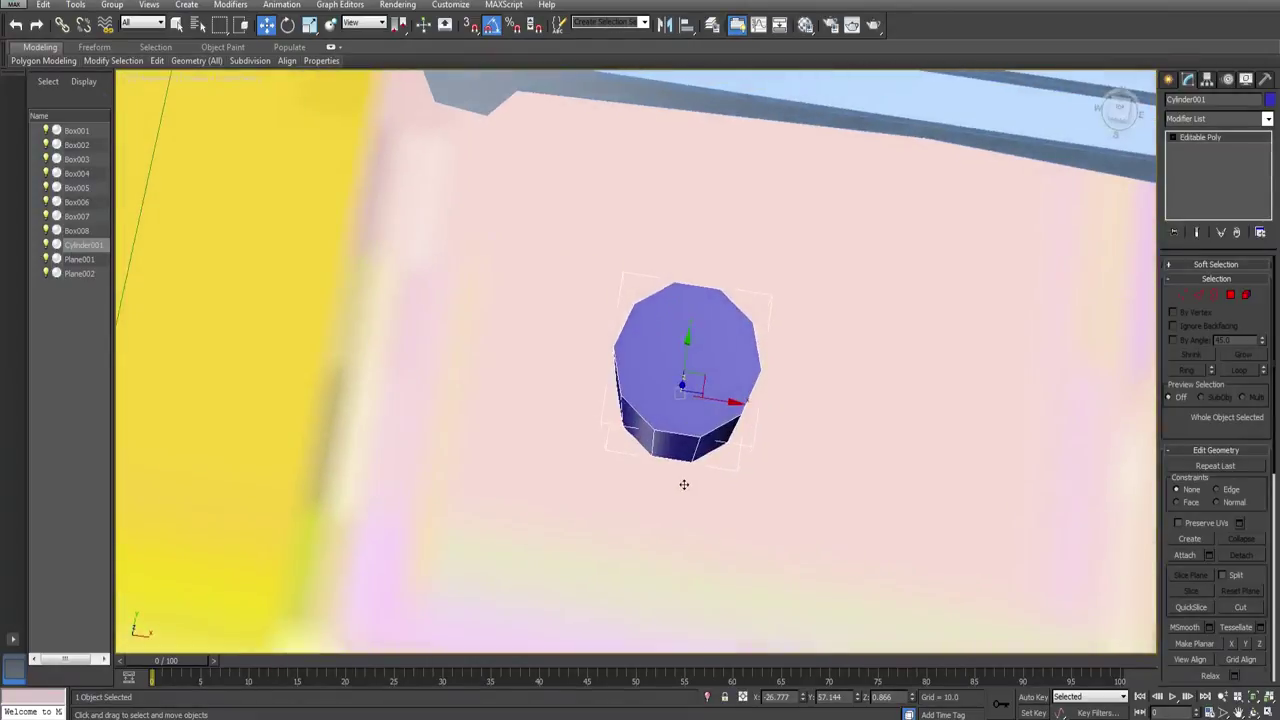
{"action": "left_click", "coordinate": [1231, 296]}
{"action": "left_click", "coordinate": [686, 349]}
{"action": "key", "text": "Delete"}
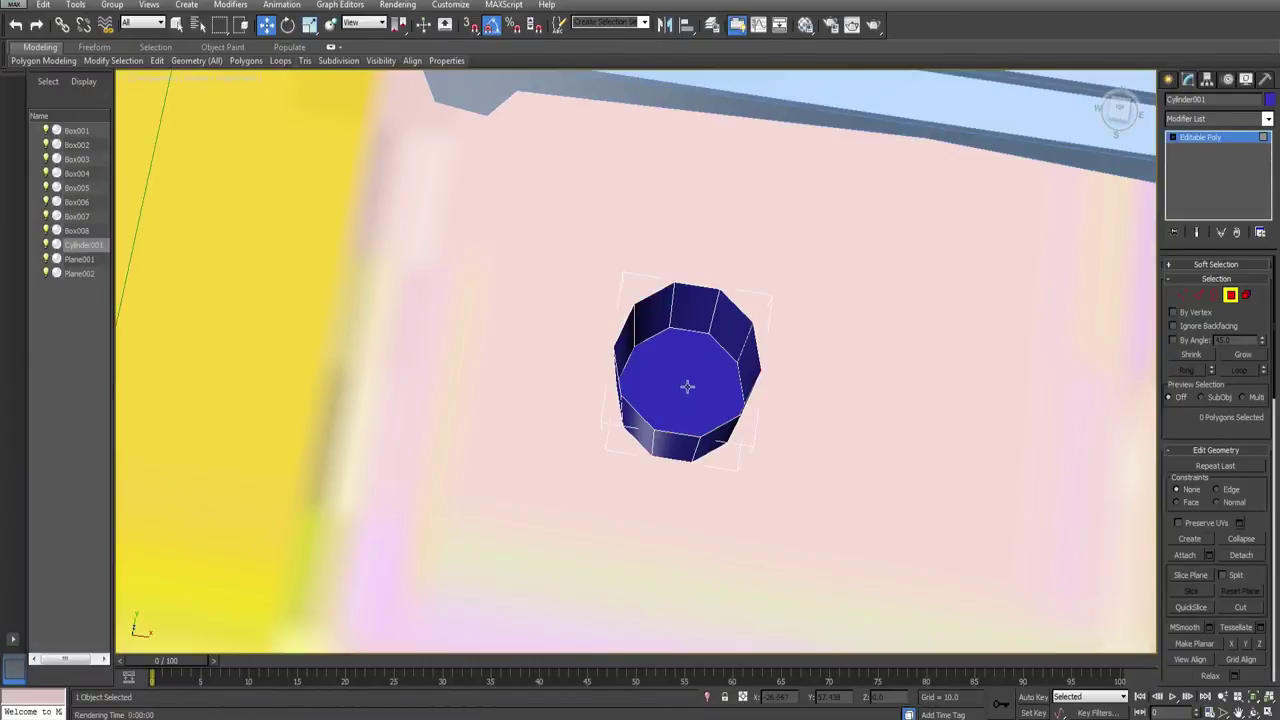
{"action": "left_click", "coordinate": [688, 398]}
{"action": "key", "text": "Delete"}
{"action": "middle_click_drag", "start_coordinate": [688, 398], "coordinate": [700, 340], "text": "alt"}
{"action": "left_click", "coordinate": [1214, 296]}
{"action": "middle_click_drag", "start_coordinate": [830, 400], "coordinate": [829, 364], "text": "alt"}
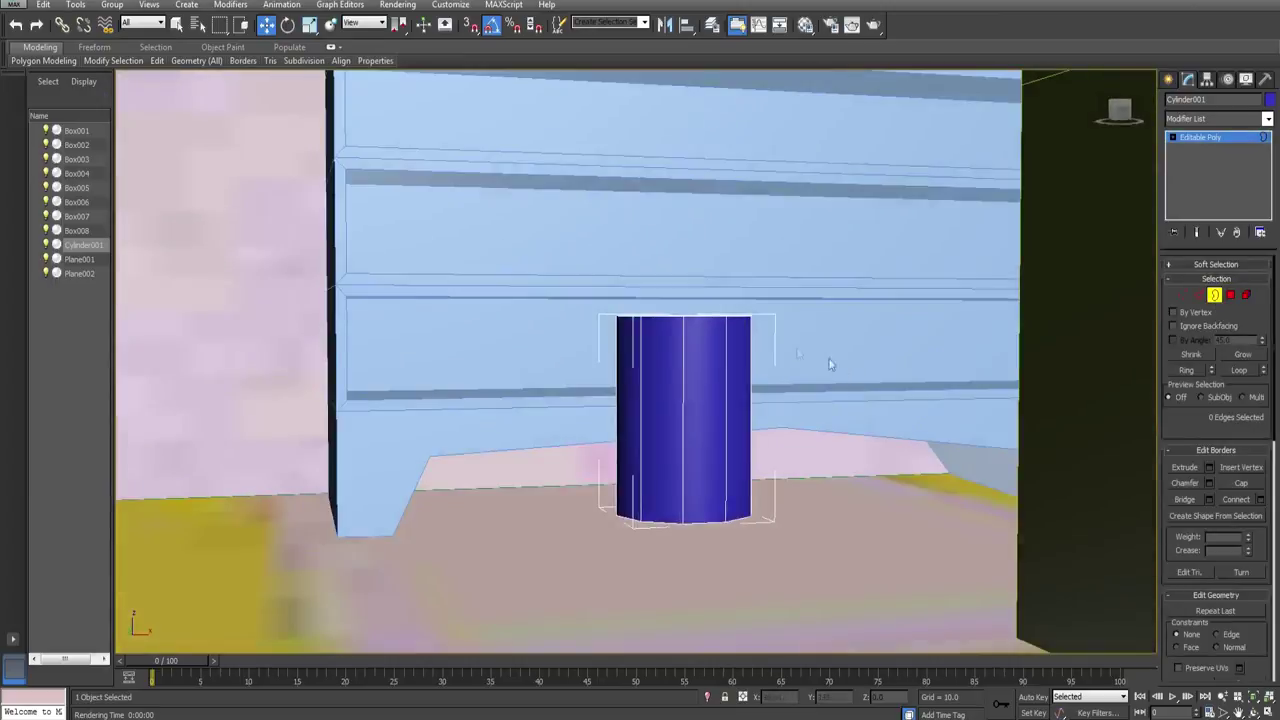
Step: Leave border editing and scale the whole cylinder to 74 percent in X and Y, keeping its height
{"action": "left_click", "coordinate": [1168, 79]}
{"action": "left_click", "coordinate": [309, 25]}
{"action": "middle_click_drag", "start_coordinate": [700, 470], "coordinate": [676, 518], "text": "alt"}
{"action": "left_click_drag", "start_coordinate": [676, 520], "coordinate": [677, 512]}
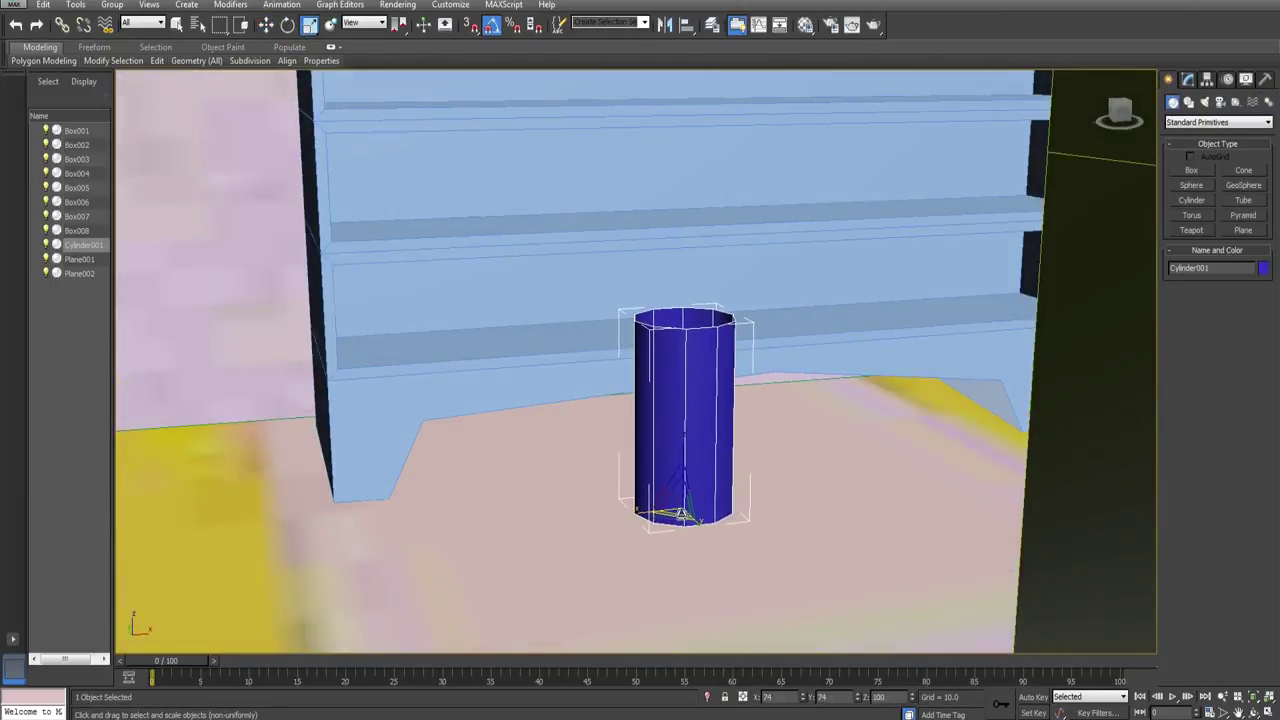
Step: Extend the cylinder's top border upward with a copy and scale it inward to form the bottle's first tapered shoulder
{"action": "left_click", "coordinate": [1189, 80]}
{"action": "left_click", "coordinate": [1215, 295]}
{"action": "key", "text": "w"}
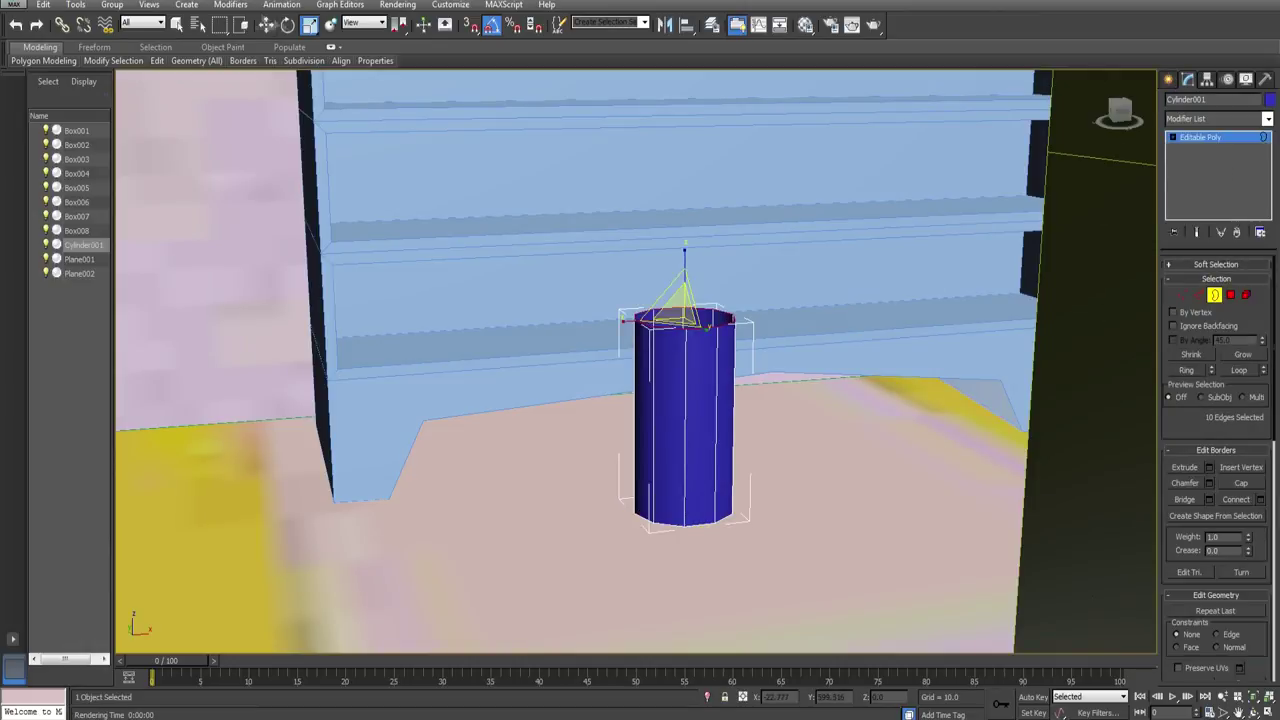
{"action": "mouse_move", "coordinate": [686, 272]}
{"action": "left_mouse_down"}
{"action": "mouse_move", "coordinate": [686, 308]}
{"action": "mouse_move", "coordinate": [686, 285]}
{"action": "left_mouse_up"}
{"action": "left_click", "coordinate": [310, 25]}
{"action": "middle_click_drag", "start_coordinate": [545, 352], "coordinate": [575, 365], "text": "alt"}
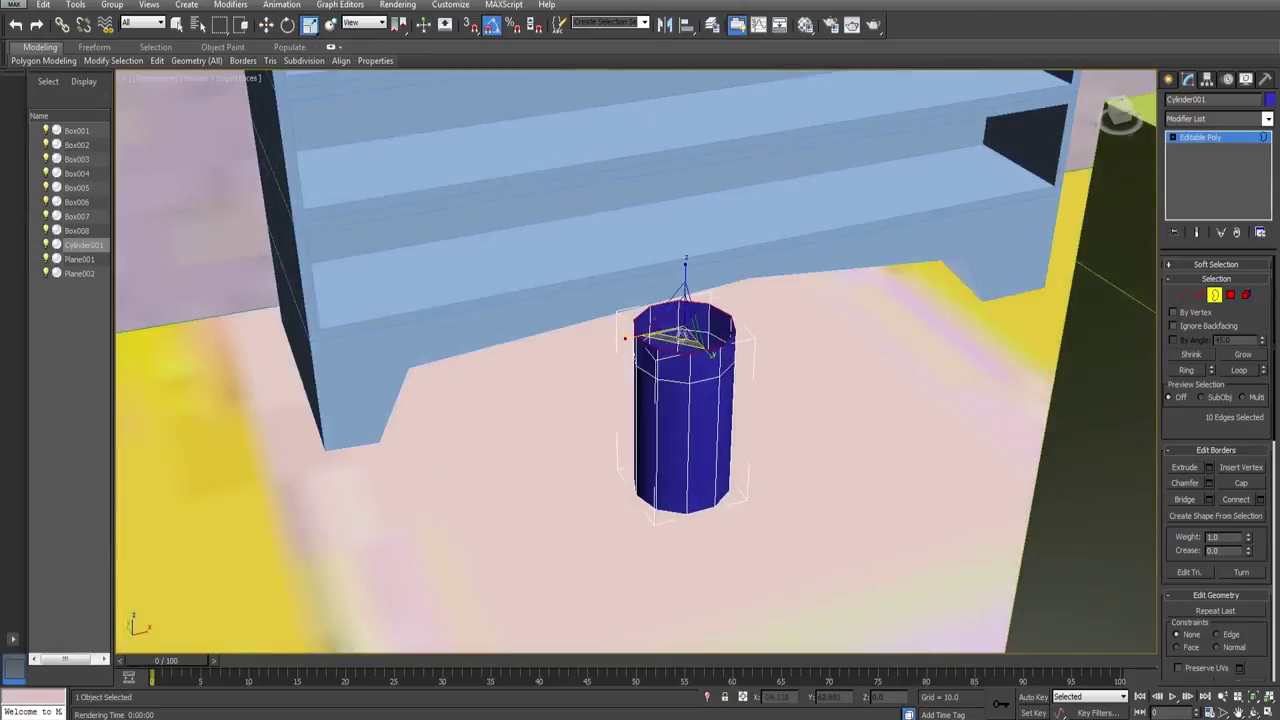
{"action": "left_click_drag", "start_coordinate": [684, 336], "coordinate": [686, 368]}
{"action": "middle_click_drag", "start_coordinate": [686, 368], "coordinate": [632, 343], "text": "alt"}
{"action": "scroll", "coordinate": [672, 354], "scroll_direction": "up", "scroll_amount": 2}
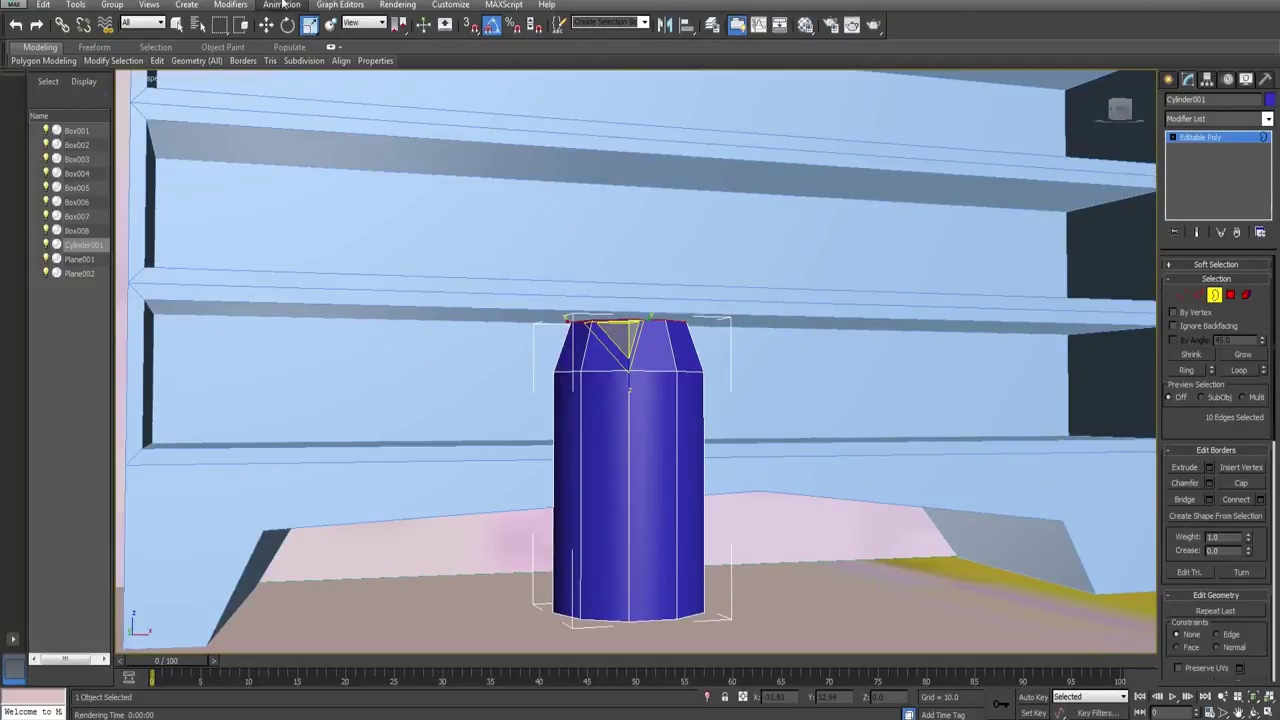
Step: Add a second shoulder segment with a raised copy of the top border, scaled strongly inward
{"action": "left_click", "coordinate": [266, 24]}
{"action": "mouse_move", "coordinate": [640, 330]}
{"action": "middle_mouse_down", "text": "alt"}
{"action": "mouse_move", "coordinate": [638, 300]}
{"action": "mouse_move", "coordinate": [632, 320]}
{"action": "middle_mouse_up", "text": "alt"}
{"action": "scroll", "coordinate": [630, 318], "scroll_direction": "up", "scroll_amount": 2}
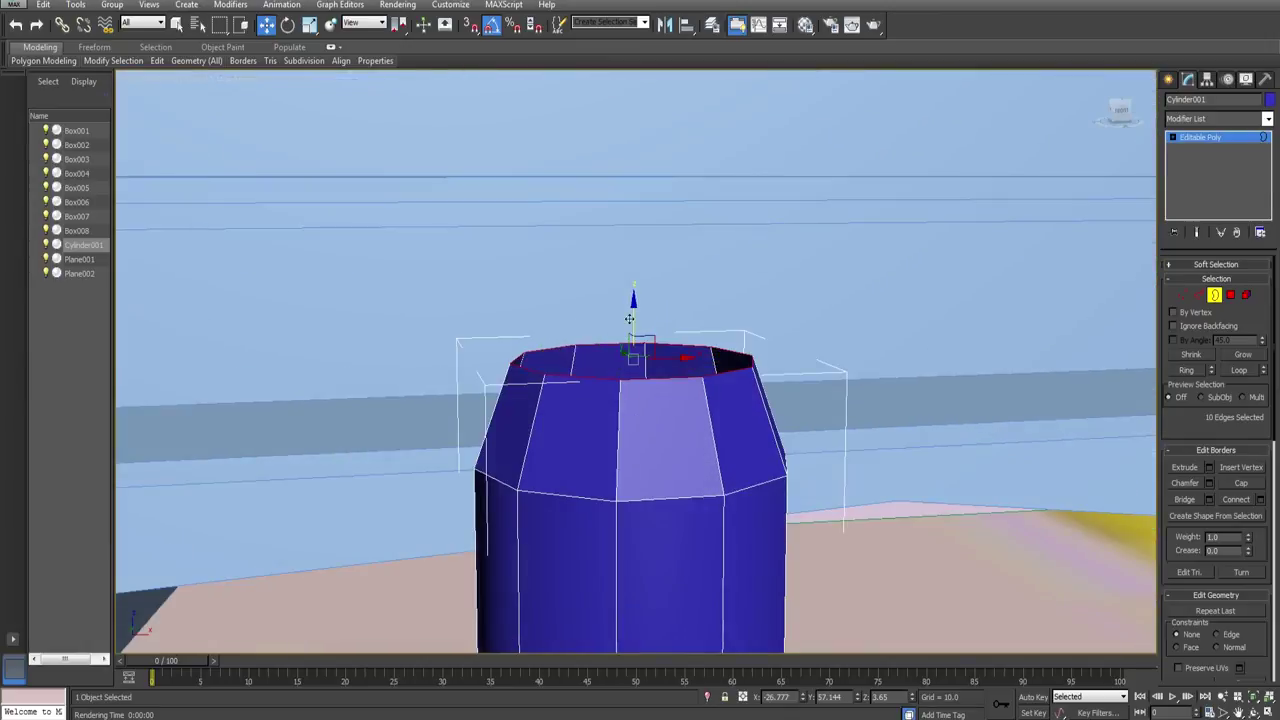
{"action": "left_click_drag", "start_coordinate": [631, 329], "coordinate": [632, 258], "text": "shift"}
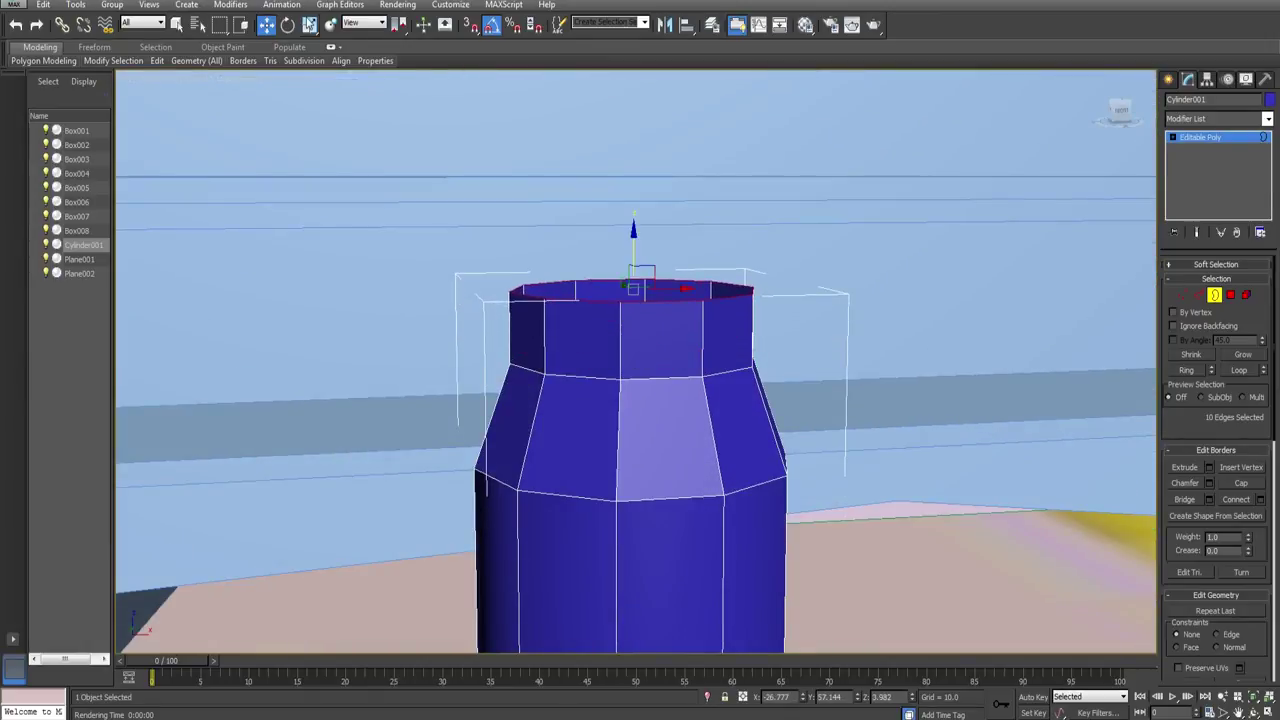
{"action": "left_click", "coordinate": [311, 26]}
{"action": "middle_click_drag", "start_coordinate": [622, 296], "coordinate": [652, 368], "text": "alt"}
{"action": "left_click_drag", "start_coordinate": [618, 302], "coordinate": [639, 293]}
Step: Add a short third segment above the shoulder and narrow its top border to the width of the bottle neck
{"action": "left_click", "coordinate": [268, 27]}
{"action": "middle_click_drag", "start_coordinate": [585, 245], "coordinate": [583, 271], "text": "alt"}
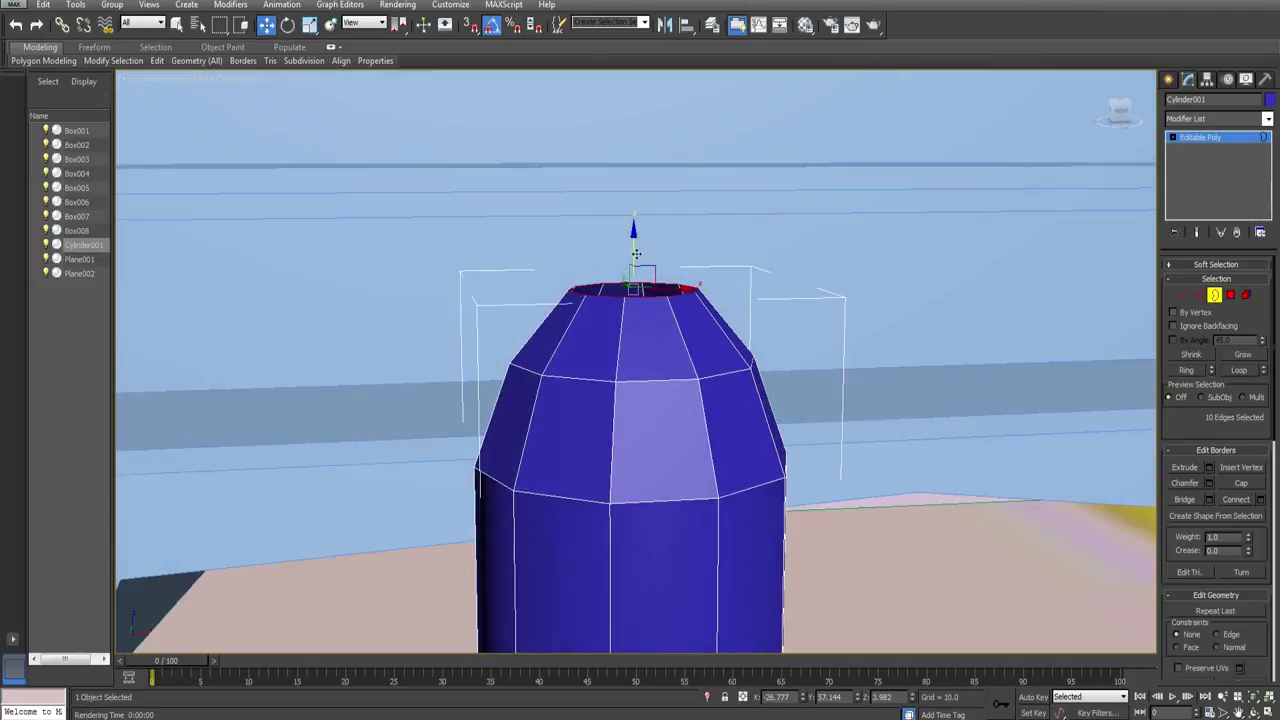
{"action": "left_click_drag", "start_coordinate": [635, 255], "coordinate": [634, 222], "text": "shift"}
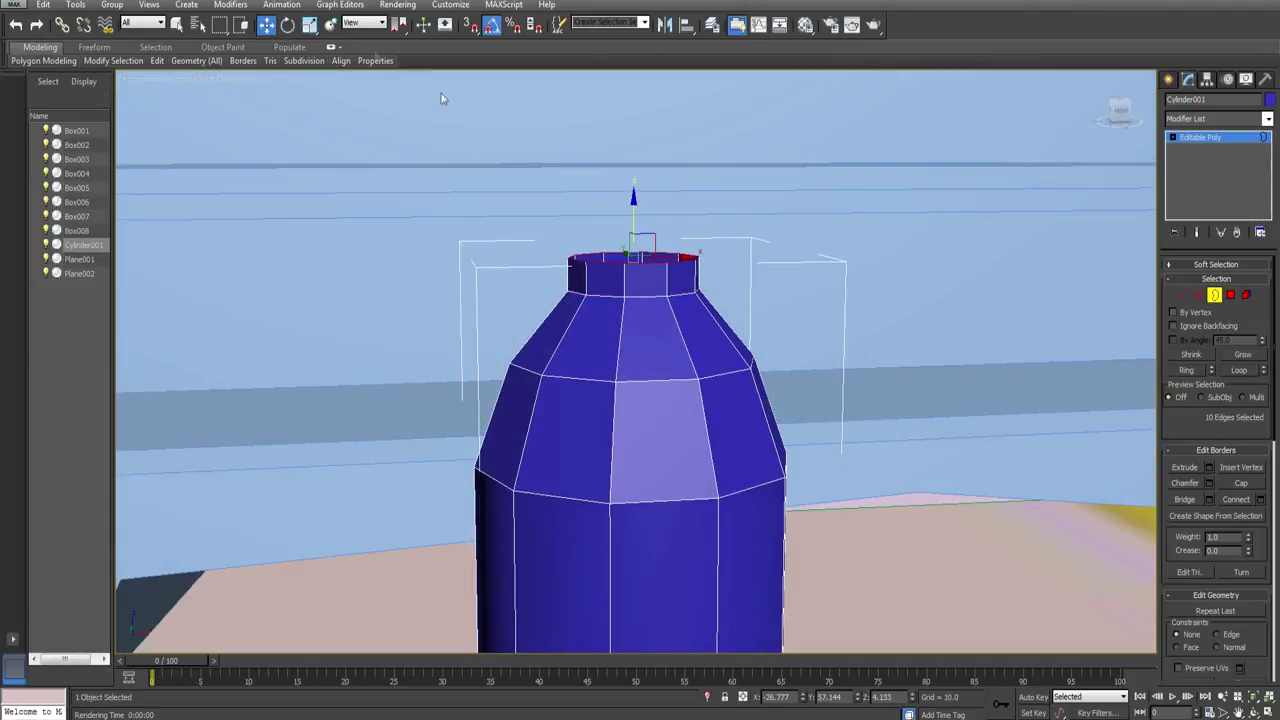
{"action": "left_click", "coordinate": [311, 27]}
{"action": "middle_click_drag", "start_coordinate": [605, 240], "coordinate": [640, 294], "text": "alt"}
{"action": "left_click_drag", "start_coordinate": [635, 284], "coordinate": [643, 257]}
Step: Extend the border upward into a straight bottle neck and add an outward lip with a copy scaled to 116 percent
{"action": "left_click", "coordinate": [267, 26]}
{"action": "middle_click_drag", "start_coordinate": [646, 262], "coordinate": [622, 208], "text": "alt"}
{"action": "left_click_drag", "start_coordinate": [634, 210], "coordinate": [632, 150], "text": "shift"}
{"action": "left_click", "coordinate": [310, 25]}
{"action": "middle_click_drag", "start_coordinate": [540, 222], "coordinate": [641, 248], "text": "alt"}
{"action": "left_click_drag", "start_coordinate": [636, 226], "coordinate": [636, 230], "text": "shift"}
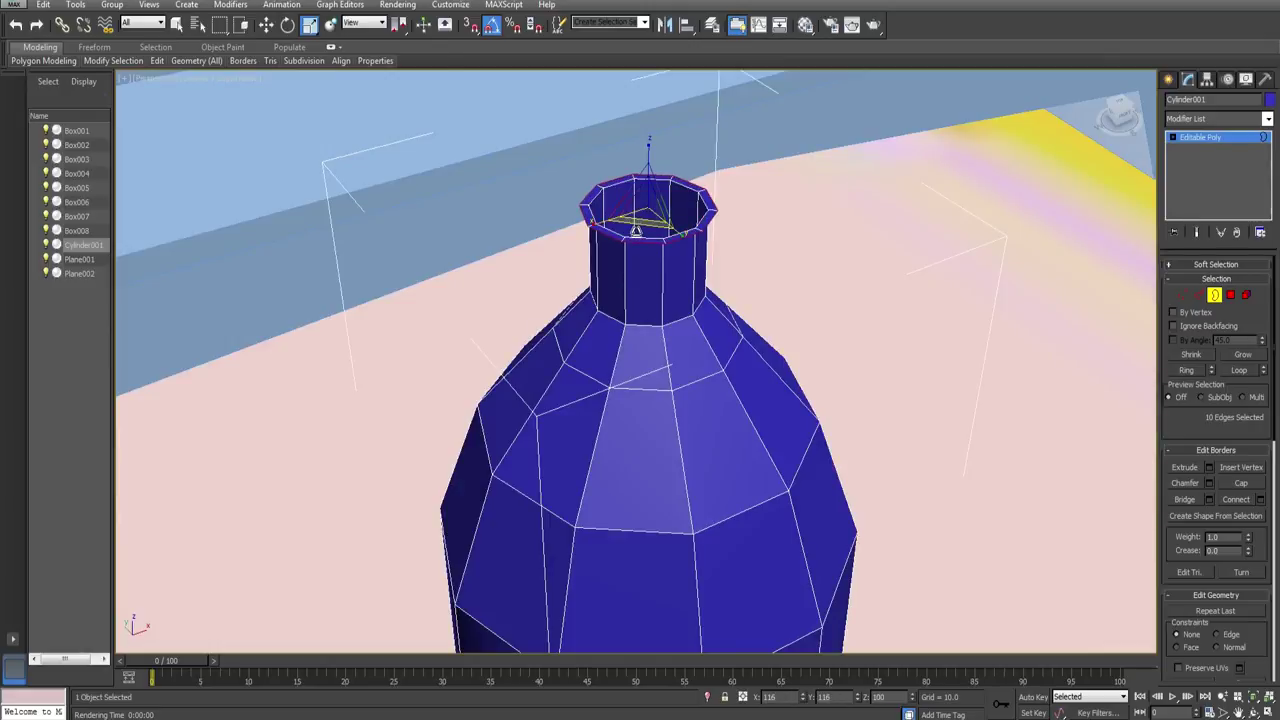
Step: Thicken the bottle's lip with a raised copy of its border, and lift the inner rim border to about Z 4.49
{"action": "middle_click_drag", "start_coordinate": [620, 238], "coordinate": [639, 190], "text": "alt"}
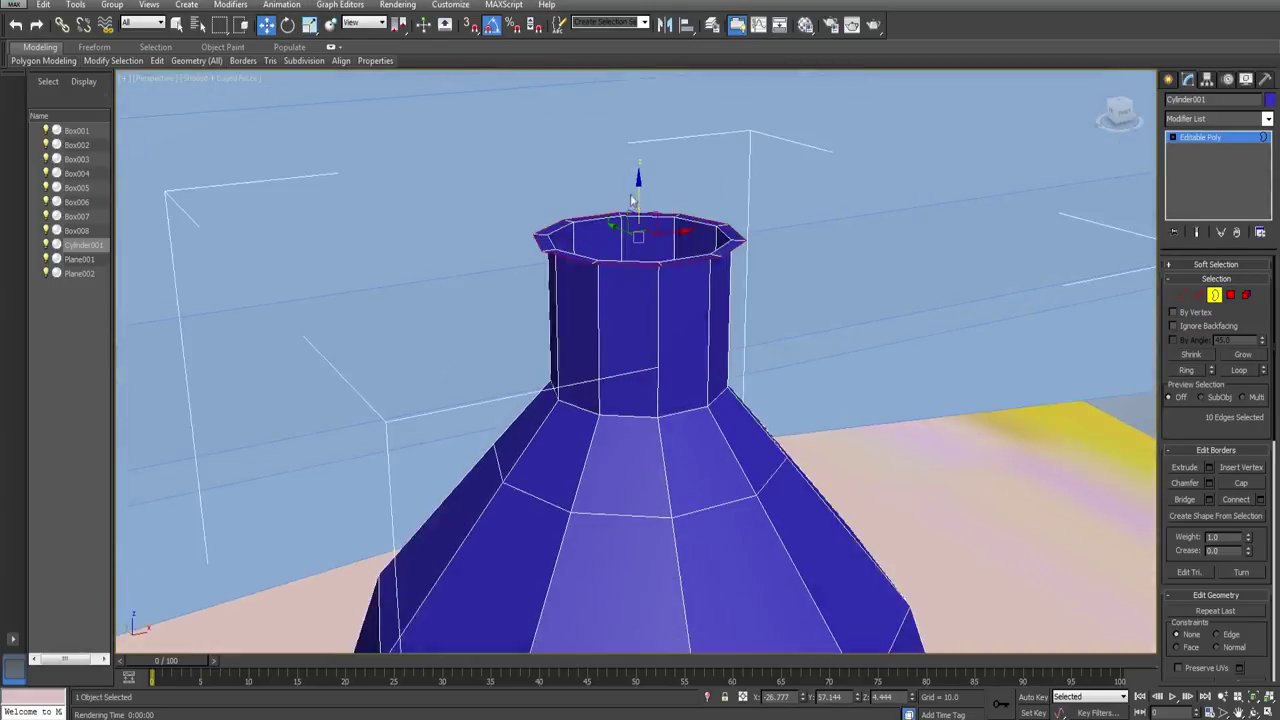
{"action": "left_click_drag", "start_coordinate": [640, 190], "coordinate": [637, 184], "text": "shift"}
{"action": "key", "text": "ctrl+z"}
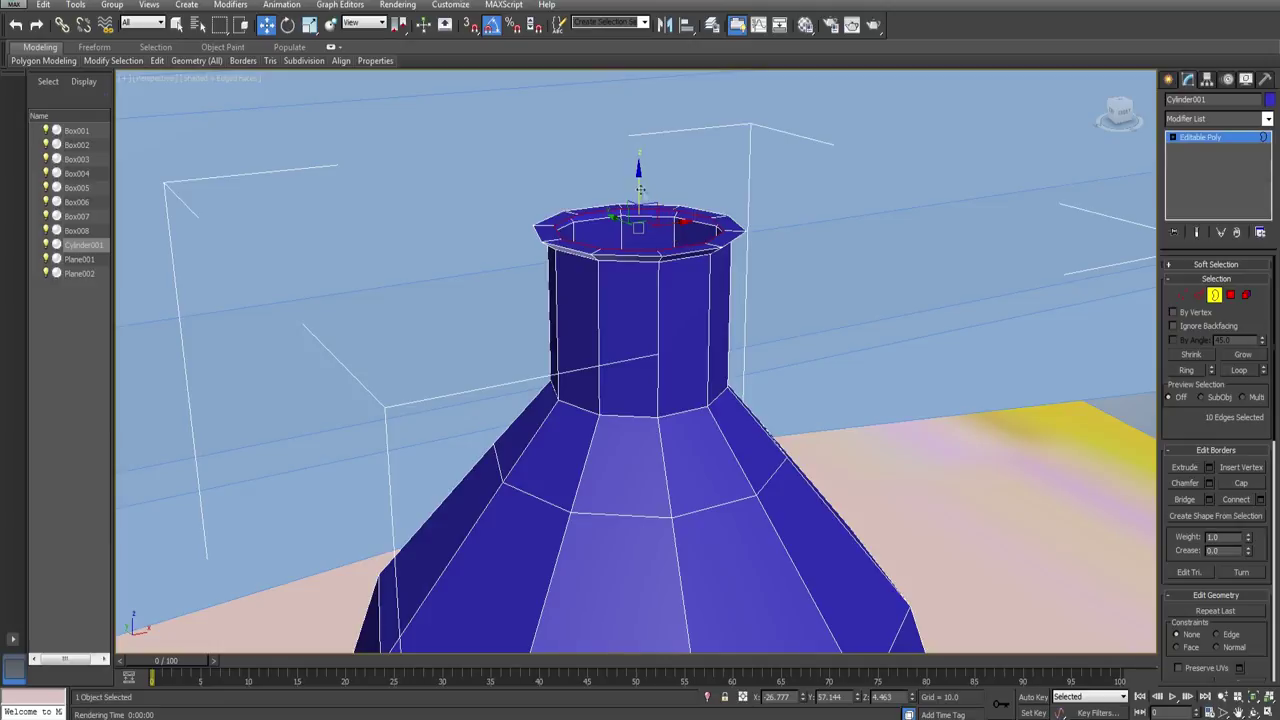
{"action": "left_click_drag", "start_coordinate": [640, 188], "coordinate": [634, 173]}
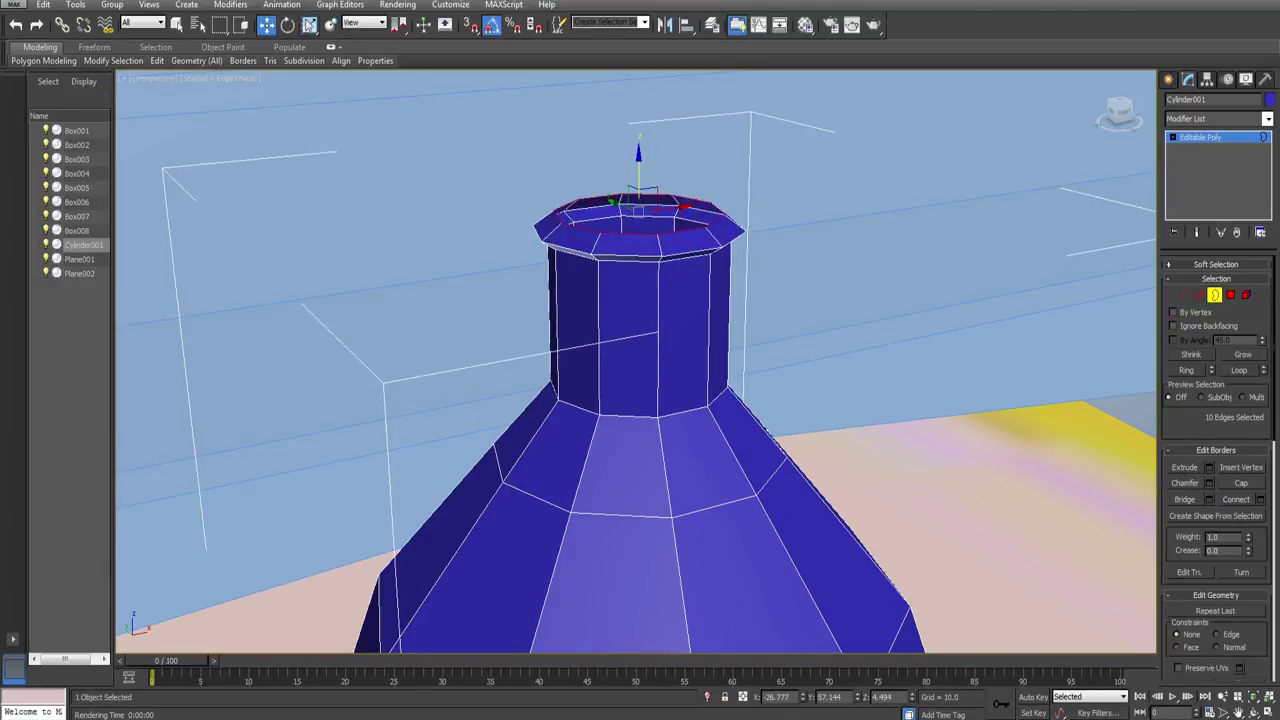
Step: Scale the inner rim border of the bottle's mouth inward to 75 percent
{"action": "key", "text": "r"}
{"action": "middle_click_drag", "start_coordinate": [636, 190], "coordinate": [633, 238], "text": "alt"}
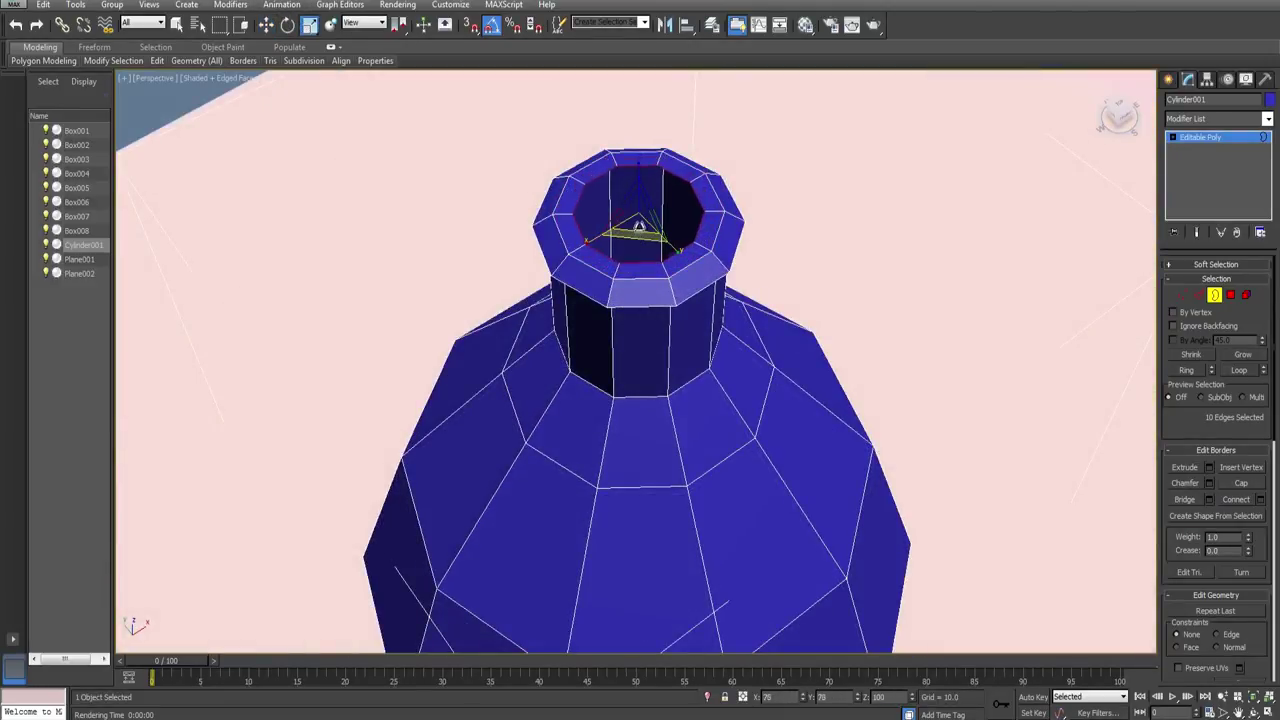
{"action": "middle_click_drag", "start_coordinate": [774, 368], "coordinate": [742, 297], "text": "alt"}
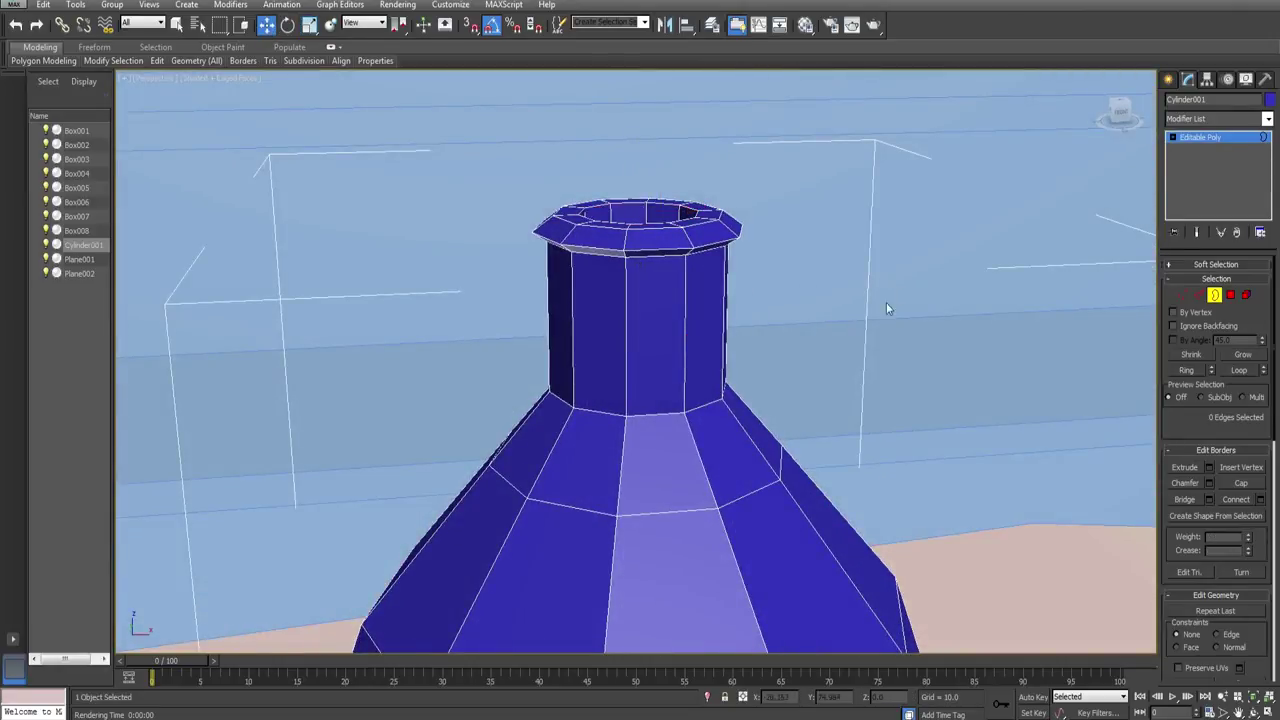
Step: Extend the bottle's bottom border down to about Z 0.77 and scale it inward to bevel the base edge
{"action": "middle_click_drag", "start_coordinate": [886, 302], "coordinate": [686, 354], "text": "alt"}
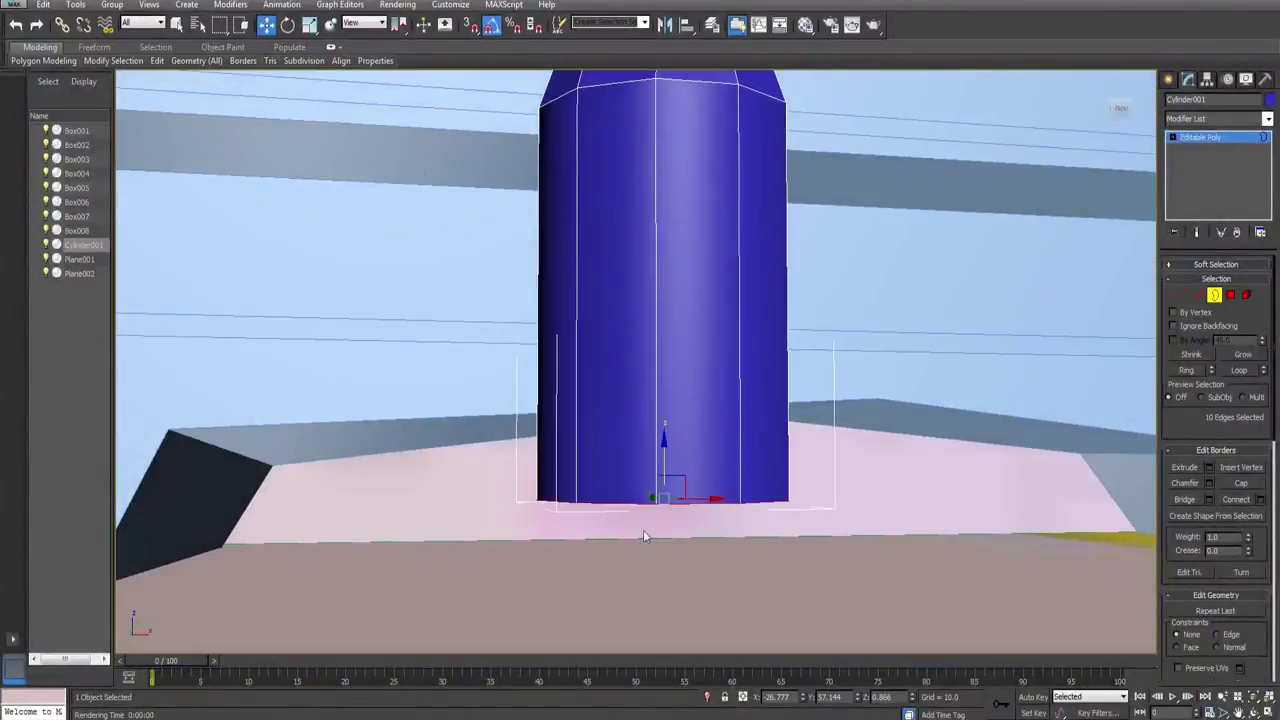
{"action": "left_click_drag", "start_coordinate": [665, 458], "coordinate": [665, 472]}
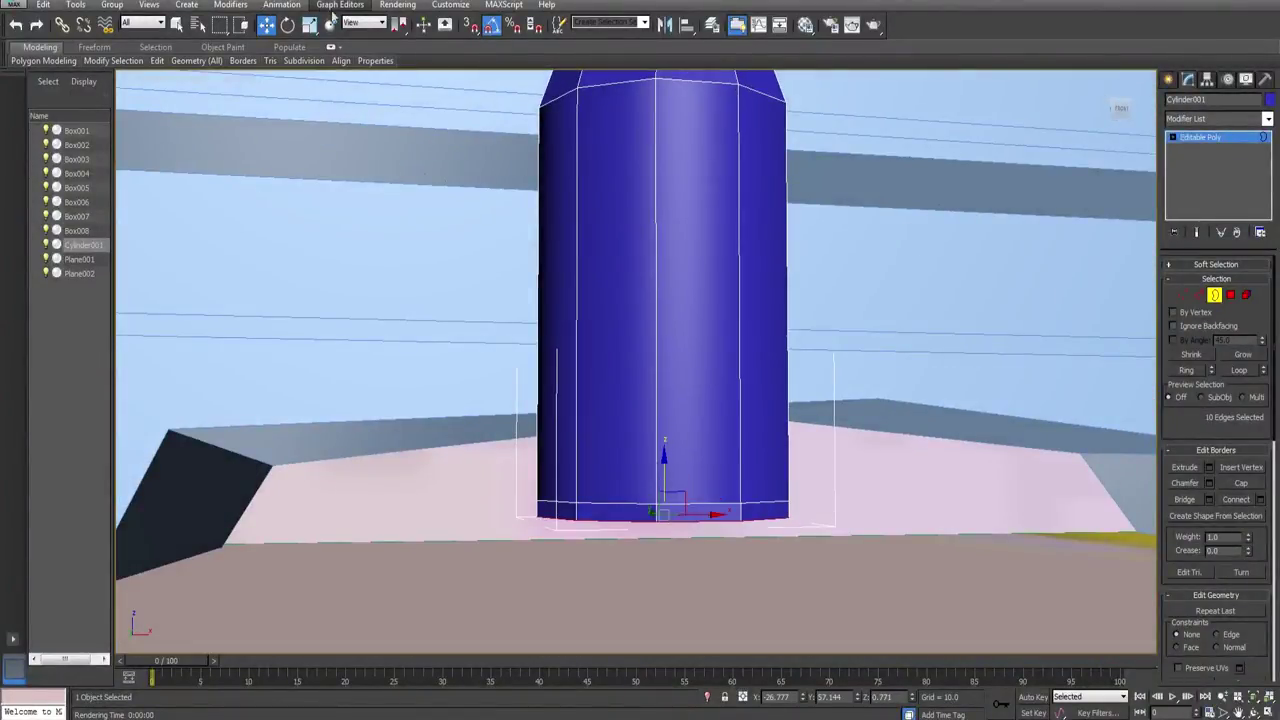
{"action": "scroll", "coordinate": [707, 424], "scroll_direction": "down", "scroll_amount": 1}
{"action": "scroll", "coordinate": [689, 445], "scroll_direction": "up", "scroll_amount": 1}
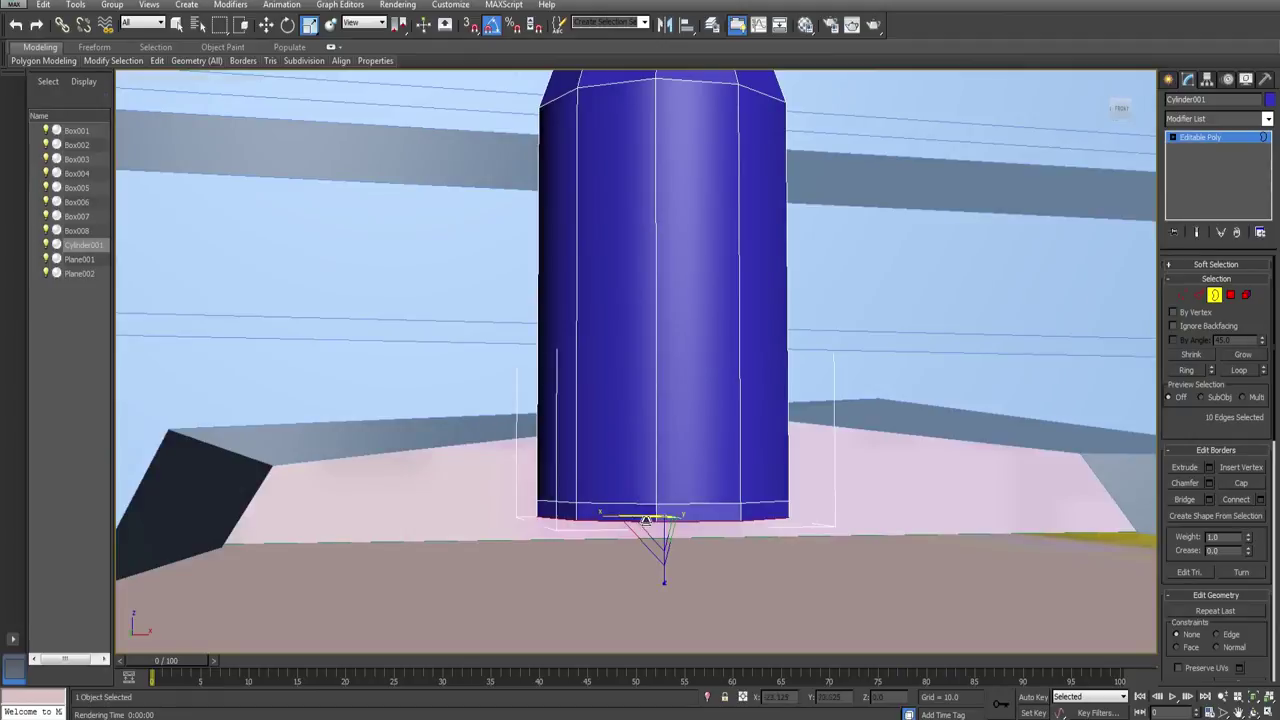
{"action": "left_click_drag", "start_coordinate": [646, 520], "coordinate": [655, 532]}
{"action": "middle_click_drag", "start_coordinate": [670, 538], "coordinate": [684, 425], "text": "alt"}
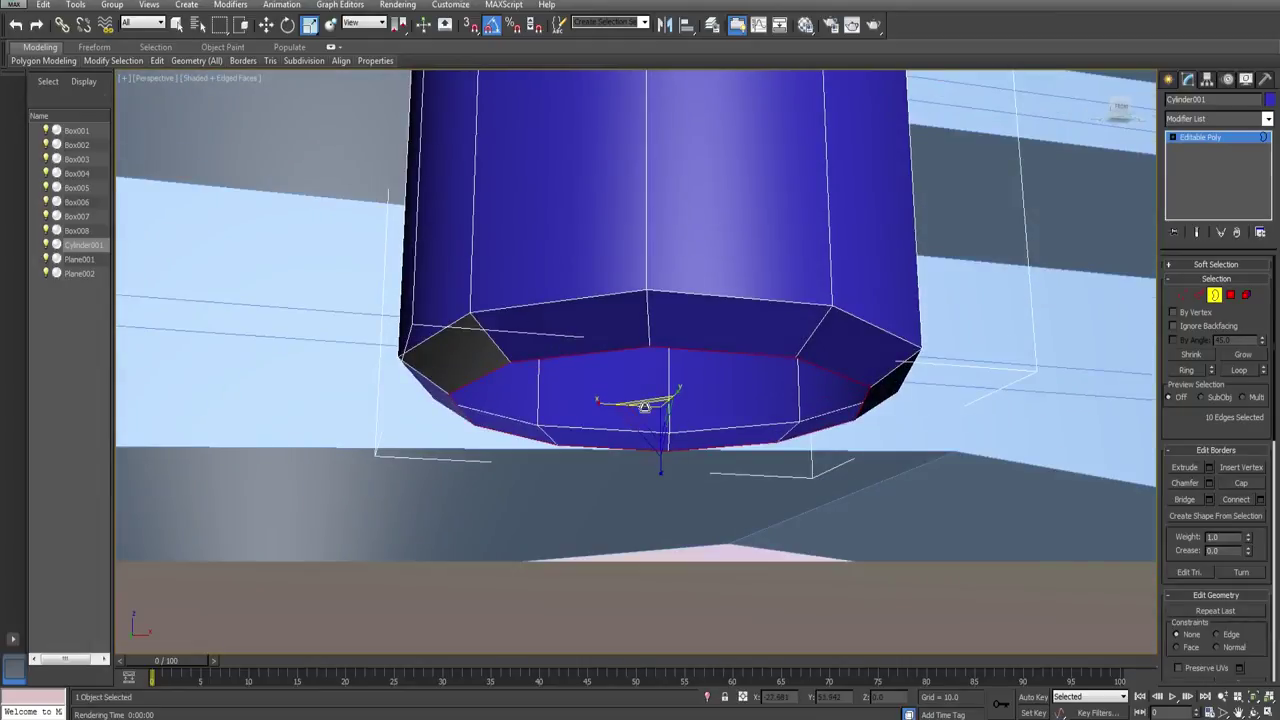
Step: Add an inward copy of the bottom border scaled to 62 percent and raise it to about Z 0.82
{"action": "left_click_drag", "start_coordinate": [644, 405], "coordinate": [648, 419], "text": "shift"}
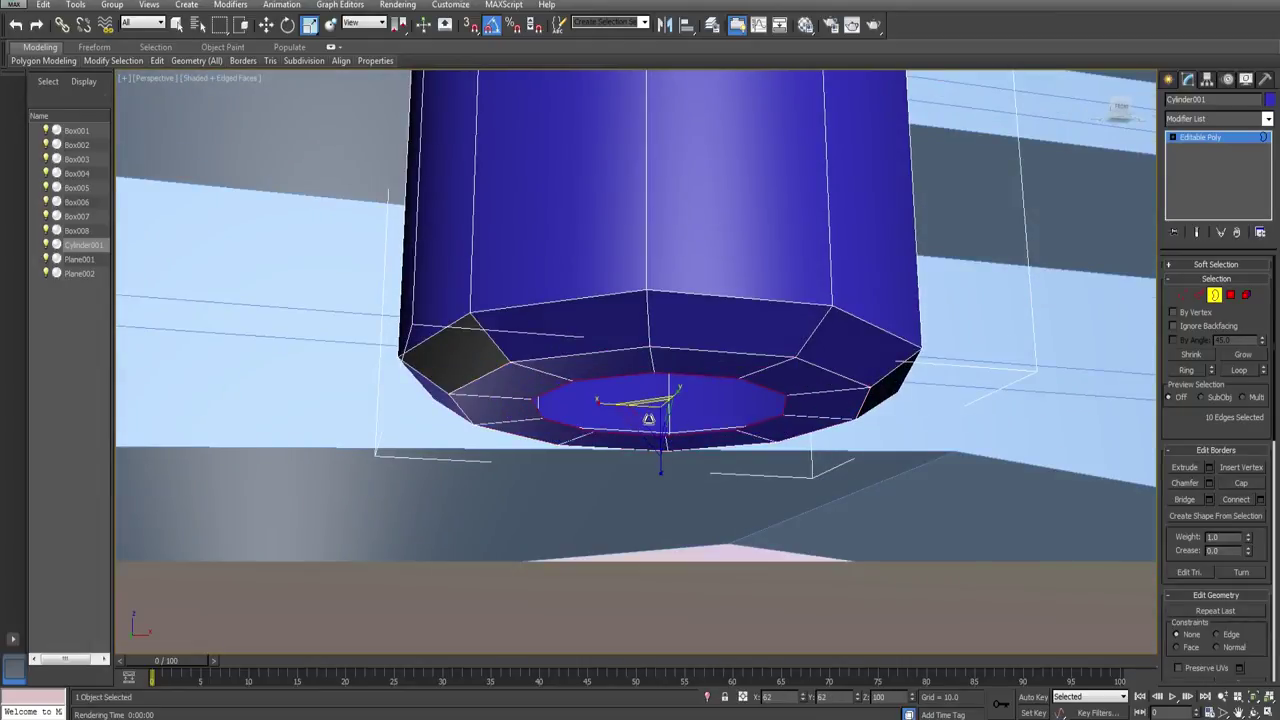
{"action": "left_click", "coordinate": [265, 25]}
{"action": "left_click_drag", "start_coordinate": [660, 378], "coordinate": [612, 320], "text": "shift"}
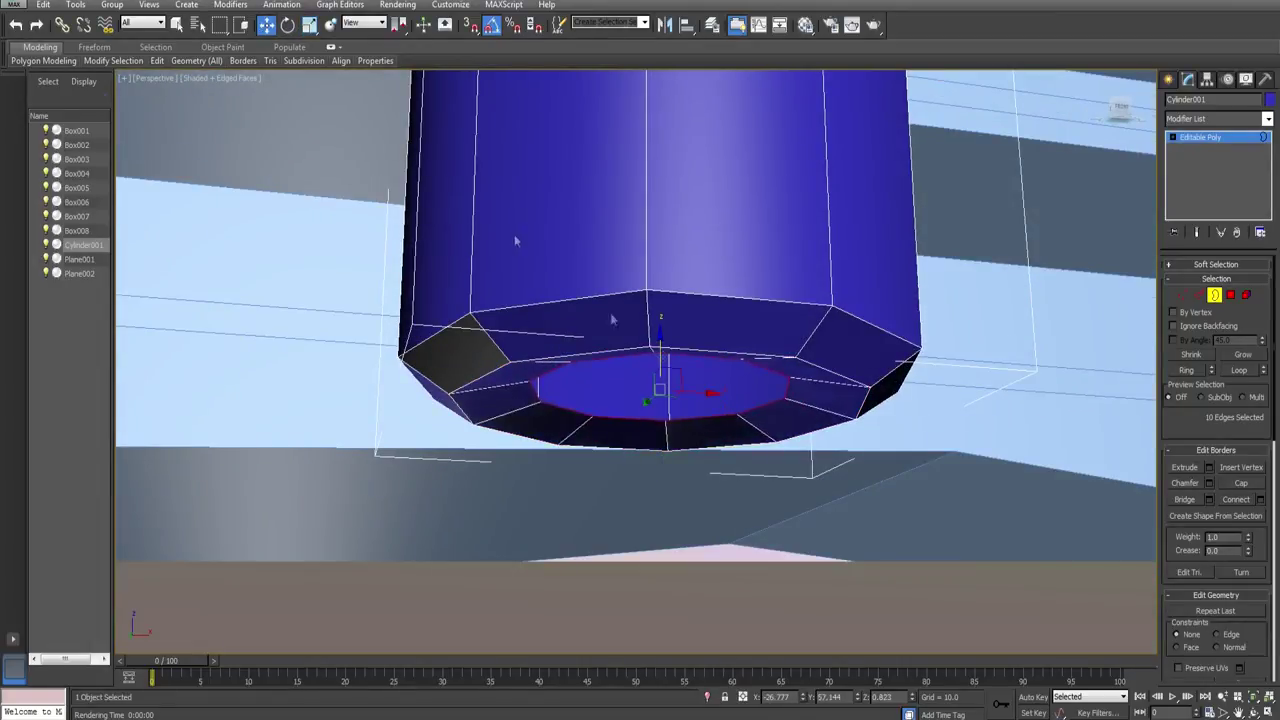
Step: Add a smaller inner copy of the base border, raise it to about Z 0.875, and collapse it to close the bottom
{"action": "left_click_drag", "start_coordinate": [652, 384], "coordinate": [667, 405], "text": "shift"}
{"action": "left_click", "coordinate": [266, 25]}
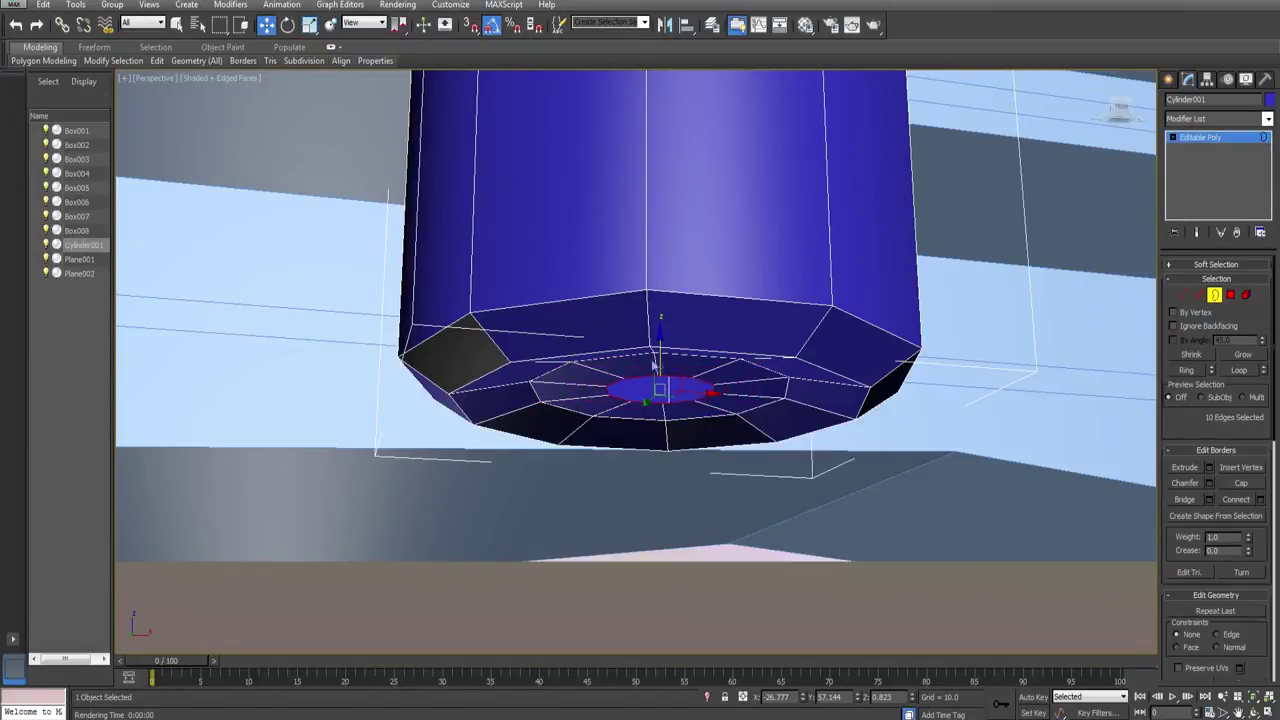
{"action": "left_click_drag", "start_coordinate": [657, 353], "coordinate": [658, 336]}
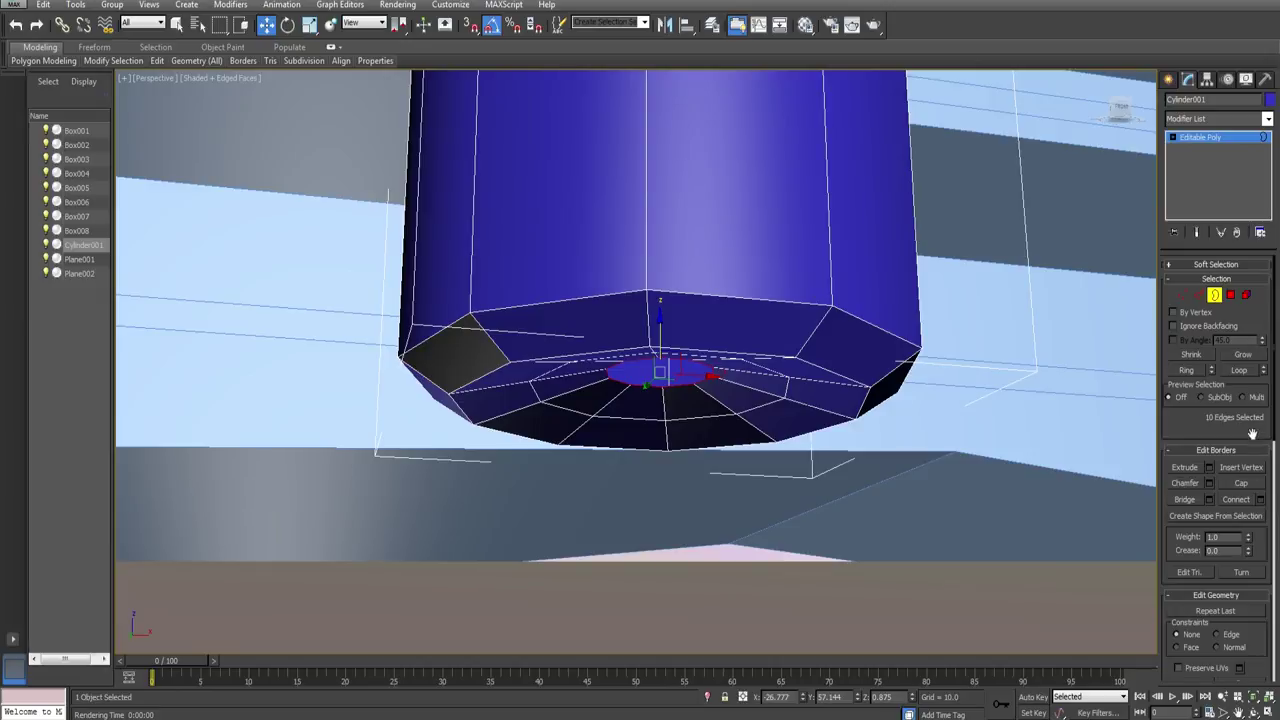
{"action": "left_click_drag", "start_coordinate": [1253, 434], "coordinate": [1230, 243]}
{"action": "left_click", "coordinate": [1255, 496]}
Step: Select the vertical edges of the bottle's straight body and connect them with four horizontal edge loops
{"action": "middle_click_drag", "start_coordinate": [722, 338], "coordinate": [688, 437], "text": "alt"}
{"action": "scroll", "coordinate": [691, 514], "scroll_direction": "down", "scroll_amount": 5}
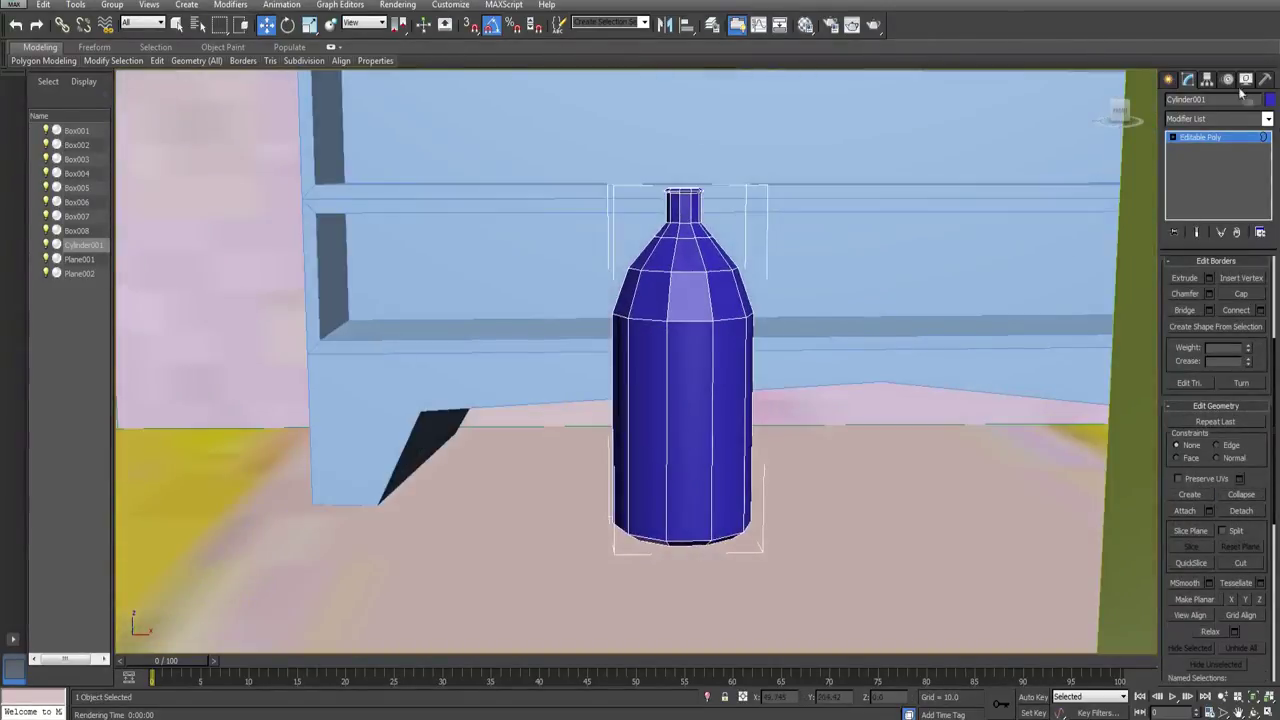
{"action": "left_click", "coordinate": [1174, 137]}
{"action": "left_click", "coordinate": [1197, 160]}
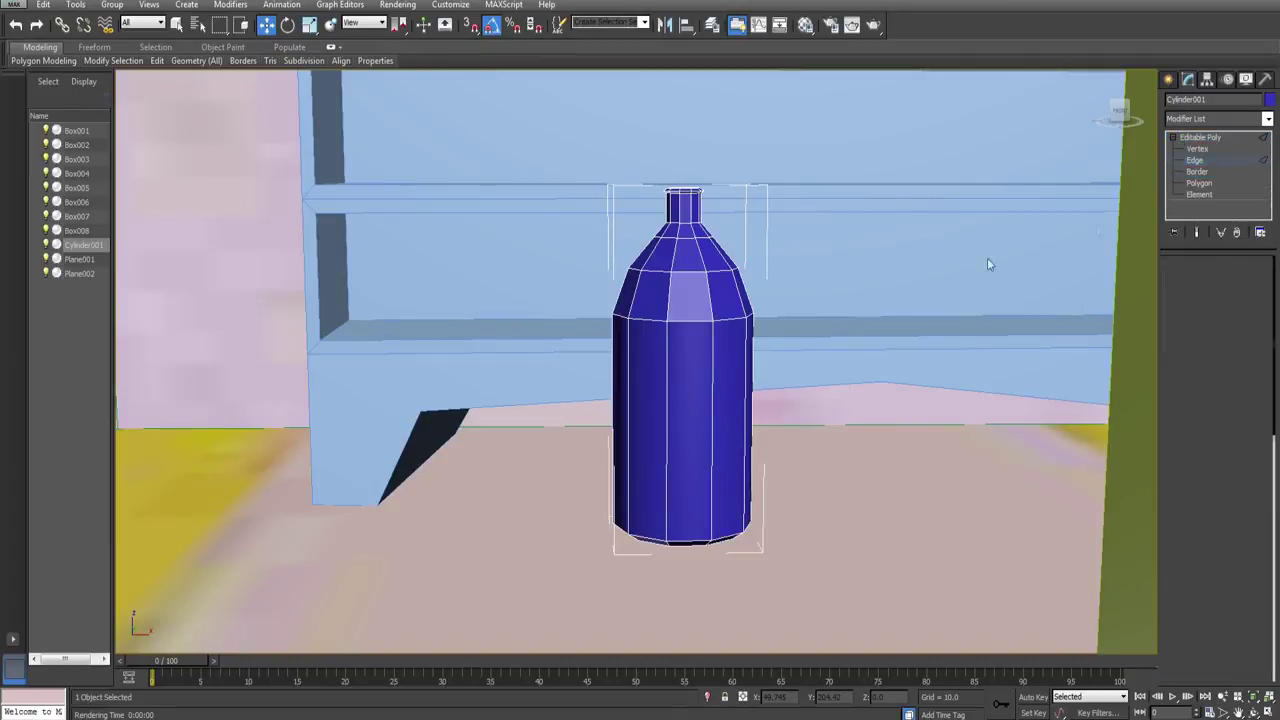
{"action": "left_click_drag", "start_coordinate": [803, 368], "coordinate": [477, 415]}
{"action": "middle_click_drag", "start_coordinate": [477, 420], "coordinate": [760, 452], "text": "alt"}
{"action": "scroll", "coordinate": [1261, 492], "scroll_direction": "down", "scroll_amount": 10}
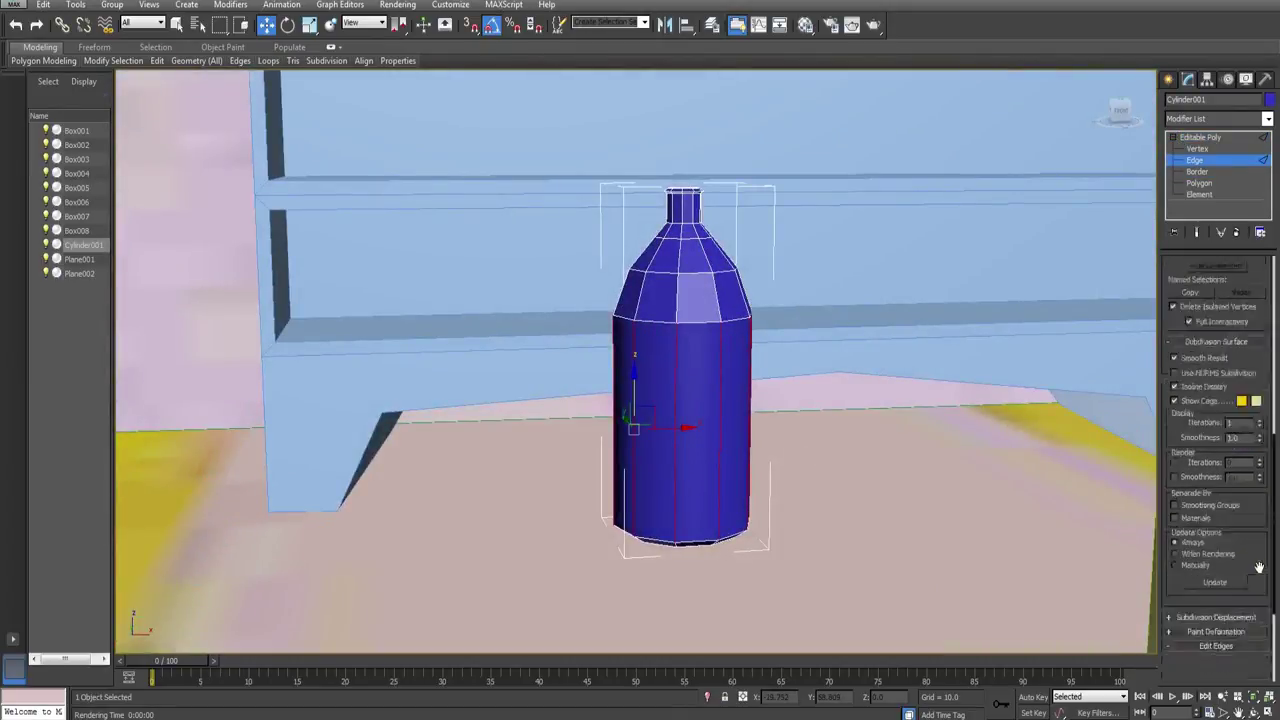
{"action": "left_click", "coordinate": [1257, 595]}
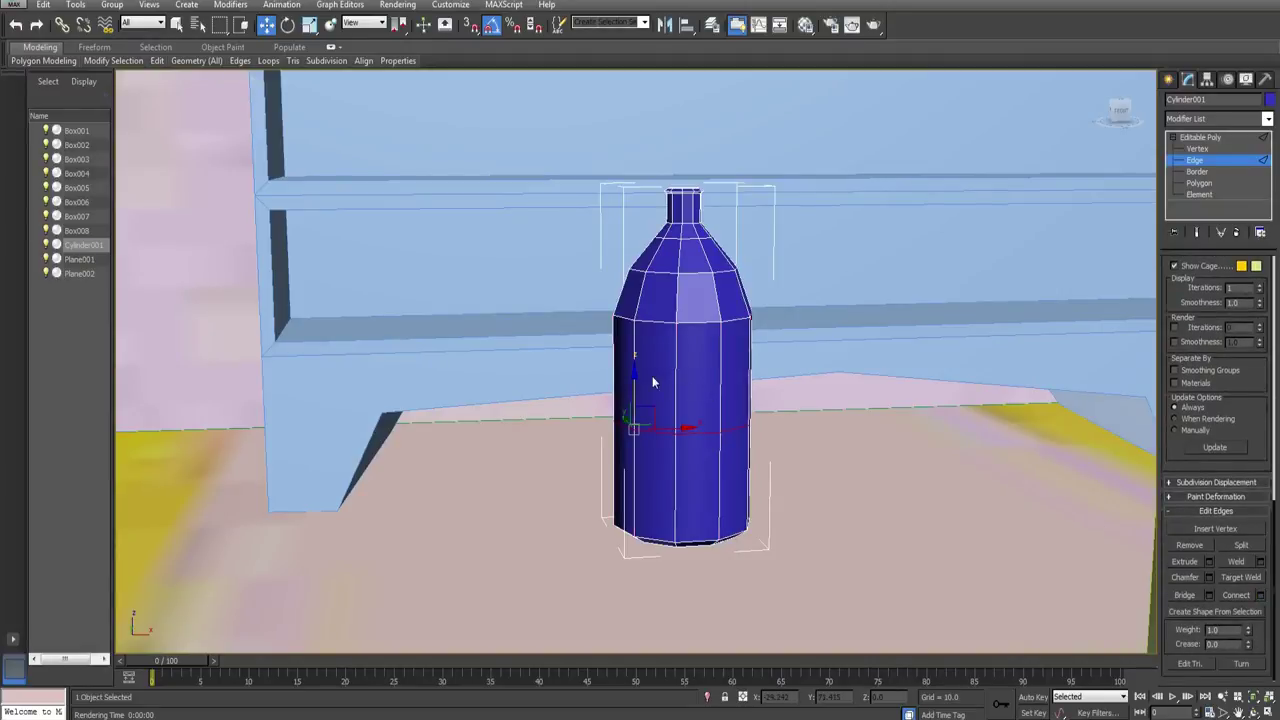
{"action": "key", "text": "ctrl+shift+e"}
Step: Add a TurboSmooth modifier to the bottle
{"action": "left_click", "coordinate": [1222, 116]}
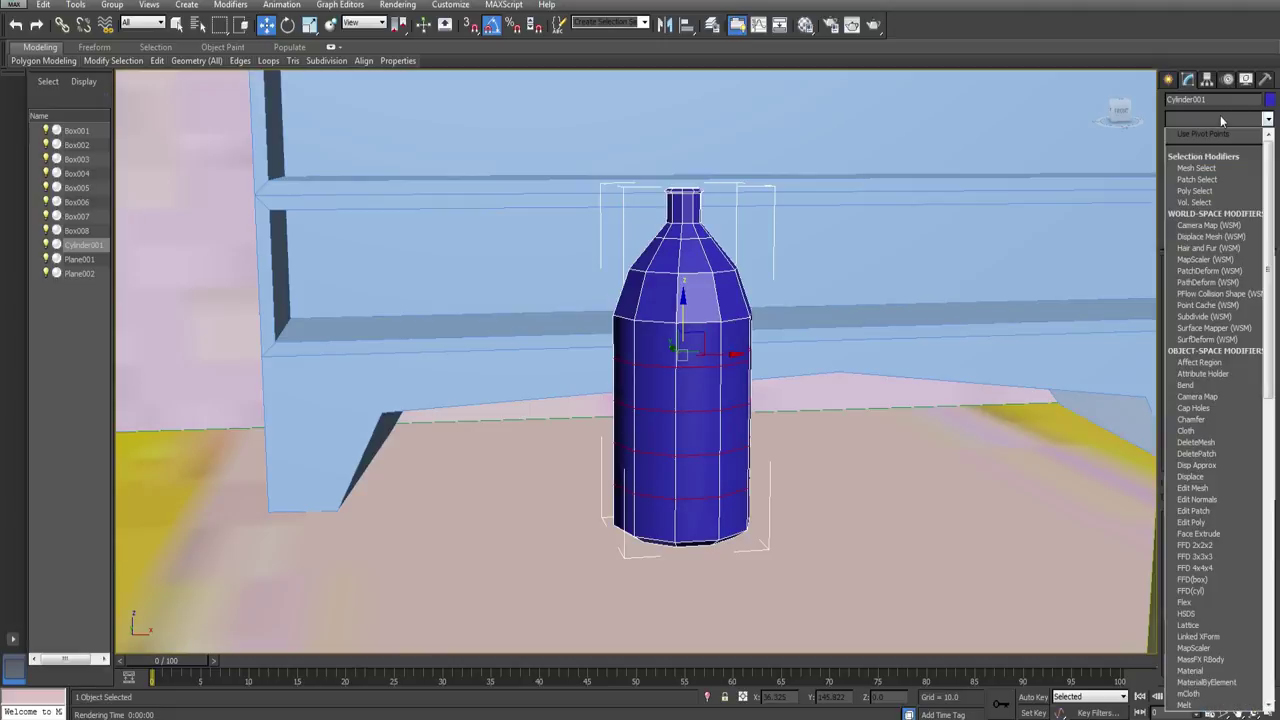
{"action": "scroll", "coordinate": [1218, 497], "scroll_direction": "down", "scroll_amount": 3}
{"action": "scroll", "coordinate": [1226, 550], "scroll_direction": "down", "scroll_amount": 10}
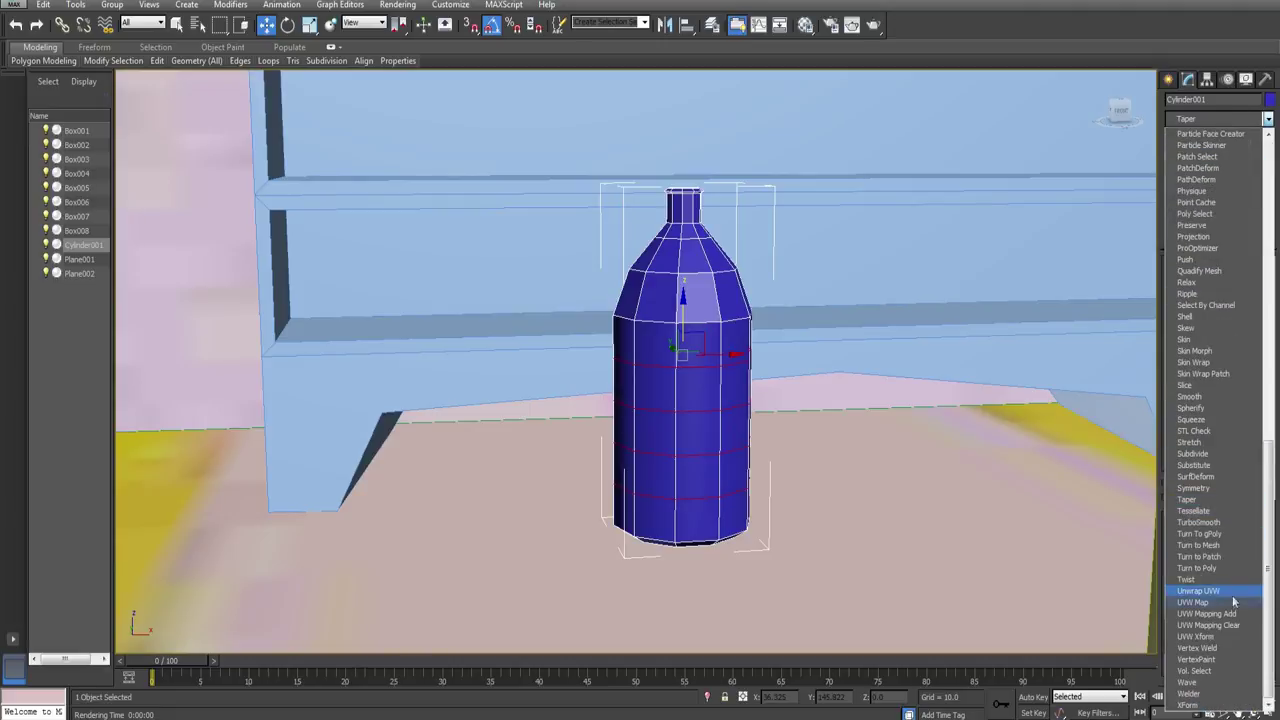
{"action": "left_click", "coordinate": [1237, 527]}
Step: Test-render the smoothed bottle's neck and mouth from different angles
{"action": "middle_click_drag", "start_coordinate": [778, 357], "coordinate": [794, 420]}
{"action": "scroll", "coordinate": [794, 420], "scroll_direction": "up", "scroll_amount": 4}
{"action": "scroll", "coordinate": [808, 360], "scroll_direction": "up", "scroll_amount": 4}
{"action": "scroll", "coordinate": [806, 358], "scroll_direction": "down", "scroll_amount": 6}
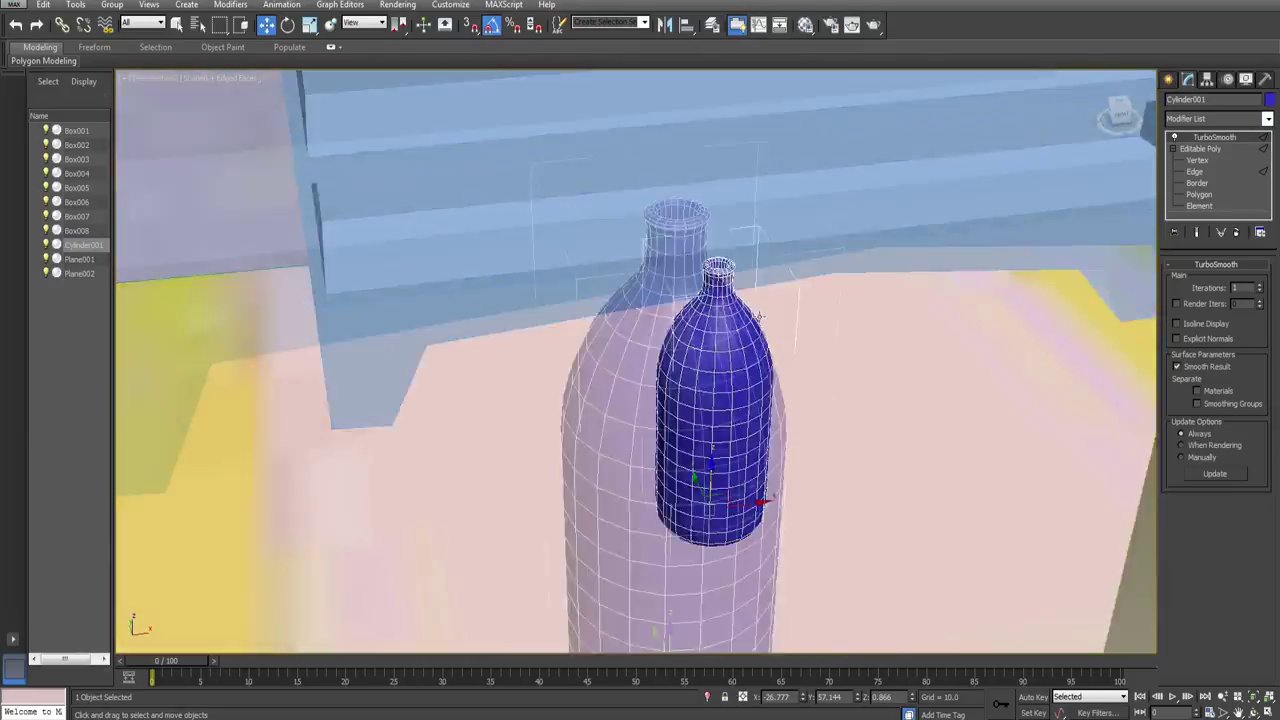
{"action": "scroll", "coordinate": [745, 308], "scroll_direction": "up", "scroll_amount": 3}
{"action": "middle_click_drag", "start_coordinate": [738, 306], "coordinate": [765, 405]}
{"action": "scroll", "coordinate": [765, 405], "scroll_direction": "up", "scroll_amount": 3}
{"action": "key", "text": "shift+q"}
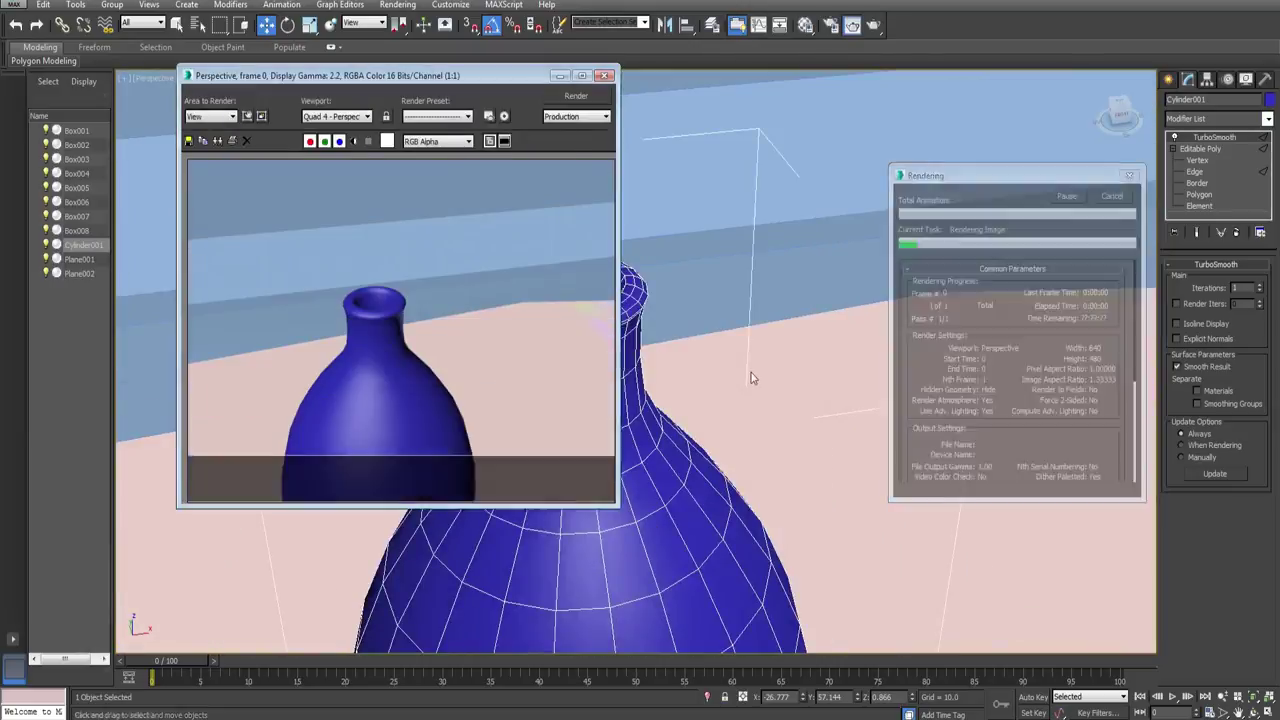
{"action": "left_click", "coordinate": [604, 76]}
{"action": "middle_click_drag", "start_coordinate": [632, 310], "coordinate": [617, 207], "text": "alt"}
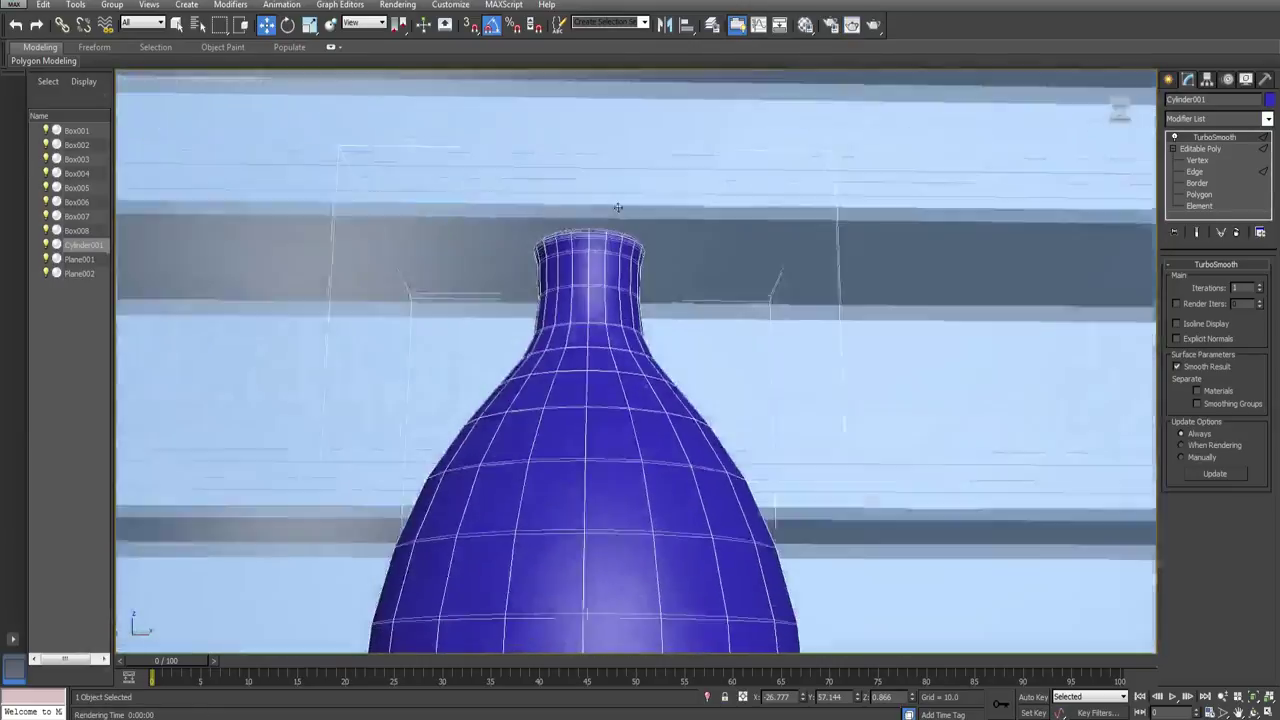
{"action": "key", "text": "shift+q"}
{"action": "middle_click_drag", "start_coordinate": [690, 318], "coordinate": [685, 345], "text": "alt"}
{"action": "key", "text": "shift+q"}
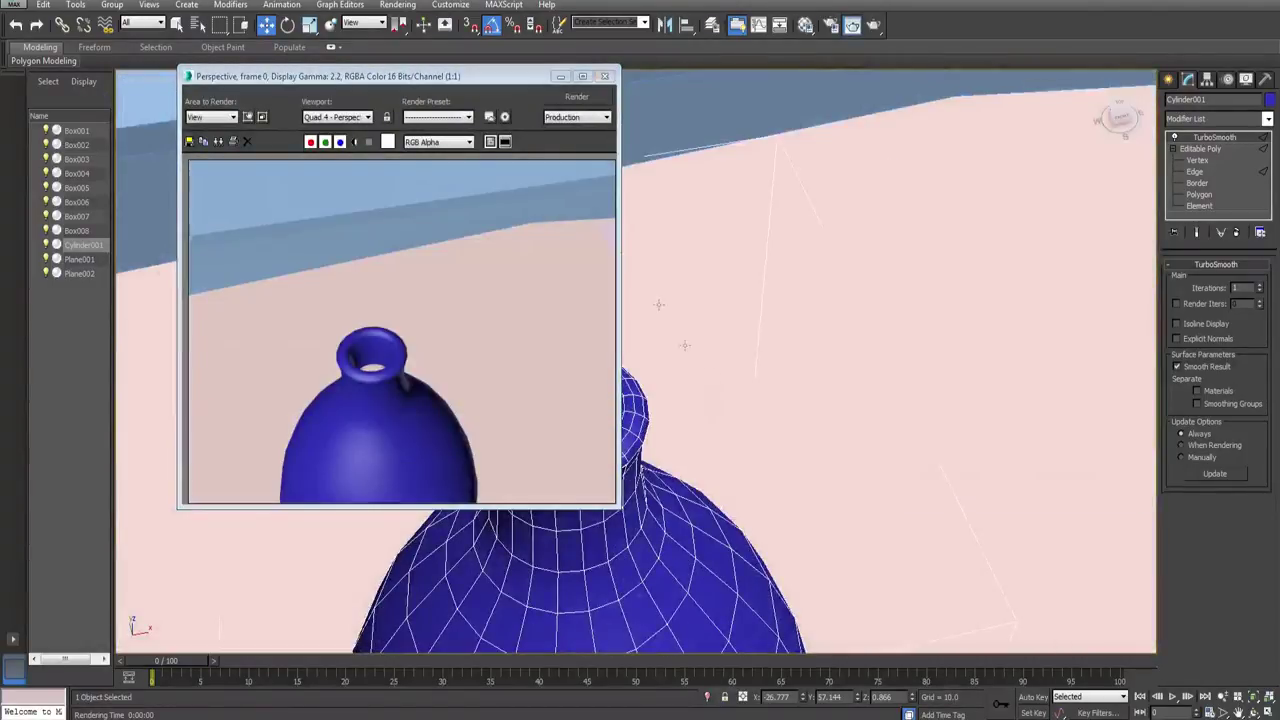
{"action": "left_click", "coordinate": [604, 76]}
Step: Create a 10-sided cylinder beside the bottle with radius about 0.178 and height about 0.605, and convert it to Editable Poly
{"action": "left_click", "coordinate": [1168, 78]}
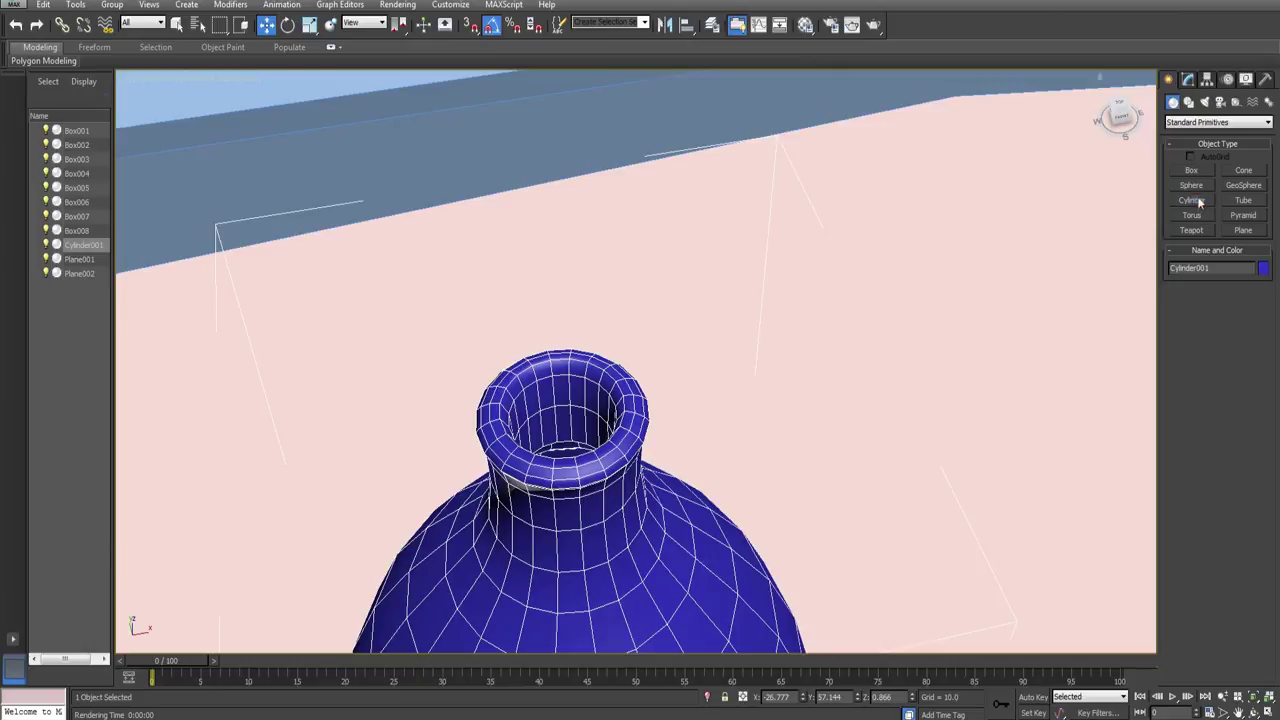
{"action": "left_click", "coordinate": [1198, 201]}
{"action": "scroll", "coordinate": [820, 300], "scroll_direction": "down", "scroll_amount": 10}
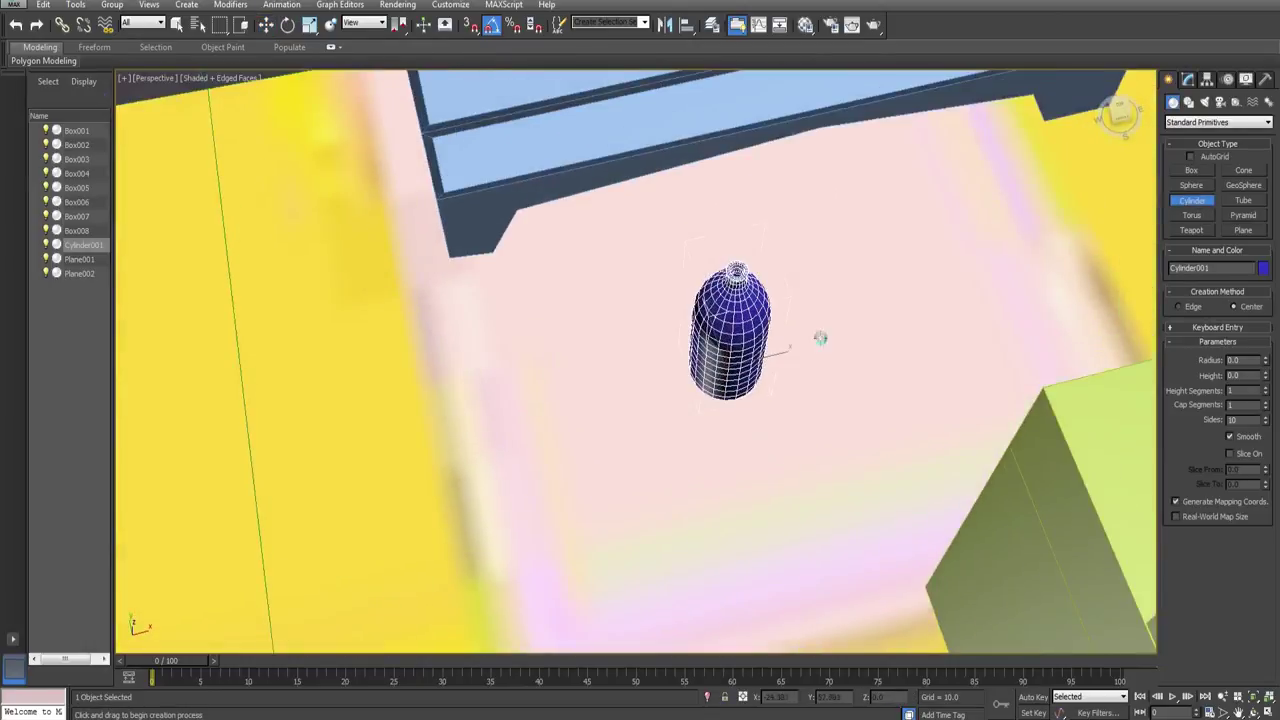
{"action": "left_click", "coordinate": [820, 338]}
{"action": "key", "text": "z"}
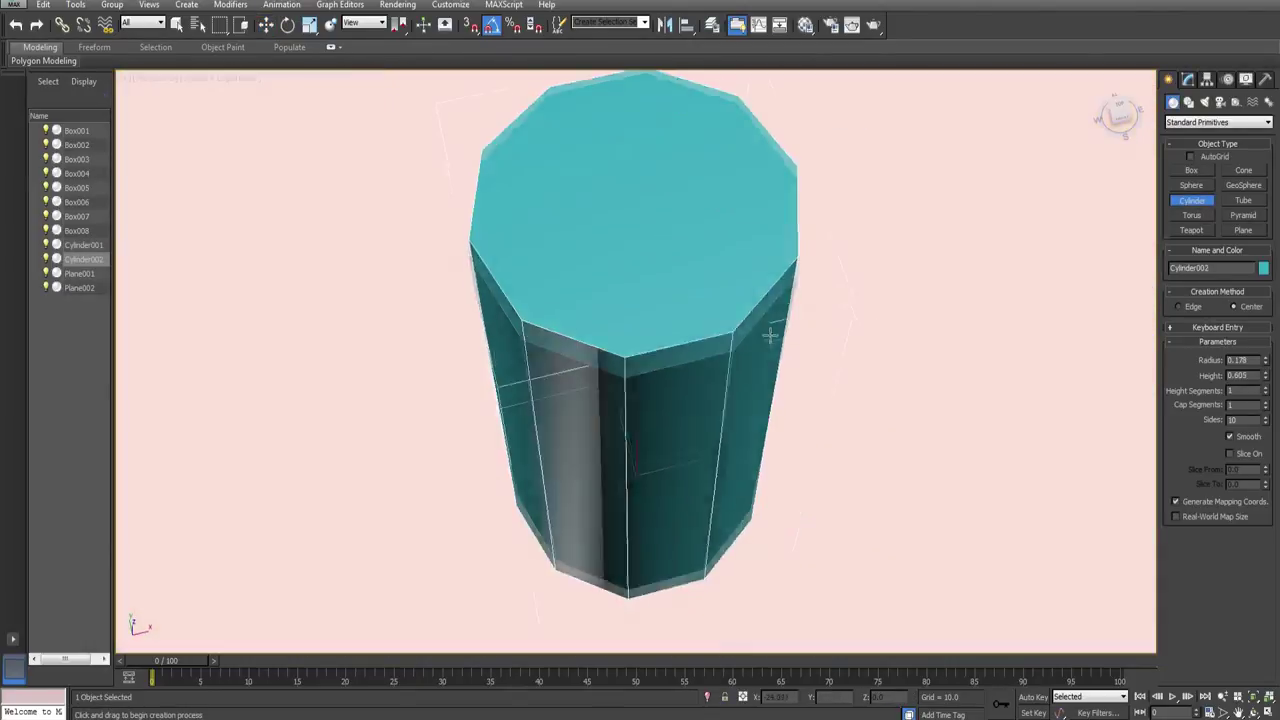
{"action": "middle_click_drag", "start_coordinate": [769, 334], "coordinate": [742, 275], "text": "alt"}
{"action": "left_click", "coordinate": [246, 27]}
{"action": "left_click", "coordinate": [264, 26]}
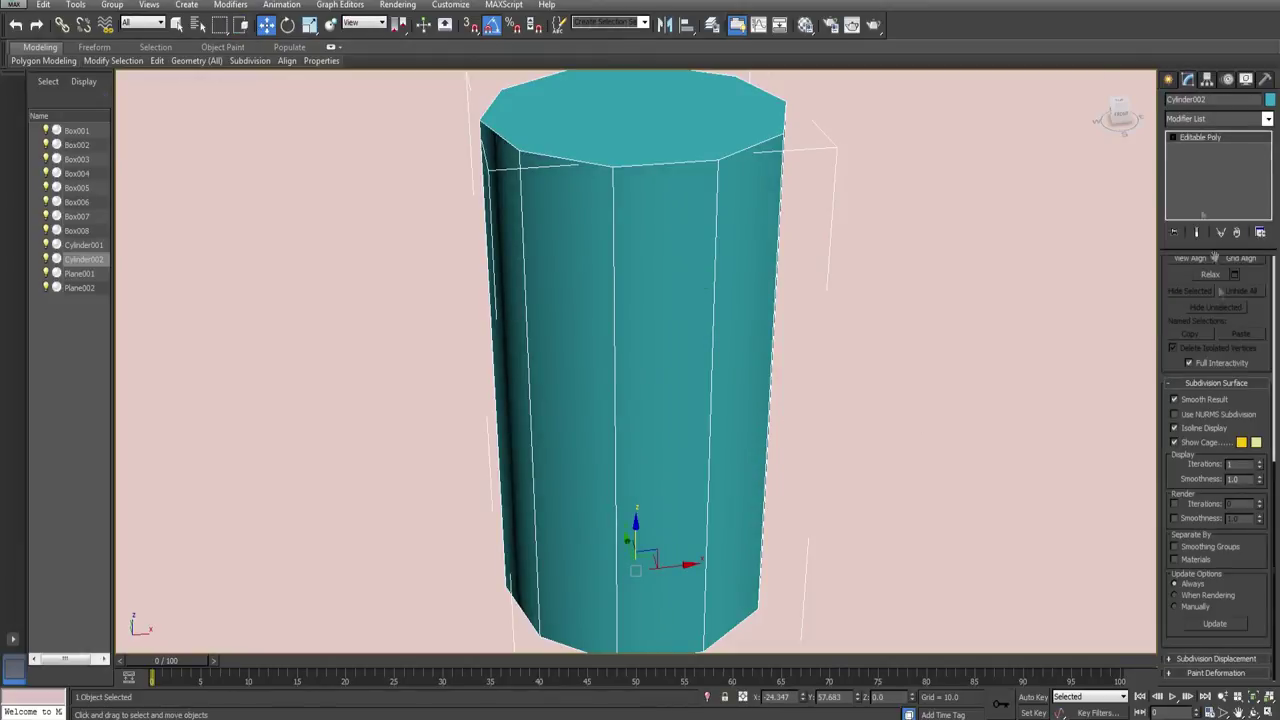
Step: Delete the top polygon of the new cylinder
{"action": "left_click", "coordinate": [1171, 137]}
{"action": "left_click", "coordinate": [1198, 183]}
{"action": "left_click", "coordinate": [684, 138]}
{"action": "key", "text": "Delete"}
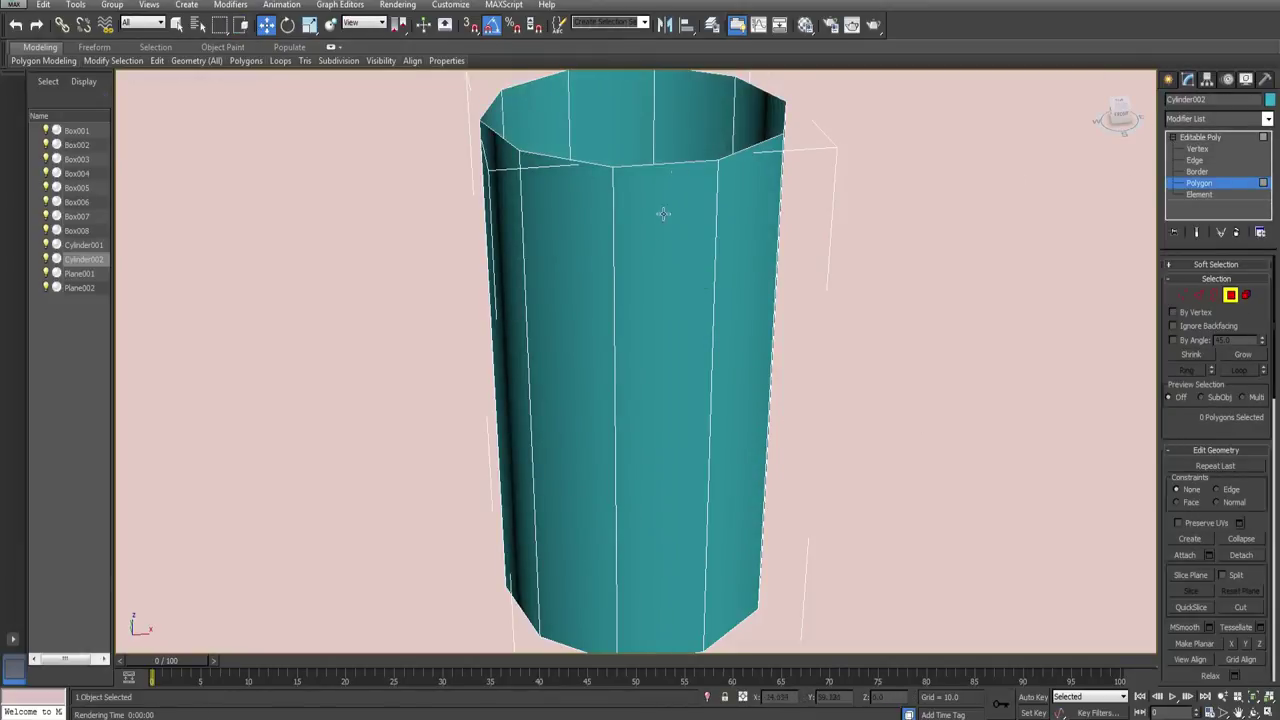
Step: Scale the cylinder's open top border outward to form a tapered stopper and cap the opening
{"action": "scroll", "coordinate": [700, 245], "scroll_direction": "down", "scroll_amount": 4}
{"action": "left_click", "coordinate": [1198, 172]}
{"action": "left_click", "coordinate": [742, 212]}
{"action": "left_click", "coordinate": [309, 25]}
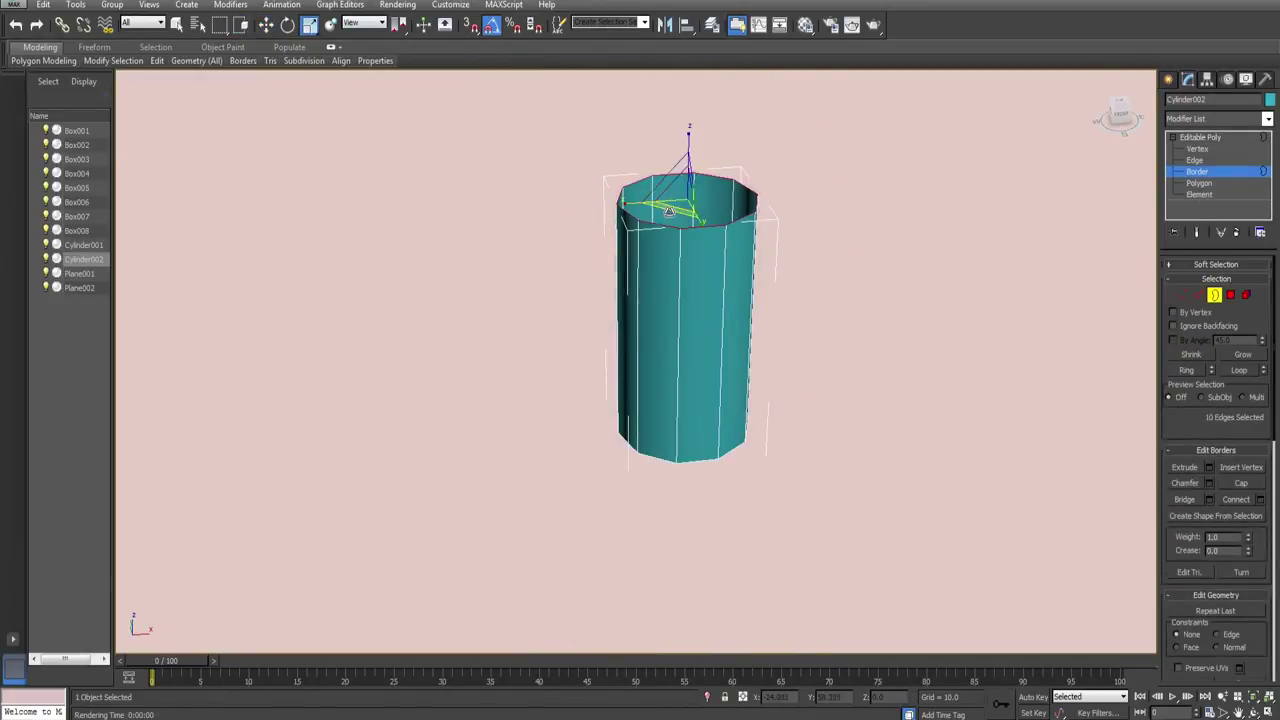
{"action": "left_click_drag", "start_coordinate": [686, 194], "coordinate": [687, 150]}
{"action": "left_click", "coordinate": [1241, 483]}
Step: Move the stopper into the bottle's mouth and scale it down to fit the neck
{"action": "left_click", "coordinate": [267, 25]}
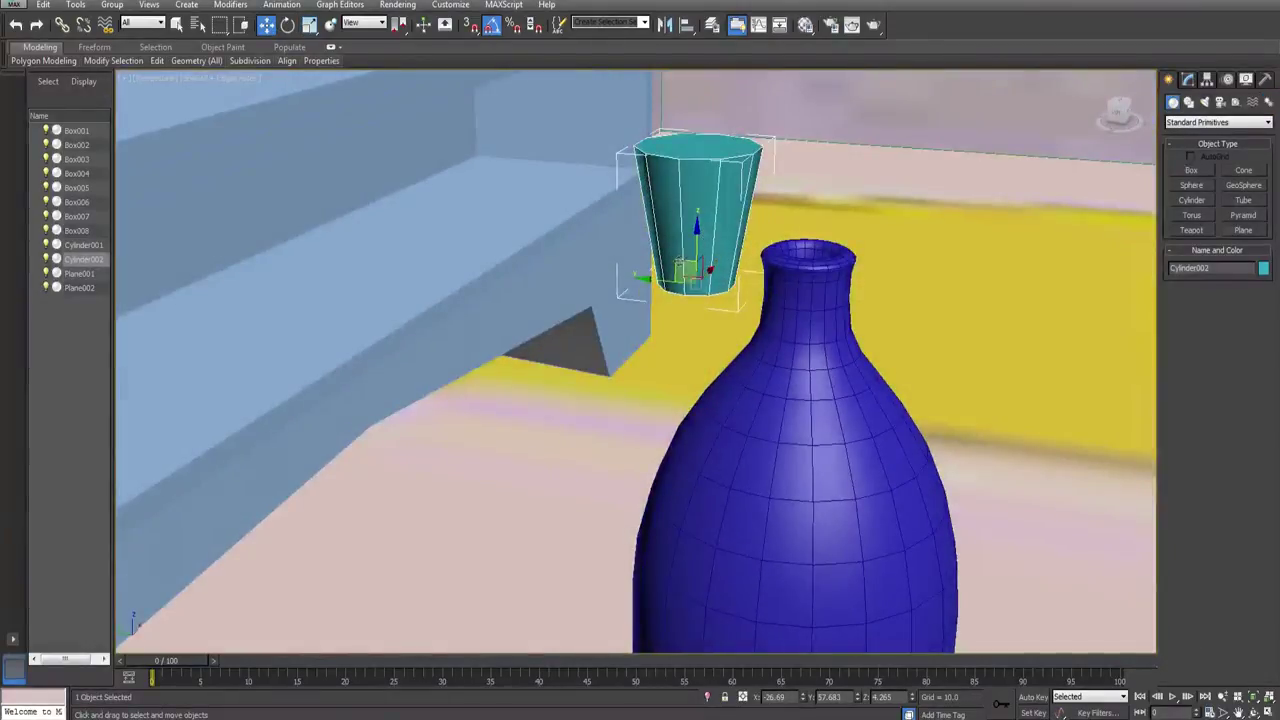
{"action": "left_click_drag", "start_coordinate": [680, 262], "coordinate": [788, 278]}
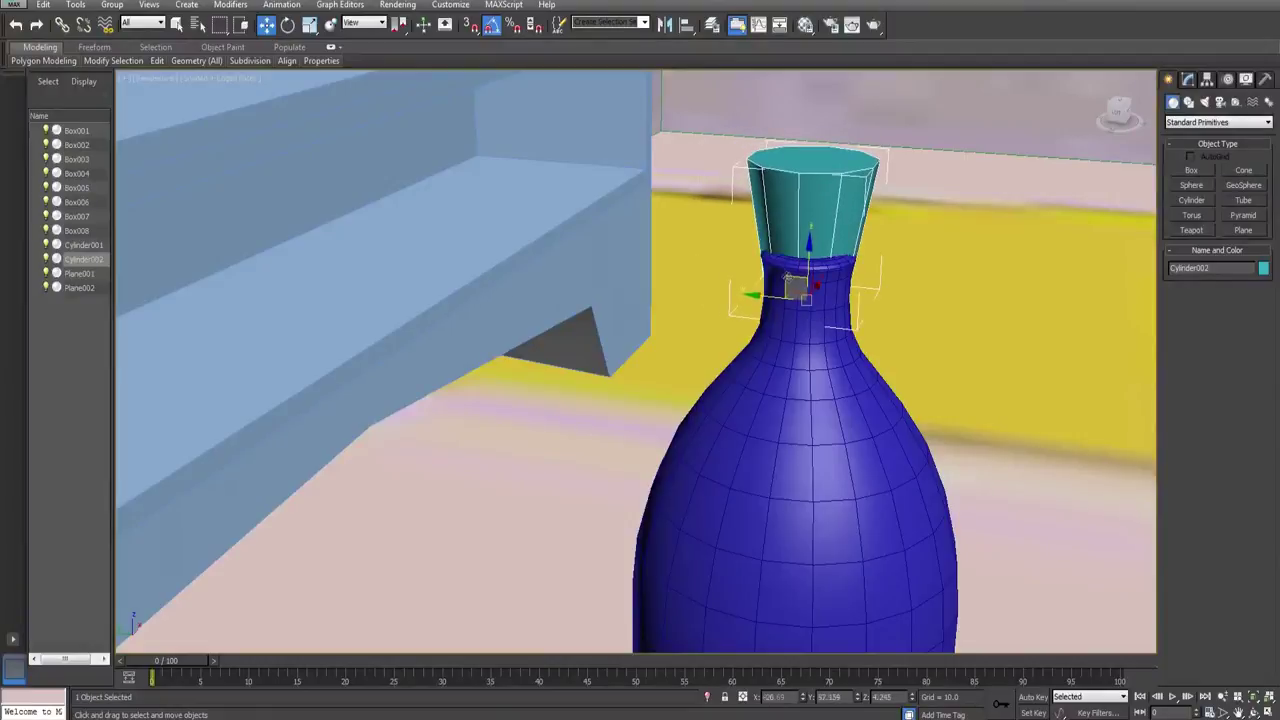
{"action": "left_click", "coordinate": [310, 24]}
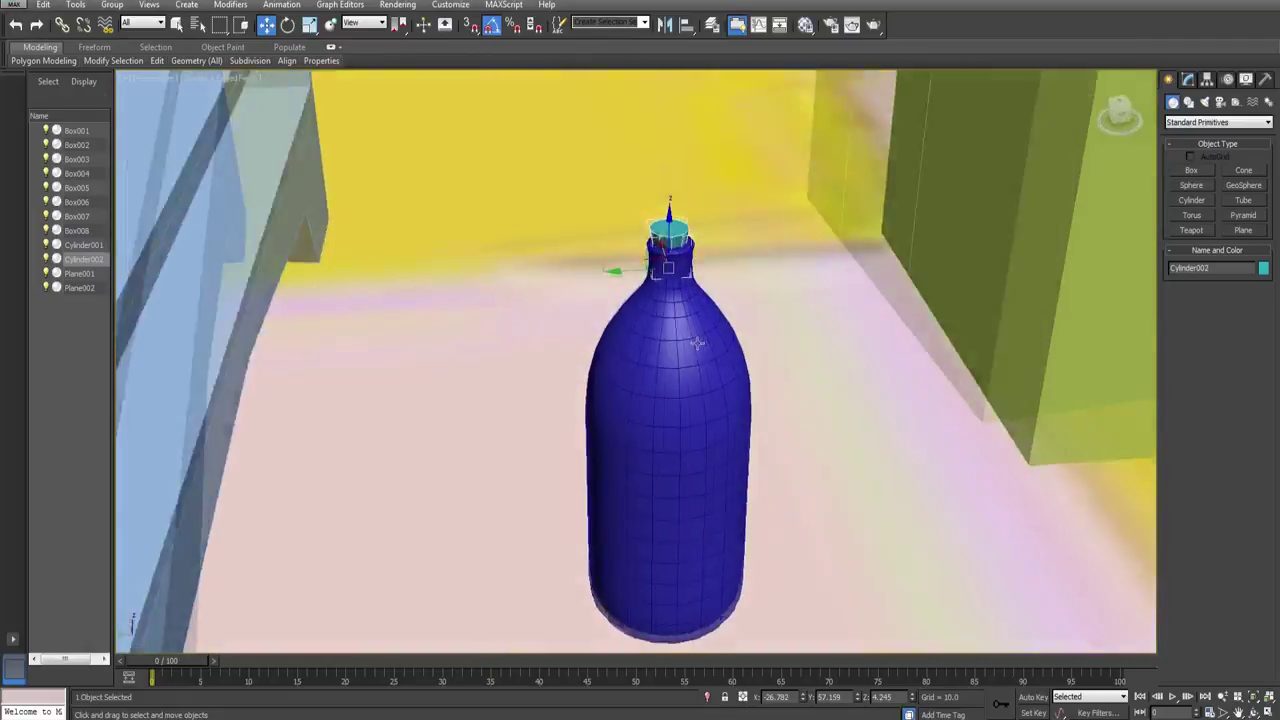
Step: Select the bottle together with its stopper and move both up into the shelf unit
{"action": "left_click", "coordinate": [683, 352], "text": "ctrl"}
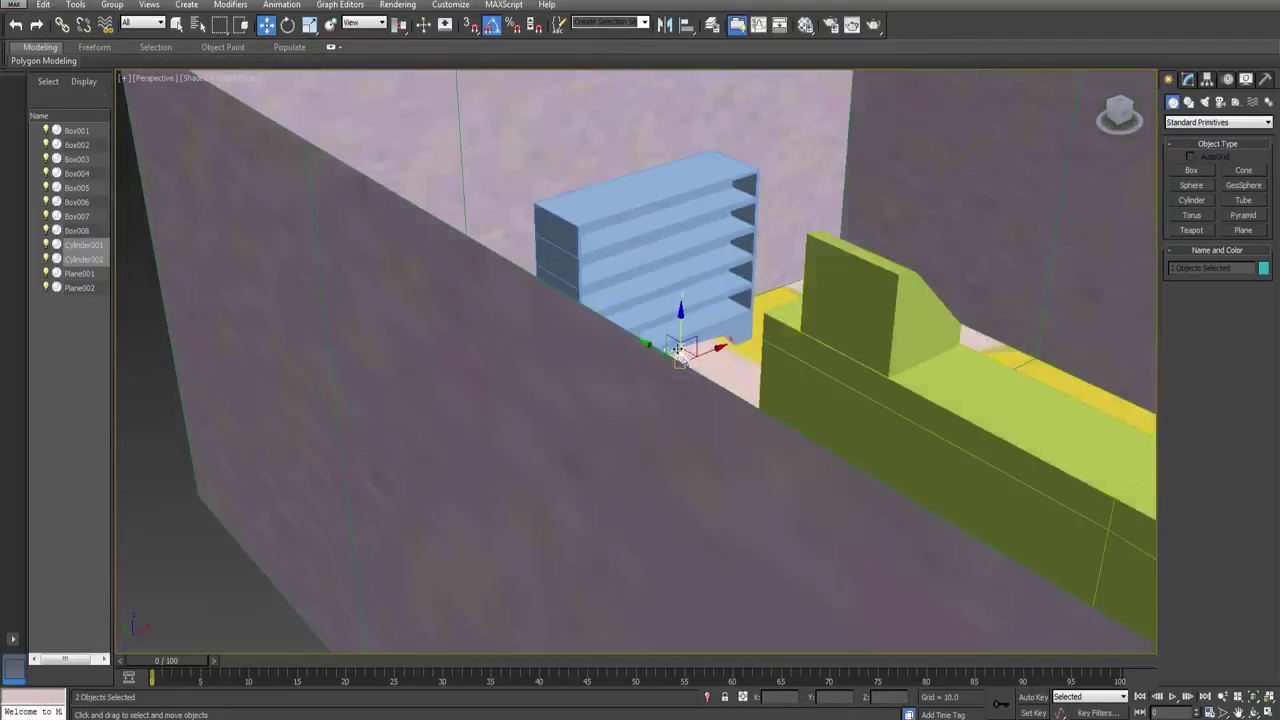
{"action": "left_click_drag", "start_coordinate": [665, 306], "coordinate": [625, 230]}
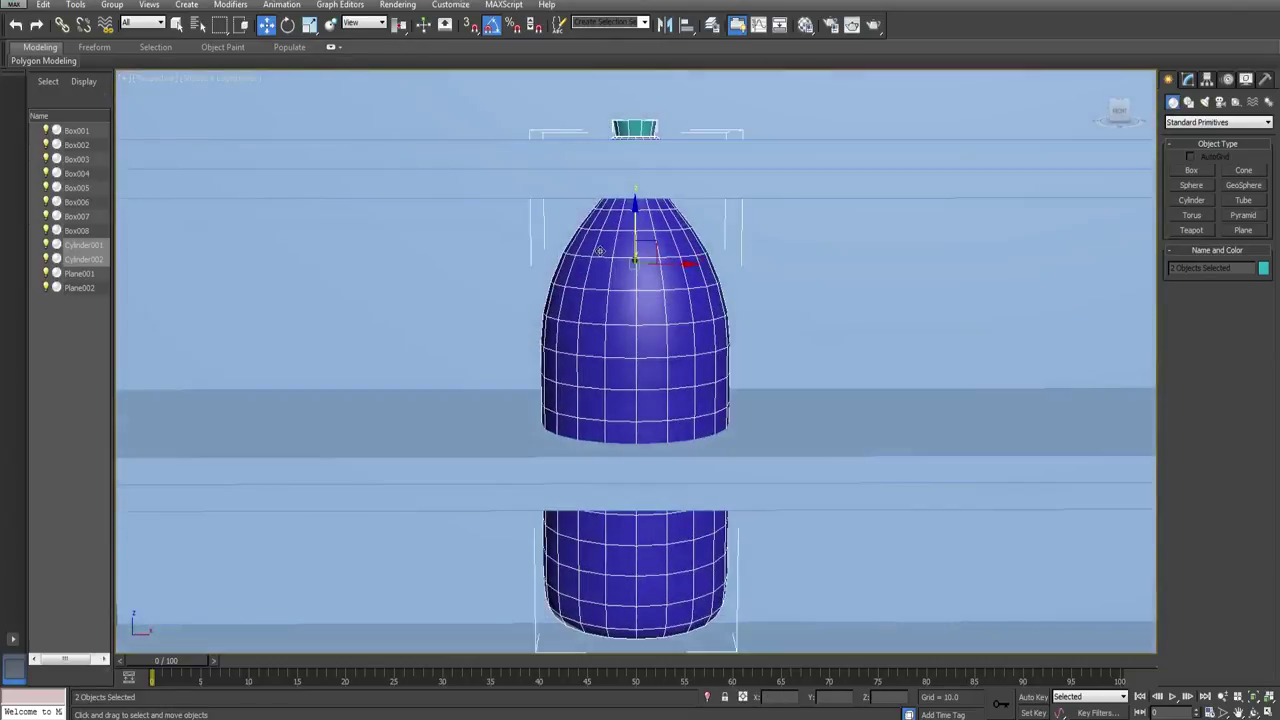
{"action": "scroll", "coordinate": [599, 250], "scroll_direction": "down", "scroll_amount": 5}
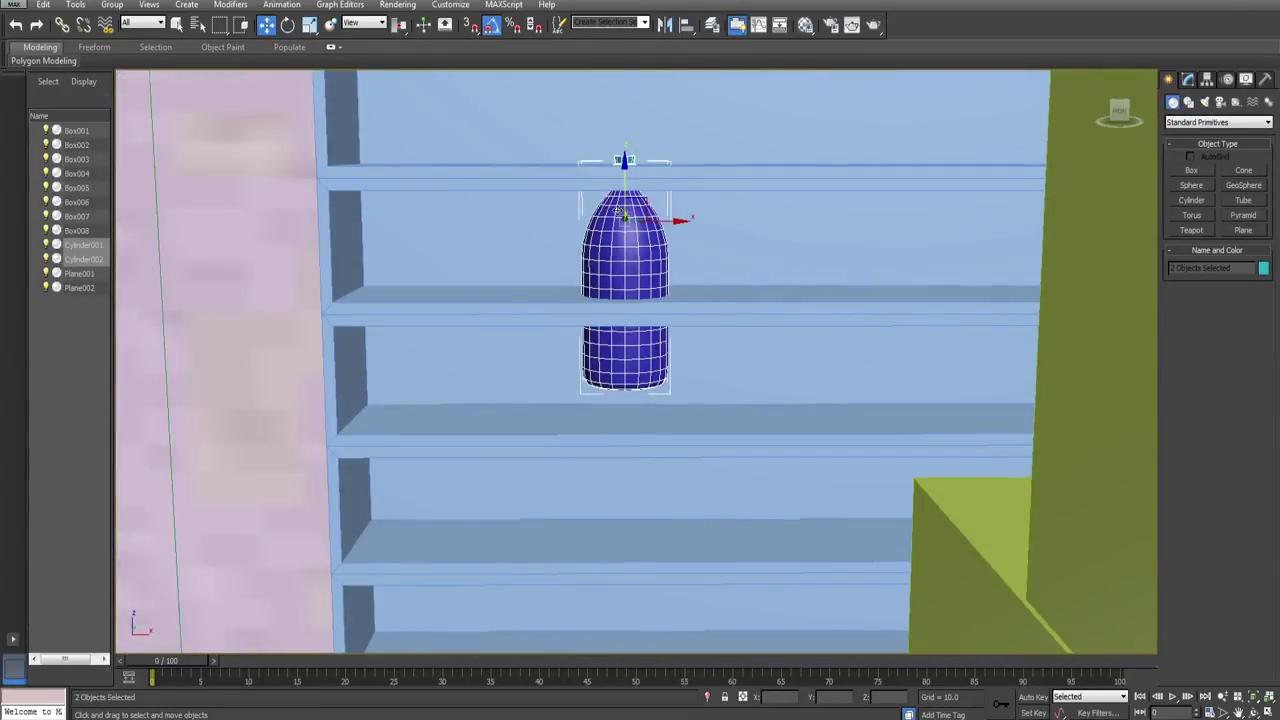
Step: Try to remove the shelf board that cuts through the bottle by deleting its polygons
{"action": "left_click", "coordinate": [756, 303]}
{"action": "left_click", "coordinate": [1190, 80]}
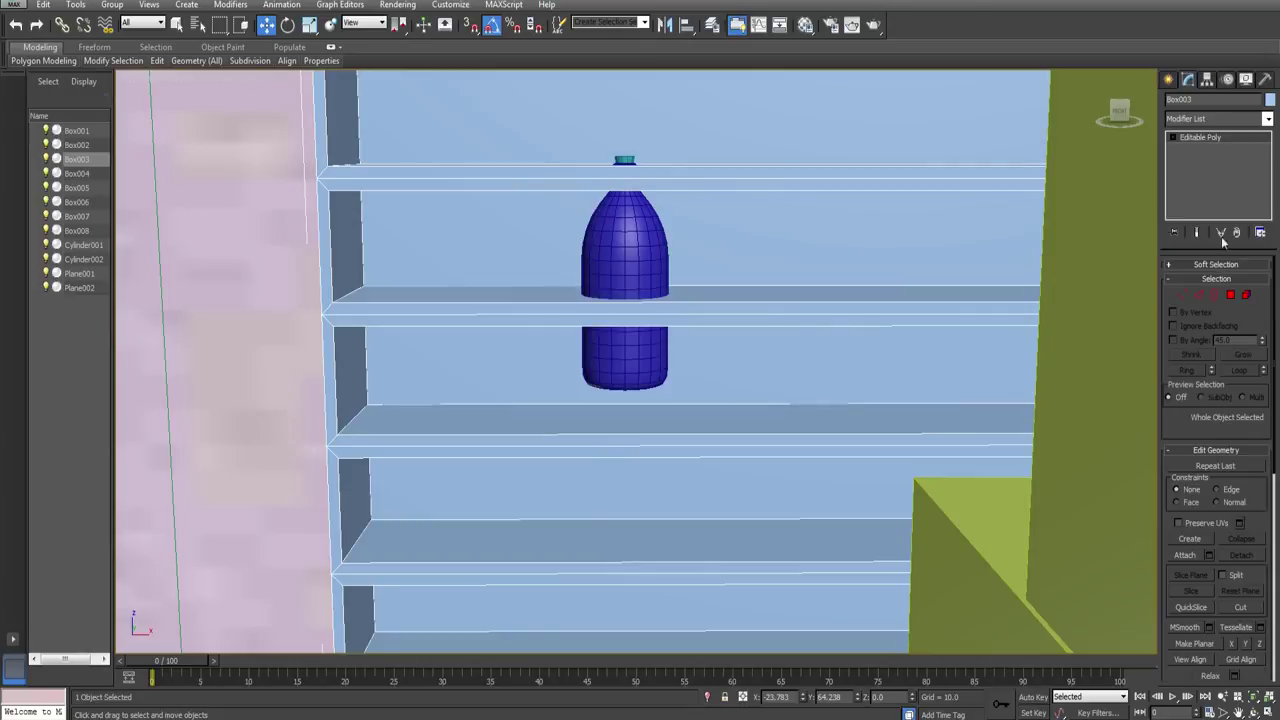
{"action": "left_click", "coordinate": [1230, 294]}
{"action": "left_click", "coordinate": [805, 318]}
{"action": "key", "text": "Delete"}
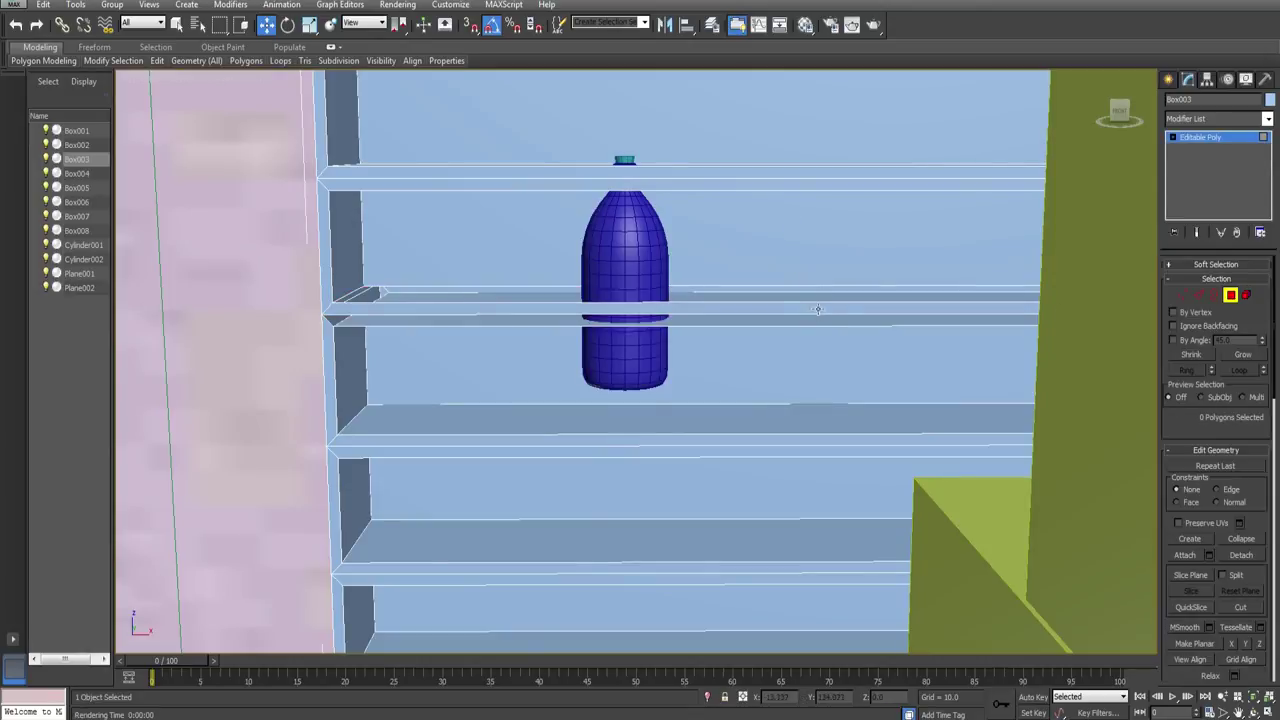
{"action": "left_click", "coordinate": [818, 309]}
{"action": "key", "text": "Delete"}
{"action": "mouse_move", "coordinate": [812, 314]}
{"action": "middle_mouse_down", "text": "alt"}
{"action": "mouse_move", "coordinate": [730, 350]}
{"action": "mouse_move", "coordinate": [880, 290]}
{"action": "mouse_move", "coordinate": [820, 316]}
{"action": "mouse_move", "coordinate": [812, 304]}
{"action": "mouse_move", "coordinate": [826, 323]}
{"action": "middle_mouse_up", "text": "alt"}
Step: Test-render the shelf unit with the bottle in it
{"action": "key", "text": "shift+q"}
{"action": "key", "text": "shift+q"}
{"action": "key", "text": "shift+q"}
Step: Undo the polygon deletions on the shelf board
{"action": "key", "text": "ctrl+z"}
{"action": "key", "text": "ctrl+z"}
{"action": "key", "text": "ctrl+z"}
{"action": "key", "text": "ctrl+z"}
{"action": "key", "text": "ctrl+z"}
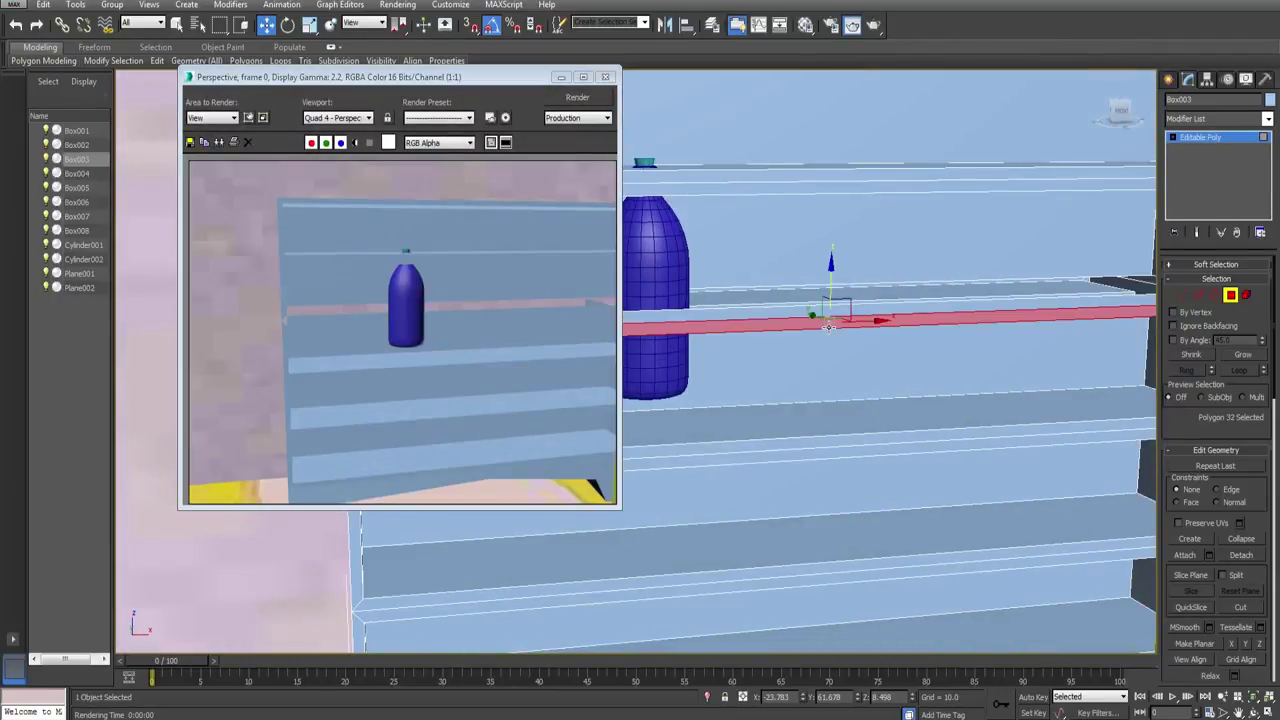
Step: Clear the polygon selection on the shelf unit, close the test render, and leave polygon editing
{"action": "left_click", "coordinate": [754, 265]}
{"action": "left_click", "coordinate": [604, 77]}
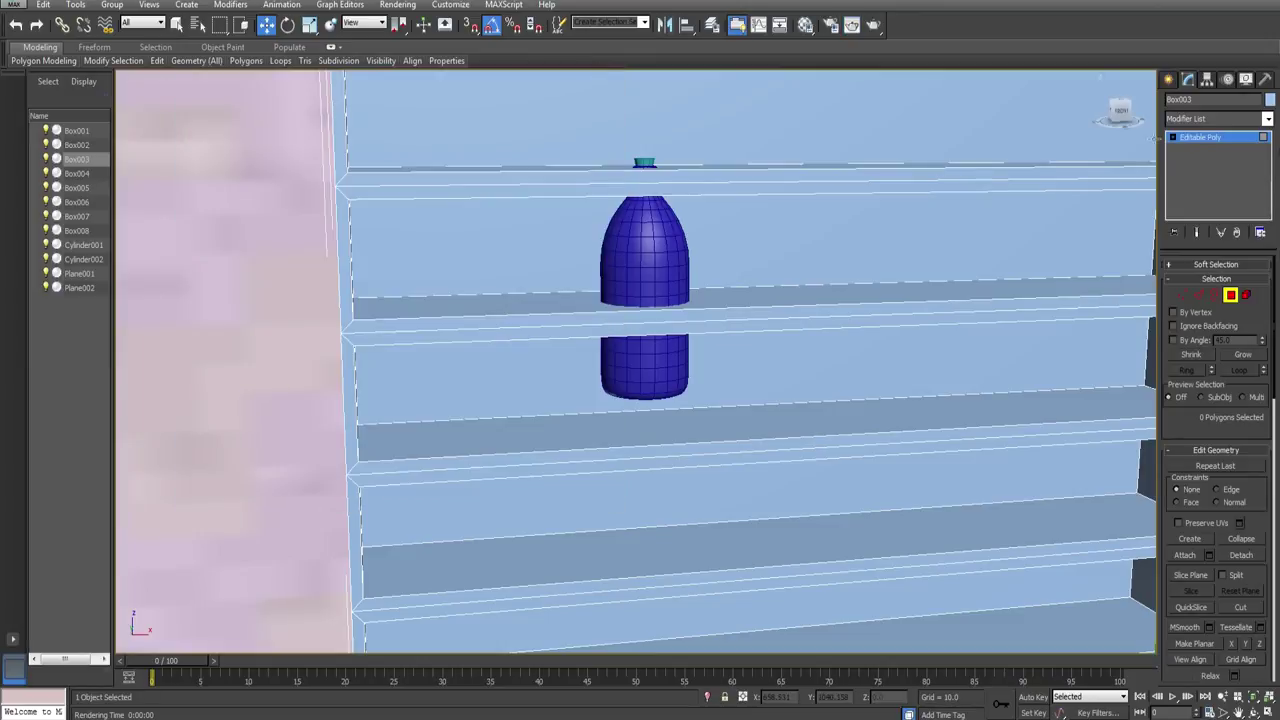
{"action": "left_click", "coordinate": [1168, 80]}
Step: Select the bottle together with its stopper and move both up so the bottle stands on top of the shelf unit
{"action": "left_click", "coordinate": [647, 161]}
{"action": "left_click", "coordinate": [646, 214], "text": "ctrl"}
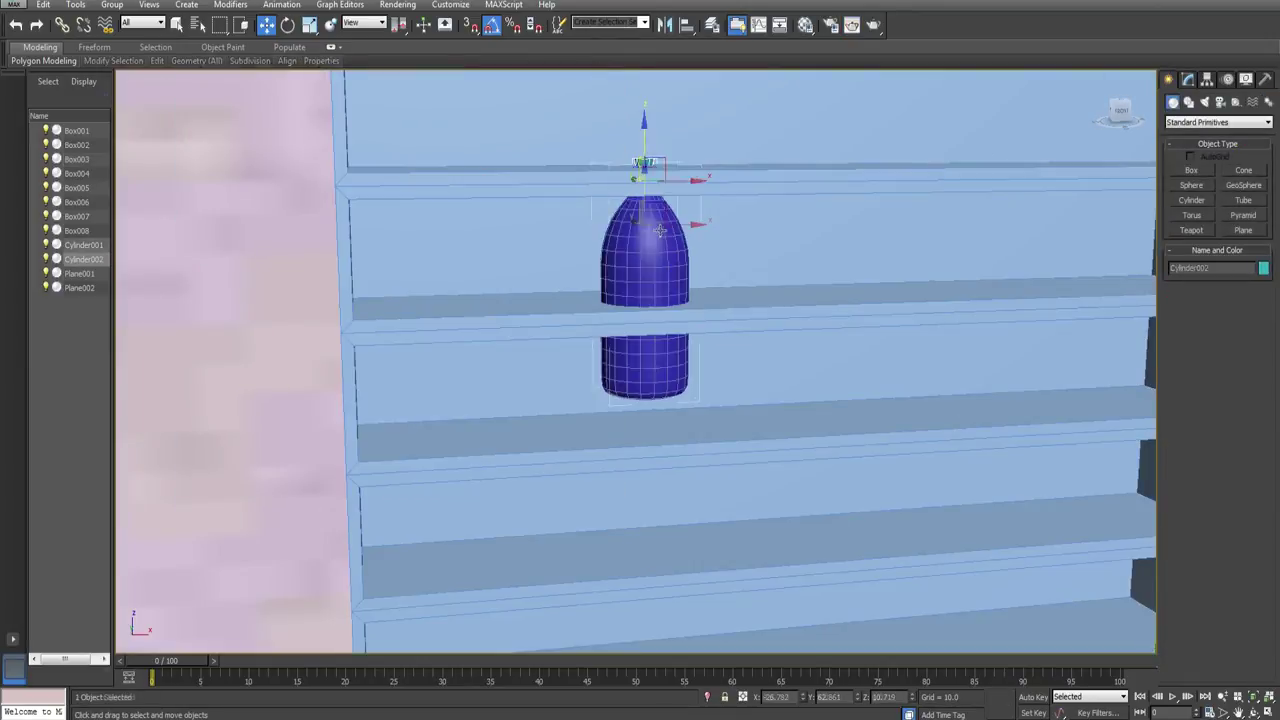
{"action": "middle_click_drag", "start_coordinate": [646, 220], "coordinate": [700, 275]}
{"action": "scroll", "coordinate": [700, 275], "scroll_direction": "down", "scroll_amount": 4}
{"action": "scroll", "coordinate": [696, 272], "scroll_direction": "up", "scroll_amount": 5}
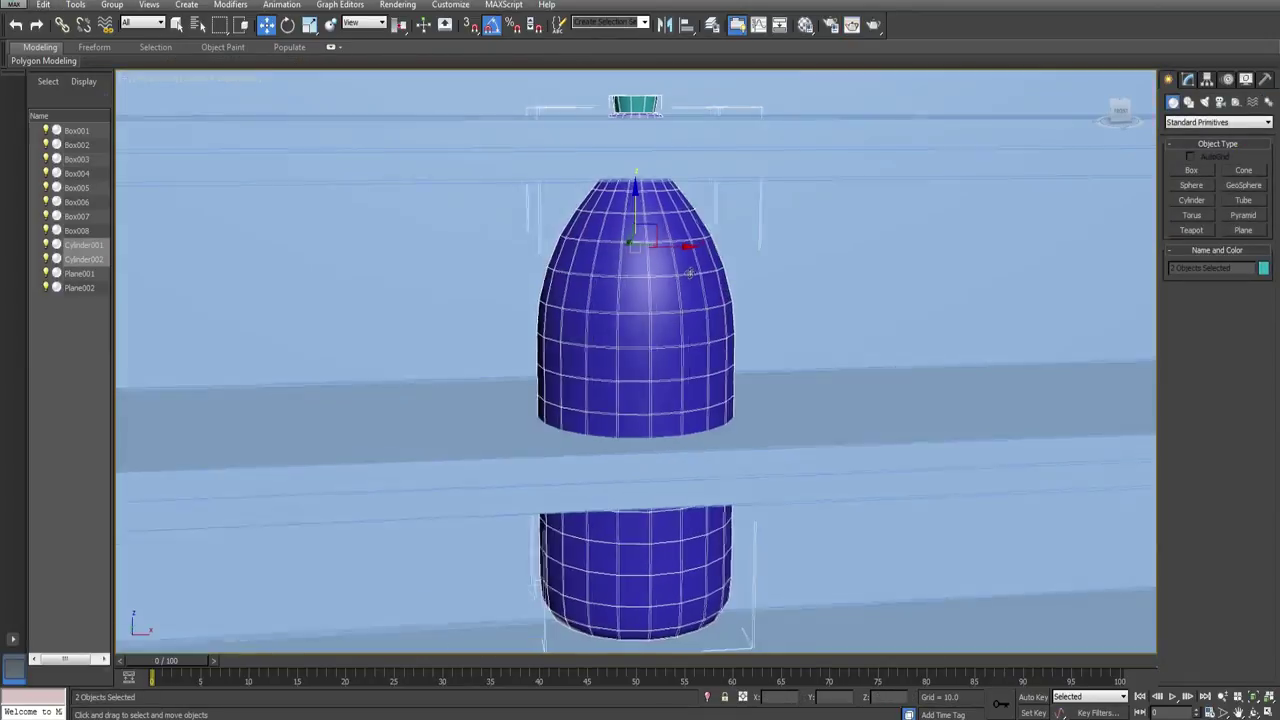
{"action": "scroll", "coordinate": [686, 263], "scroll_direction": "down", "scroll_amount": 3}
{"action": "middle_click_drag", "start_coordinate": [676, 188], "coordinate": [671, 248], "text": "alt"}
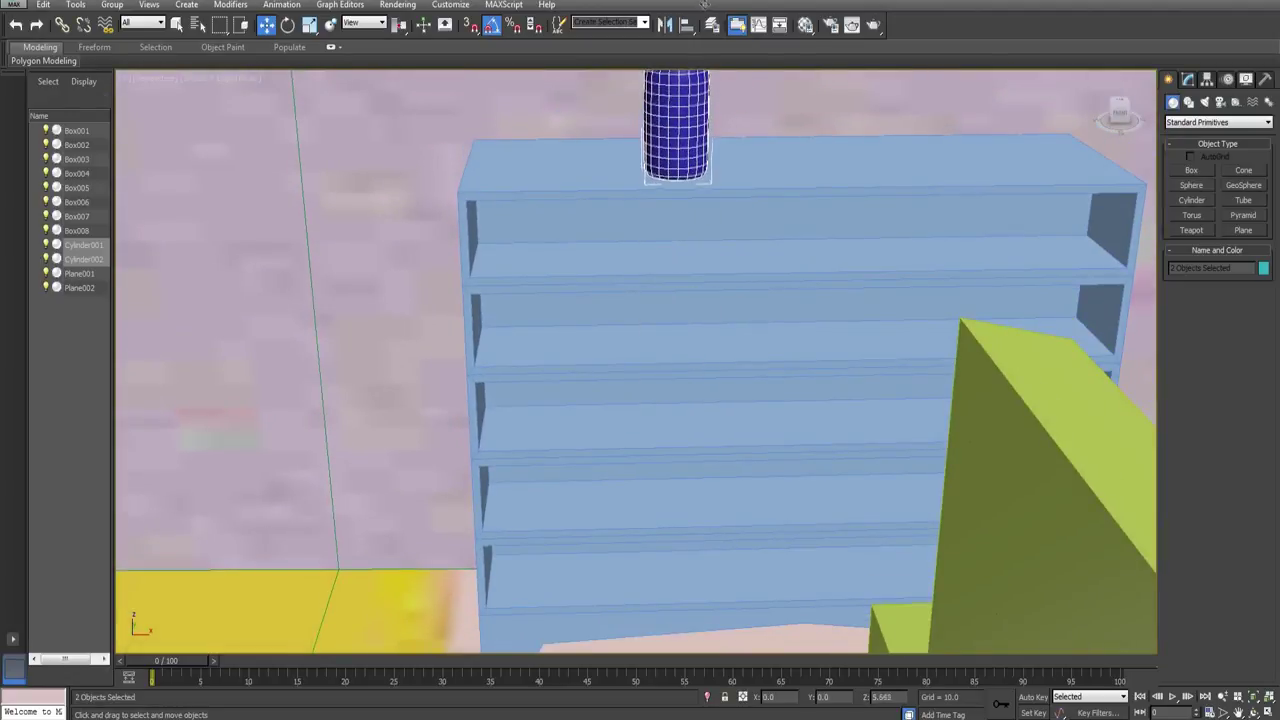
{"action": "scroll", "coordinate": [690, 300], "scroll_direction": "down", "scroll_amount": 5}
{"action": "left_click", "coordinate": [690, 300]}
Step: Select the shop's walls and collapse their Unwrap UVW modifier into the Editable Poly
{"action": "middle_click_drag", "start_coordinate": [600, 400], "coordinate": [1235, 338], "text": "alt"}
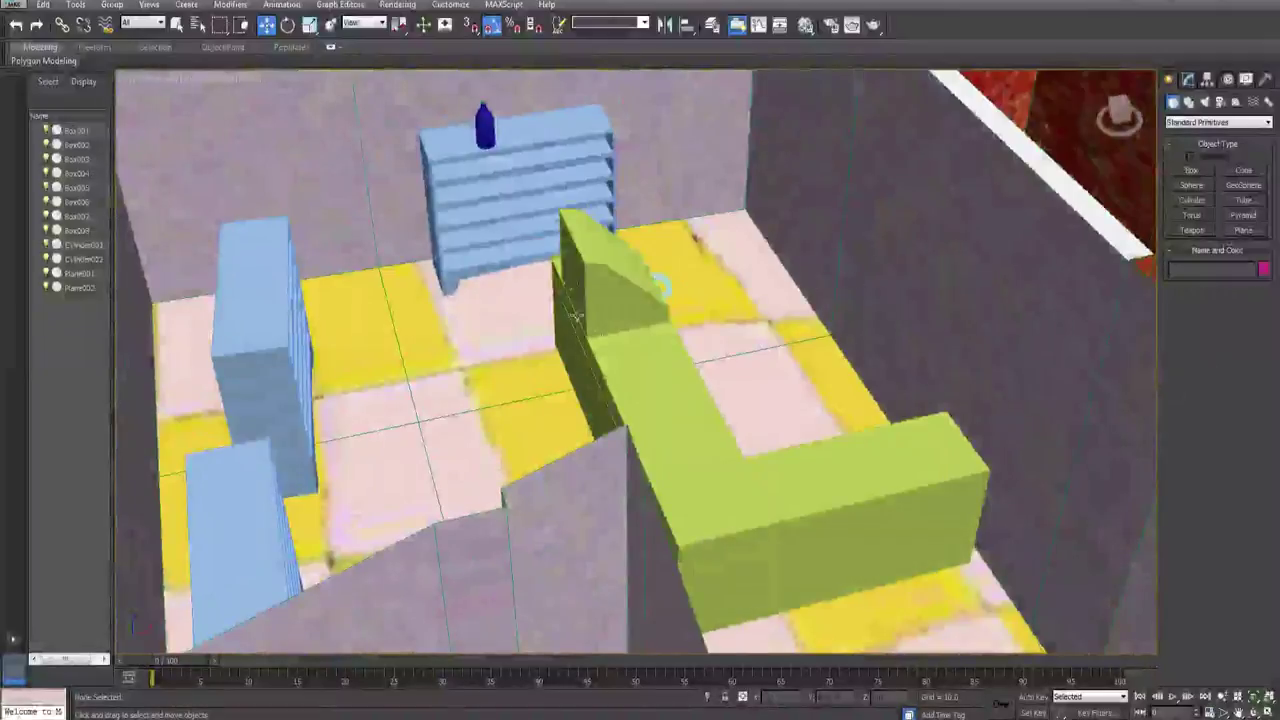
{"action": "left_click", "coordinate": [618, 278]}
{"action": "middle_click_drag", "start_coordinate": [618, 278], "coordinate": [526, 286], "text": "alt"}
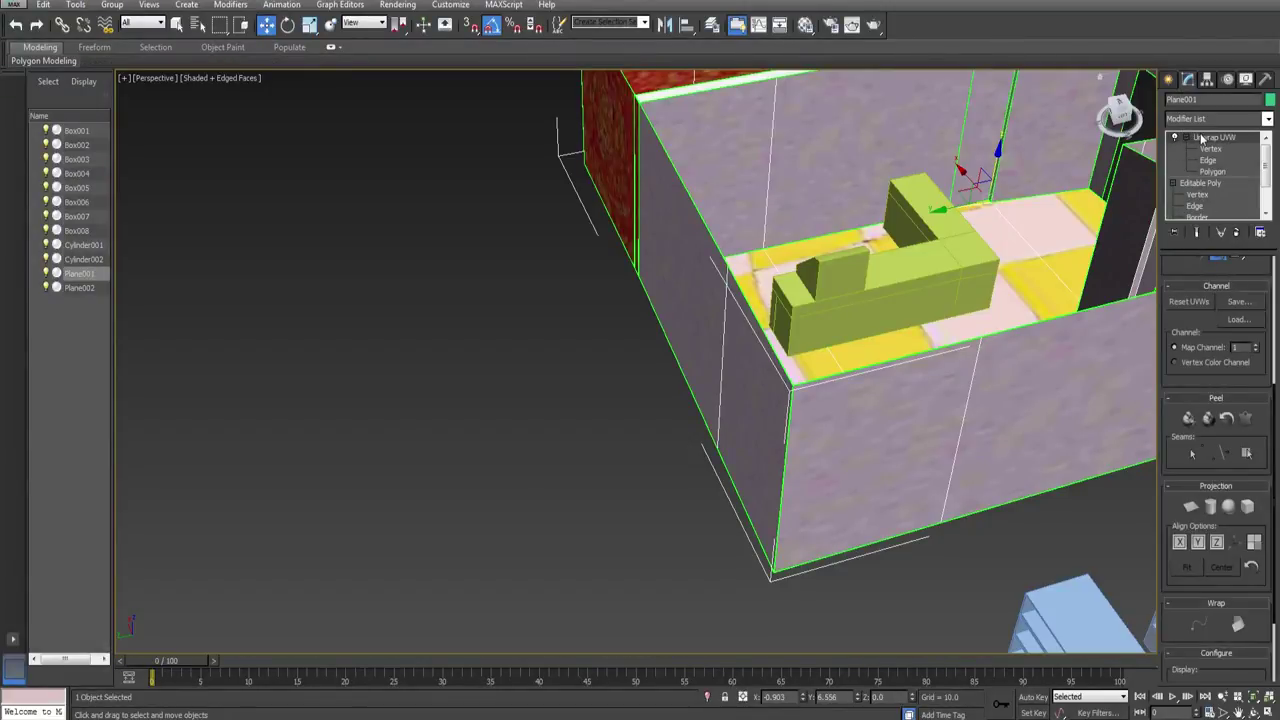
{"action": "right_click", "coordinate": [1201, 138]}
{"action": "left_click", "coordinate": [1140, 266]}
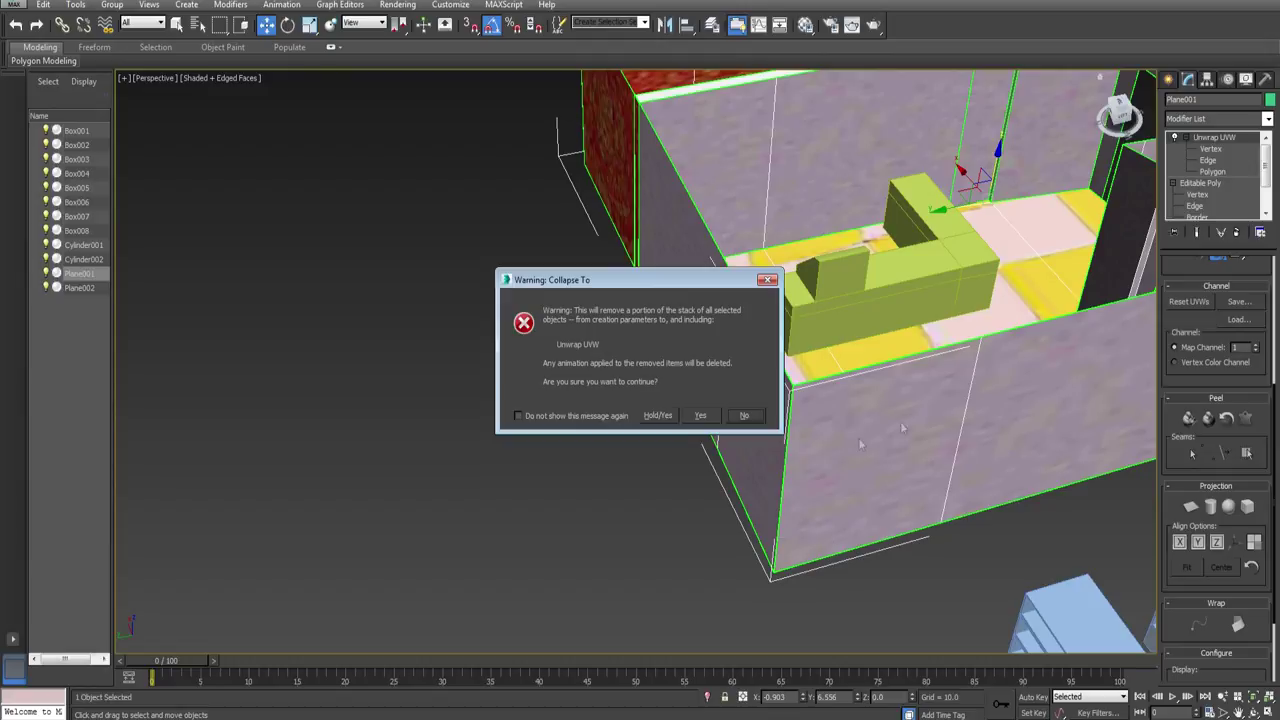
{"action": "left_click", "coordinate": [700, 415]}
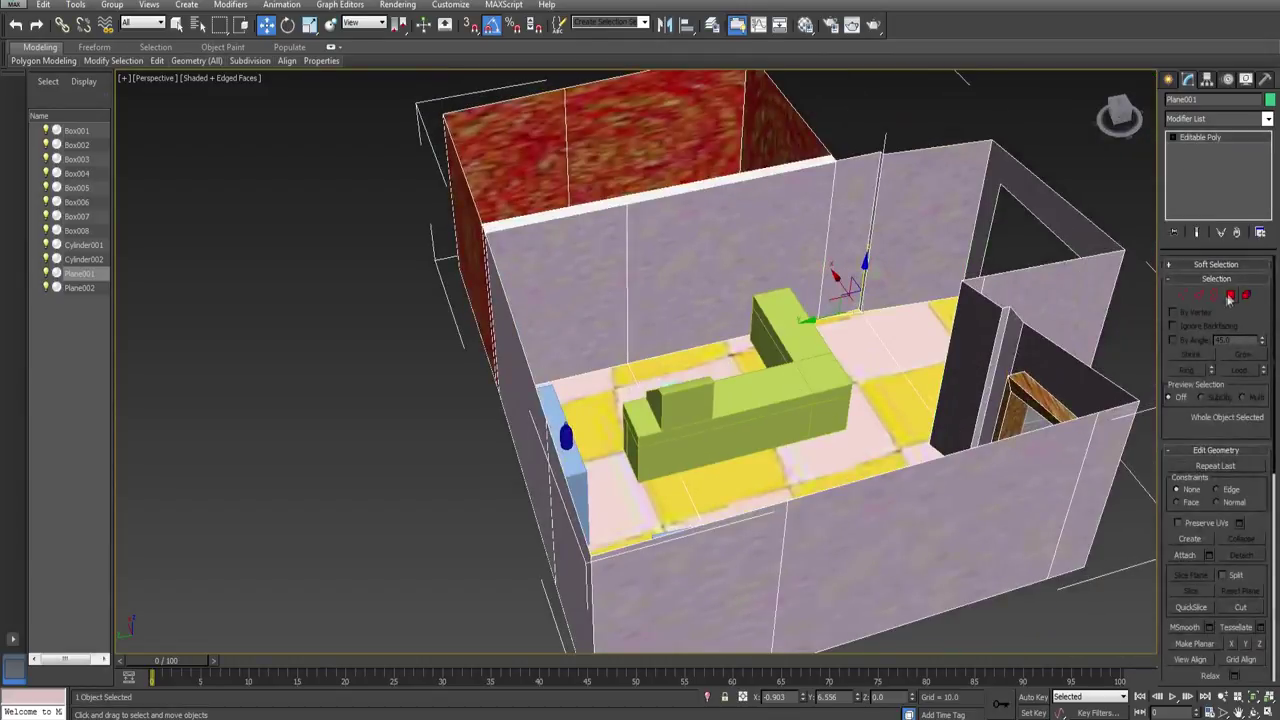
Step: Try to lower the wall between the shop and the red room by moving its two top polygons down, and undo it
{"action": "left_click", "coordinate": [1230, 296]}
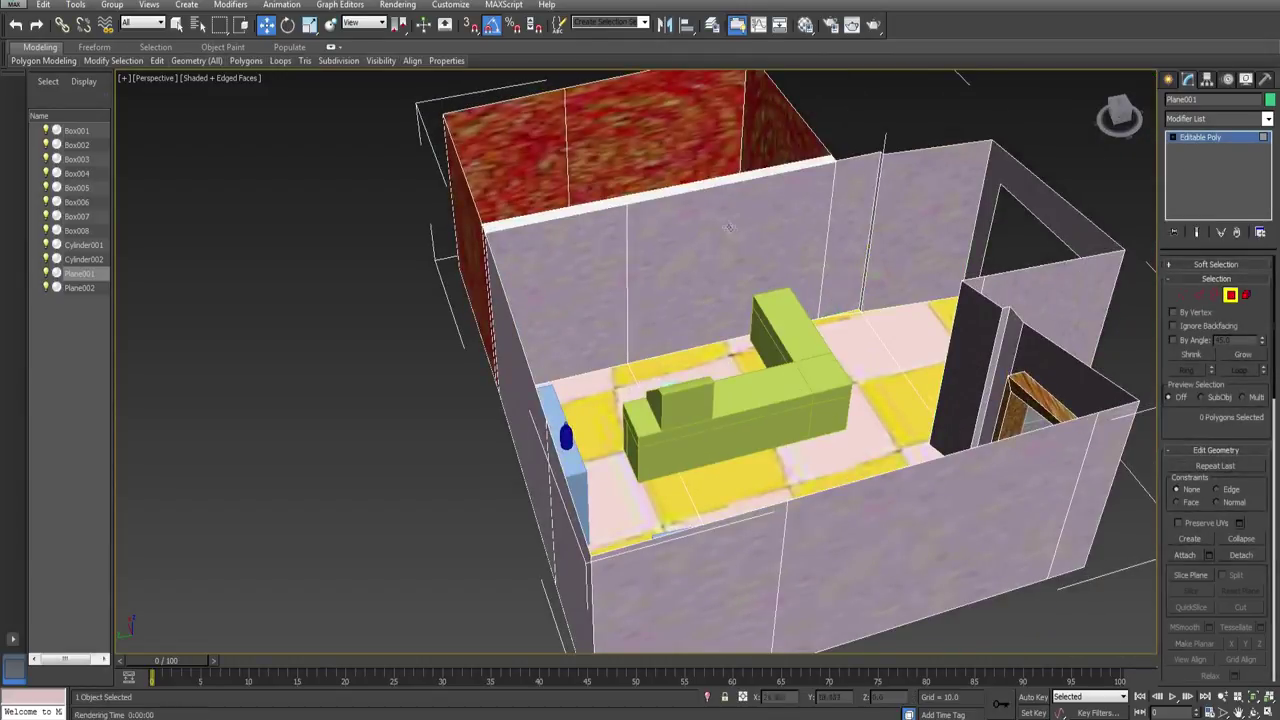
{"action": "left_click", "coordinate": [611, 206], "text": "ctrl"}
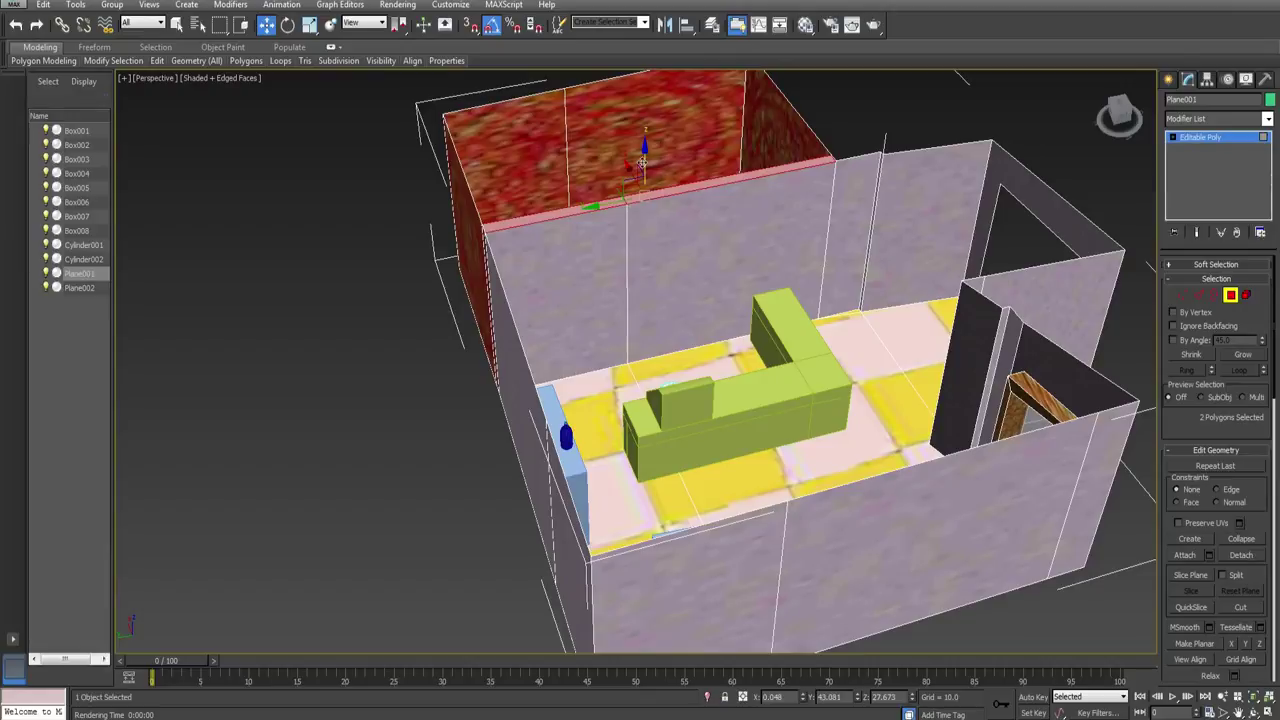
{"action": "left_click_drag", "start_coordinate": [642, 162], "coordinate": [651, 213]}
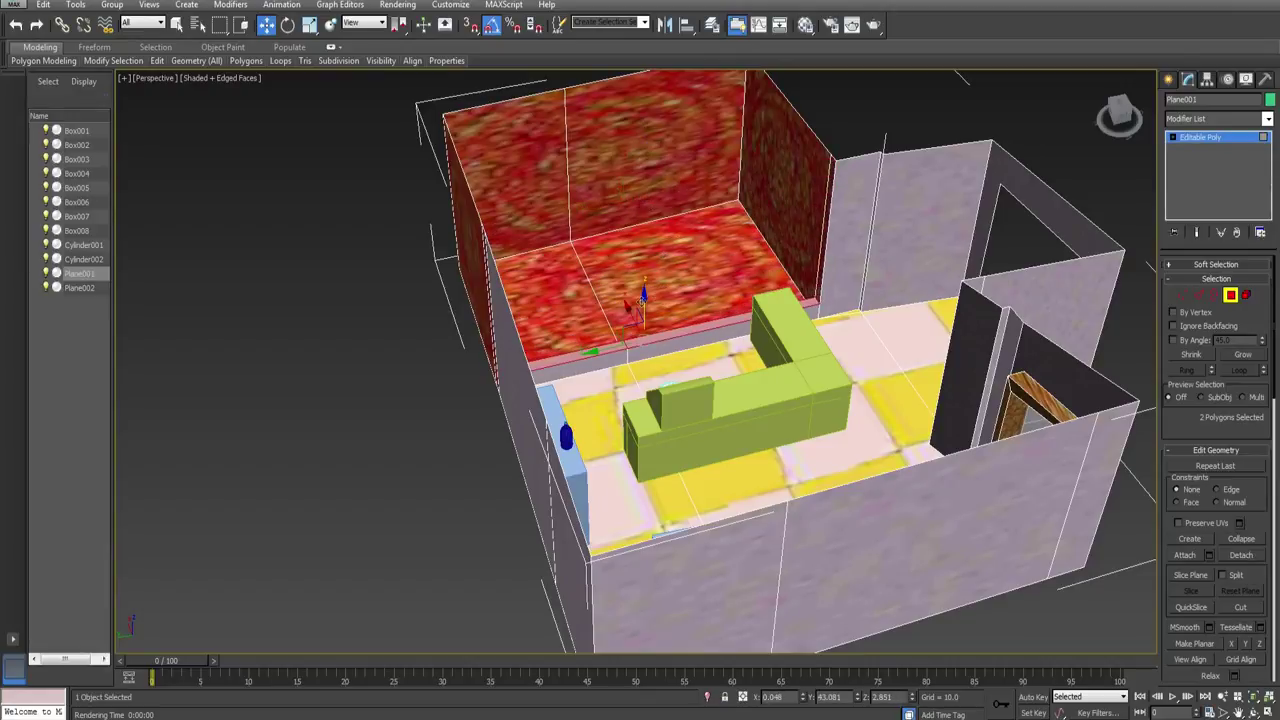
{"action": "key", "text": "ctrl+z"}
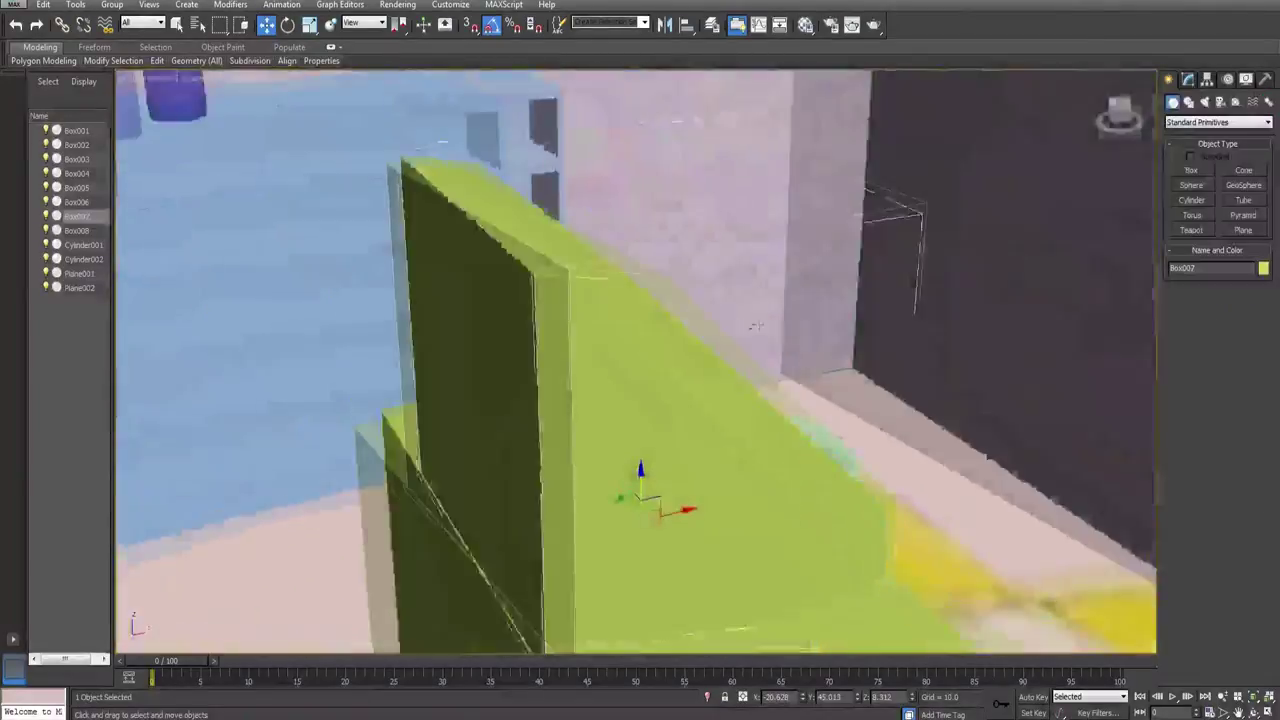
Step: Examine the whole shop model from several sides, checking the room layout and the bottle on top of the shelf unit
{"action": "middle_click_drag", "start_coordinate": [757, 326], "coordinate": [933, 314], "text": "alt"}
{"action": "scroll", "coordinate": [777, 266], "scroll_direction": "down", "scroll_amount": 6}
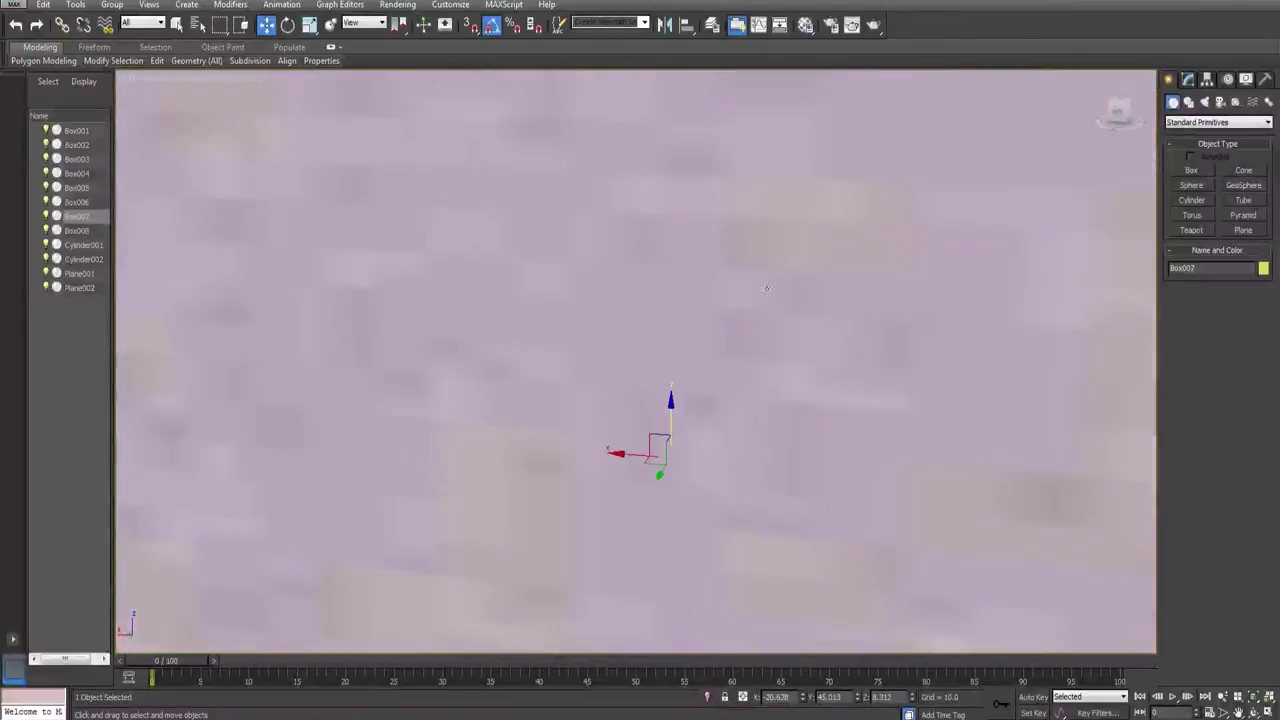
{"action": "middle_click_drag", "start_coordinate": [853, 259], "coordinate": [823, 400], "text": "alt"}
{"action": "scroll", "coordinate": [789, 240], "scroll_direction": "down", "scroll_amount": 5}
{"action": "middle_click_drag", "start_coordinate": [789, 240], "coordinate": [621, 142], "text": "alt"}
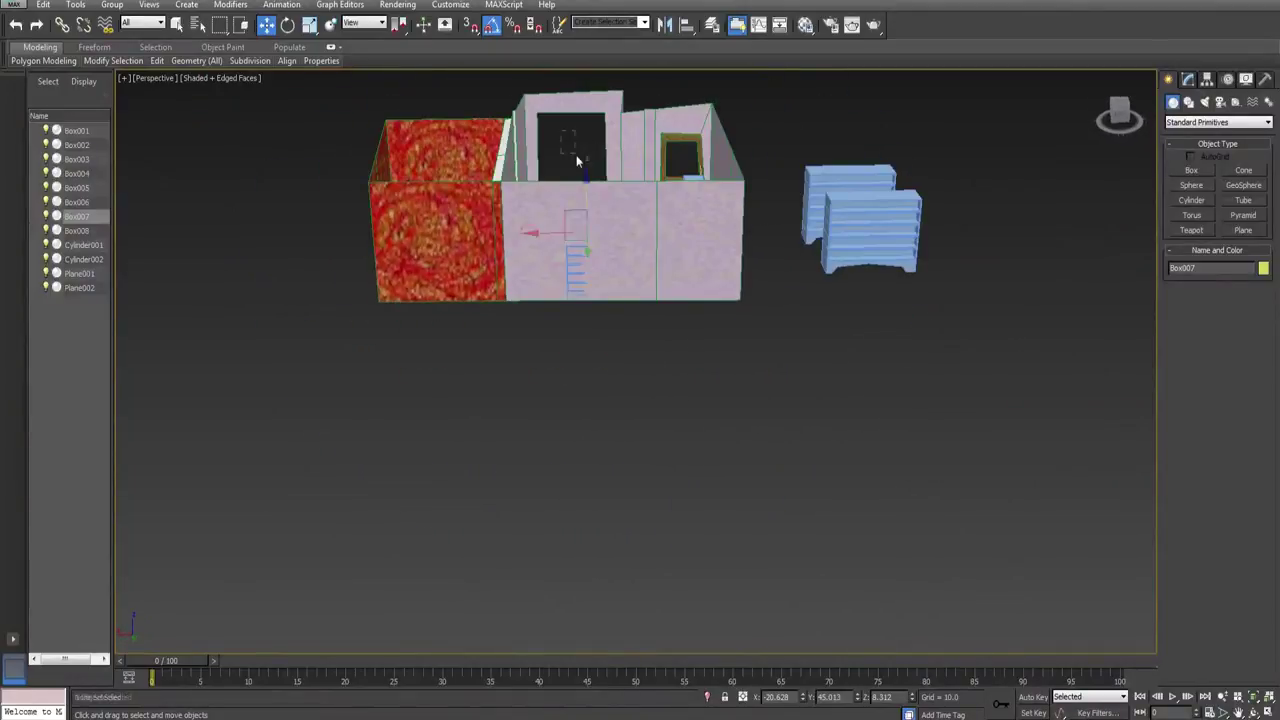
{"action": "left_click_drag", "start_coordinate": [576, 155], "coordinate": [579, 162]}
{"action": "middle_click_drag", "start_coordinate": [600, 206], "coordinate": [593, 250], "text": "alt"}
{"action": "left_click", "coordinate": [597, 195]}
{"action": "key", "text": "z"}
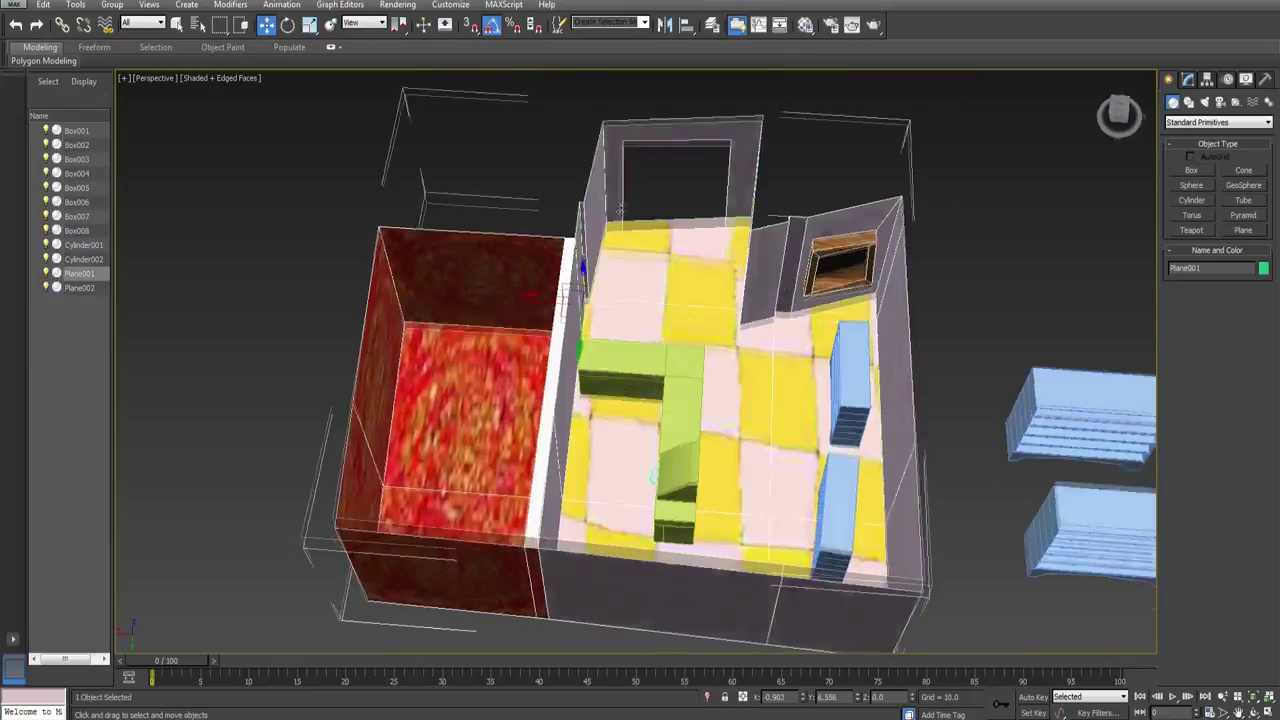
{"action": "middle_click_drag", "start_coordinate": [620, 208], "coordinate": [491, 214], "text": "alt"}
{"action": "left_click", "coordinate": [553, 233]}
{"action": "key", "text": "z"}
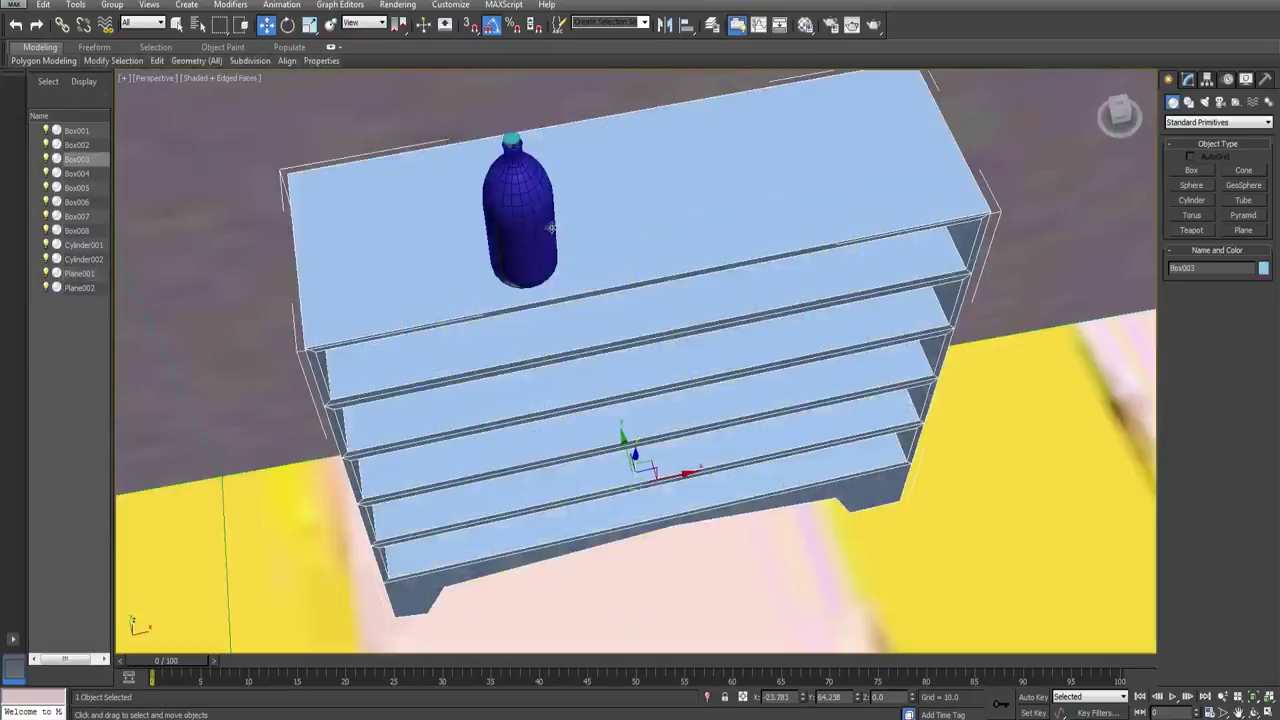
{"action": "scroll", "coordinate": [619, 223], "scroll_direction": "up", "scroll_amount": 3}
{"action": "scroll", "coordinate": [810, 212], "scroll_direction": "down", "scroll_amount": 10}
{"action": "middle_click_drag", "start_coordinate": [829, 217], "coordinate": [560, 180]}
{"action": "left_click_drag", "start_coordinate": [431, 100], "coordinate": [488, 145]}
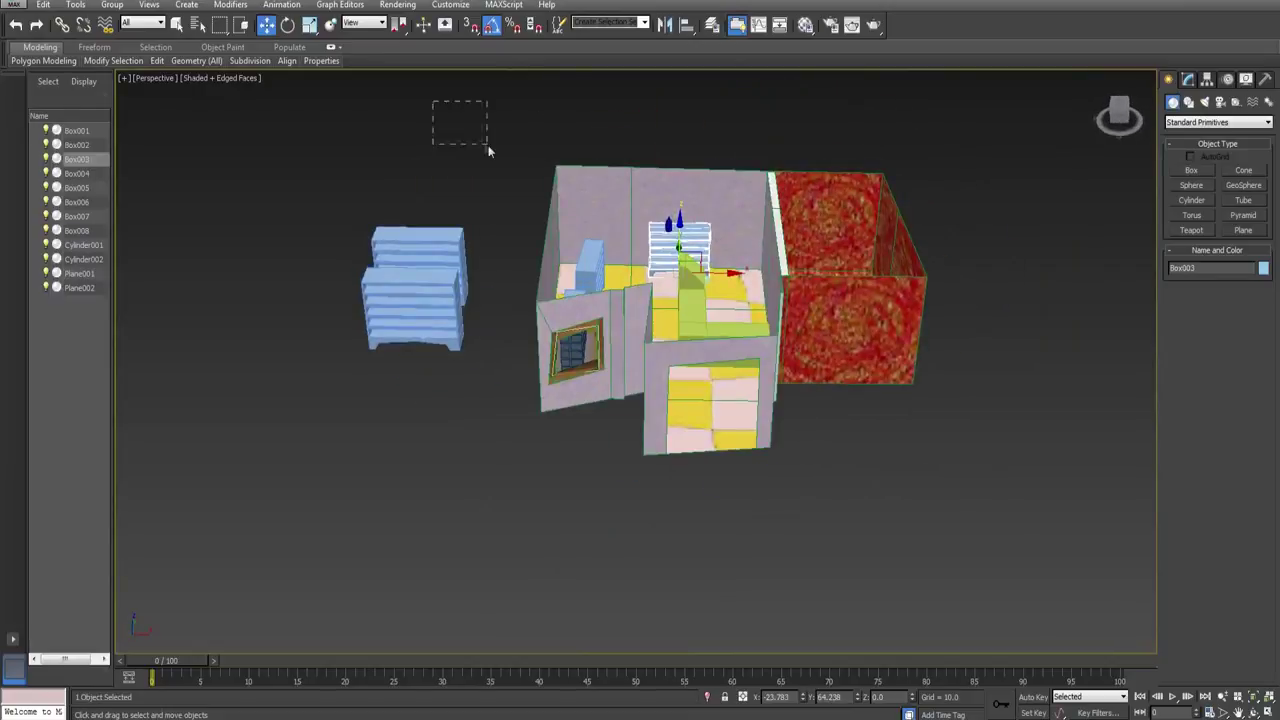